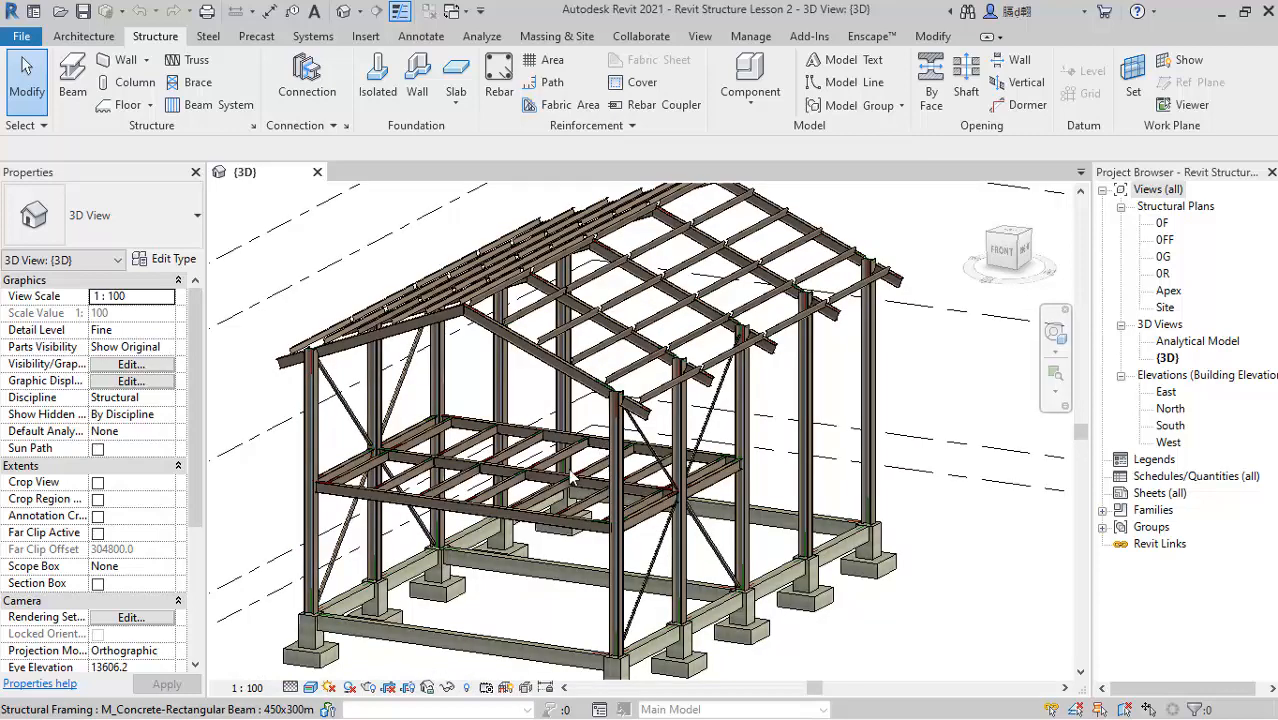
{"action": "scroll", "coordinate": [583, 527], "scroll_direction": "down", "scroll_amount": 2}
{"action": "scroll", "coordinate": [603, 565], "scroll_direction": "up", "scroll_amount": 1}
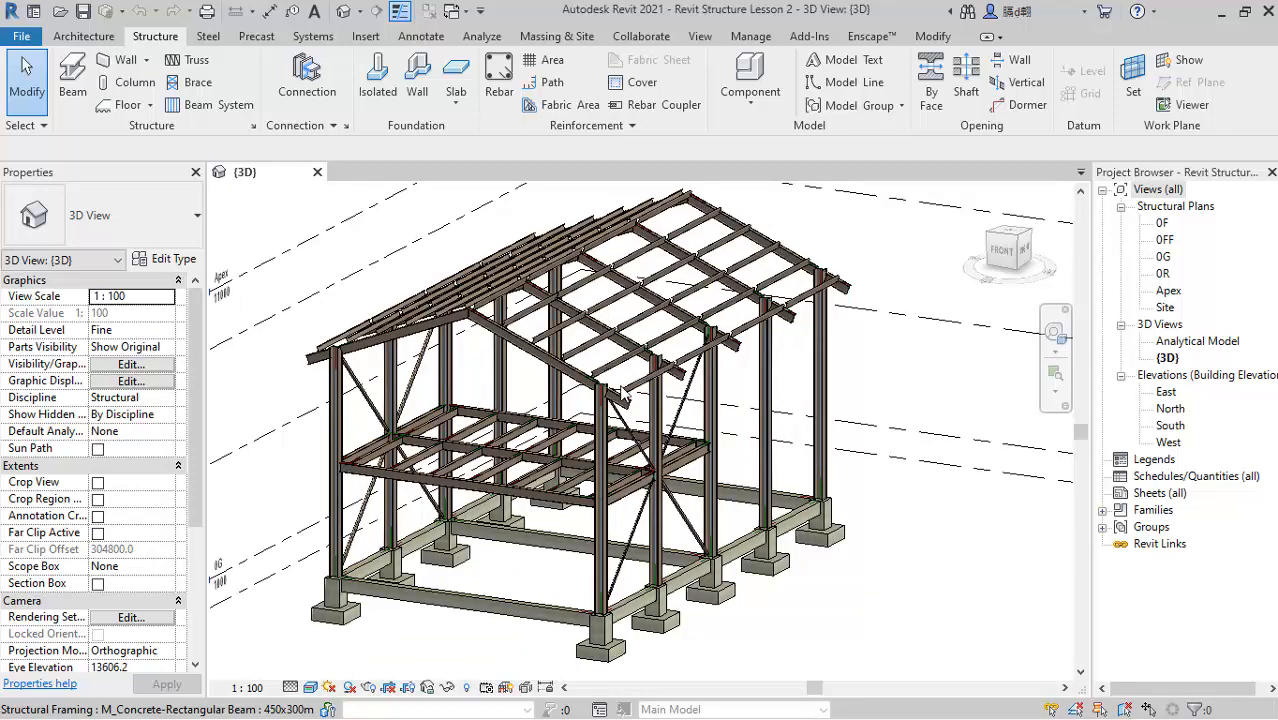
{"action": "scroll", "coordinate": [622, 393], "scroll_direction": "up", "scroll_amount": 1}
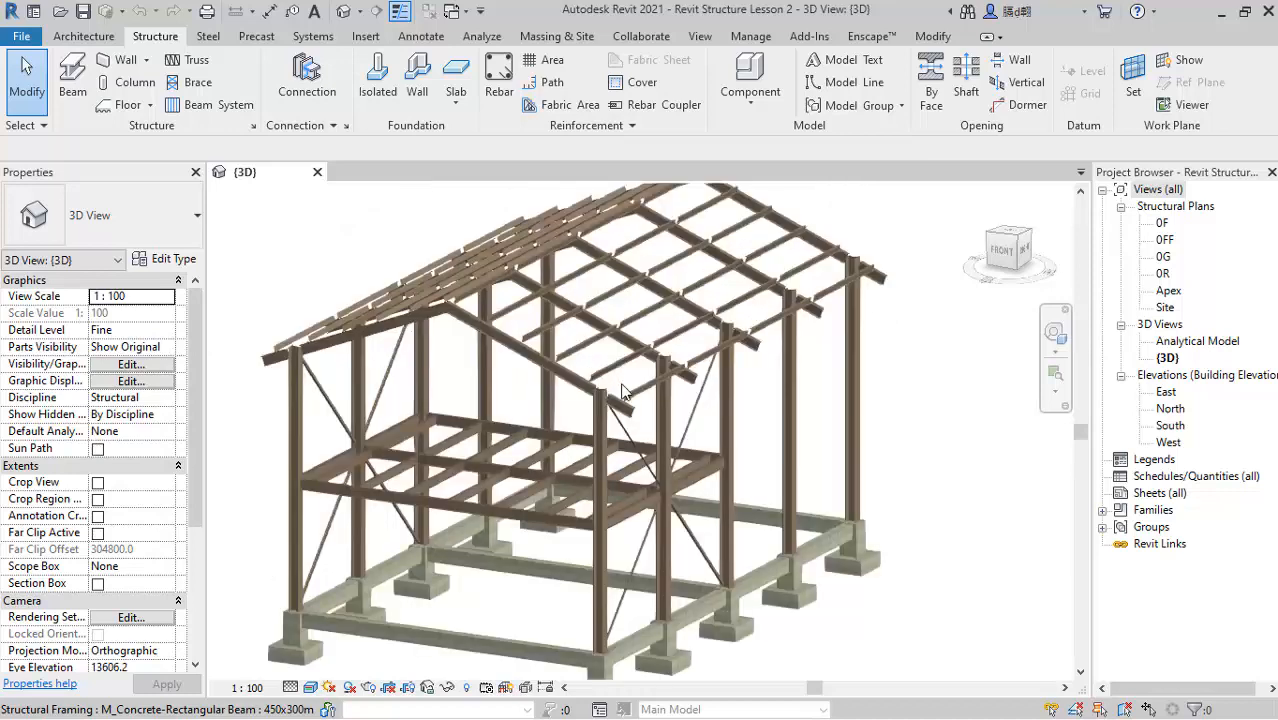
{"action": "scroll", "coordinate": [631, 413], "scroll_direction": "down", "scroll_amount": 2}
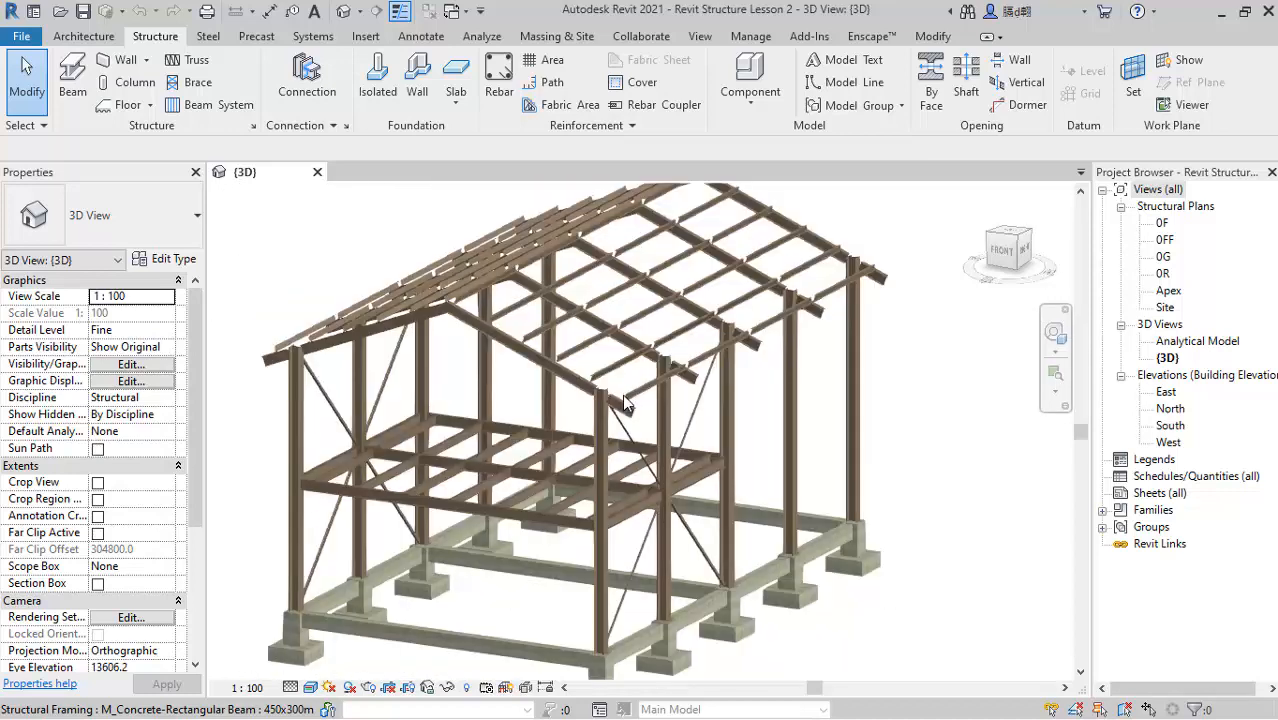
{"action": "scroll", "coordinate": [624, 398], "scroll_direction": "down", "scroll_amount": 1}
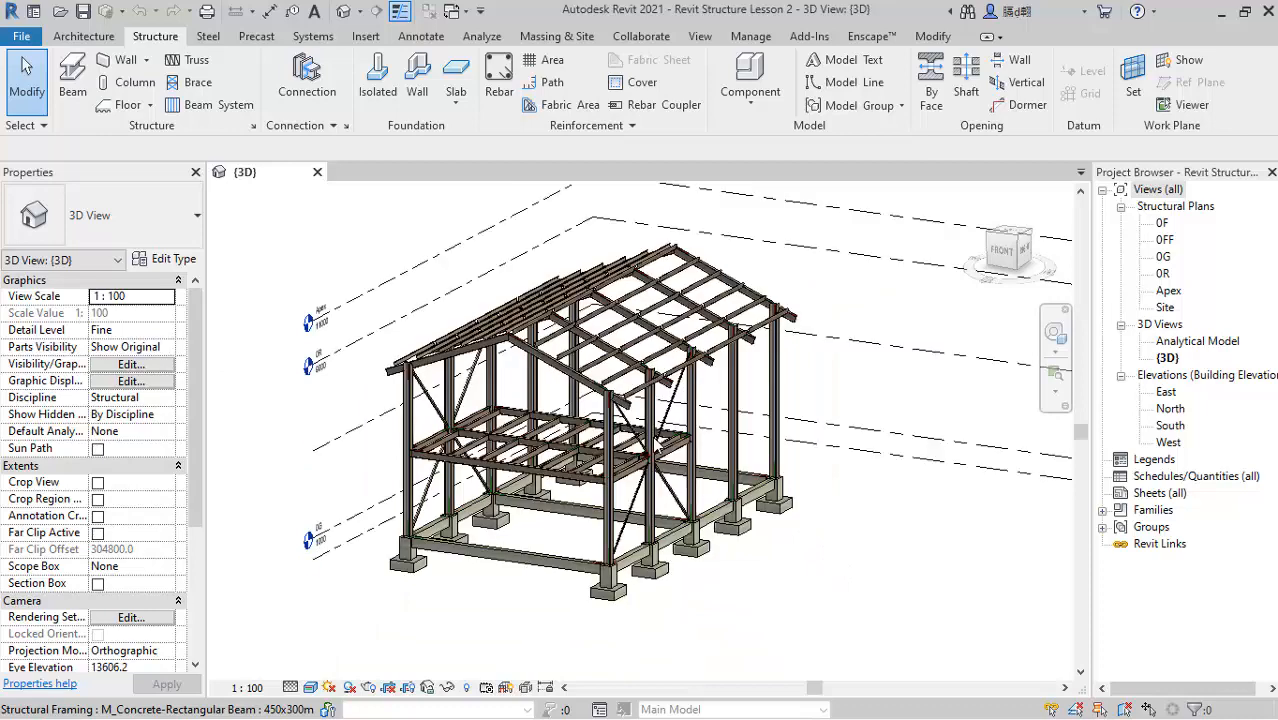
{"action": "scroll", "coordinate": [607, 375], "scroll_direction": "up", "scroll_amount": 2}
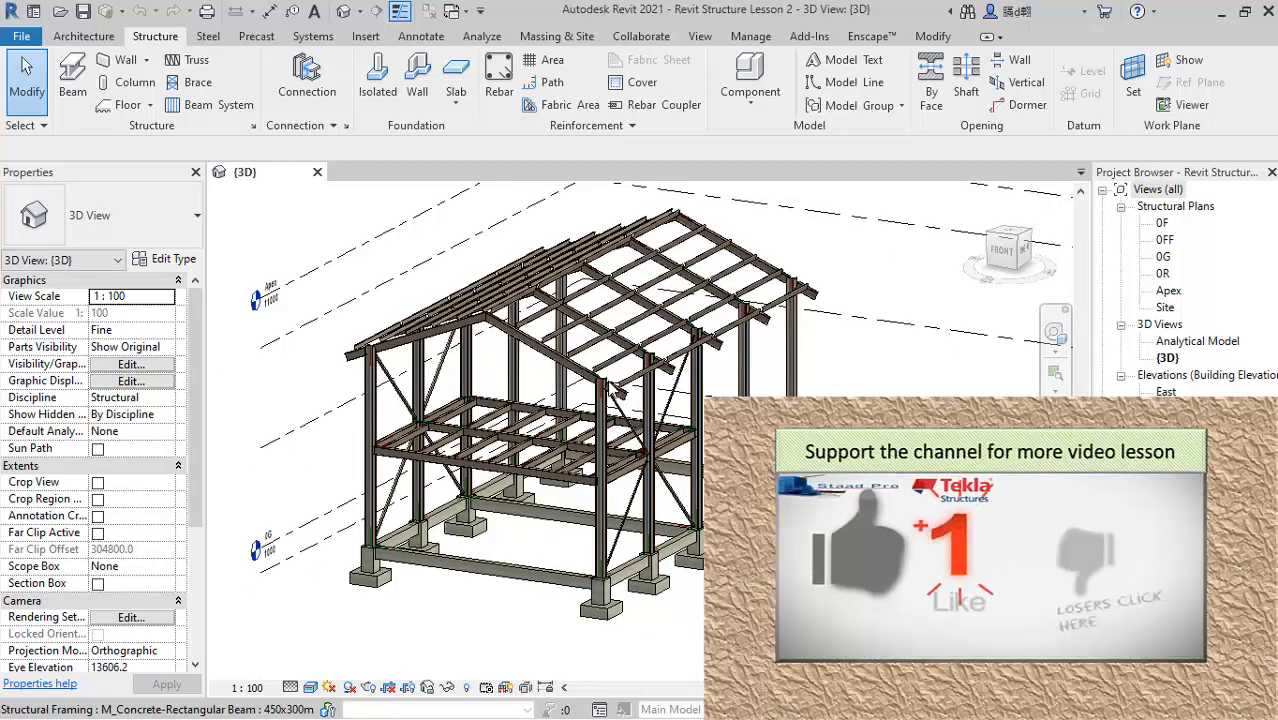
{"action": "scroll", "coordinate": [613, 389], "scroll_direction": "up", "scroll_amount": 1}
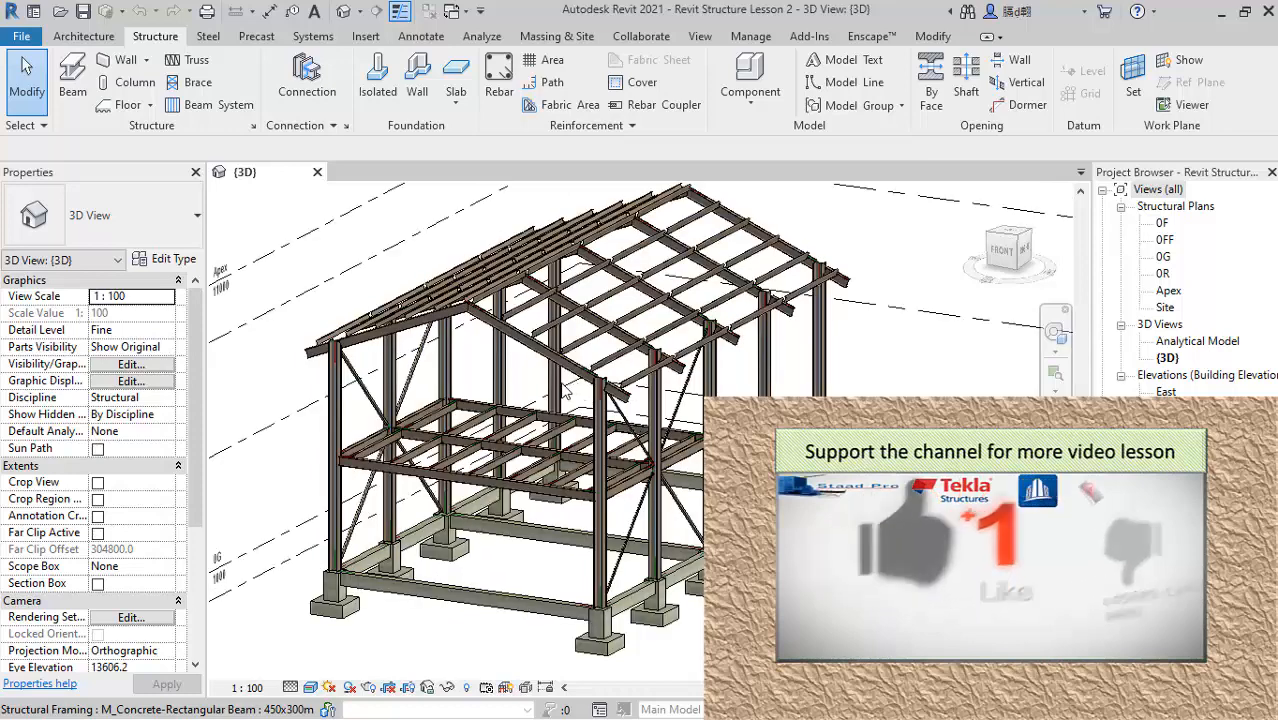
{"action": "scroll", "coordinate": [603, 424], "scroll_direction": "down", "scroll_amount": 1}
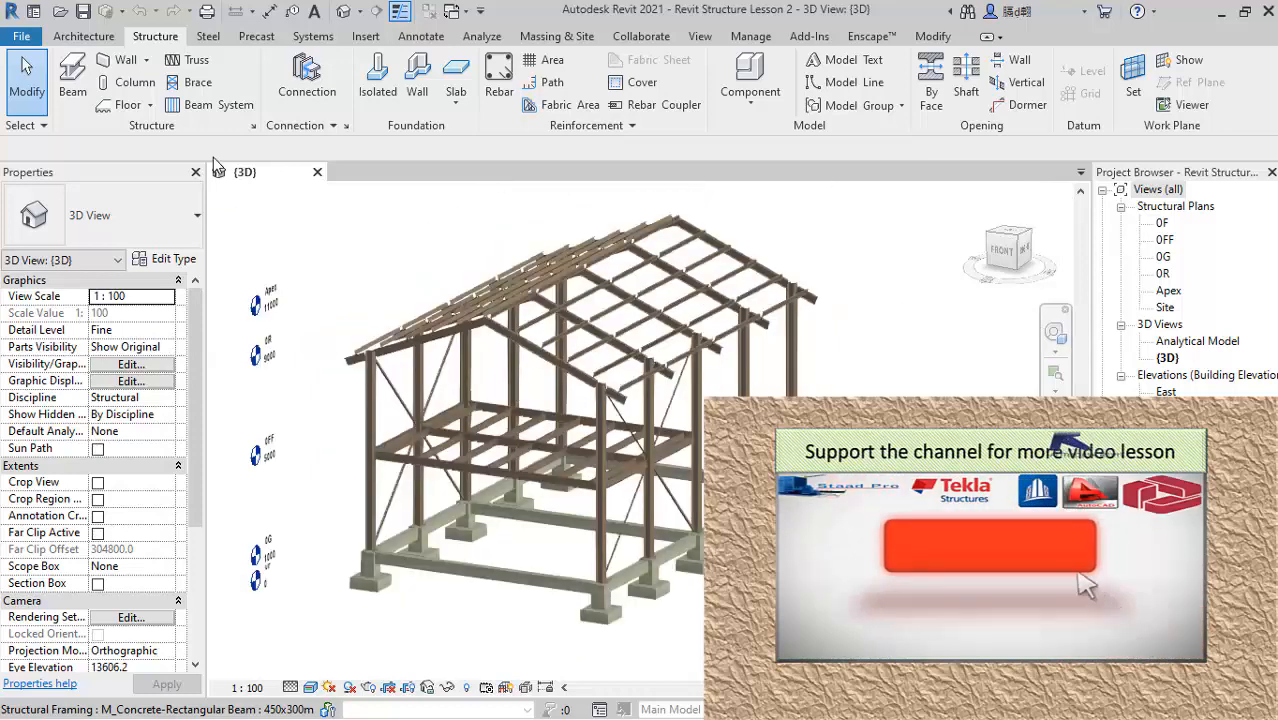
{"action": "left_click", "coordinate": [83, 36]}
{"action": "left_click", "coordinate": [160, 38]}
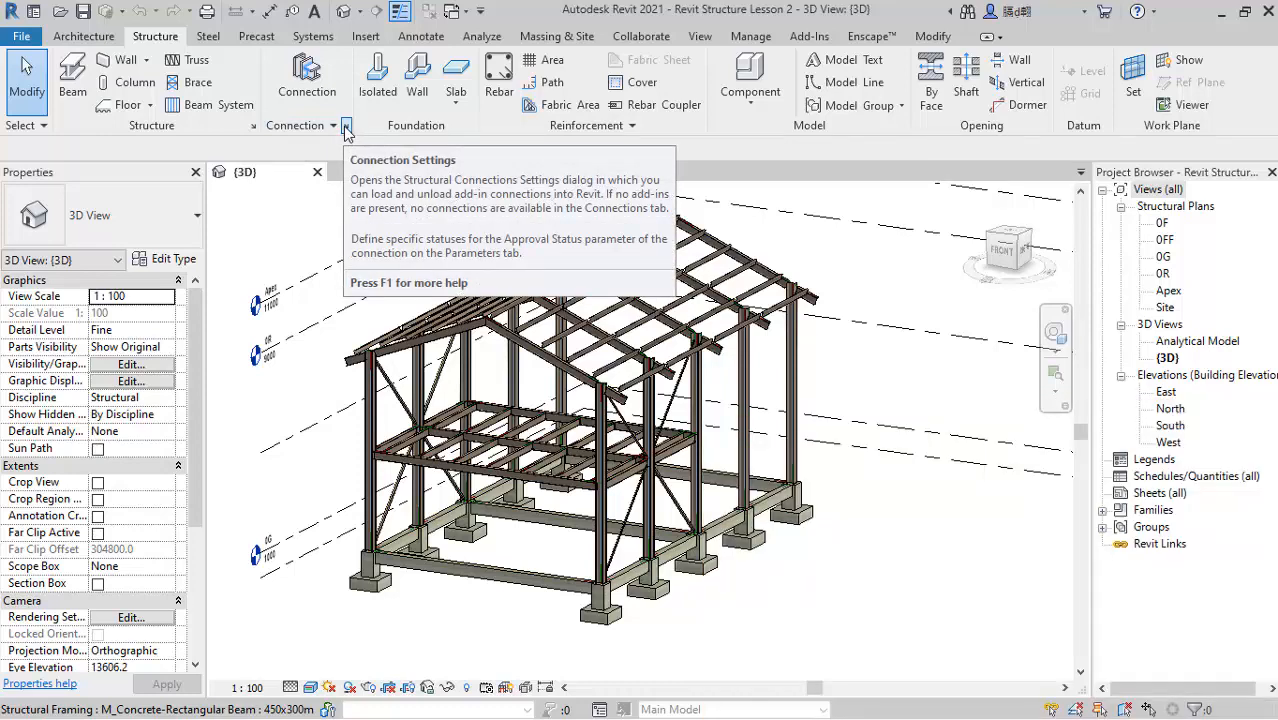
Load the Apex haunch and Base plate connections in the structural connection settings.
{"action": "left_click", "coordinate": [345, 127]}
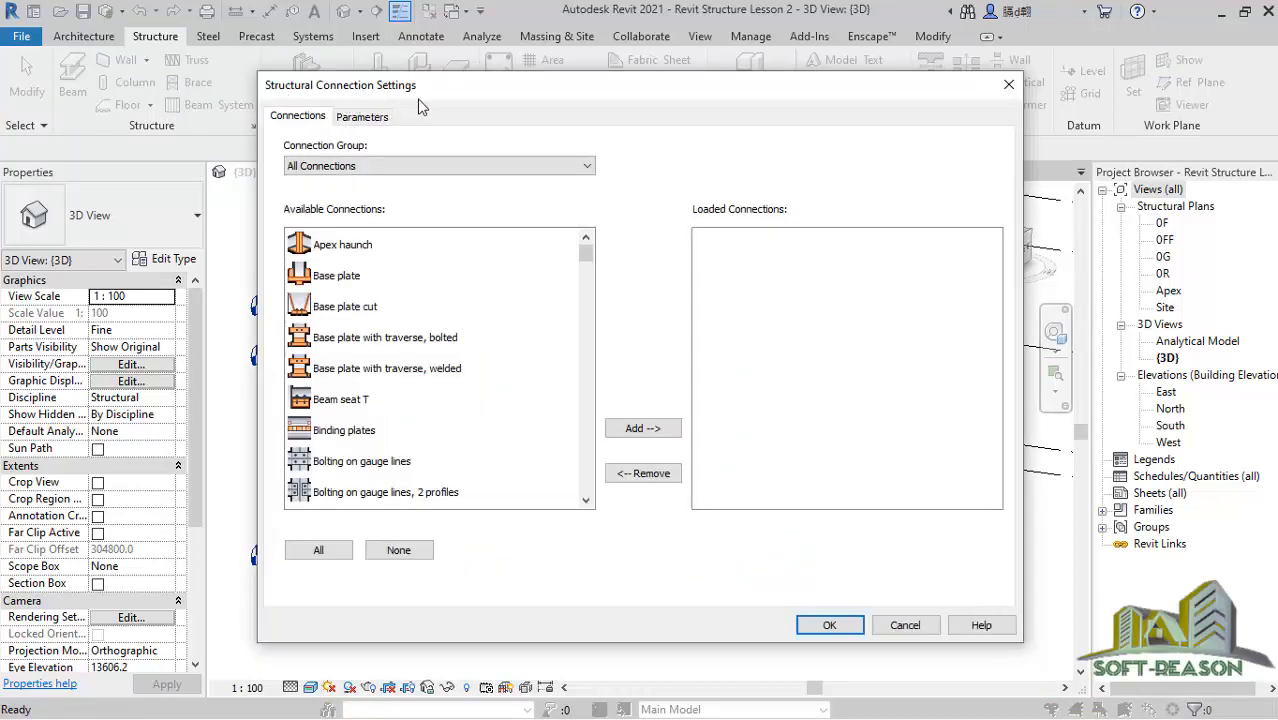
{"action": "left_click", "coordinate": [366, 118]}
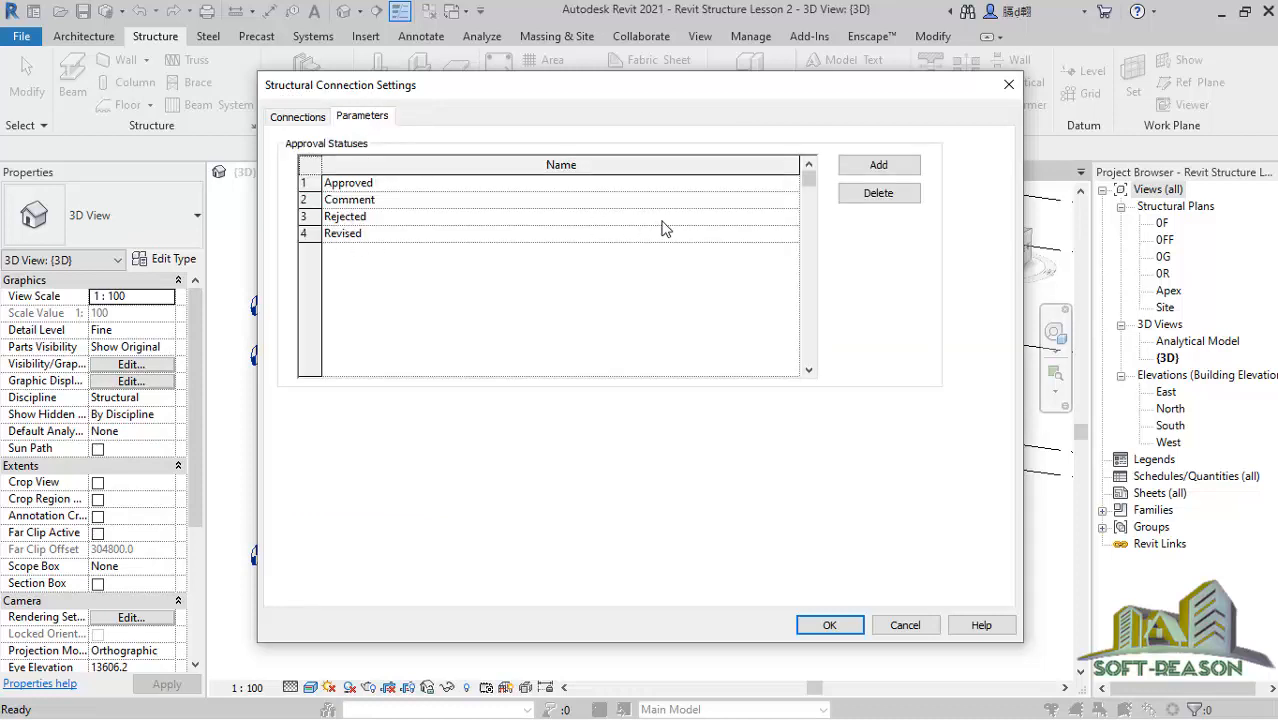
{"action": "left_click", "coordinate": [302, 118]}
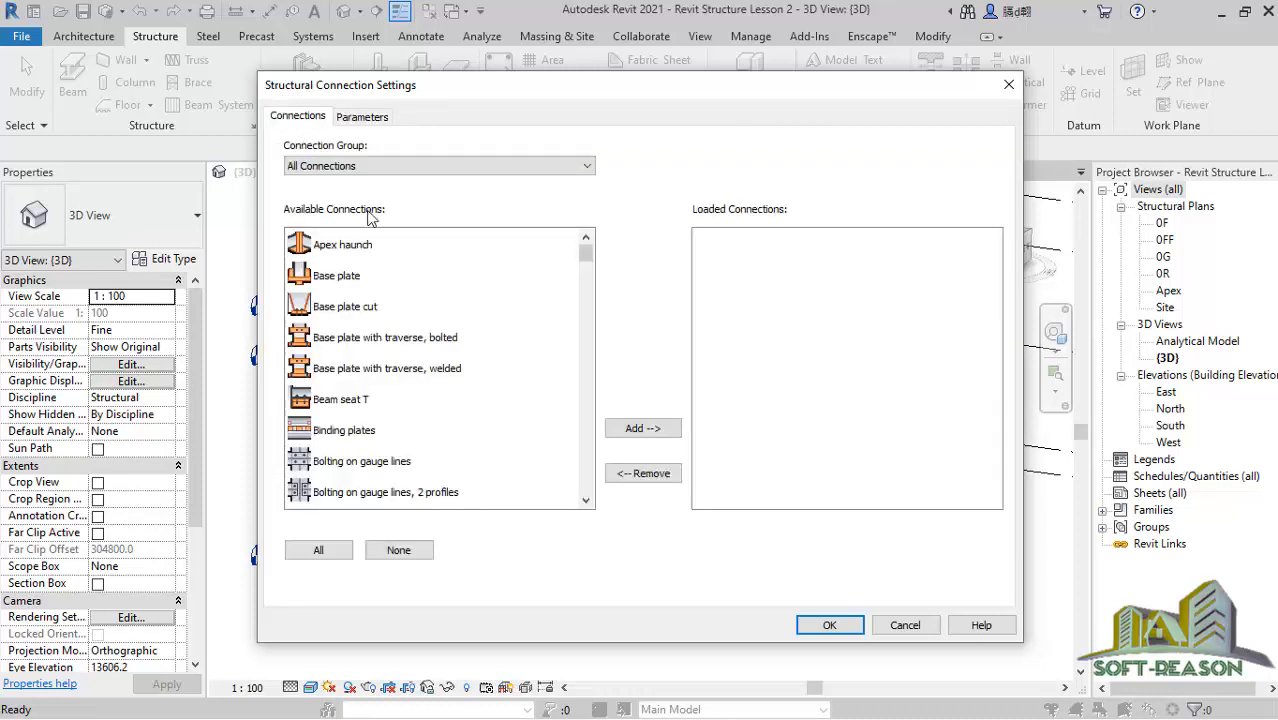
{"action": "double_click", "coordinate": [337, 252]}
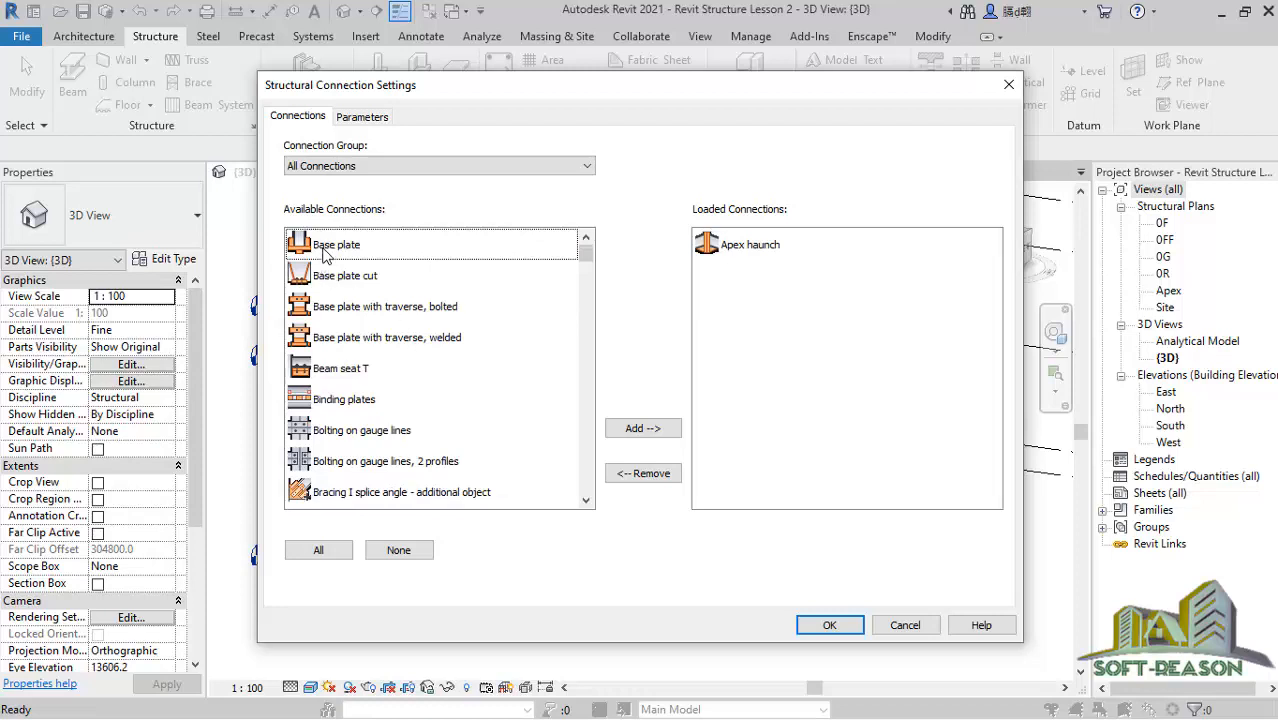
{"action": "double_click", "coordinate": [323, 250]}
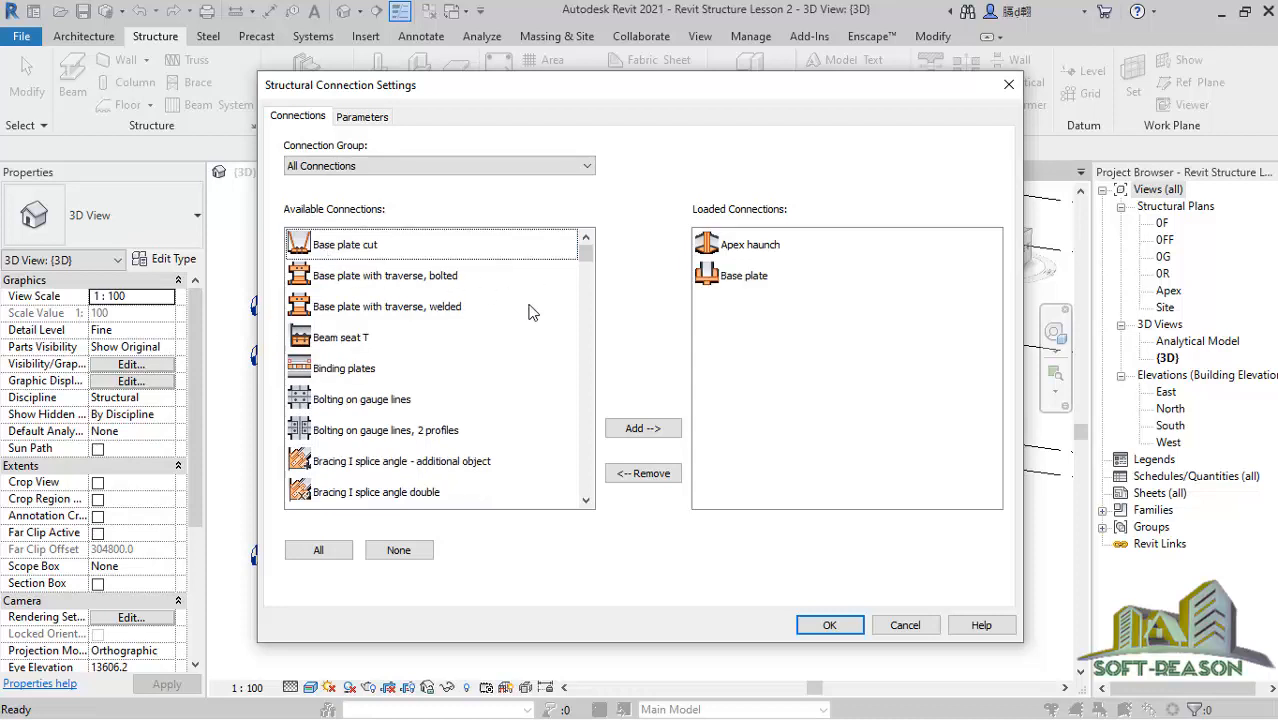
Add the Clip angle and End plate connections to the loaded connections.
{"action": "scroll", "coordinate": [410, 407], "scroll_direction": "down", "scroll_amount": 3}
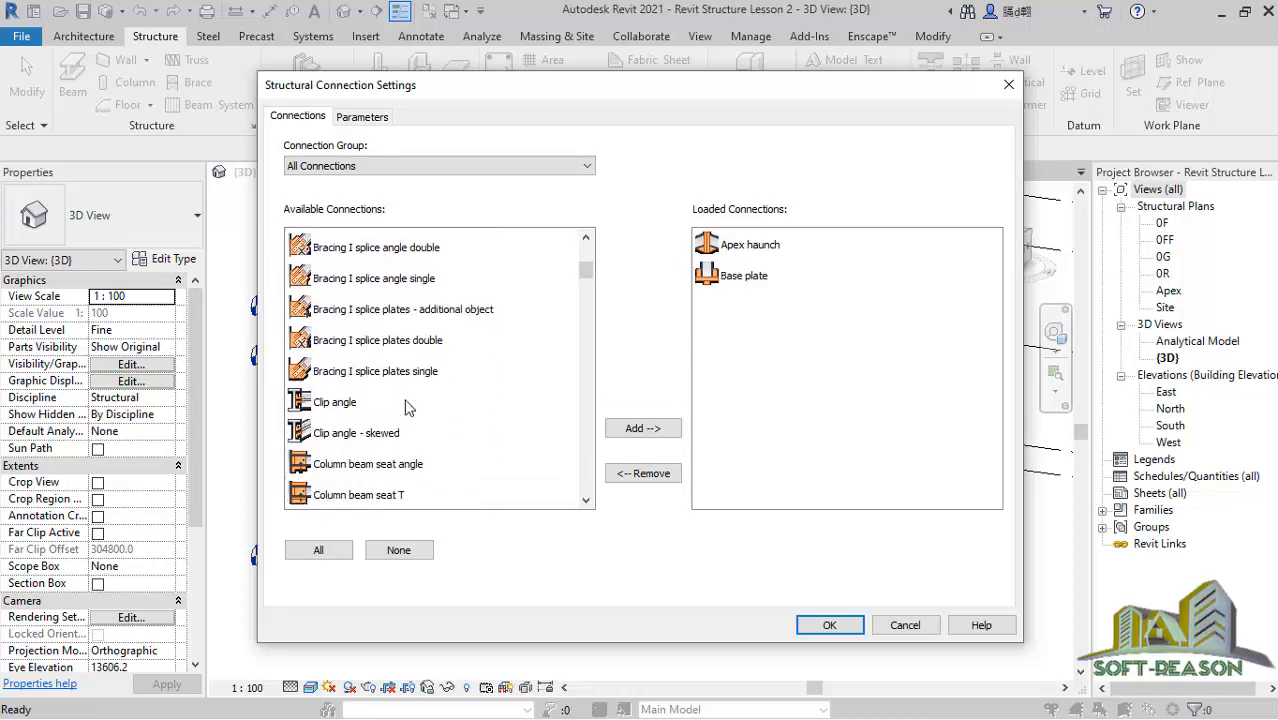
{"action": "scroll", "coordinate": [410, 407], "scroll_direction": "down", "scroll_amount": 2}
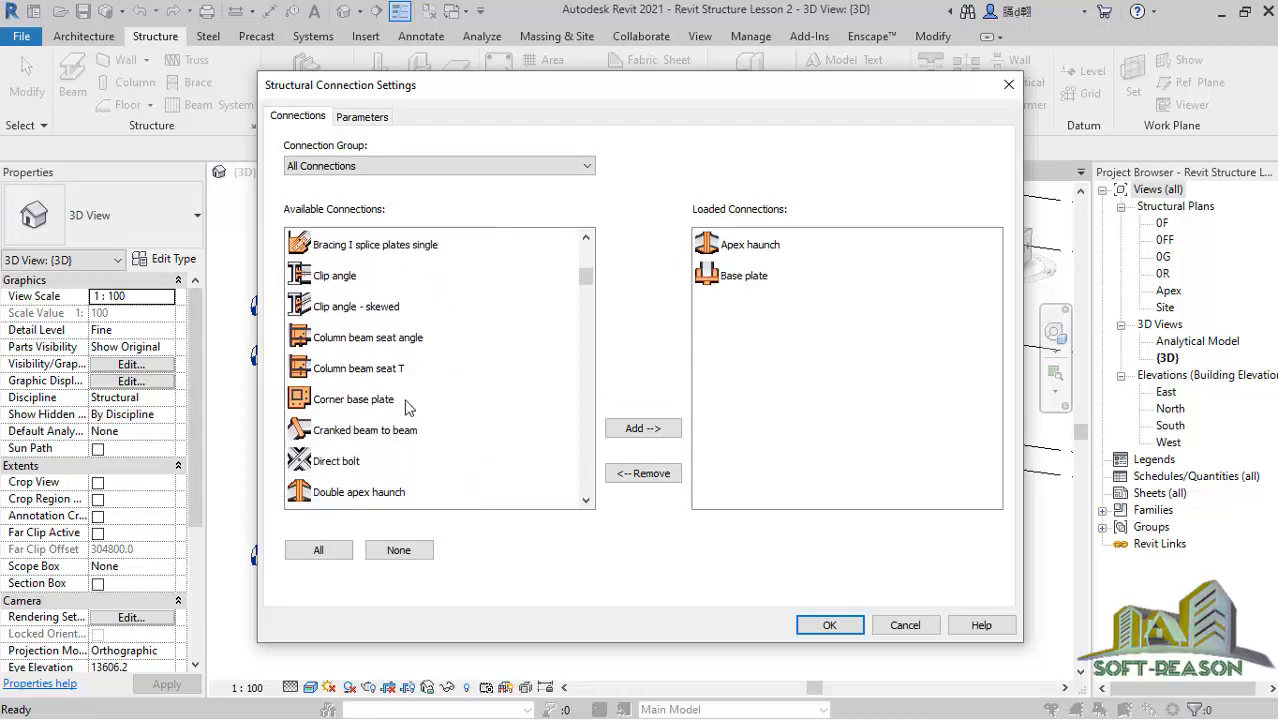
{"action": "double_click", "coordinate": [326, 280]}
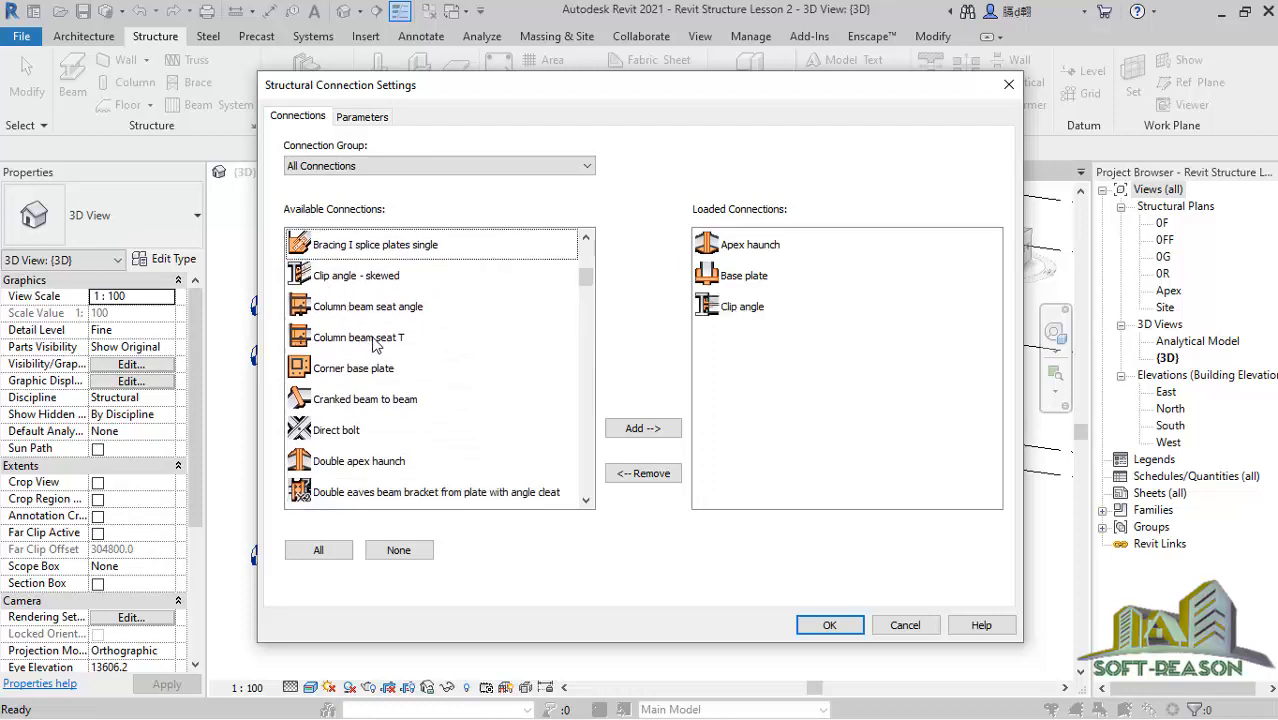
{"action": "scroll", "coordinate": [375, 376], "scroll_direction": "down", "scroll_amount": 1}
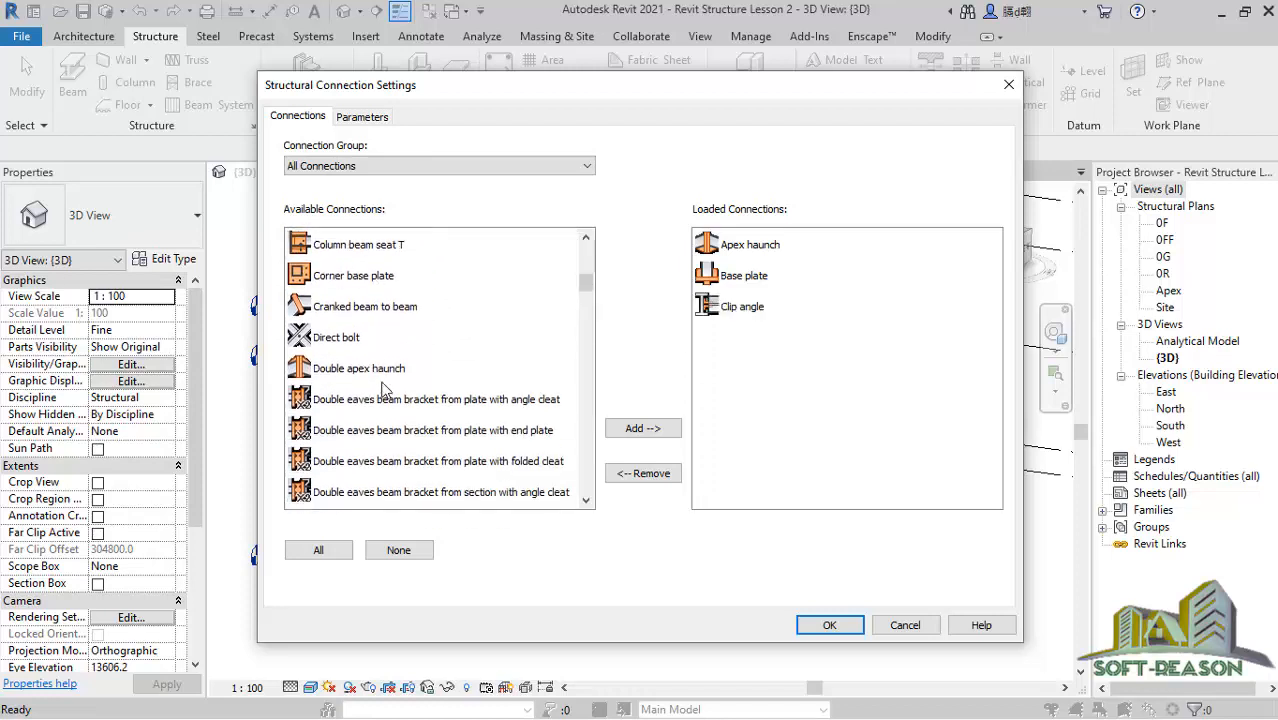
{"action": "scroll", "coordinate": [384, 390], "scroll_direction": "down", "scroll_amount": 6}
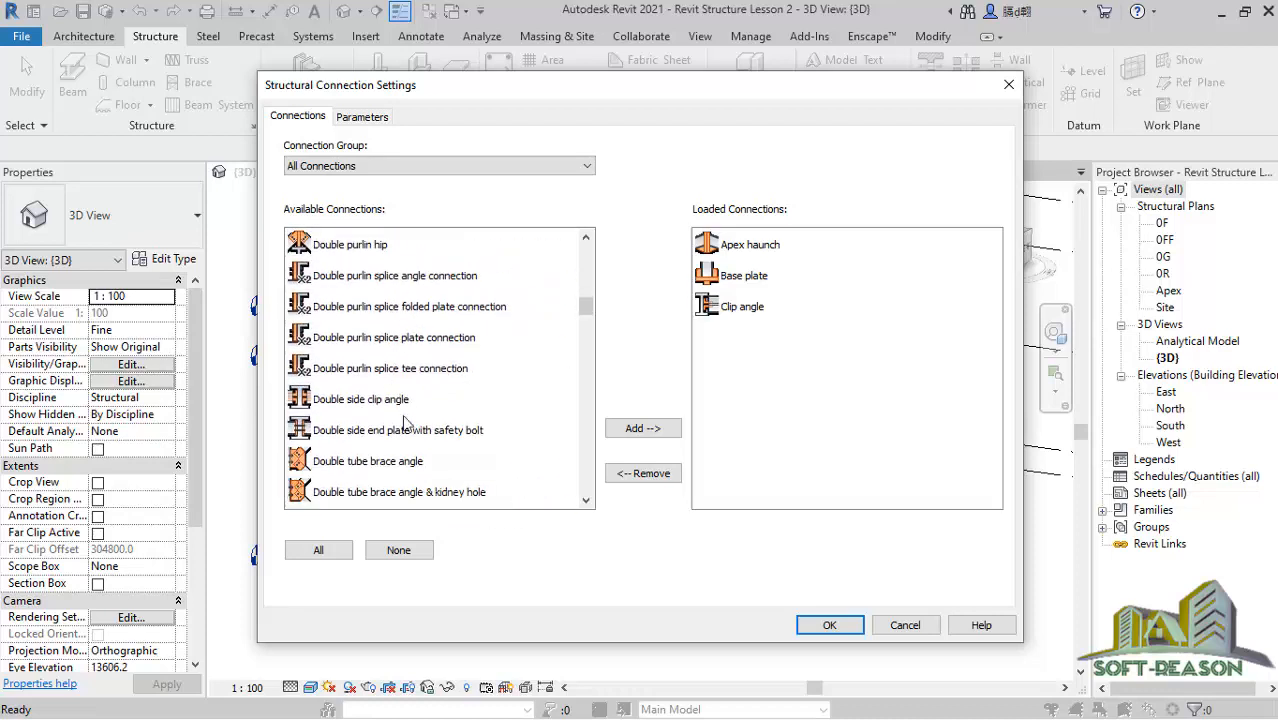
{"action": "scroll", "coordinate": [409, 462], "scroll_direction": "down", "scroll_amount": 2}
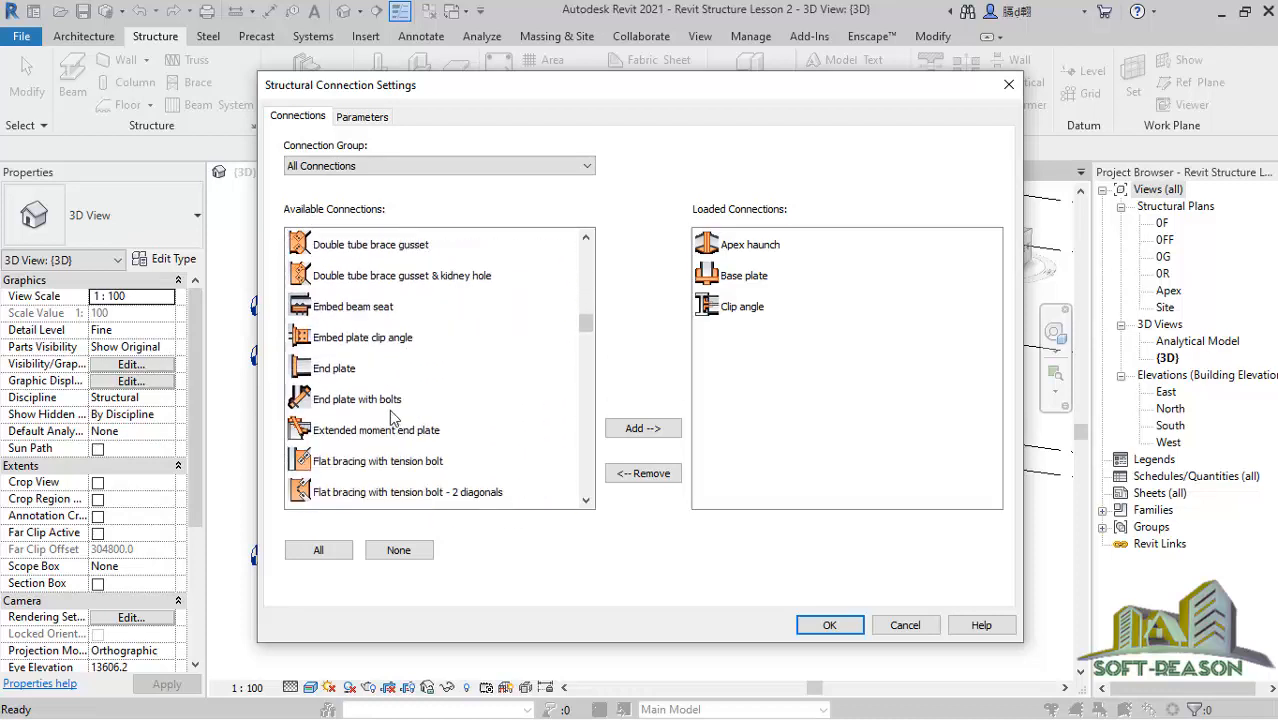
{"action": "double_click", "coordinate": [335, 369]}
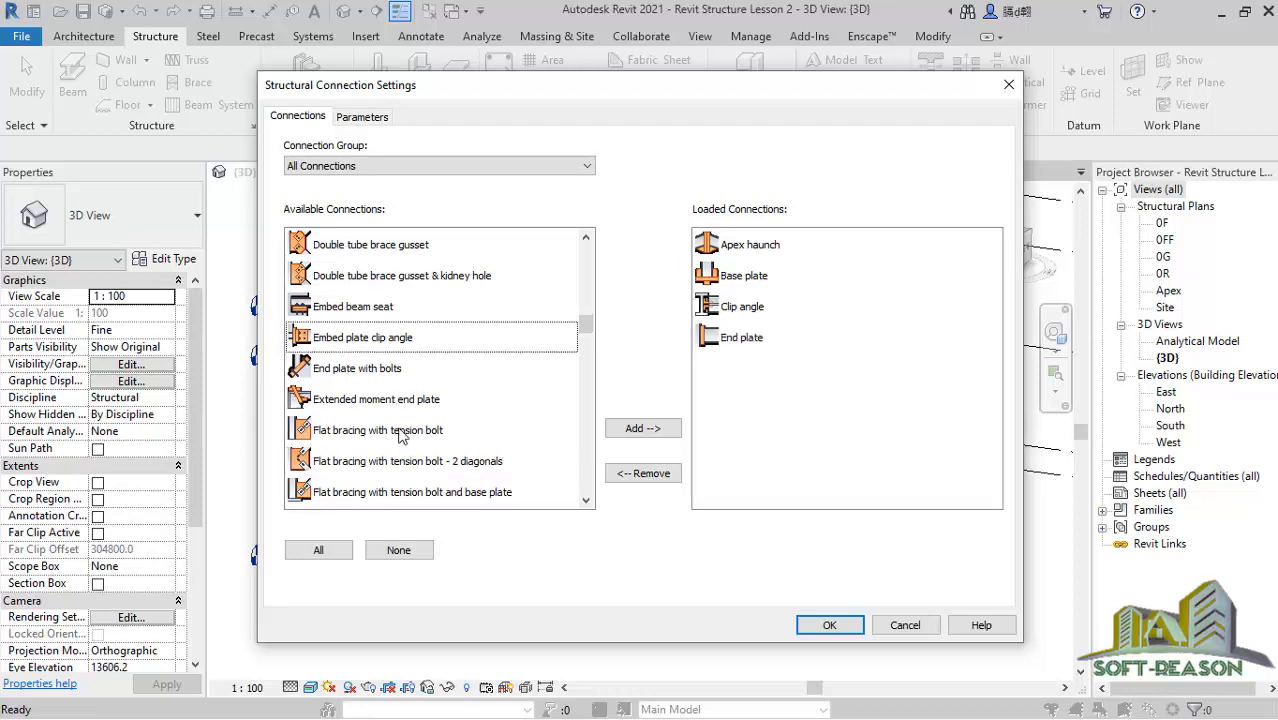
Add the "Knee of frame bolted, with haunch" and "Gusset plate at one diagonal" connections to the loaded set.
{"action": "left_click", "coordinate": [358, 370]}
{"action": "key", "text": "k"}
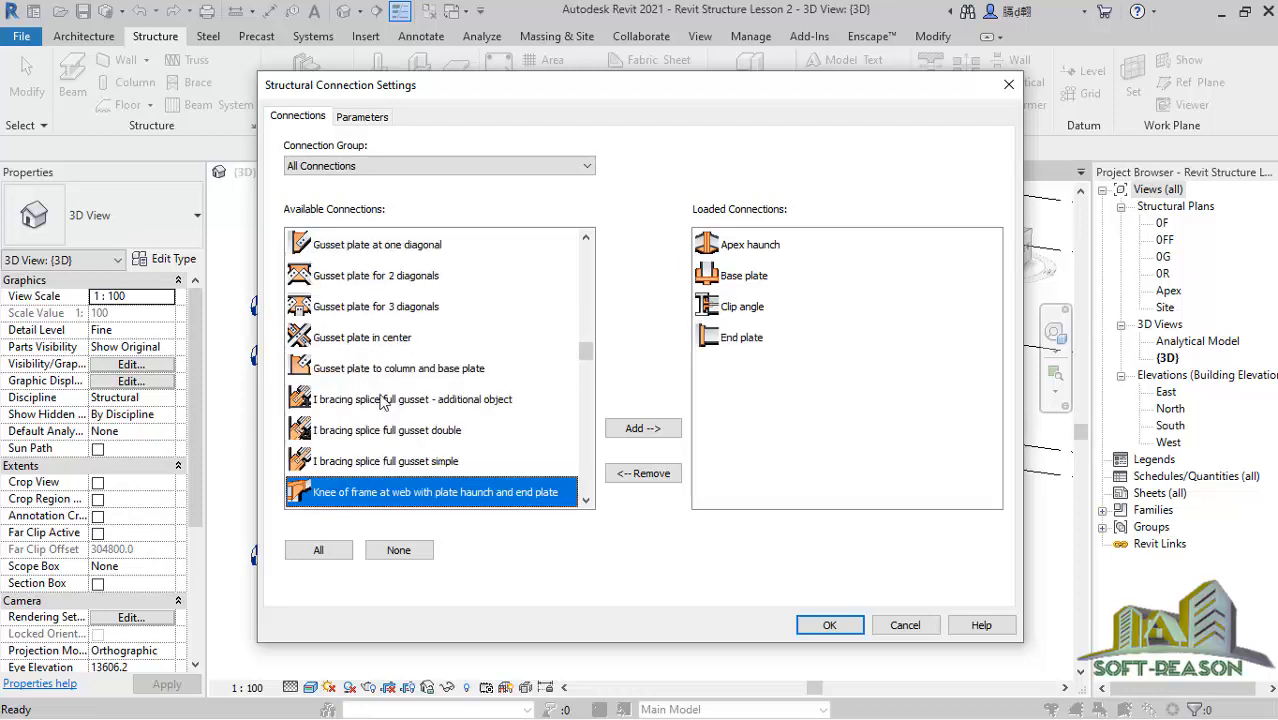
{"action": "scroll", "coordinate": [390, 405], "scroll_direction": "down", "scroll_amount": 1}
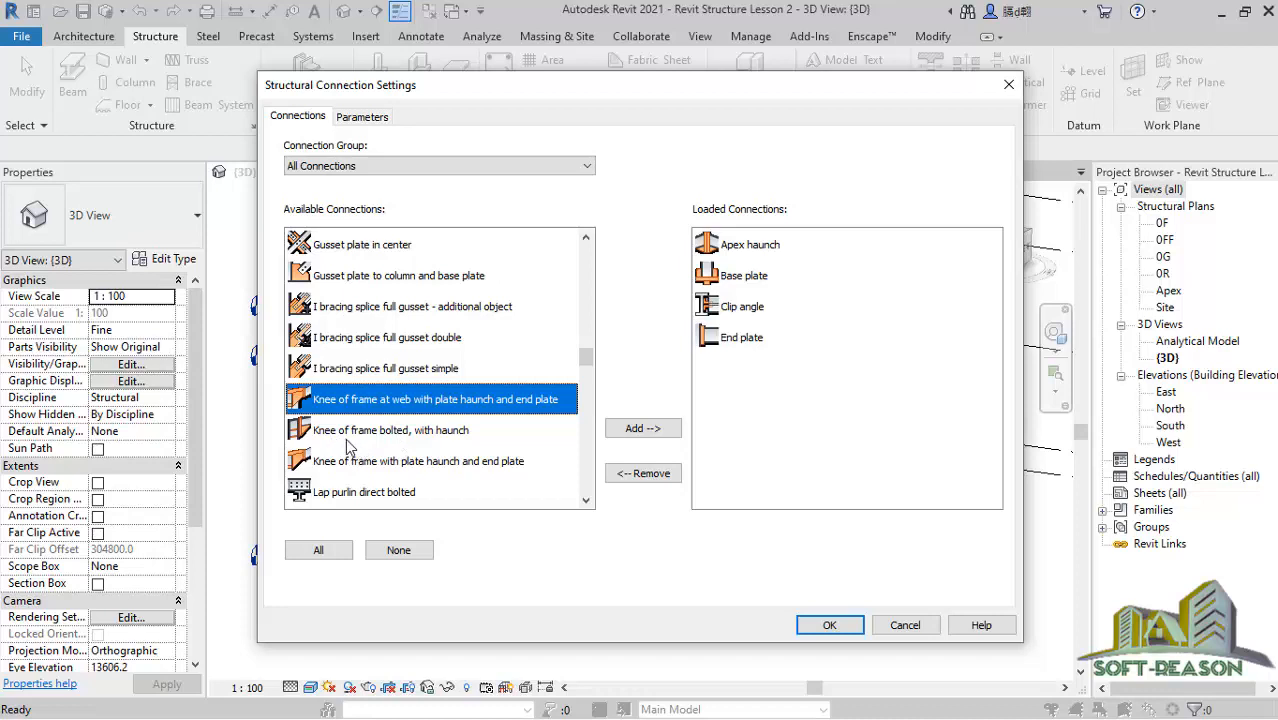
{"action": "double_click", "coordinate": [367, 432]}
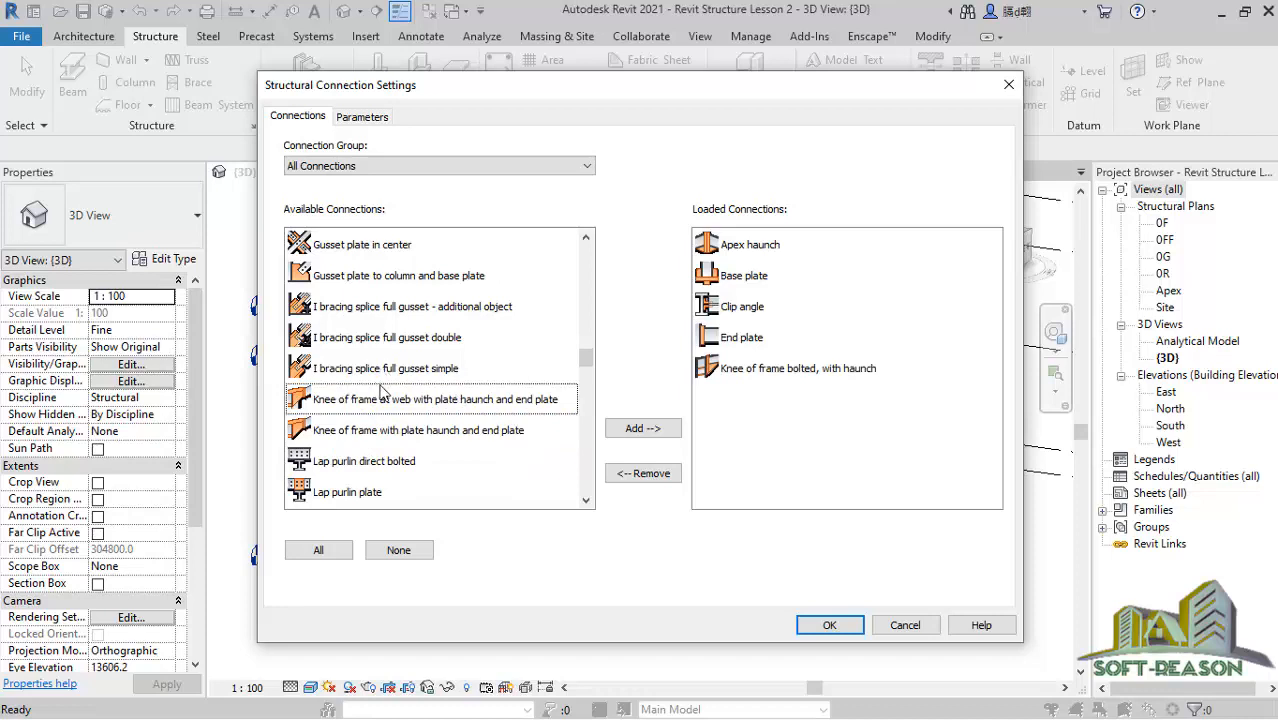
{"action": "scroll", "coordinate": [380, 372], "scroll_direction": "up", "scroll_amount": 1}
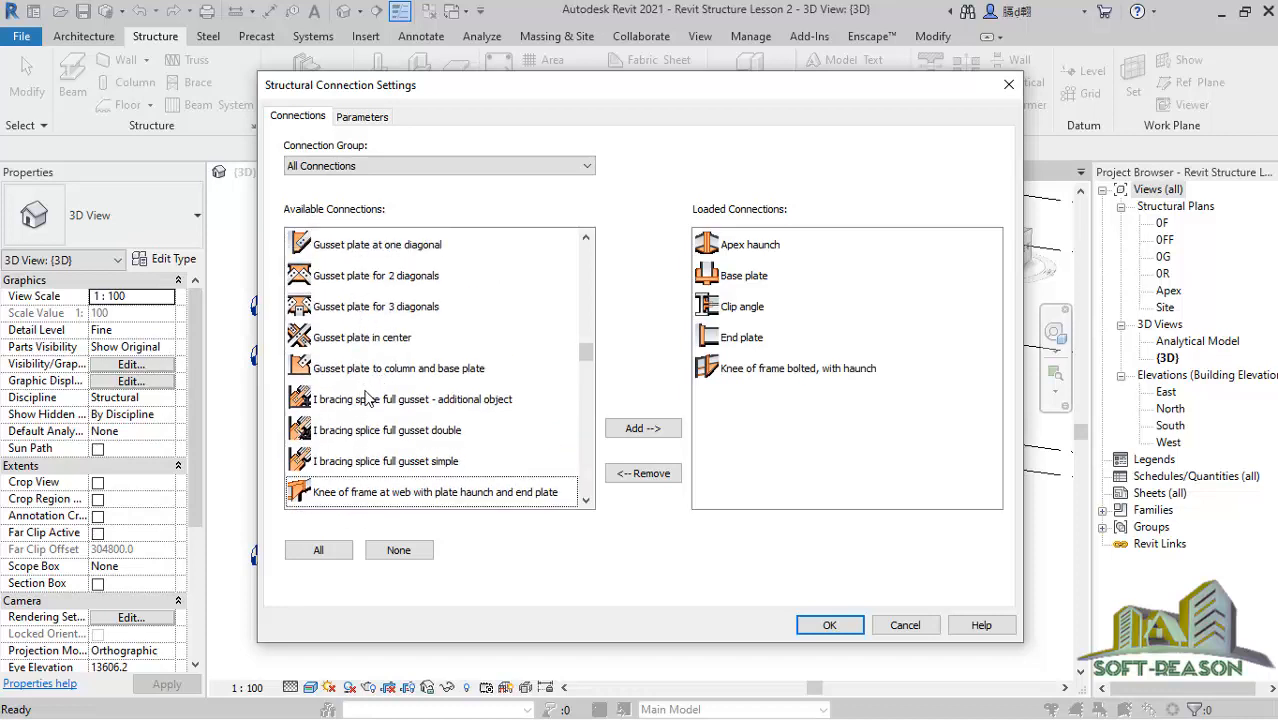
{"action": "scroll", "coordinate": [382, 386], "scroll_direction": "up", "scroll_amount": 1}
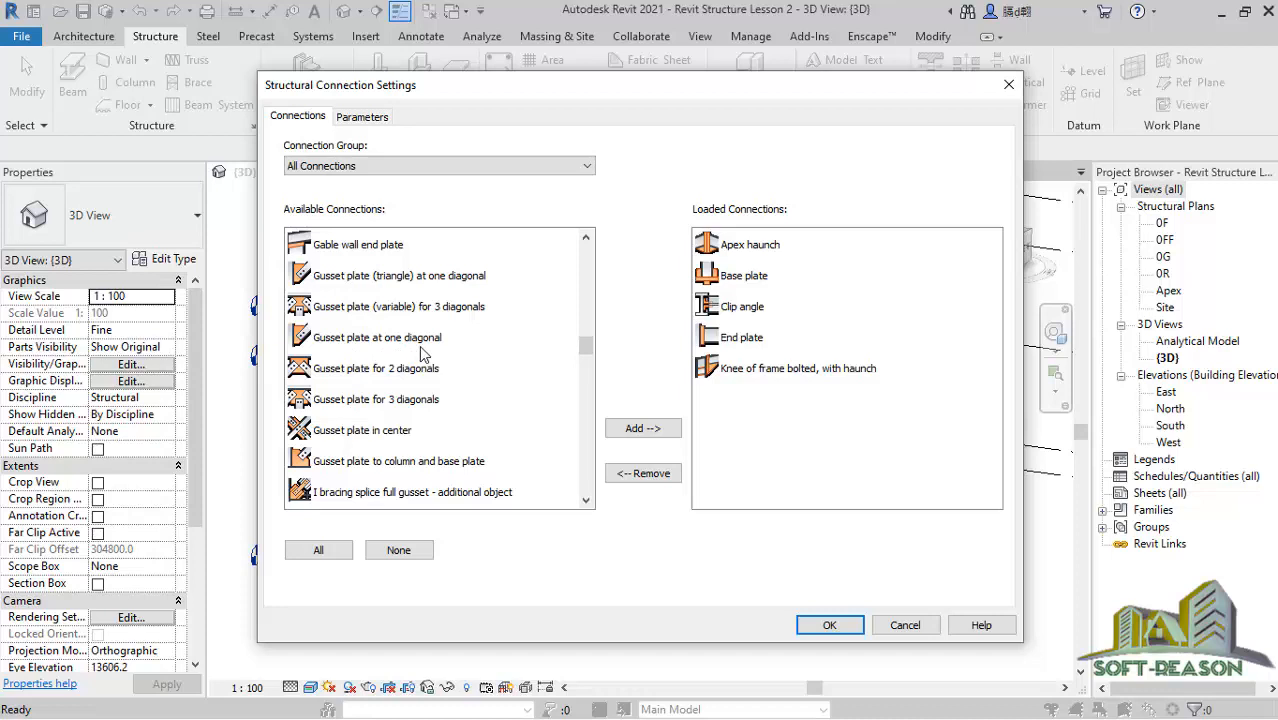
{"action": "double_click", "coordinate": [330, 342]}
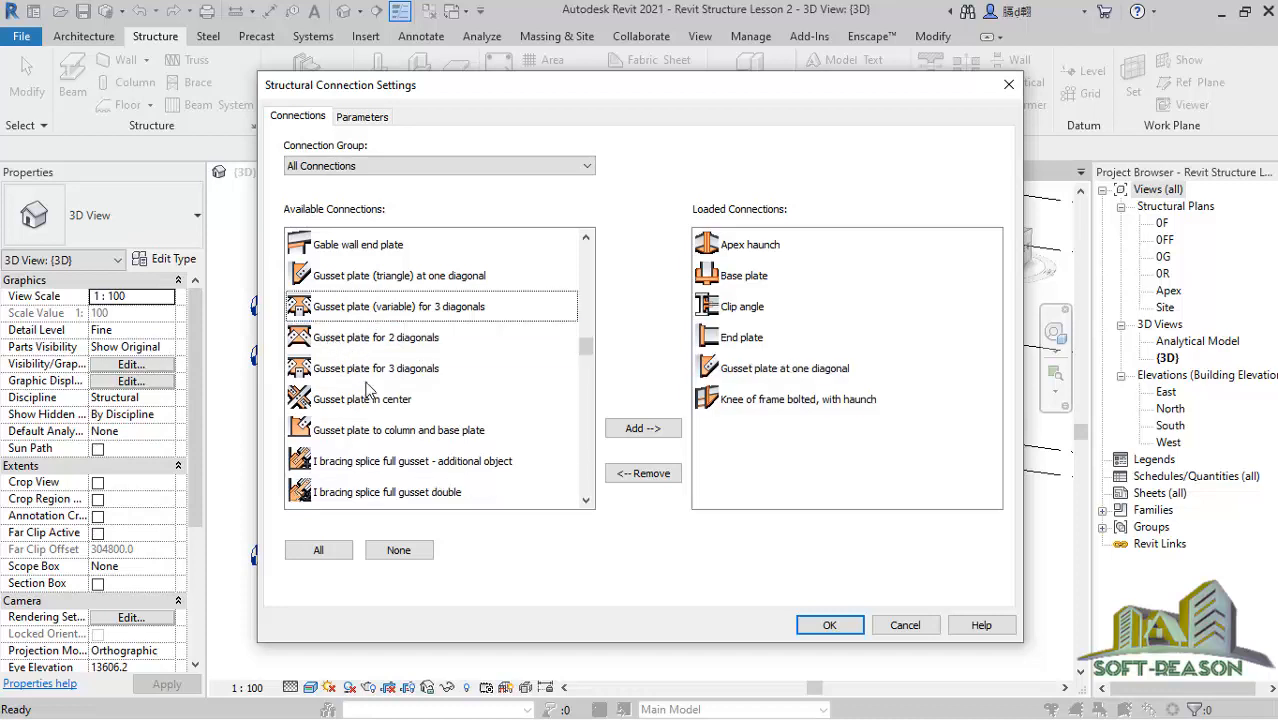
Look through the remaining available connection types and accept the structural connection settings.
{"action": "scroll", "coordinate": [377, 390], "scroll_direction": "down", "scroll_amount": 5}
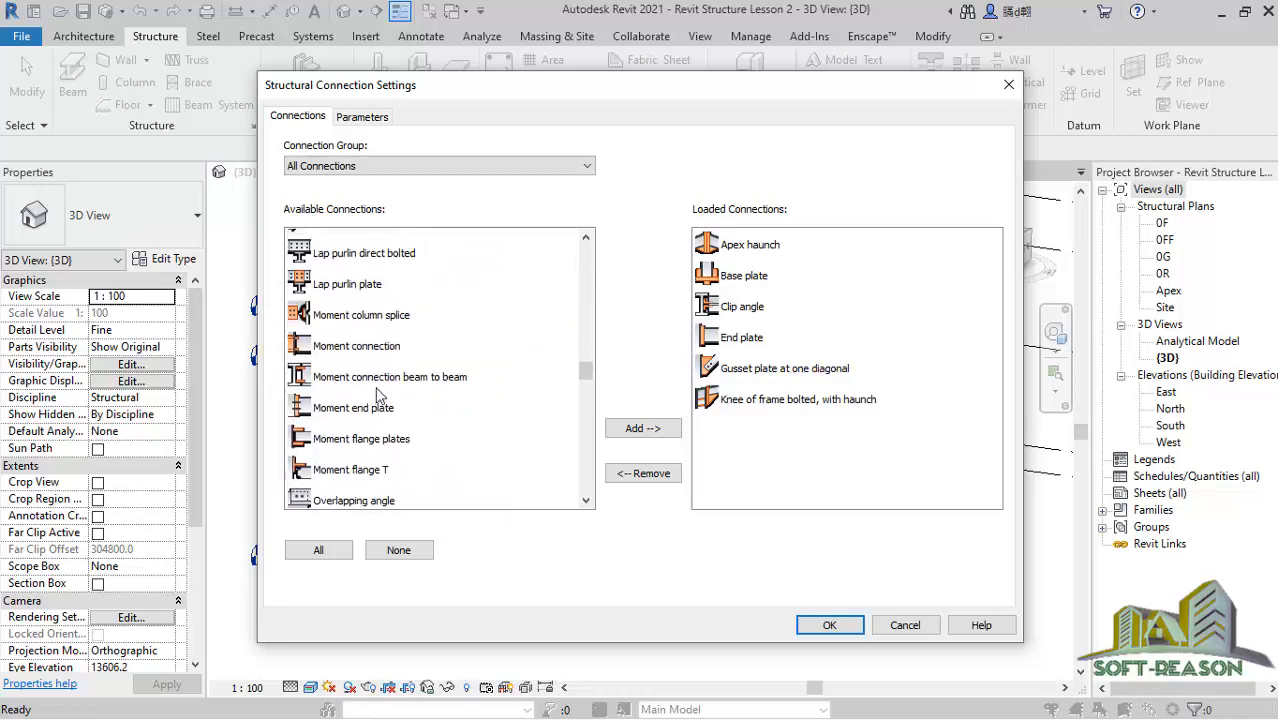
{"action": "scroll", "coordinate": [381, 416], "scroll_direction": "down", "scroll_amount": 2}
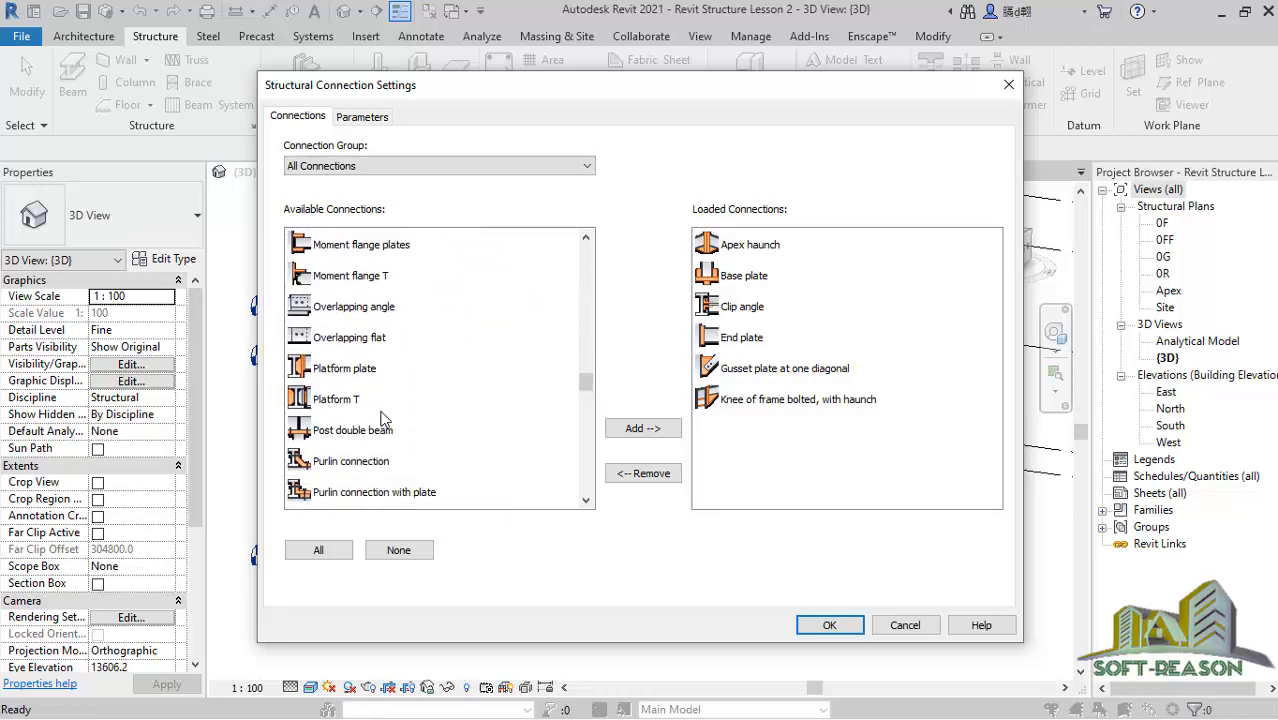
{"action": "scroll", "coordinate": [381, 418], "scroll_direction": "down", "scroll_amount": 10}
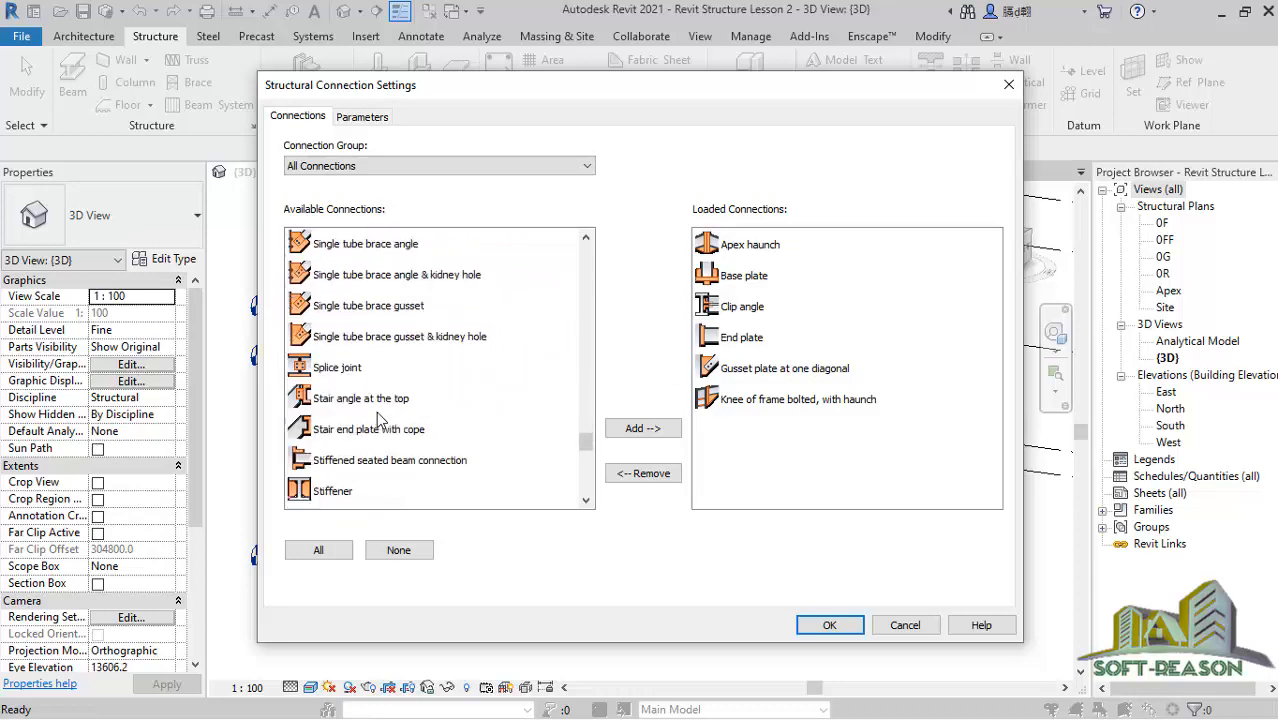
{"action": "scroll", "coordinate": [381, 420], "scroll_direction": "down", "scroll_amount": 3}
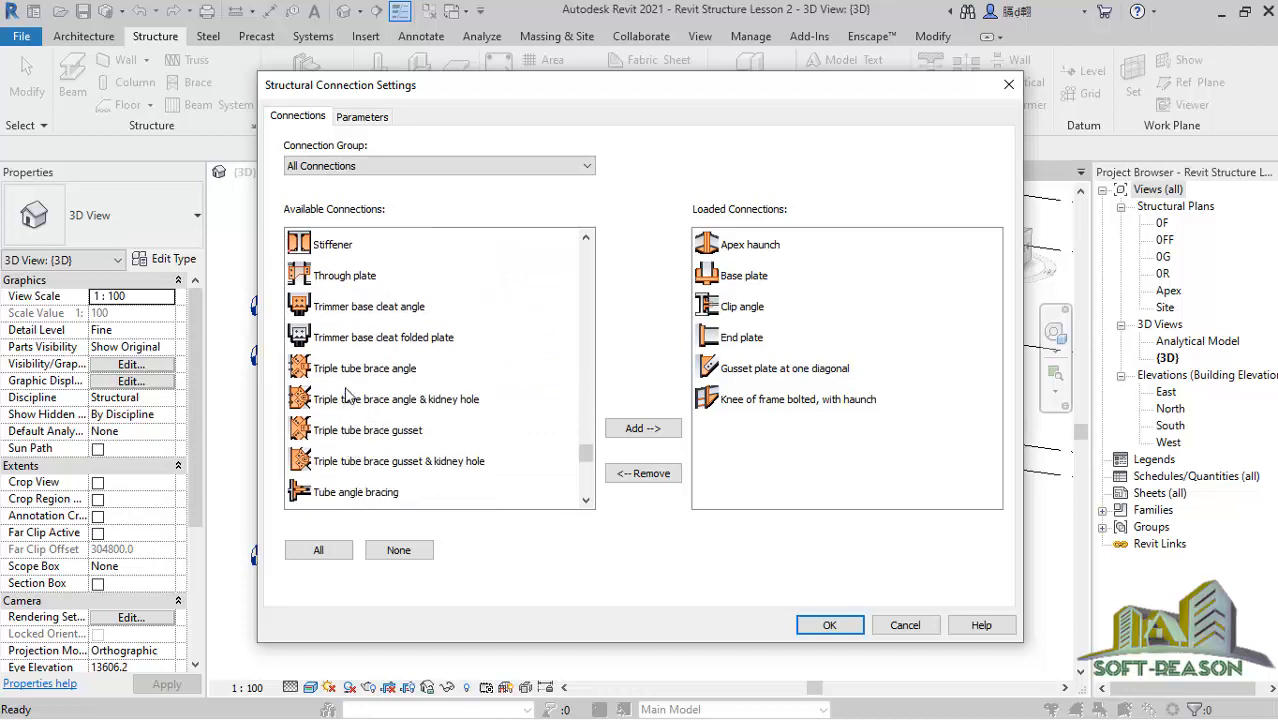
{"action": "scroll", "coordinate": [352, 398], "scroll_direction": "up", "scroll_amount": 1}
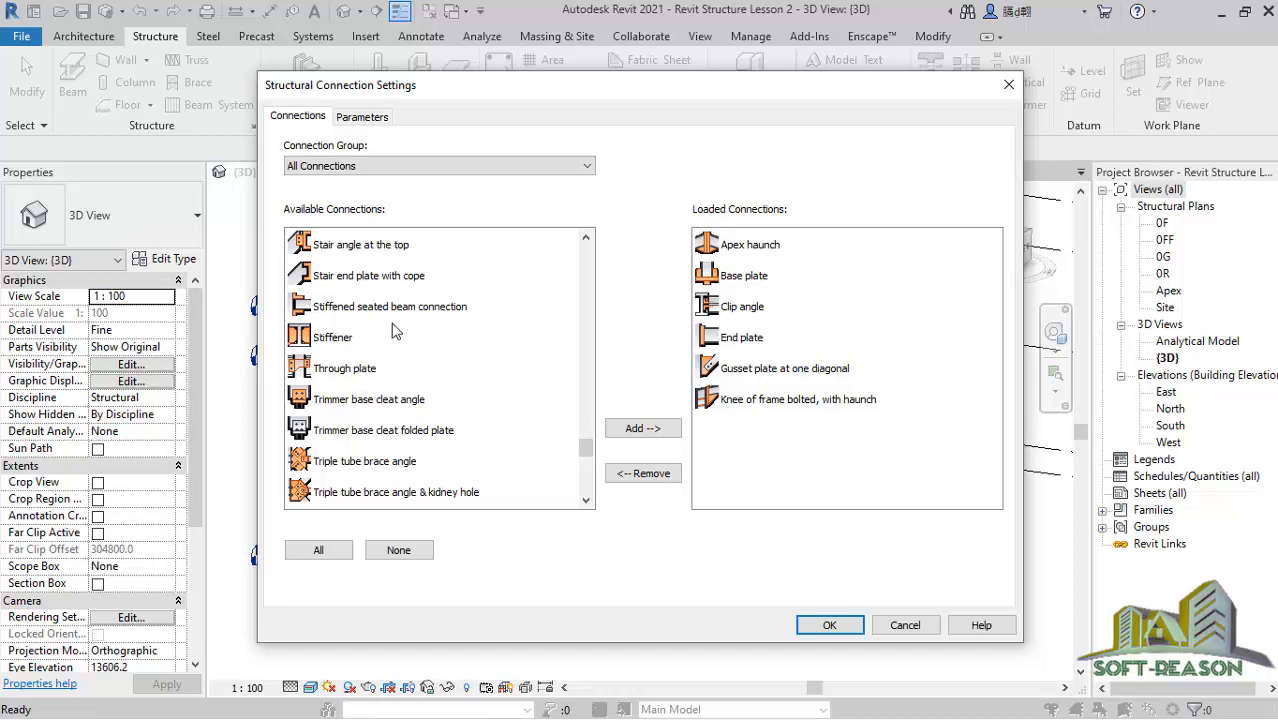
{"action": "scroll", "coordinate": [387, 320], "scroll_direction": "up", "scroll_amount": 1}
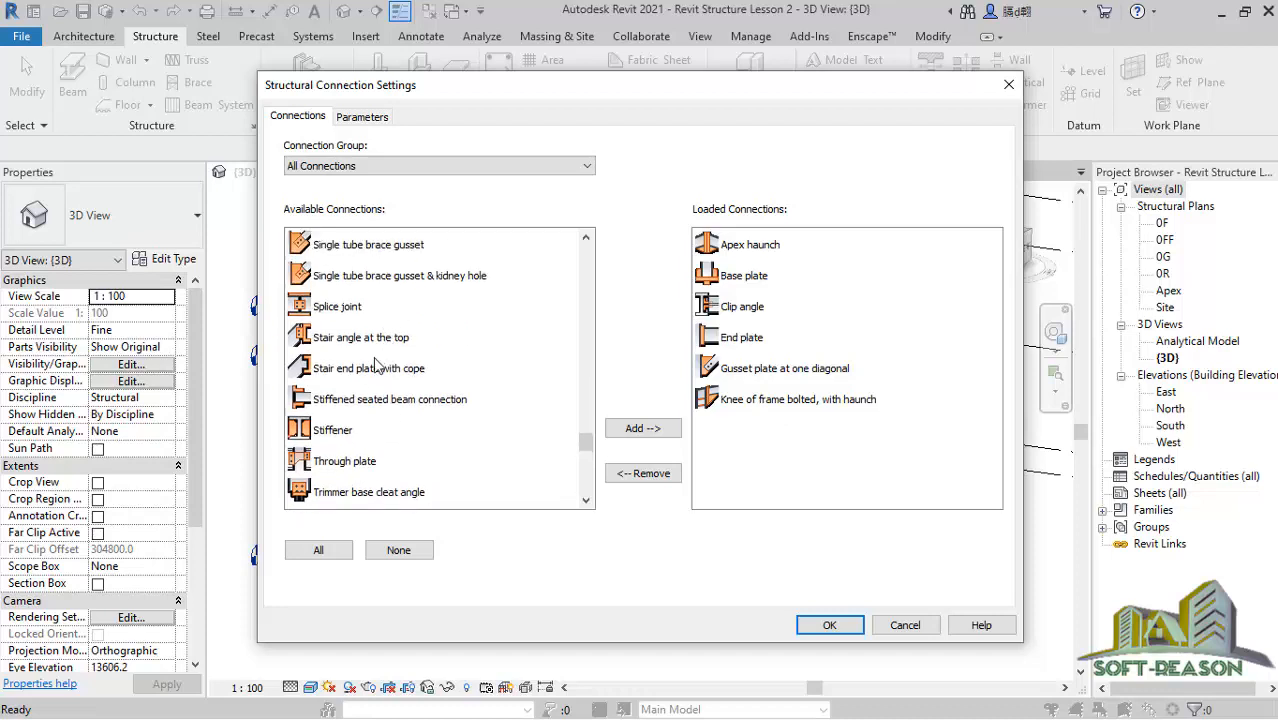
{"action": "scroll", "coordinate": [373, 320], "scroll_direction": "up", "scroll_amount": 2}
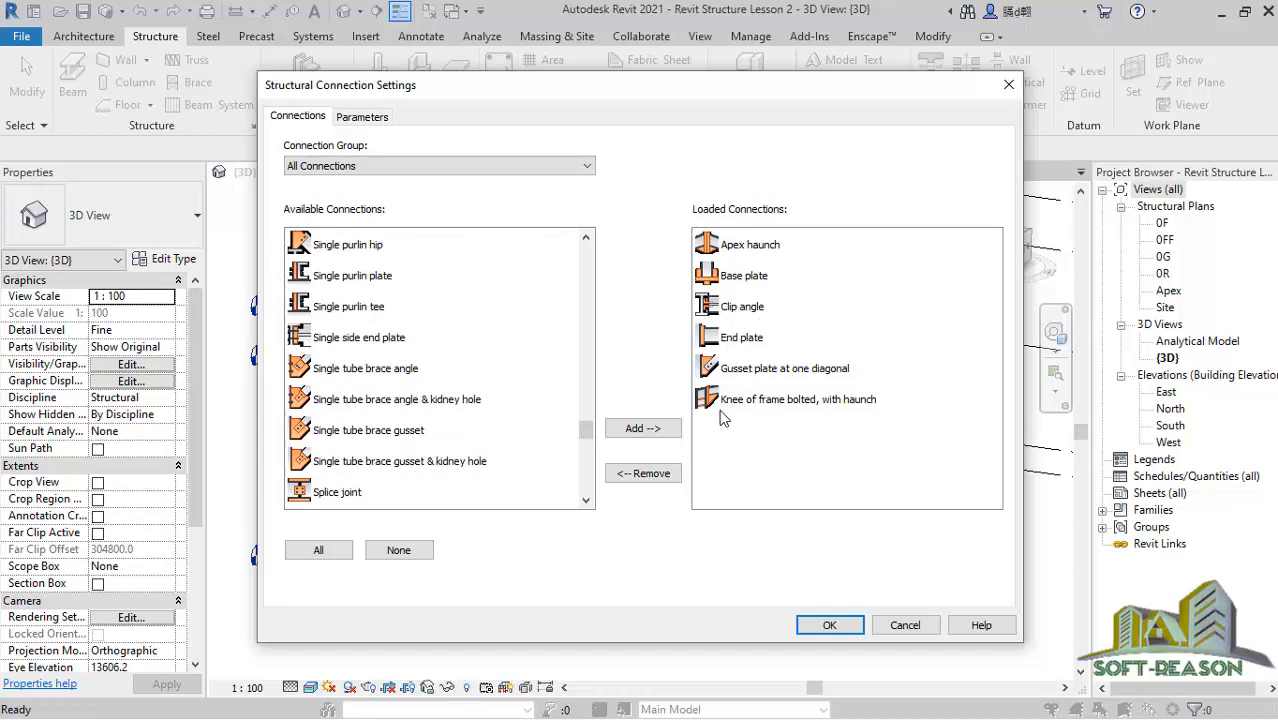
{"action": "left_click", "coordinate": [829, 625]}
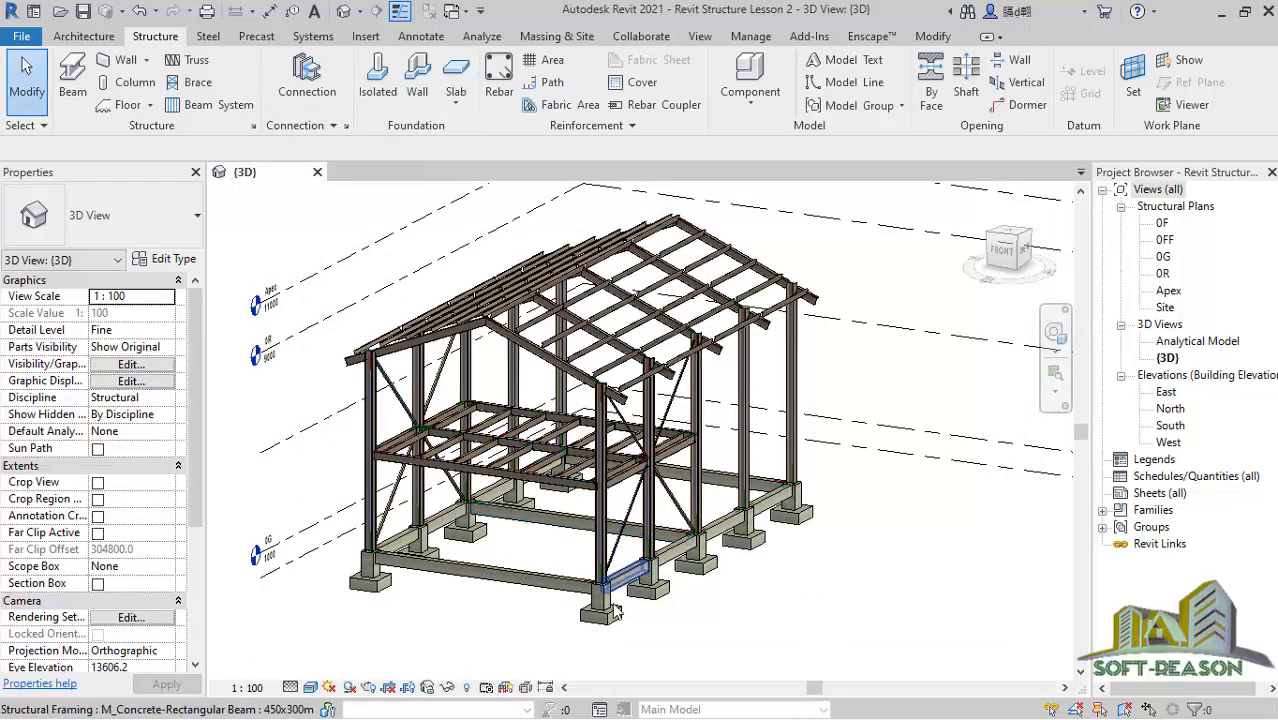
{"action": "scroll", "coordinate": [606, 597], "scroll_direction": "up", "scroll_amount": 5}
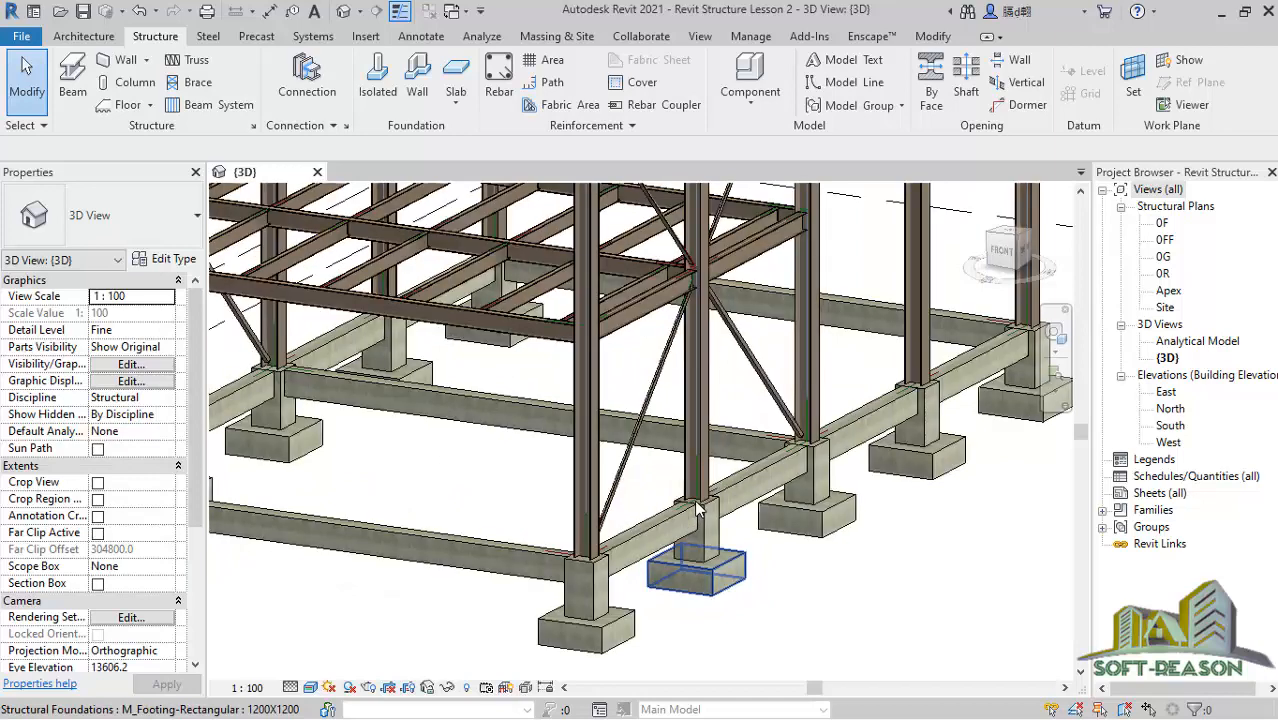
Place a Generic Connection on the UC305x305x97 steel column where it meets the concrete pedestal.
{"action": "scroll", "coordinate": [693, 513], "scroll_direction": "up", "scroll_amount": 2}
{"action": "scroll", "coordinate": [527, 522], "scroll_direction": "down", "scroll_amount": 4}
{"action": "middle_click_drag", "start_coordinate": [660, 503], "coordinate": [583, 505]}
{"action": "scroll", "coordinate": [584, 506], "scroll_direction": "up", "scroll_amount": 7}
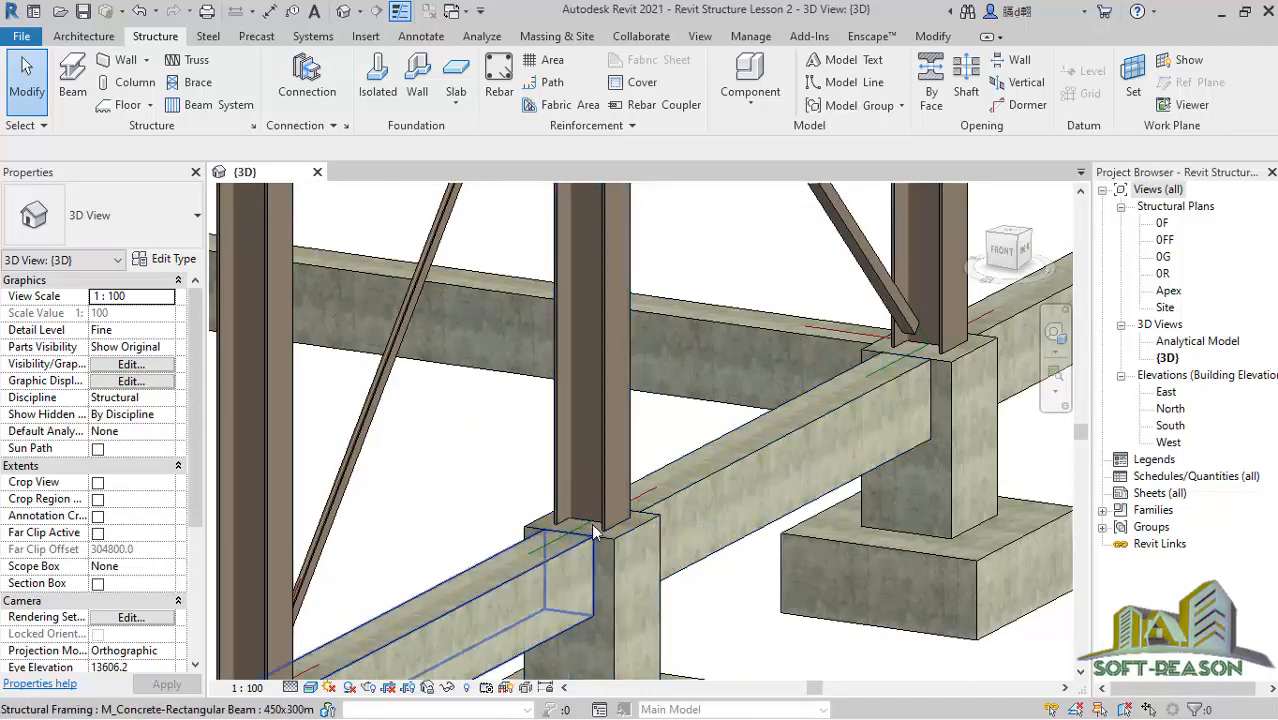
{"action": "scroll", "coordinate": [600, 515], "scroll_direction": "up", "scroll_amount": 2}
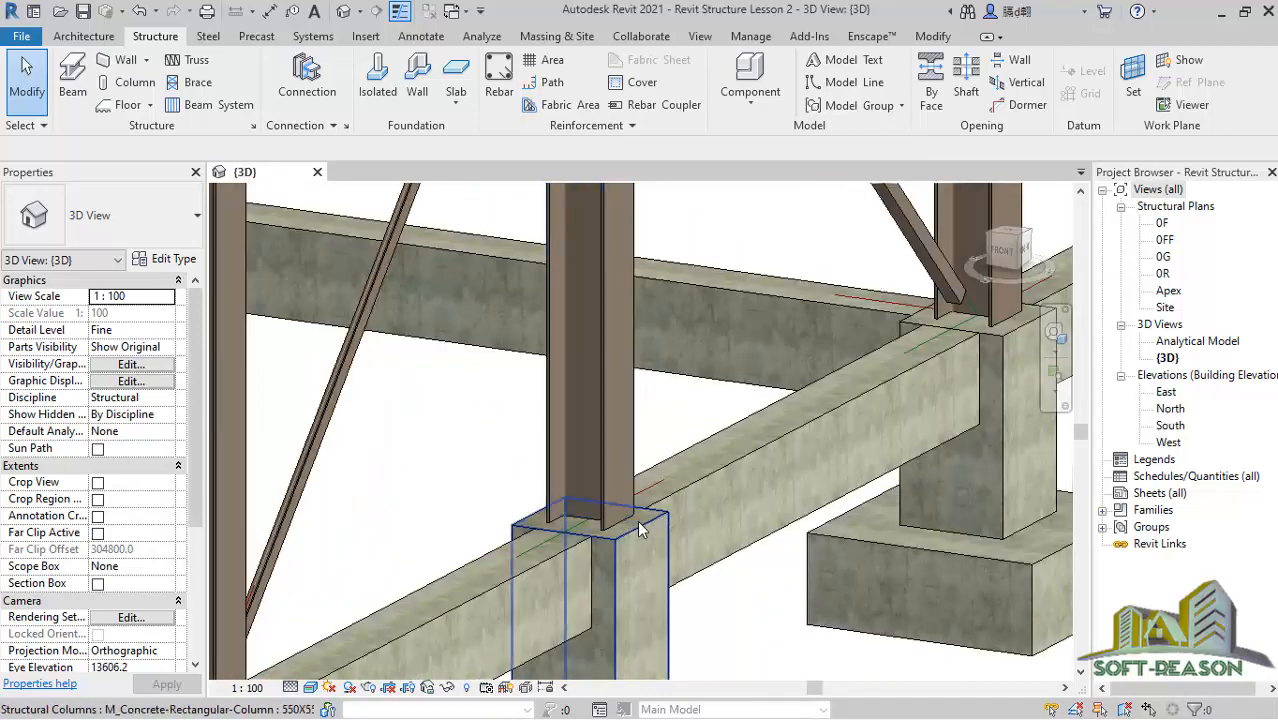
{"action": "scroll", "coordinate": [632, 529], "scroll_direction": "up", "scroll_amount": 1}
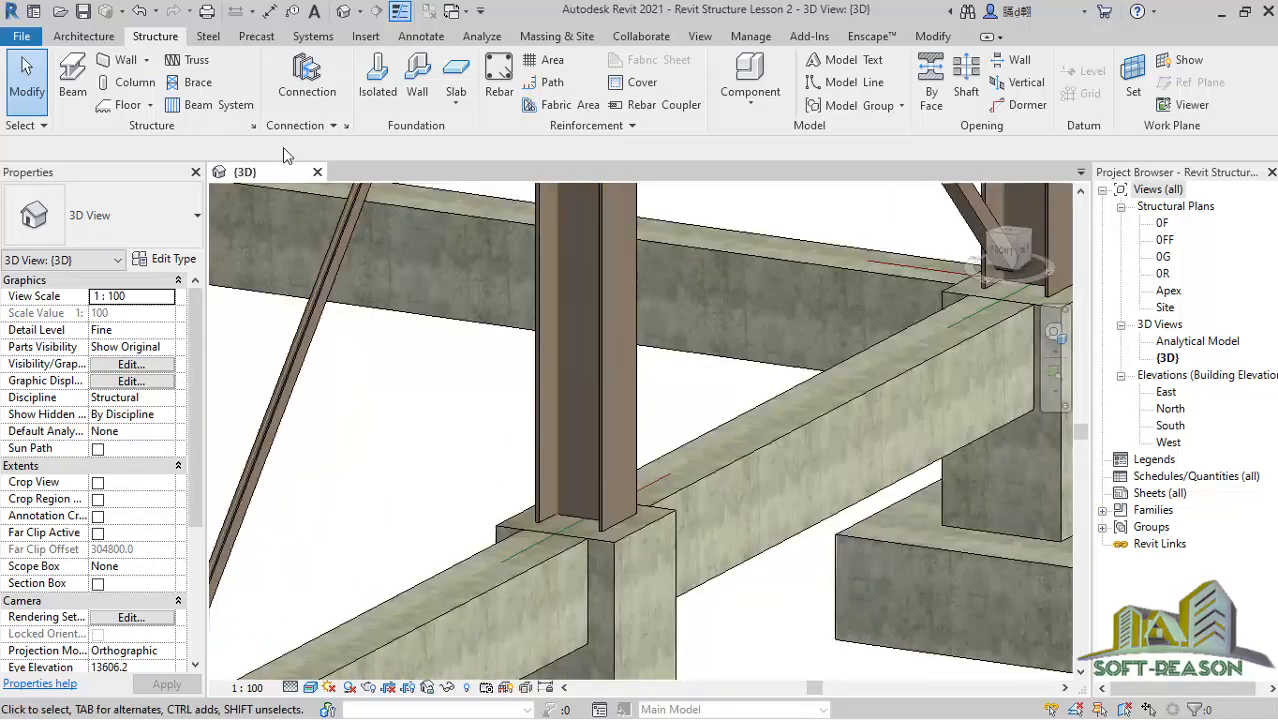
{"action": "left_click", "coordinate": [309, 86]}
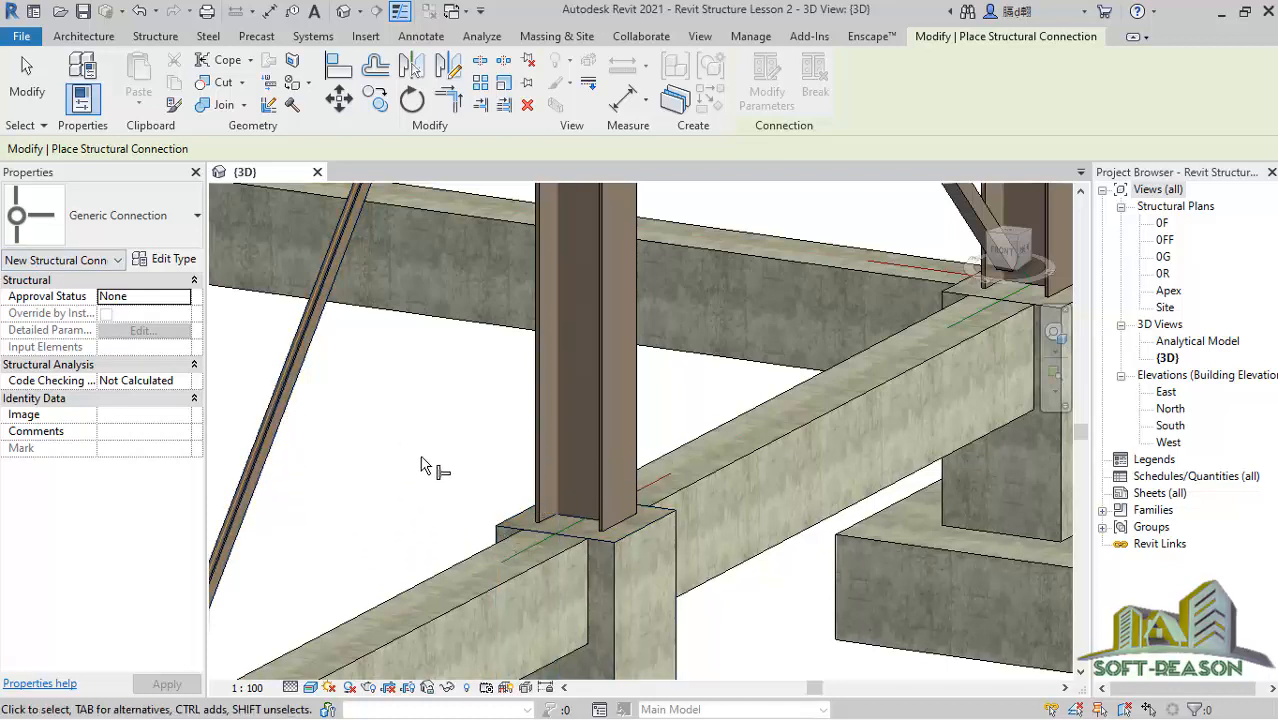
{"action": "left_click", "coordinate": [544, 420]}
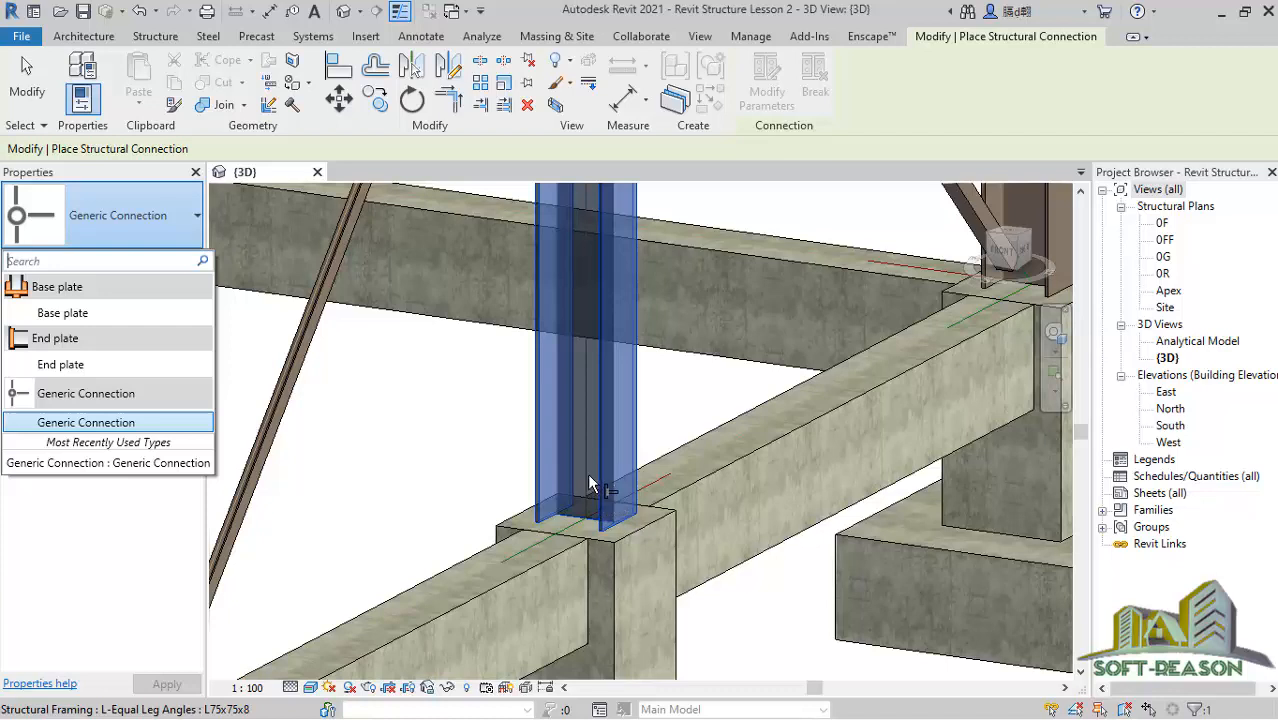
{"action": "left_click", "coordinate": [590, 475]}
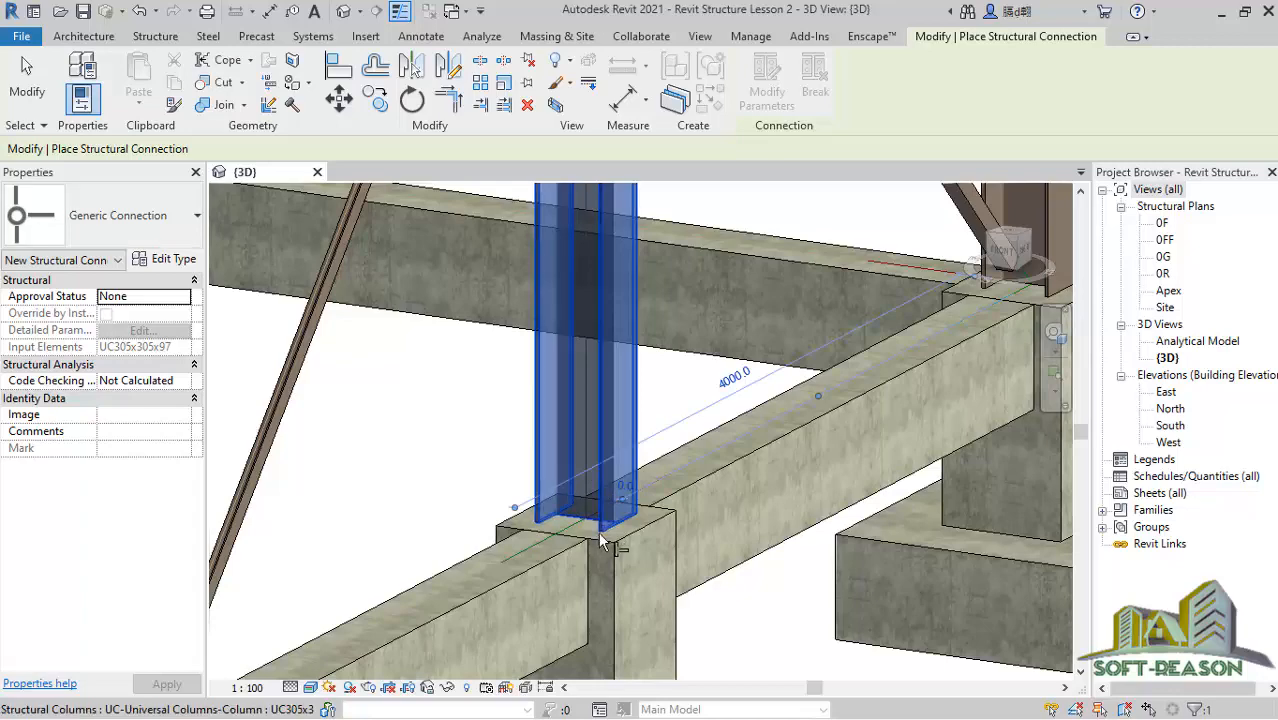
{"action": "scroll", "coordinate": [603, 518], "scroll_direction": "up", "scroll_amount": 2}
{"action": "scroll", "coordinate": [607, 523], "scroll_direction": "up", "scroll_amount": 3}
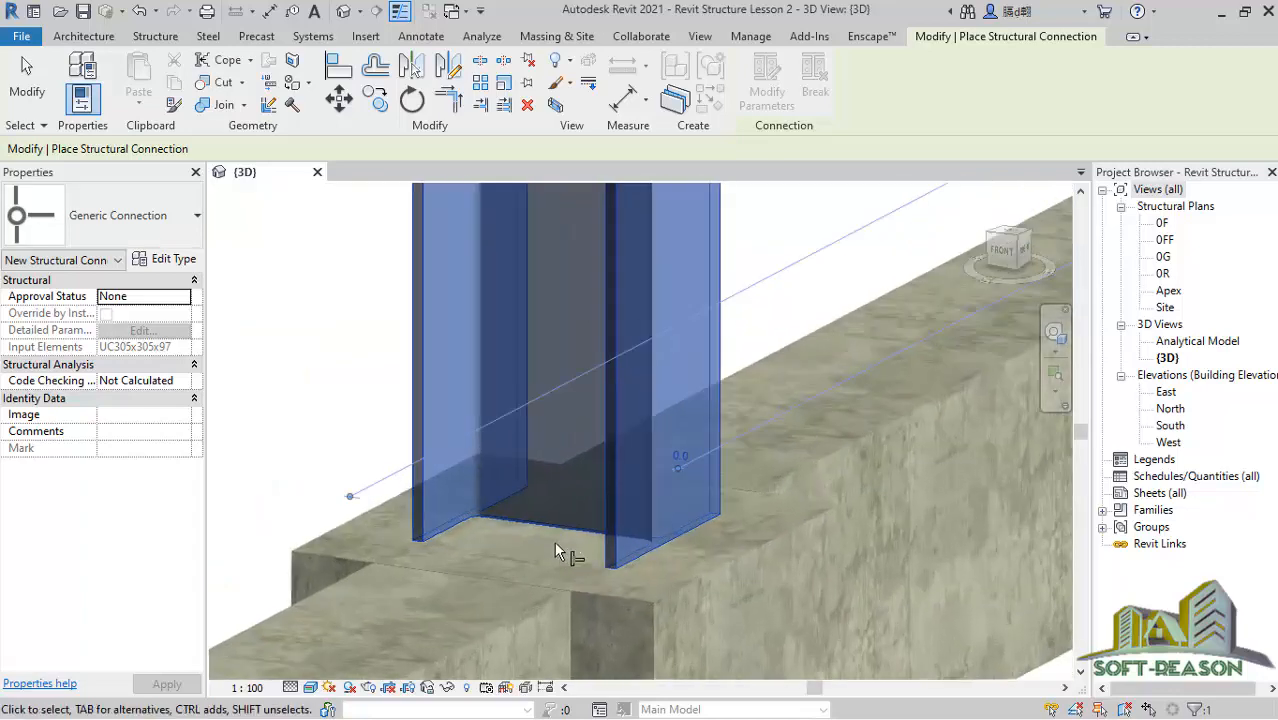
{"action": "key", "text": "Return"}
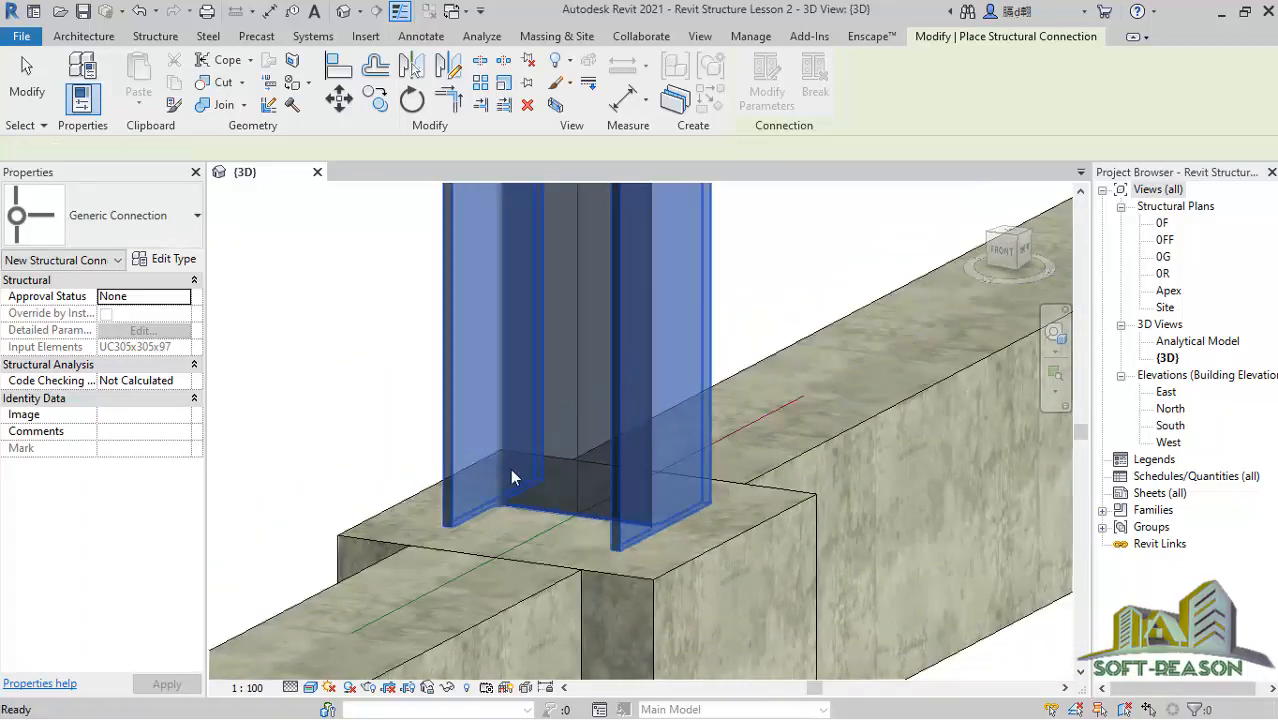
{"action": "scroll", "coordinate": [612, 522], "scroll_direction": "down", "scroll_amount": 5}
{"action": "key", "text": "Escape"}
Select the generic connection symbol at the foot of the steel column.
{"action": "scroll", "coordinate": [459, 436], "scroll_direction": "up", "scroll_amount": 3}
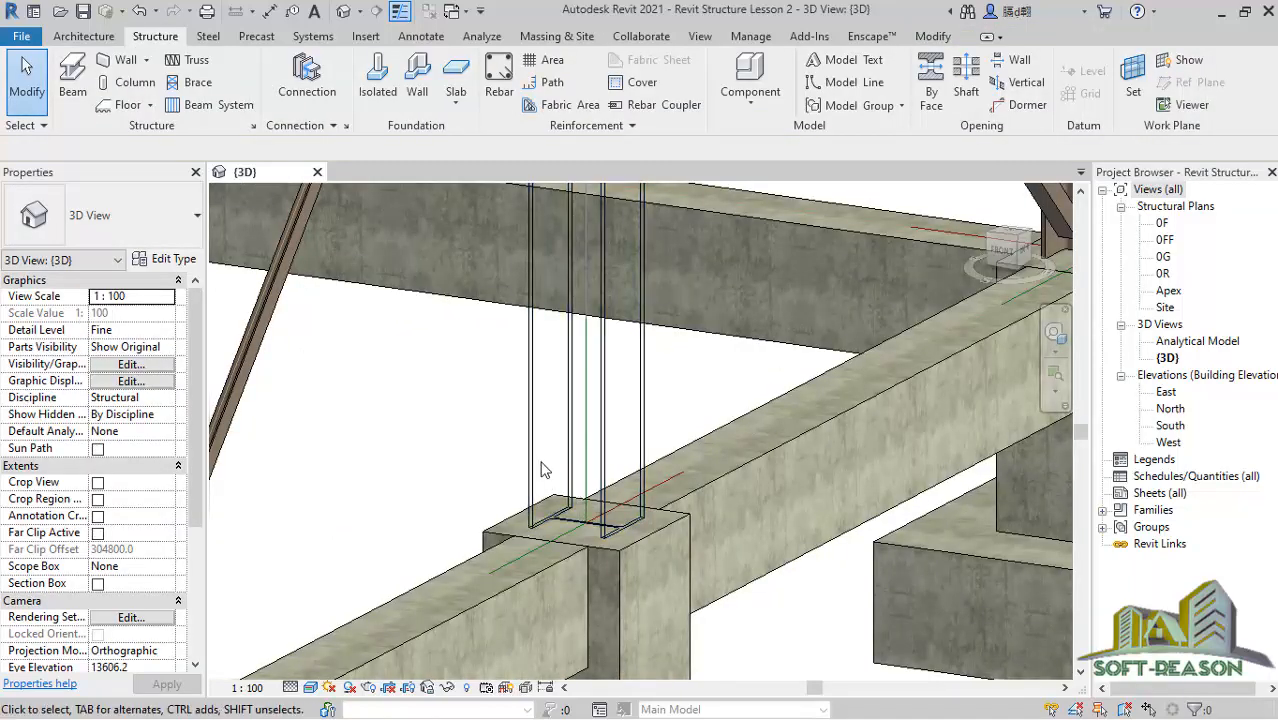
{"action": "left_click", "coordinate": [560, 520]}
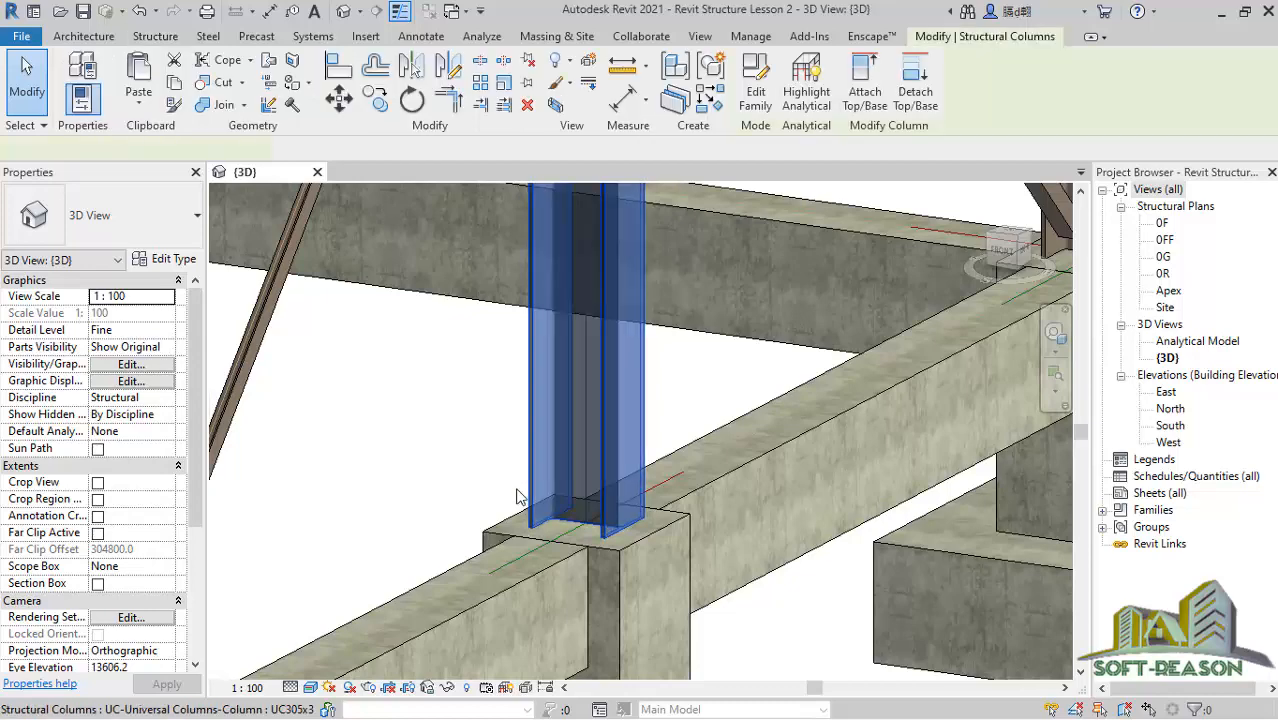
{"action": "left_click", "coordinate": [510, 490]}
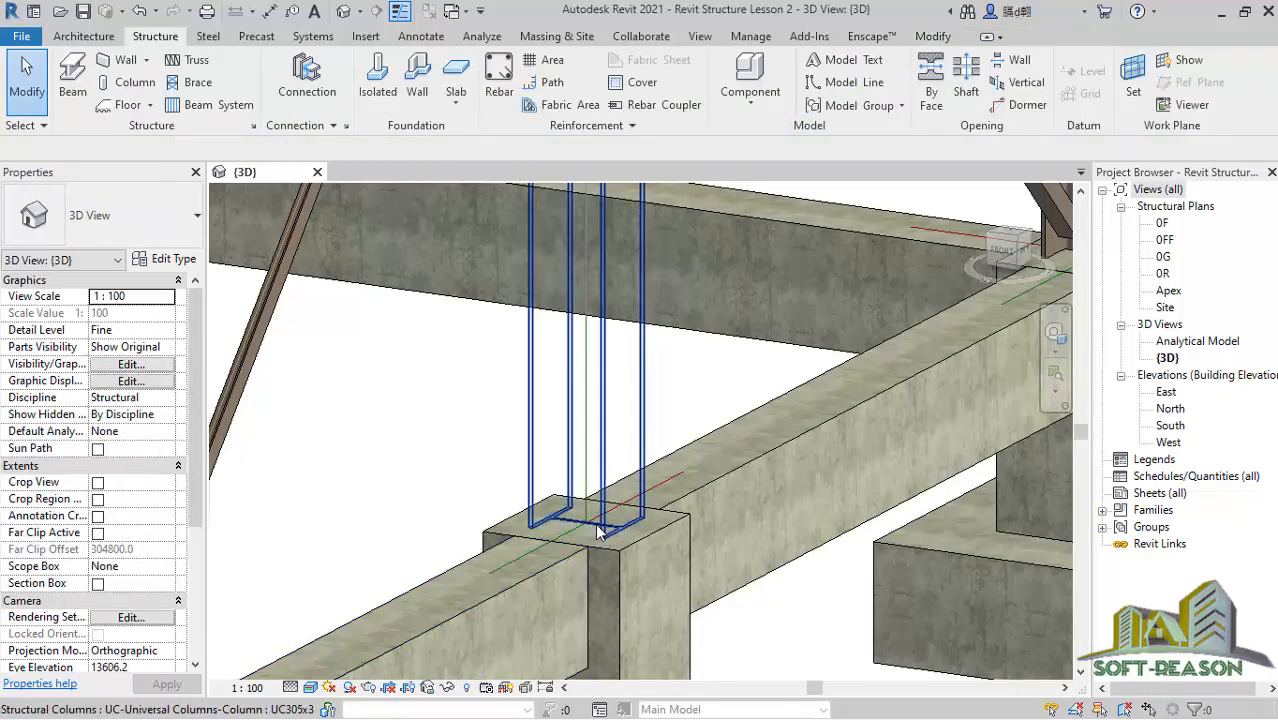
{"action": "left_click", "coordinate": [608, 545]}
{"action": "scroll", "coordinate": [608, 545], "scroll_direction": "down", "scroll_amount": 1}
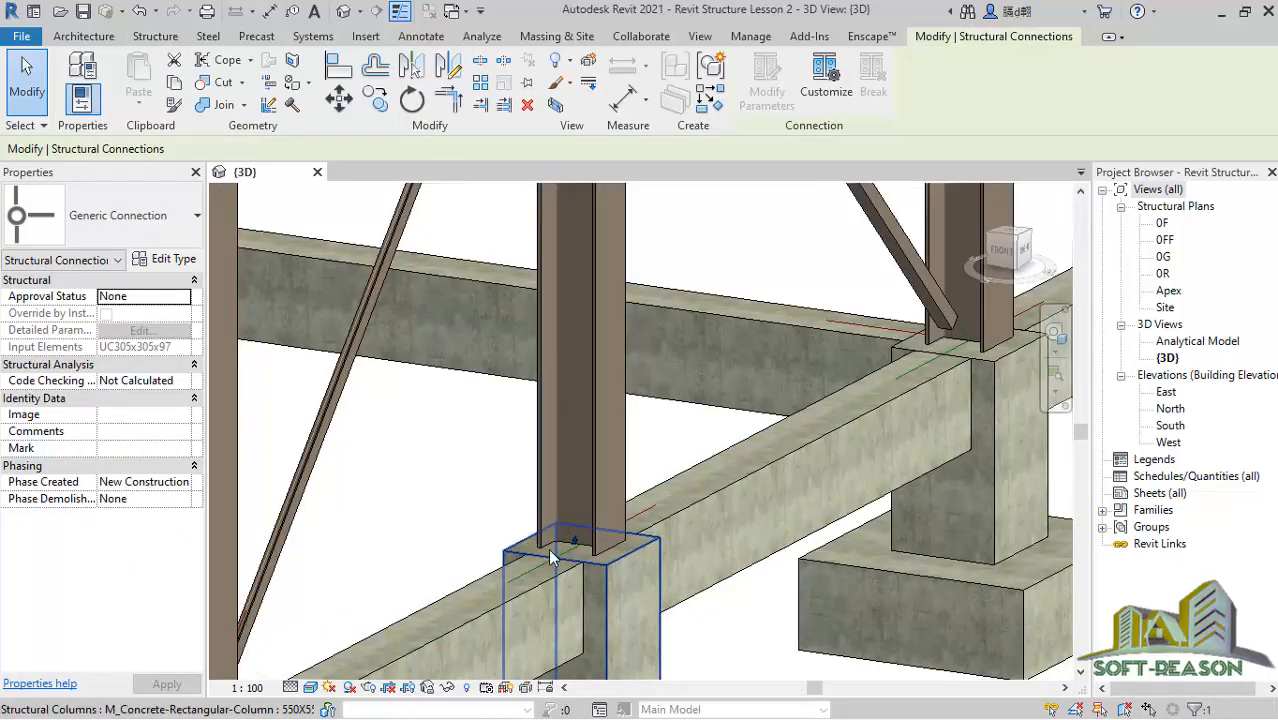
{"action": "scroll", "coordinate": [578, 555], "scroll_direction": "up", "scroll_amount": 3}
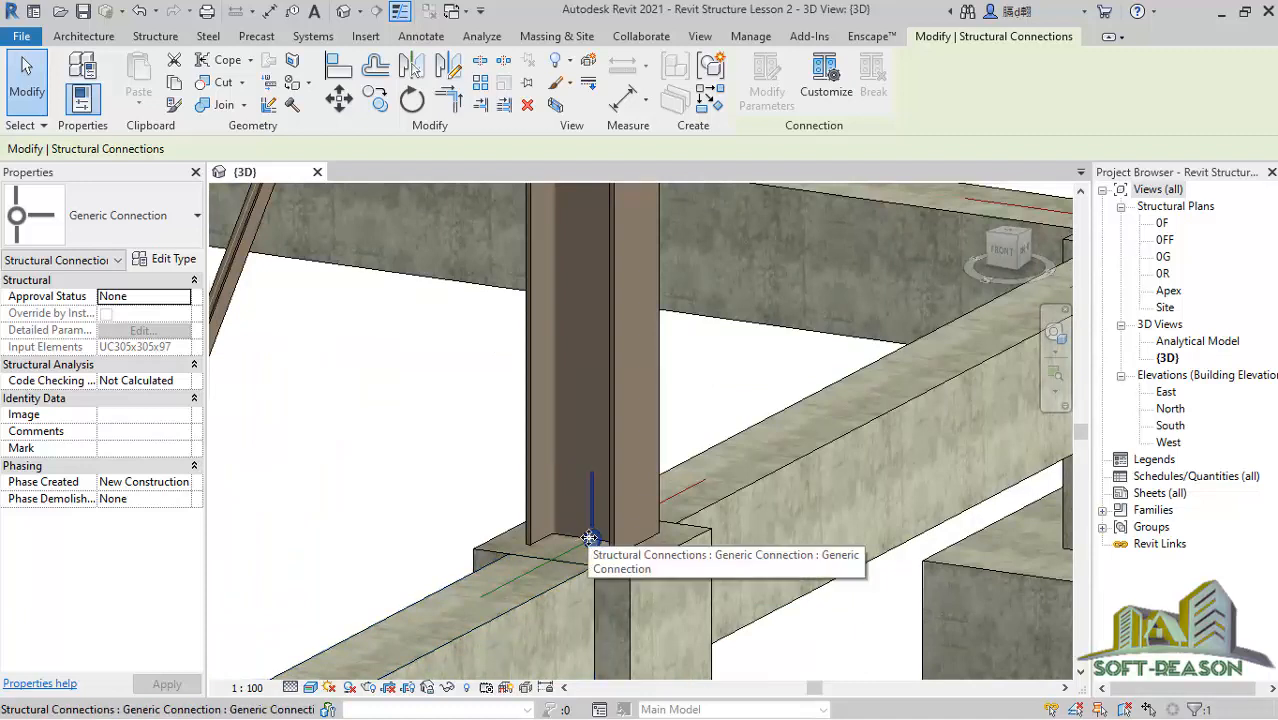
Set the 3D view's visual style to Shaded and clear the selection.
{"action": "left_click", "coordinate": [311, 688]}
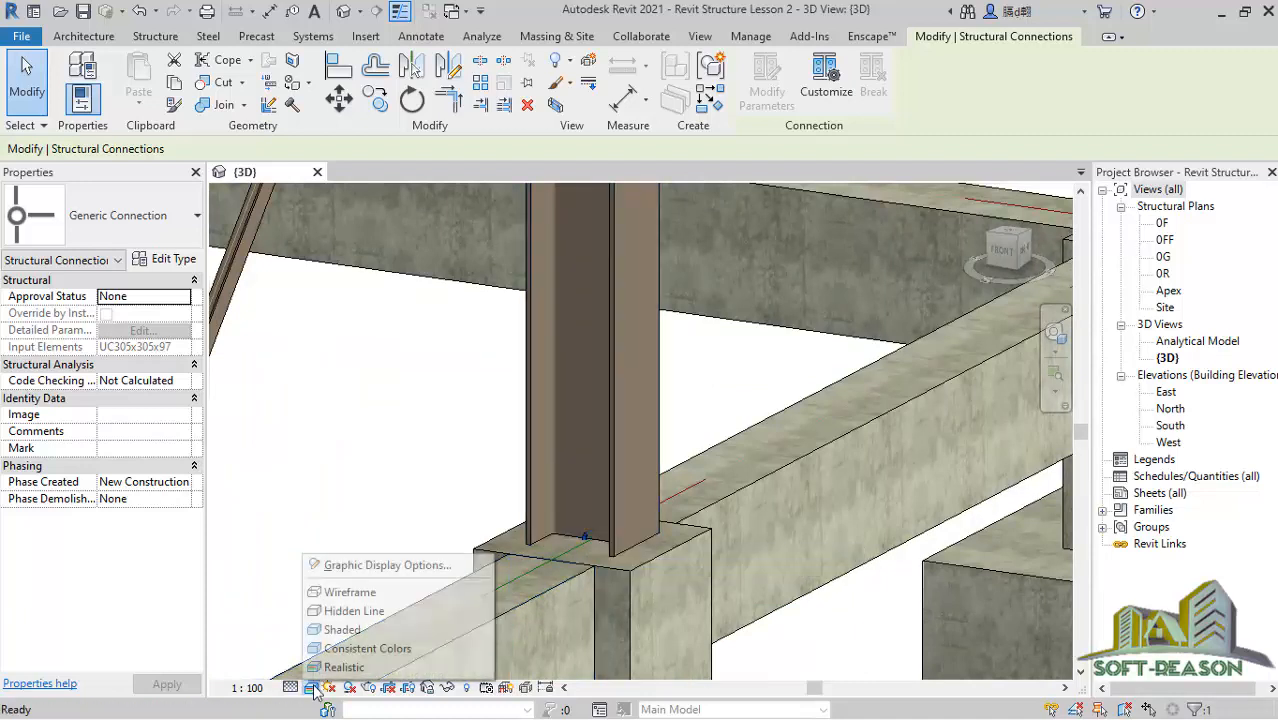
{"action": "left_click", "coordinate": [350, 631]}
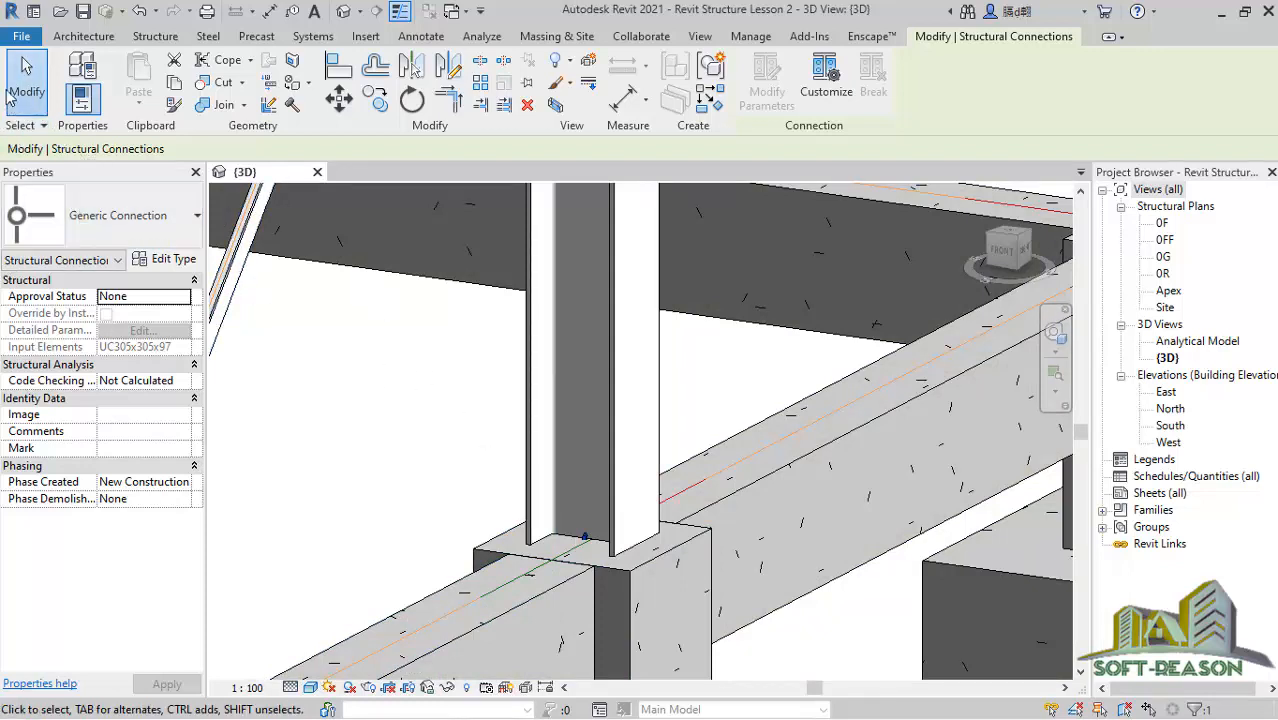
{"action": "left_click", "coordinate": [155, 36]}
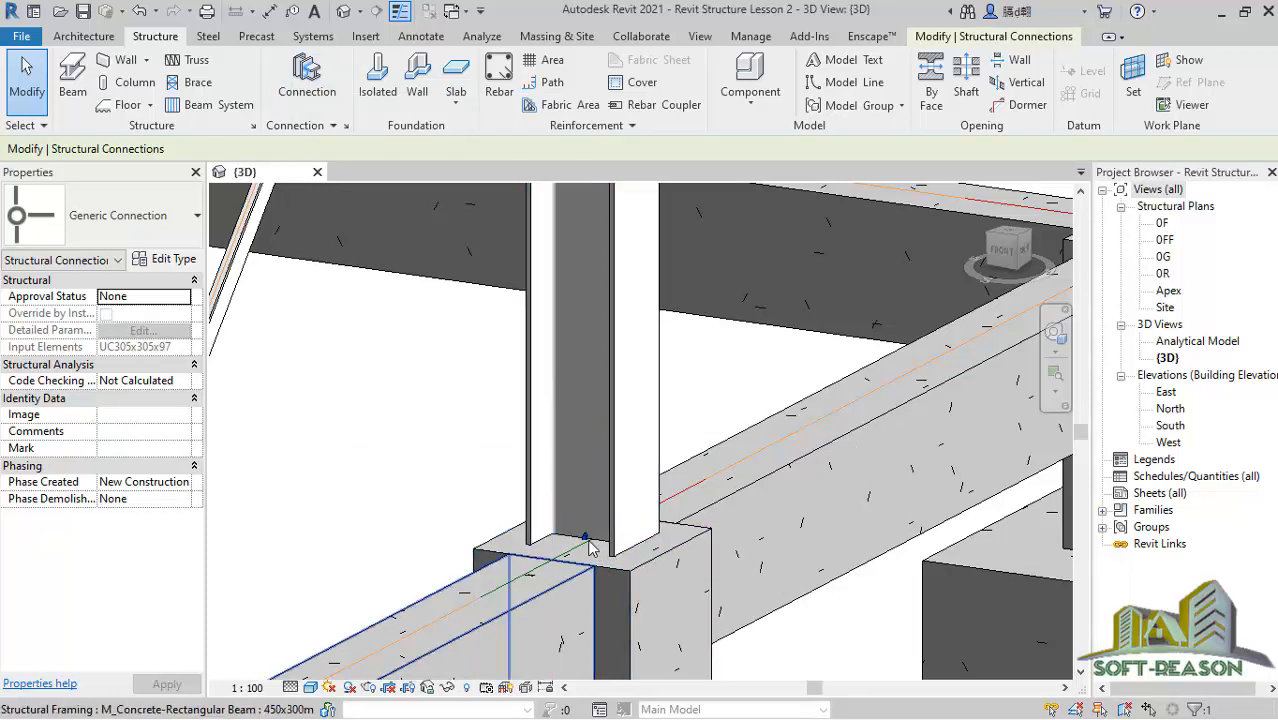
{"action": "scroll", "coordinate": [513, 512], "scroll_direction": "down", "scroll_amount": 1}
{"action": "scroll", "coordinate": [599, 543], "scroll_direction": "up", "scroll_amount": 1}
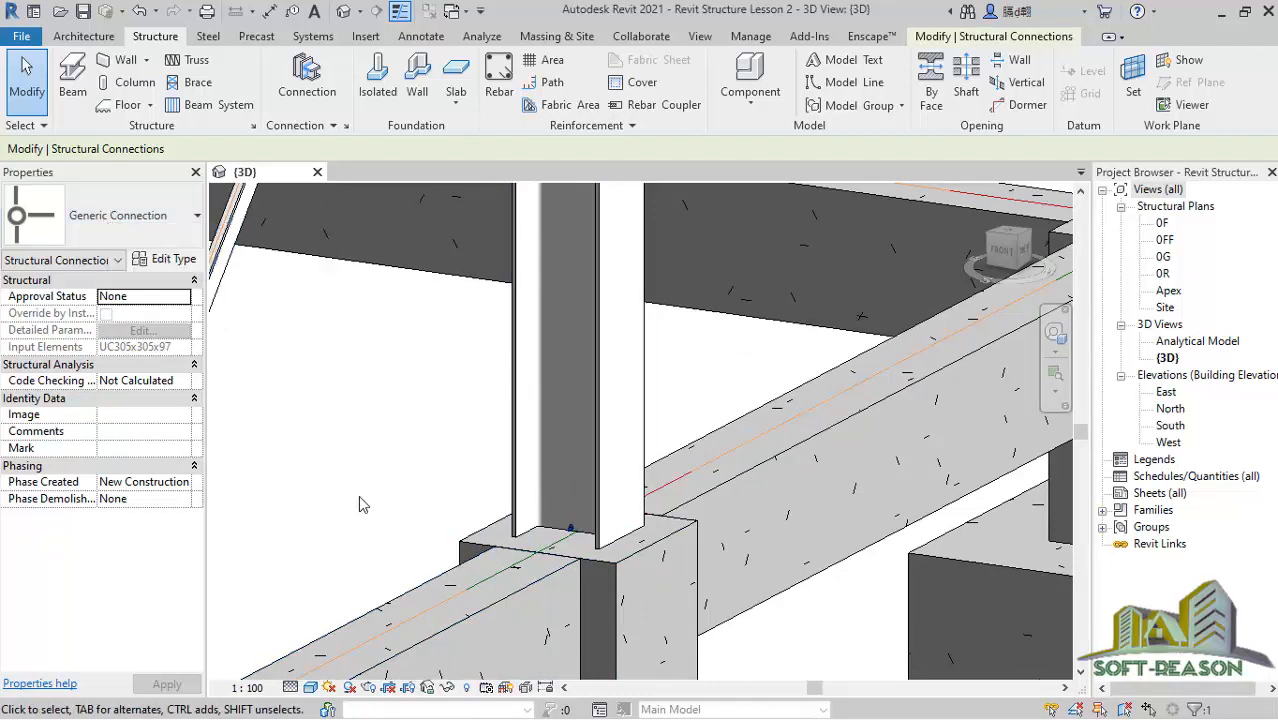
{"action": "left_click", "coordinate": [332, 388]}
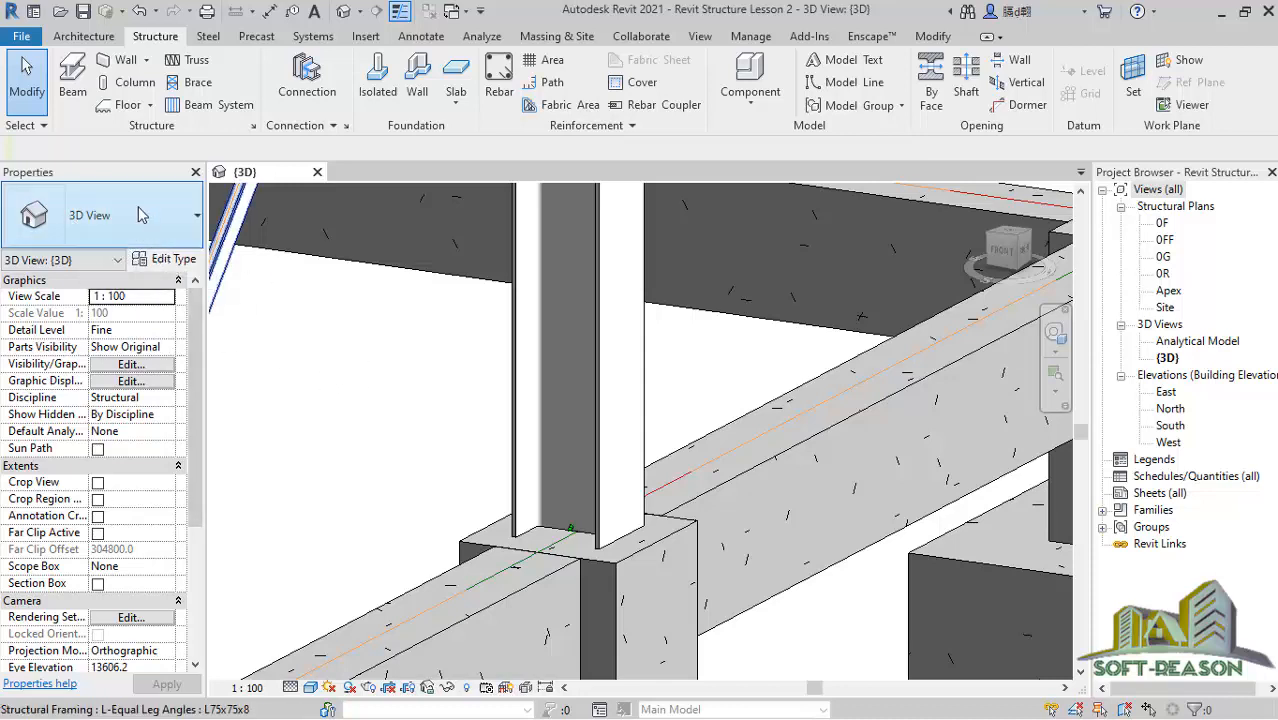
Change the generic connection at the steel column's foot to the Base plate type.
{"action": "scroll", "coordinate": [577, 525], "scroll_direction": "up", "scroll_amount": 2}
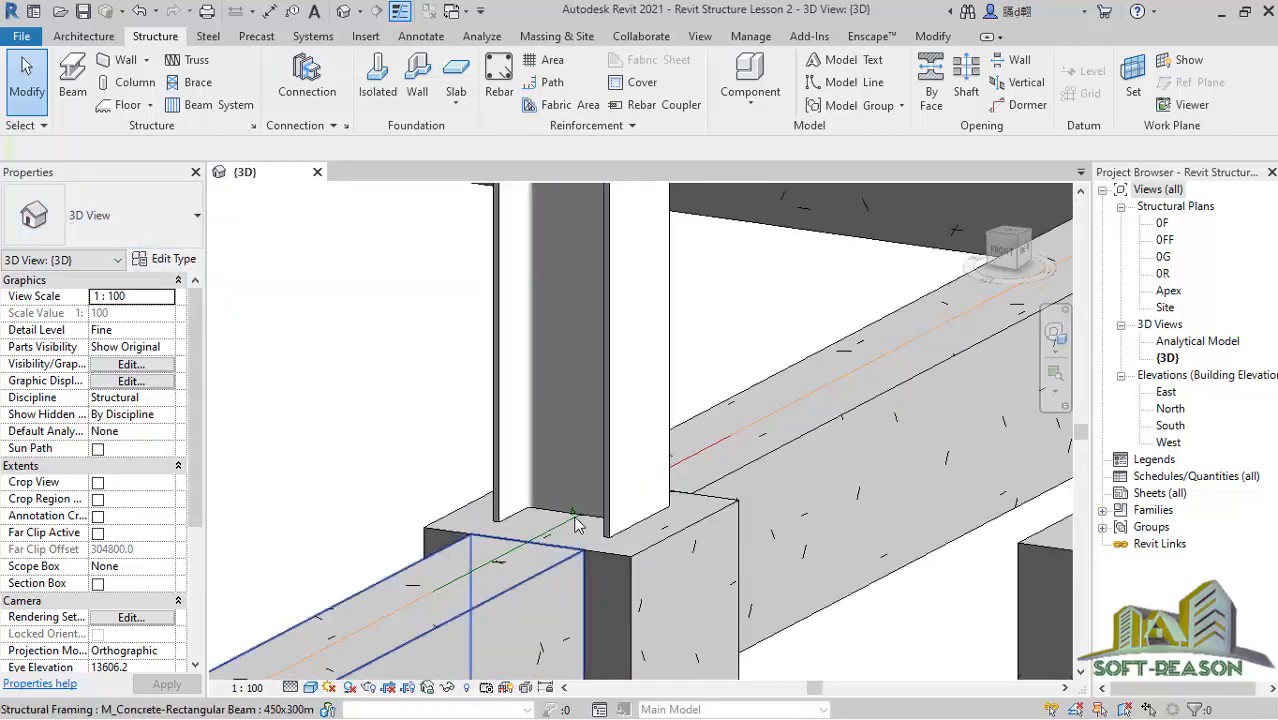
{"action": "scroll", "coordinate": [576, 517], "scroll_direction": "up", "scroll_amount": 2}
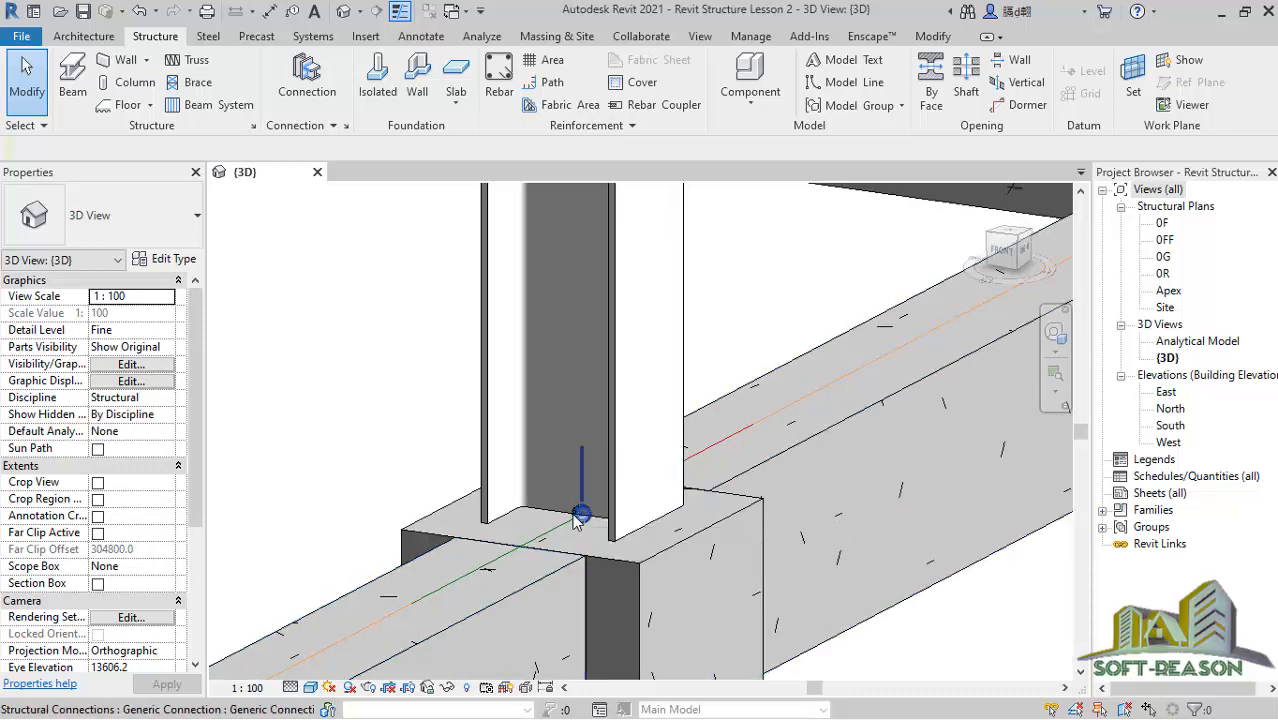
{"action": "left_click", "coordinate": [578, 518]}
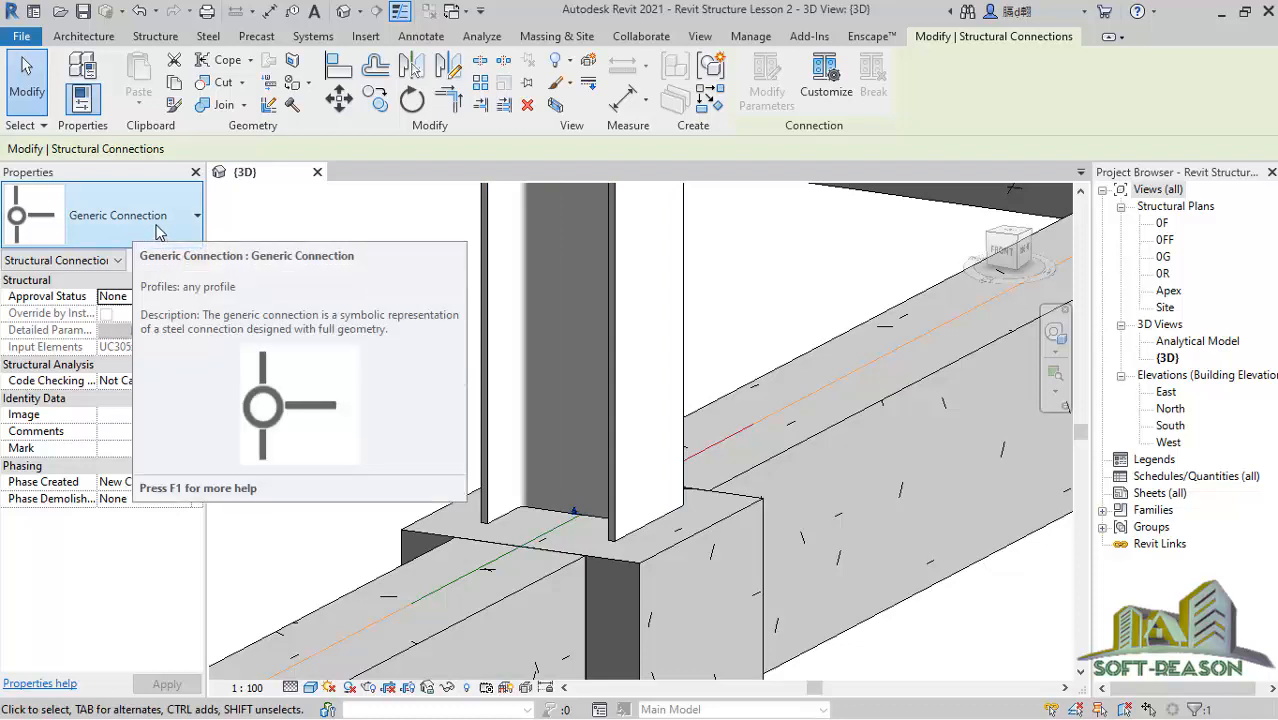
{"action": "left_click", "coordinate": [146, 218]}
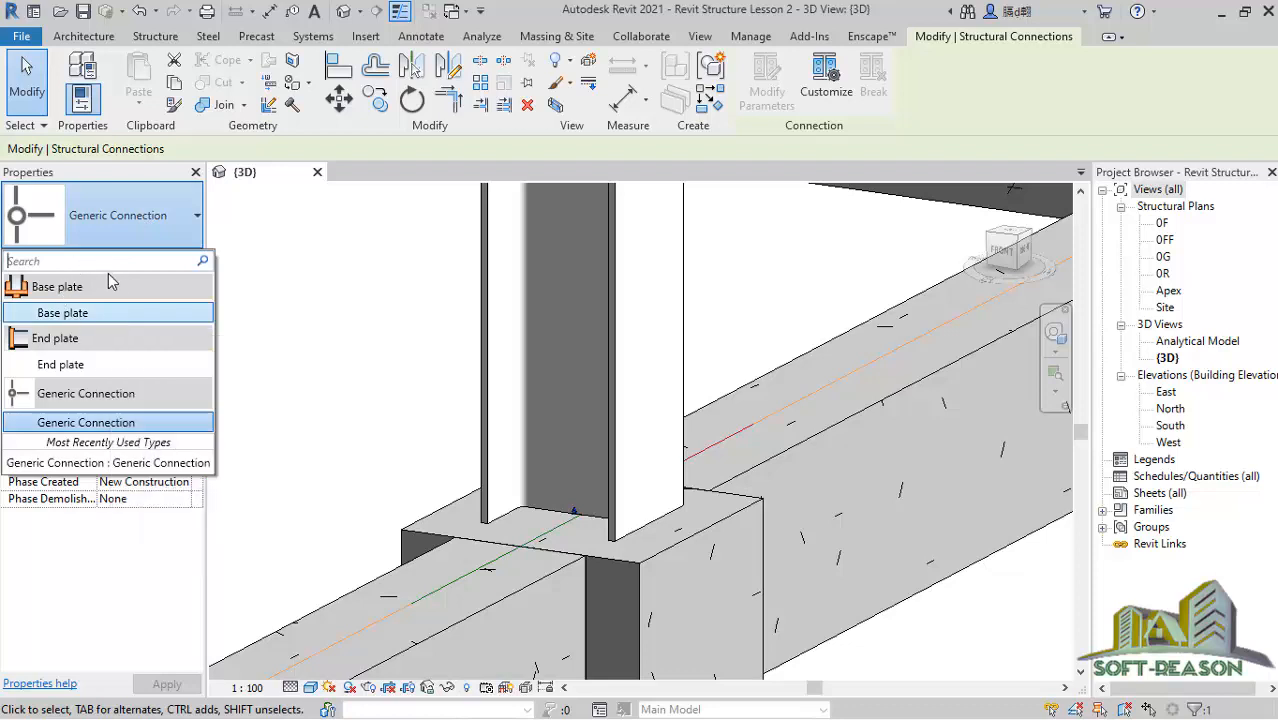
{"action": "left_click", "coordinate": [62, 313]}
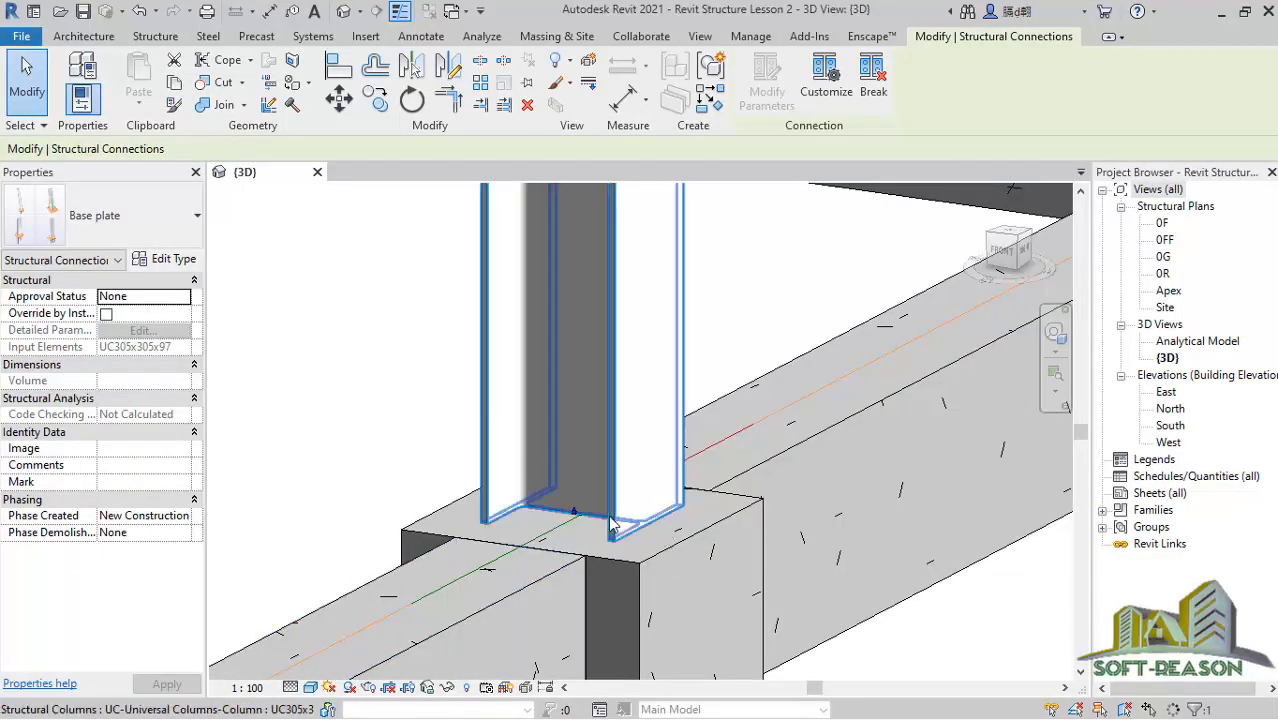
{"action": "left_click", "coordinate": [447, 428]}
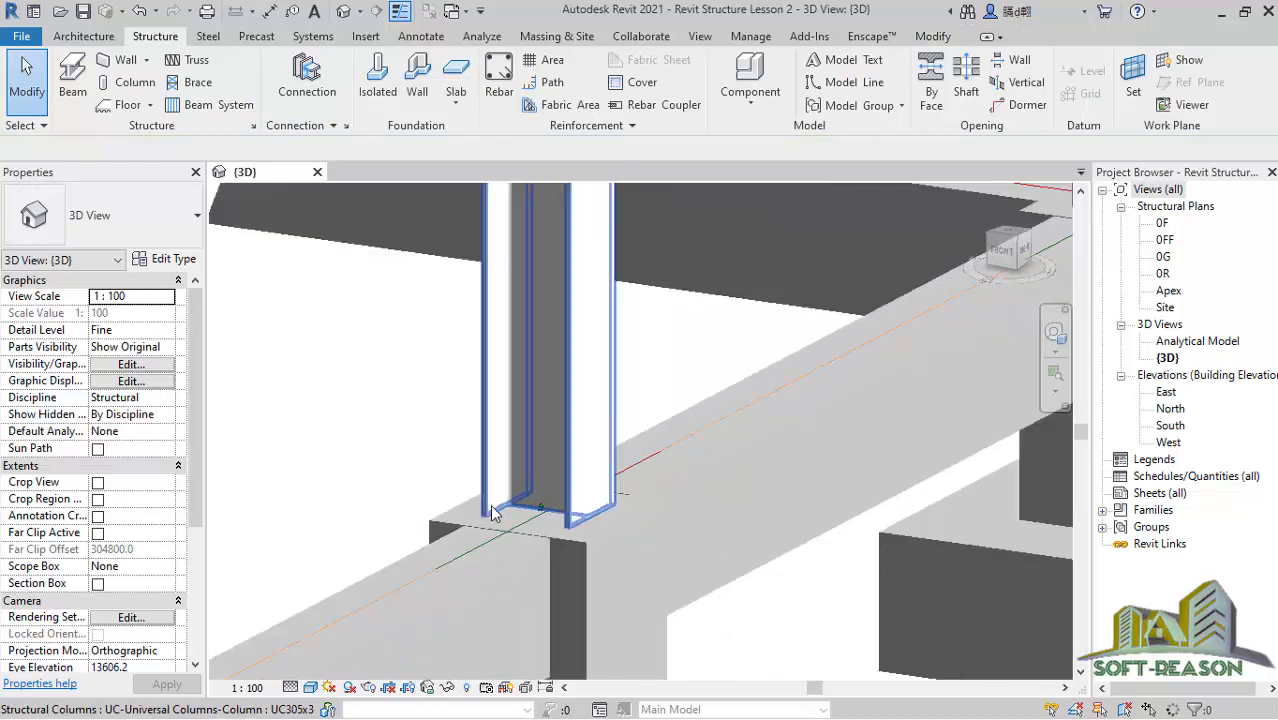
Examine the base plate and its anchor bolts at the foot of the steel column from different angles.
{"action": "scroll", "coordinate": [492, 512], "scroll_direction": "up", "scroll_amount": 3}
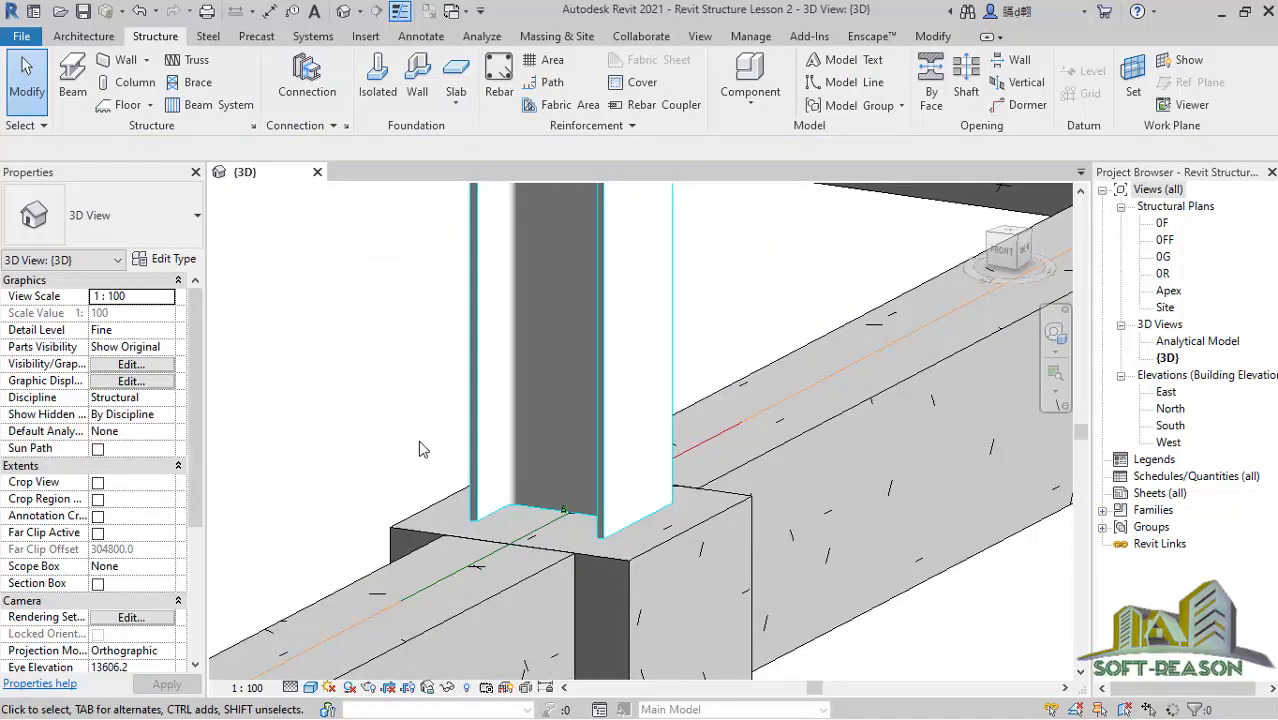
{"action": "scroll", "coordinate": [395, 435], "scroll_direction": "down", "scroll_amount": 3}
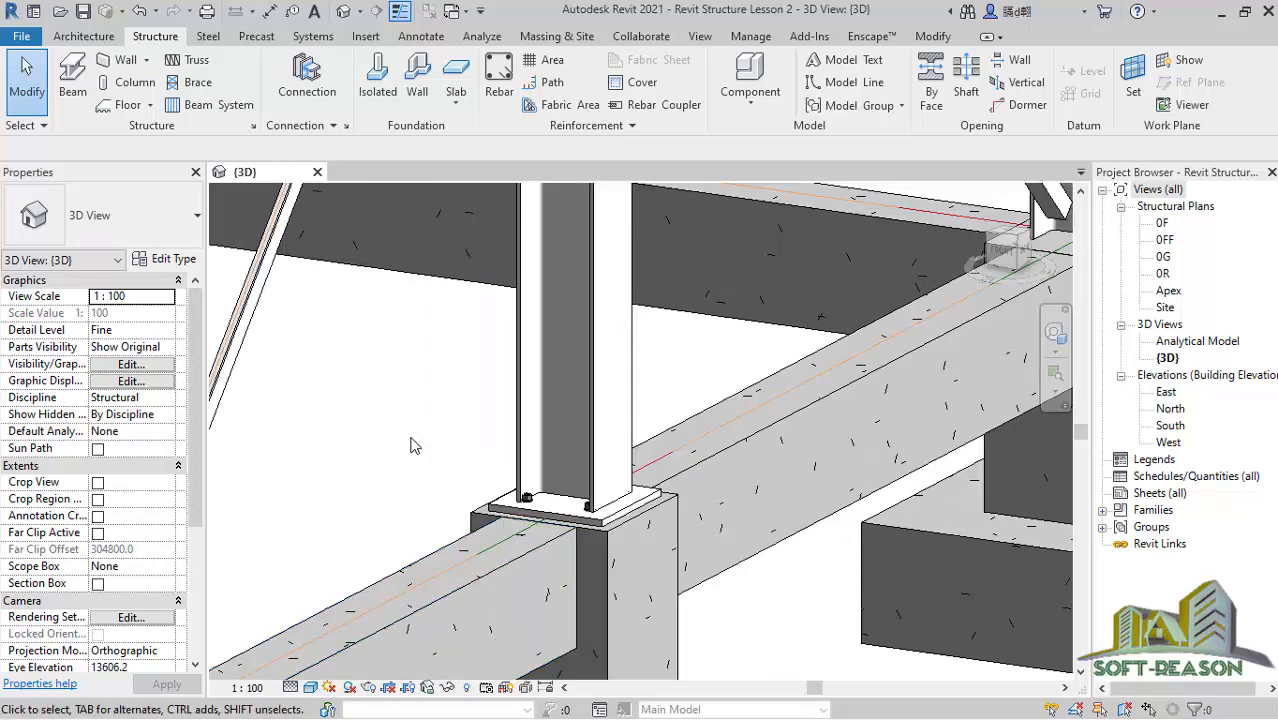
{"action": "scroll", "coordinate": [470, 505], "scroll_direction": "up", "scroll_amount": 4}
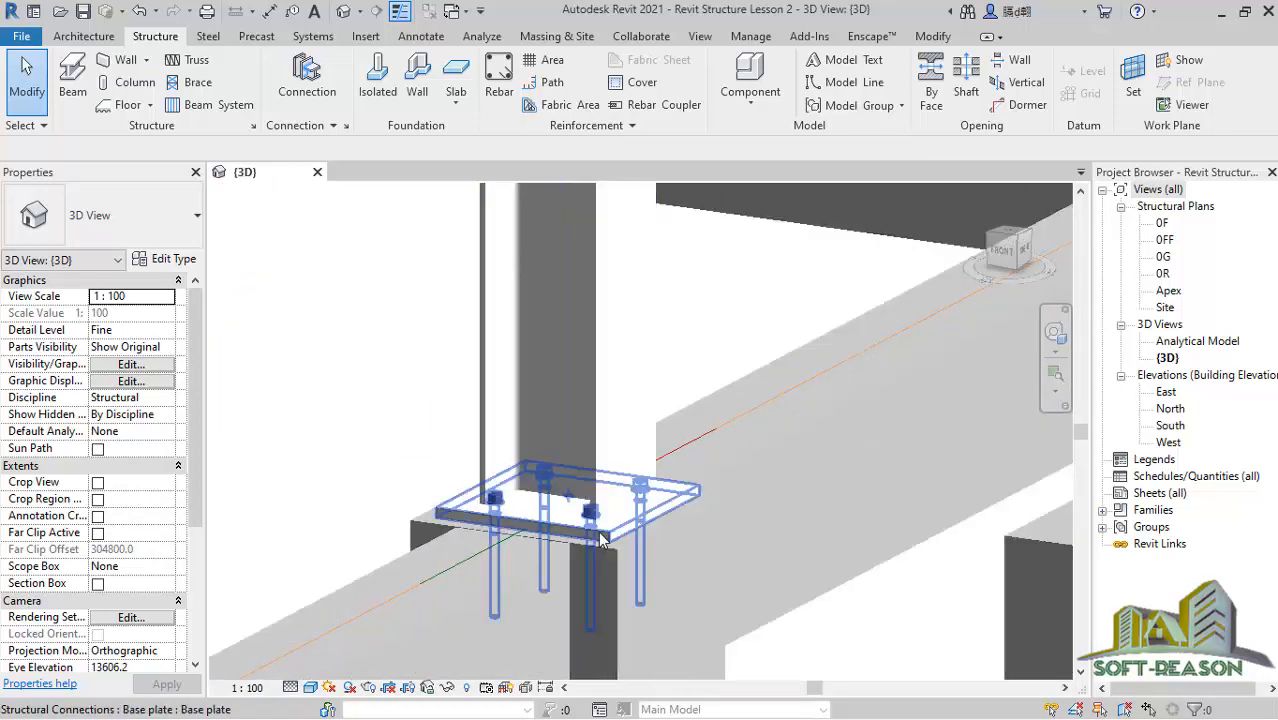
{"action": "scroll", "coordinate": [472, 505], "scroll_direction": "up", "scroll_amount": 2}
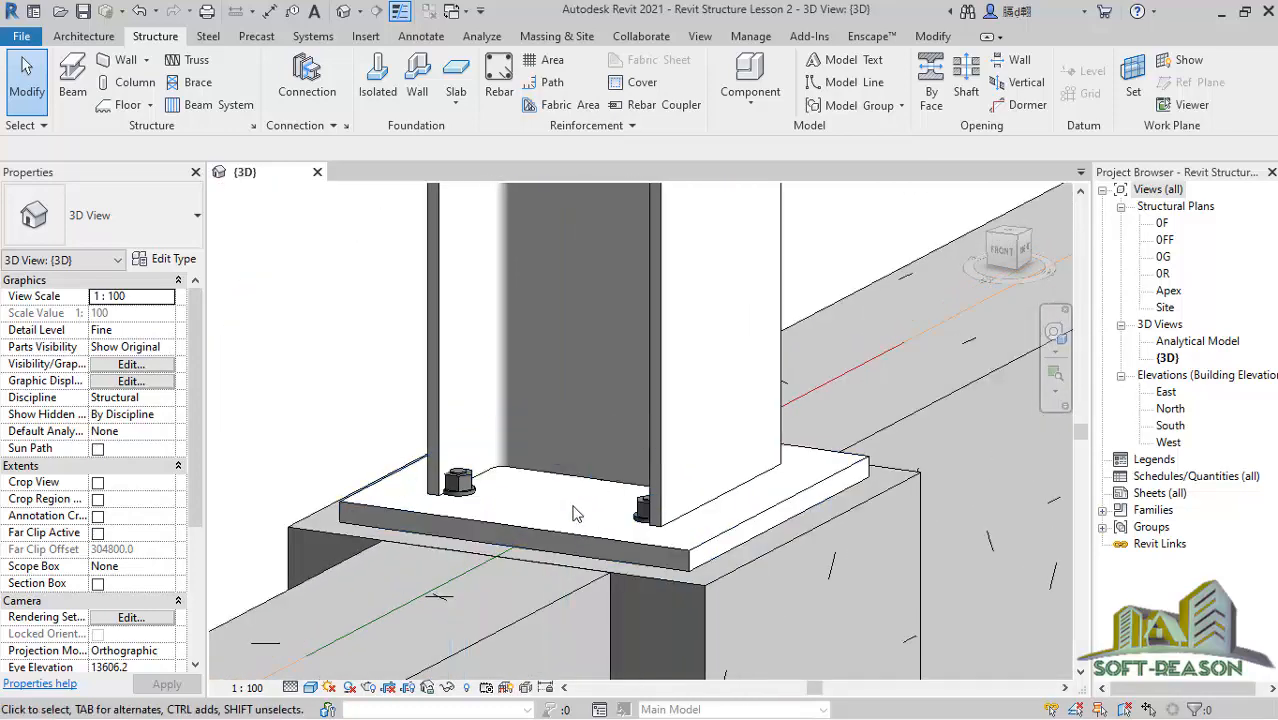
{"action": "middle_click_drag", "start_coordinate": [572, 514], "coordinate": [425, 450], "text": "shift"}
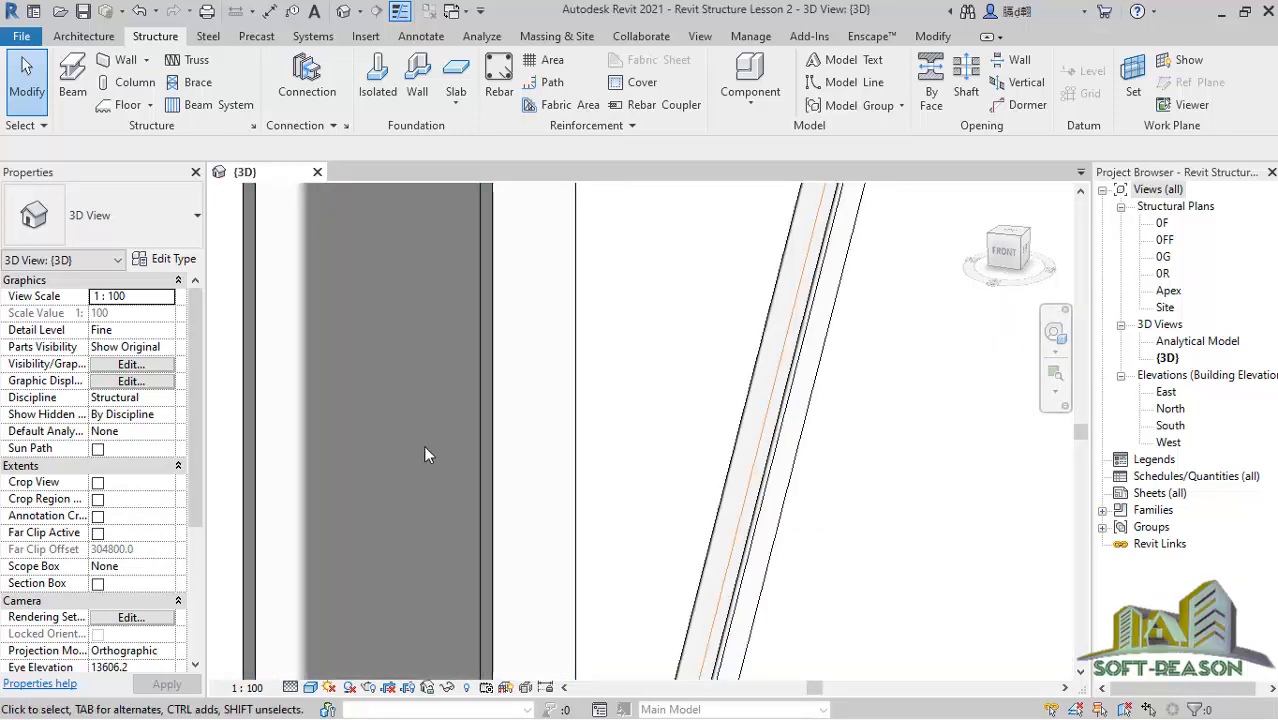
{"action": "scroll", "coordinate": [373, 440], "scroll_direction": "down", "scroll_amount": 3}
{"action": "scroll", "coordinate": [880, 598], "scroll_direction": "up", "scroll_amount": 5}
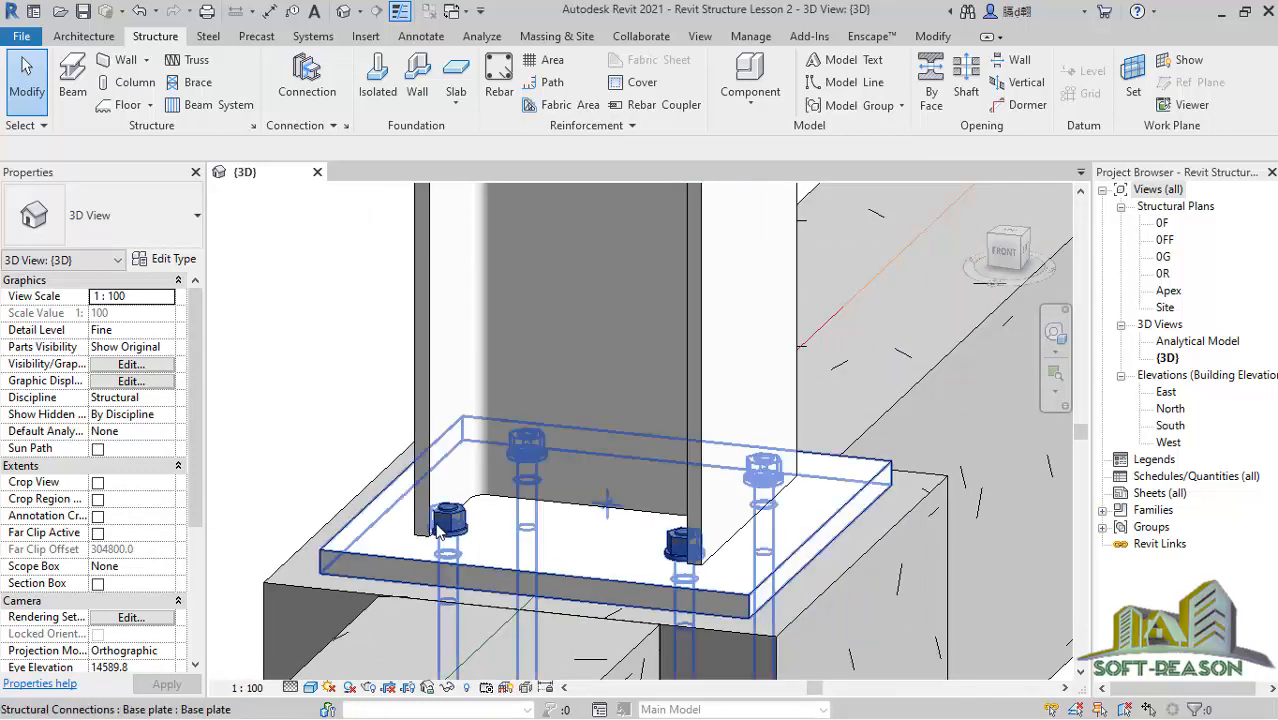
{"action": "scroll", "coordinate": [446, 532], "scroll_direction": "up", "scroll_amount": 1}
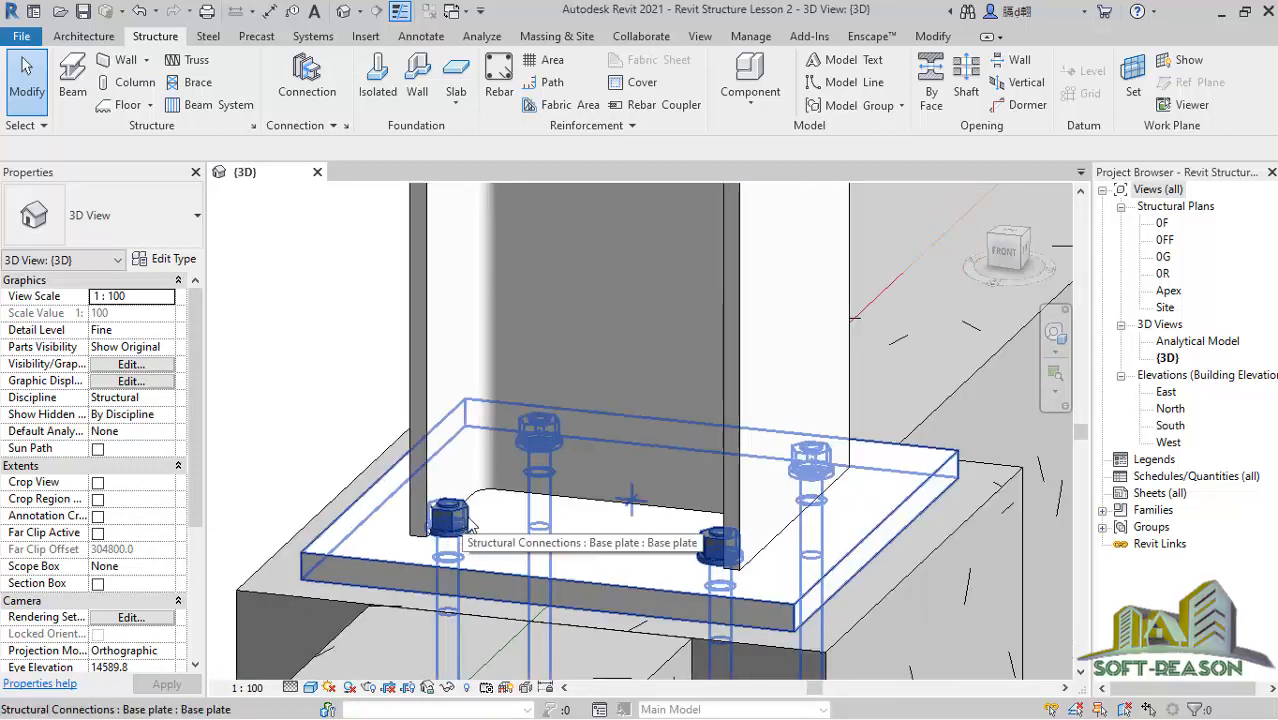
Enable Override by Instance for the base plate connection under the steel column.
{"action": "left_click", "coordinate": [406, 564]}
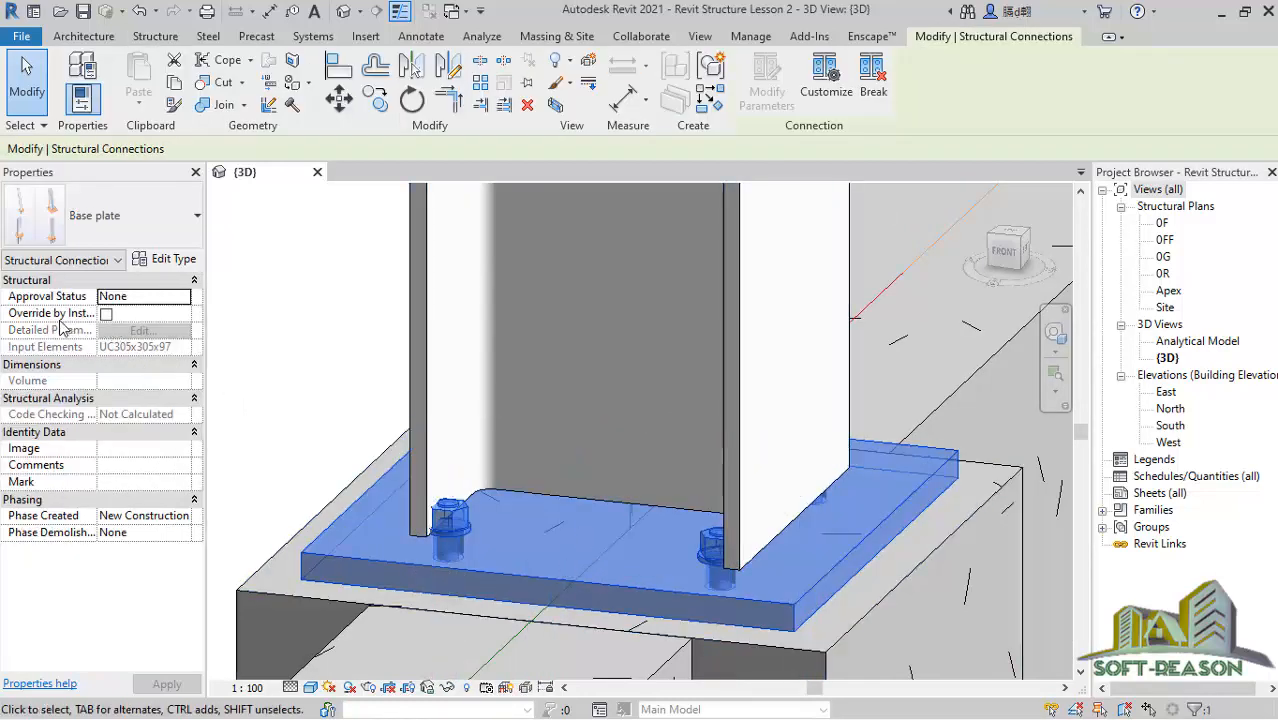
{"action": "left_click", "coordinate": [106, 315]}
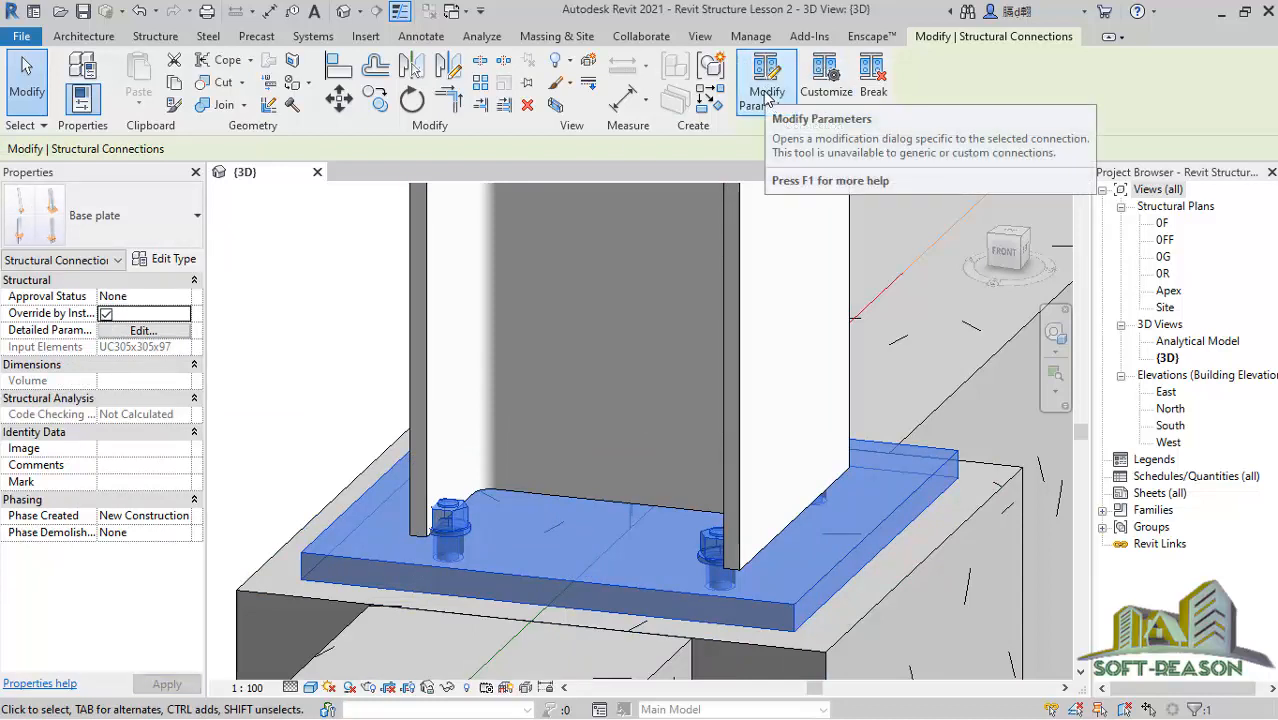
{"action": "left_click", "coordinate": [106, 315]}
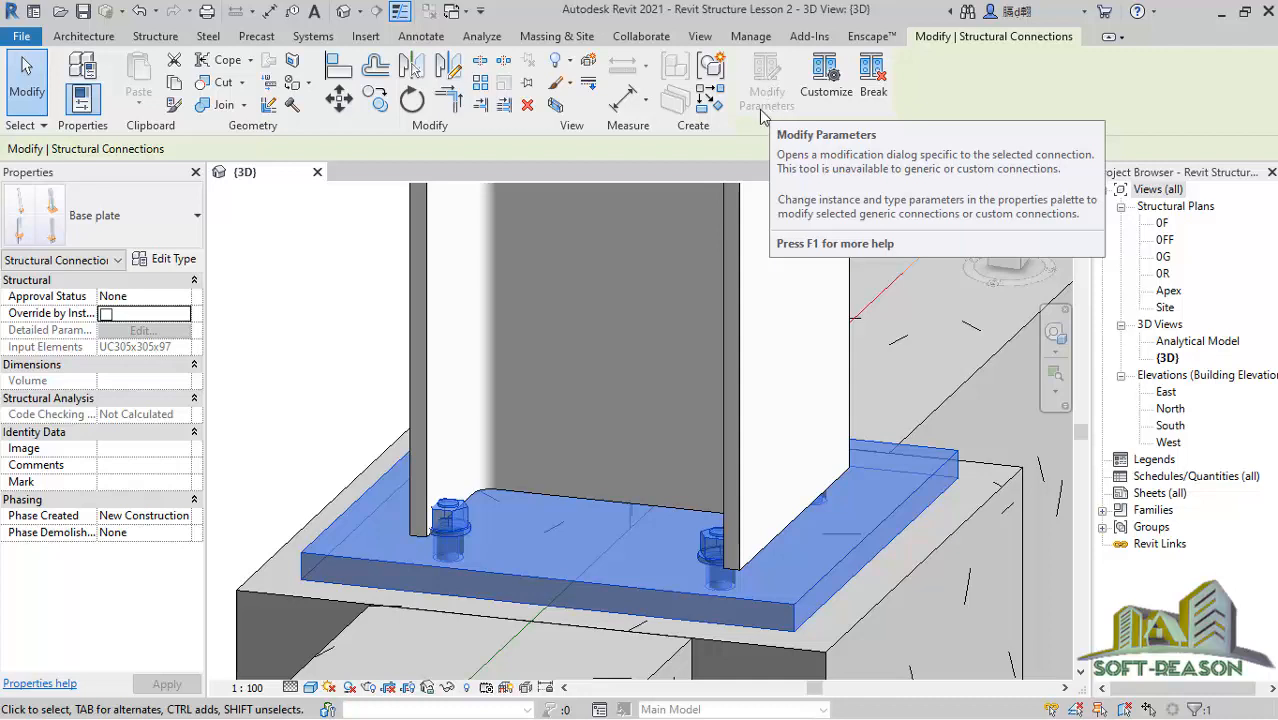
{"action": "left_click", "coordinate": [106, 314]}
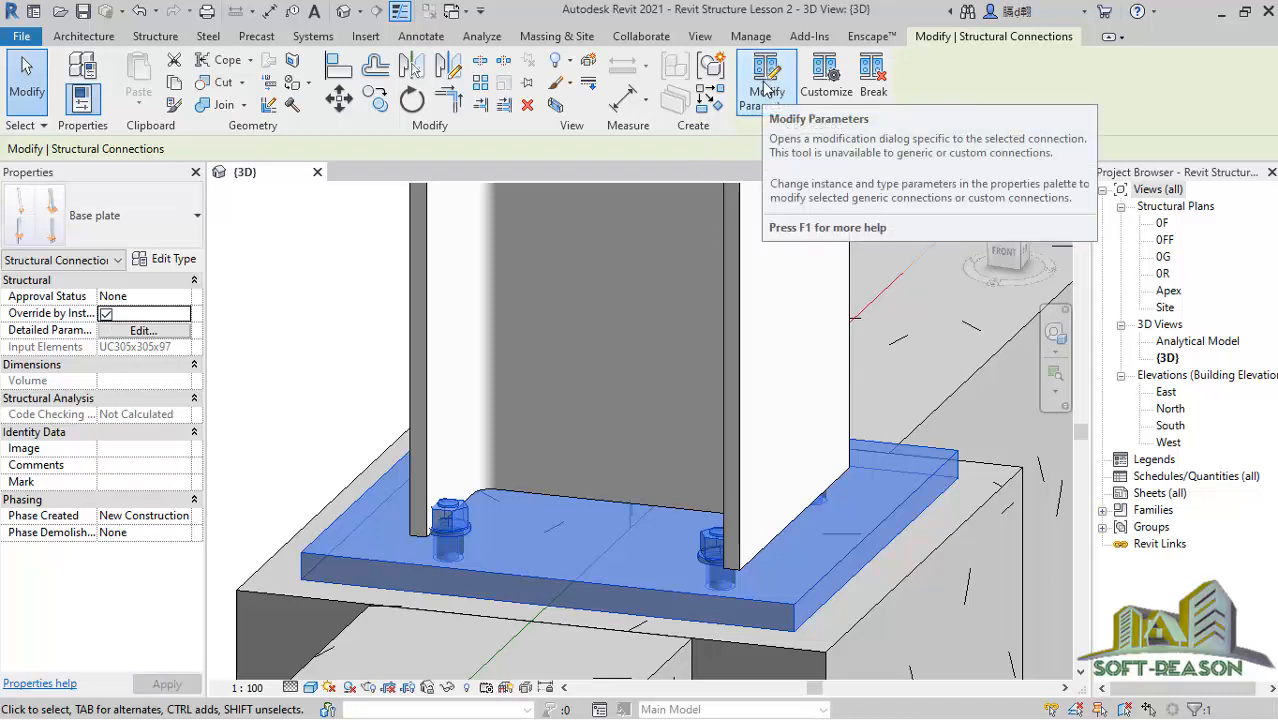
Open the base plate connection's modification parameters and set the plate thickness to 16 mm.
{"action": "left_click", "coordinate": [760, 100]}
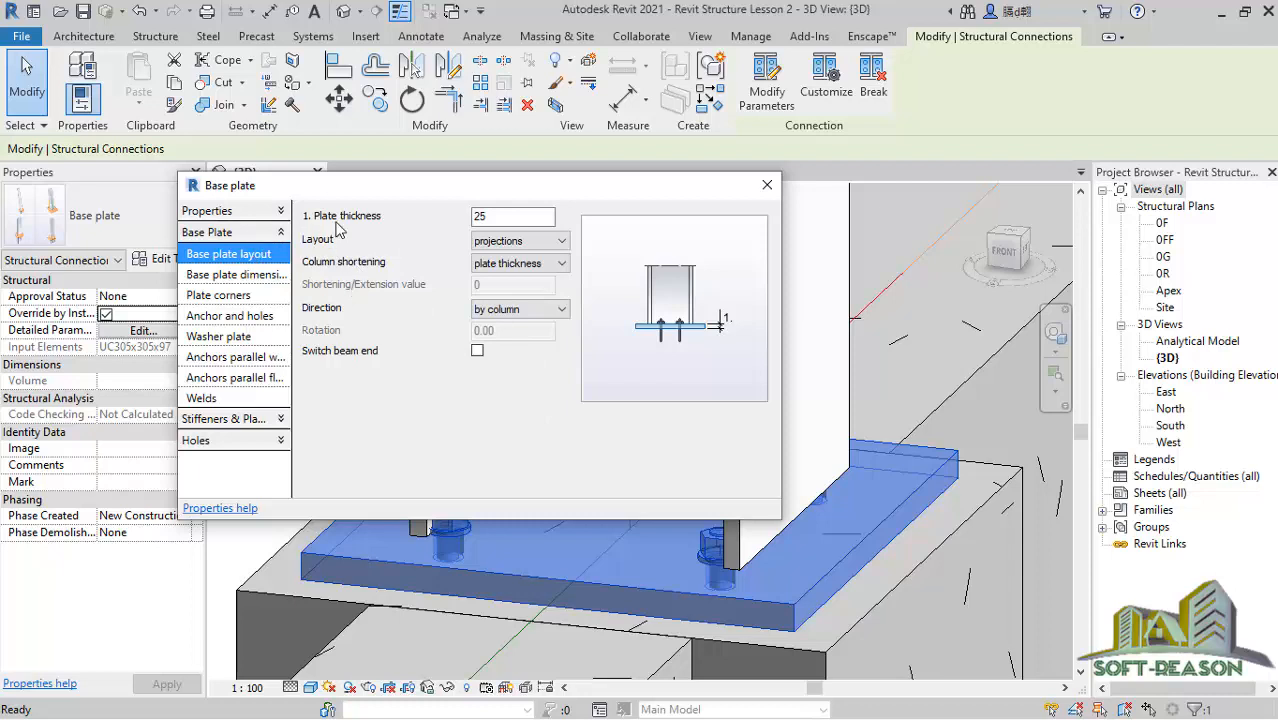
{"action": "double_click", "coordinate": [513, 220]}
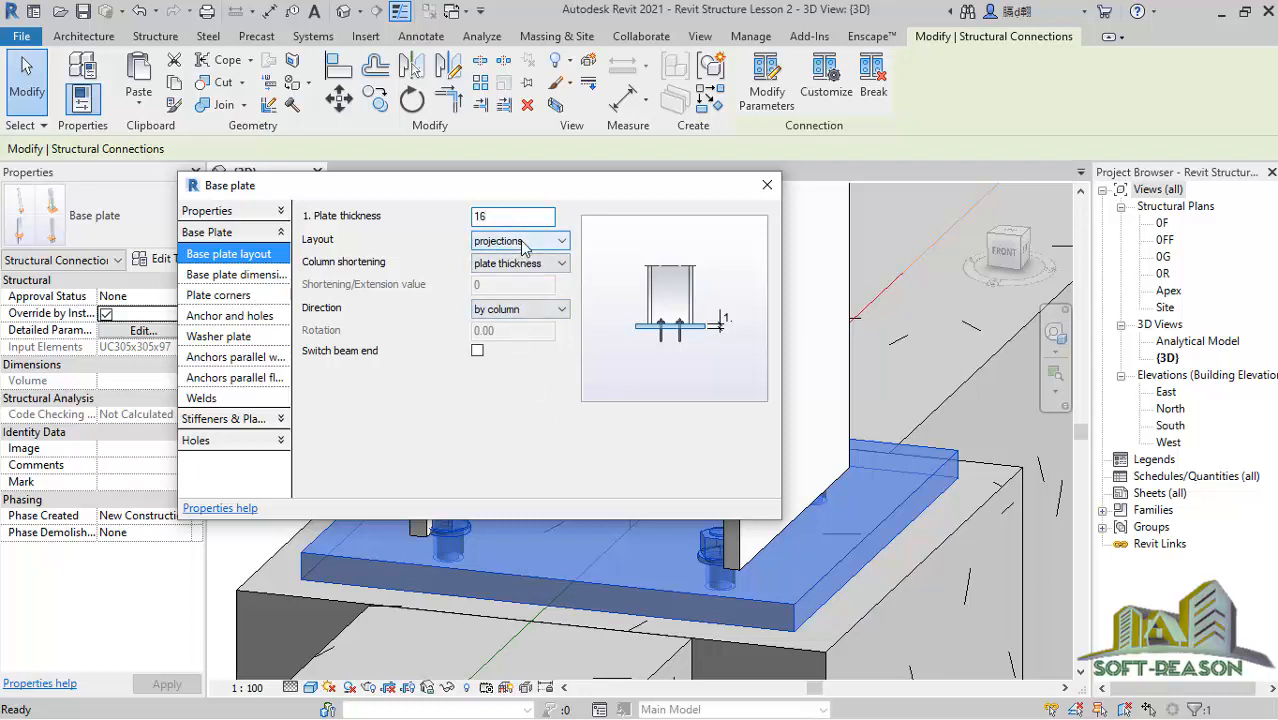
{"action": "left_click", "coordinate": [521, 241]}
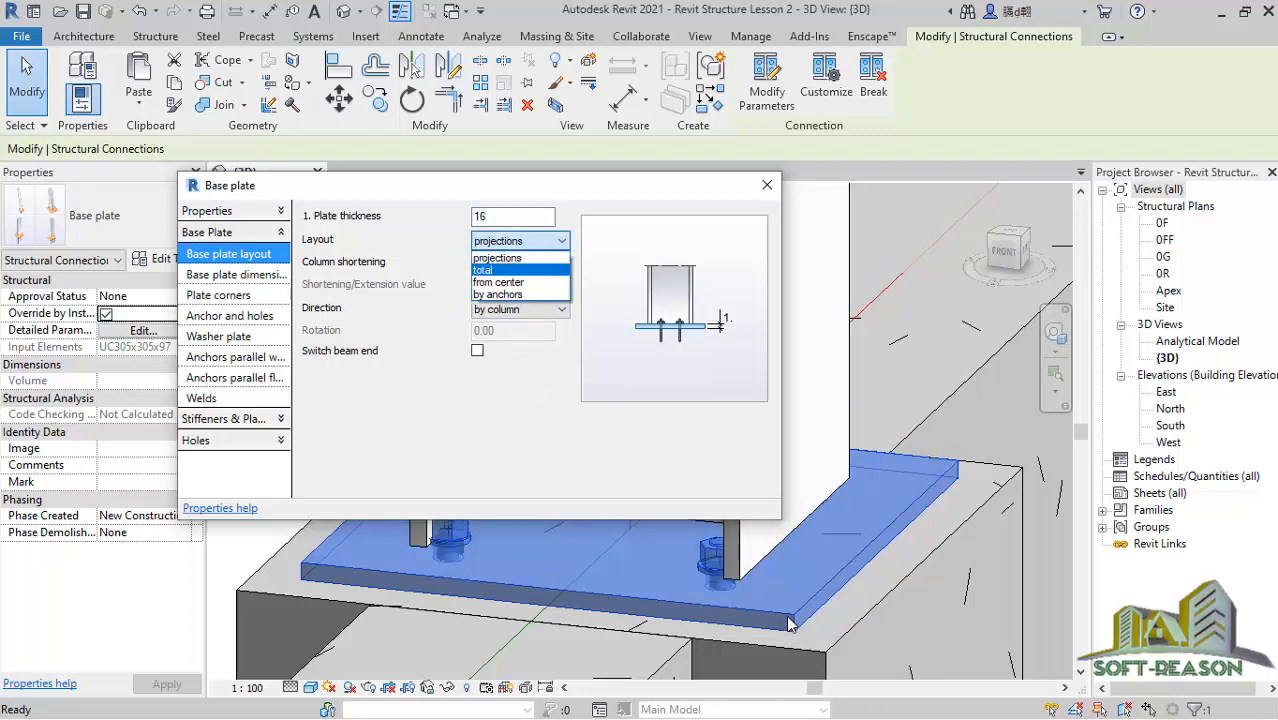
{"action": "left_click", "coordinate": [537, 370]}
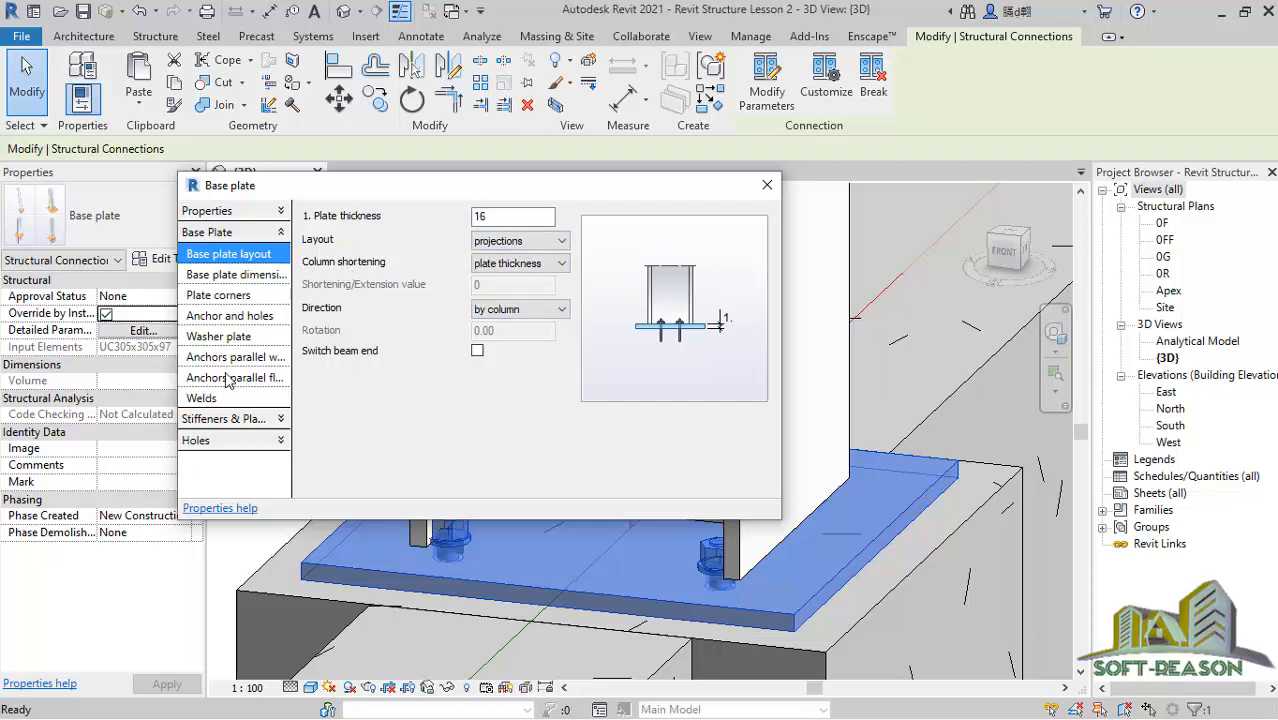
Create washer plates for the base plate's anchors with a thickness of 10 mm.
{"action": "left_click", "coordinate": [218, 342]}
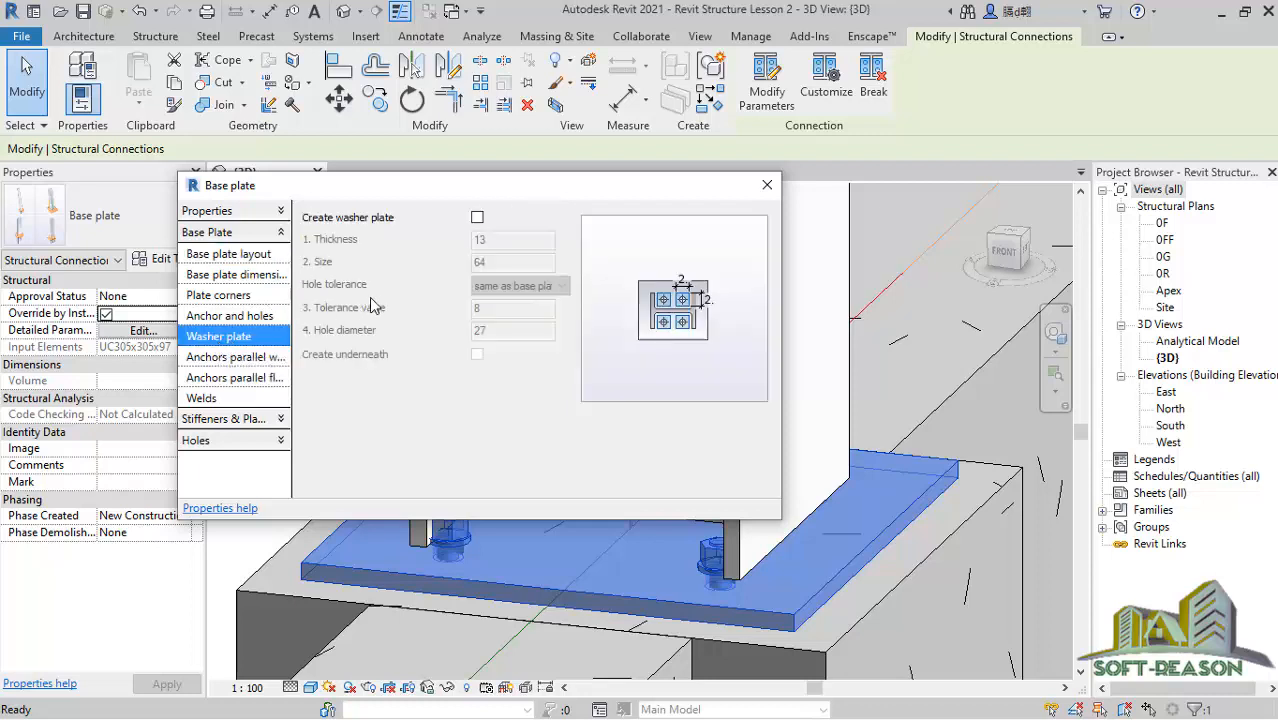
{"action": "left_click", "coordinate": [478, 218]}
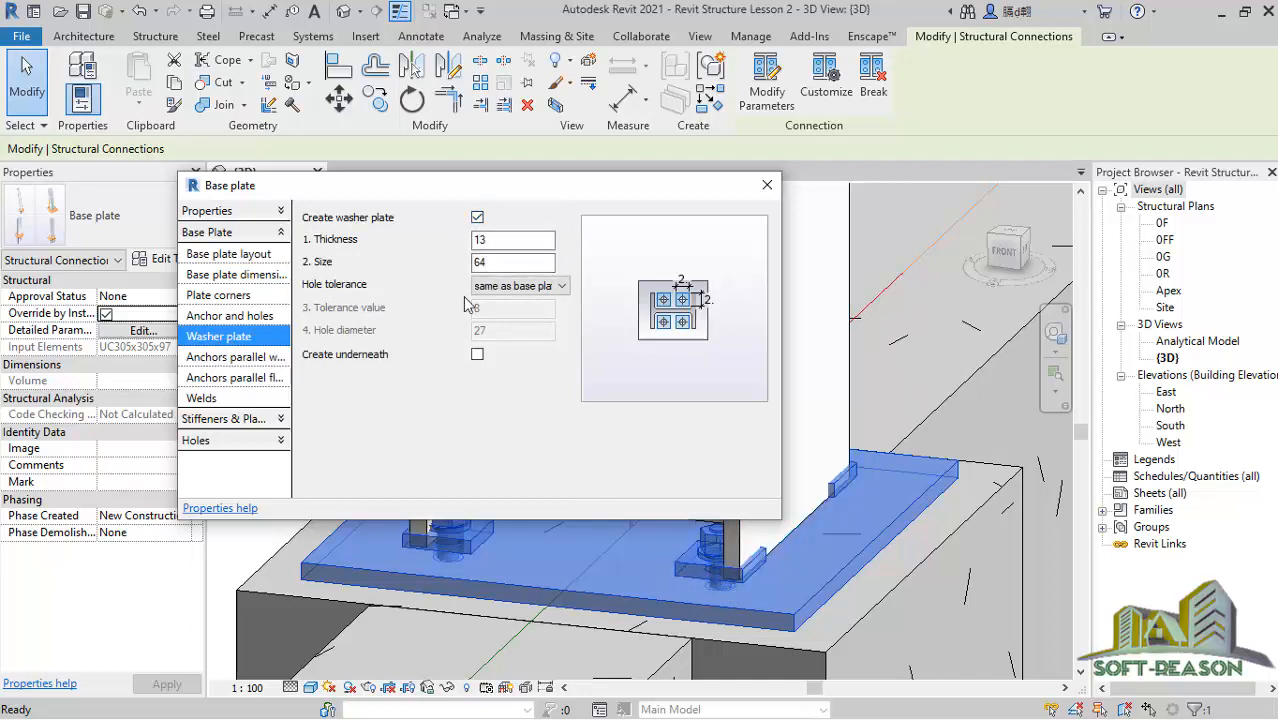
{"action": "left_click", "coordinate": [506, 266]}
{"action": "left_click", "coordinate": [496, 242]}
{"action": "type", "text": "0"}
{"action": "left_click", "coordinate": [516, 266]}
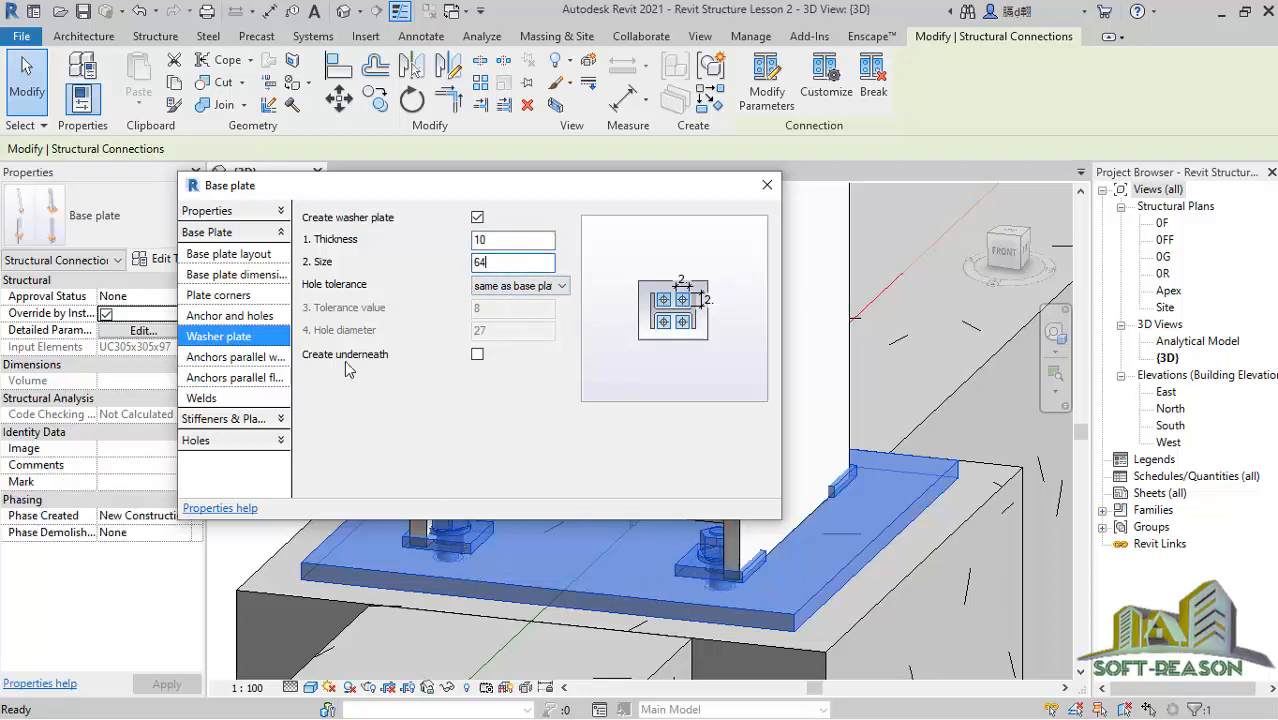
Try an intermediate distance of 150 mm for the anchors parallel to the flange, then set it to 200 mm.
{"action": "left_click", "coordinate": [233, 380]}
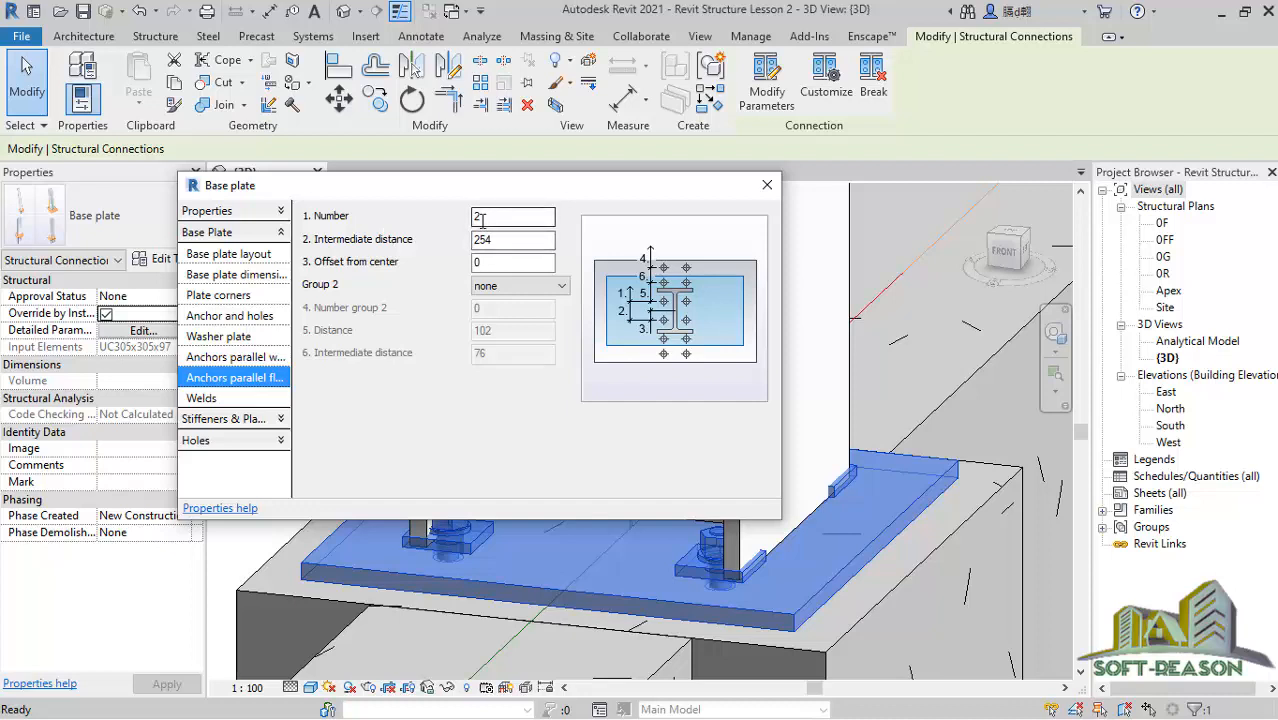
{"action": "left_click", "coordinate": [510, 241]}
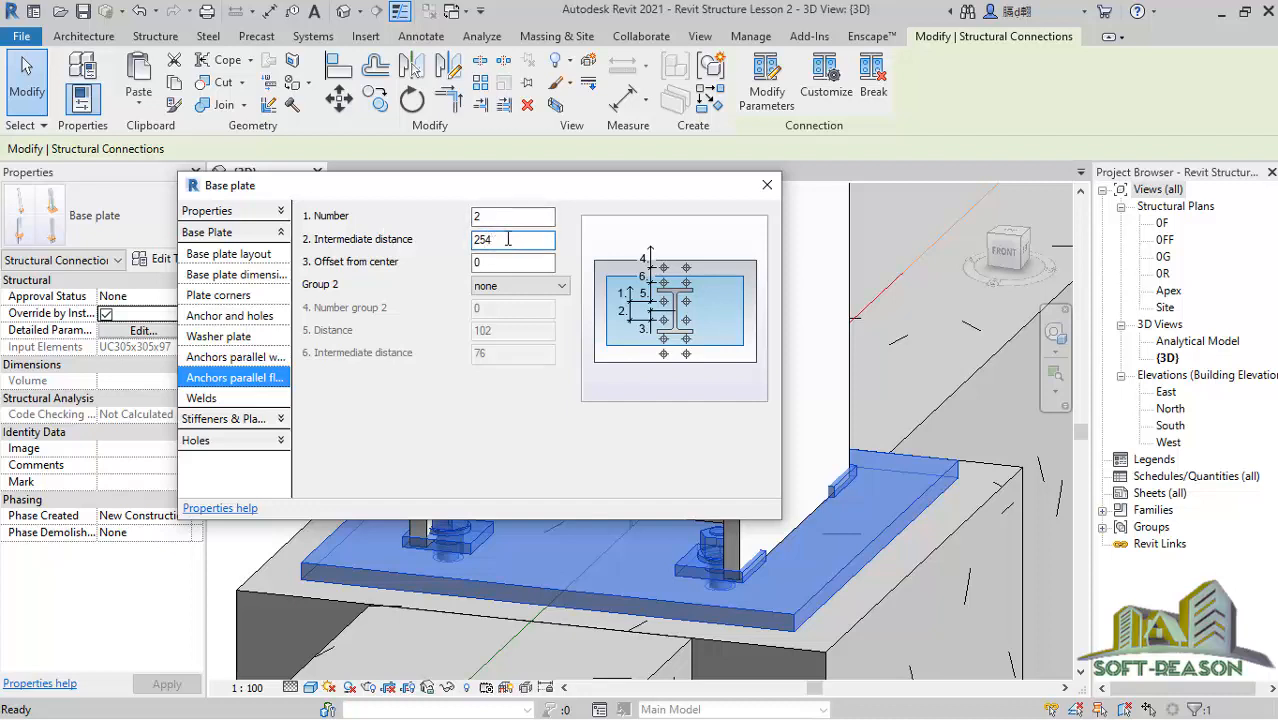
{"action": "type", "text": "150"}
{"action": "key", "text": "Tab"}
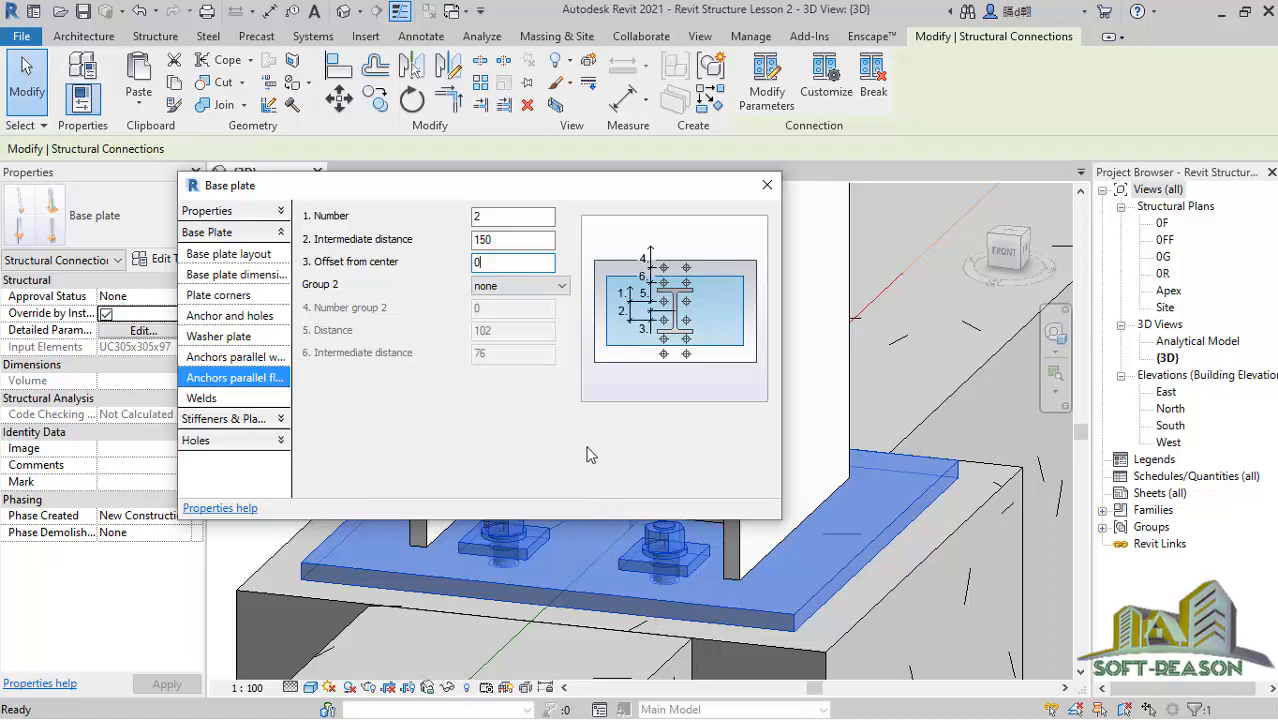
{"action": "left_click", "coordinate": [506, 242]}
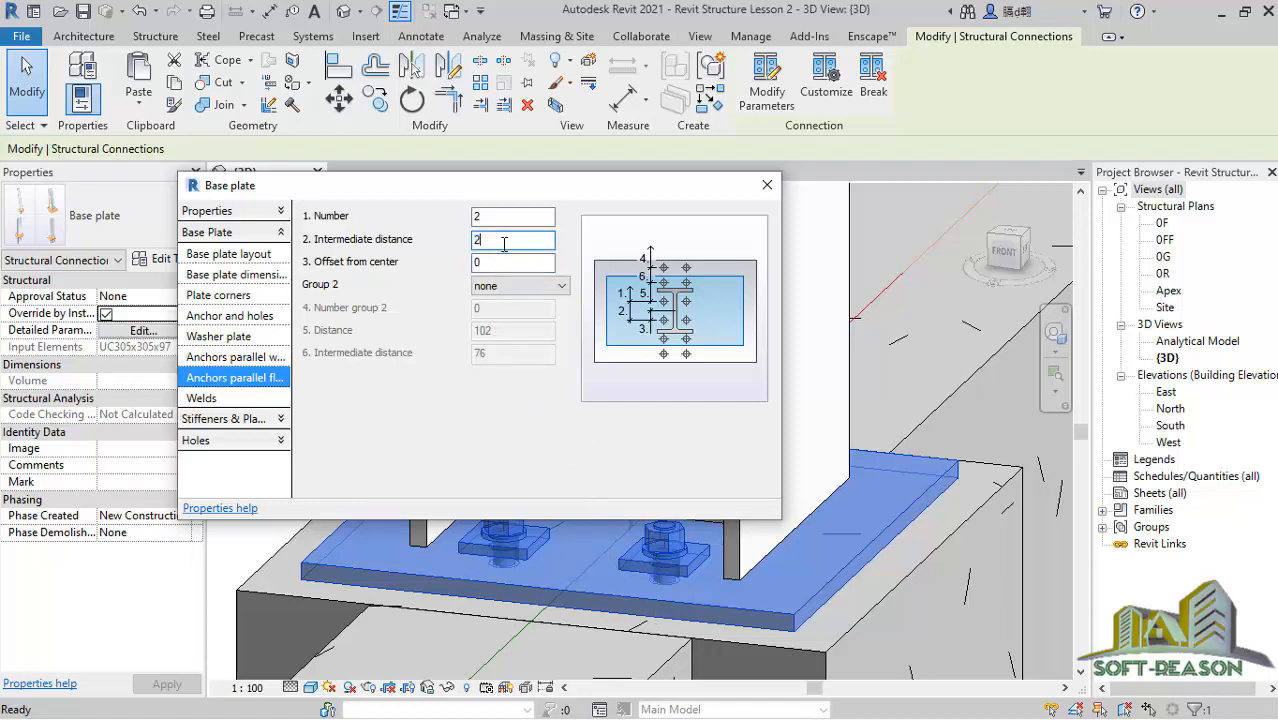
{"action": "type", "text": "200"}
{"action": "left_click", "coordinate": [506, 264]}
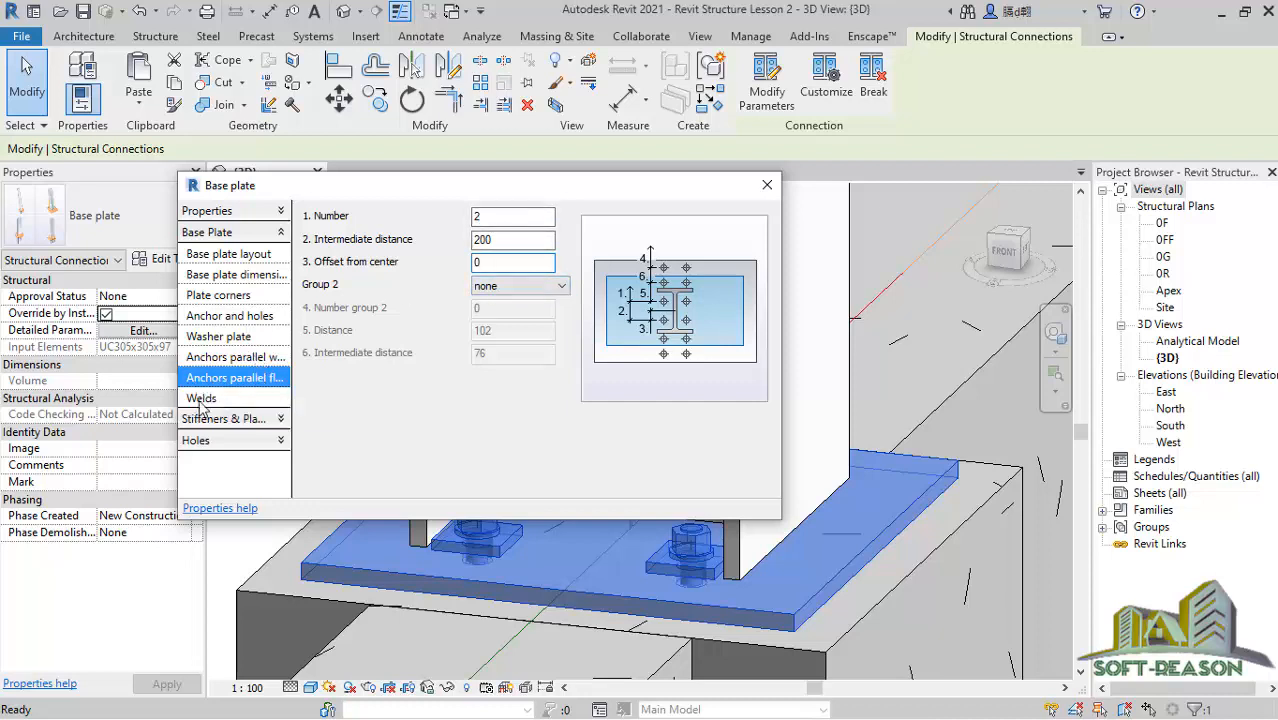
Review the base plate's web-parallel anchor settings, corner shape options and plate dimensions, and close the connection parameters.
{"action": "left_click", "coordinate": [250, 357]}
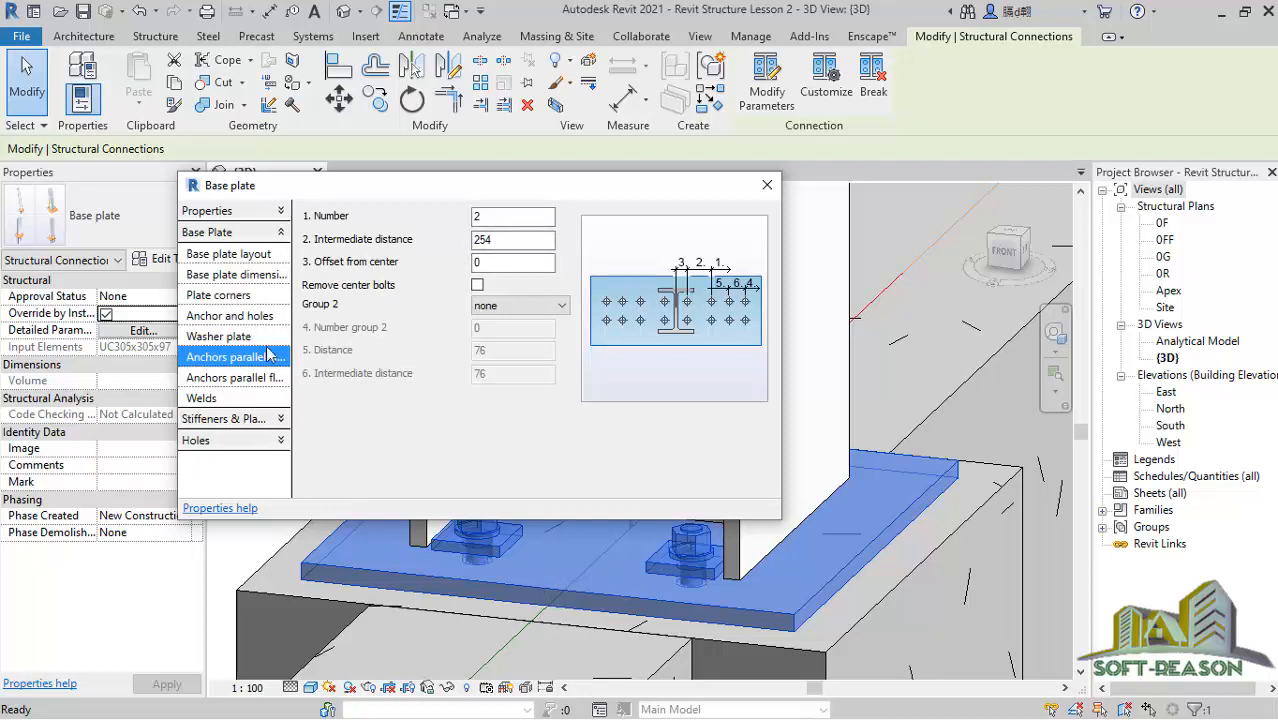
{"action": "left_click", "coordinate": [232, 296]}
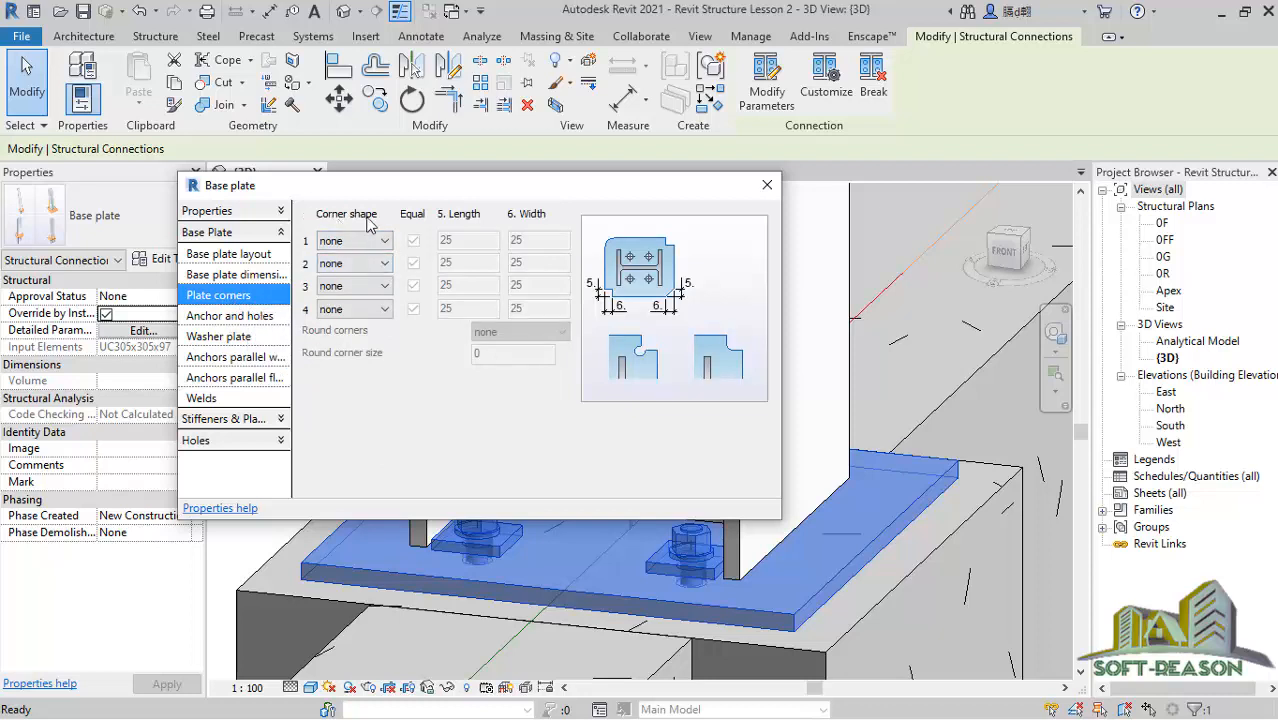
{"action": "left_click", "coordinate": [382, 243]}
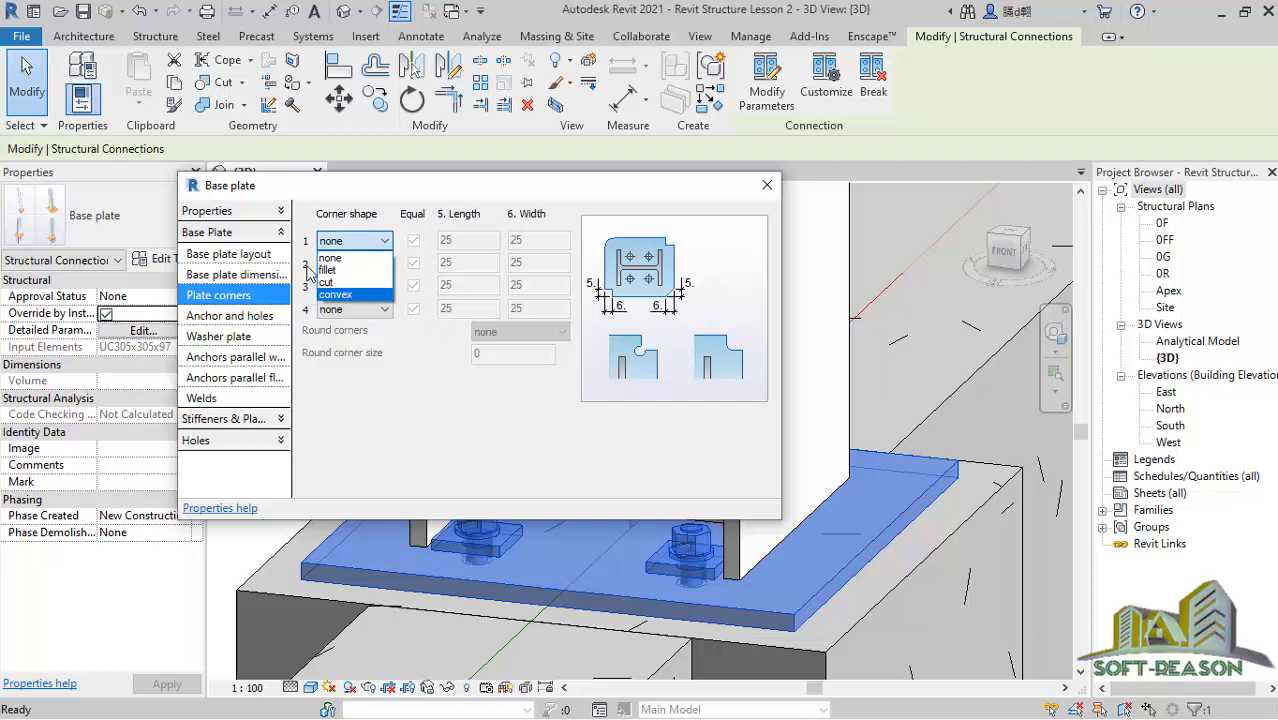
{"action": "left_click", "coordinate": [240, 299]}
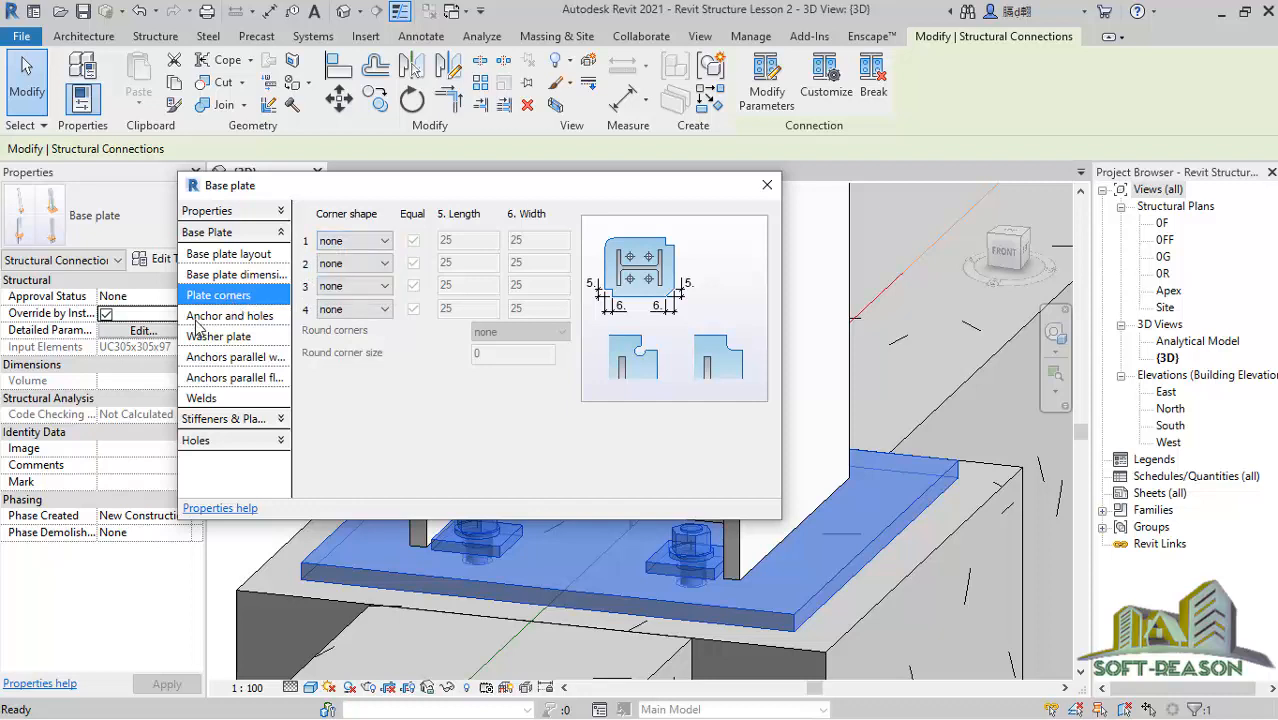
{"action": "left_click", "coordinate": [236, 278]}
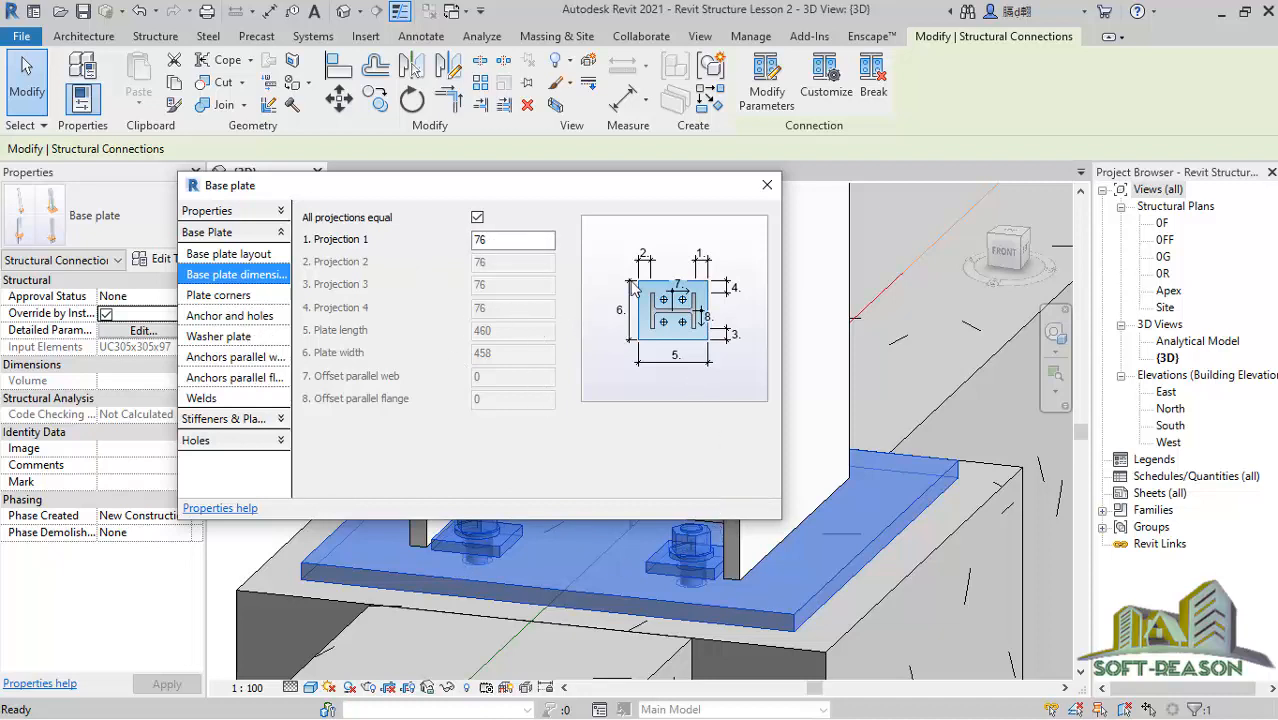
{"action": "left_click", "coordinate": [767, 184]}
Clear the selection and examine the modified base plate, washer plates and anchors at the column's foot, close up and within the frame.
{"action": "scroll", "coordinate": [808, 596], "scroll_direction": "down", "scroll_amount": 3}
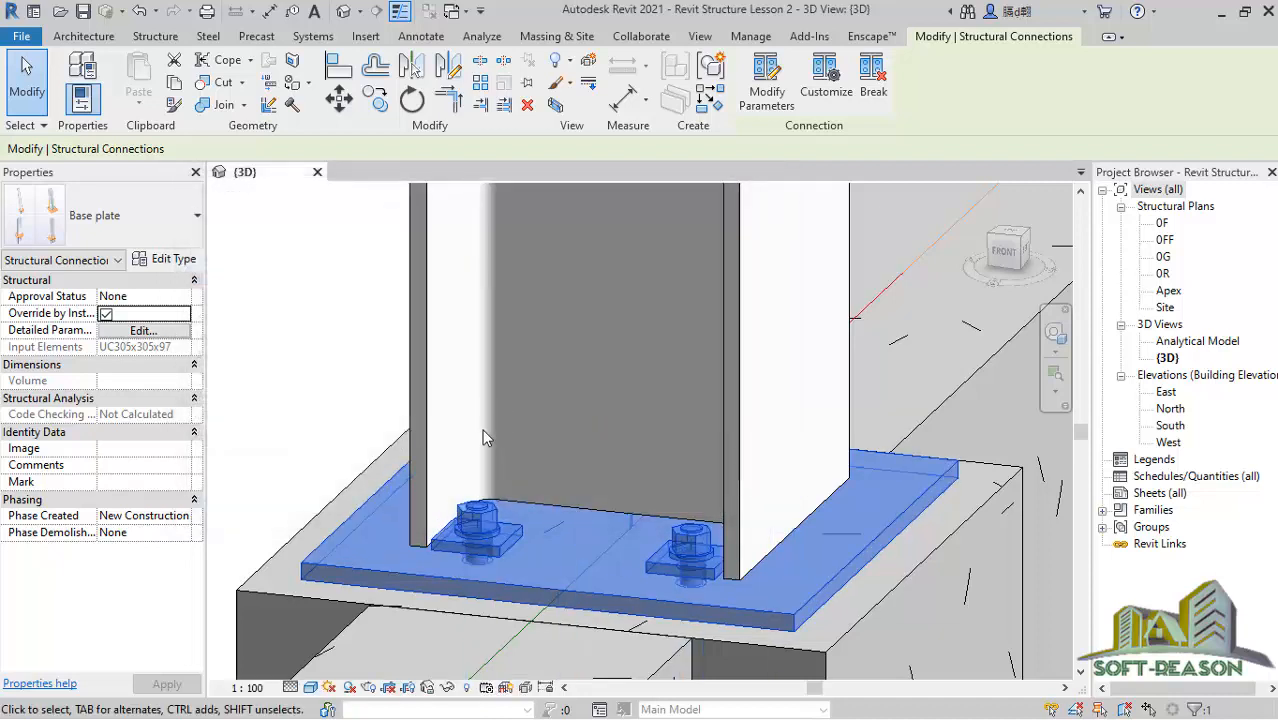
{"action": "key", "text": "Escape"}
{"action": "scroll", "coordinate": [505, 480], "scroll_direction": "up", "scroll_amount": 5}
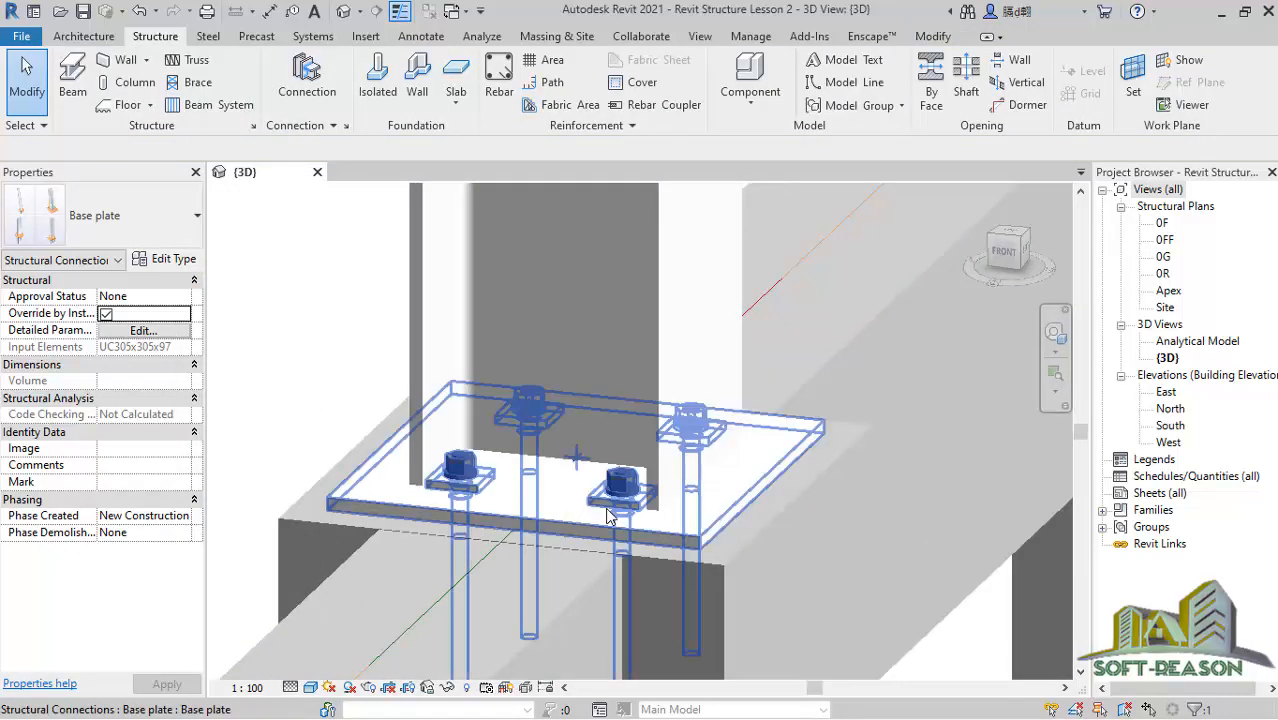
{"action": "scroll", "coordinate": [457, 432], "scroll_direction": "down", "scroll_amount": 1}
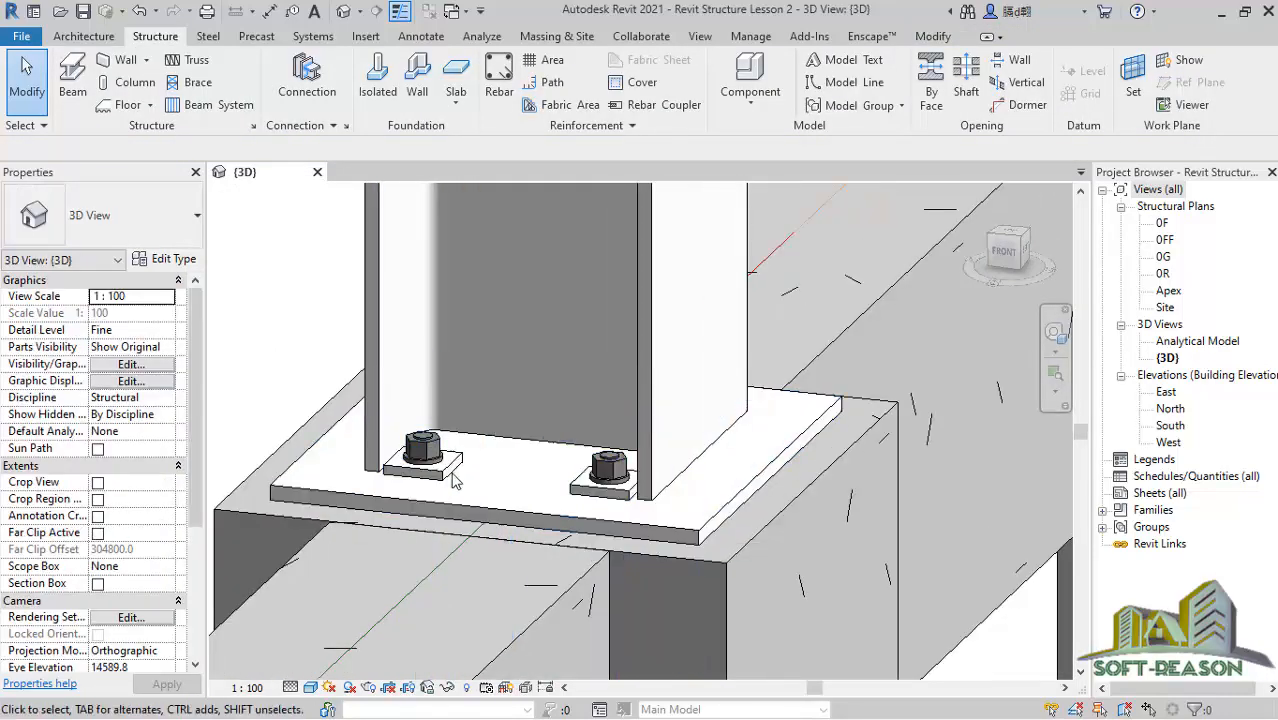
{"action": "scroll", "coordinate": [506, 503], "scroll_direction": "up", "scroll_amount": 1}
{"action": "scroll", "coordinate": [505, 503], "scroll_direction": "down", "scroll_amount": 1}
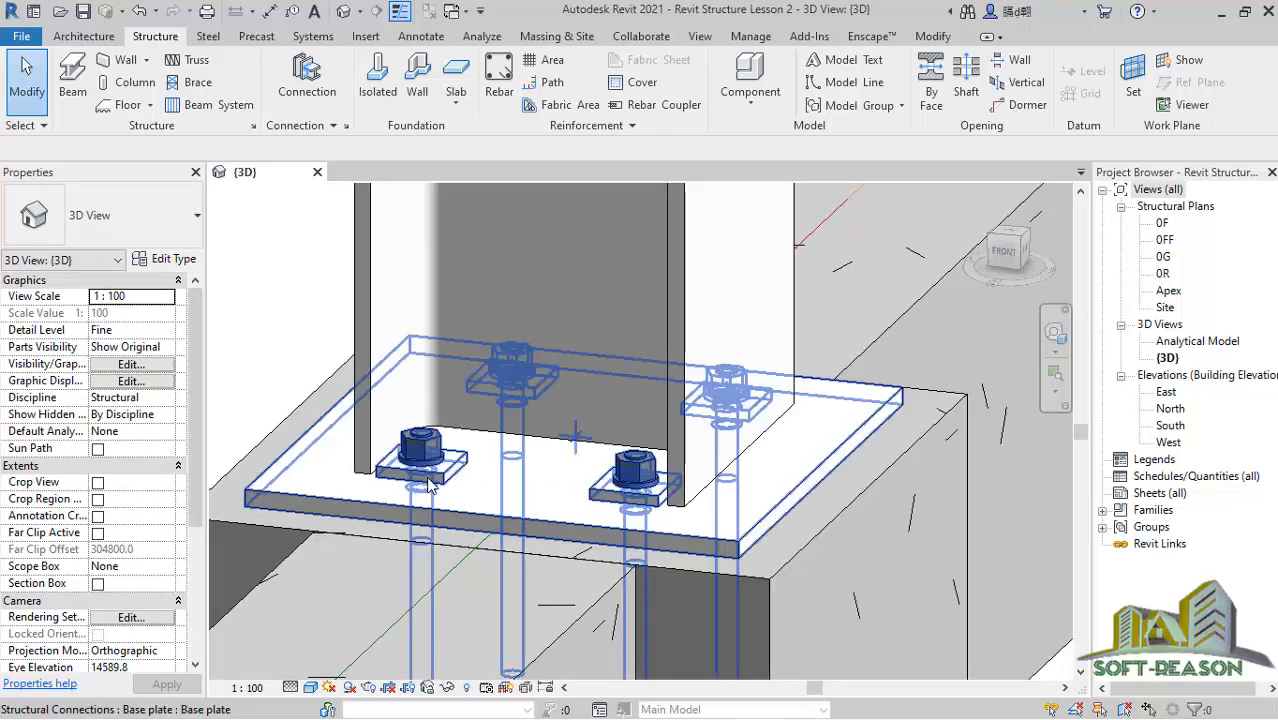
{"action": "scroll", "coordinate": [436, 470], "scroll_direction": "down", "scroll_amount": 1}
{"action": "scroll", "coordinate": [436, 470], "scroll_direction": "down", "scroll_amount": 1}
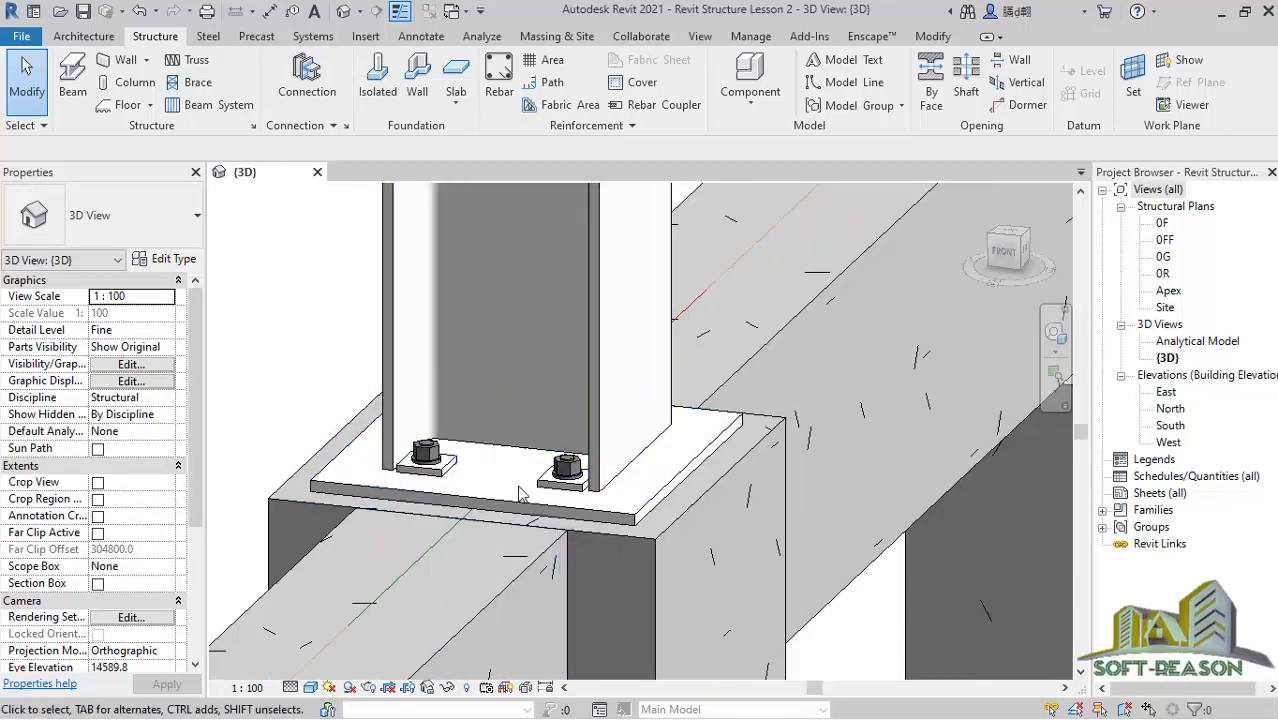
{"action": "scroll", "coordinate": [605, 485], "scroll_direction": "down", "scroll_amount": 4}
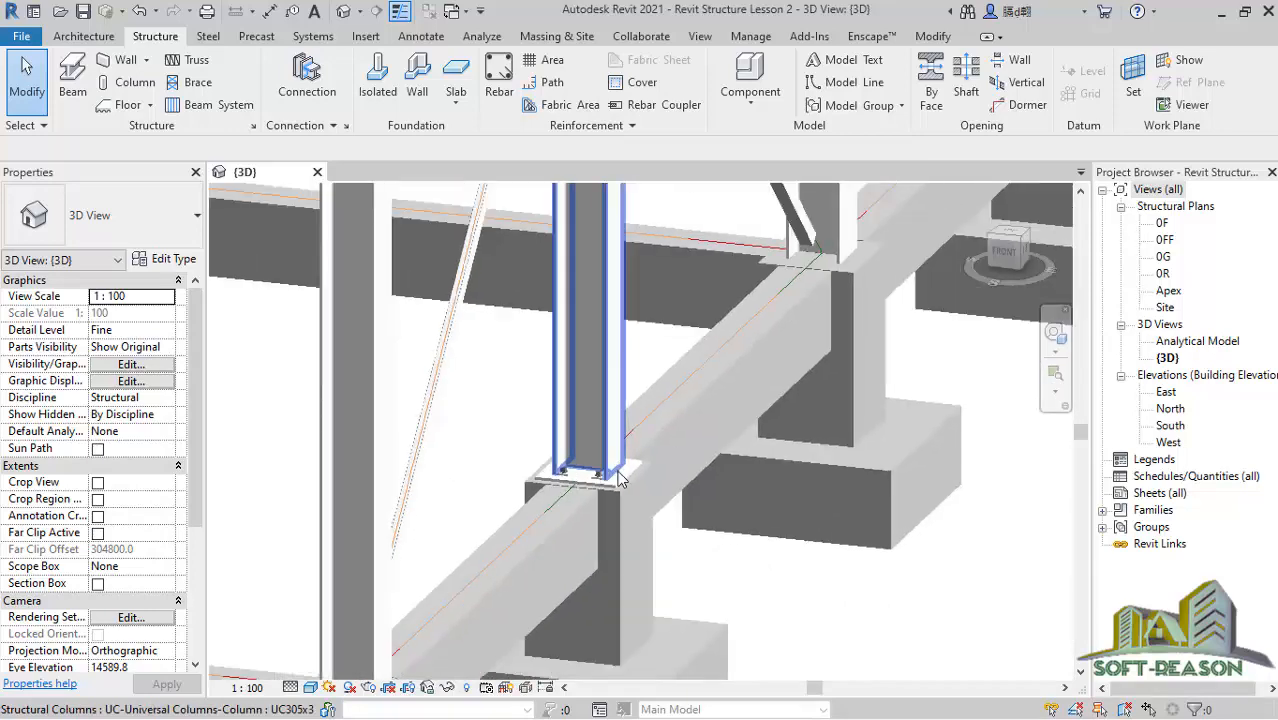
{"action": "scroll", "coordinate": [616, 490], "scroll_direction": "up", "scroll_amount": 2}
{"action": "scroll", "coordinate": [550, 482], "scroll_direction": "down", "scroll_amount": 2}
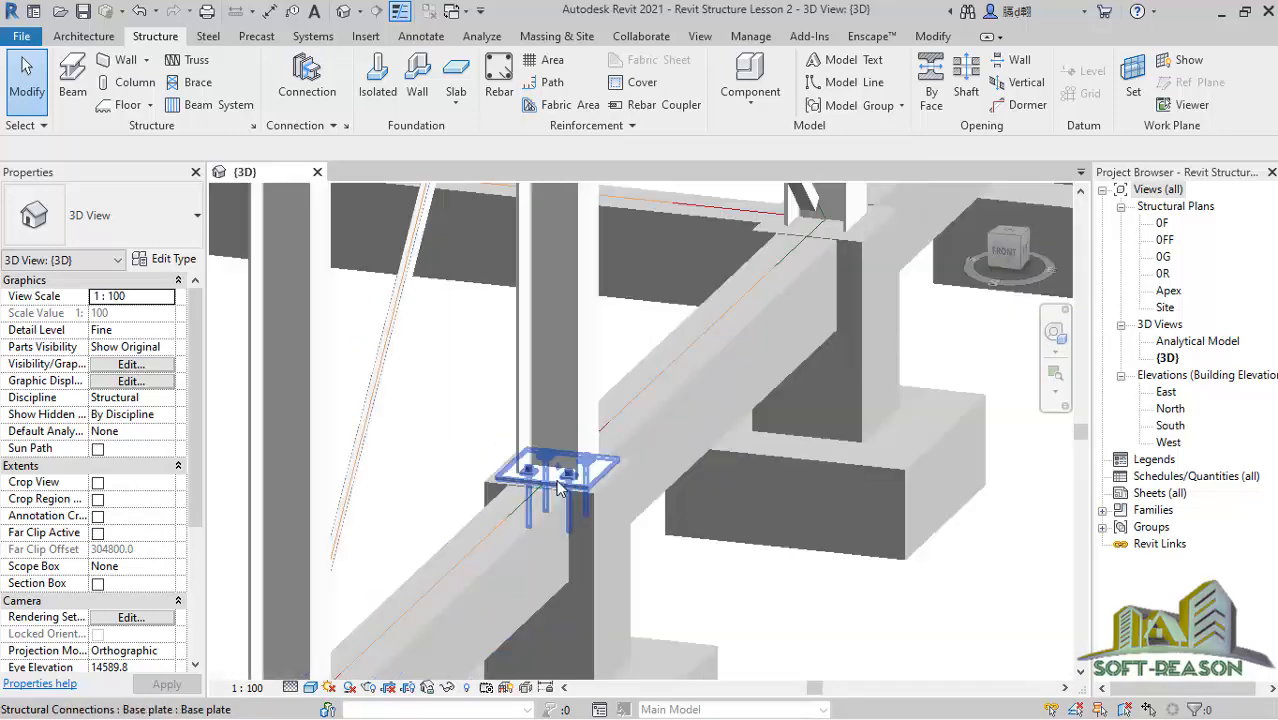
{"action": "scroll", "coordinate": [566, 470], "scroll_direction": "up", "scroll_amount": 3}
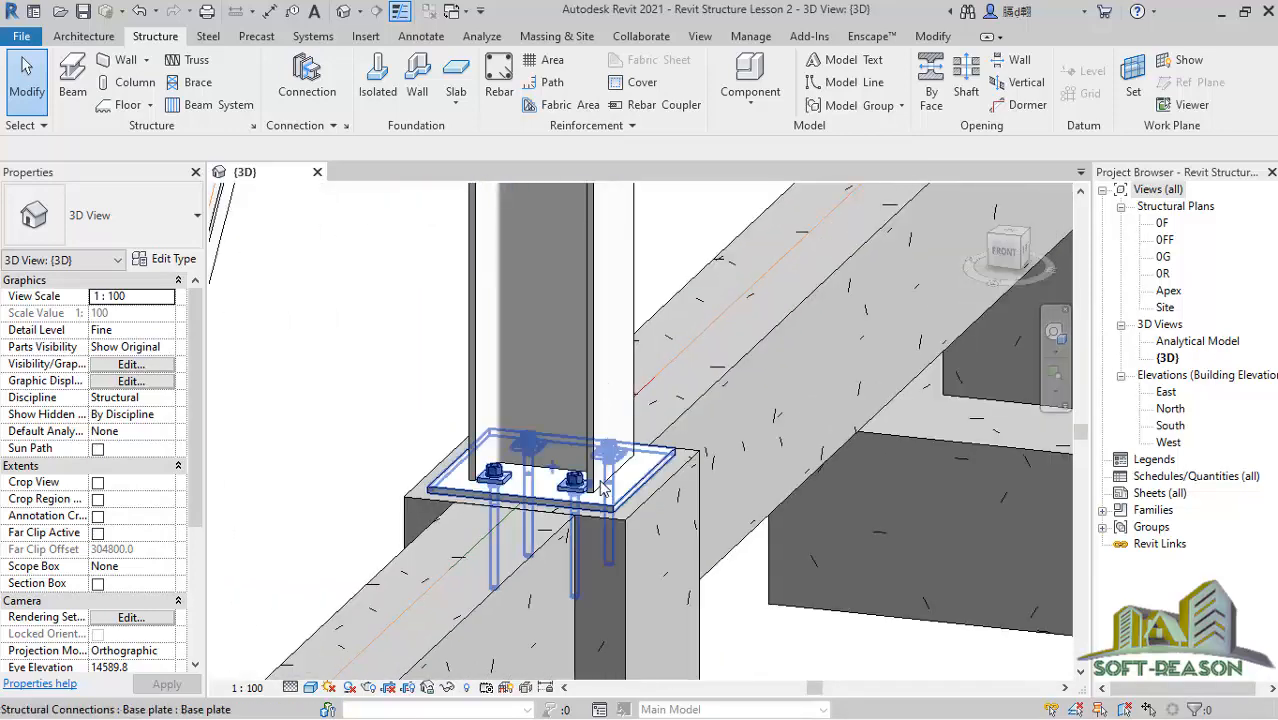
{"action": "scroll", "coordinate": [563, 480], "scroll_direction": "down", "scroll_amount": 5}
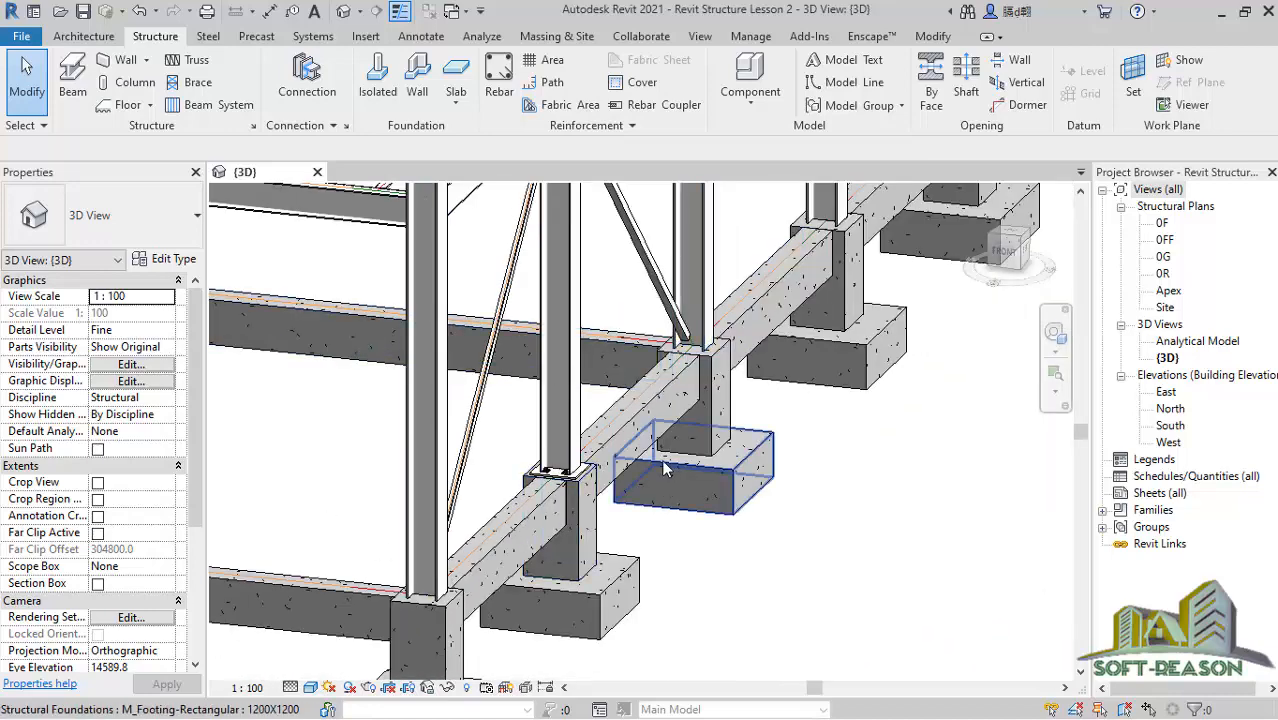
Propagate the modified base plate connection to the matching columns of the frame.
{"action": "scroll", "coordinate": [555, 468], "scroll_direction": "up", "scroll_amount": 4}
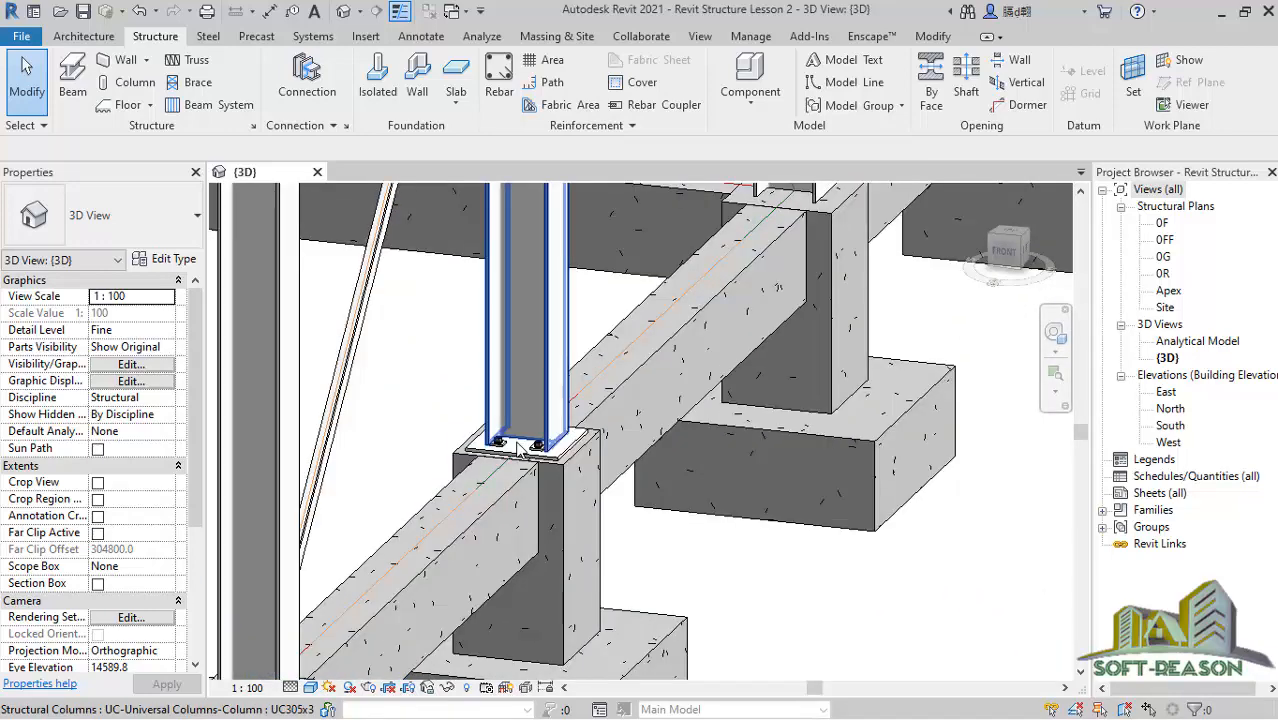
{"action": "left_click", "coordinate": [519, 458]}
{"action": "right_click", "coordinate": [422, 386]}
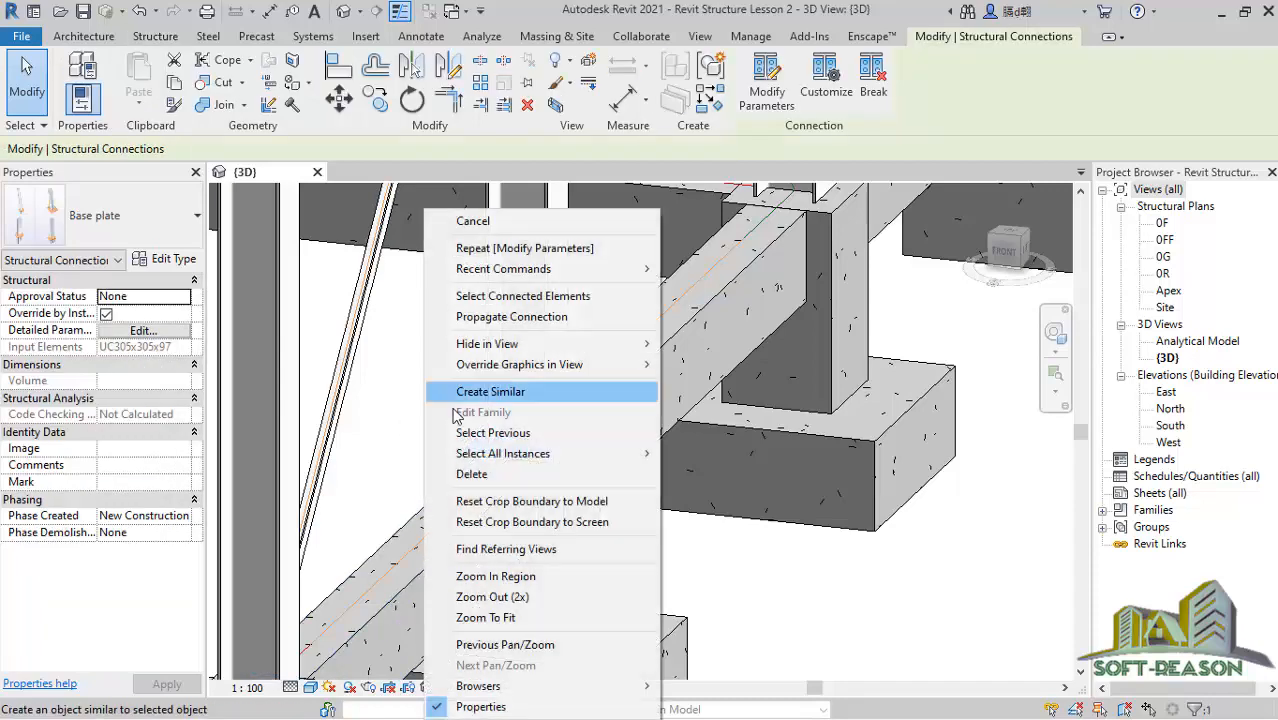
{"action": "left_click", "coordinate": [491, 318]}
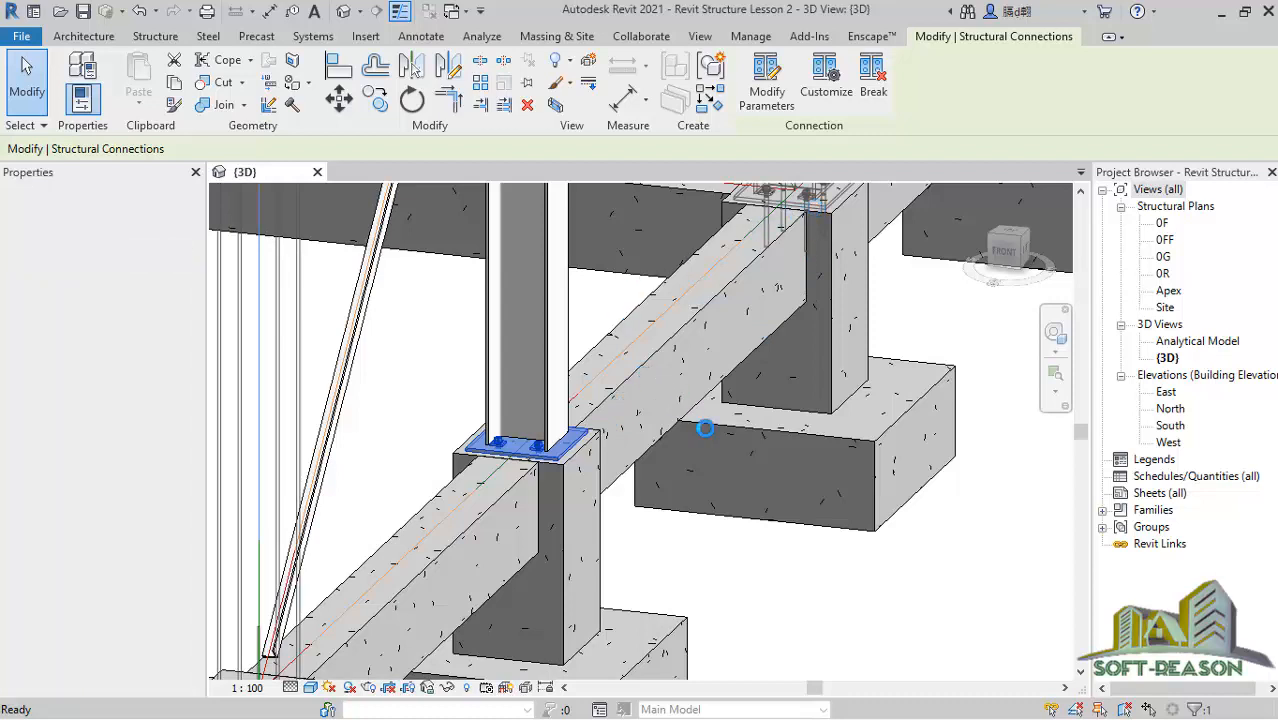
Clear the selection and inspect the propagated base plates at the feet of the neighbouring and corner columns.
{"action": "scroll", "coordinate": [778, 557], "scroll_direction": "down", "scroll_amount": 2}
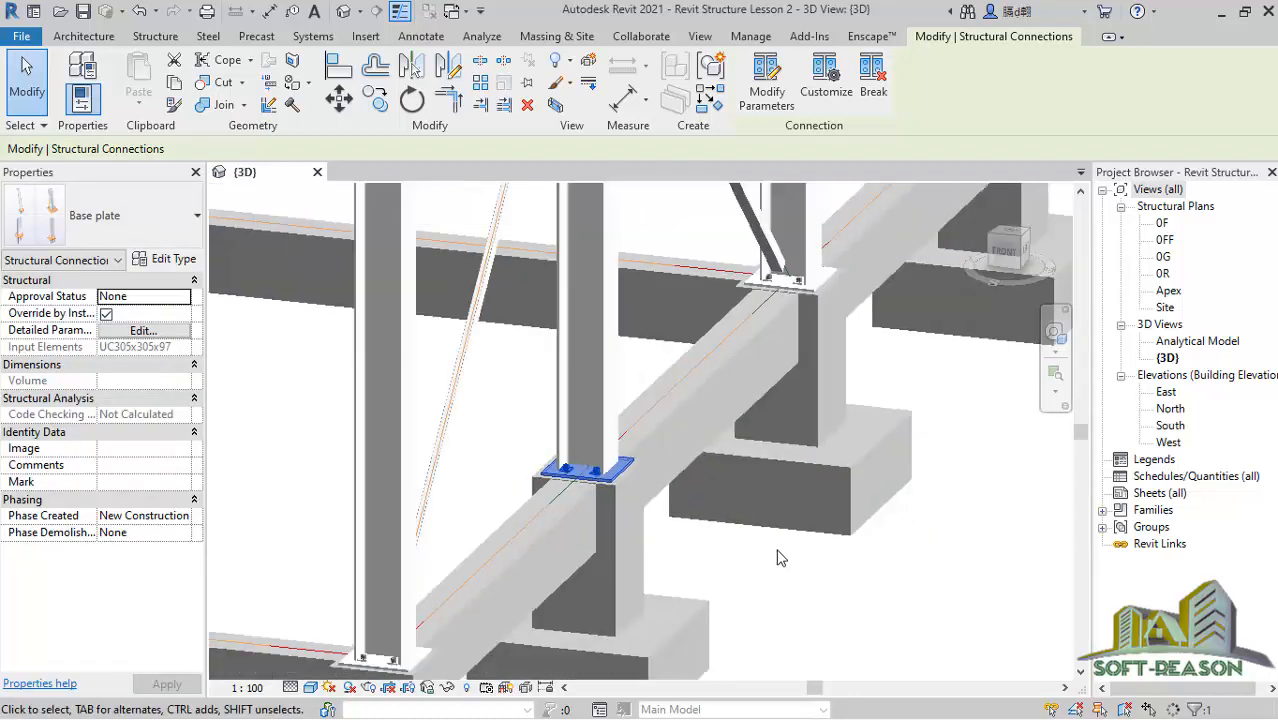
{"action": "scroll", "coordinate": [820, 277], "scroll_direction": "up", "scroll_amount": 1}
{"action": "left_click", "coordinate": [884, 320]}
{"action": "scroll", "coordinate": [830, 276], "scroll_direction": "up", "scroll_amount": 2}
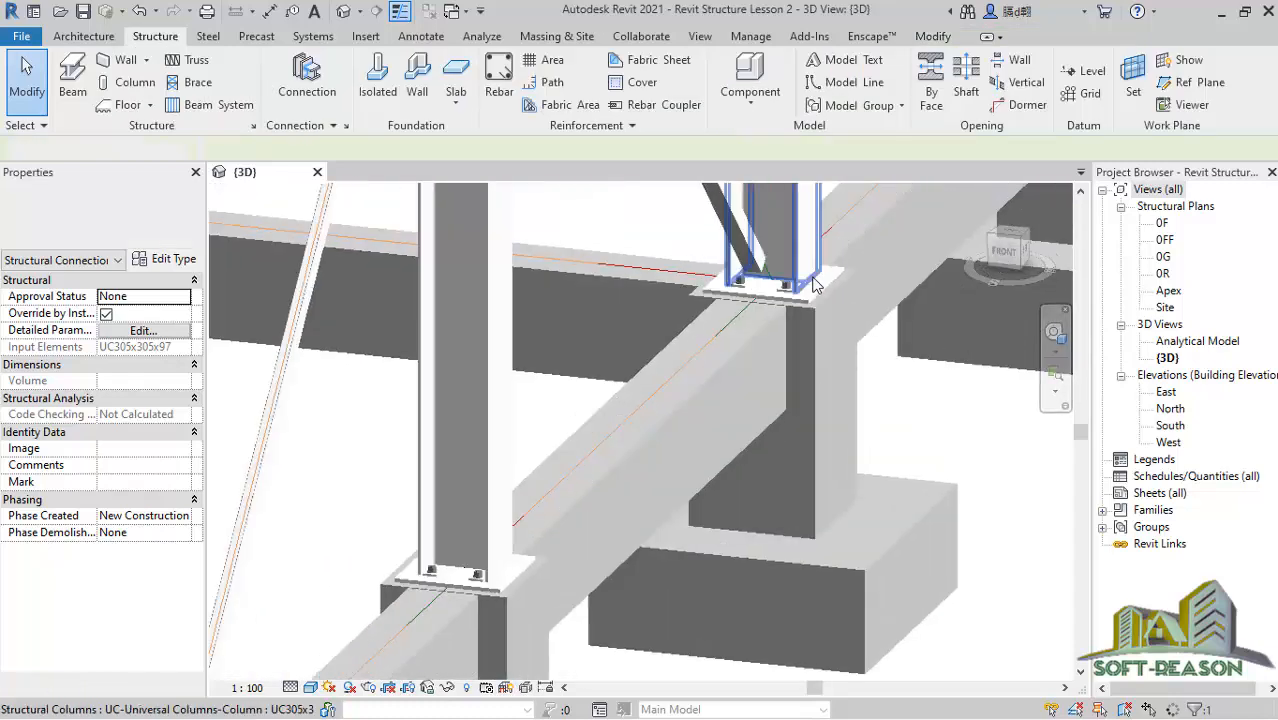
{"action": "scroll", "coordinate": [813, 283], "scroll_direction": "up", "scroll_amount": 1}
{"action": "left_click", "coordinate": [523, 389]}
{"action": "scroll", "coordinate": [523, 395], "scroll_direction": "down", "scroll_amount": 1}
{"action": "scroll", "coordinate": [782, 440], "scroll_direction": "down", "scroll_amount": 1}
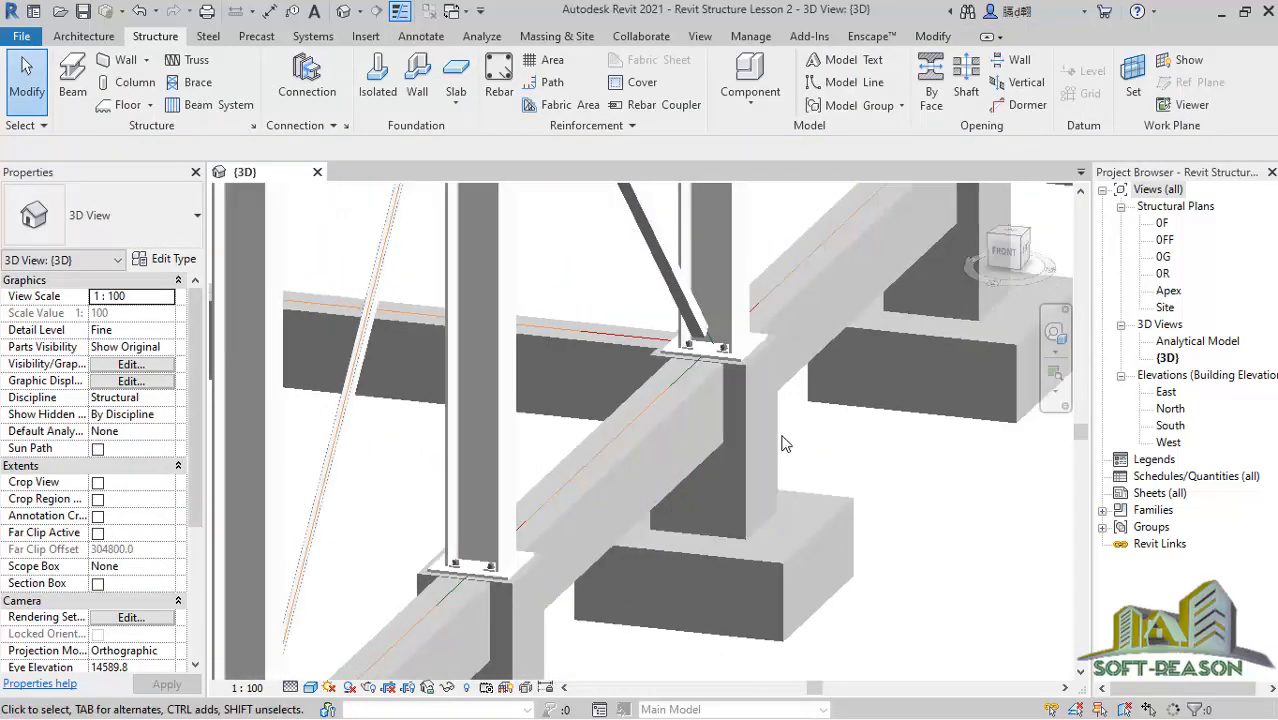
{"action": "scroll", "coordinate": [783, 443], "scroll_direction": "down", "scroll_amount": 3}
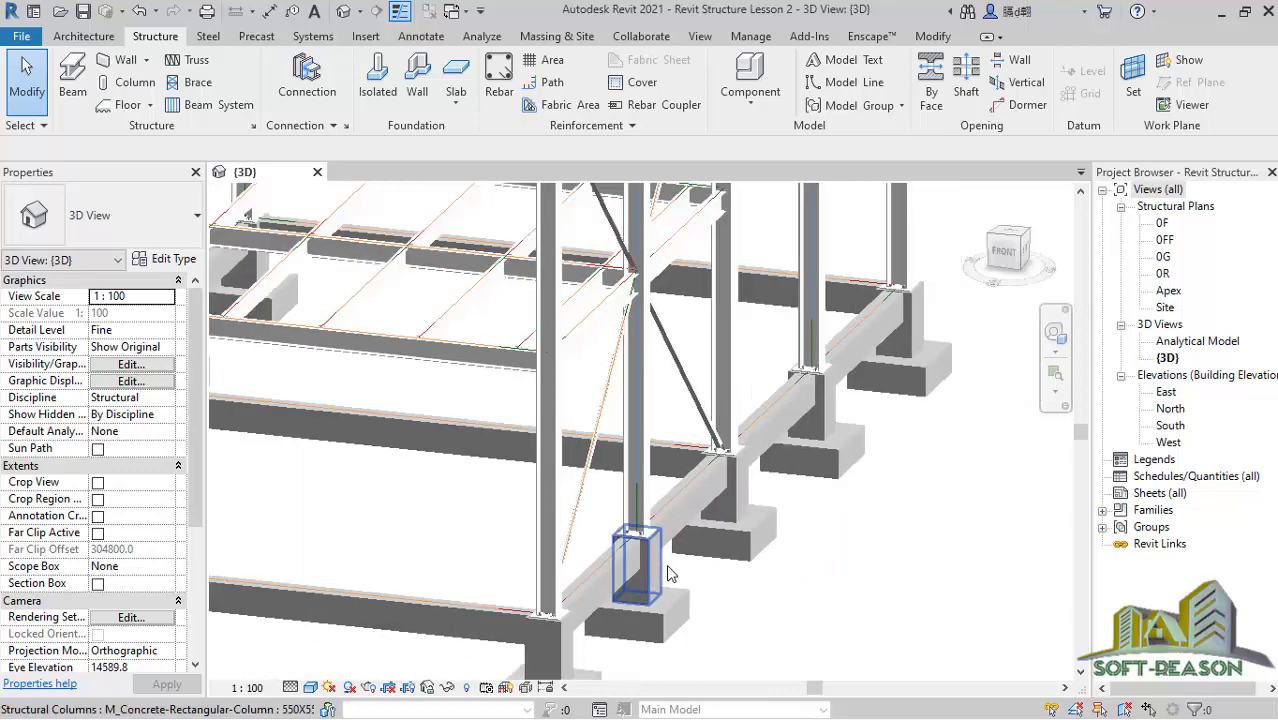
{"action": "scroll", "coordinate": [729, 451], "scroll_direction": "up", "scroll_amount": 1}
{"action": "scroll", "coordinate": [920, 345], "scroll_direction": "down", "scroll_amount": 1}
{"action": "scroll", "coordinate": [587, 598], "scroll_direction": "up", "scroll_amount": 1}
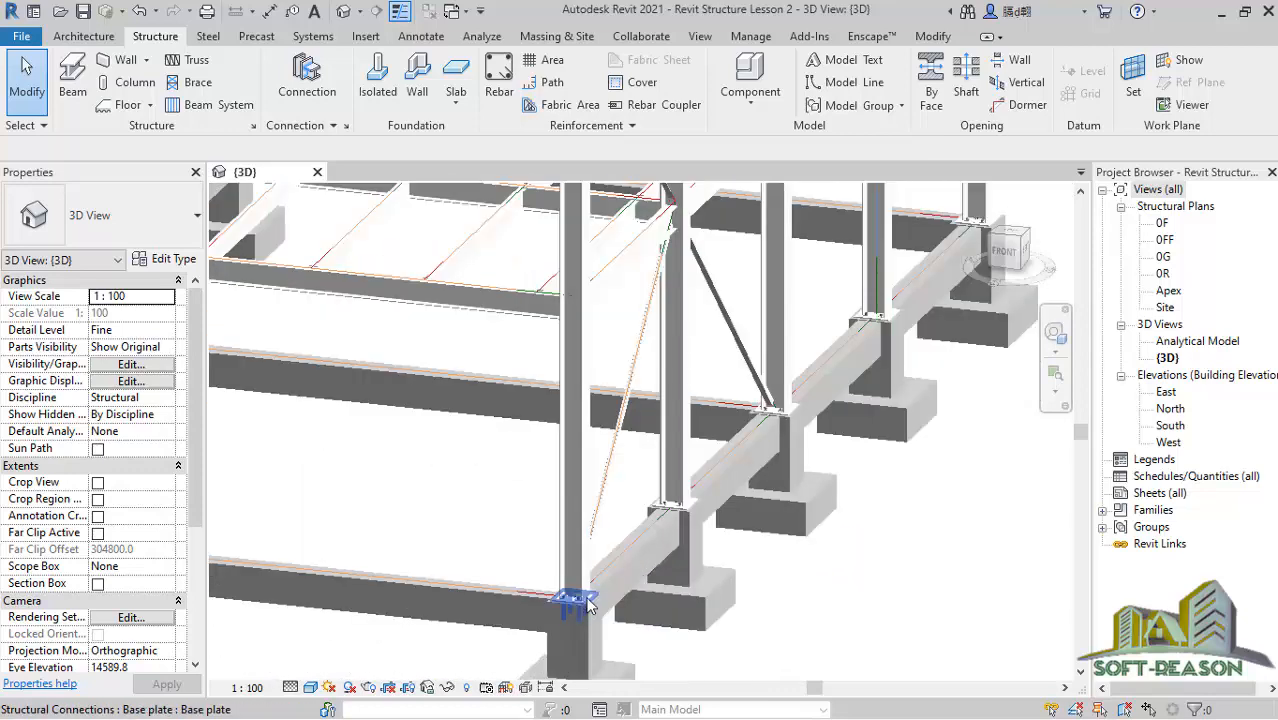
{"action": "scroll", "coordinate": [588, 604], "scroll_direction": "up", "scroll_amount": 5}
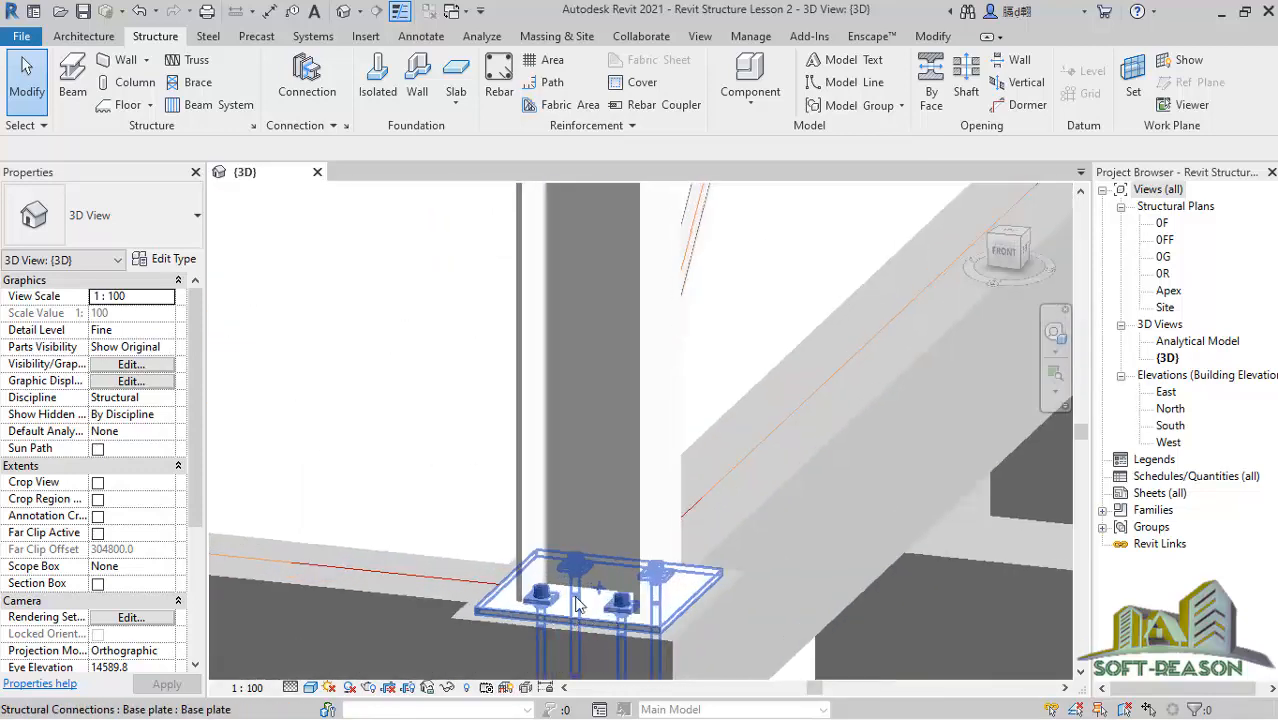
Place a generic structural connection between the two UB305x165x40 rafters meeting at the front frame's apex.
{"action": "scroll", "coordinate": [640, 540], "scroll_direction": "down", "scroll_amount": 2}
{"action": "scroll", "coordinate": [742, 475], "scroll_direction": "down", "scroll_amount": 3}
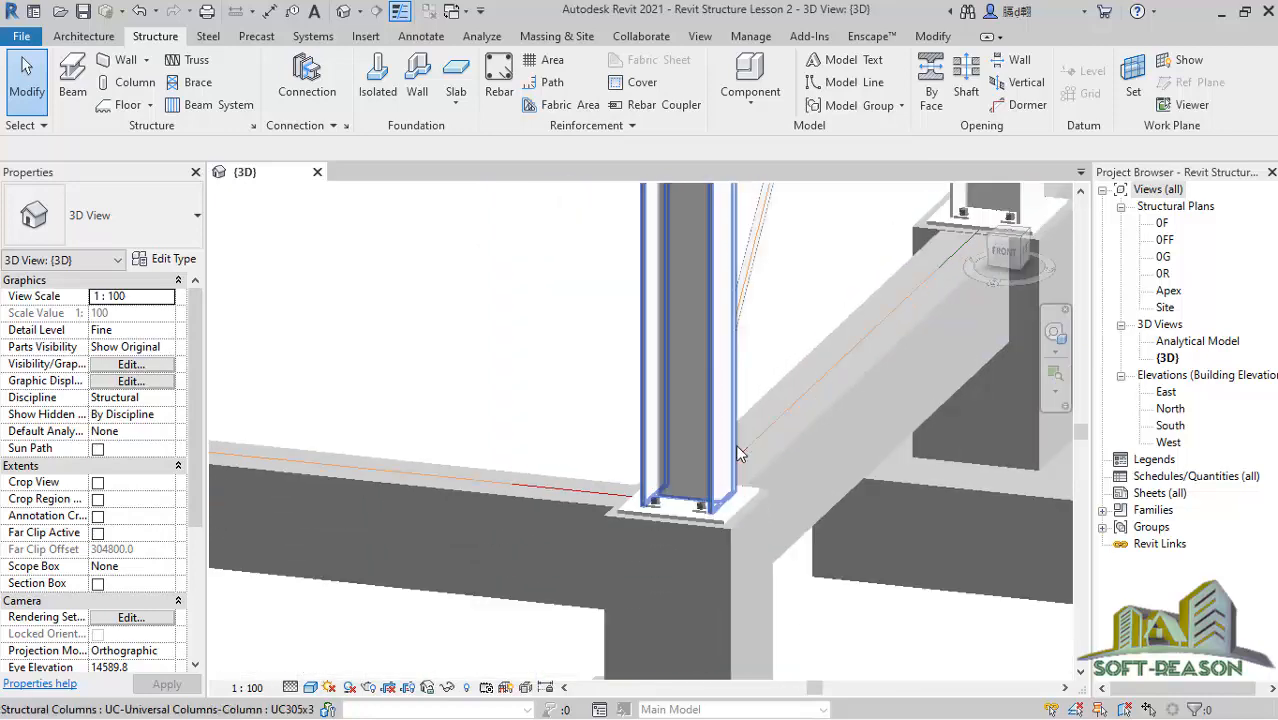
{"action": "scroll", "coordinate": [720, 480], "scroll_direction": "down", "scroll_amount": 5}
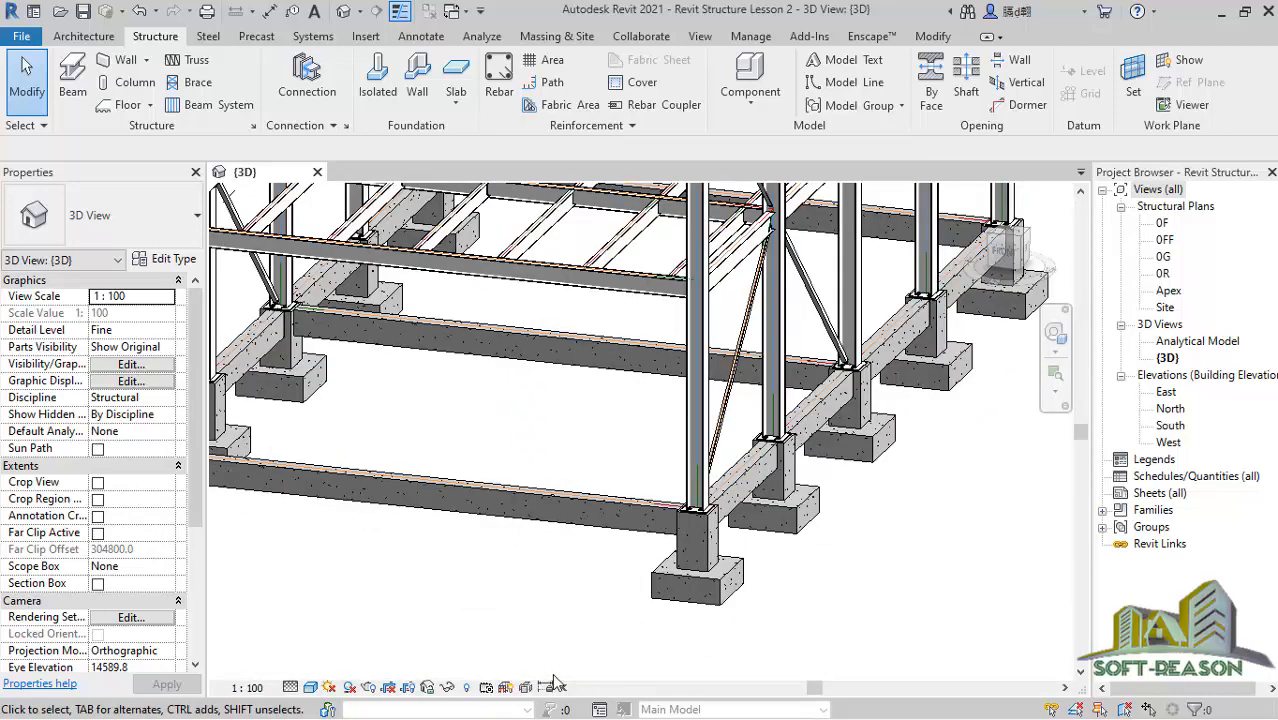
{"action": "scroll", "coordinate": [472, 303], "scroll_direction": "down", "scroll_amount": 3}
{"action": "scroll", "coordinate": [472, 303], "scroll_direction": "up", "scroll_amount": 6}
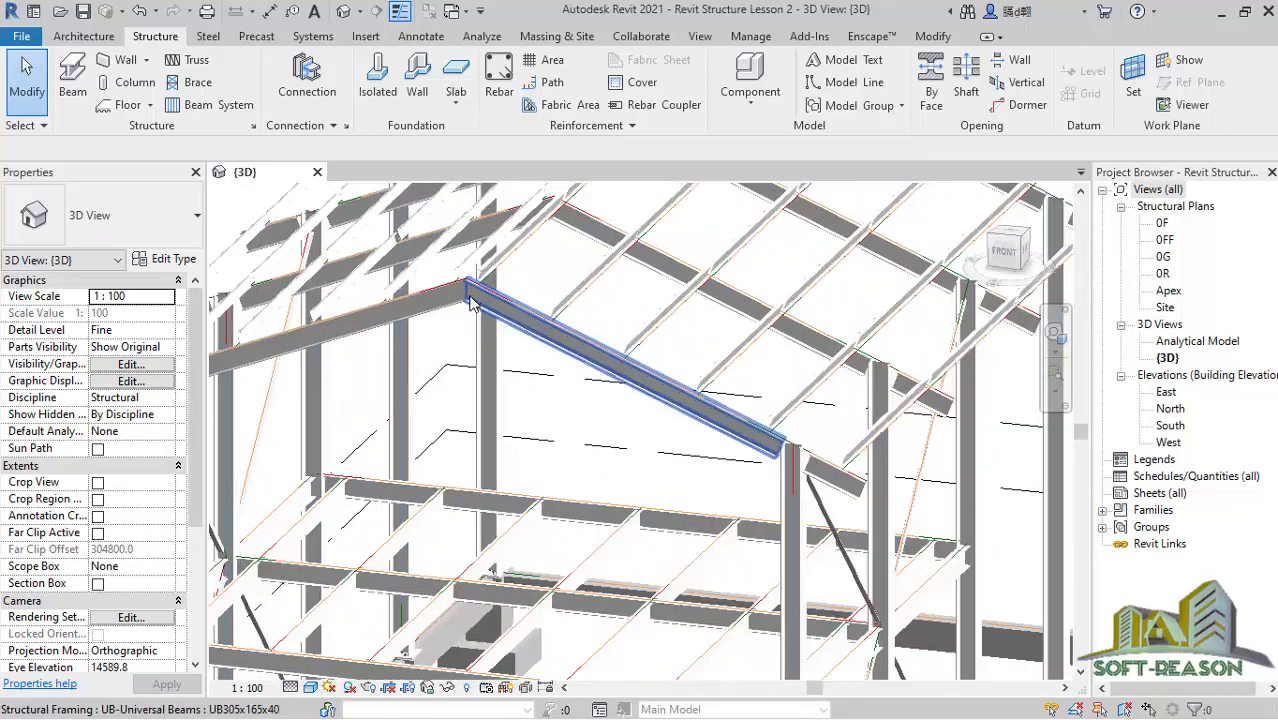
{"action": "scroll", "coordinate": [470, 304], "scroll_direction": "up", "scroll_amount": 5}
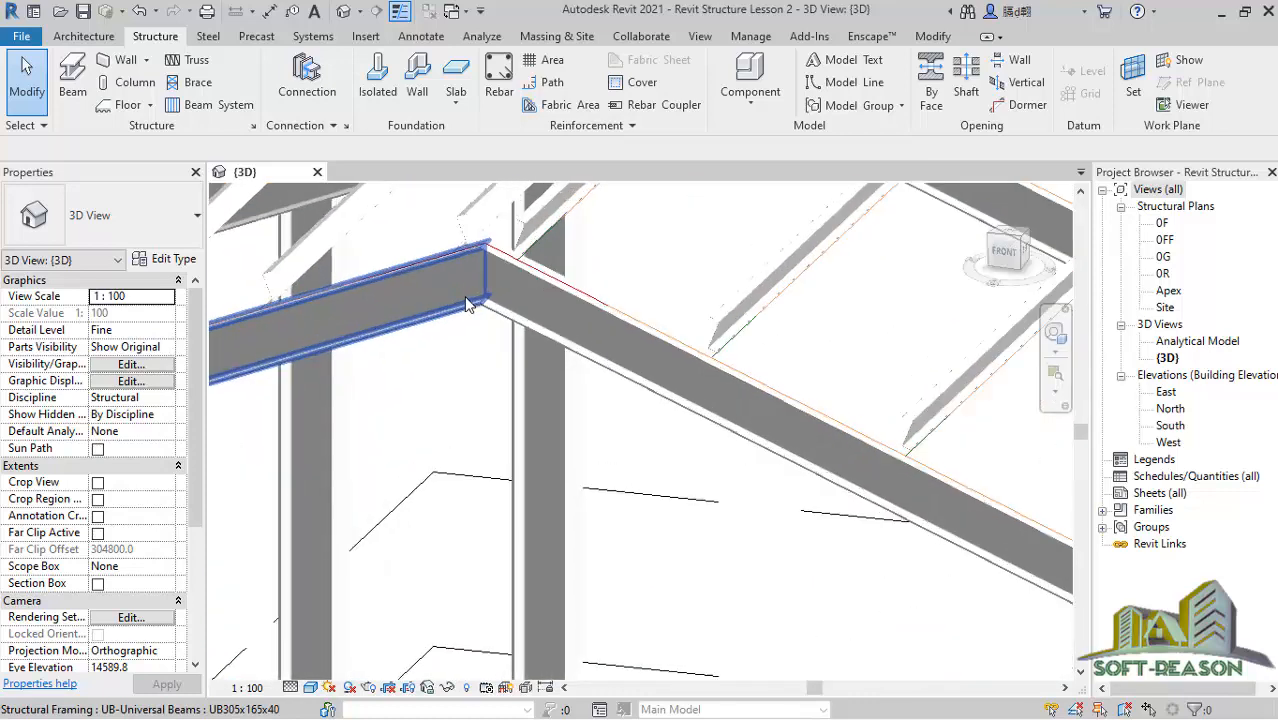
{"action": "scroll", "coordinate": [468, 298], "scroll_direction": "up", "scroll_amount": 1}
{"action": "scroll", "coordinate": [474, 303], "scroll_direction": "down", "scroll_amount": 2}
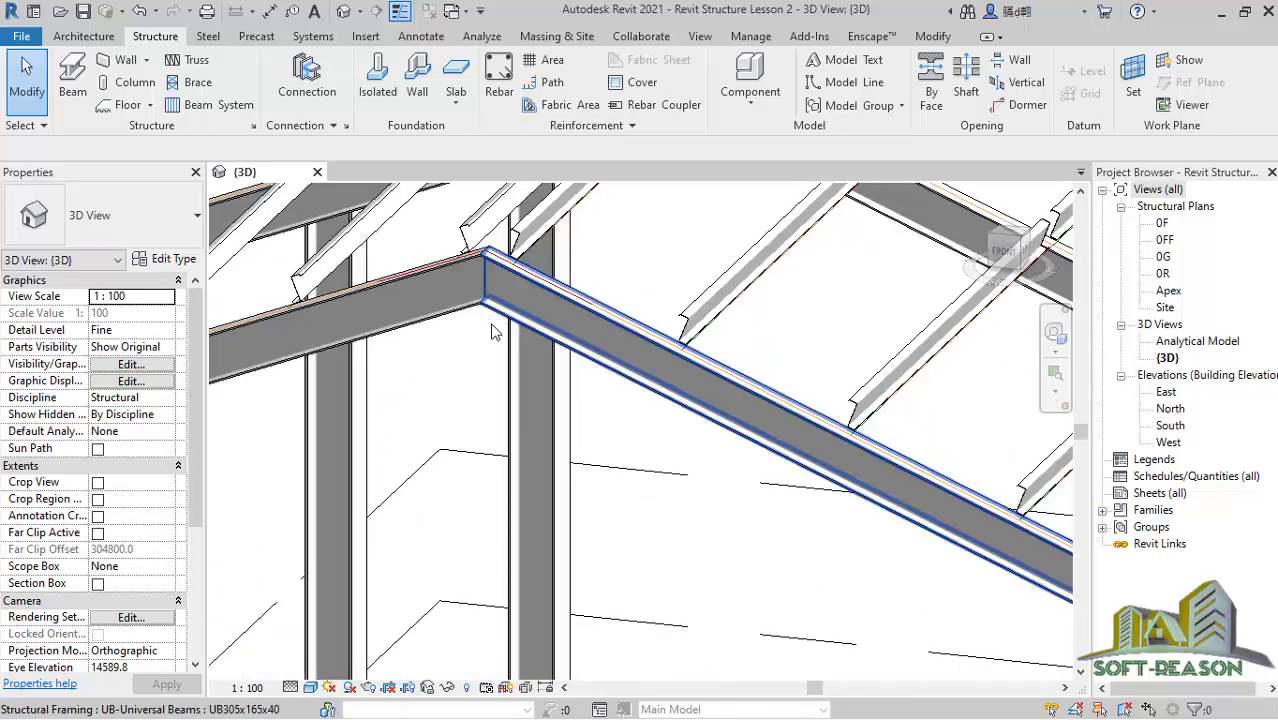
{"action": "left_click", "coordinate": [316, 90]}
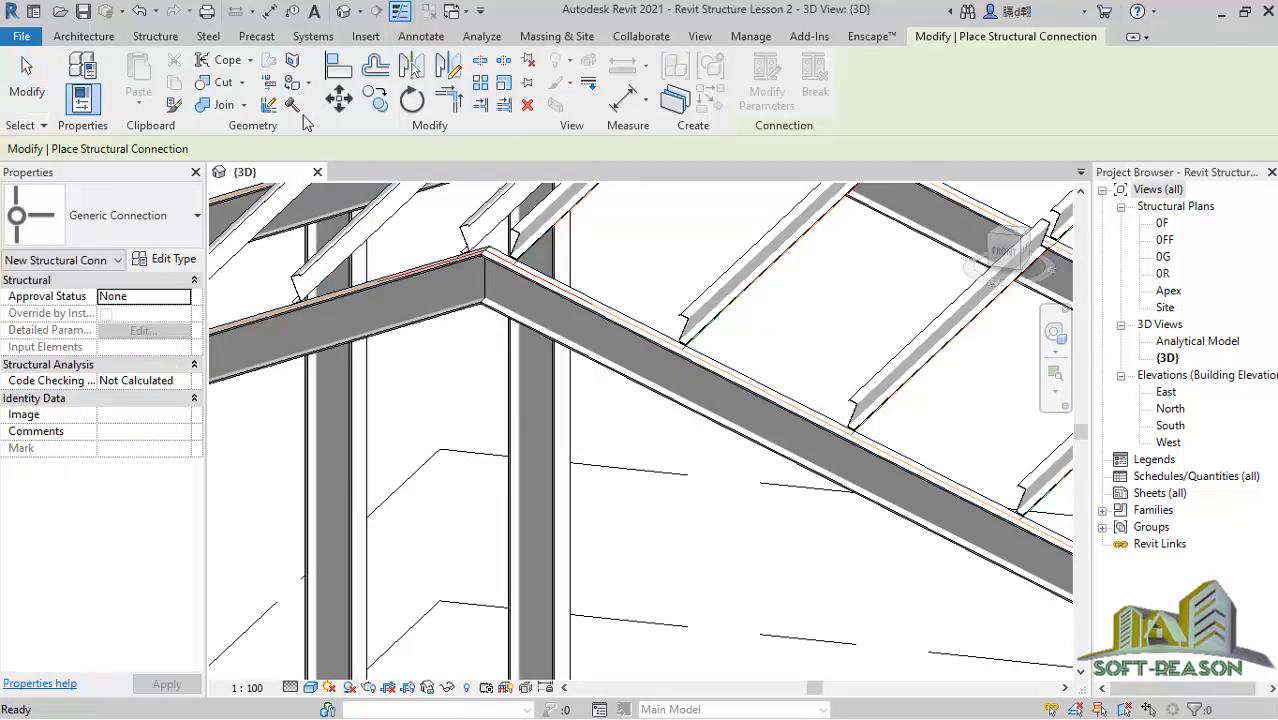
{"action": "left_click", "coordinate": [447, 337]}
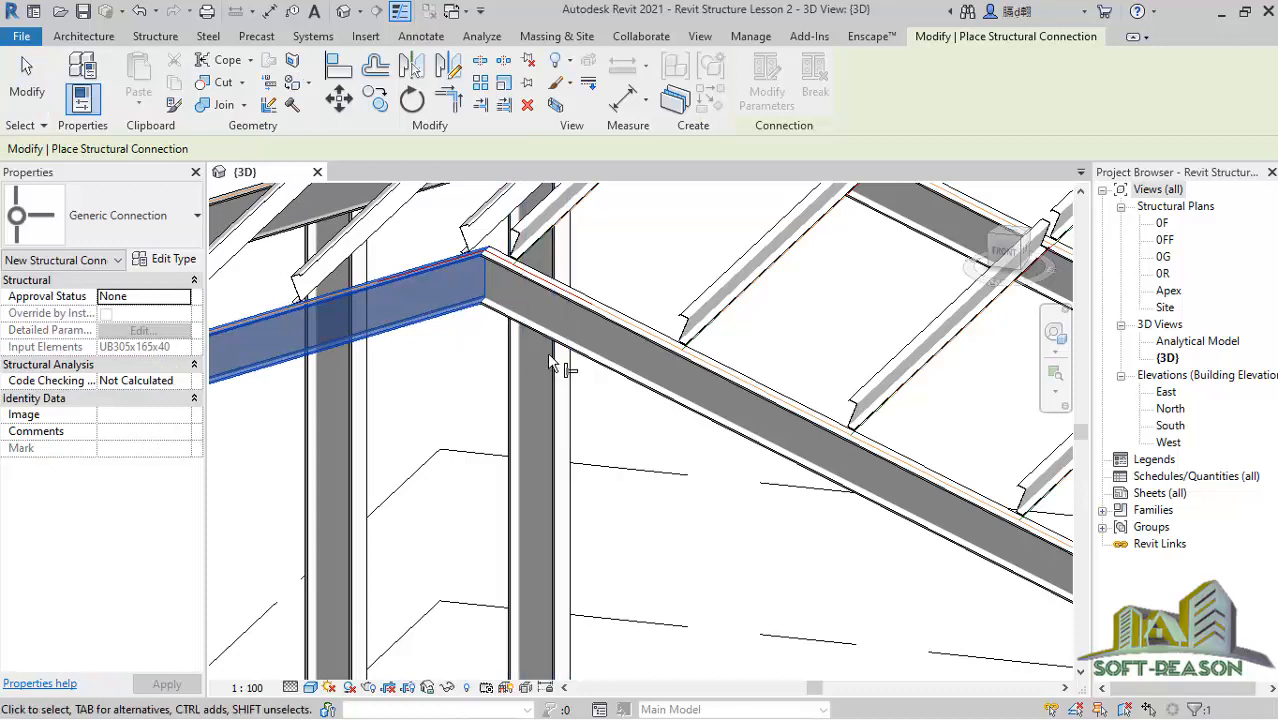
{"action": "left_click", "coordinate": [598, 365]}
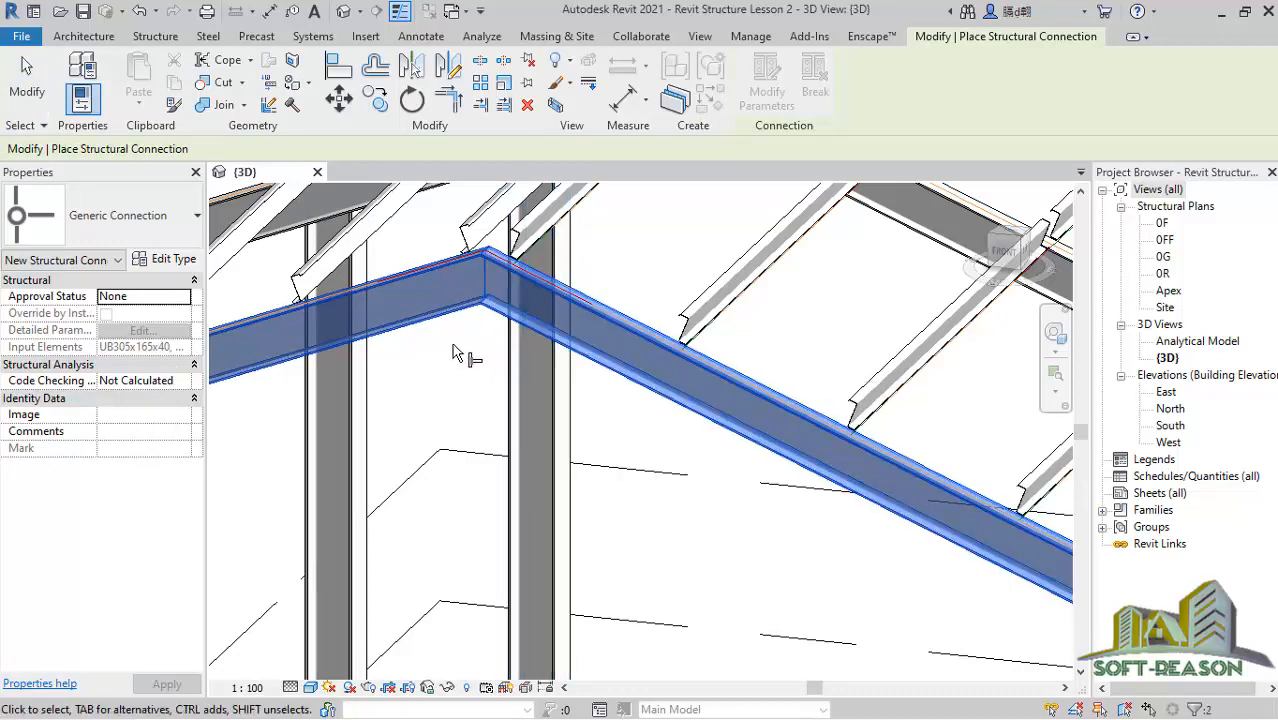
{"action": "right_click", "coordinate": [453, 352]}
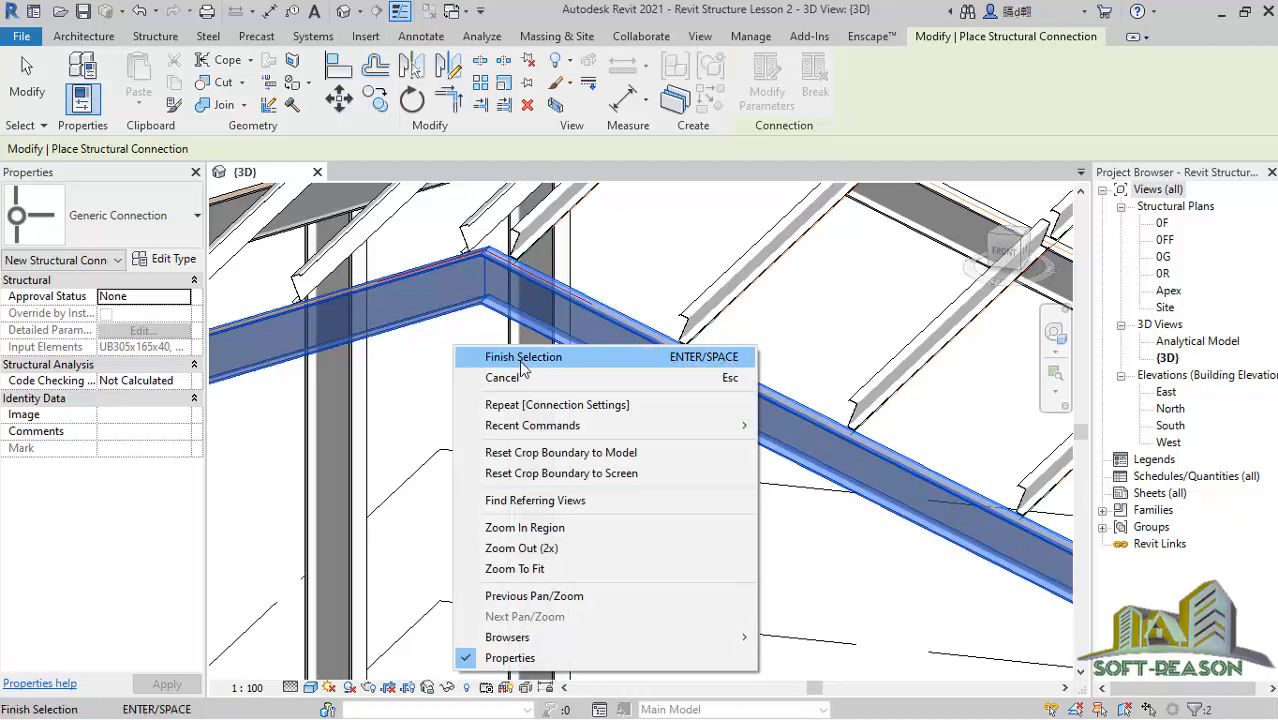
{"action": "left_click", "coordinate": [521, 357]}
Change the new rafter connection's type to Apex haunch and clear the selection.
{"action": "scroll", "coordinate": [482, 276], "scroll_direction": "up", "scroll_amount": 3}
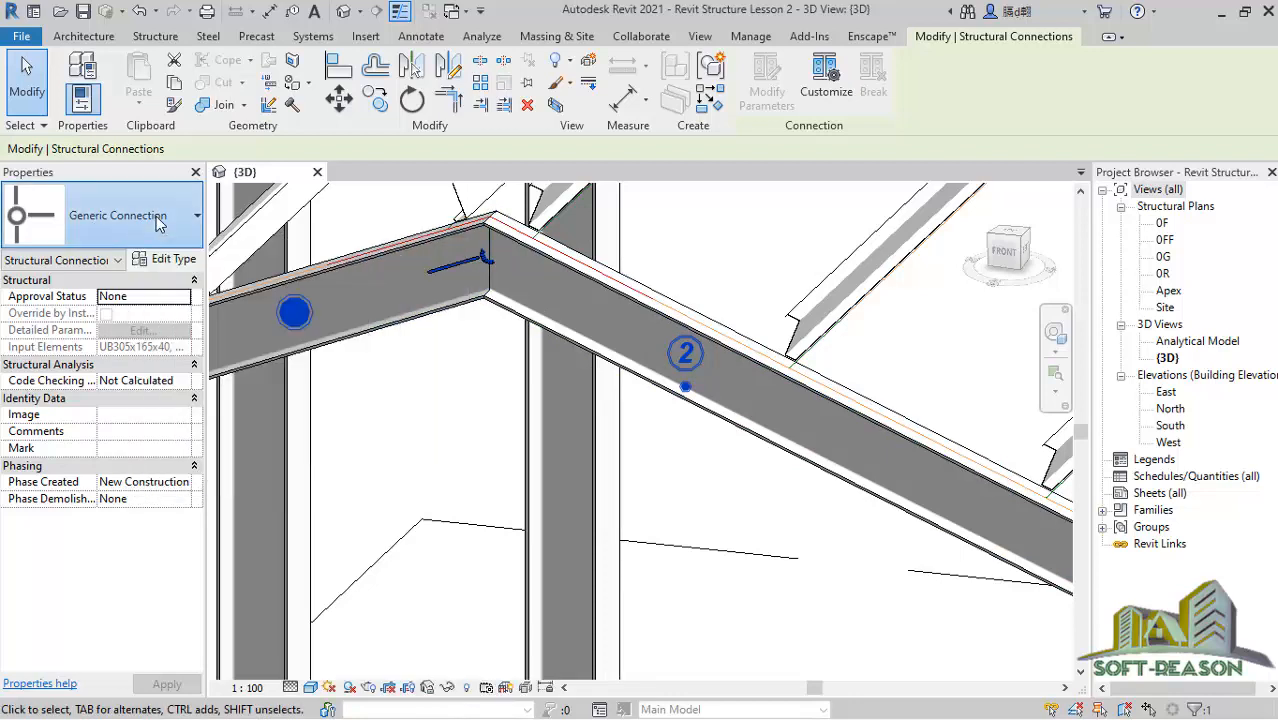
{"action": "left_click", "coordinate": [140, 233]}
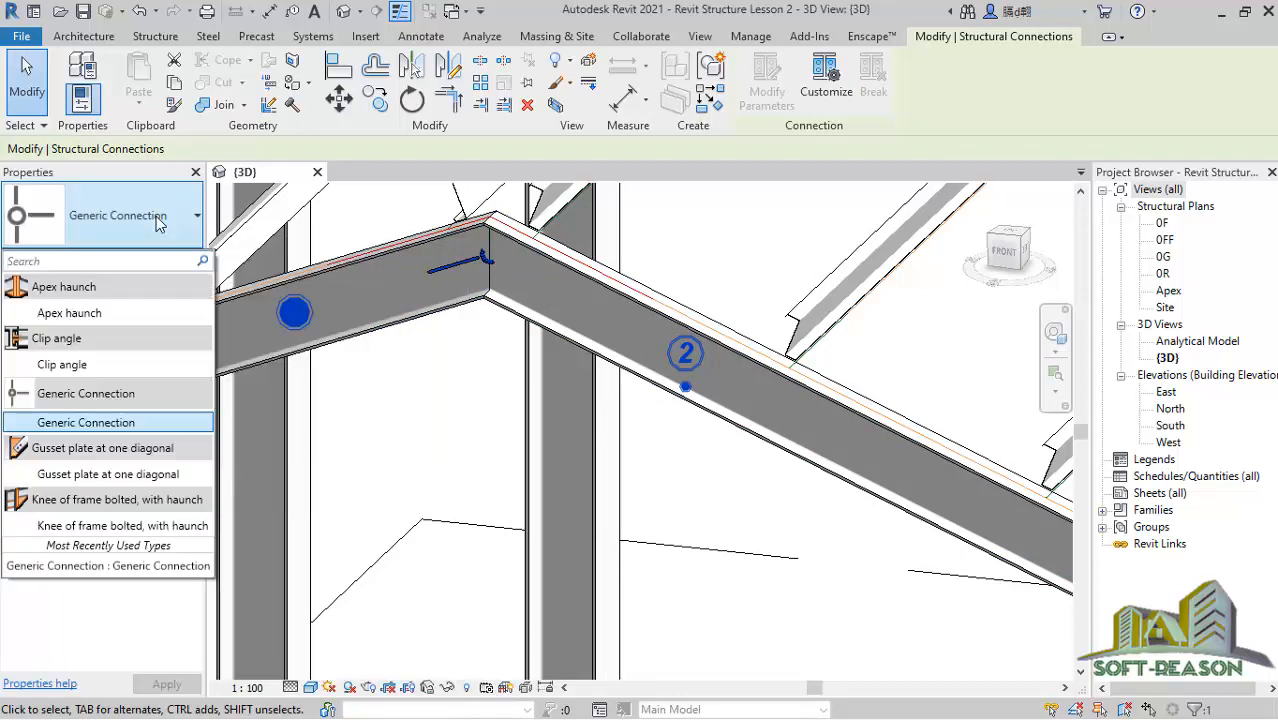
{"action": "left_click", "coordinate": [78, 314]}
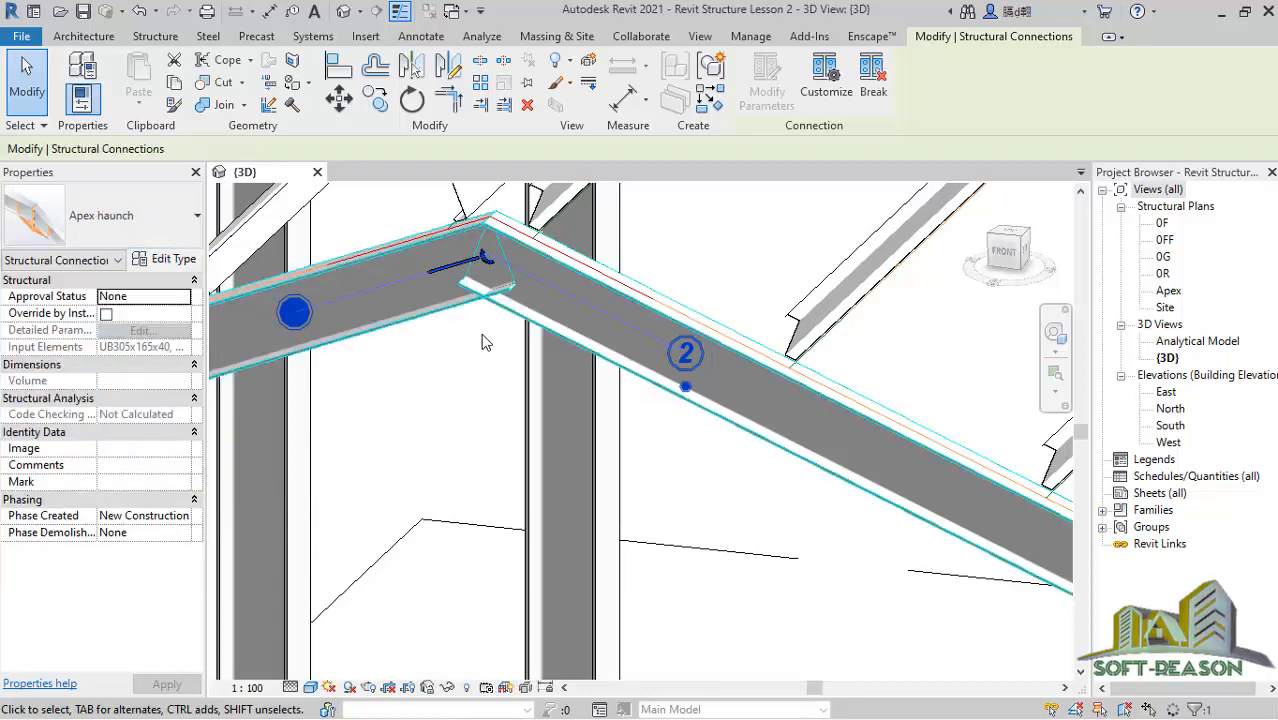
{"action": "scroll", "coordinate": [472, 290], "scroll_direction": "up", "scroll_amount": 5}
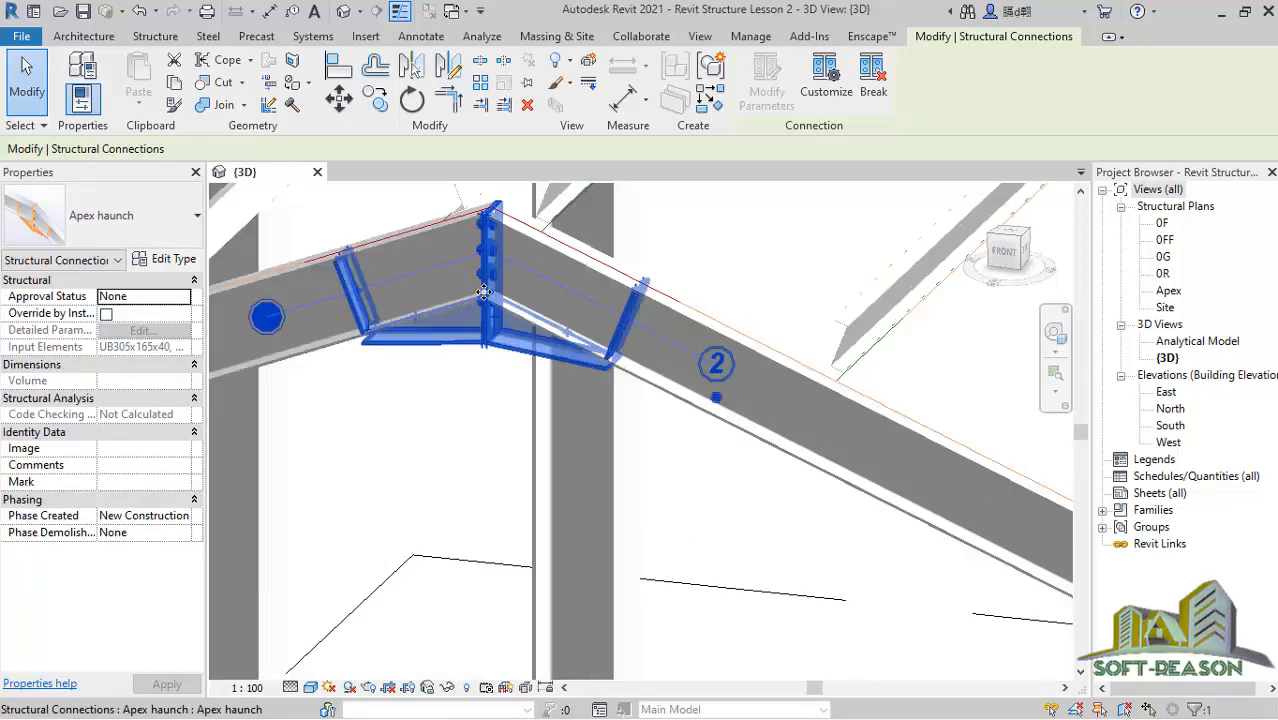
{"action": "key", "text": "Escape"}
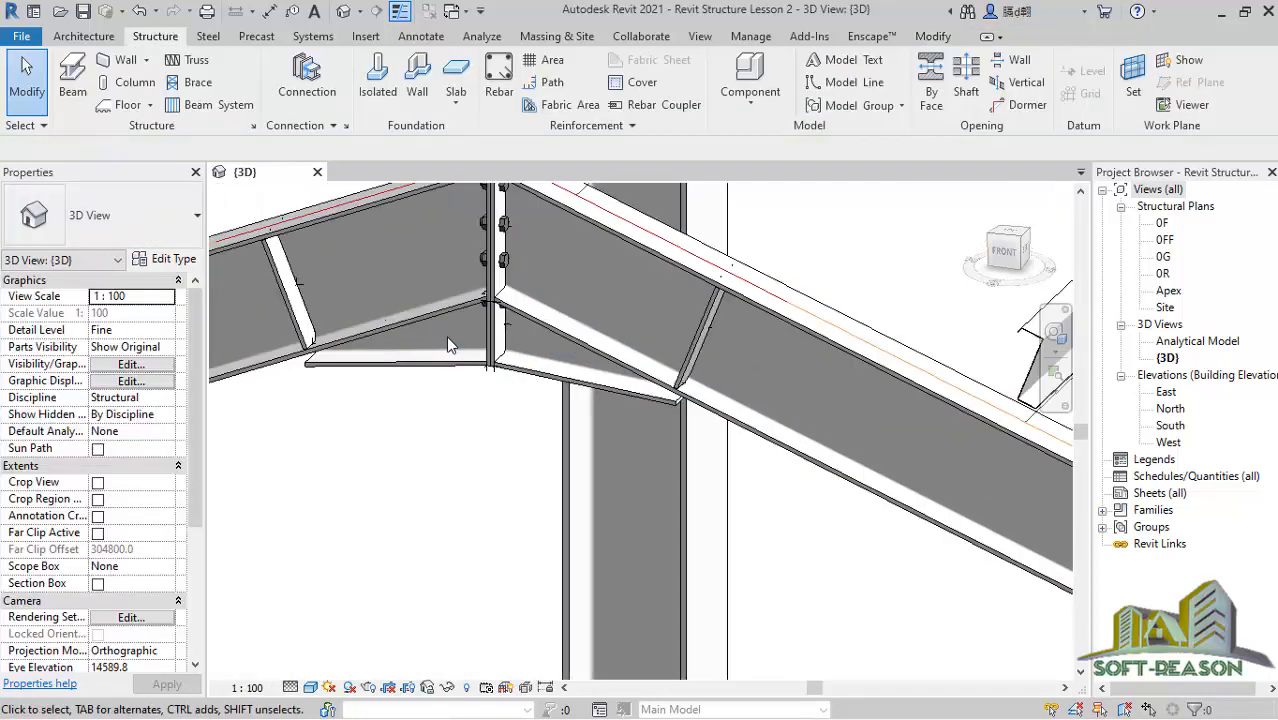
Select the apex haunch connection, enable its override by instance and open its detailed parameters.
{"action": "middle_click_drag", "start_coordinate": [447, 333], "coordinate": [671, 466], "text": "shift"}
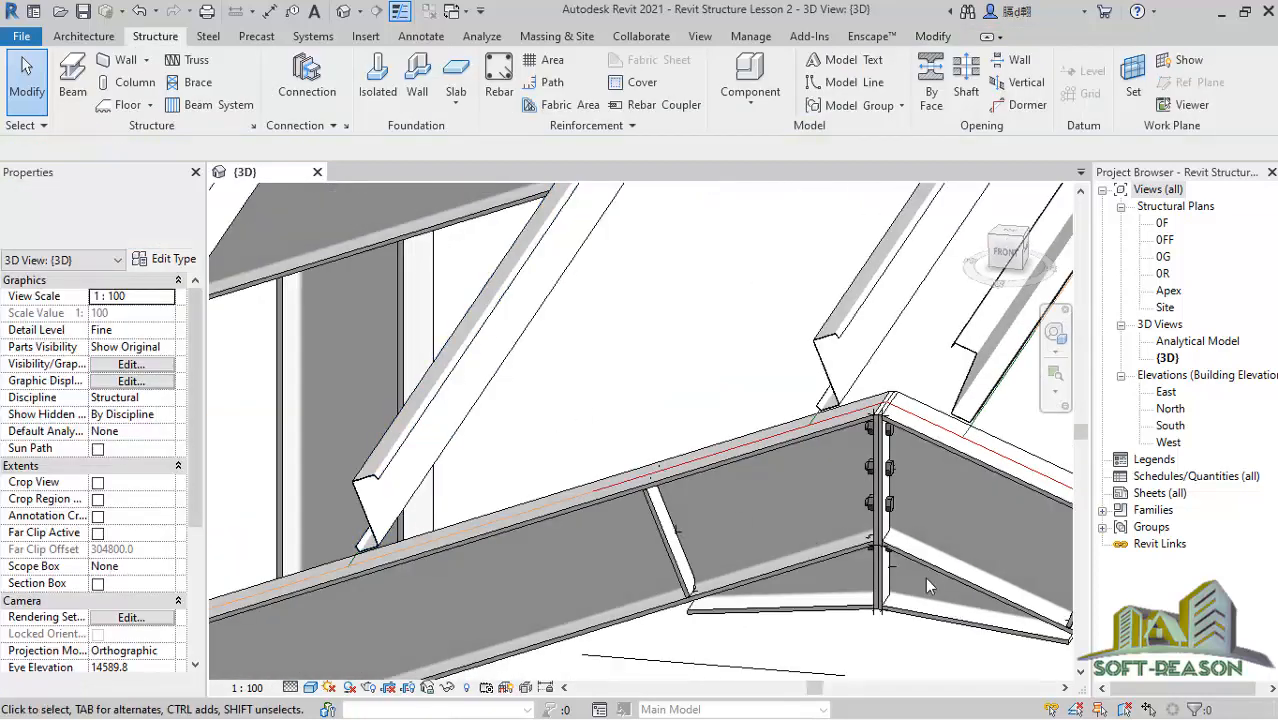
{"action": "scroll", "coordinate": [726, 418], "scroll_direction": "up", "scroll_amount": 2}
{"action": "middle_click_drag", "start_coordinate": [726, 418], "coordinate": [710, 490], "text": "shift"}
{"action": "left_click", "coordinate": [704, 518]}
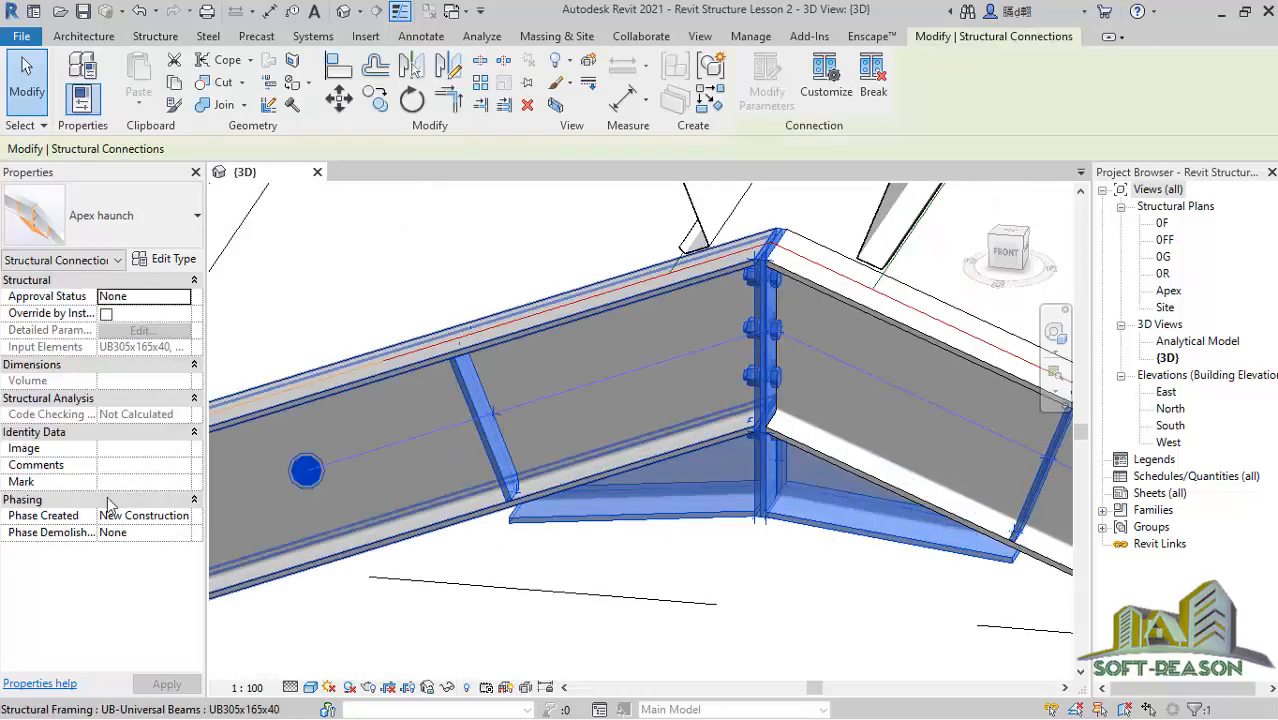
{"action": "left_click", "coordinate": [106, 314]}
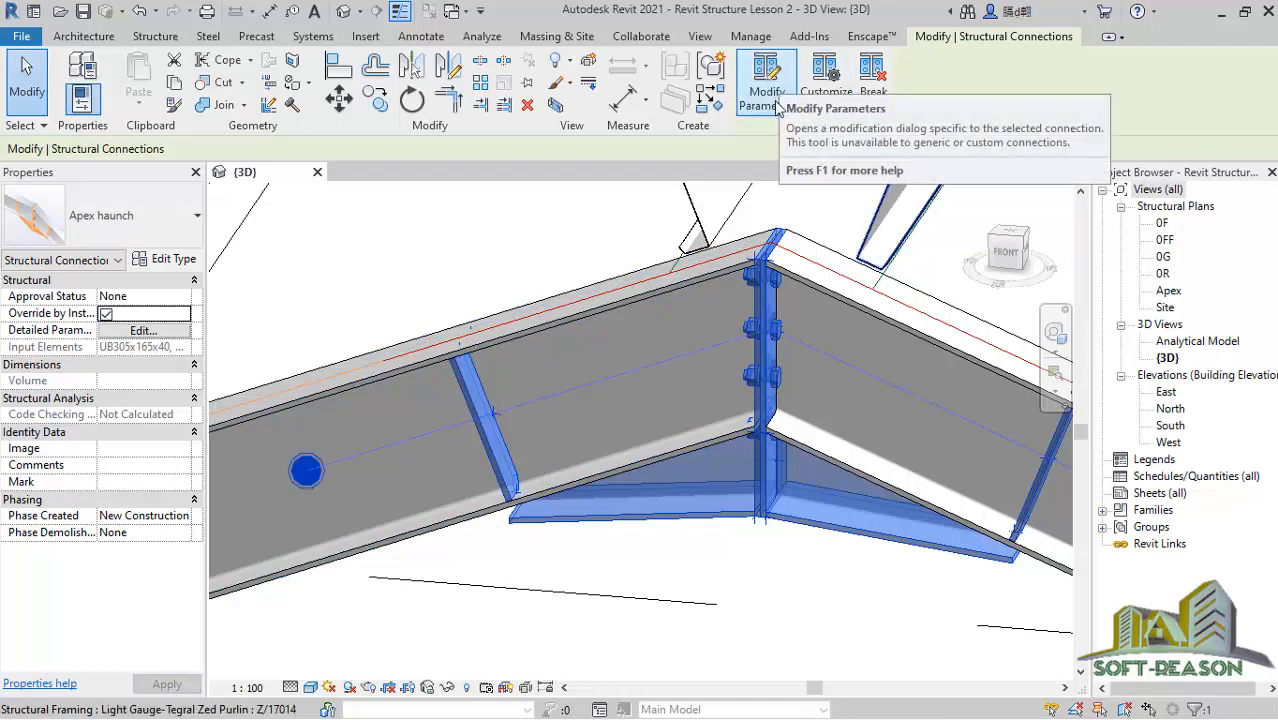
{"action": "left_click", "coordinate": [768, 92]}
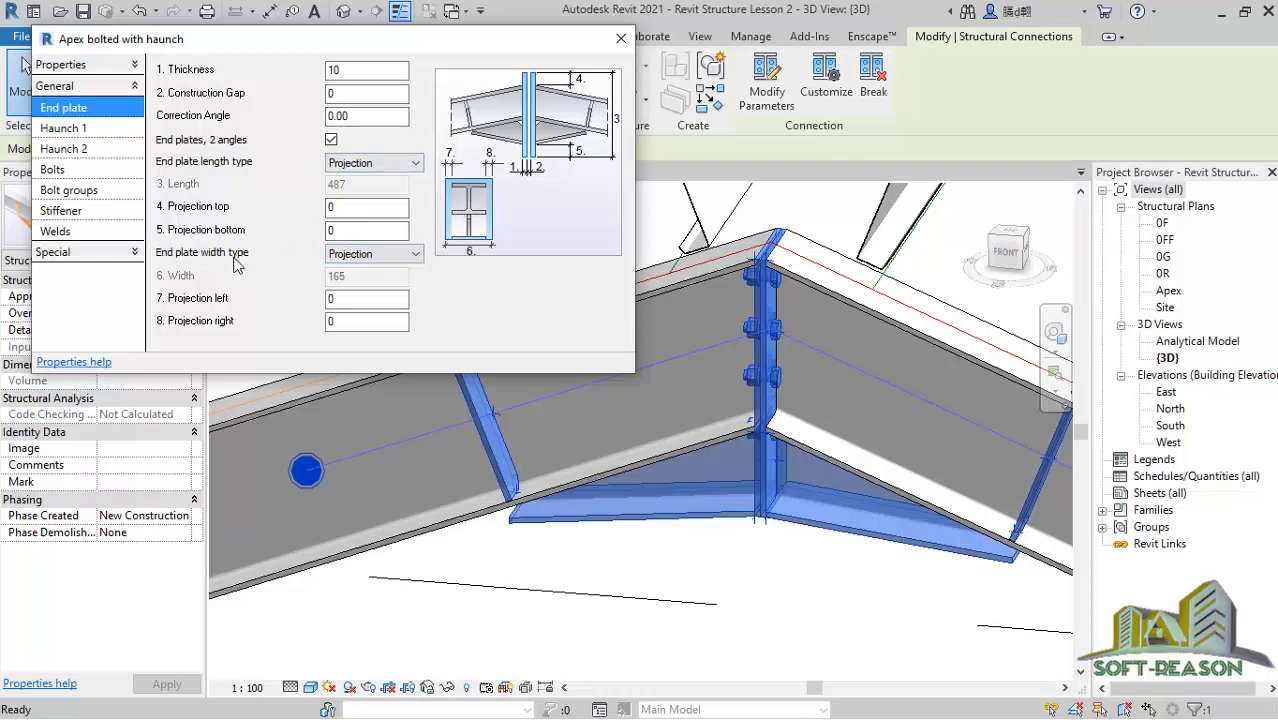
Remove both stiffeners from the apex haunch by setting Stiffener 1 and Stiffener 2 to none.
{"action": "left_click", "coordinate": [96, 216]}
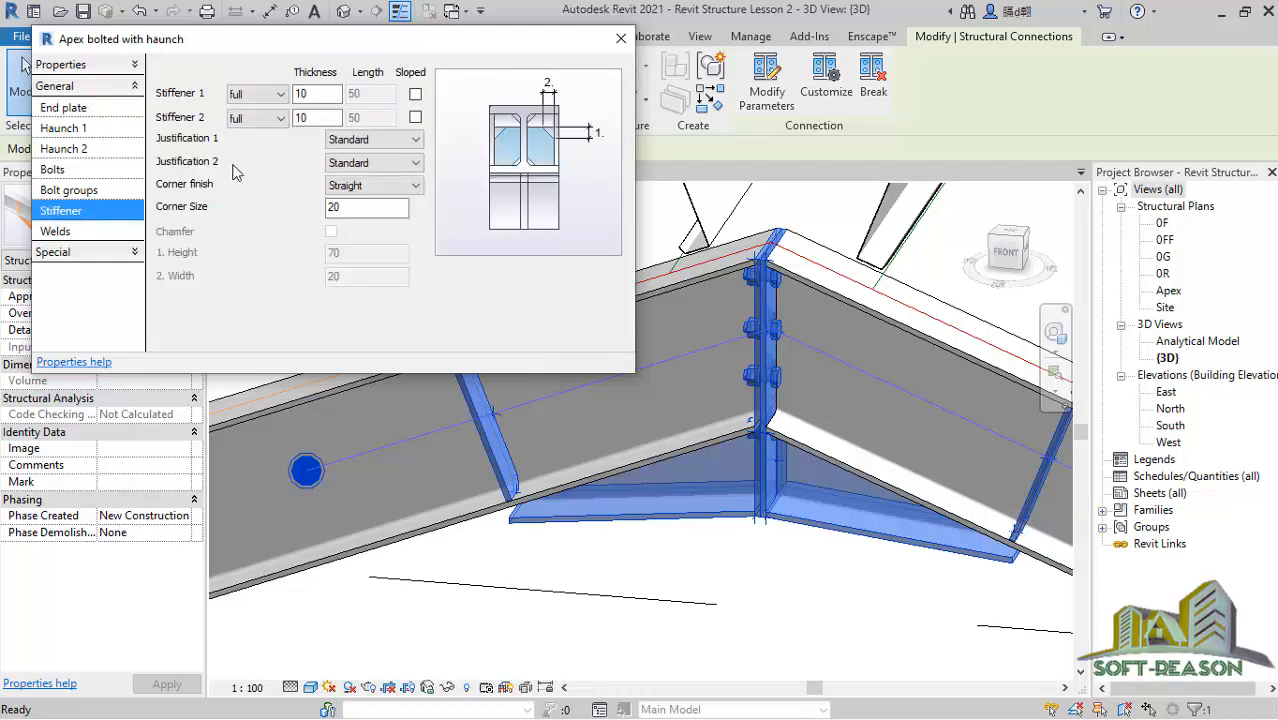
{"action": "left_click", "coordinate": [262, 94]}
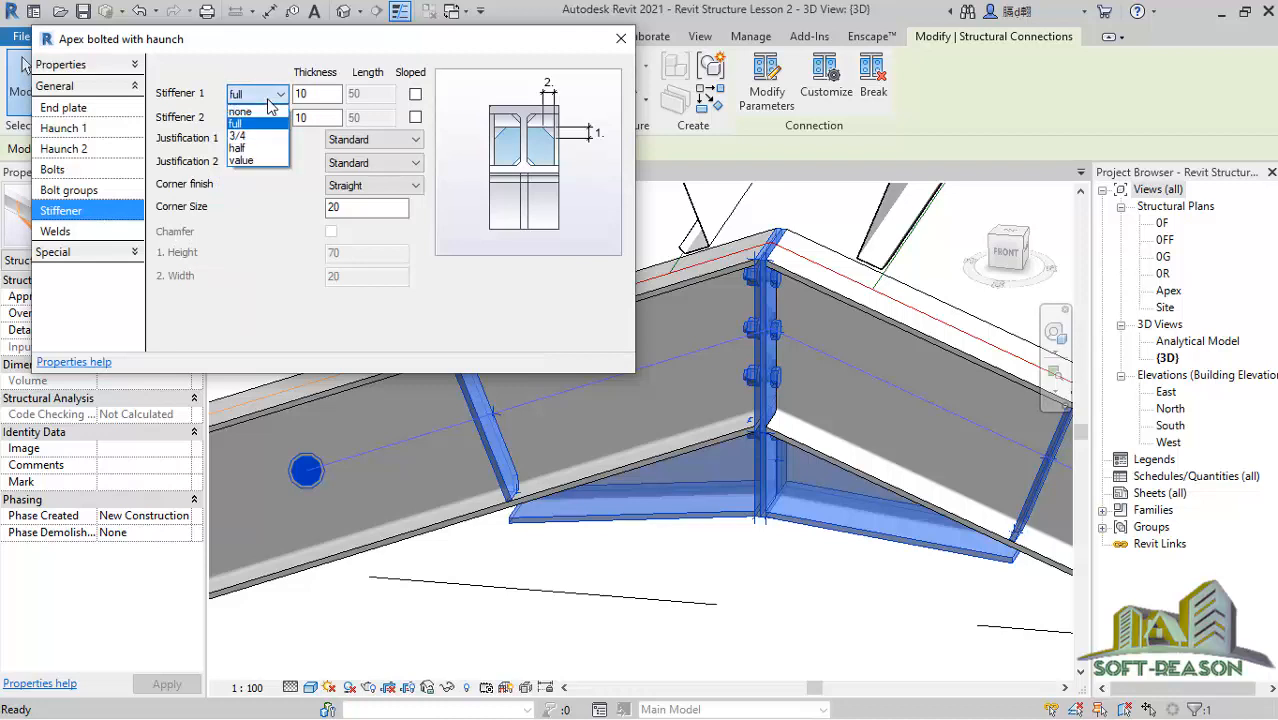
{"action": "left_click", "coordinate": [241, 111]}
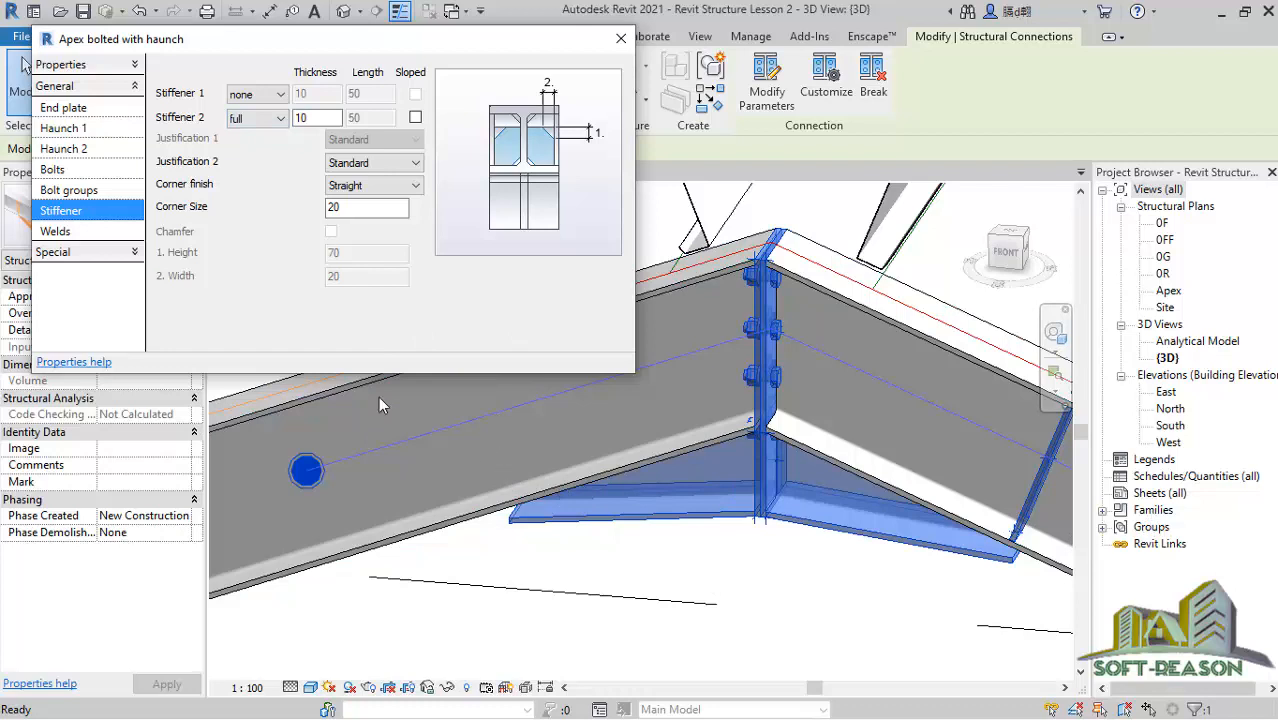
{"action": "left_click", "coordinate": [262, 118]}
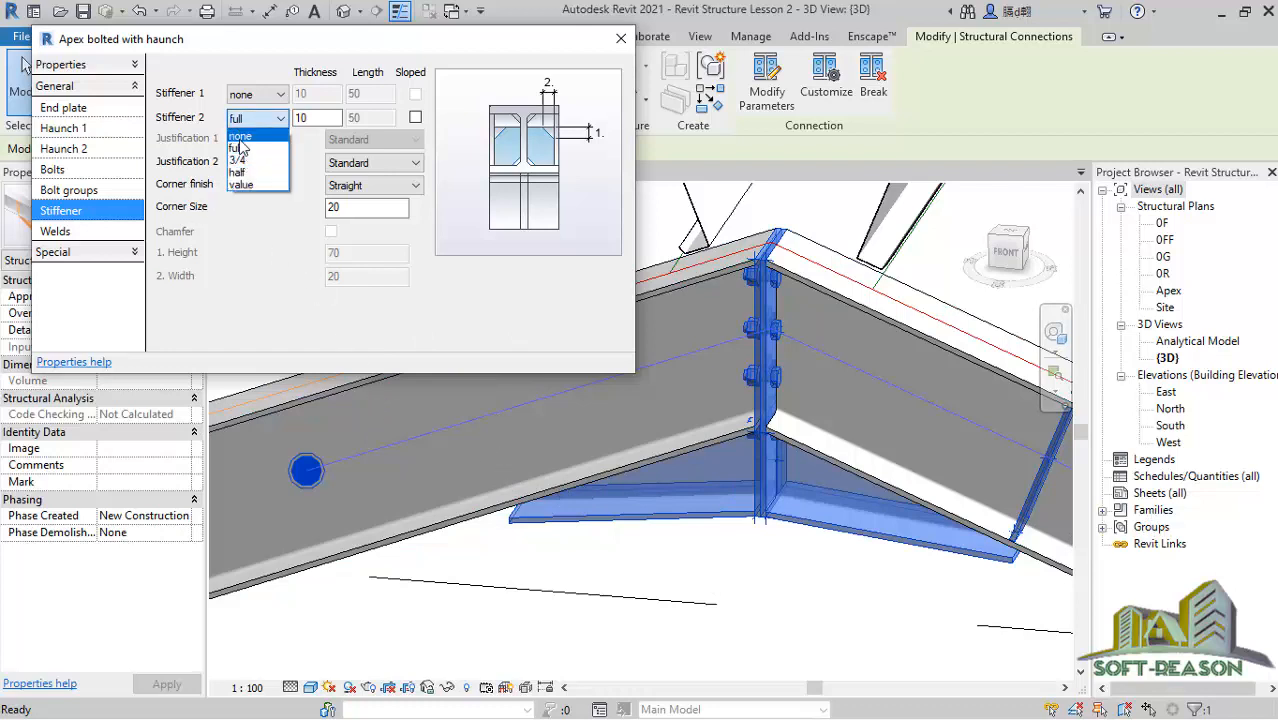
{"action": "left_click", "coordinate": [242, 135]}
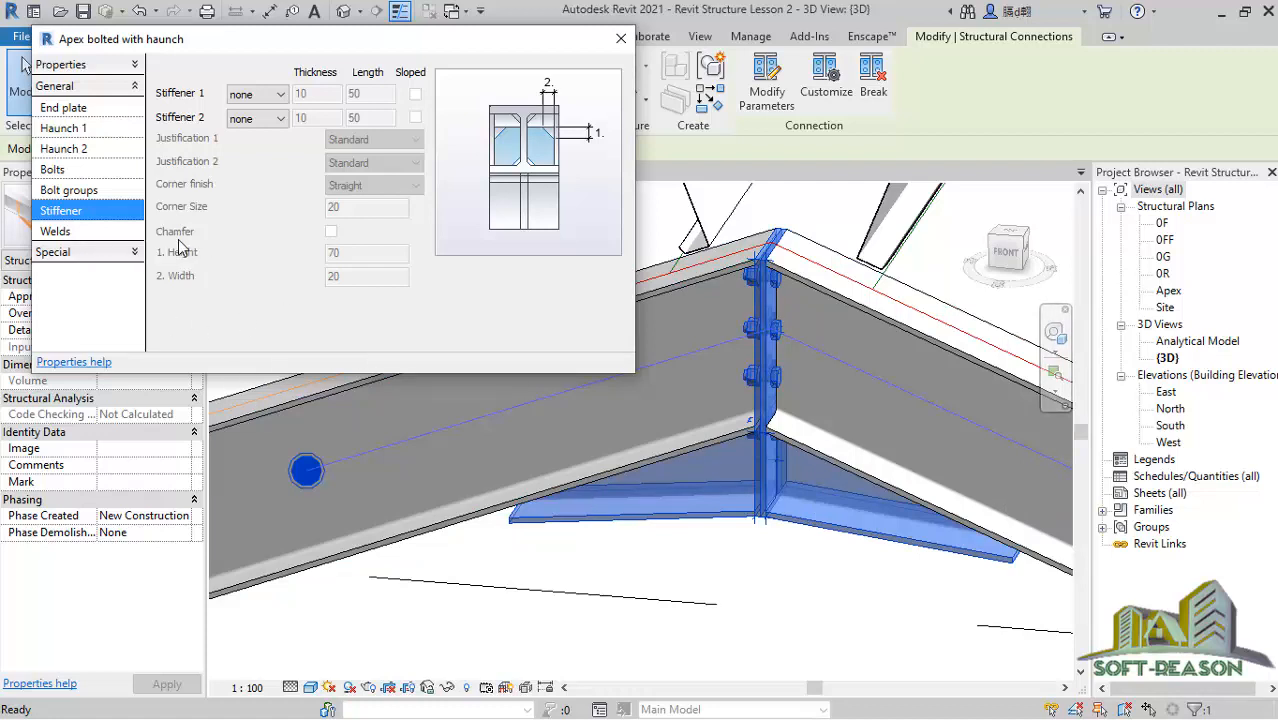
Set the intermediate distance of bolt Group 2 to 150 and check the lower bolts at the haunch.
{"action": "left_click", "coordinate": [86, 190]}
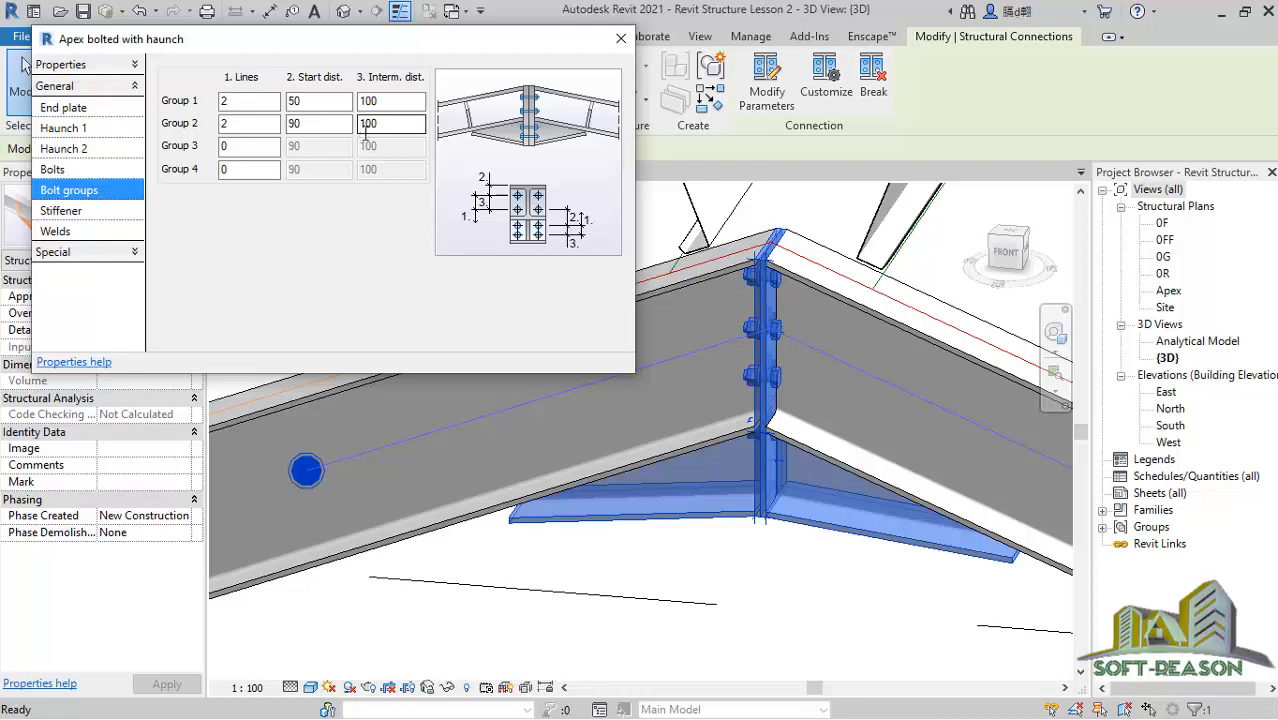
{"action": "scroll", "coordinate": [747, 432], "scroll_direction": "up", "scroll_amount": 3}
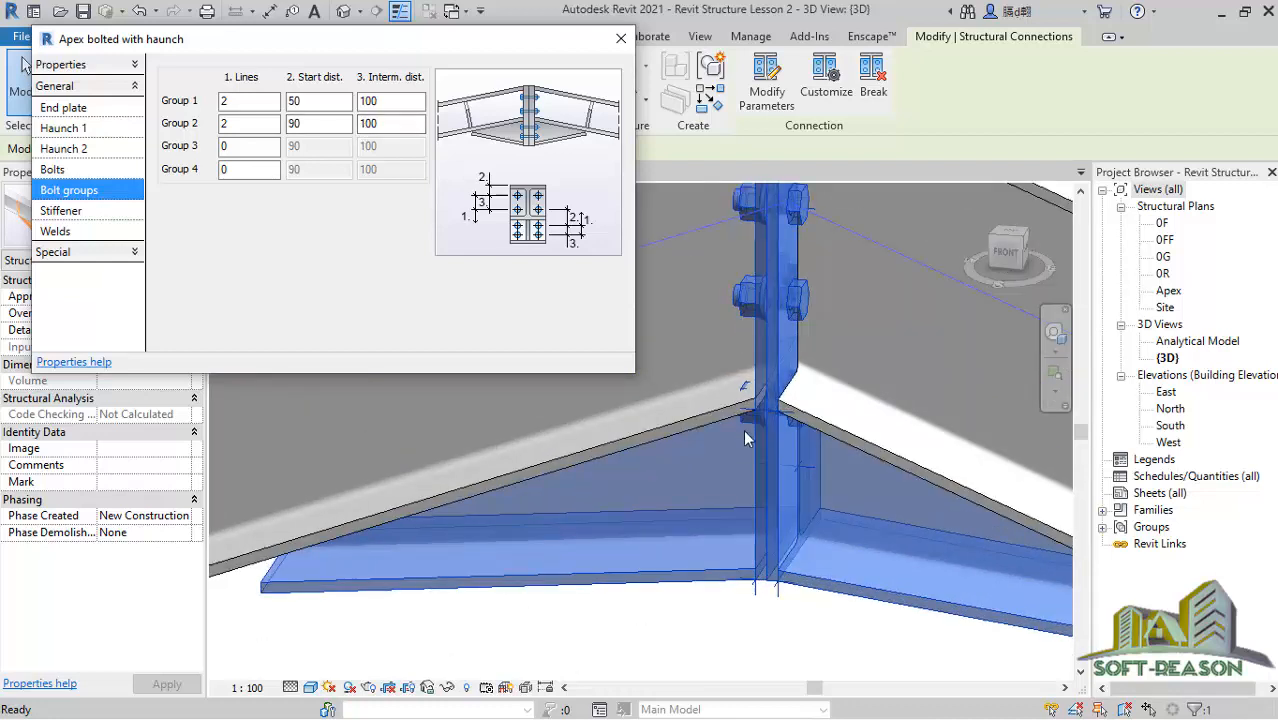
{"action": "scroll", "coordinate": [740, 436], "scroll_direction": "down", "scroll_amount": 1}
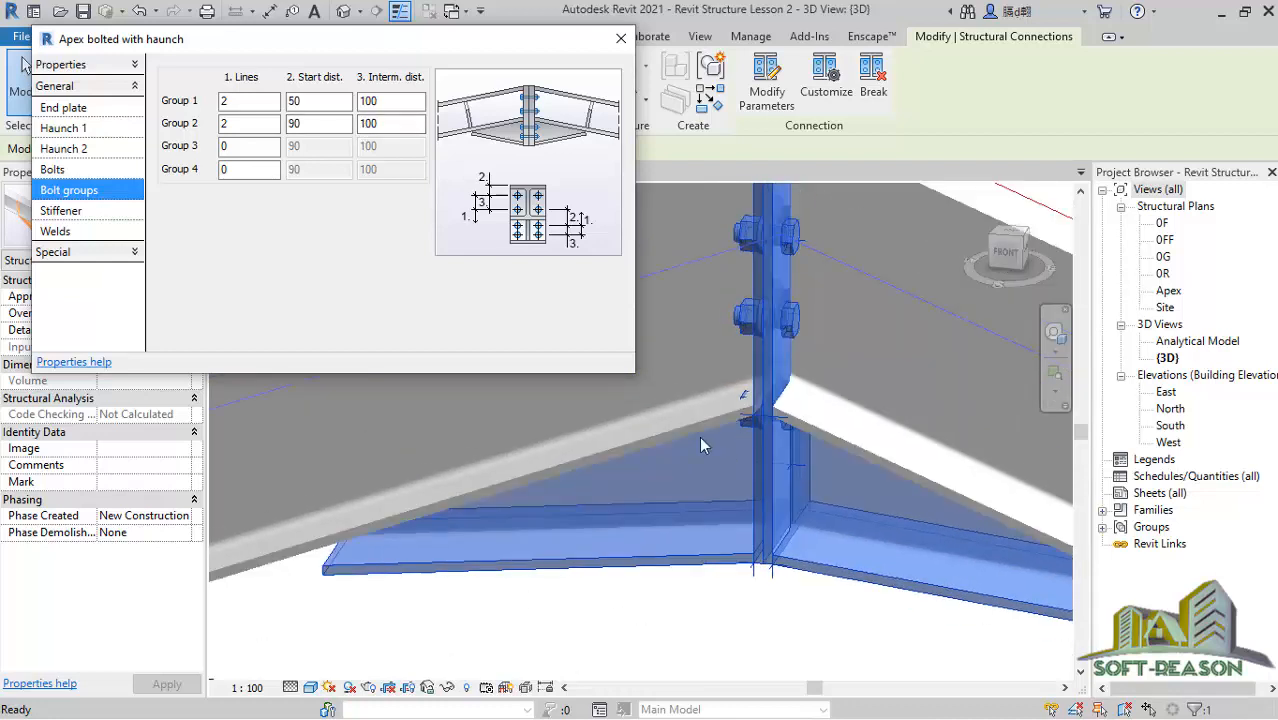
{"action": "double_click", "coordinate": [383, 127]}
{"action": "type", "text": "15"}
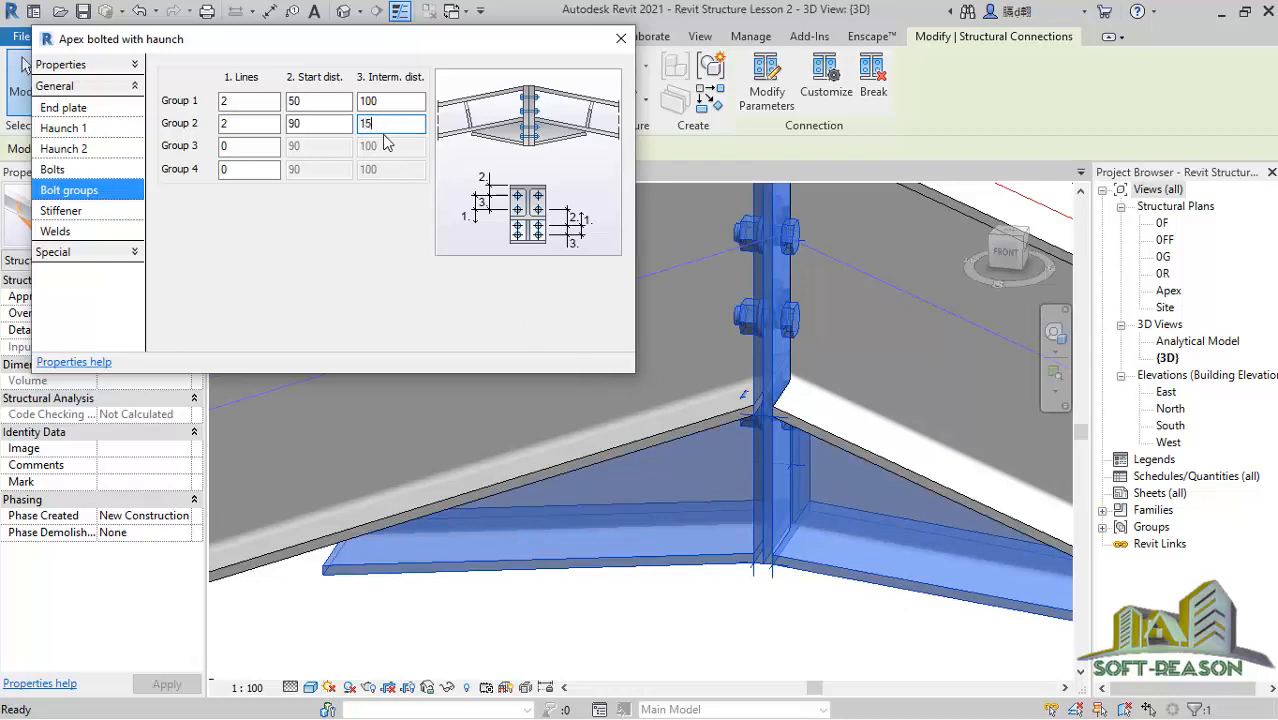
{"action": "type", "text": "0"}
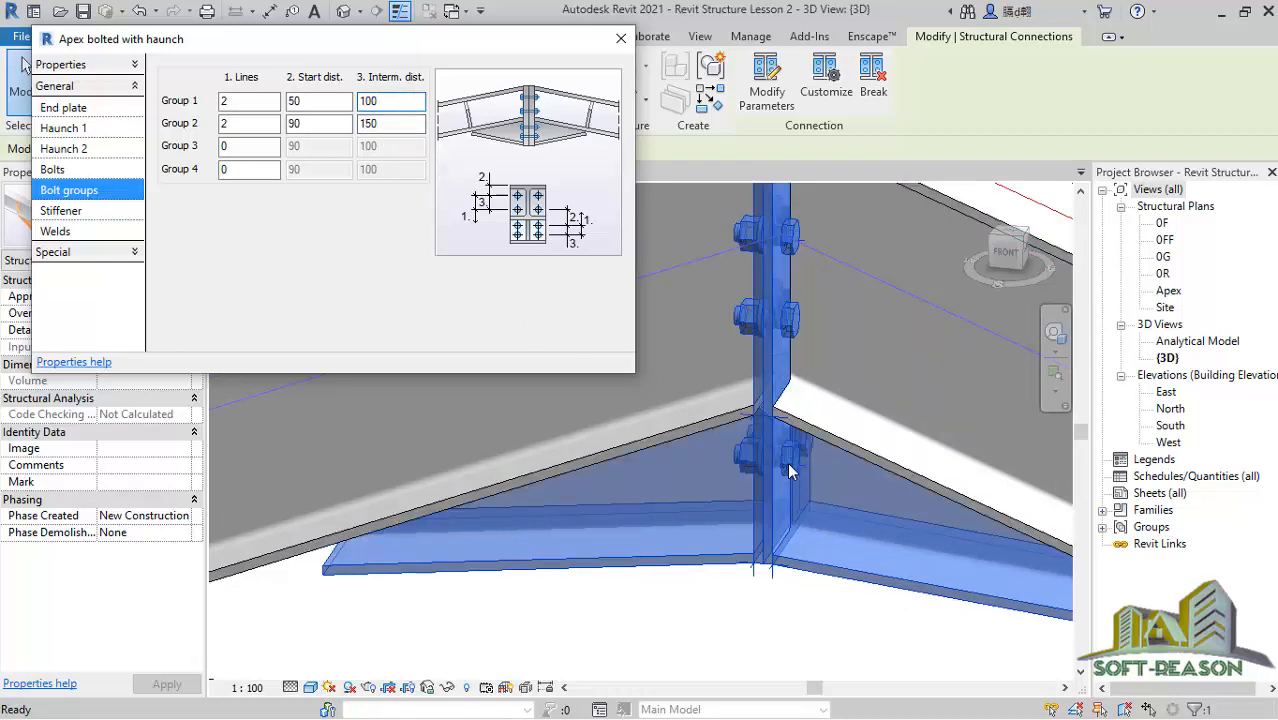
{"action": "scroll", "coordinate": [731, 405], "scroll_direction": "up", "scroll_amount": 1}
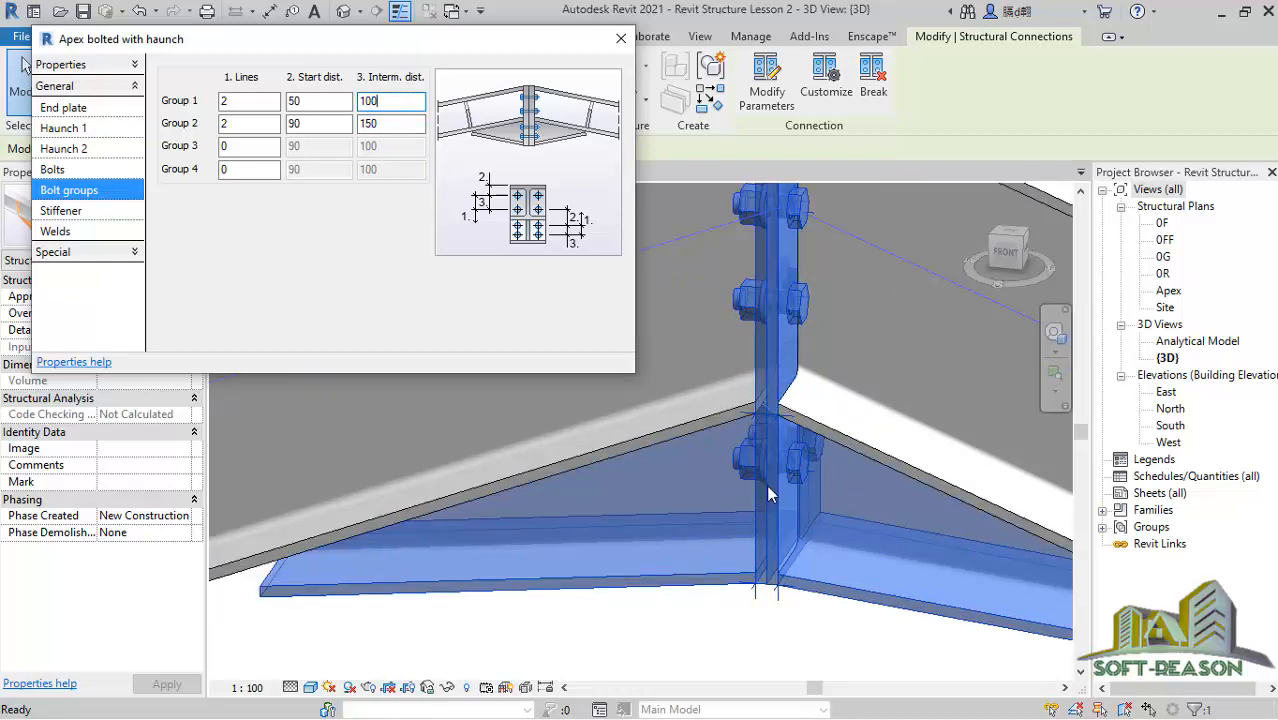
Set the apex haunch's bolt diameter to 1/2 inch and view the whole joint.
{"action": "left_click", "coordinate": [95, 172]}
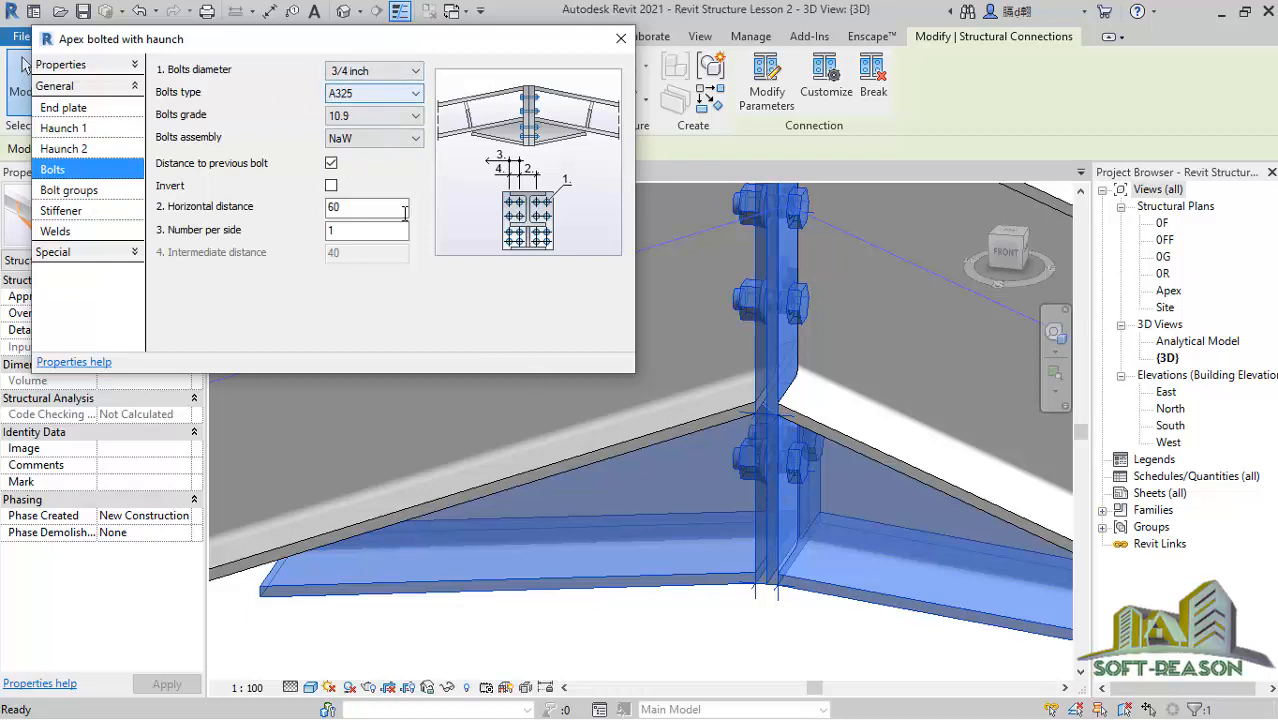
{"action": "left_click", "coordinate": [358, 71]}
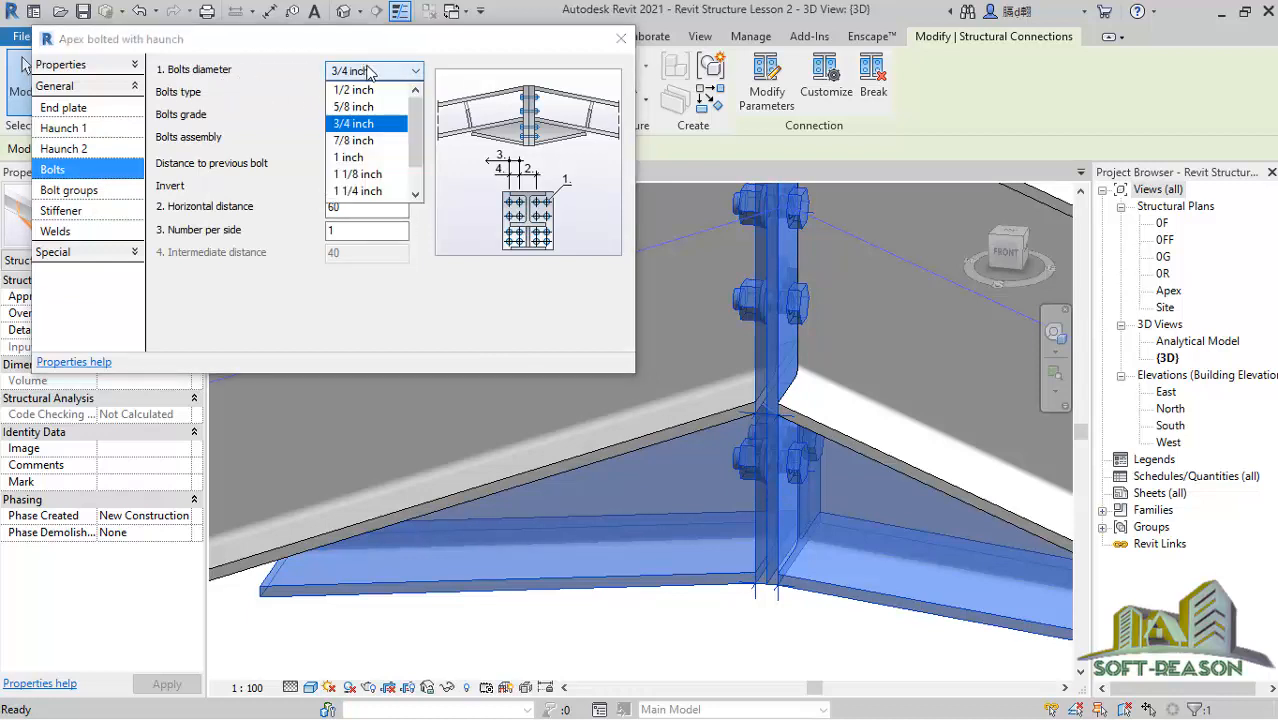
{"action": "left_click", "coordinate": [357, 88]}
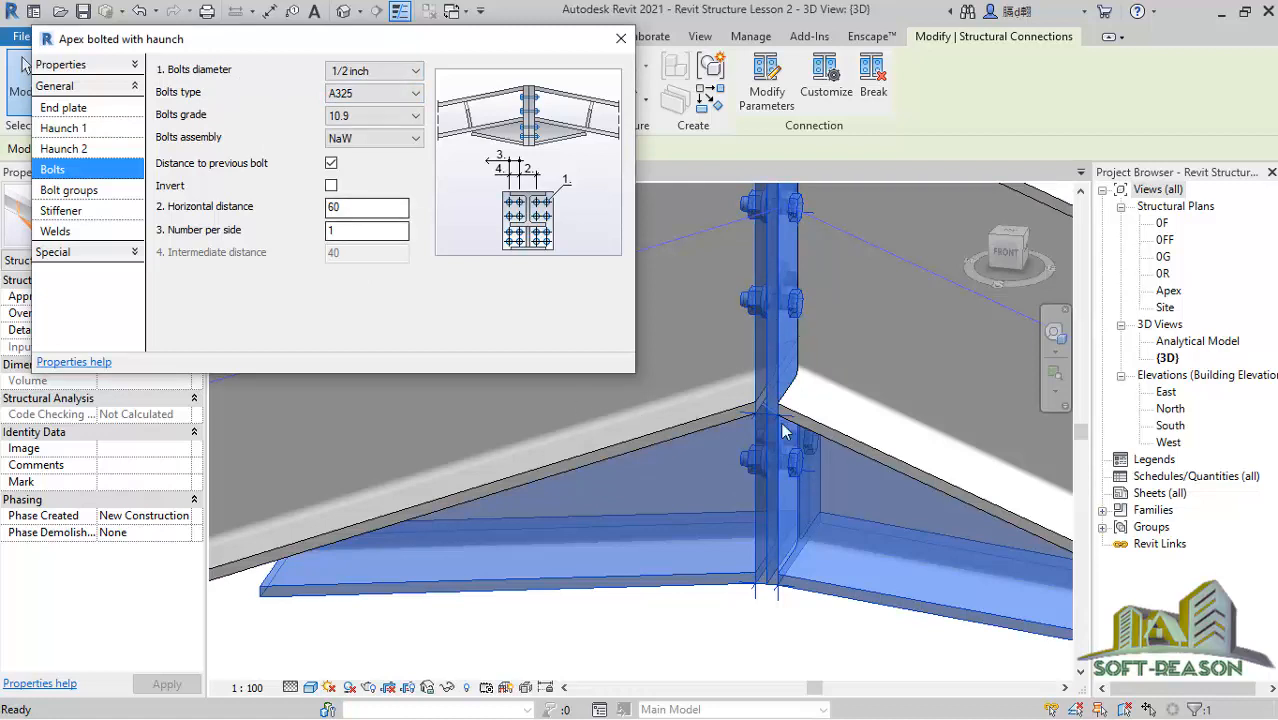
{"action": "middle_click_drag", "start_coordinate": [783, 432], "coordinate": [754, 330], "text": "shift"}
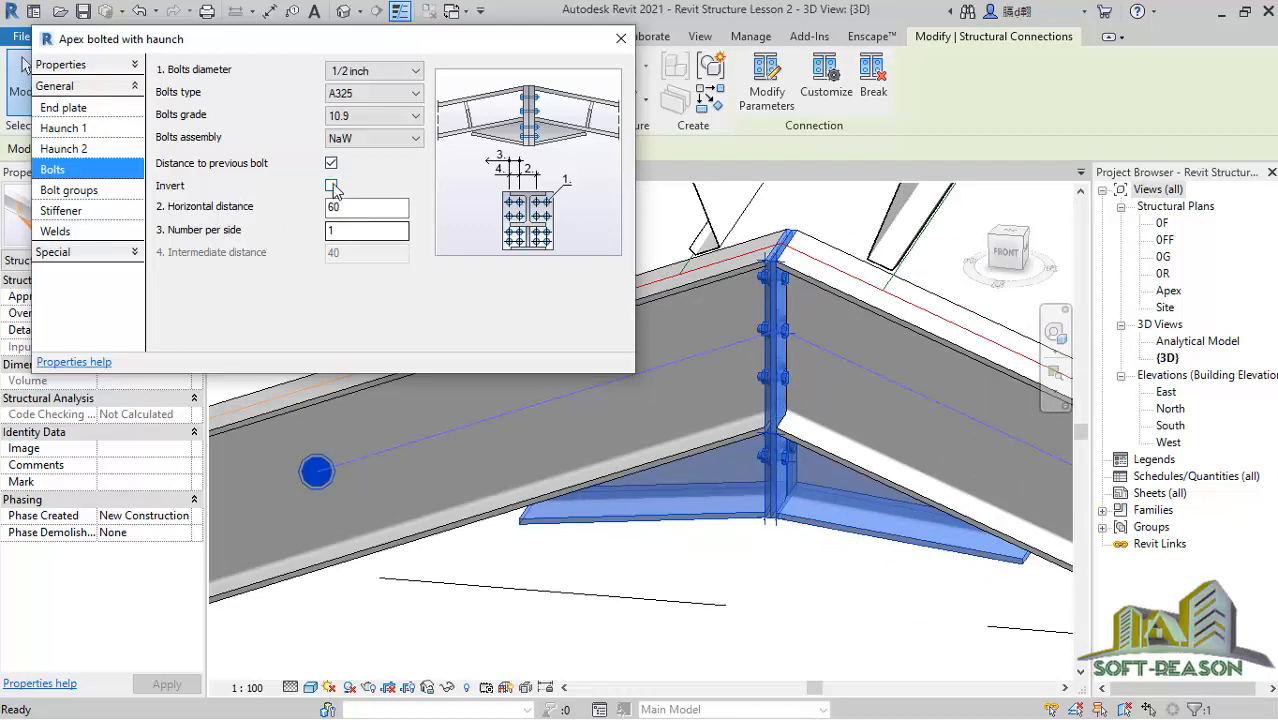
Review the apex haunch's Haunch 1 and Haunch 2 dimensions and close the connection parameters.
{"action": "left_click", "coordinate": [64, 129]}
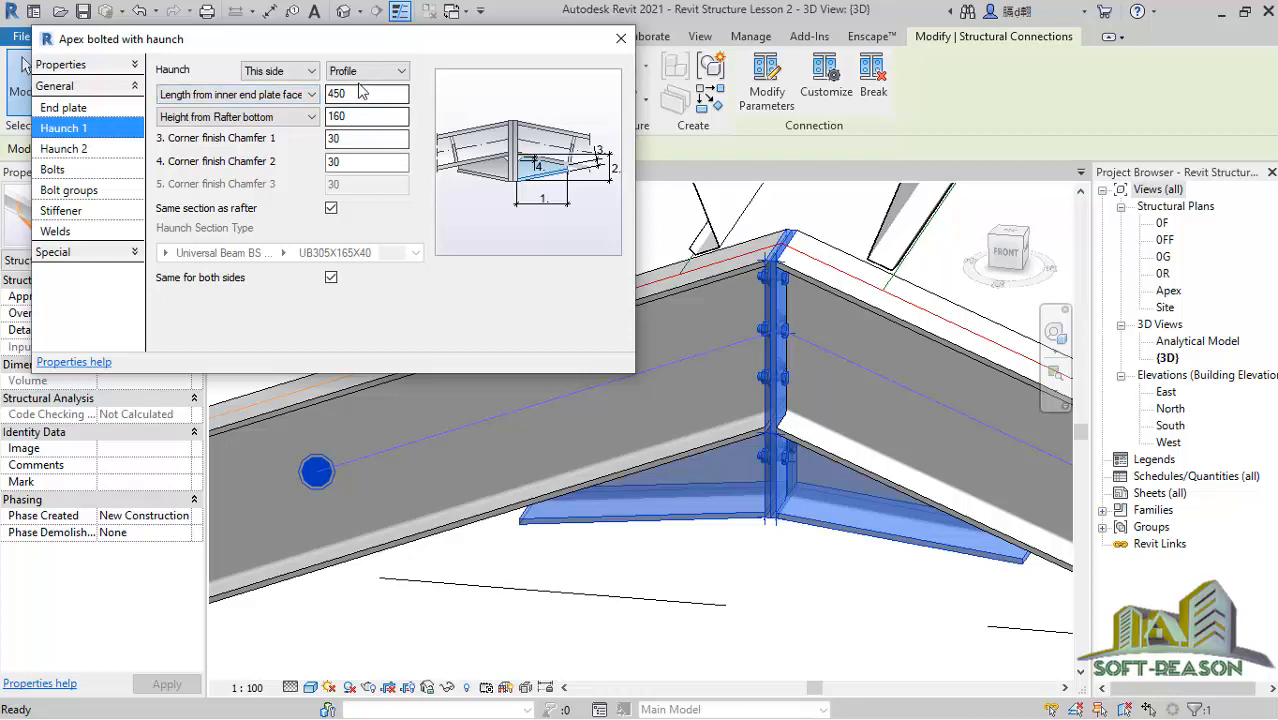
{"action": "left_click", "coordinate": [88, 149]}
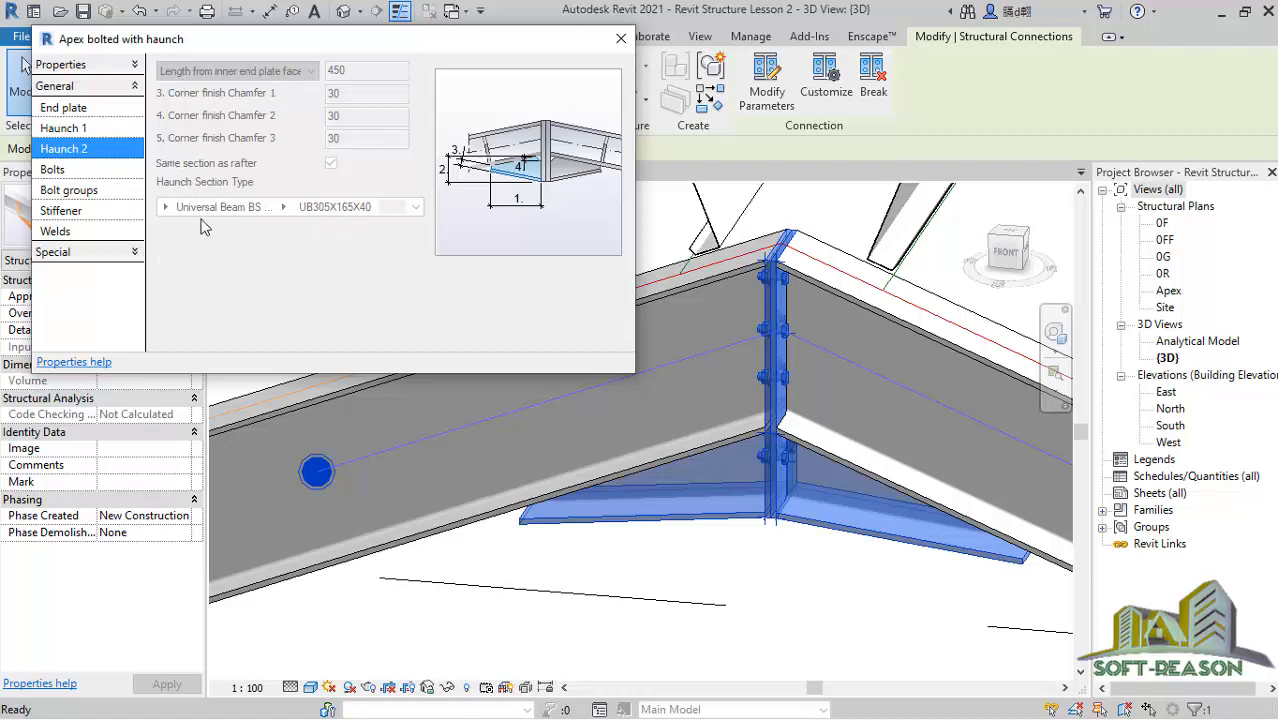
{"action": "scroll", "coordinate": [542, 425], "scroll_direction": "down", "scroll_amount": 2}
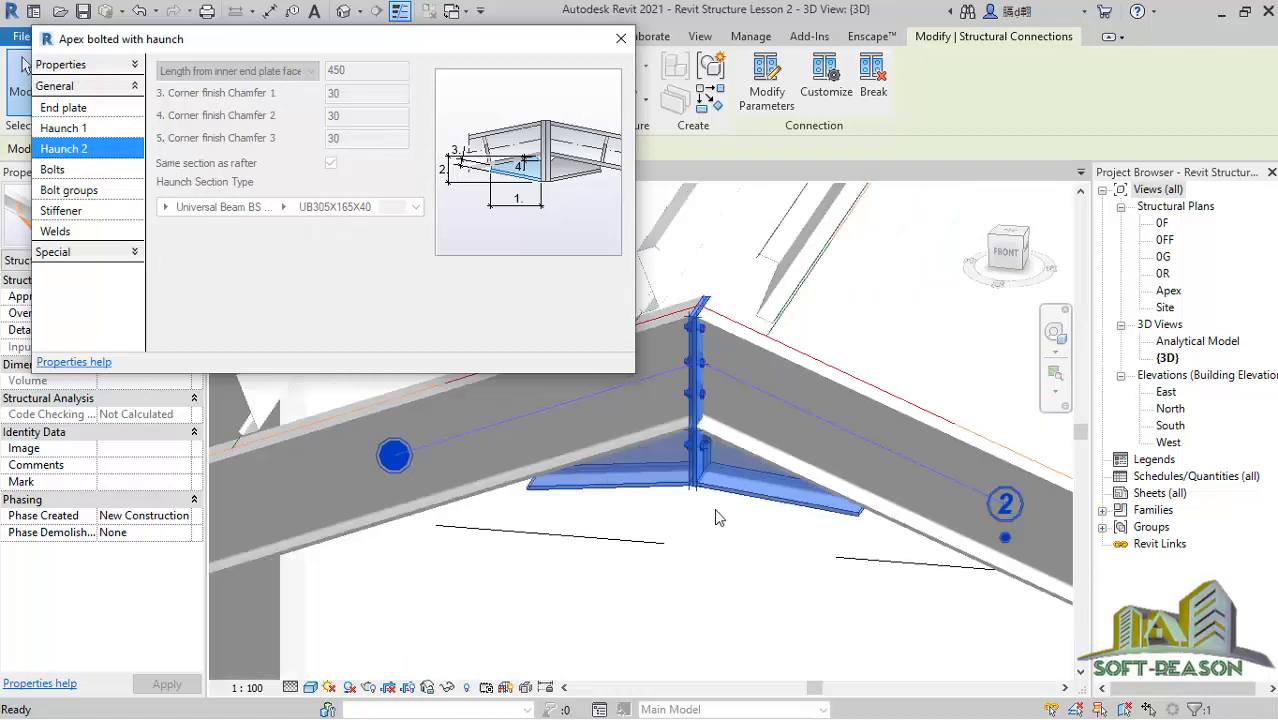
{"action": "scroll", "coordinate": [714, 496], "scroll_direction": "up", "scroll_amount": 4}
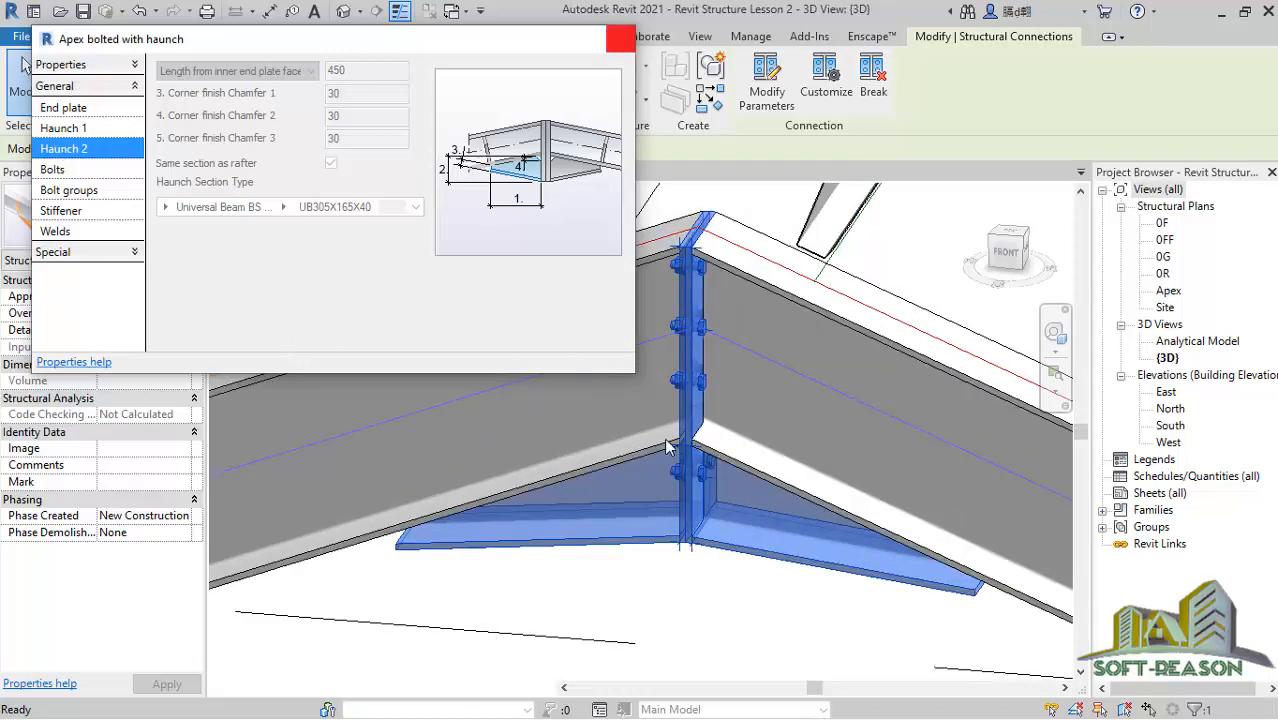
{"action": "left_click", "coordinate": [621, 38]}
Propagate the customized apex haunch connection to the matching rafter joints and check the other frames.
{"action": "scroll", "coordinate": [584, 472], "scroll_direction": "down", "scroll_amount": 2}
{"action": "scroll", "coordinate": [584, 472], "scroll_direction": "down", "scroll_amount": 1}
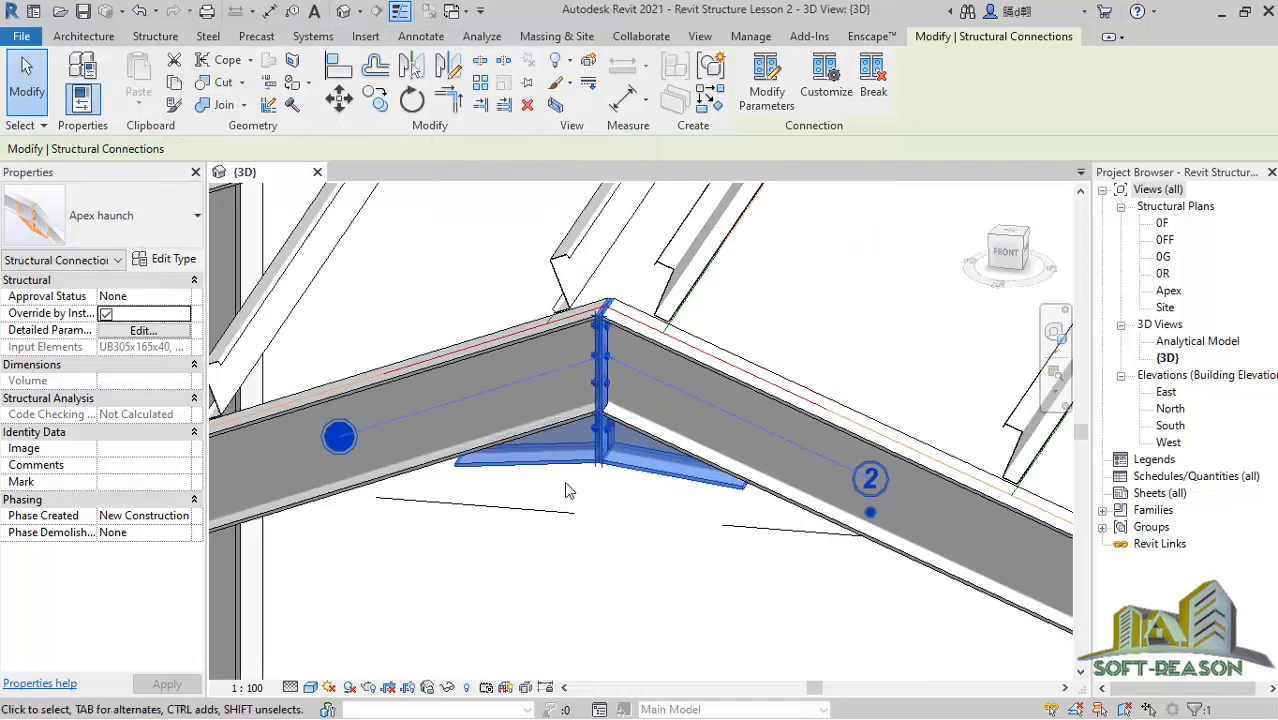
{"action": "right_click", "coordinate": [558, 462]}
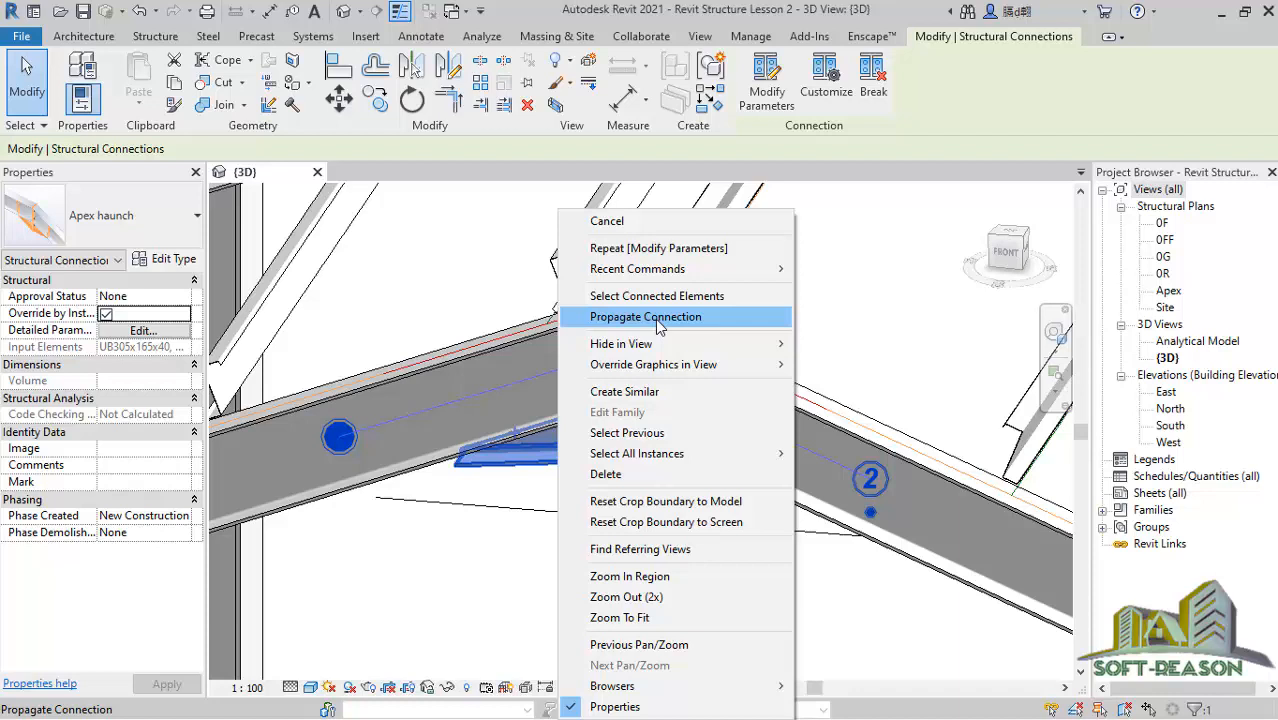
{"action": "left_click", "coordinate": [658, 317]}
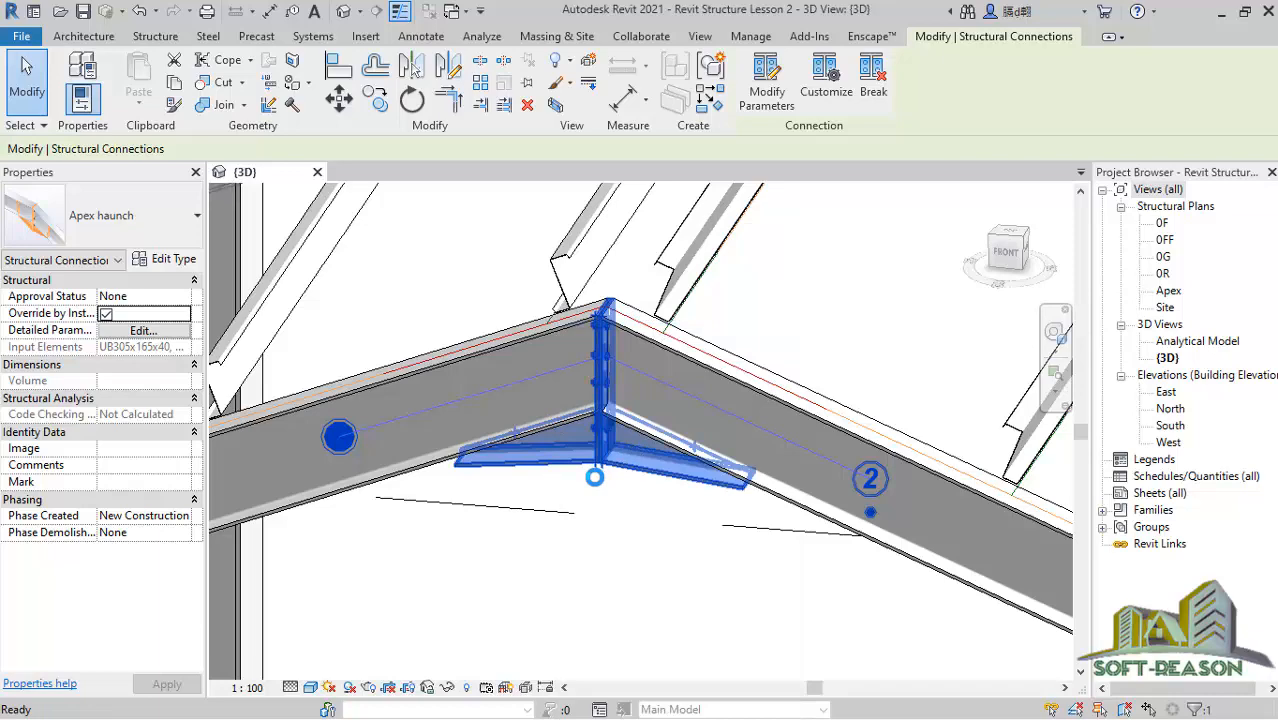
{"action": "scroll", "coordinate": [535, 533], "scroll_direction": "down", "scroll_amount": 4}
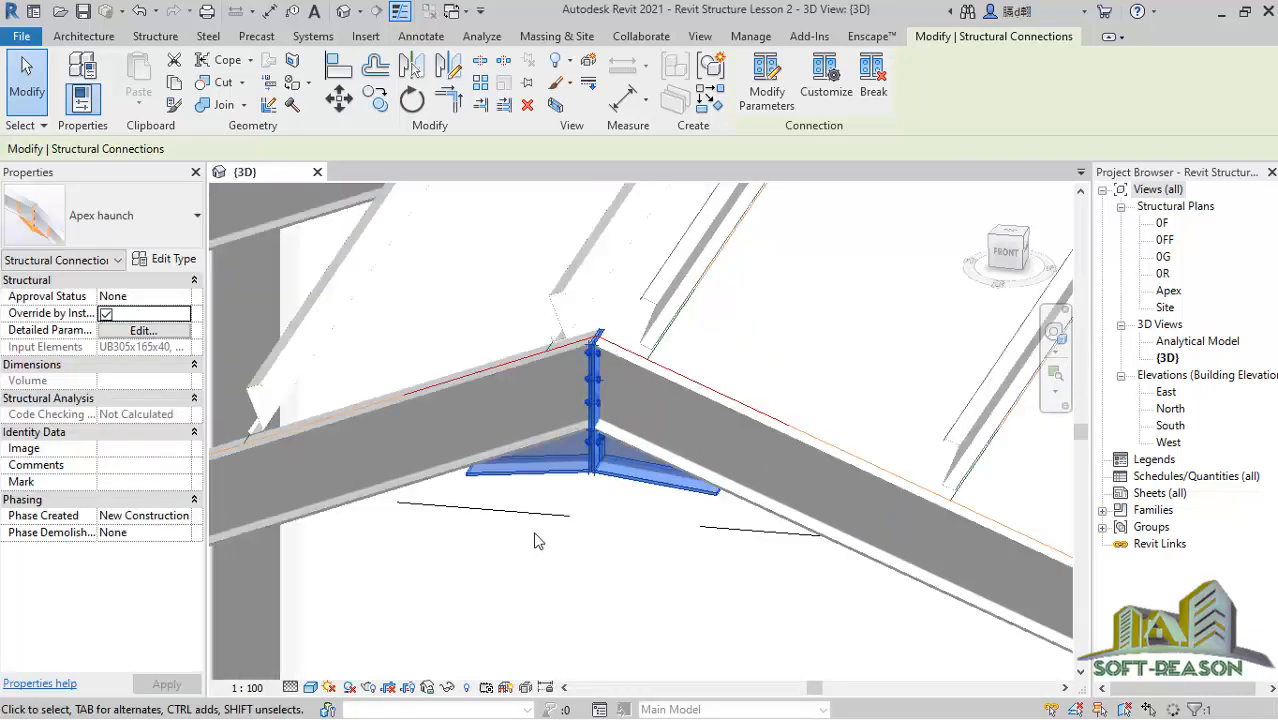
{"action": "scroll", "coordinate": [535, 533], "scroll_direction": "down", "scroll_amount": 1}
{"action": "scroll", "coordinate": [590, 425], "scroll_direction": "down", "scroll_amount": 5}
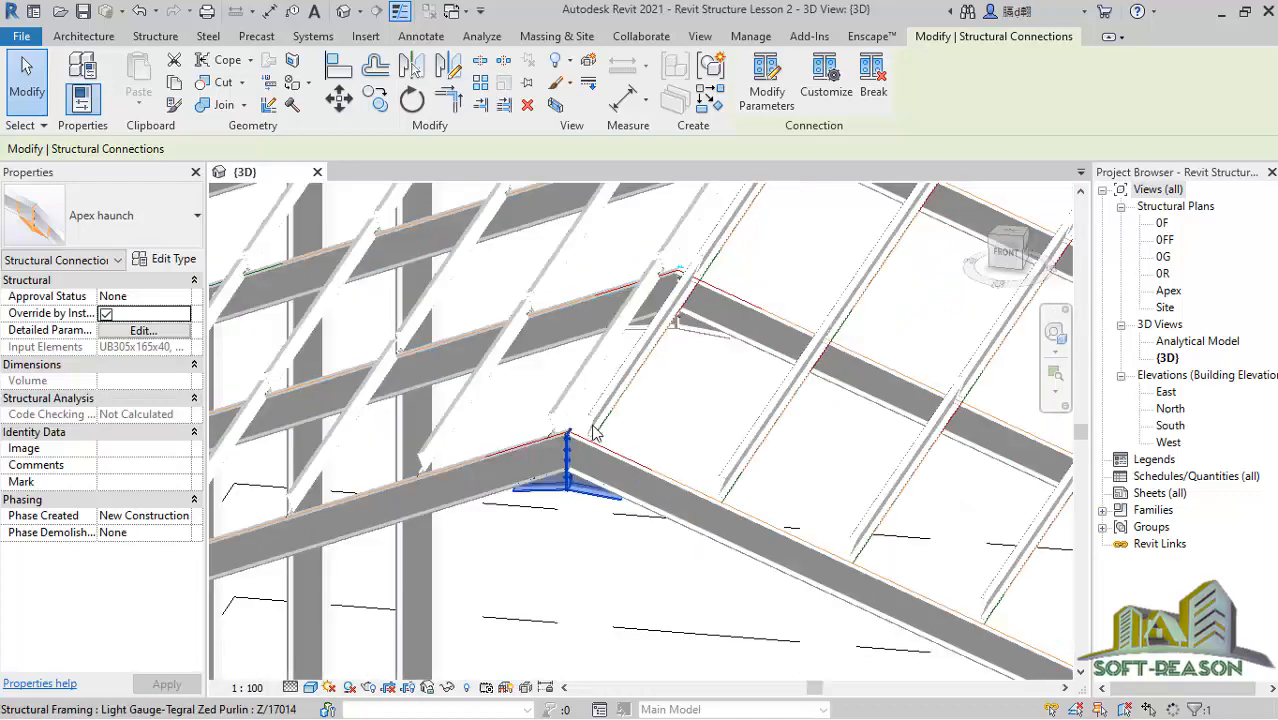
{"action": "scroll", "coordinate": [610, 290], "scroll_direction": "down", "scroll_amount": 3}
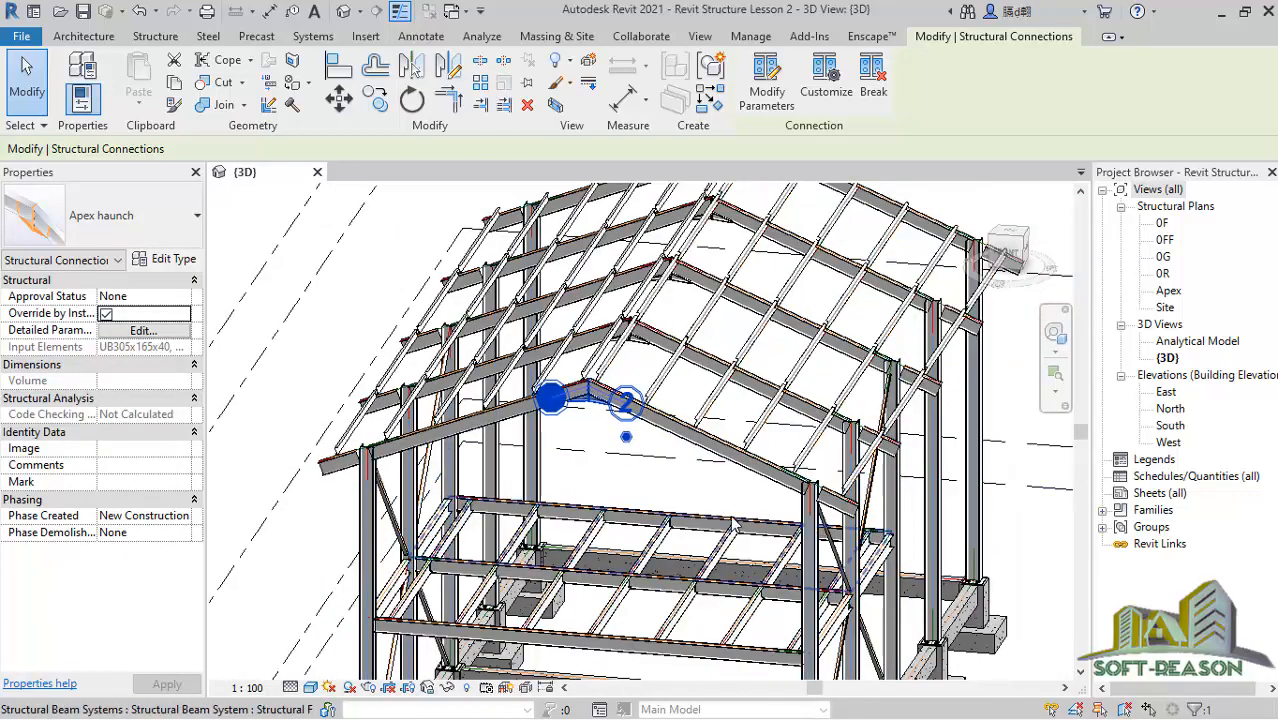
{"action": "scroll", "coordinate": [597, 342], "scroll_direction": "down", "scroll_amount": 2}
{"action": "scroll", "coordinate": [400, 492], "scroll_direction": "up", "scroll_amount": 4}
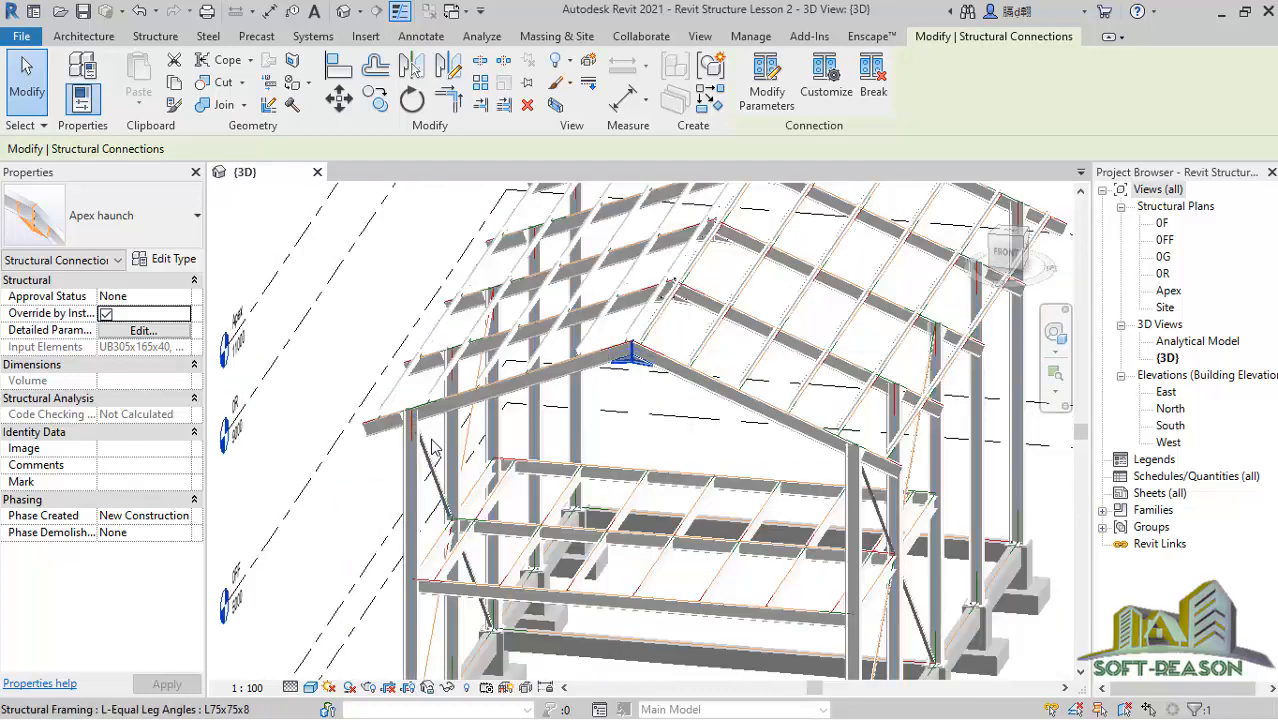
Clear the selection and examine the overhanging rafter end at the eaves of the front frame.
{"action": "left_click", "coordinate": [168, 224]}
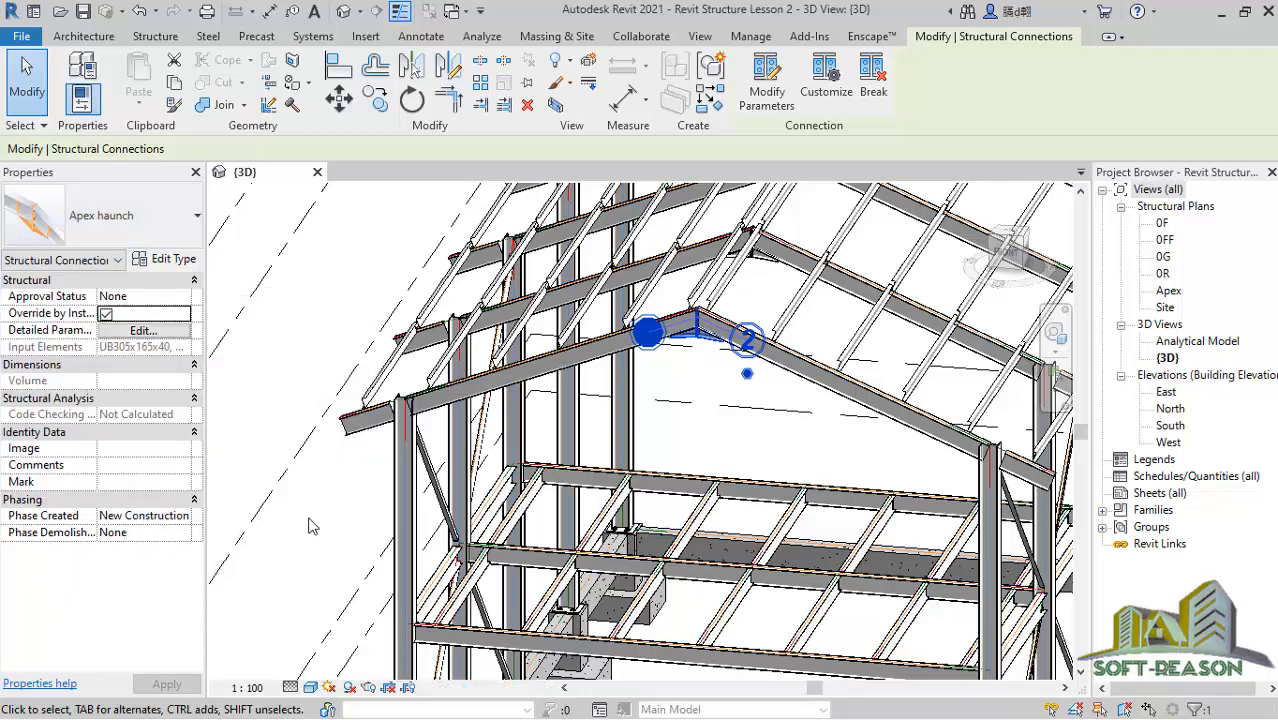
{"action": "scroll", "coordinate": [615, 318], "scroll_direction": "down", "scroll_amount": 2}
{"action": "scroll", "coordinate": [615, 318], "scroll_direction": "down", "scroll_amount": 3}
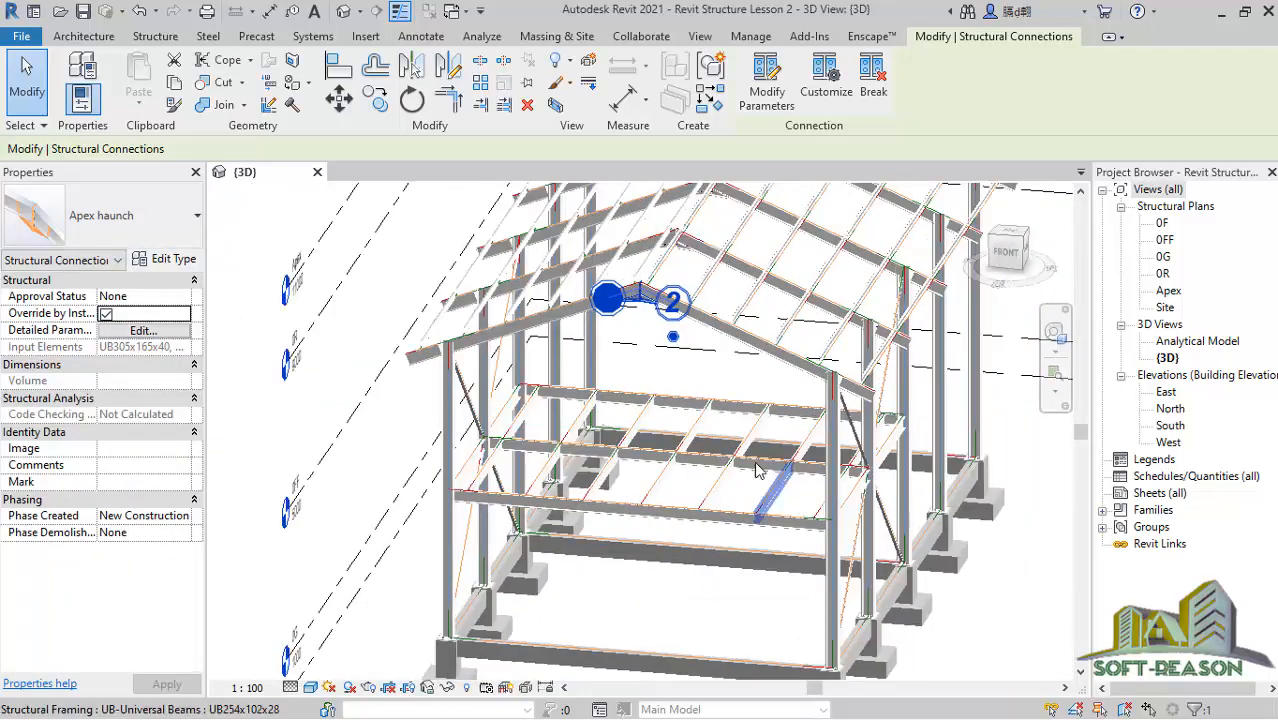
{"action": "key", "text": "Escape"}
{"action": "scroll", "coordinate": [480, 385], "scroll_direction": "up", "scroll_amount": 4}
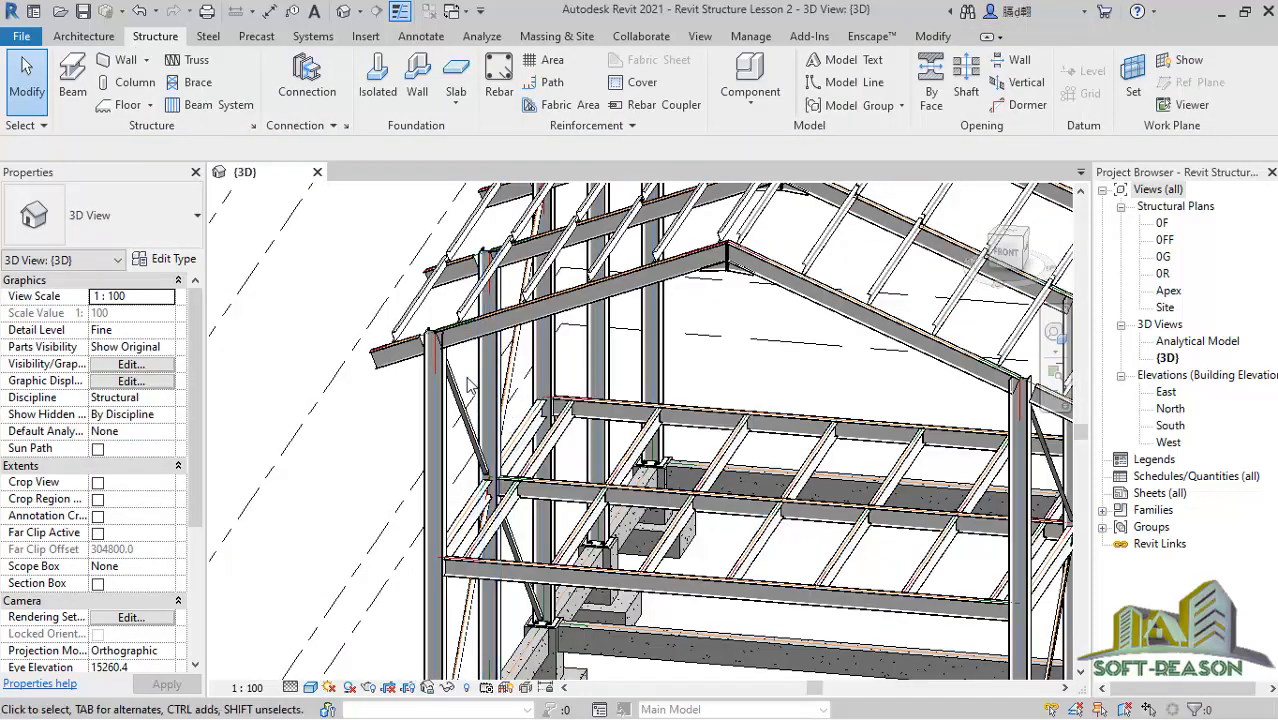
{"action": "scroll", "coordinate": [390, 360], "scroll_direction": "up", "scroll_amount": 2}
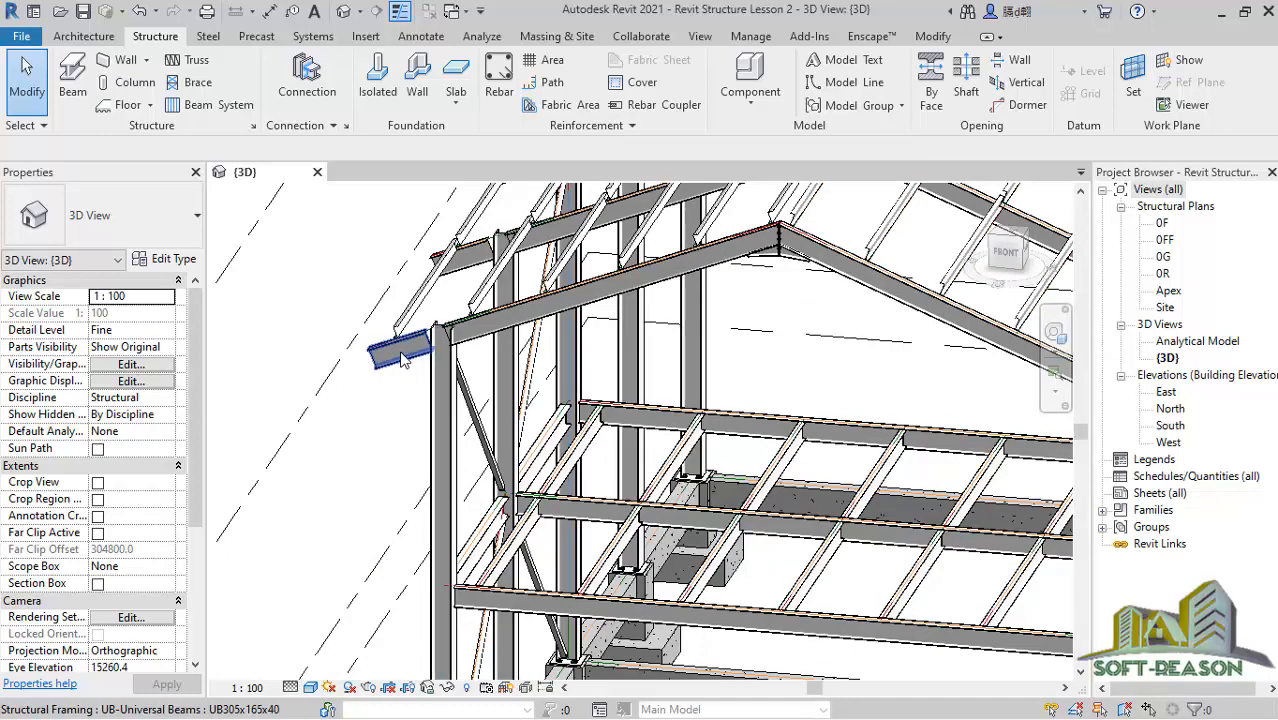
{"action": "scroll", "coordinate": [403, 358], "scroll_direction": "up", "scroll_amount": 3}
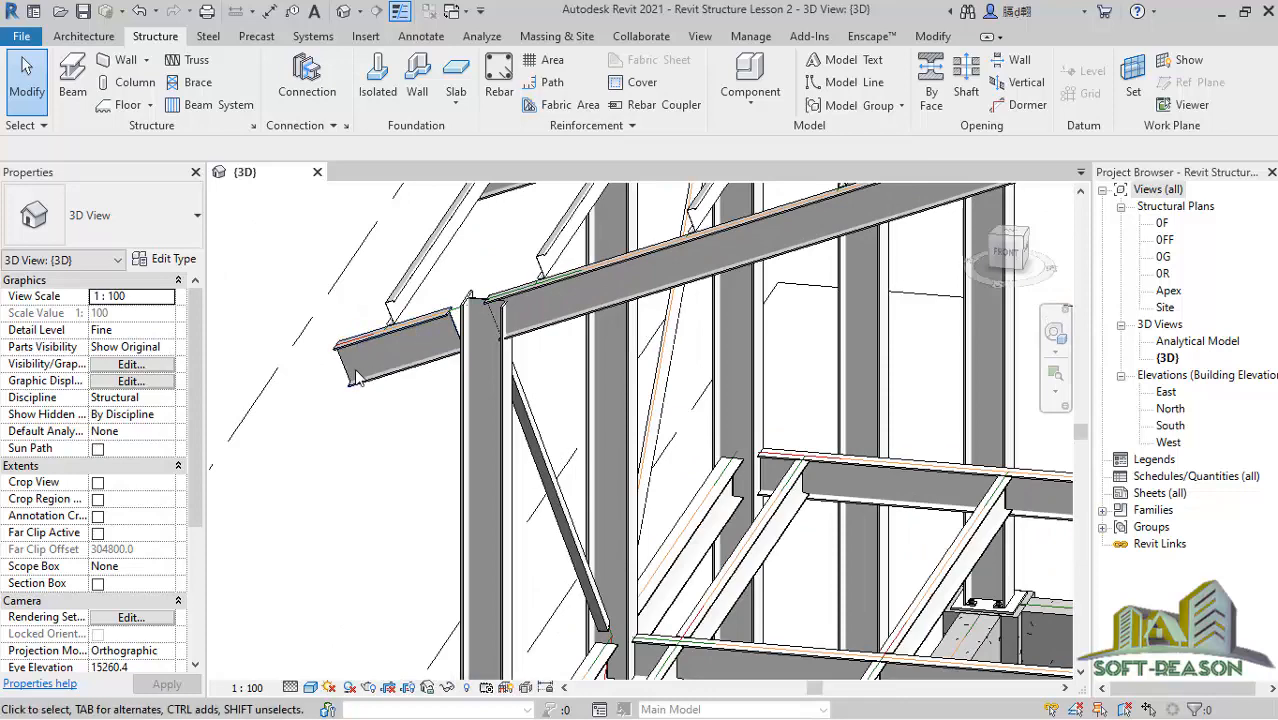
{"action": "scroll", "coordinate": [337, 376], "scroll_direction": "down", "scroll_amount": 3}
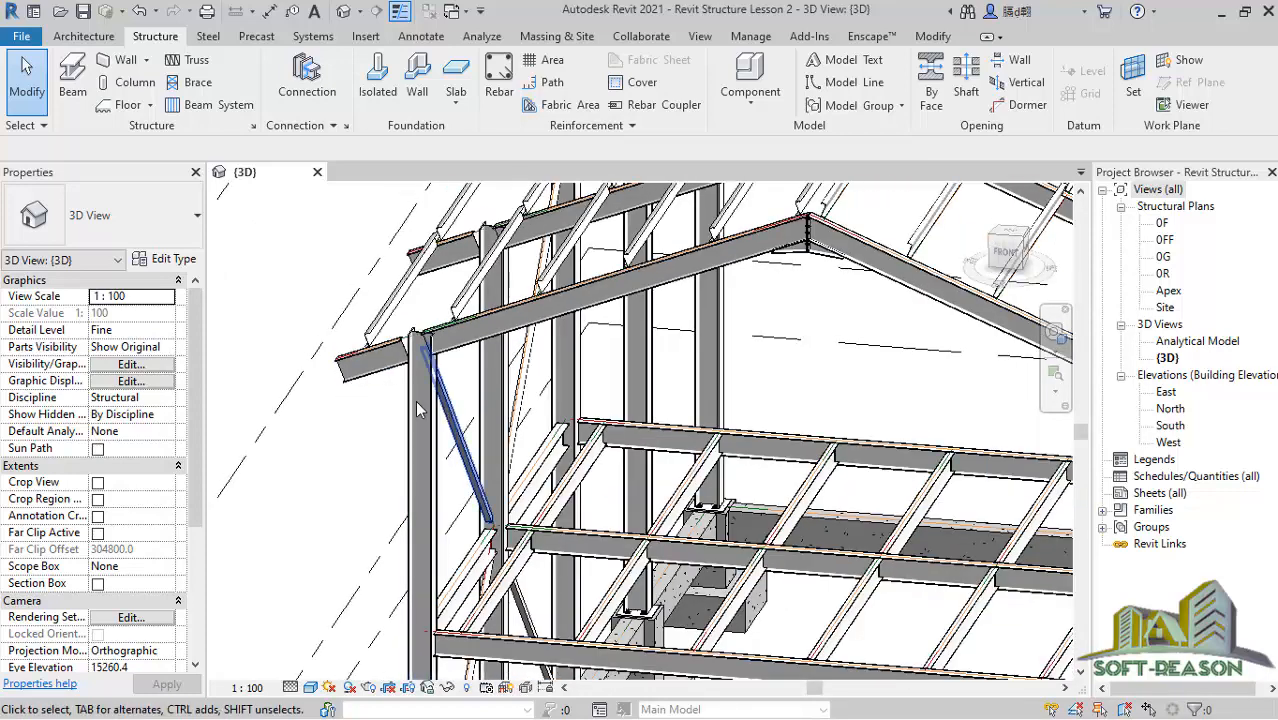
Open the 0R structural plan with the overhanging rafter ends near grid E in view.
{"action": "left_click", "coordinate": [1164, 257]}
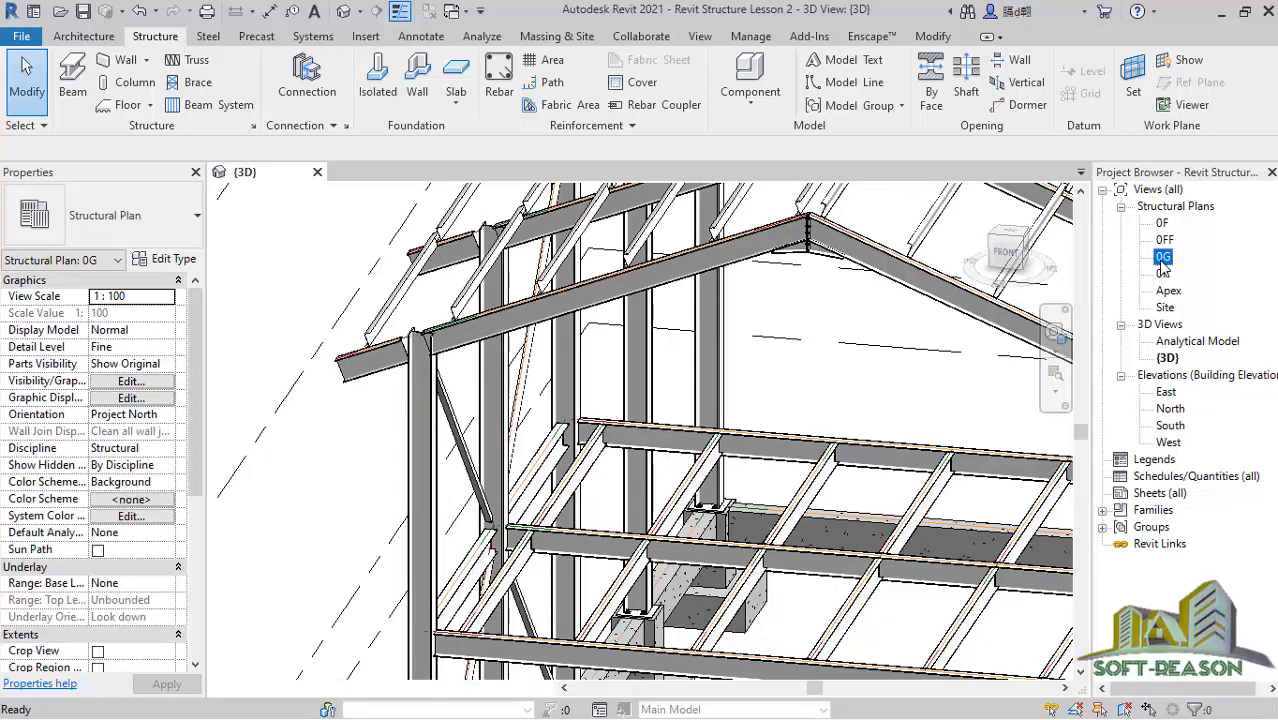
{"action": "double_click", "coordinate": [1161, 260]}
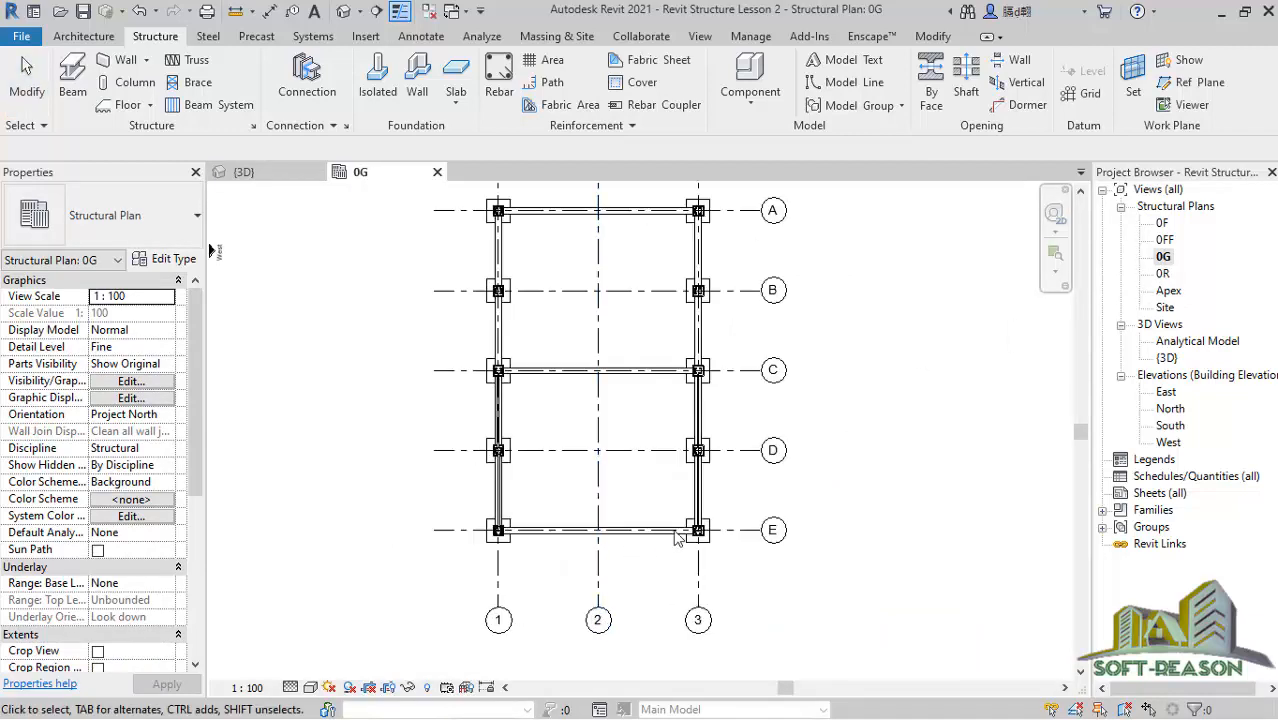
{"action": "double_click", "coordinate": [1163, 274]}
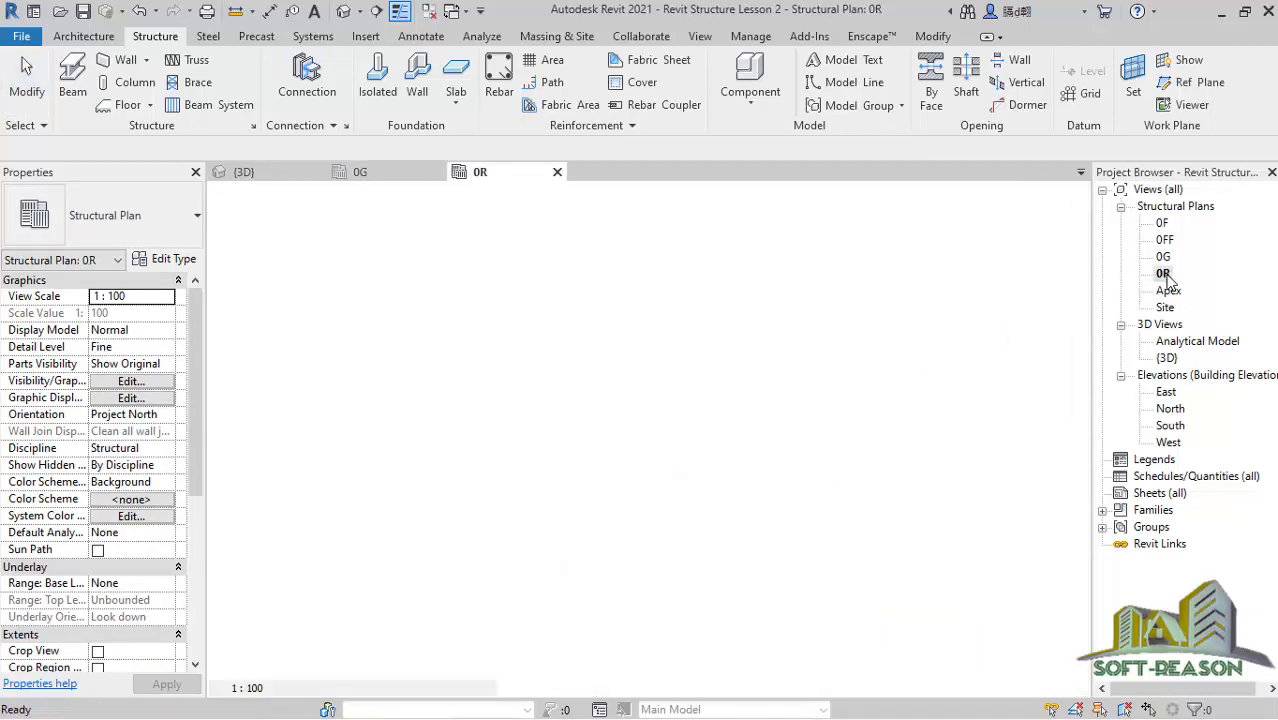
{"action": "scroll", "coordinate": [445, 605], "scroll_direction": "up", "scroll_amount": 4}
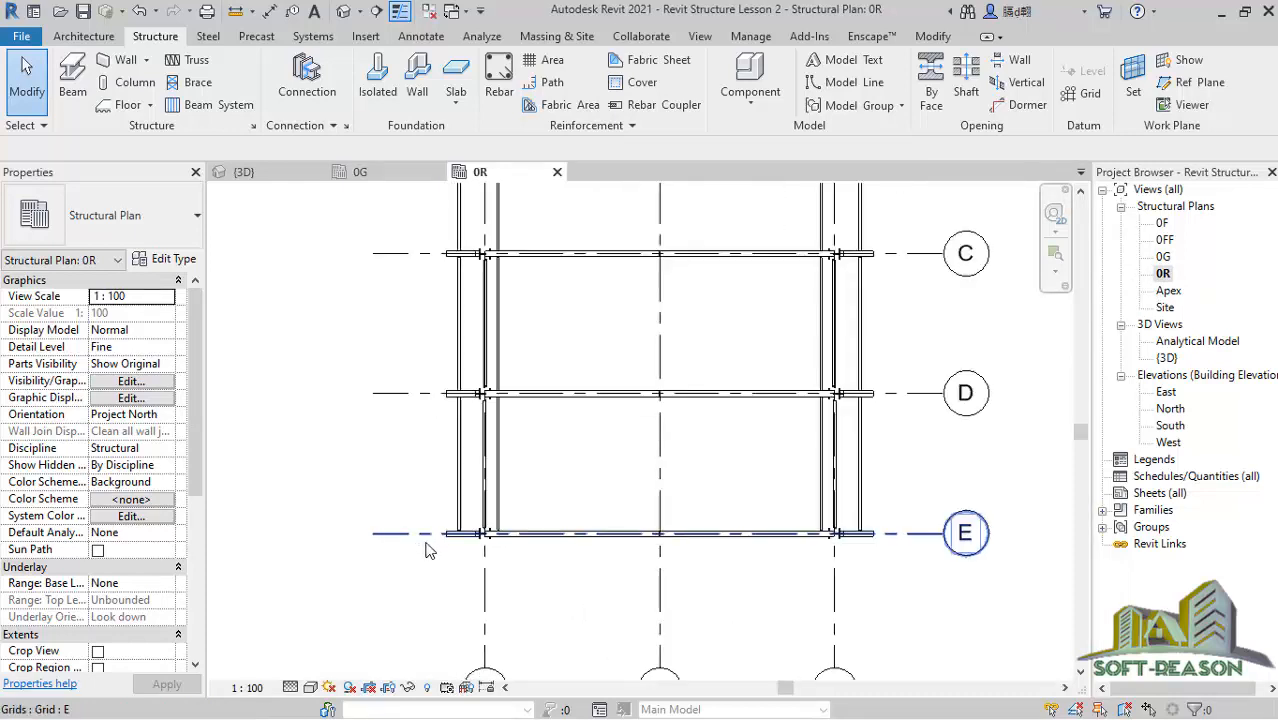
{"action": "scroll", "coordinate": [428, 543], "scroll_direction": "up", "scroll_amount": 2}
Delete the overhanging UB305x165x40 rafter ends outside grid 1 on grids A to E and outside grid 3 on grids B to E.
{"action": "left_click", "coordinate": [454, 536]}
{"action": "scroll", "coordinate": [444, 566], "scroll_direction": "down", "scroll_amount": 1}
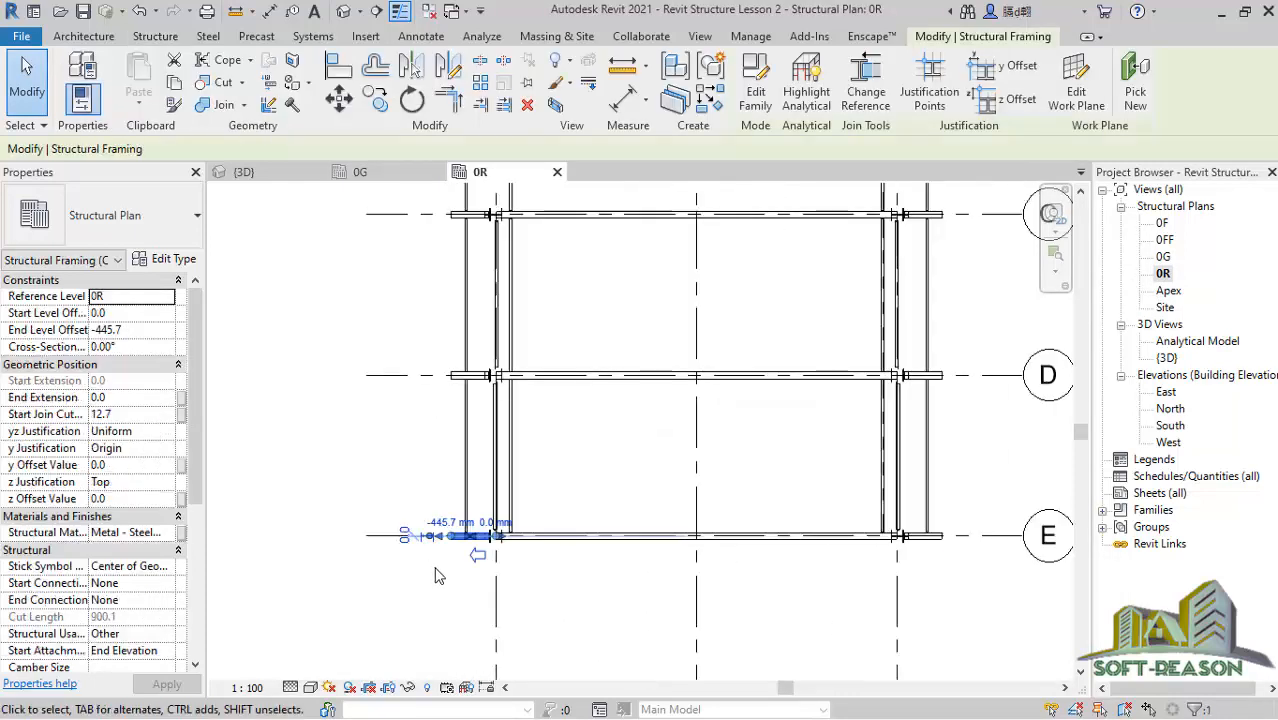
{"action": "scroll", "coordinate": [435, 575], "scroll_direction": "down", "scroll_amount": 1}
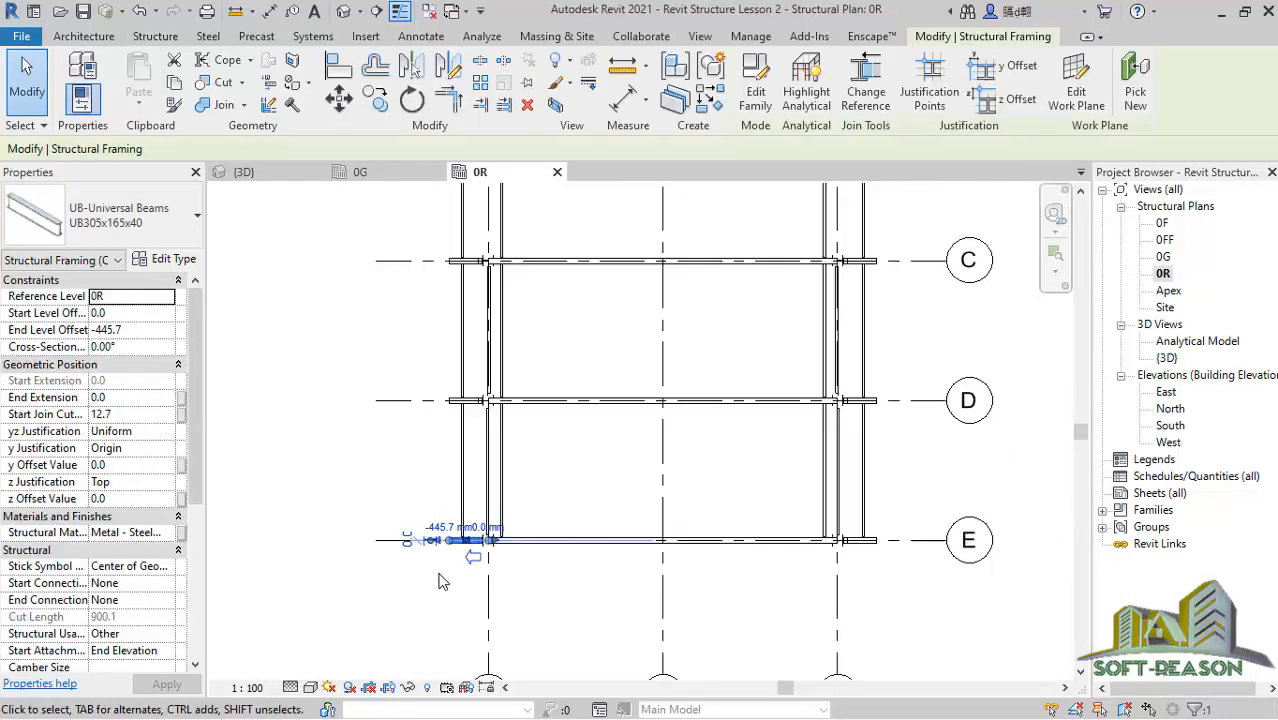
{"action": "left_click", "coordinate": [452, 401], "text": "ctrl"}
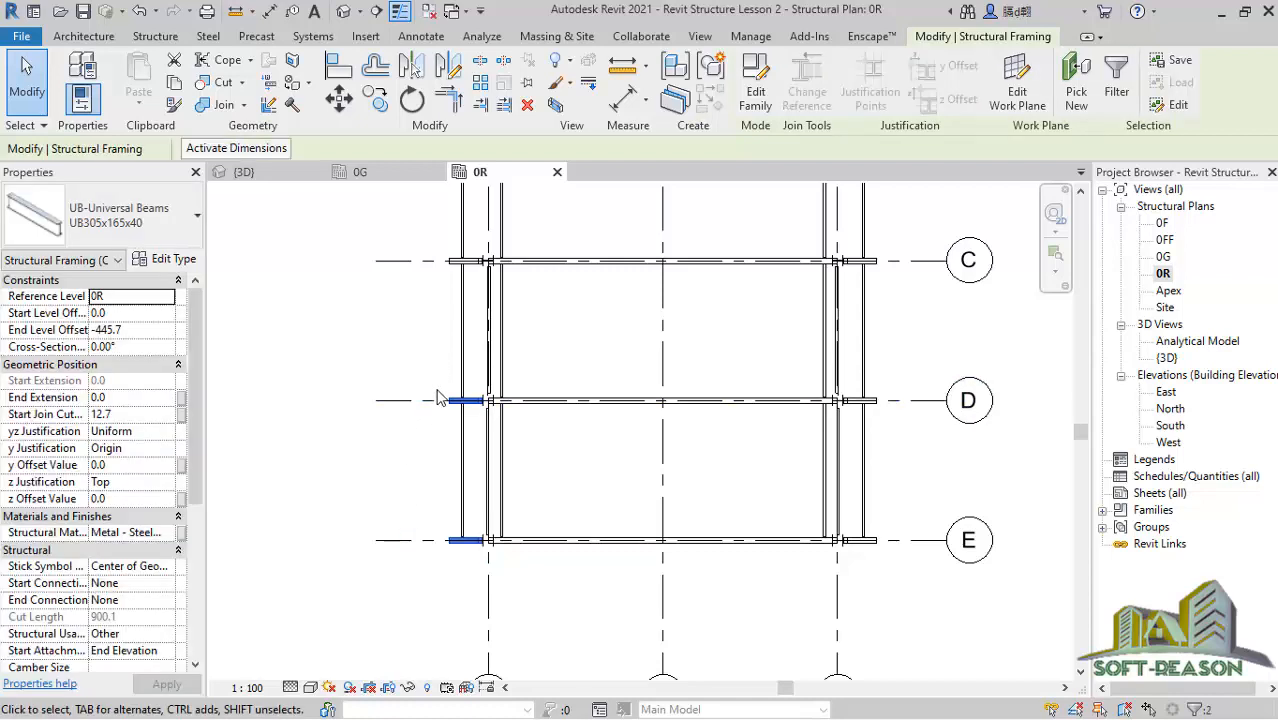
{"action": "scroll", "coordinate": [439, 392], "scroll_direction": "down", "scroll_amount": 4}
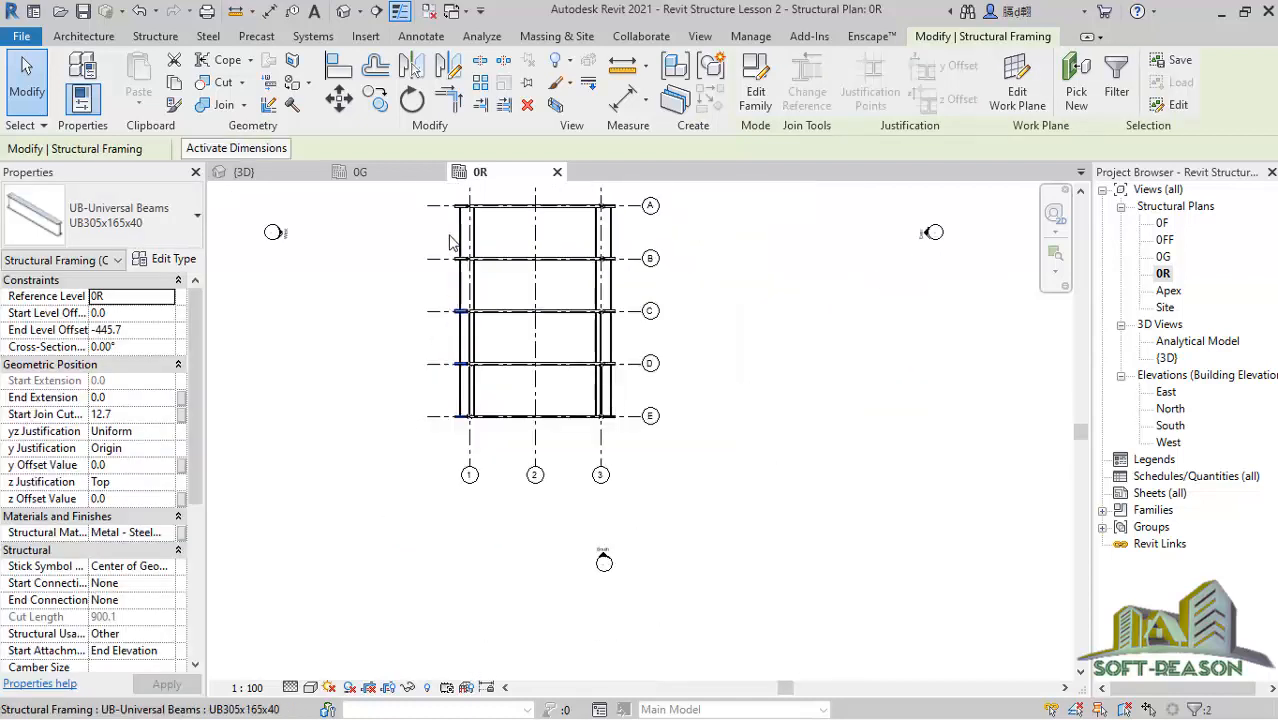
{"action": "left_click", "coordinate": [455, 205], "text": "ctrl"}
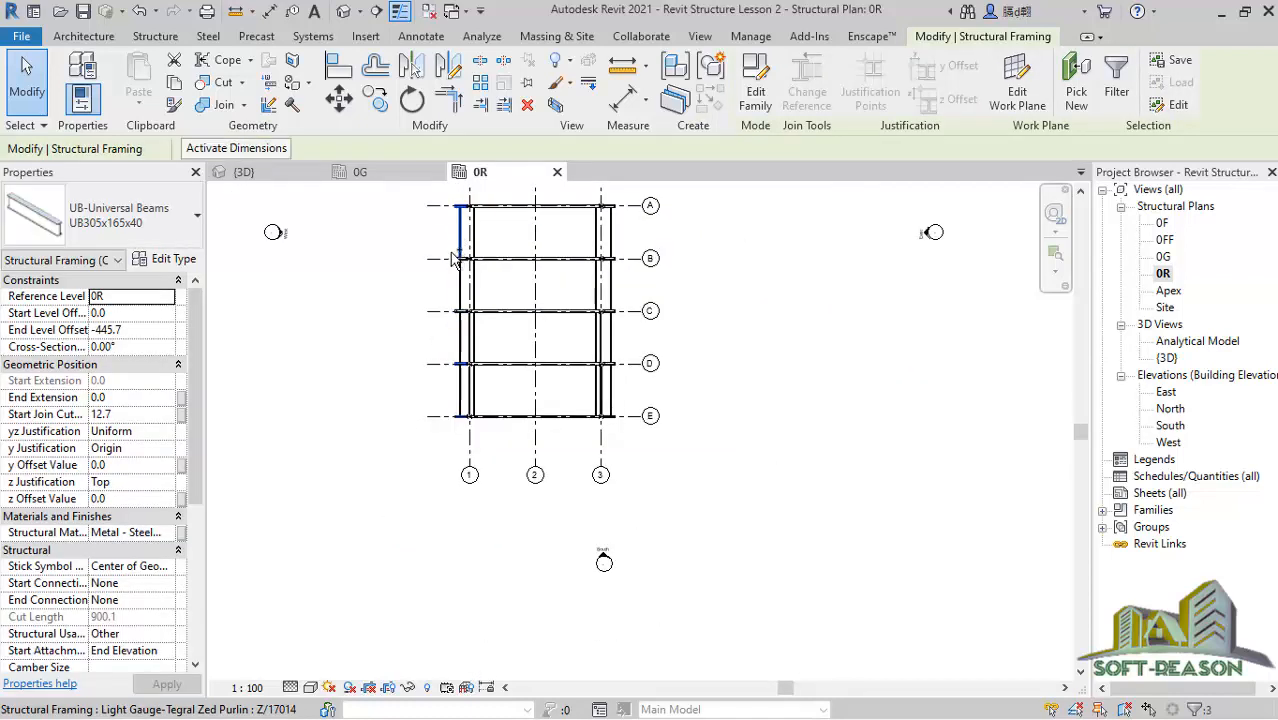
{"action": "scroll", "coordinate": [465, 261], "scroll_direction": "up", "scroll_amount": 3}
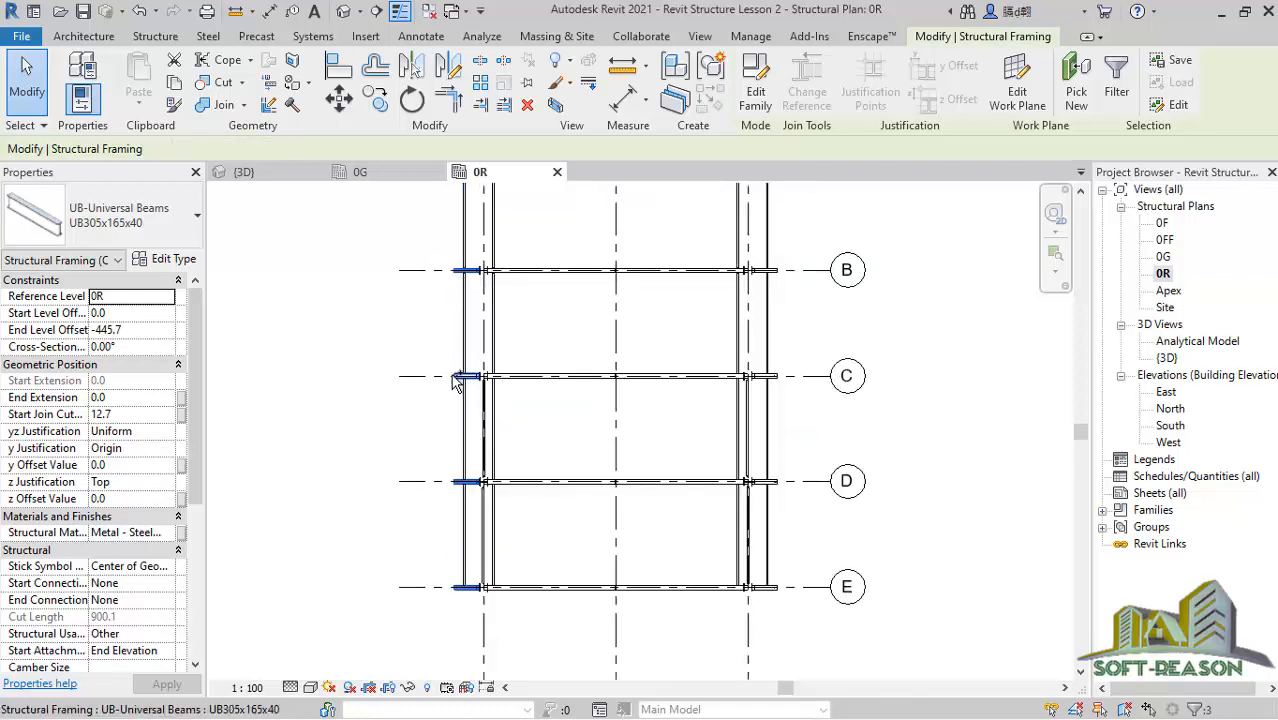
{"action": "left_click", "coordinate": [459, 376], "text": "ctrl"}
{"action": "left_click", "coordinate": [769, 285], "text": "ctrl"}
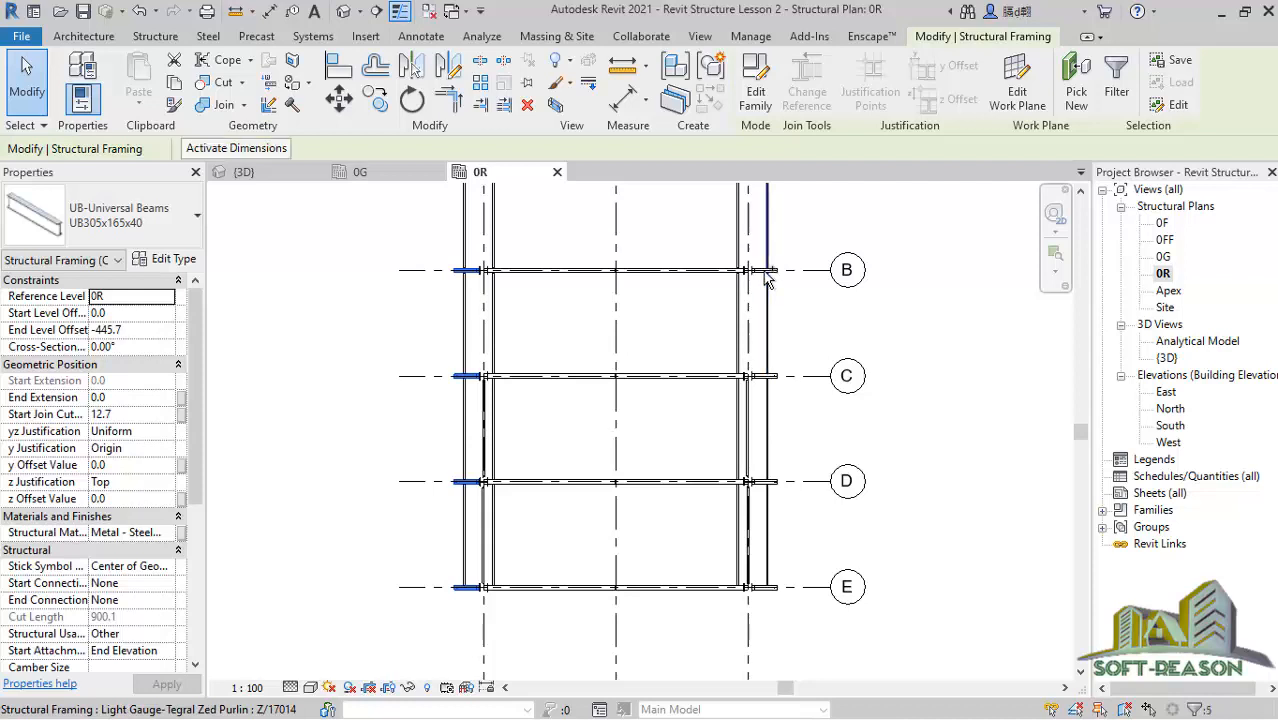
{"action": "left_click", "coordinate": [778, 272], "text": "ctrl"}
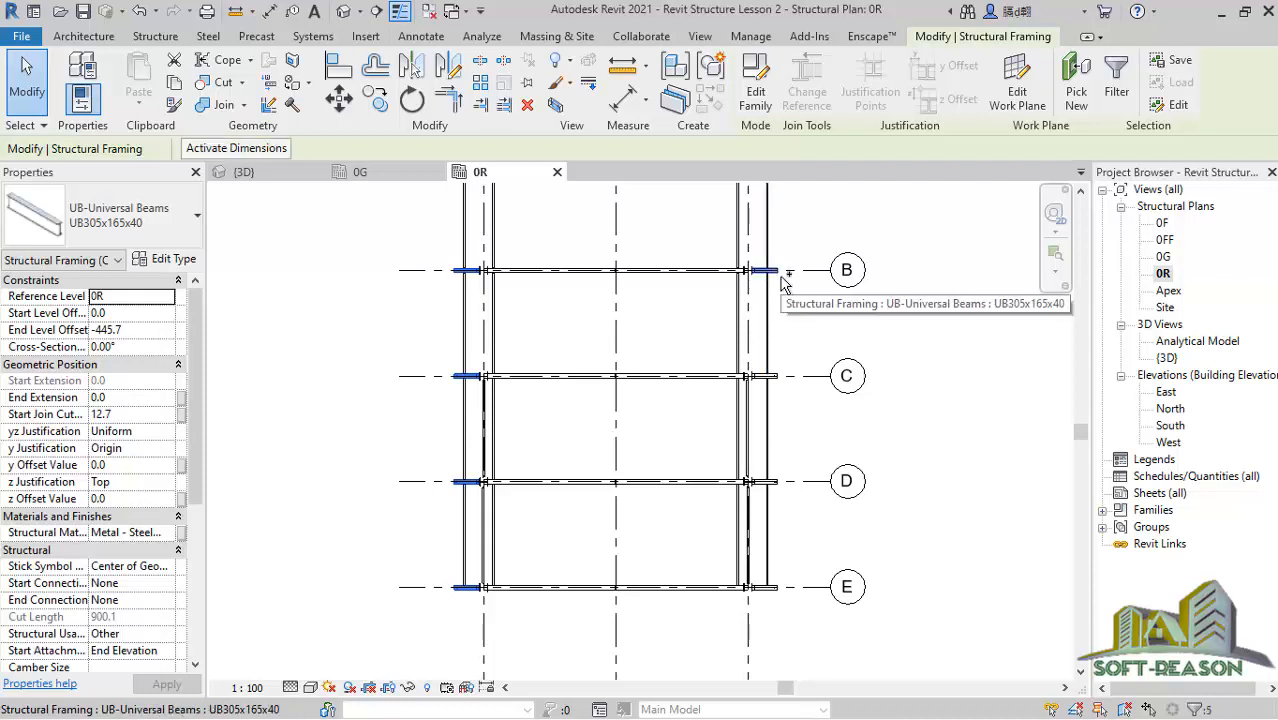
{"action": "left_click", "coordinate": [779, 385], "text": "ctrl"}
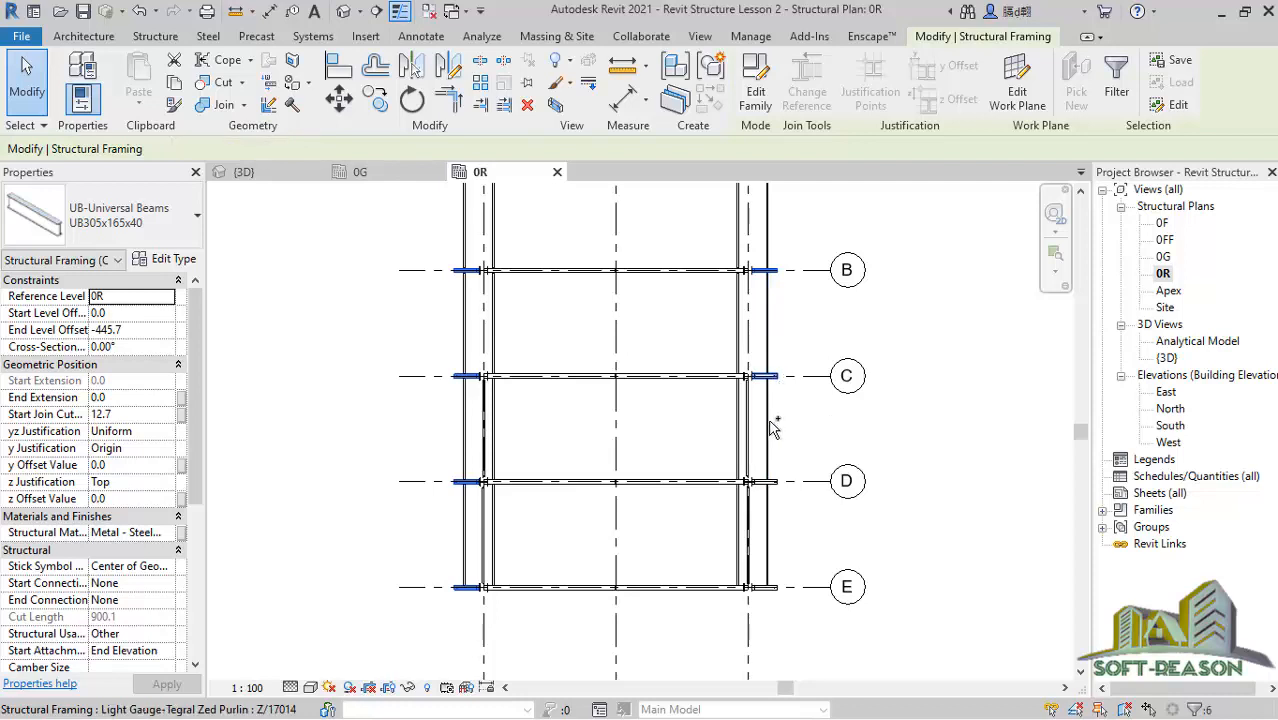
{"action": "left_click", "coordinate": [774, 483], "text": "ctrl"}
{"action": "left_click", "coordinate": [772, 590], "text": "ctrl"}
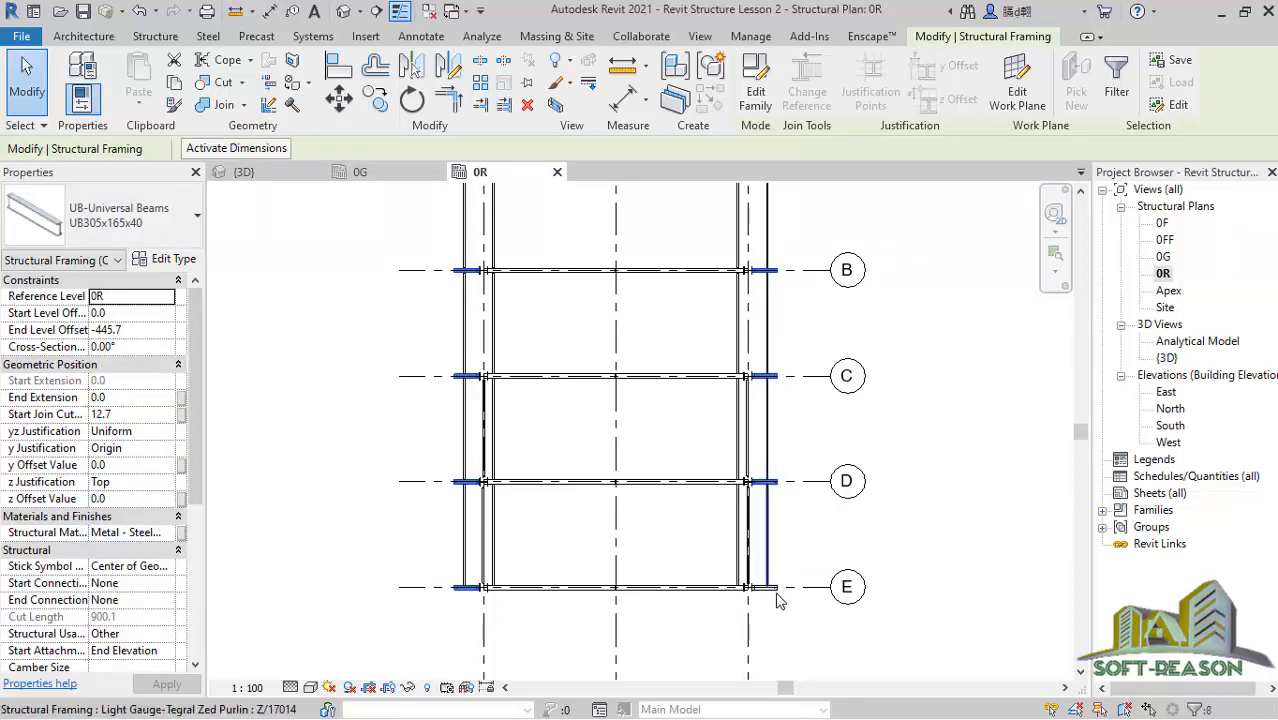
{"action": "left_click", "coordinate": [745, 428], "text": "ctrl"}
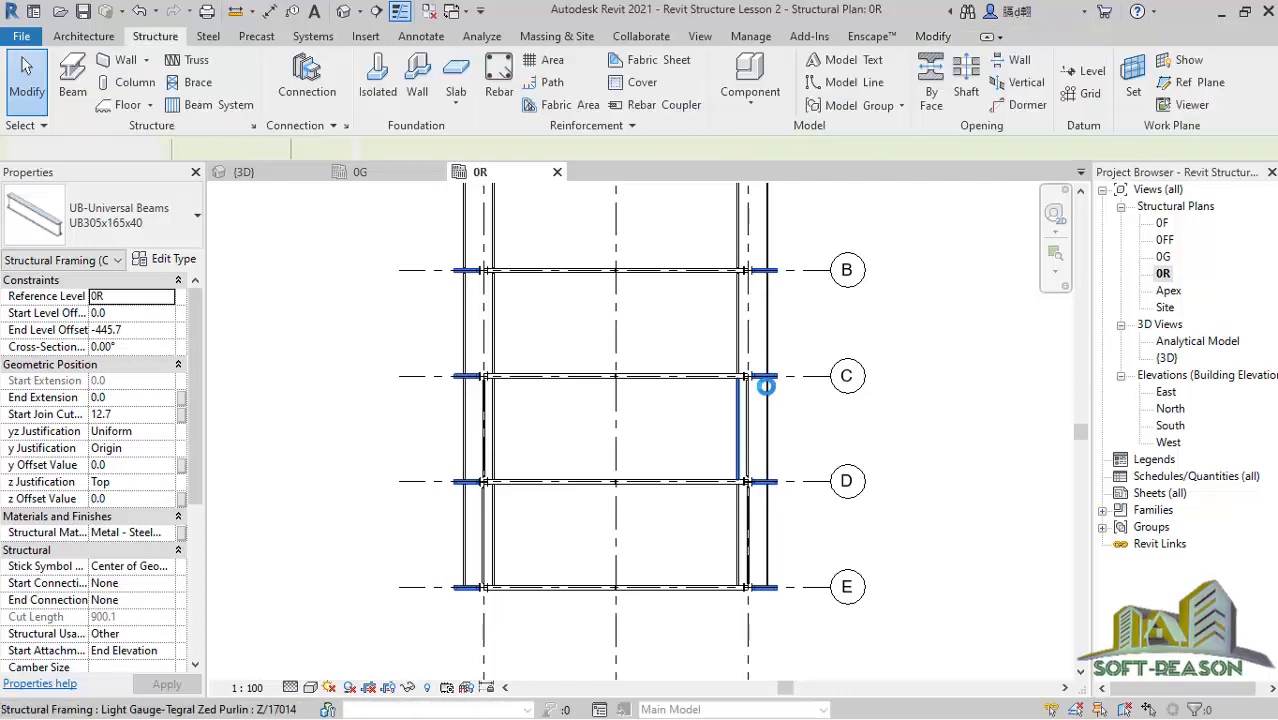
Delete the remaining overhanging rafter end outside grid 3 on grid A.
{"action": "scroll", "coordinate": [642, 548], "scroll_direction": "down", "scroll_amount": 1}
{"action": "scroll", "coordinate": [744, 300], "scroll_direction": "up", "scroll_amount": 2}
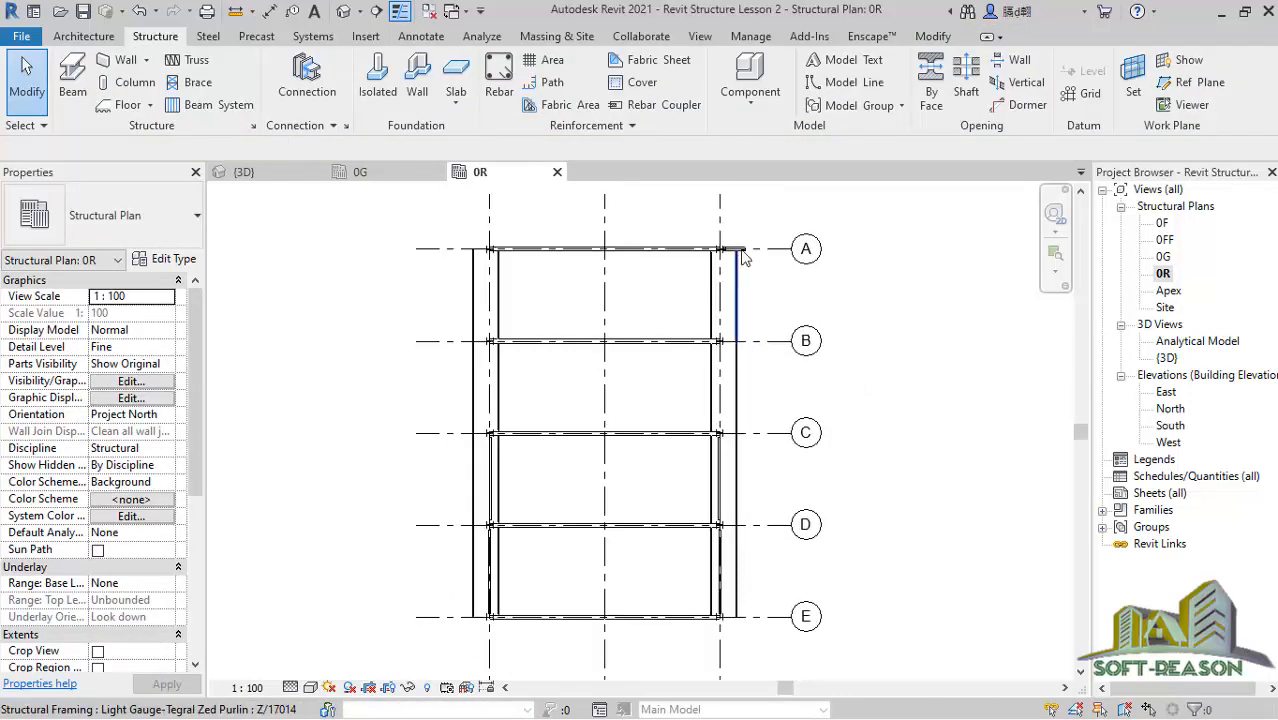
{"action": "left_click", "coordinate": [748, 249]}
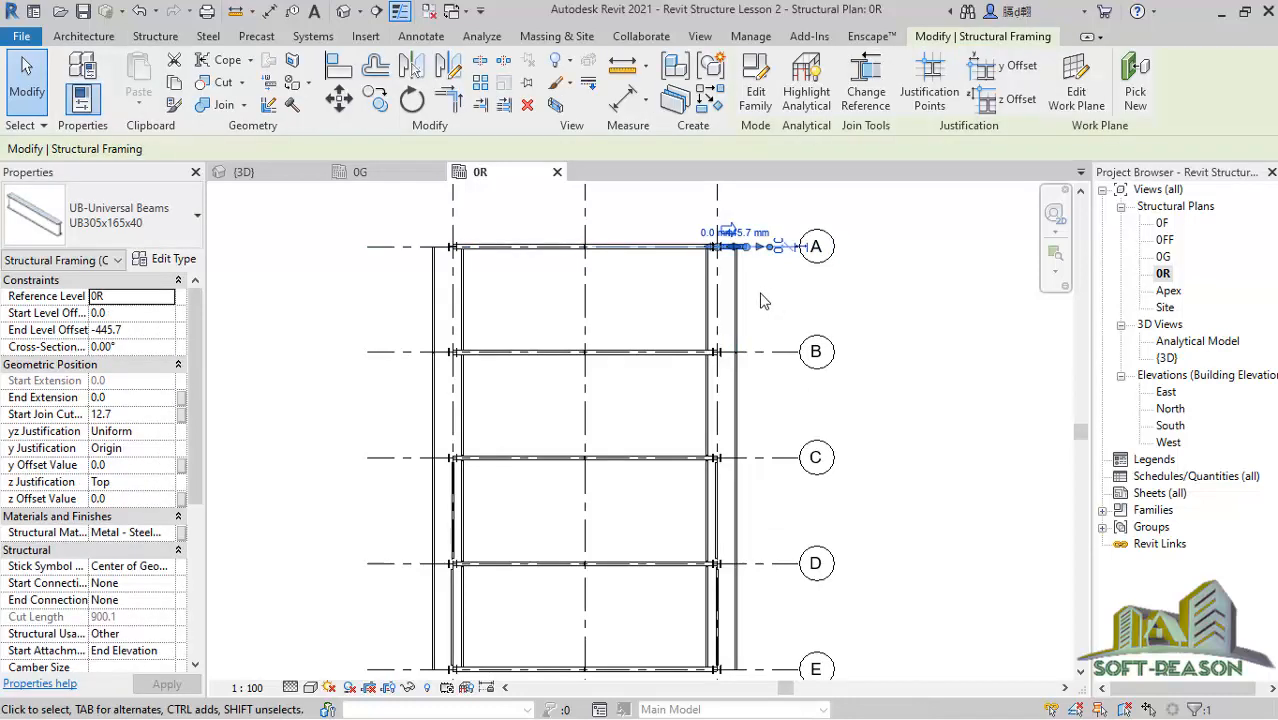
{"action": "left_click", "coordinate": [760, 296]}
{"action": "scroll", "coordinate": [548, 300], "scroll_direction": "down", "scroll_amount": 1}
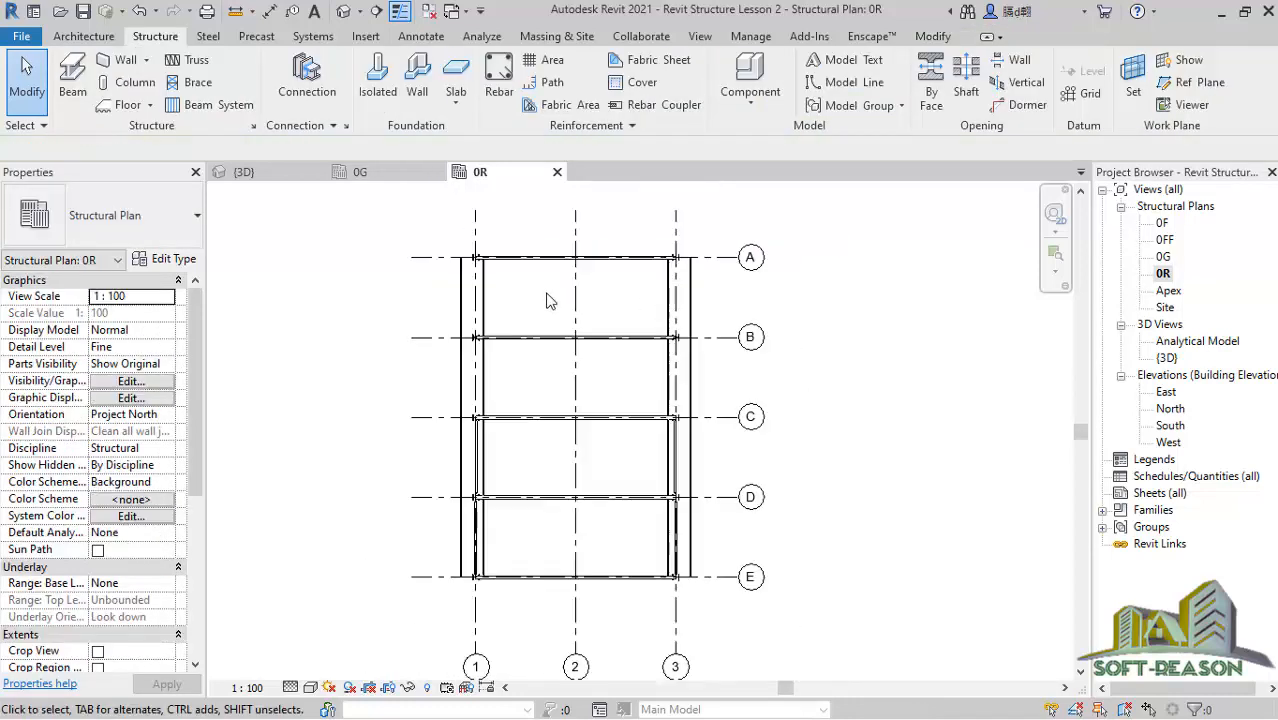
Place a generic structural connection between the UB305x165x40 rafter and UC305x305x97 column at the front frame's left eaves in the 3D view.
{"action": "scroll", "coordinate": [548, 300], "scroll_direction": "up", "scroll_amount": 3}
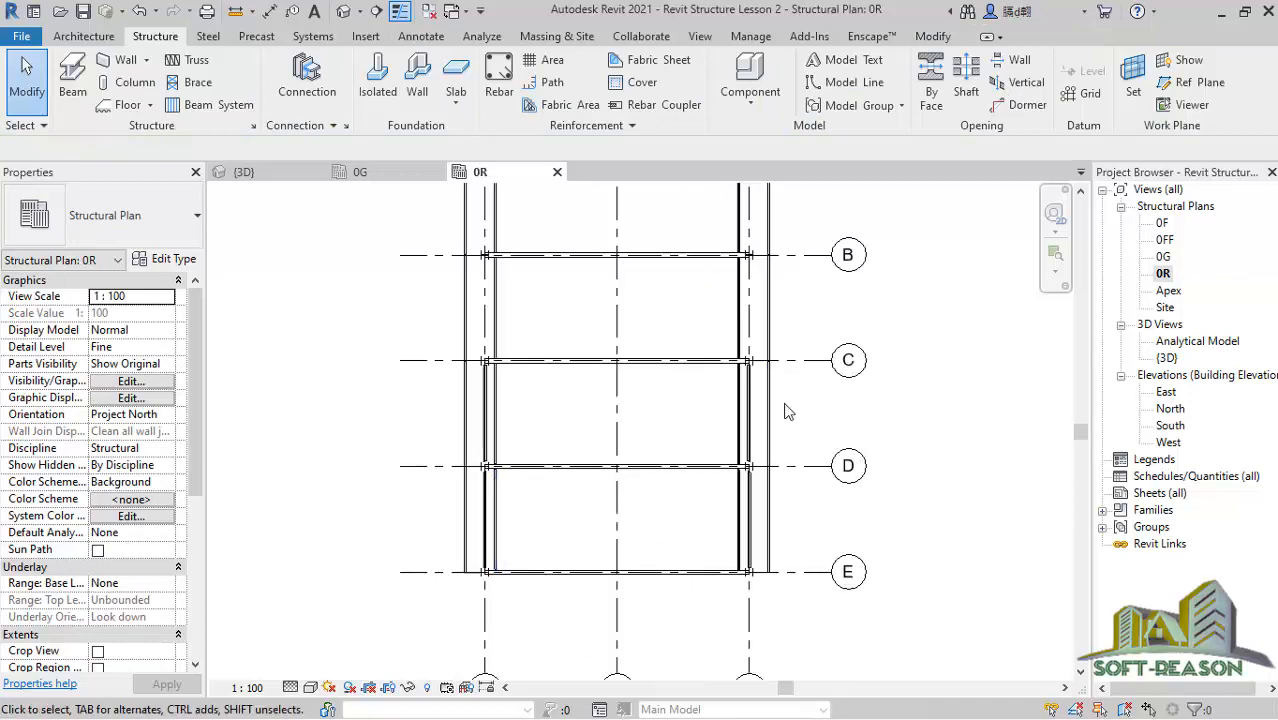
{"action": "left_click", "coordinate": [238, 172]}
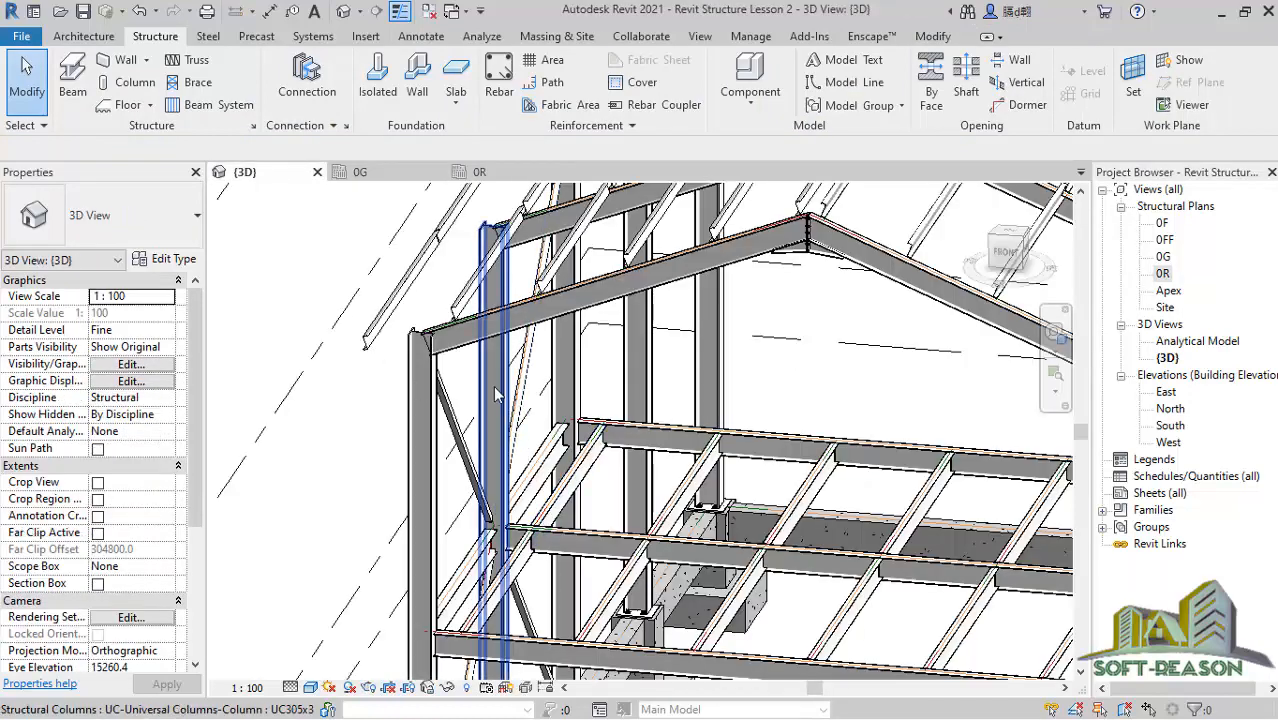
{"action": "scroll", "coordinate": [495, 394], "scroll_direction": "up", "scroll_amount": 1}
{"action": "scroll", "coordinate": [444, 324], "scroll_direction": "down", "scroll_amount": 2}
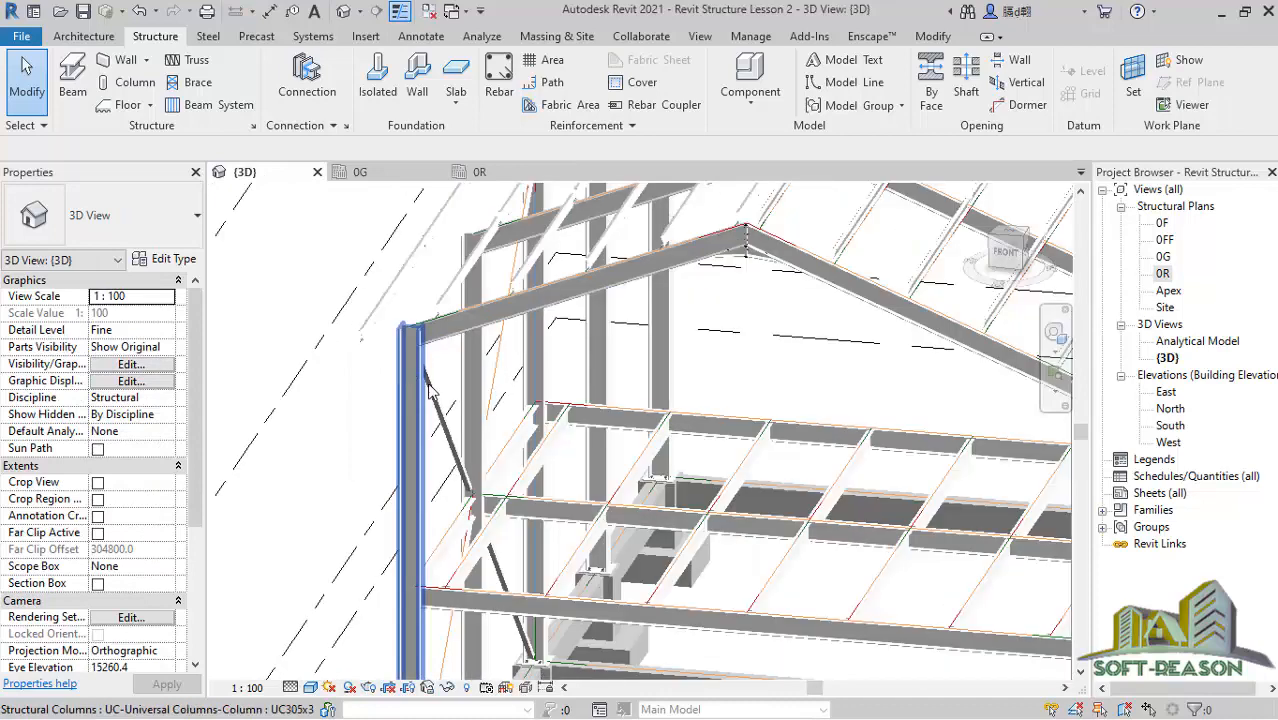
{"action": "scroll", "coordinate": [430, 390], "scroll_direction": "up", "scroll_amount": 1}
{"action": "left_click", "coordinate": [306, 85]}
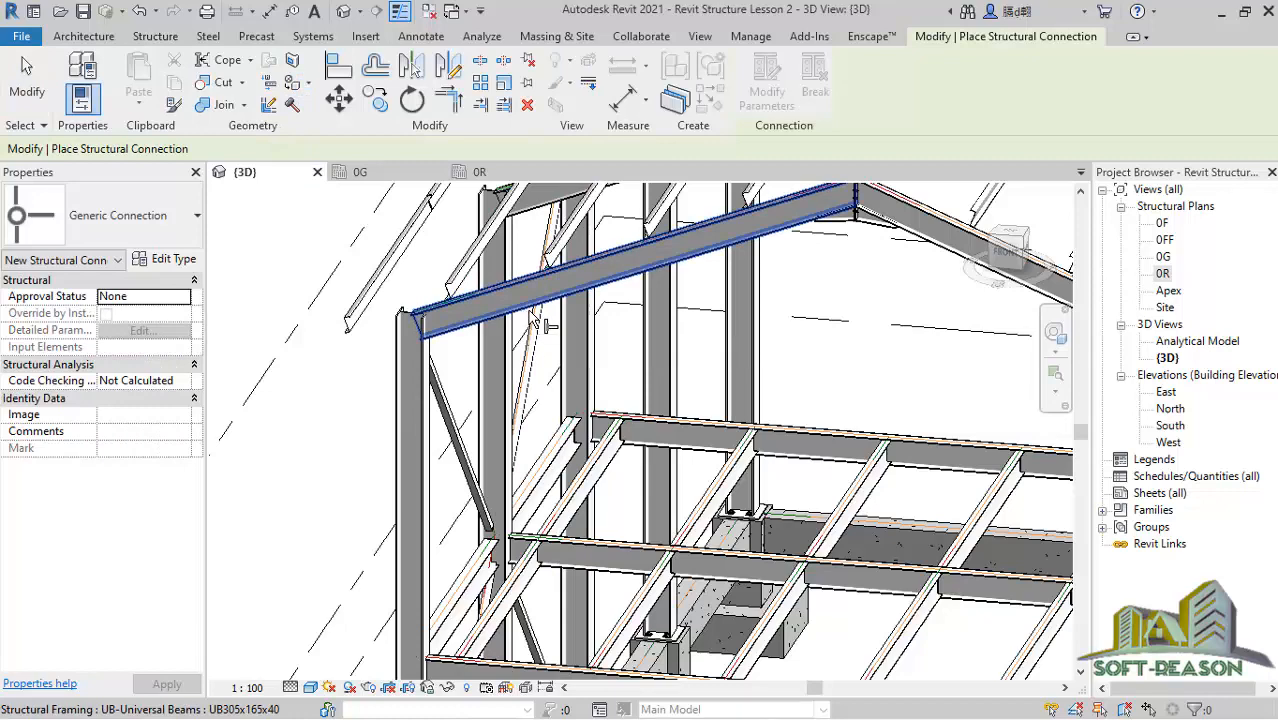
{"action": "left_click", "coordinate": [455, 328]}
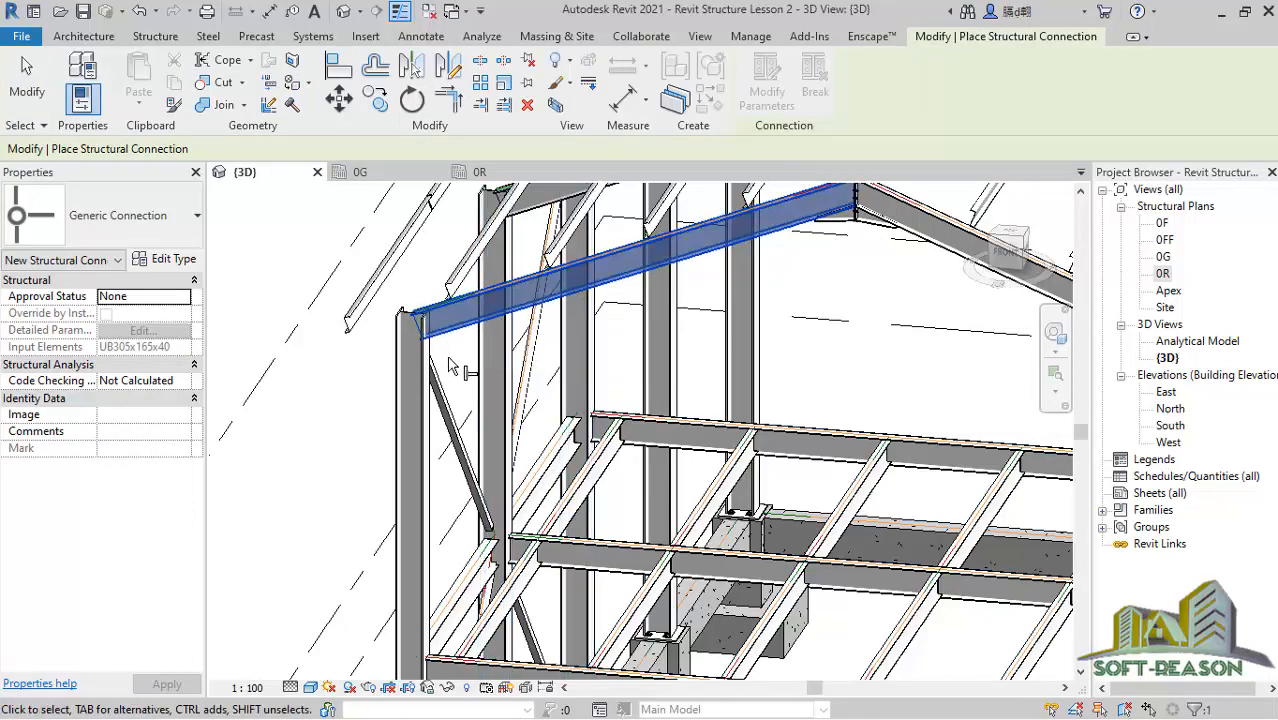
{"action": "left_click", "coordinate": [428, 424]}
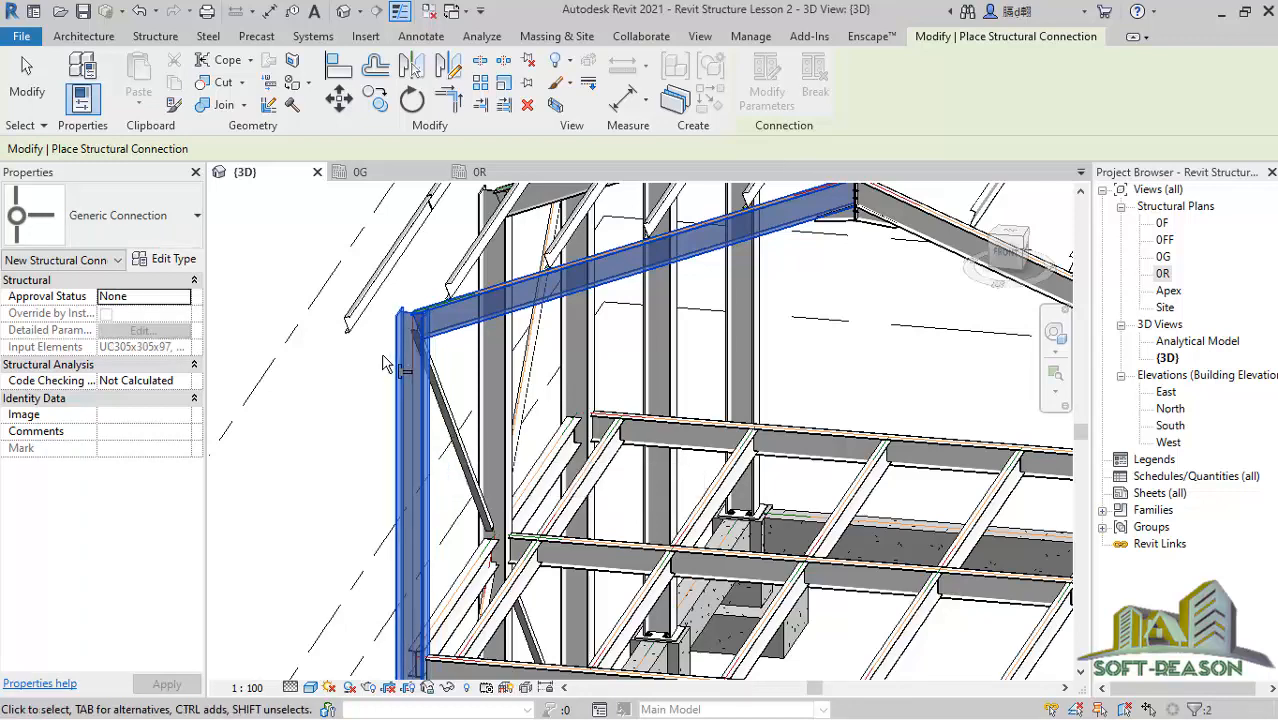
{"action": "right_click", "coordinate": [389, 368]}
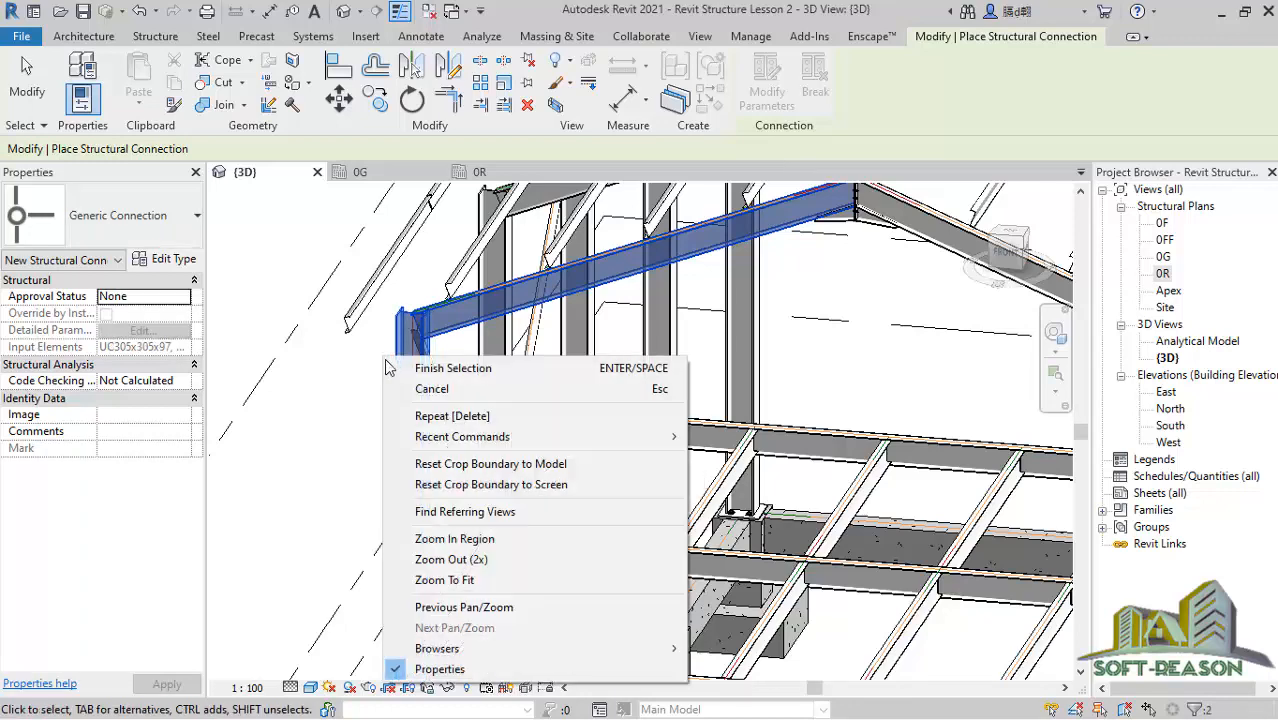
{"action": "left_click", "coordinate": [453, 369]}
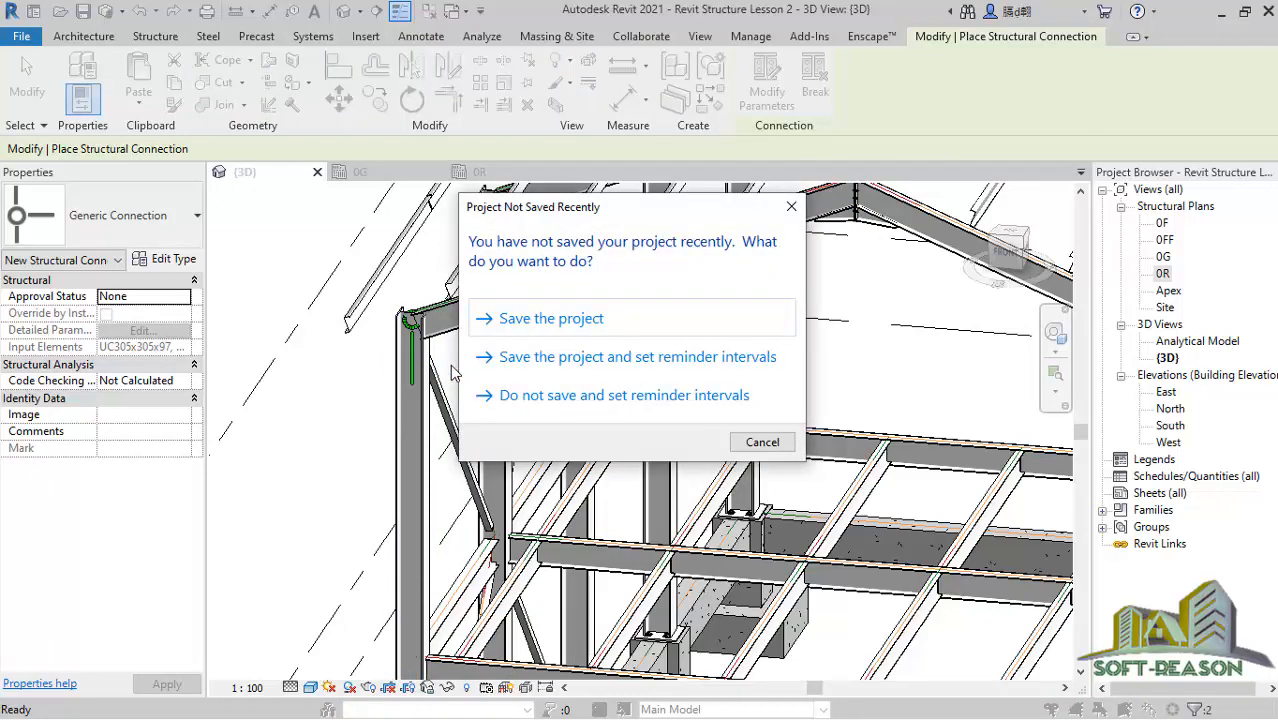
{"action": "left_click", "coordinate": [762, 442]}
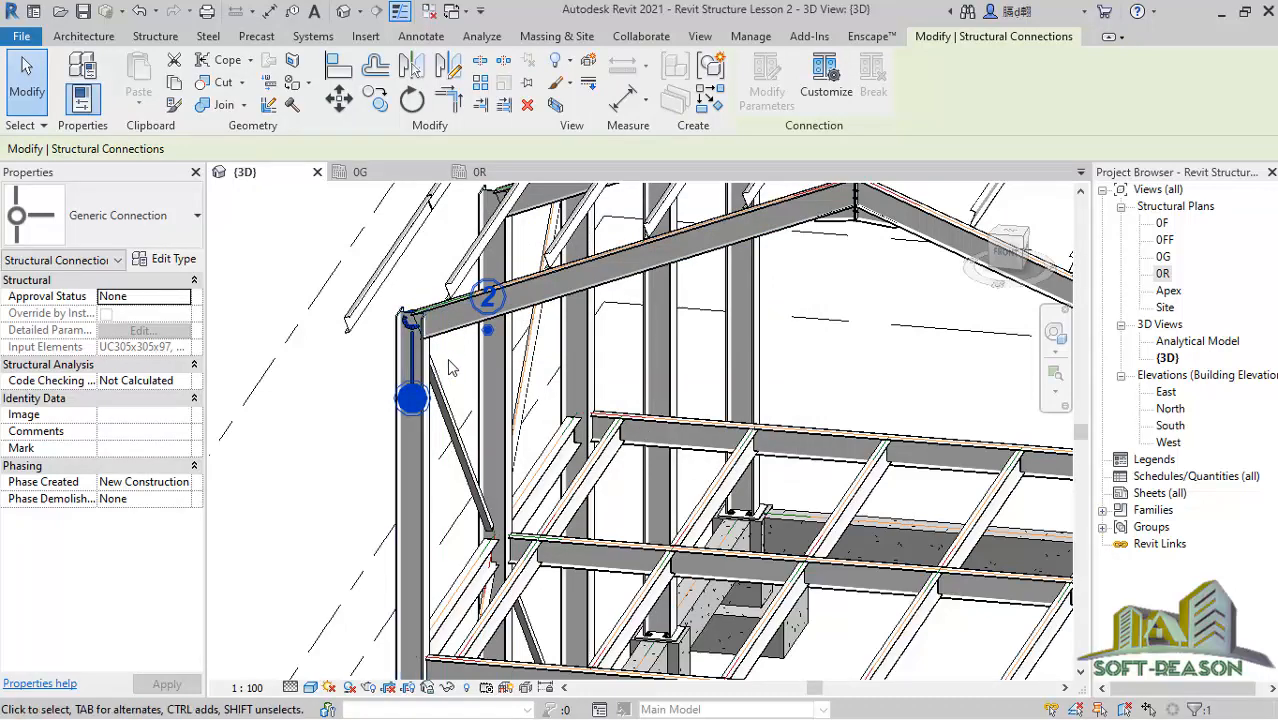
Change the eaves connection's type to Knee of frame bolted, with haunch.
{"action": "left_click", "coordinate": [189, 221]}
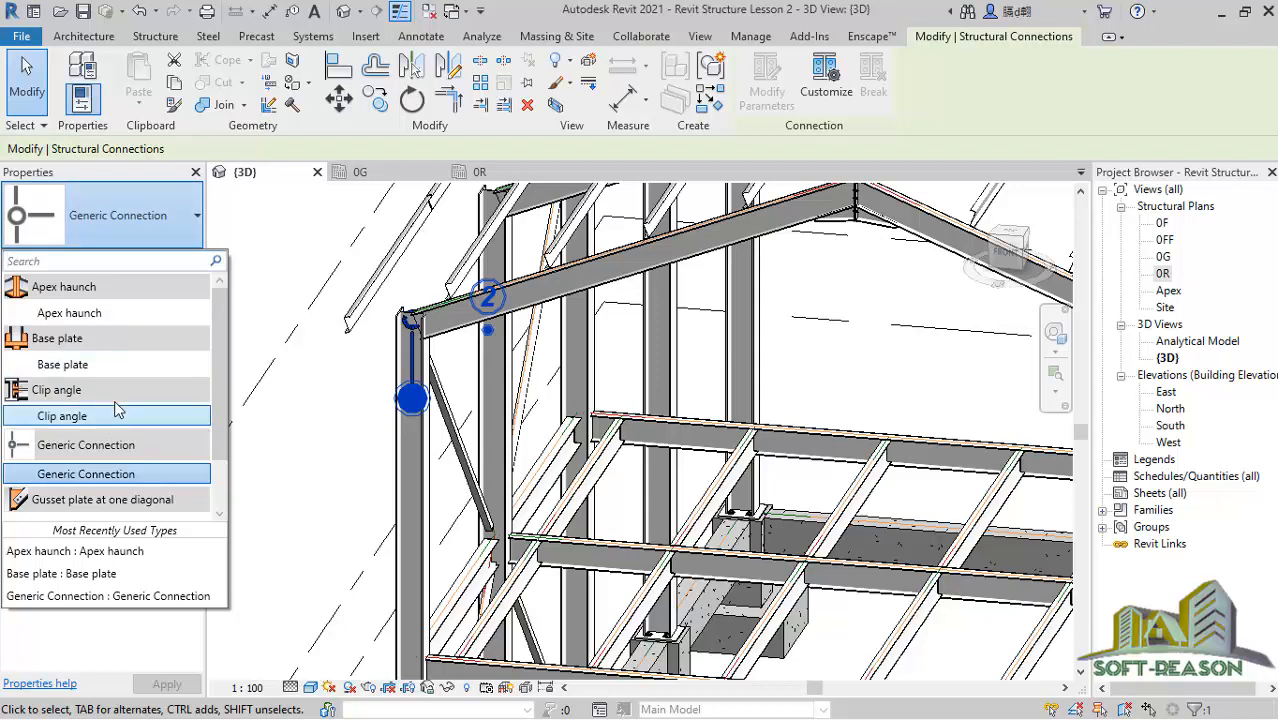
{"action": "scroll", "coordinate": [95, 387], "scroll_direction": "down", "scroll_amount": 1}
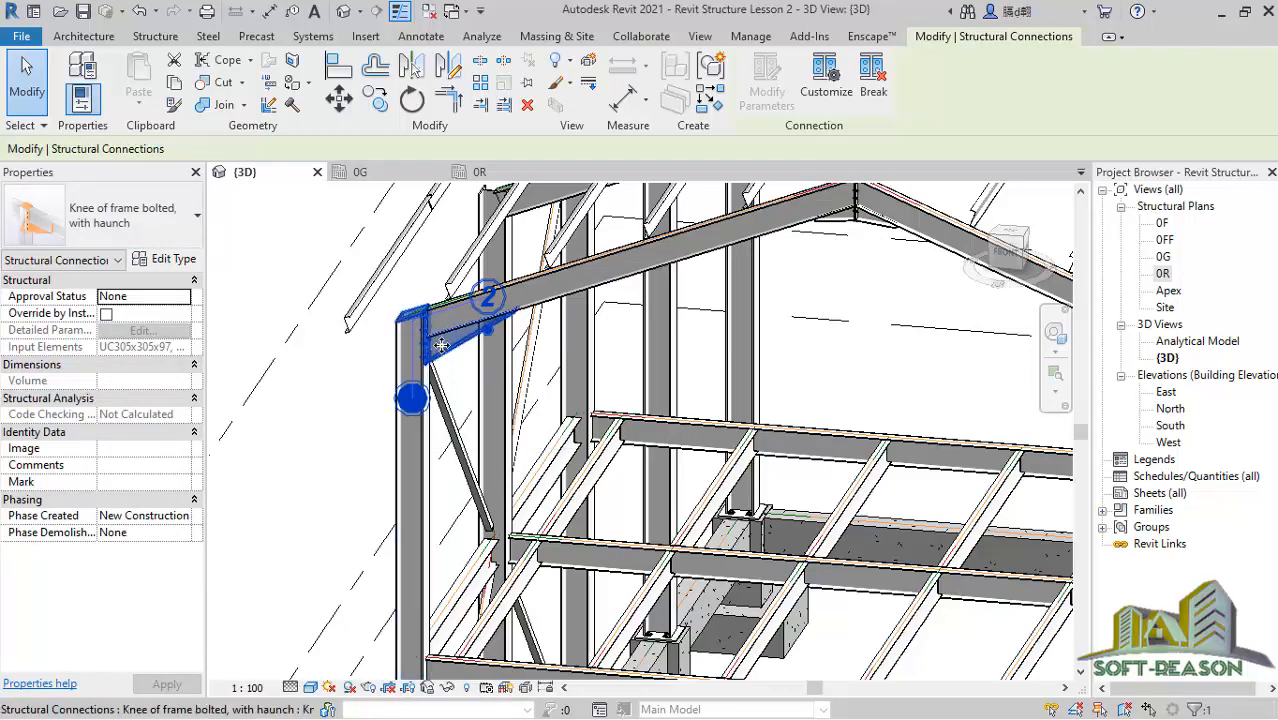
Examine the knee connection's cap plate, end plate, bolts and haunch from several angles.
{"action": "scroll", "coordinate": [450, 337], "scroll_direction": "up", "scroll_amount": 3}
{"action": "scroll", "coordinate": [462, 343], "scroll_direction": "up", "scroll_amount": 5}
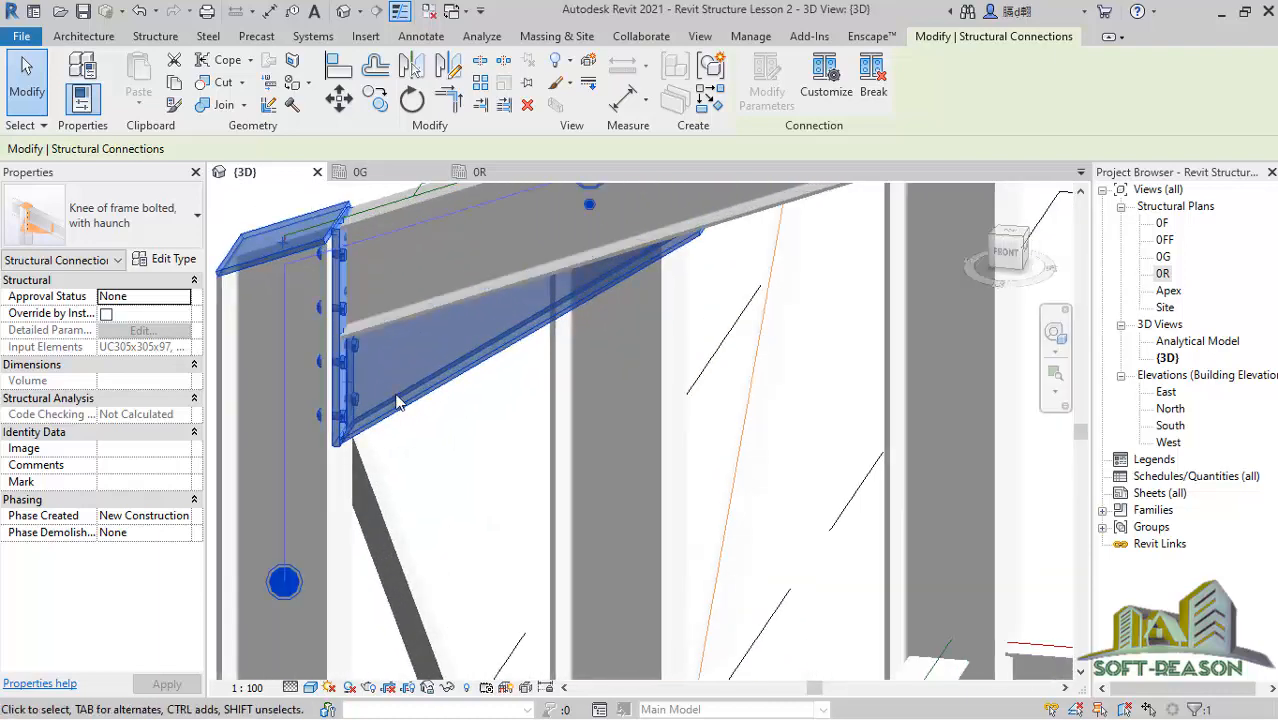
{"action": "scroll", "coordinate": [405, 382], "scroll_direction": "down", "scroll_amount": 5}
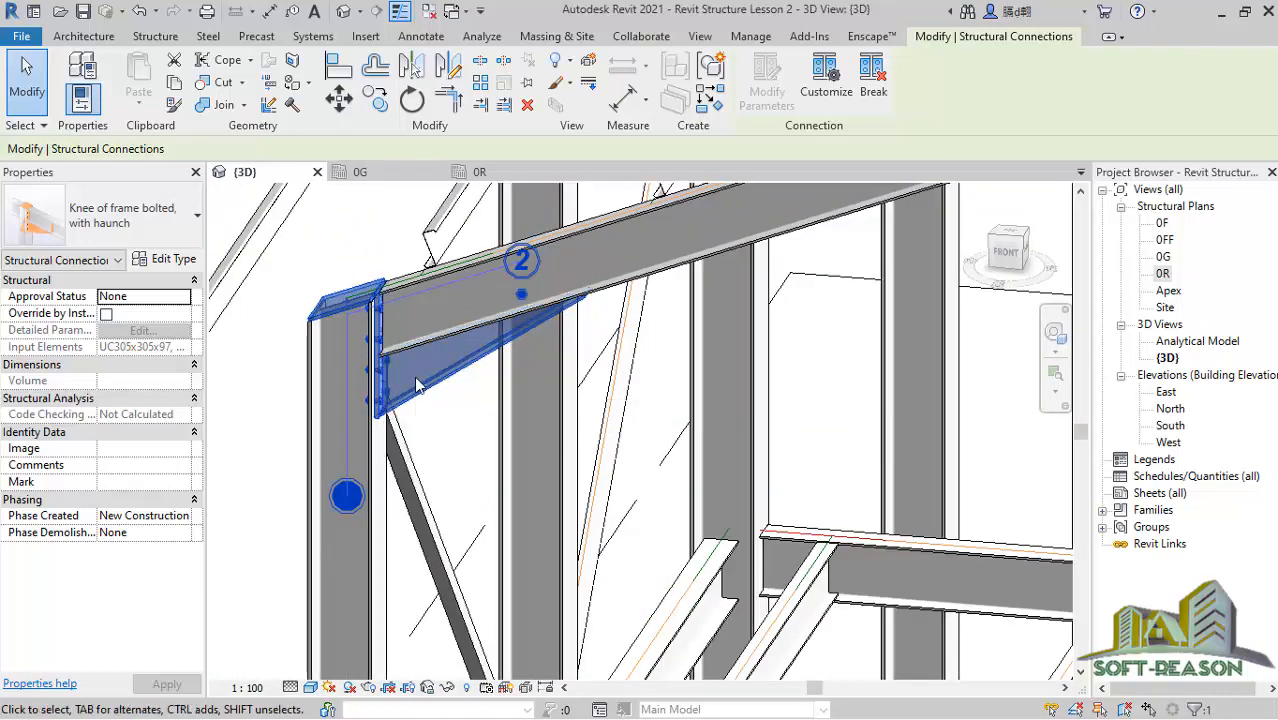
{"action": "scroll", "coordinate": [415, 385], "scroll_direction": "up", "scroll_amount": 1}
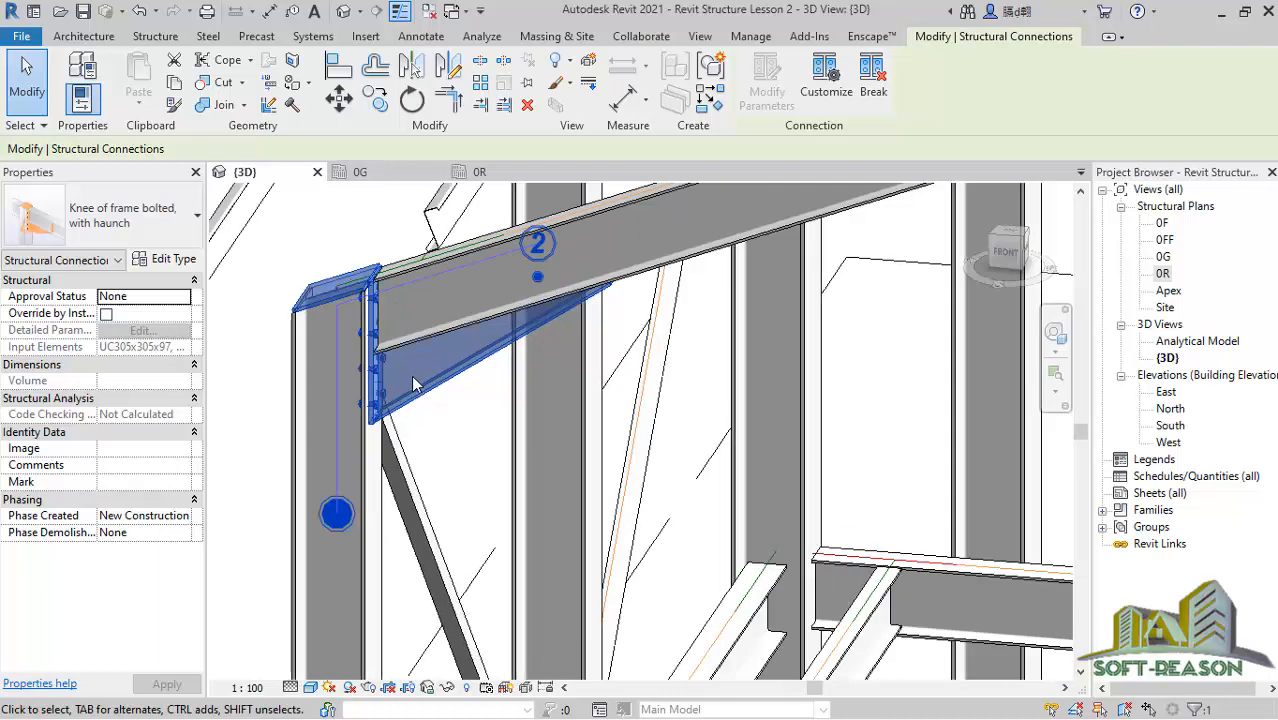
{"action": "middle_click_drag", "start_coordinate": [415, 385], "coordinate": [262, 381], "text": "shift"}
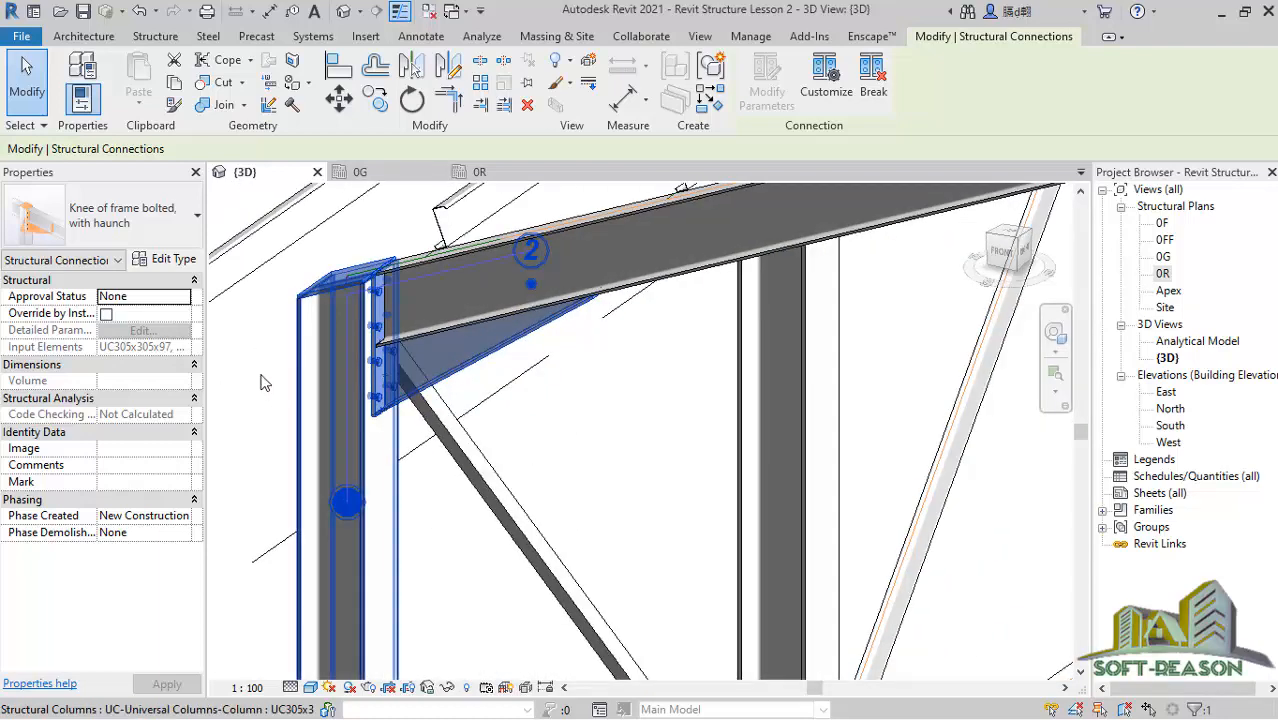
{"action": "left_click", "coordinate": [264, 383]}
{"action": "scroll", "coordinate": [449, 387], "scroll_direction": "up", "scroll_amount": 1}
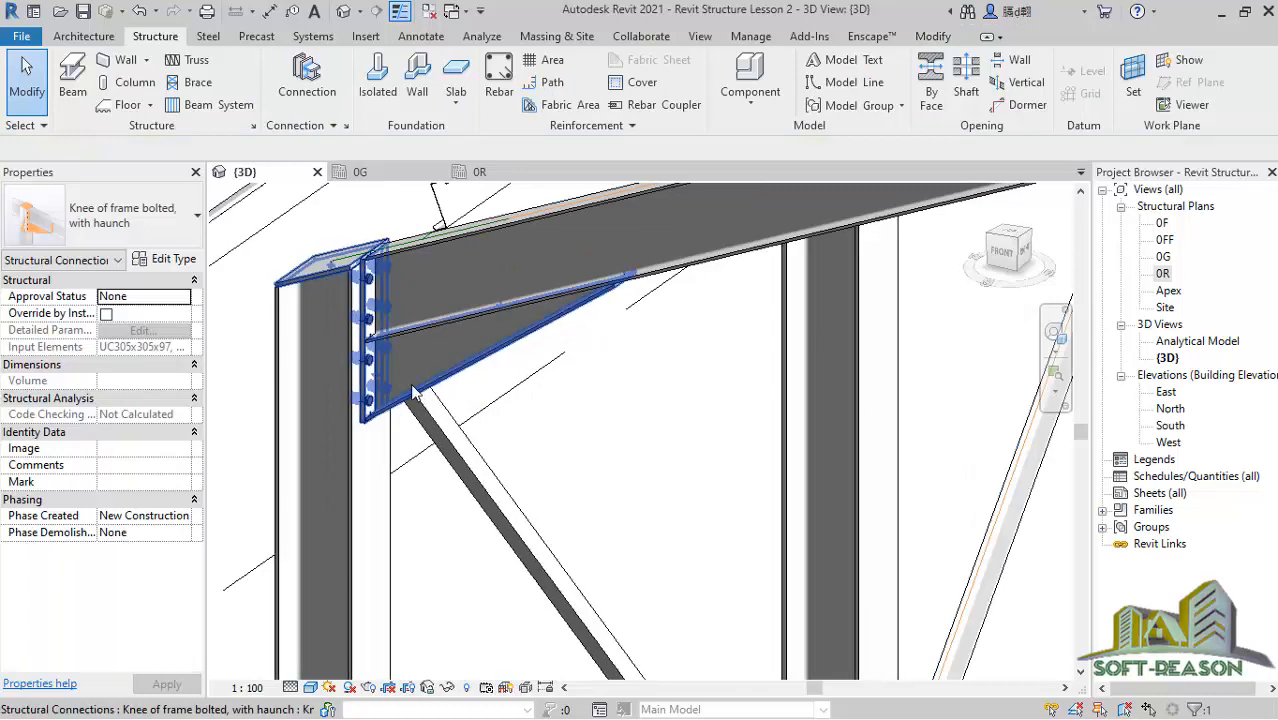
{"action": "scroll", "coordinate": [411, 388], "scroll_direction": "up", "scroll_amount": 1}
{"action": "scroll", "coordinate": [594, 369], "scroll_direction": "down", "scroll_amount": 1}
Enable the instance override for the knee connection and open its detailed parameters clear of the joint.
{"action": "left_click", "coordinate": [547, 350]}
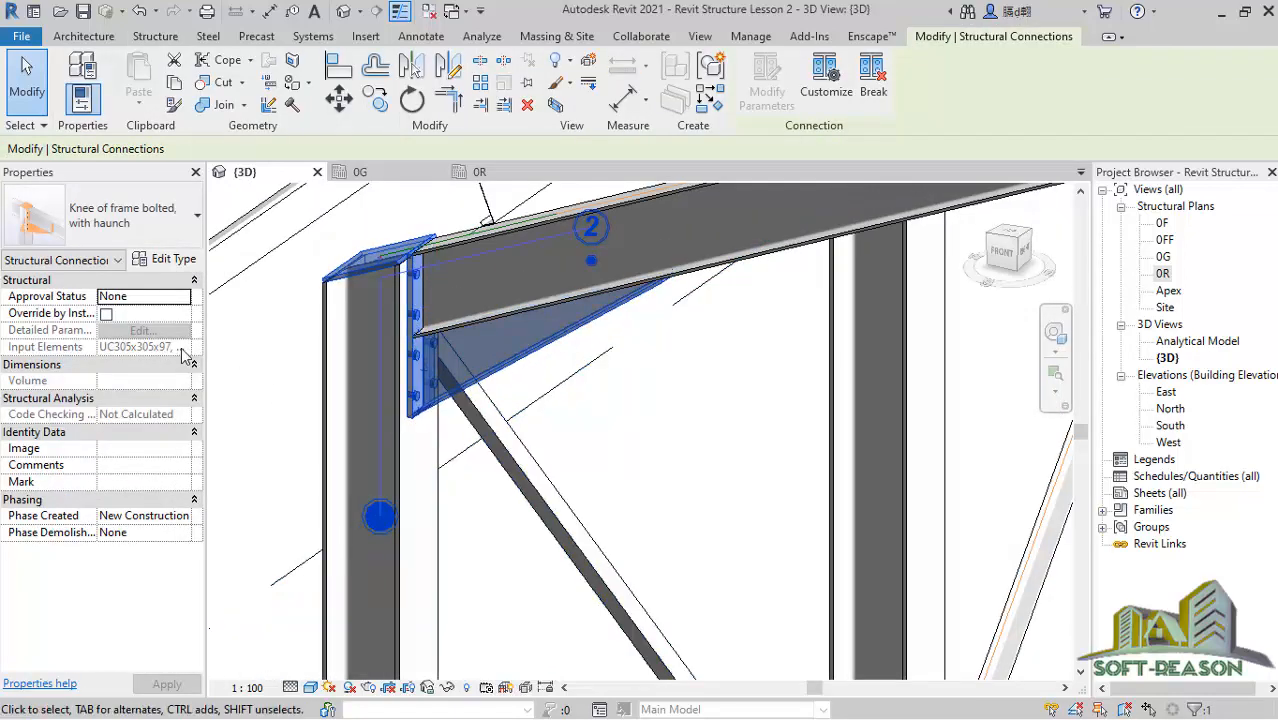
{"action": "left_click", "coordinate": [106, 314]}
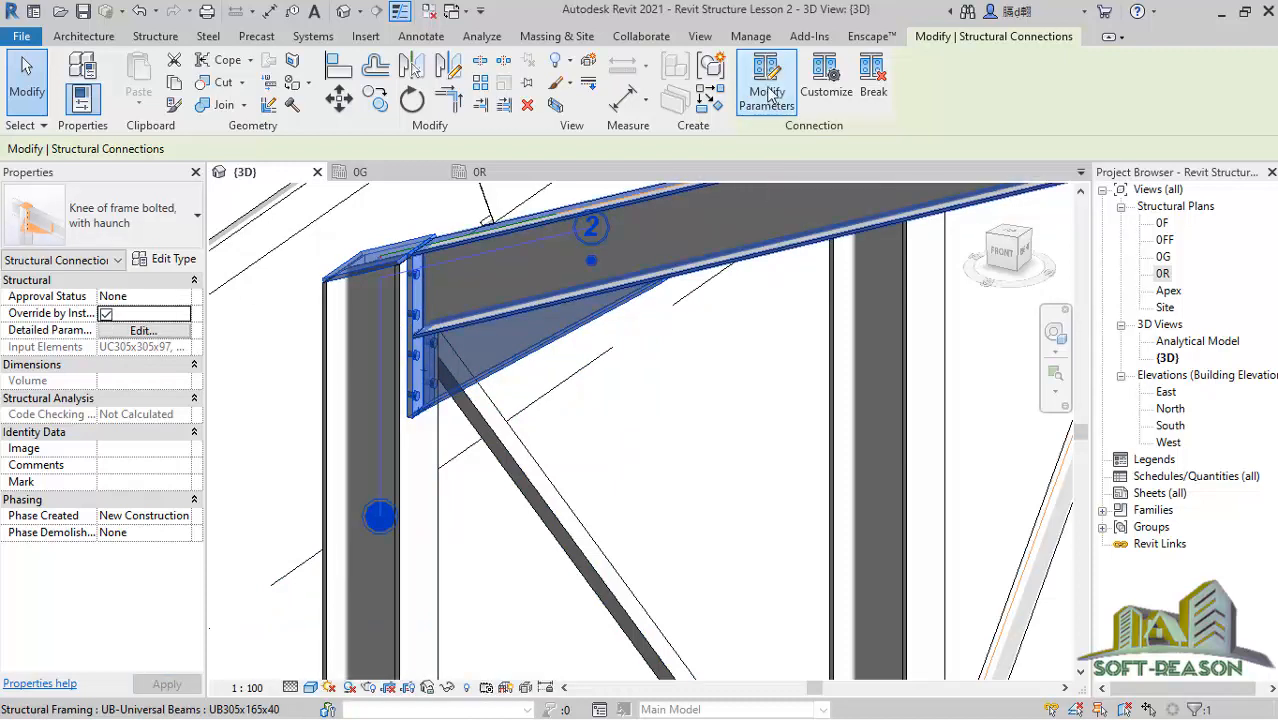
{"action": "left_click", "coordinate": [768, 88]}
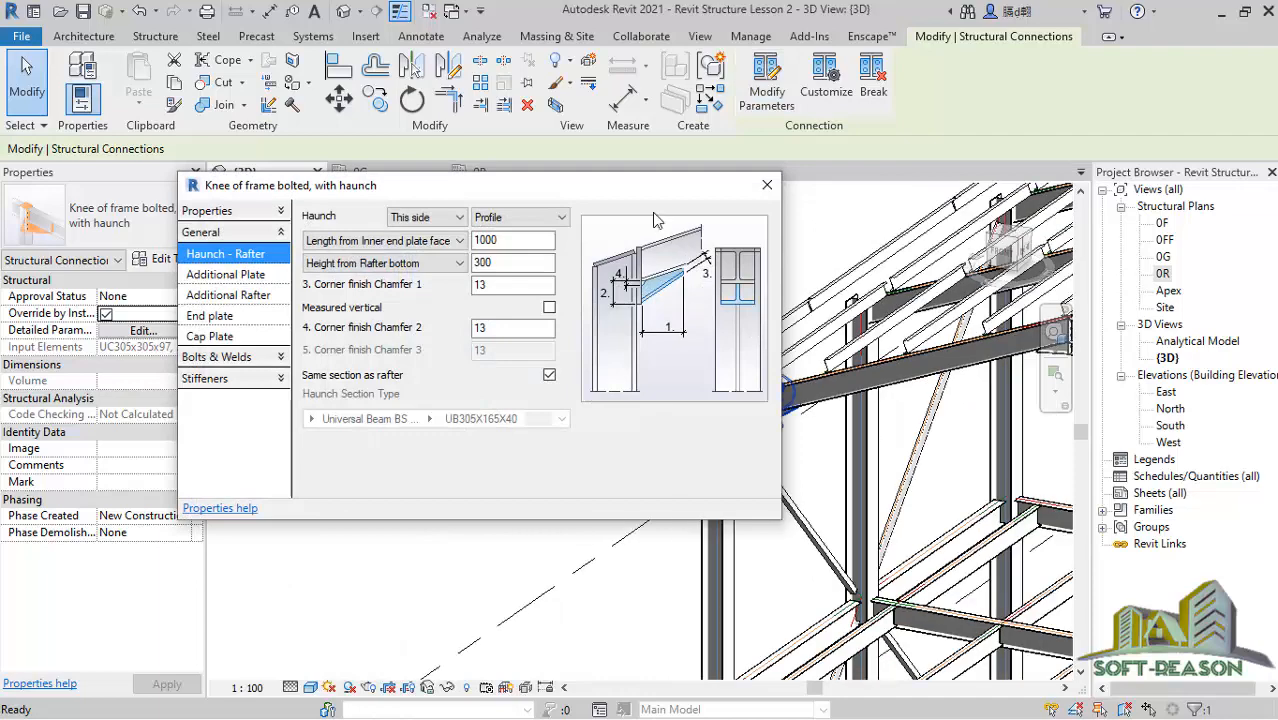
{"action": "left_click_drag", "start_coordinate": [565, 192], "coordinate": [434, 130]}
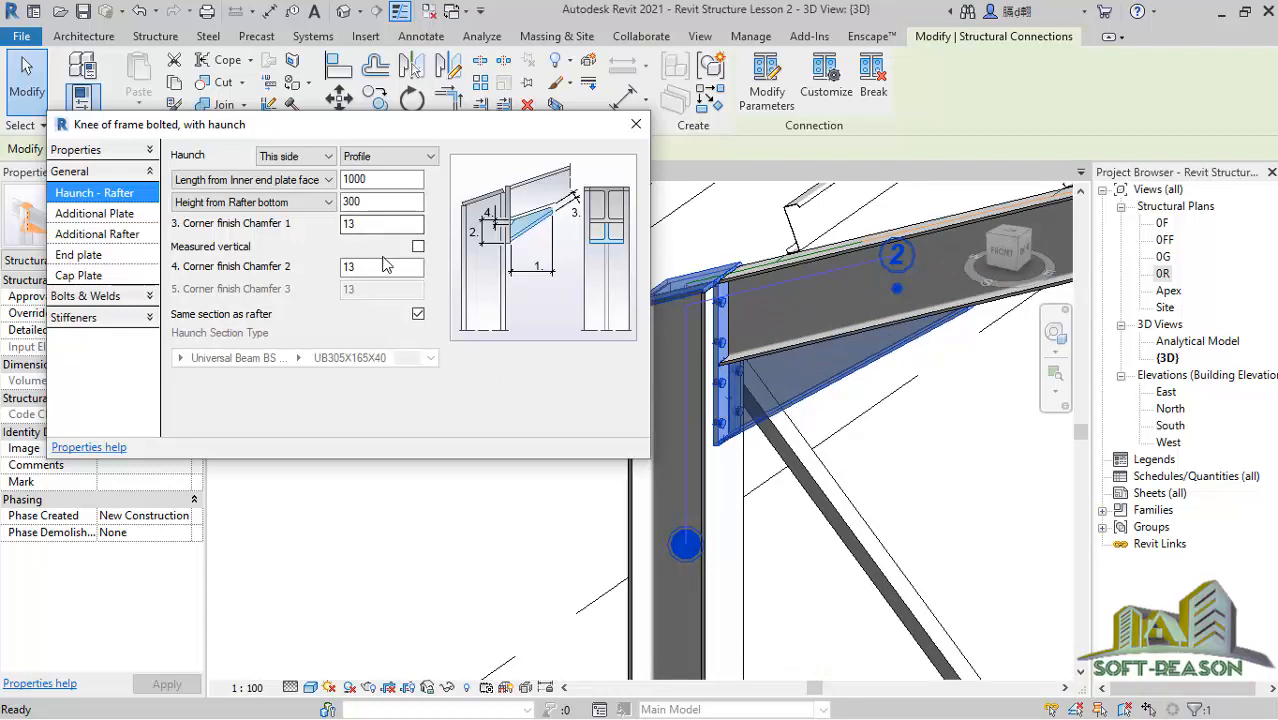
Examine the bolts at the haunch end plate and review the connection's additional plate settings.
{"action": "scroll", "coordinate": [694, 386], "scroll_direction": "down", "scroll_amount": 2}
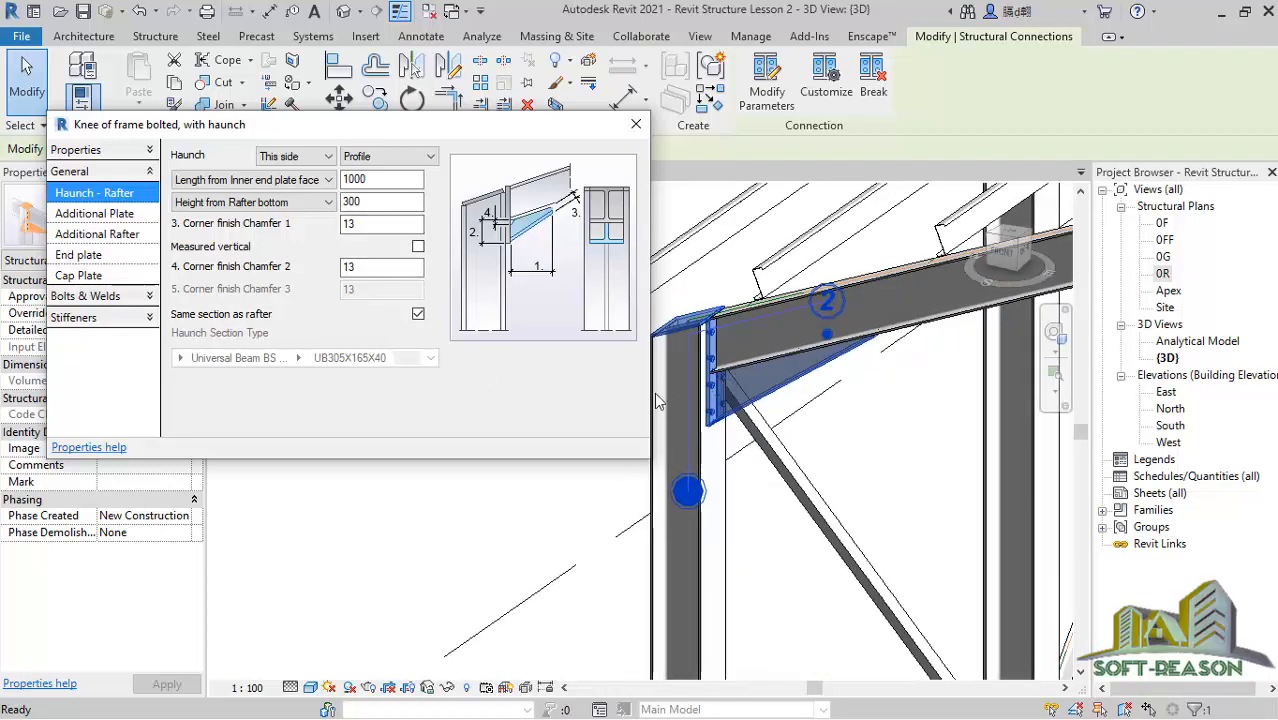
{"action": "scroll", "coordinate": [715, 383], "scroll_direction": "up", "scroll_amount": 4}
{"action": "scroll", "coordinate": [780, 360], "scroll_direction": "up", "scroll_amount": 5}
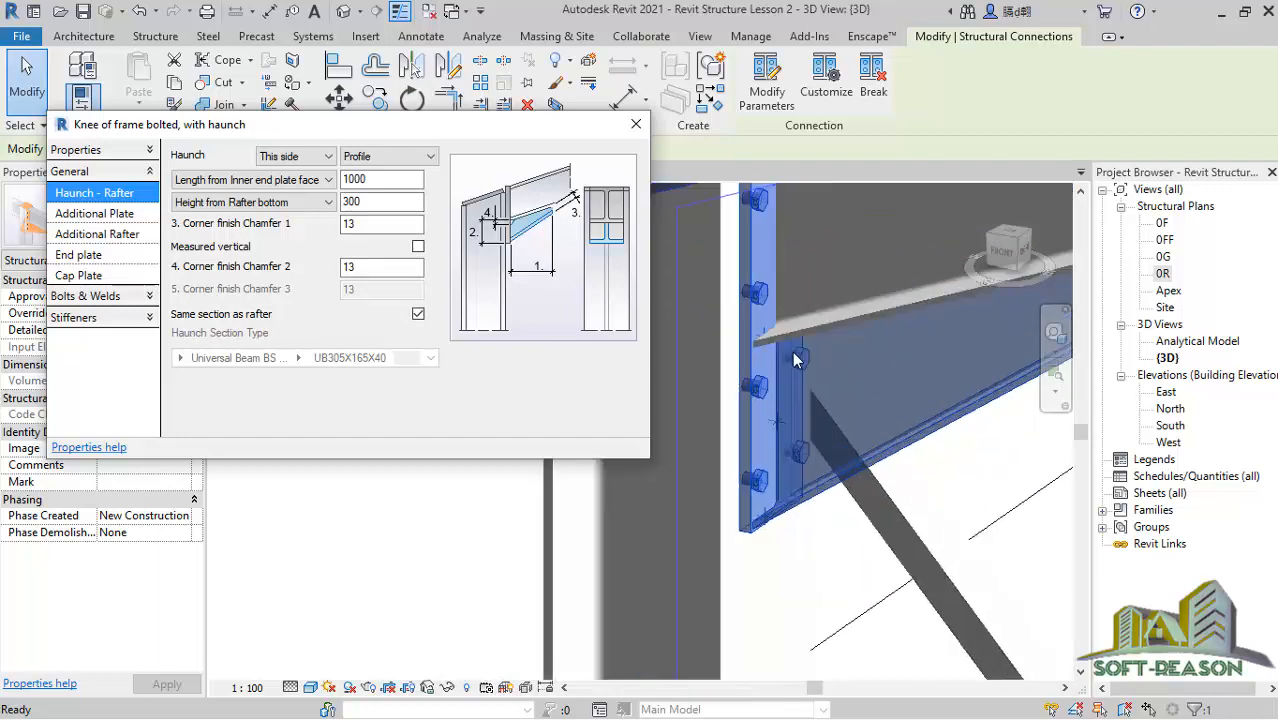
{"action": "scroll", "coordinate": [758, 519], "scroll_direction": "up", "scroll_amount": 3}
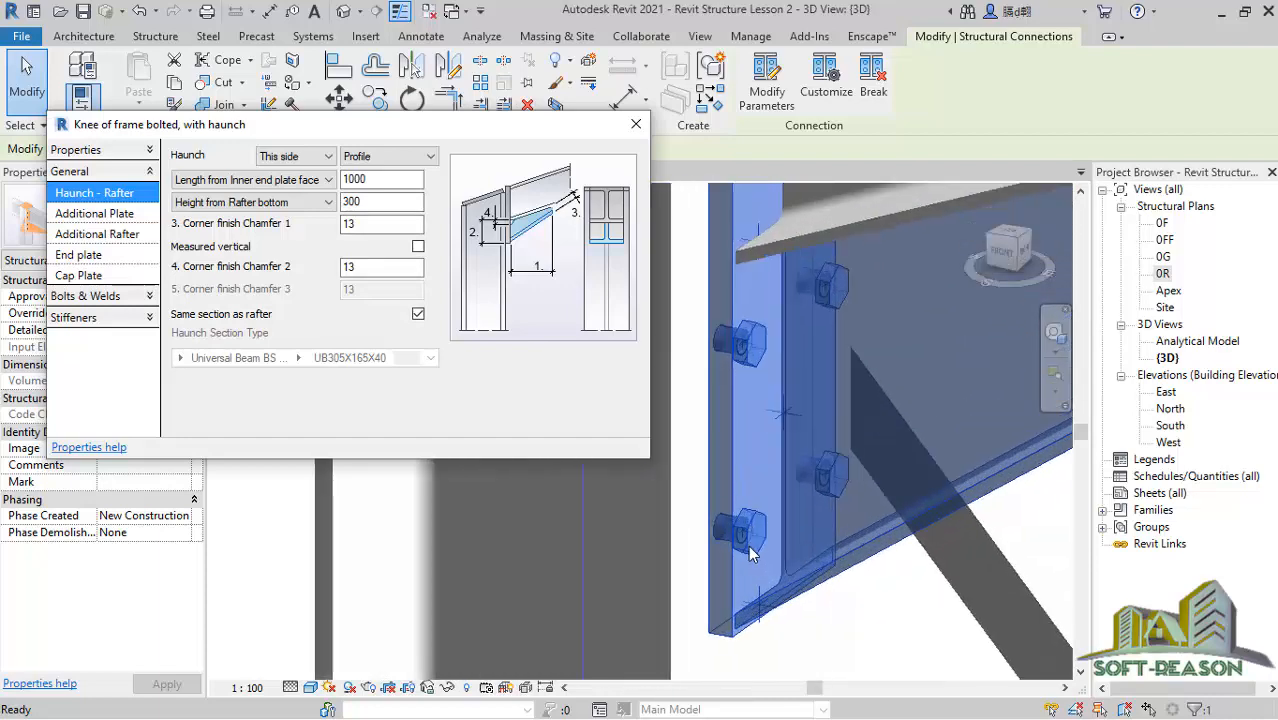
{"action": "scroll", "coordinate": [798, 380], "scroll_direction": "down", "scroll_amount": 2}
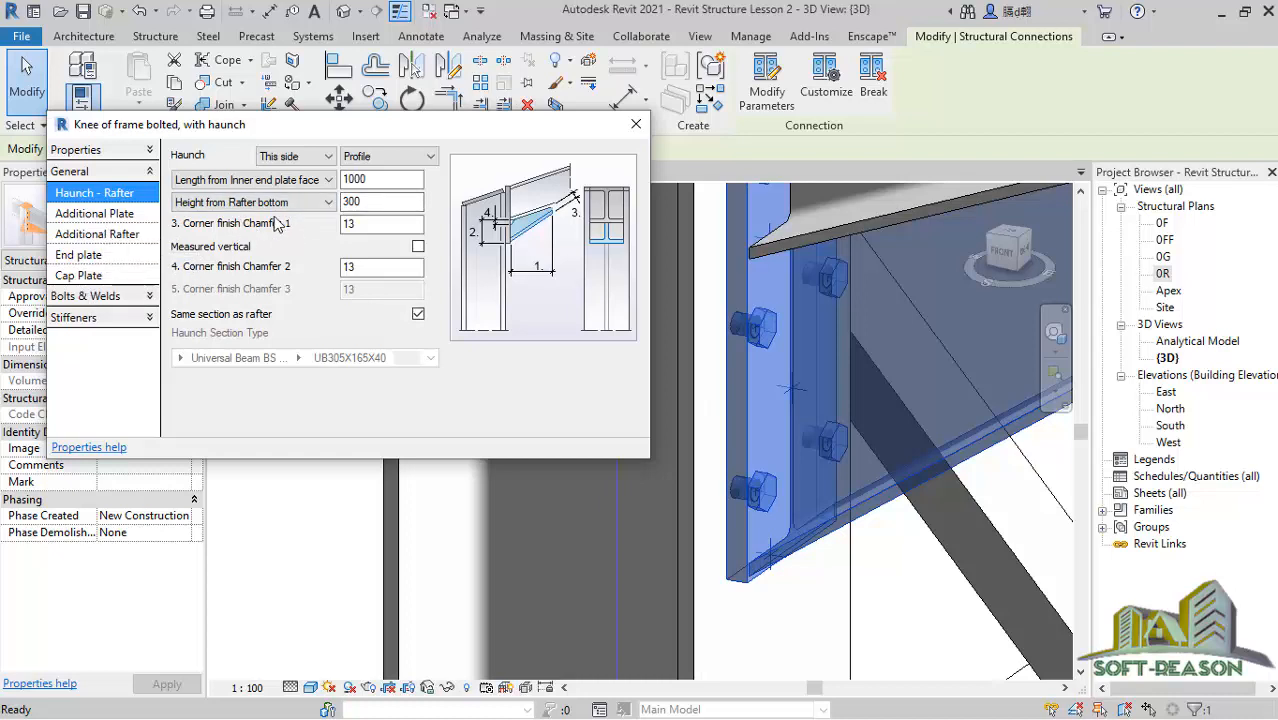
{"action": "left_click", "coordinate": [115, 214]}
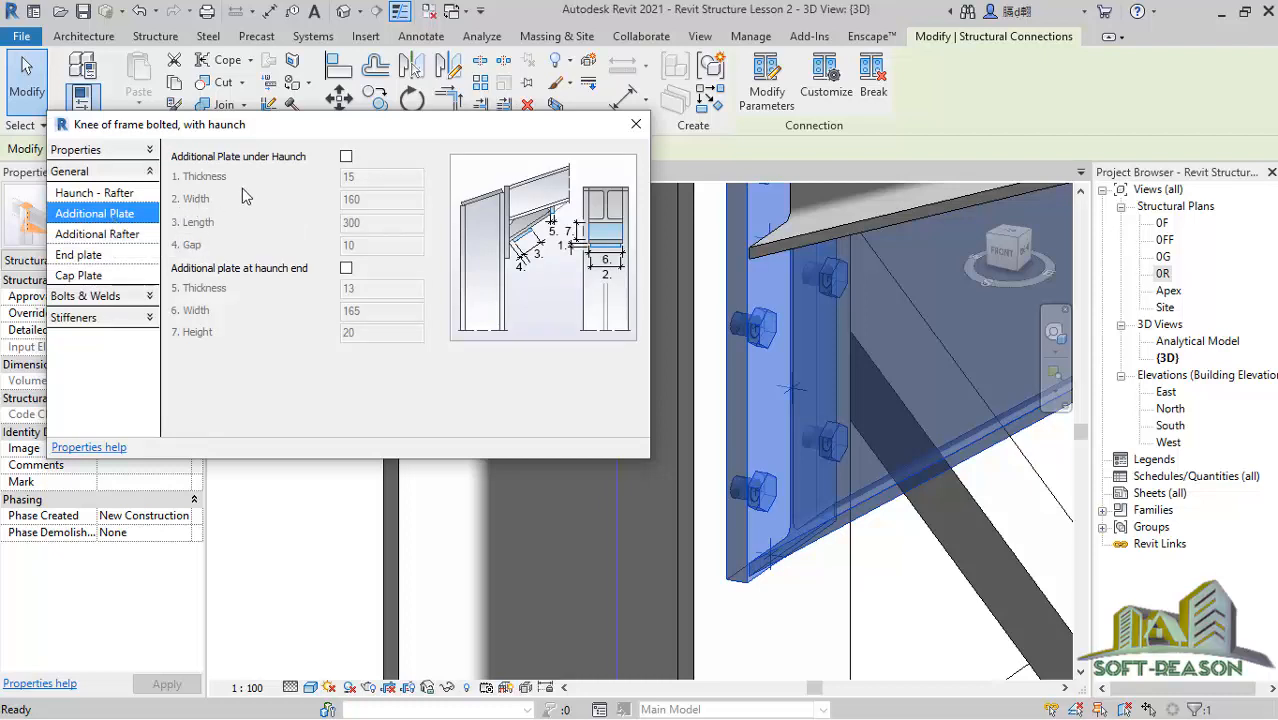
Enable the additional rafter on the outer side of the column and set its length to 1200.
{"action": "left_click", "coordinate": [97, 235]}
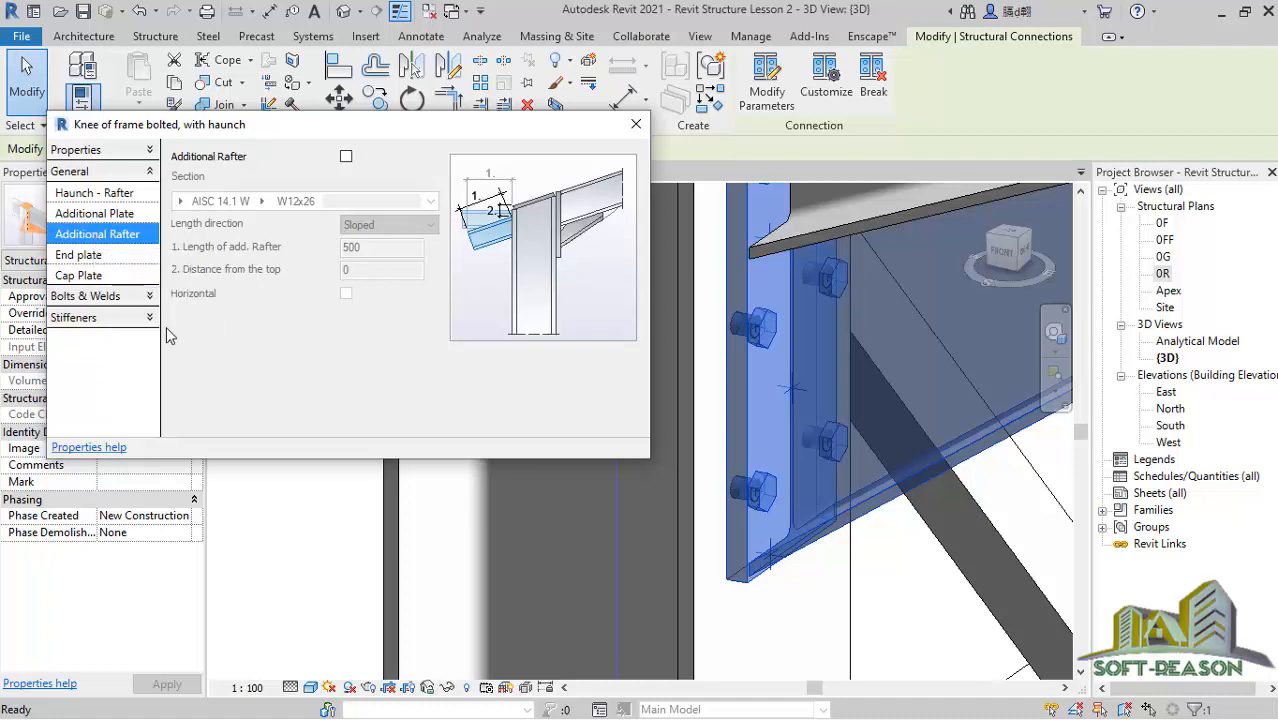
{"action": "scroll", "coordinate": [883, 399], "scroll_direction": "down", "scroll_amount": 5}
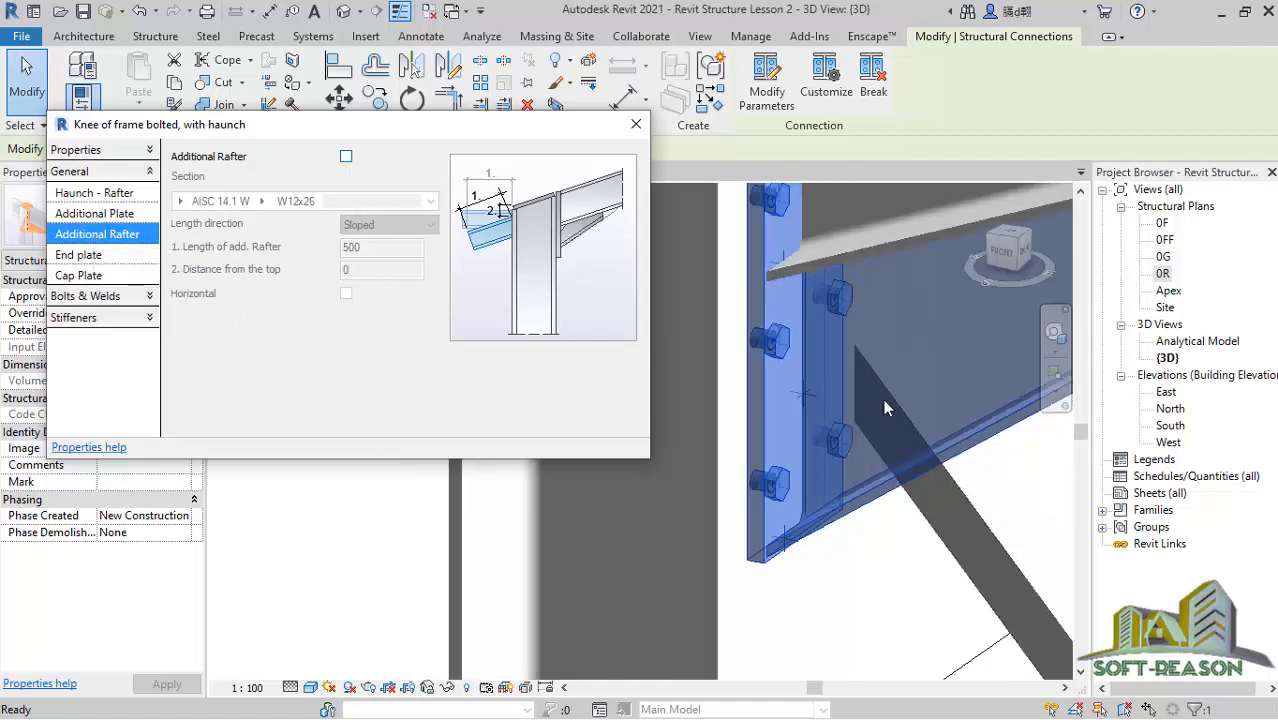
{"action": "scroll", "coordinate": [815, 355], "scroll_direction": "down", "scroll_amount": 3}
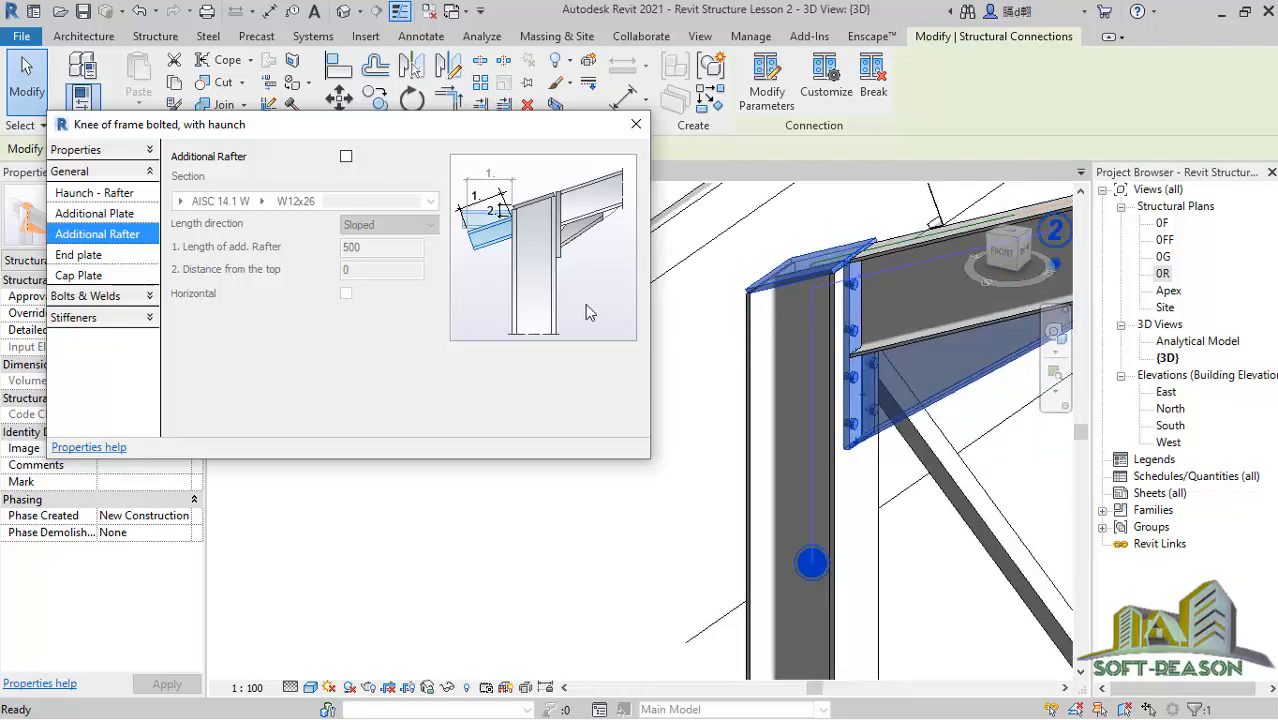
{"action": "left_click", "coordinate": [346, 156]}
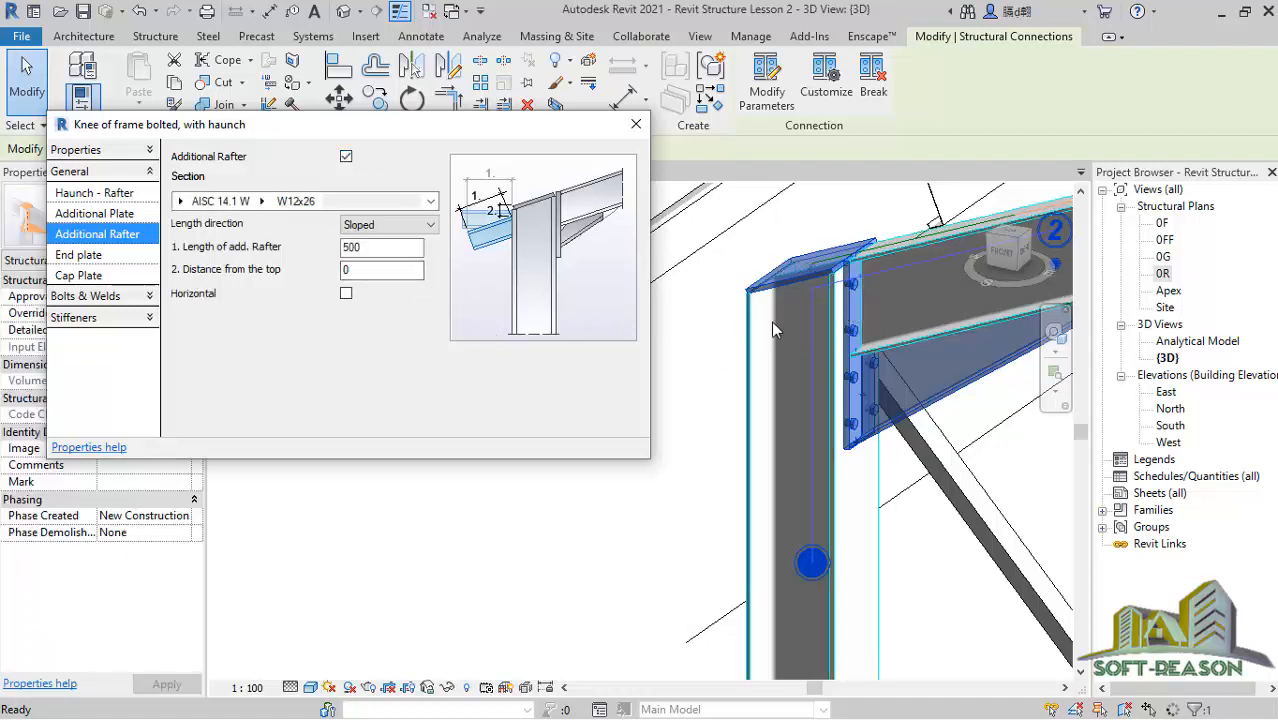
{"action": "left_click", "coordinate": [385, 246]}
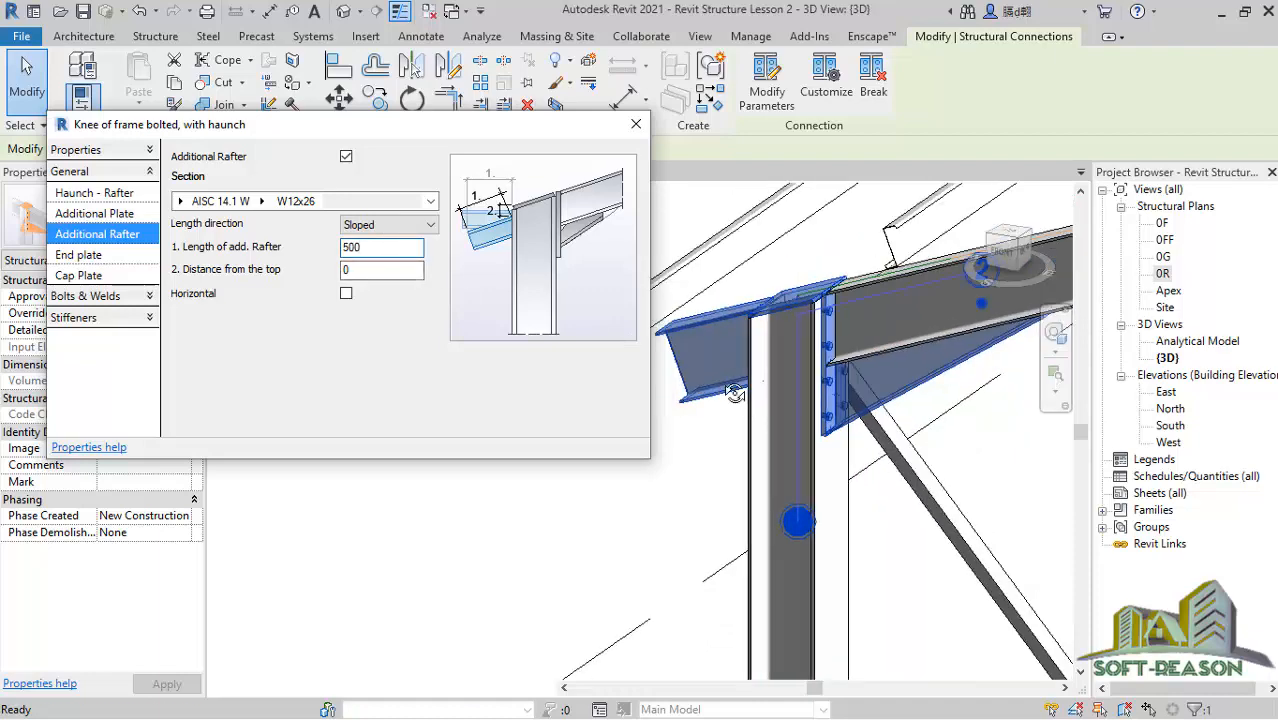
{"action": "middle_click_drag", "start_coordinate": [732, 393], "coordinate": [797, 395], "text": "shift"}
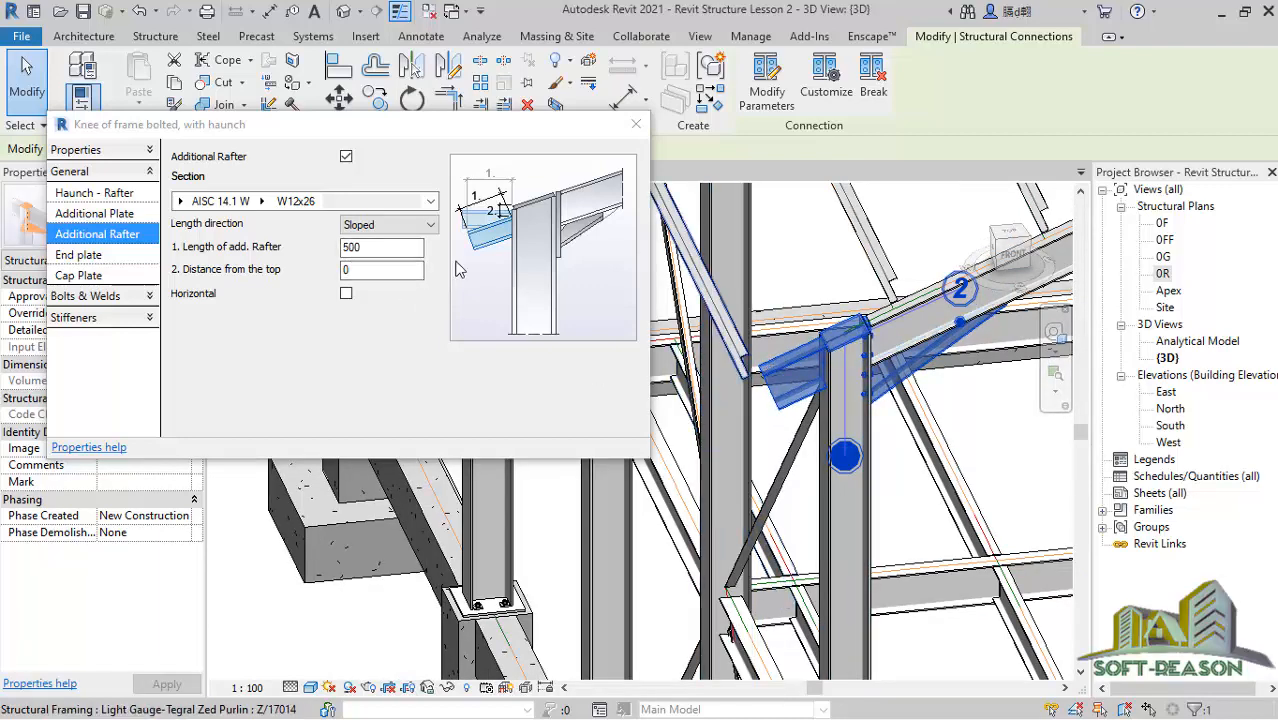
{"action": "double_click", "coordinate": [387, 248]}
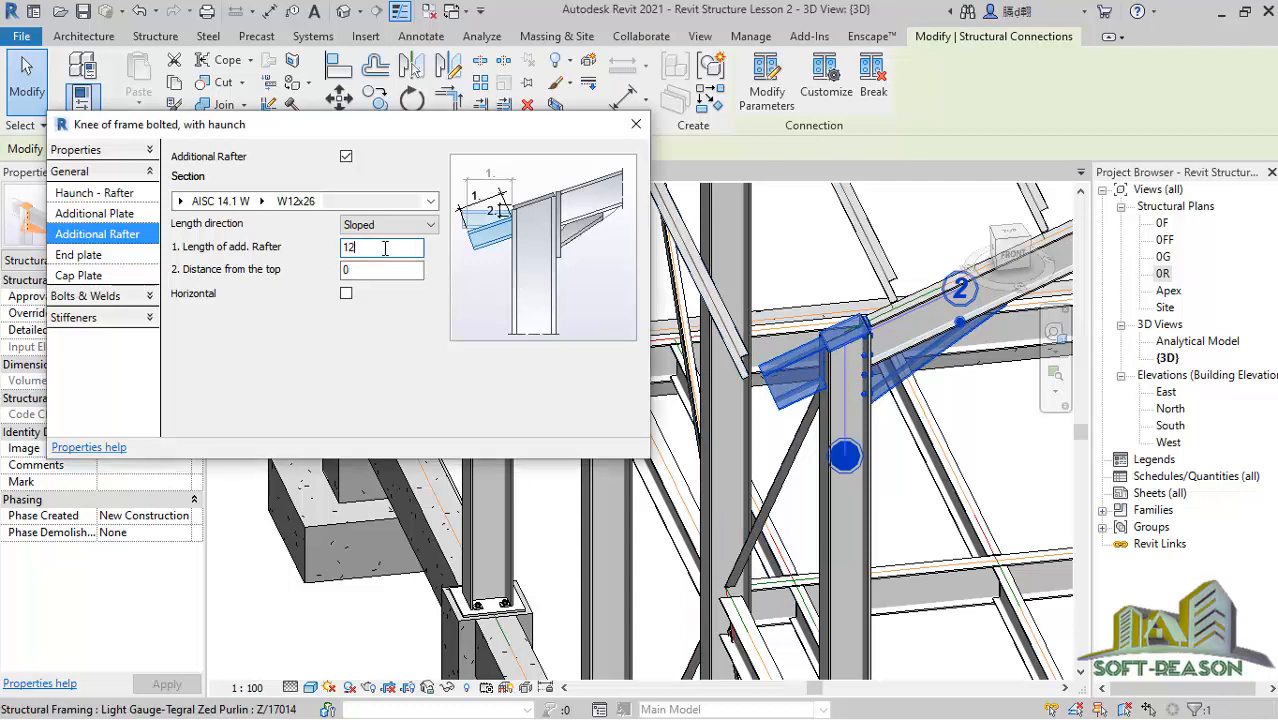
{"action": "type", "text": "1200"}
{"action": "left_click", "coordinate": [357, 269]}
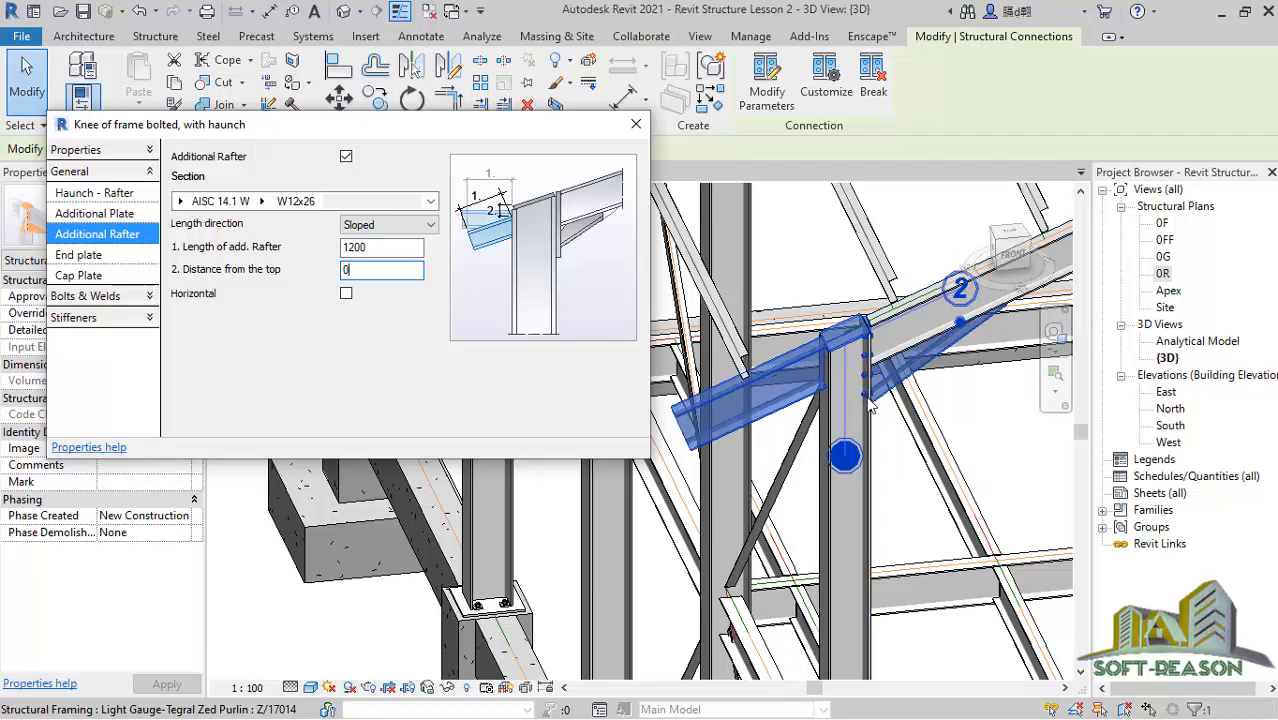
{"action": "scroll", "coordinate": [870, 405], "scroll_direction": "up", "scroll_amount": 4}
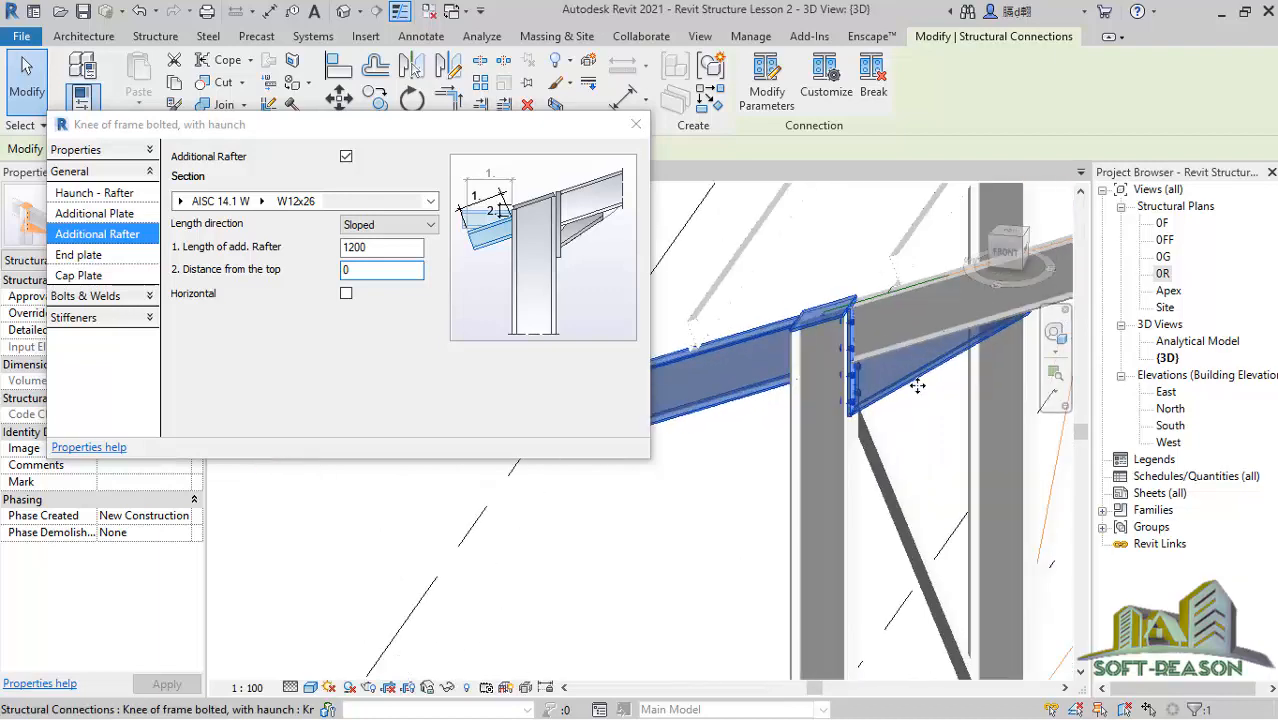
{"action": "scroll", "coordinate": [845, 375], "scroll_direction": "down", "scroll_amount": 3}
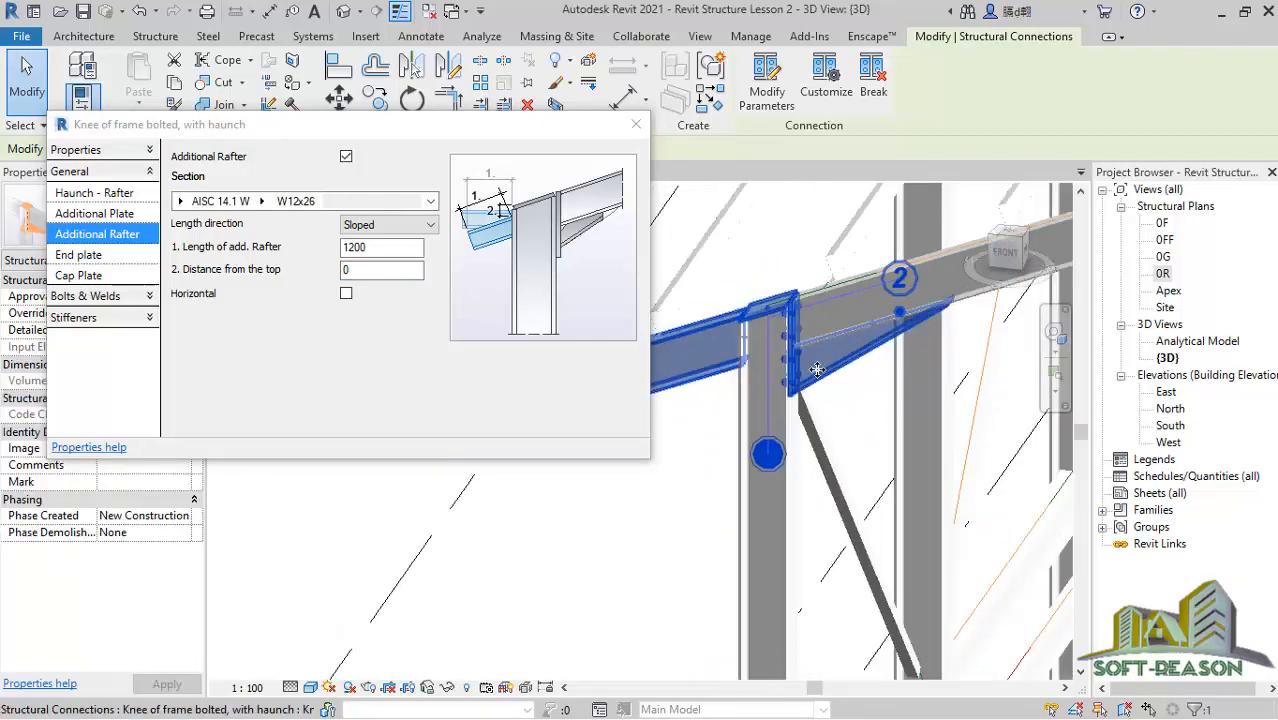
Review the cap plate type options, keeping Full, and set the cap plate thickness to 10.
{"action": "left_click", "coordinate": [85, 282]}
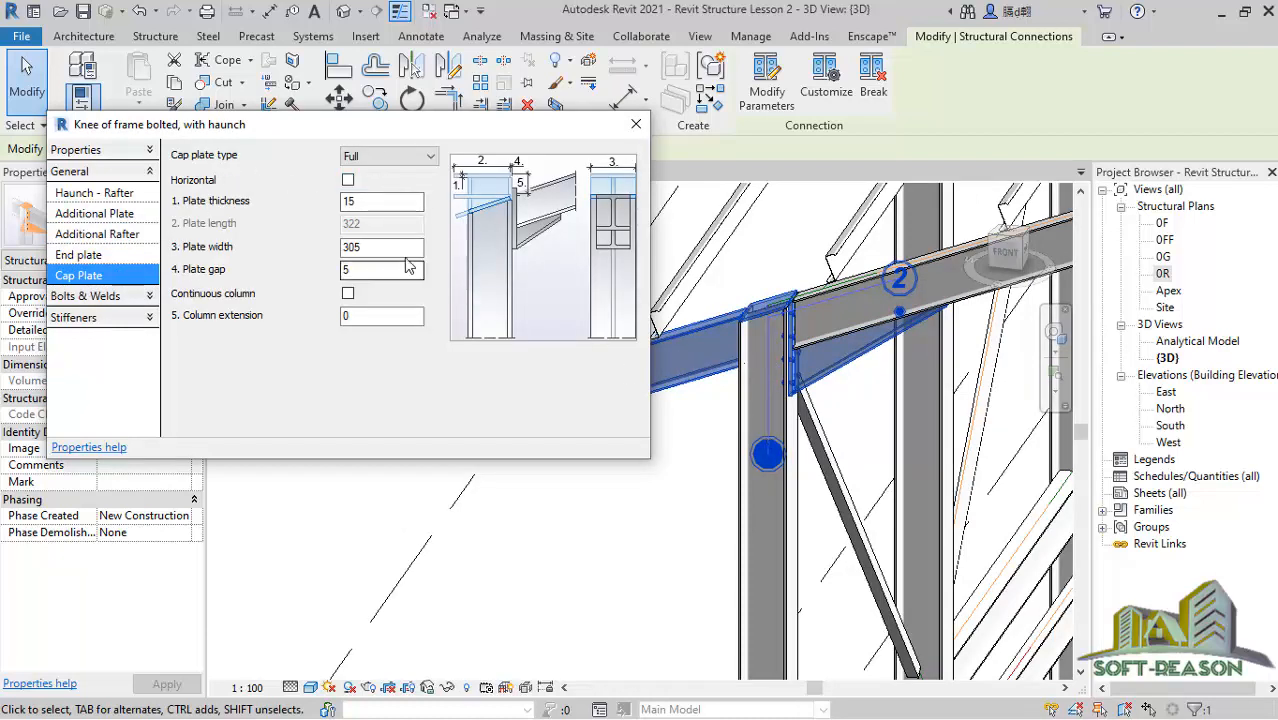
{"action": "left_click", "coordinate": [392, 159]}
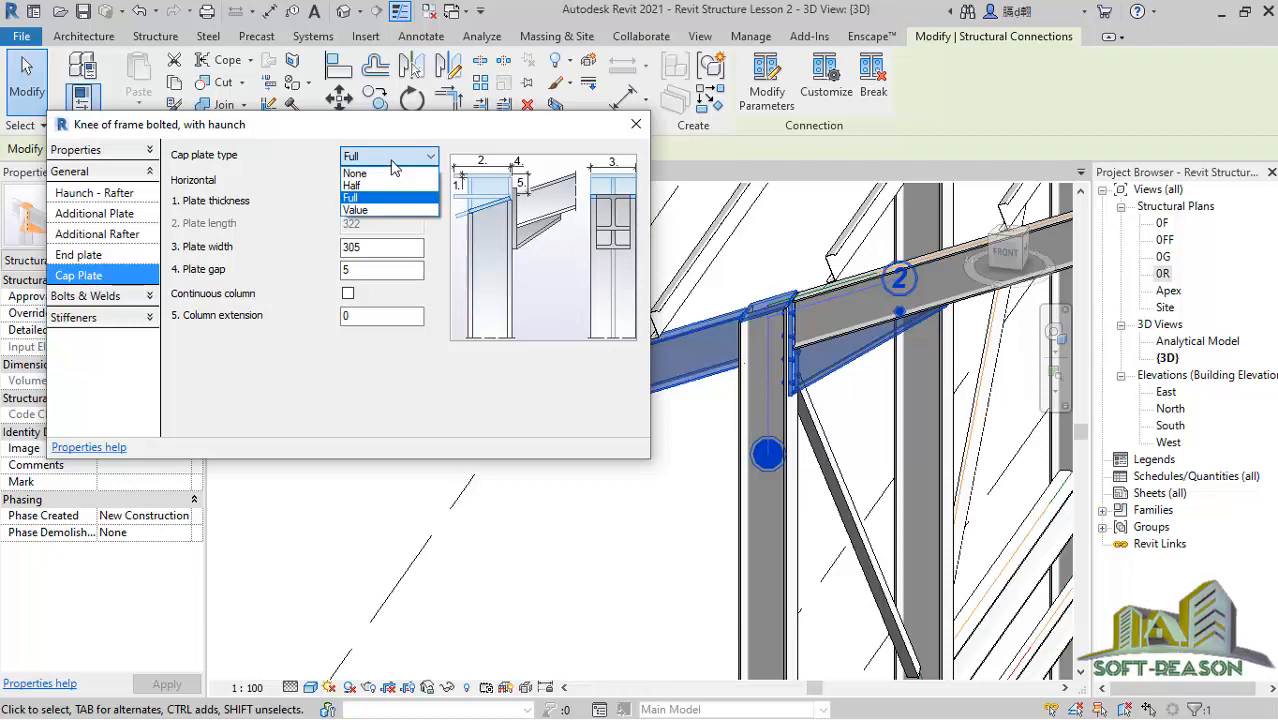
{"action": "left_click", "coordinate": [392, 162]}
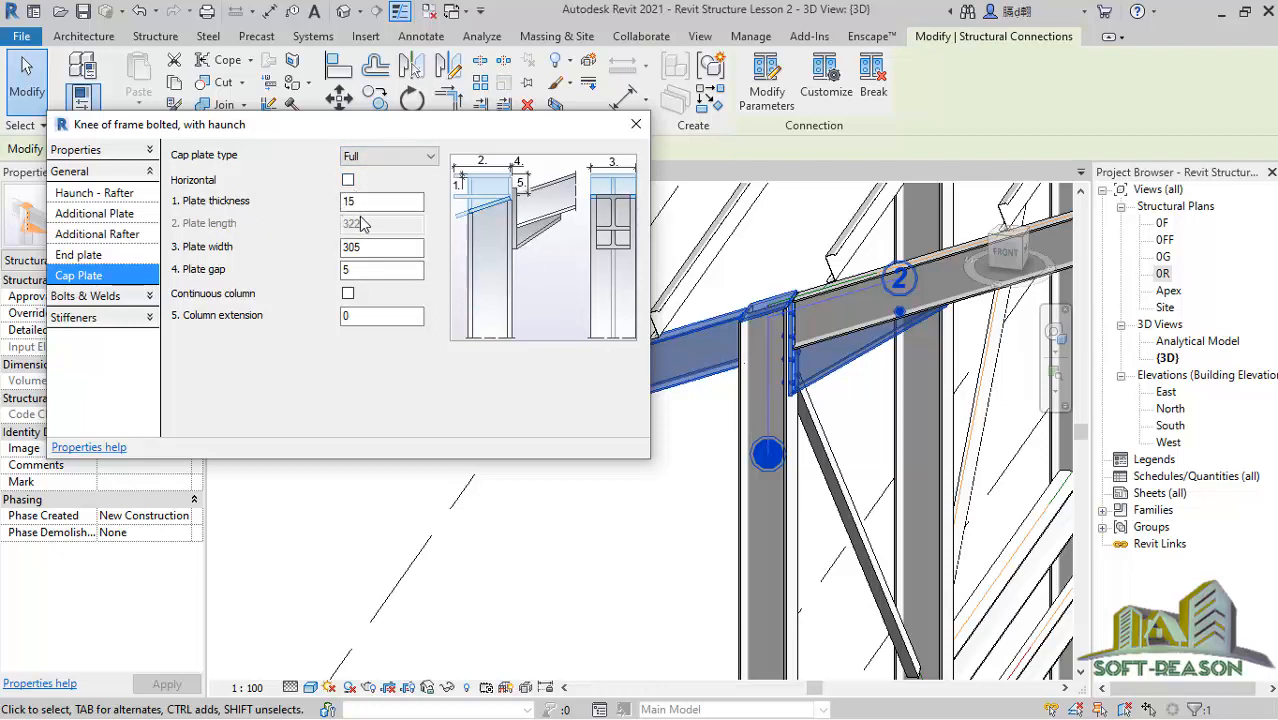
{"action": "scroll", "coordinate": [793, 334], "scroll_direction": "up", "scroll_amount": 3}
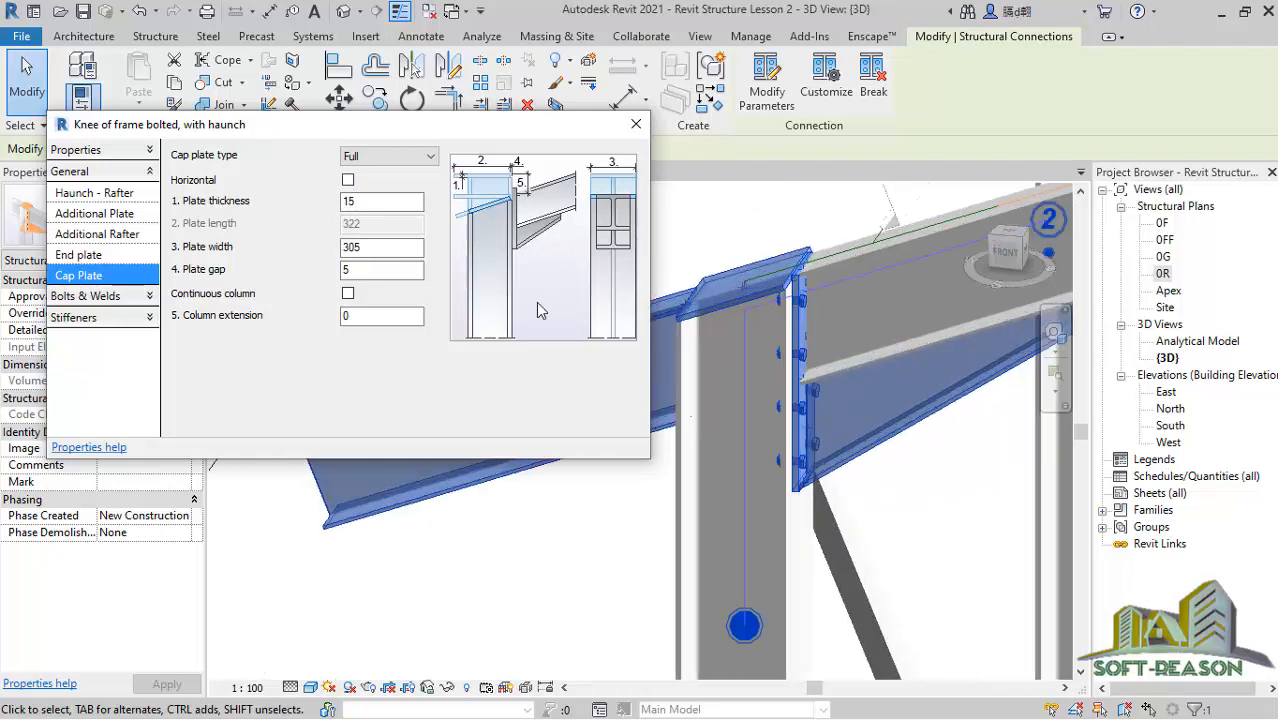
{"action": "double_click", "coordinate": [377, 203]}
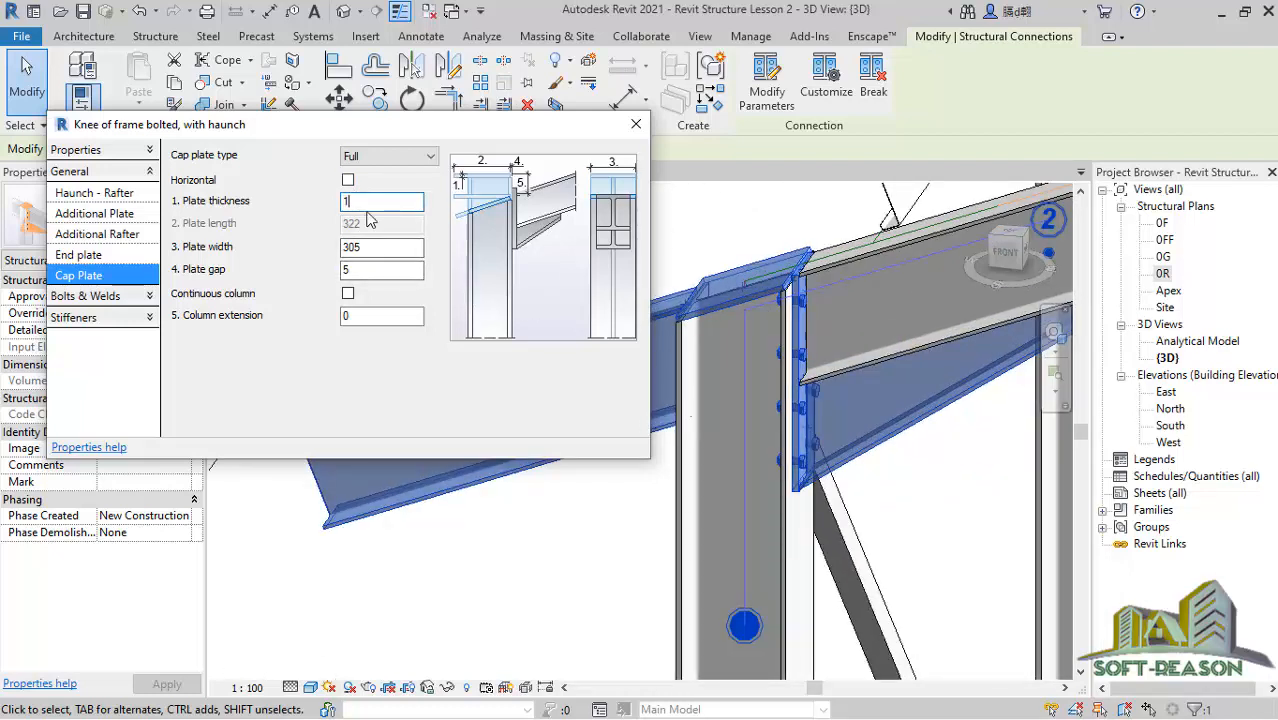
{"action": "type", "text": "10"}
{"action": "left_click", "coordinate": [372, 271]}
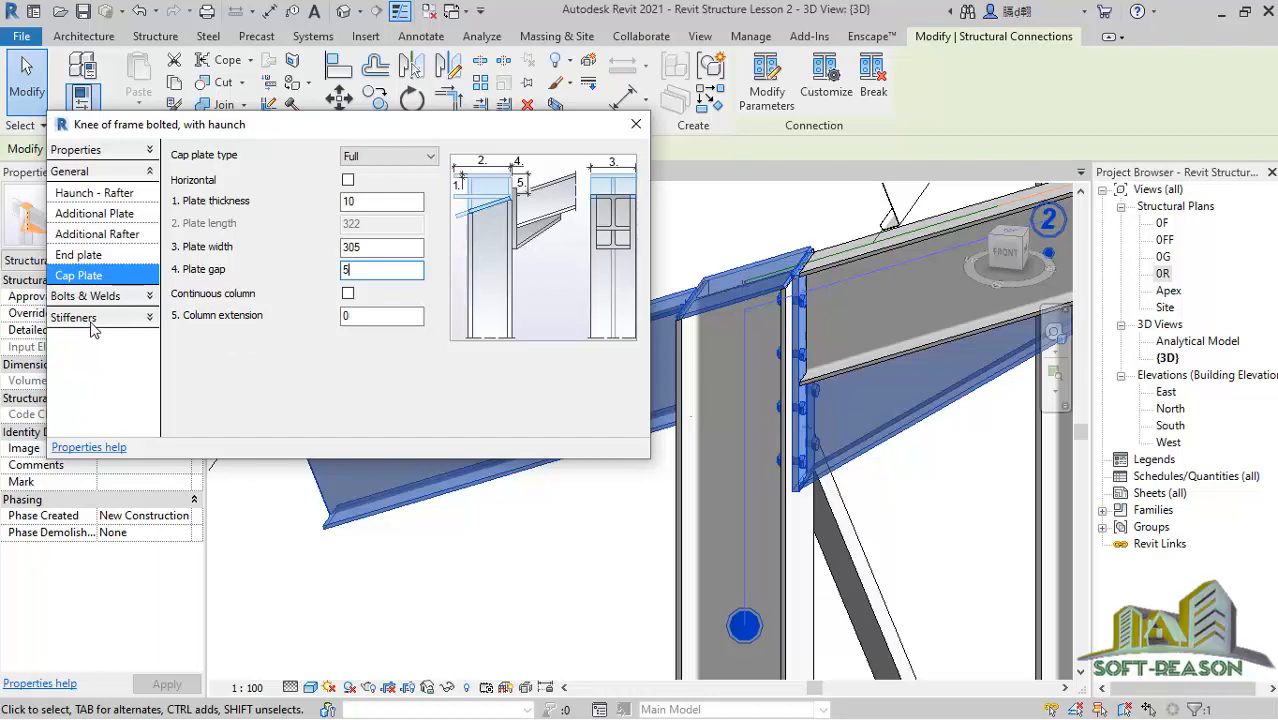
Set the rafter haunch's length from the inner end plate face to 500.
{"action": "scroll", "coordinate": [803, 375], "scroll_direction": "down", "scroll_amount": 5}
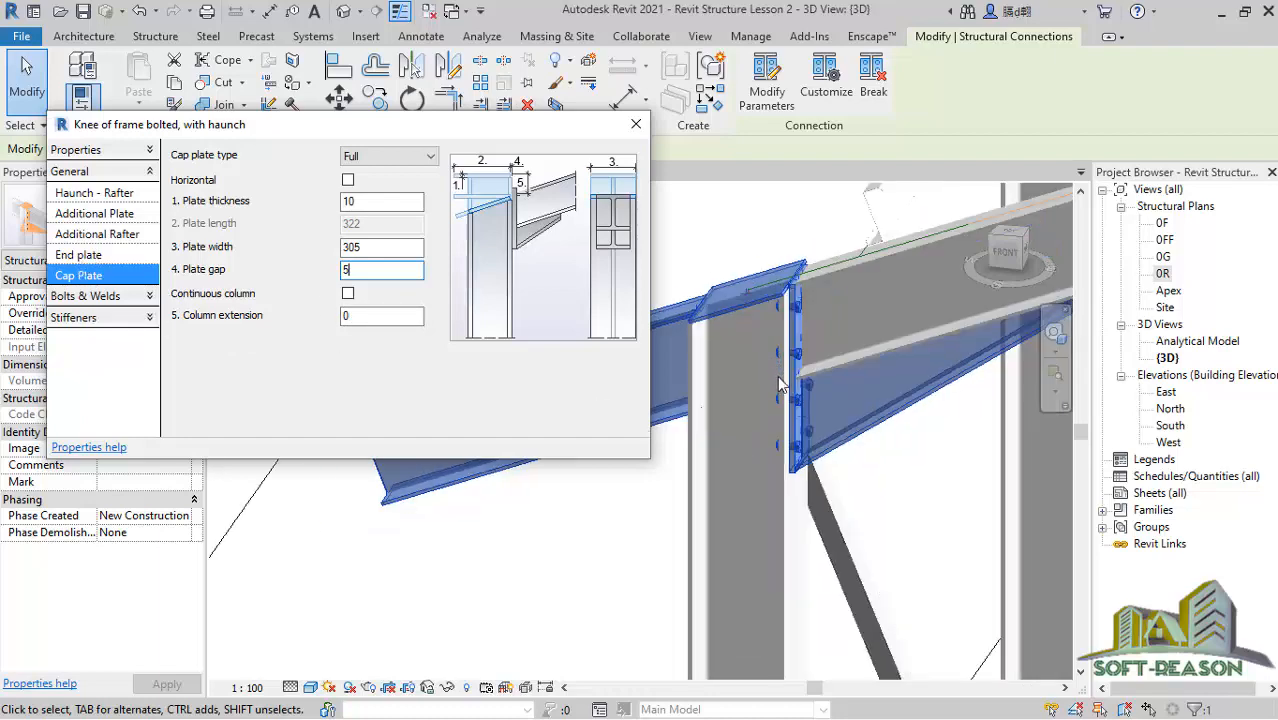
{"action": "scroll", "coordinate": [783, 381], "scroll_direction": "up", "scroll_amount": 3}
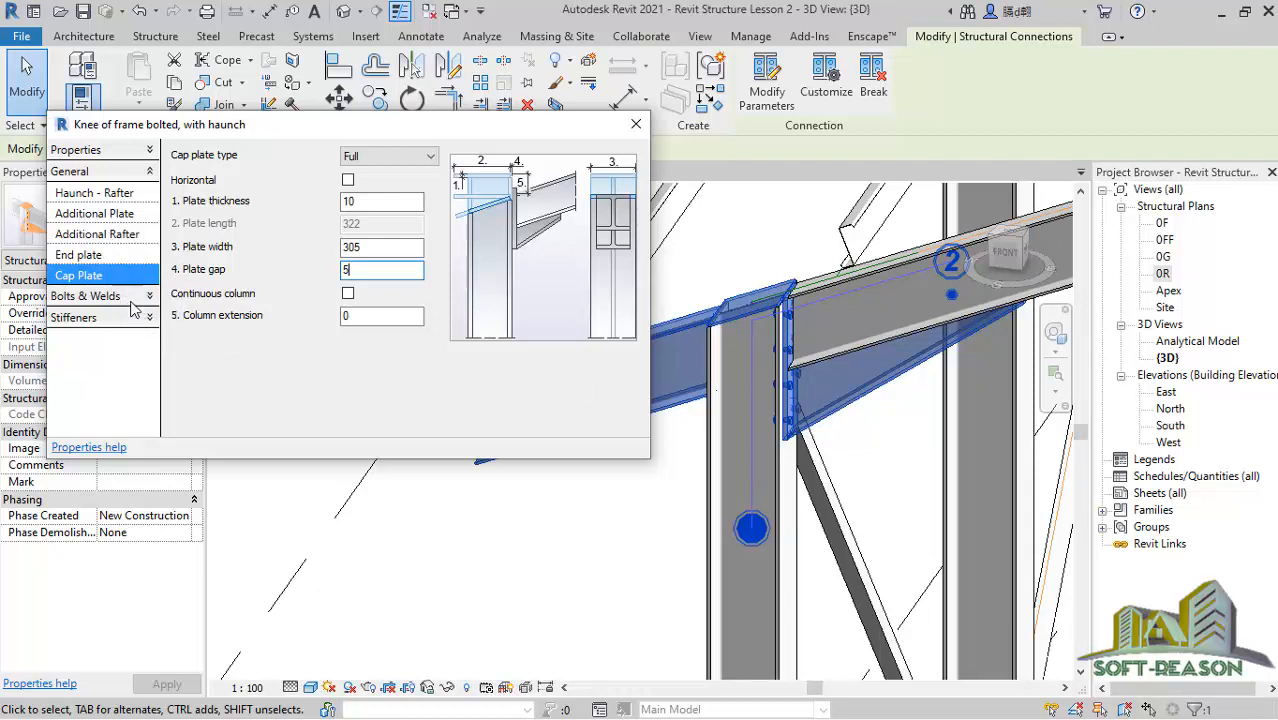
{"action": "left_click", "coordinate": [100, 194]}
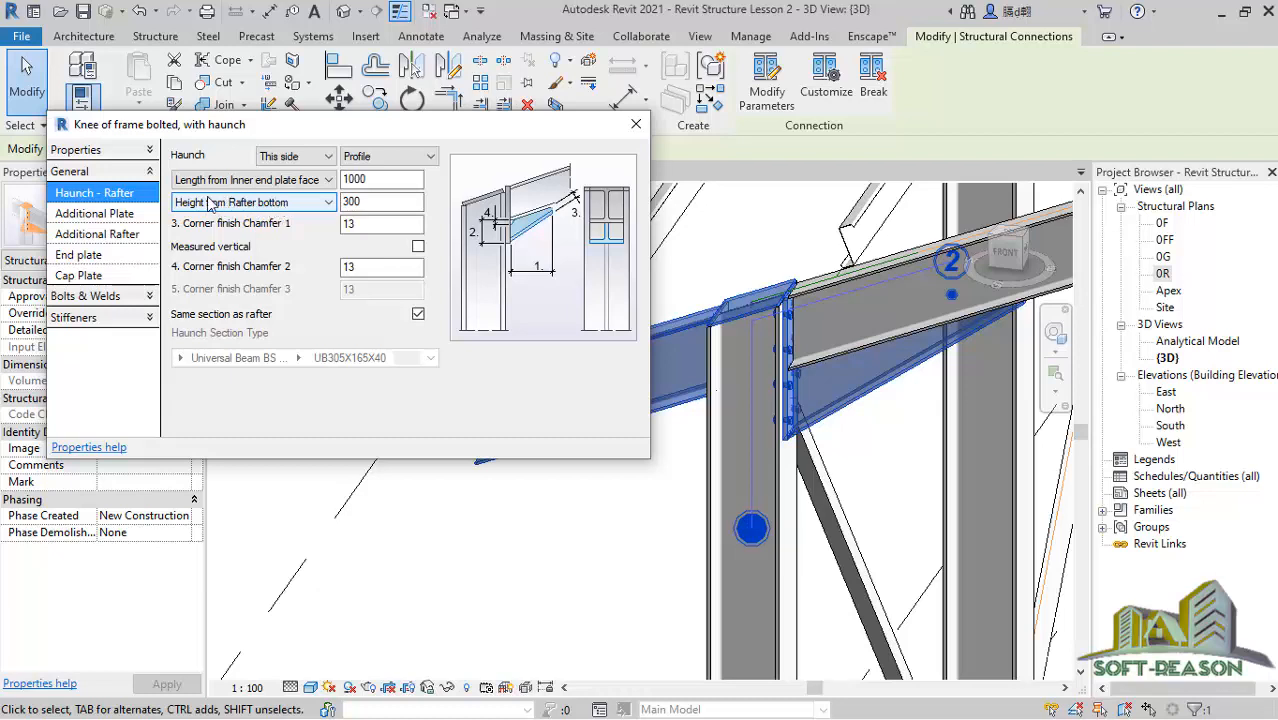
{"action": "left_click", "coordinate": [328, 181]}
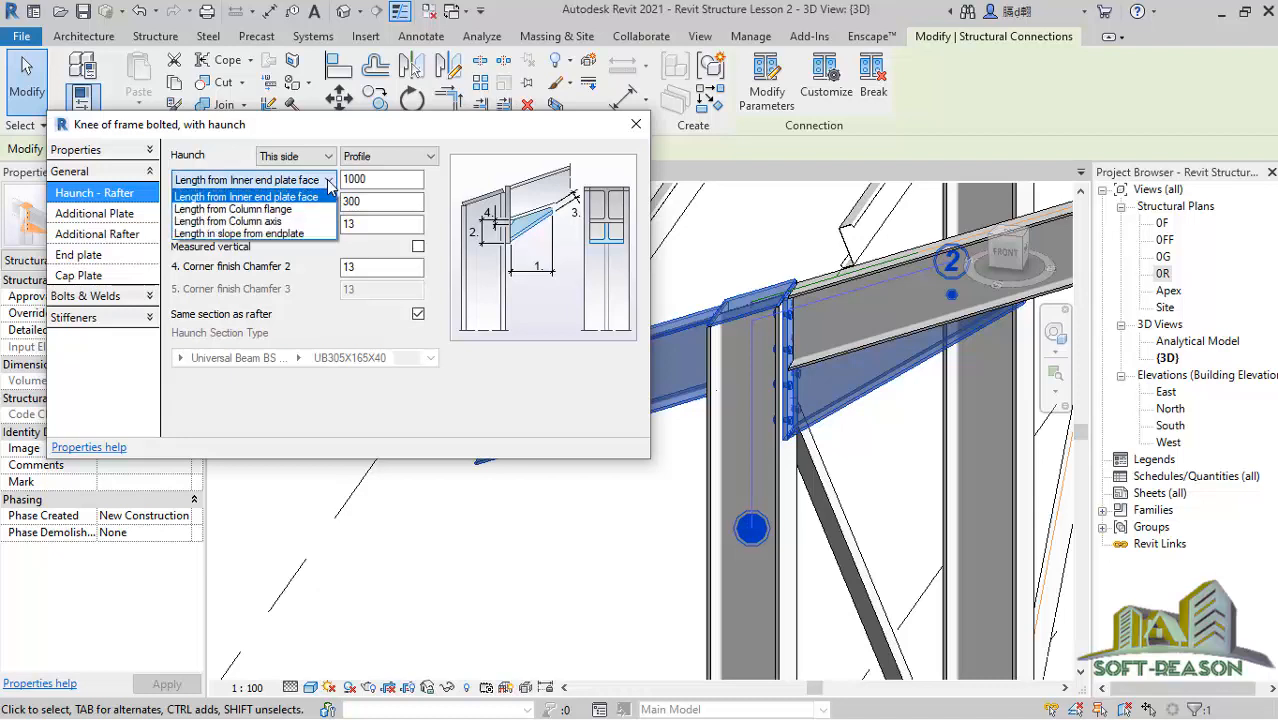
{"action": "left_click", "coordinate": [329, 181]}
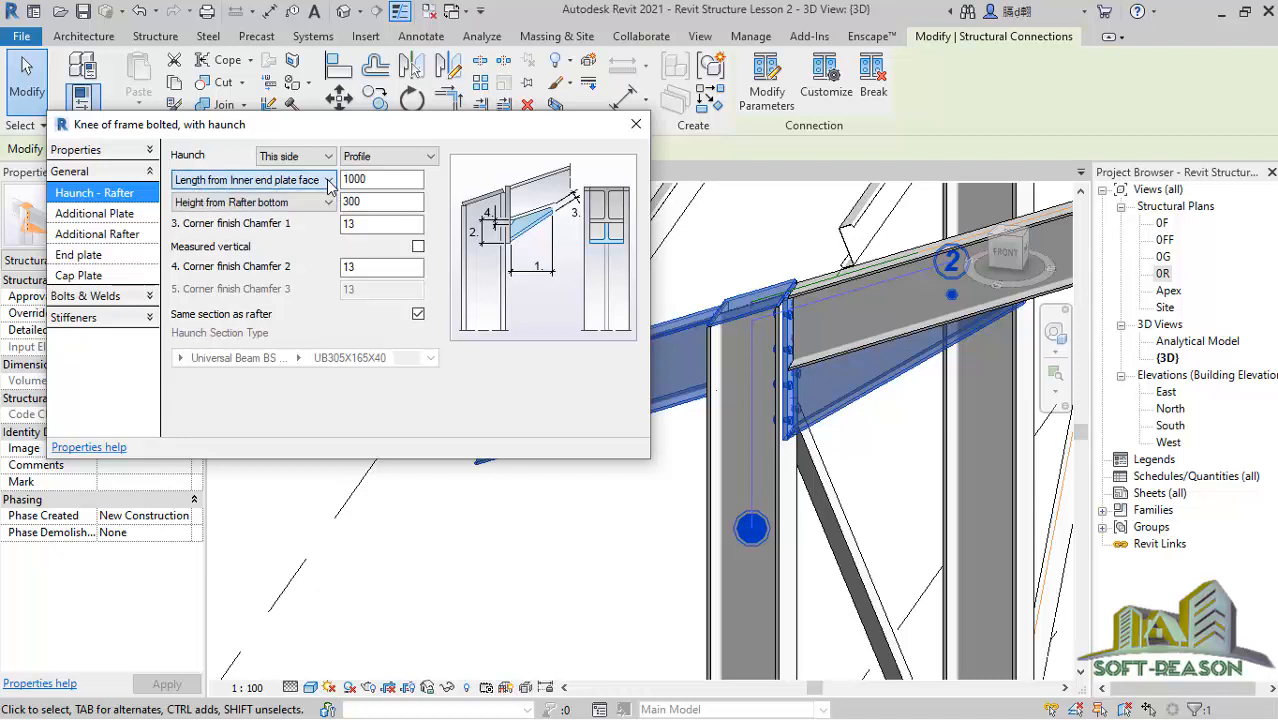
{"action": "double_click", "coordinate": [379, 180]}
{"action": "type", "text": "500"}
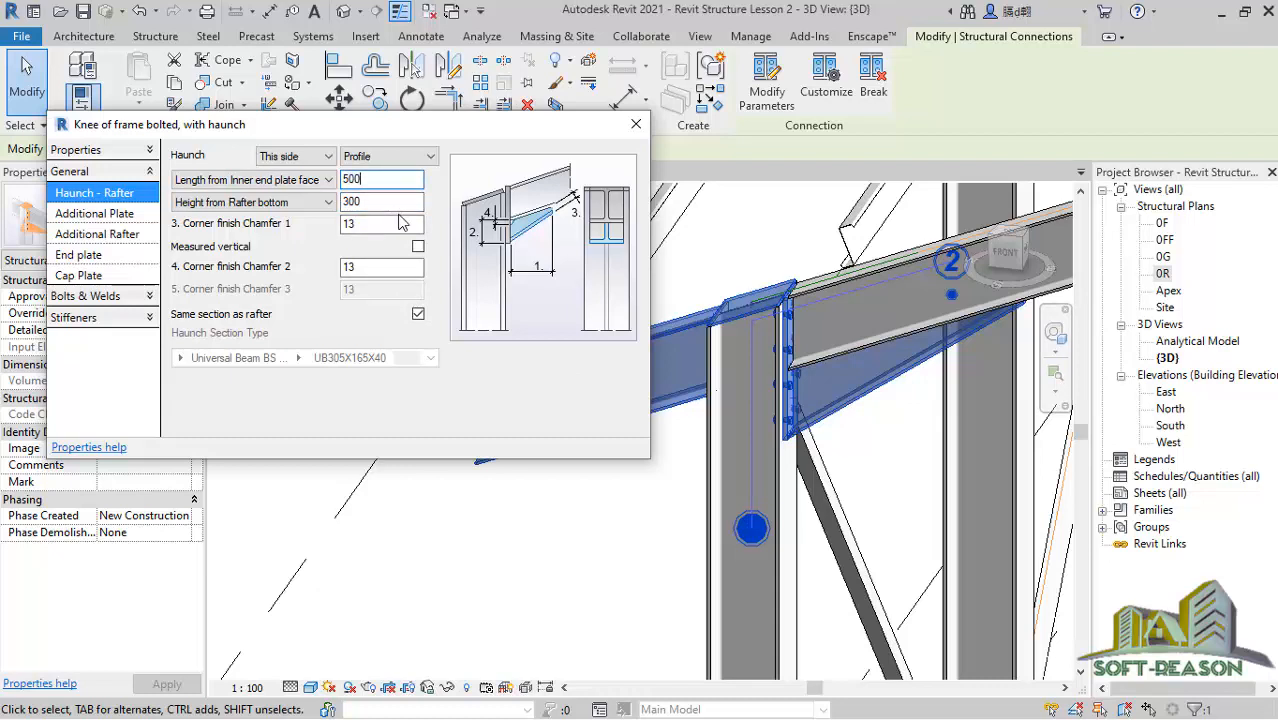
{"action": "left_click", "coordinate": [390, 202]}
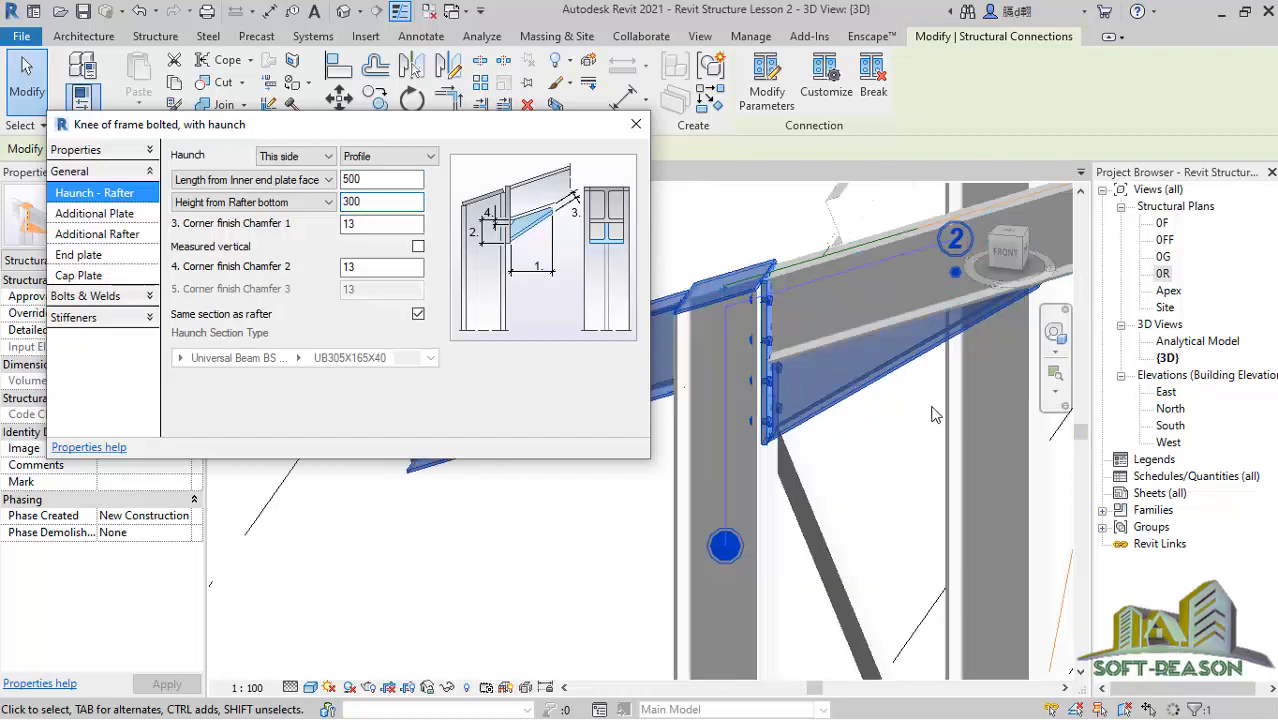
{"action": "scroll", "coordinate": [925, 410], "scroll_direction": "up", "scroll_amount": 1}
{"action": "scroll", "coordinate": [762, 342], "scroll_direction": "up", "scroll_amount": 1}
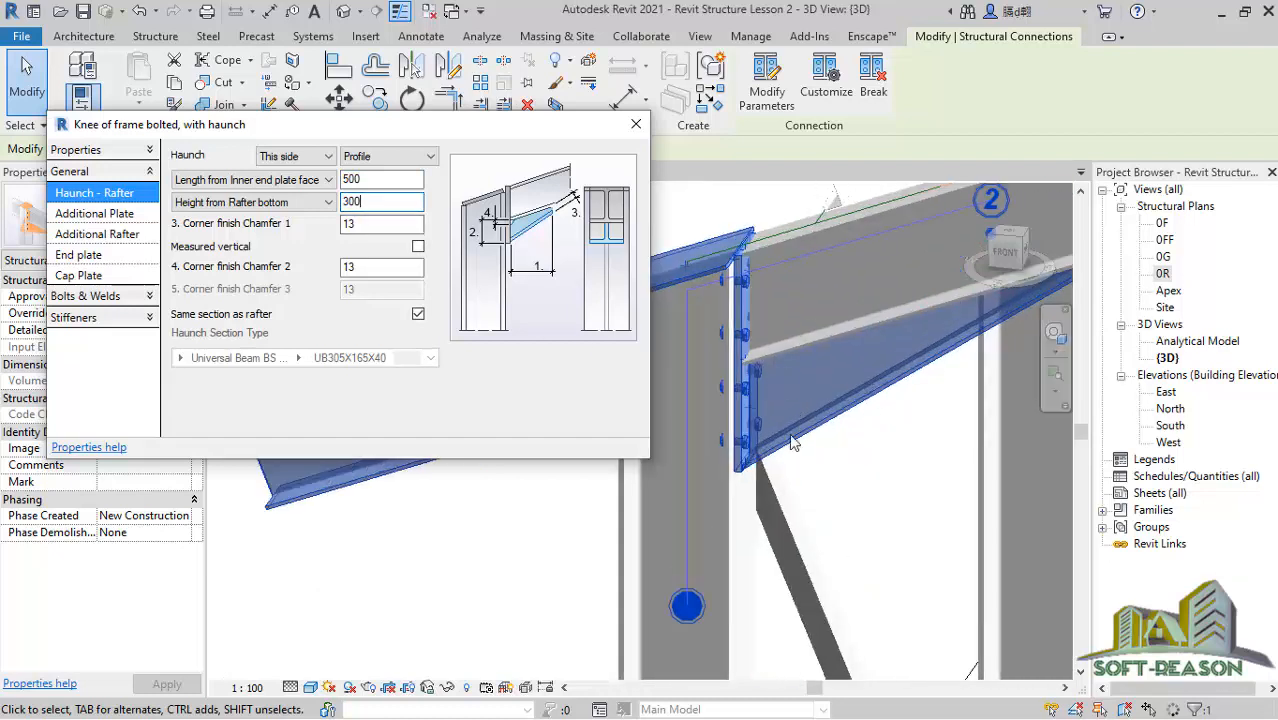
Set the bolt diameter of the haunched knee connection to 1/2 inch.
{"action": "middle_click_drag", "start_coordinate": [758, 437], "coordinate": [842, 403], "text": "shift"}
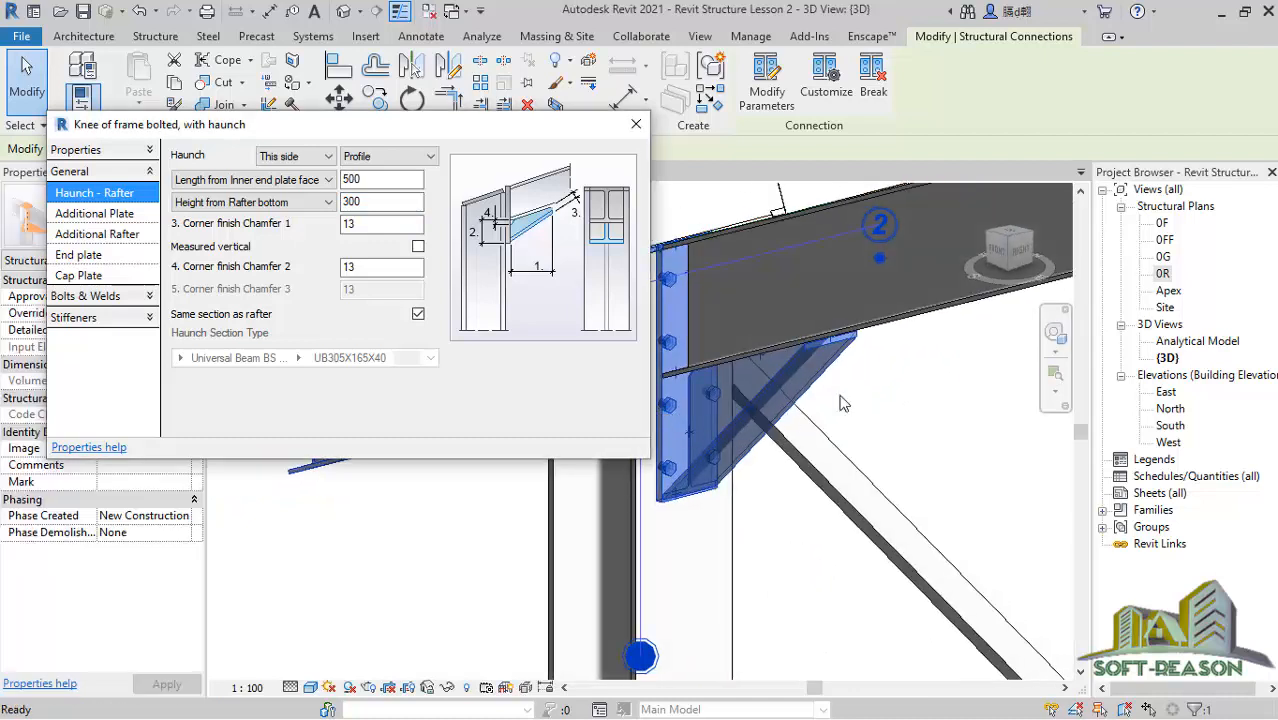
{"action": "scroll", "coordinate": [840, 396], "scroll_direction": "down", "scroll_amount": 1}
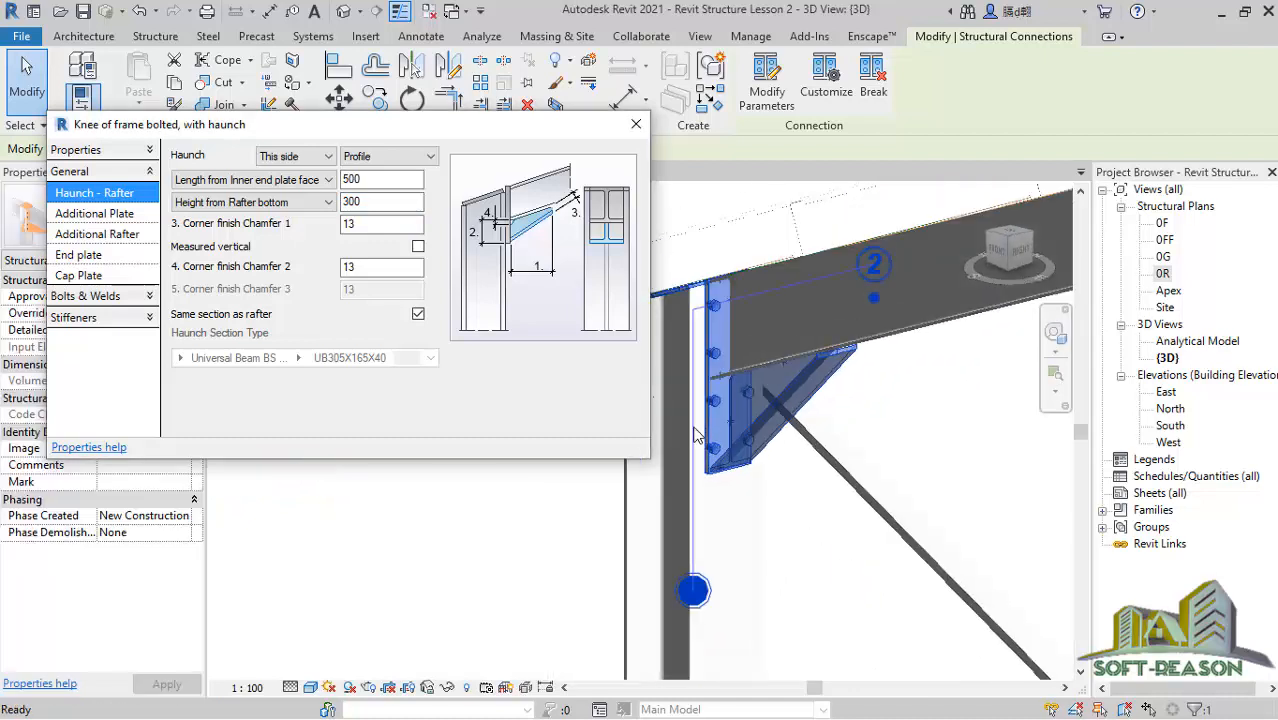
{"action": "left_click", "coordinate": [88, 298]}
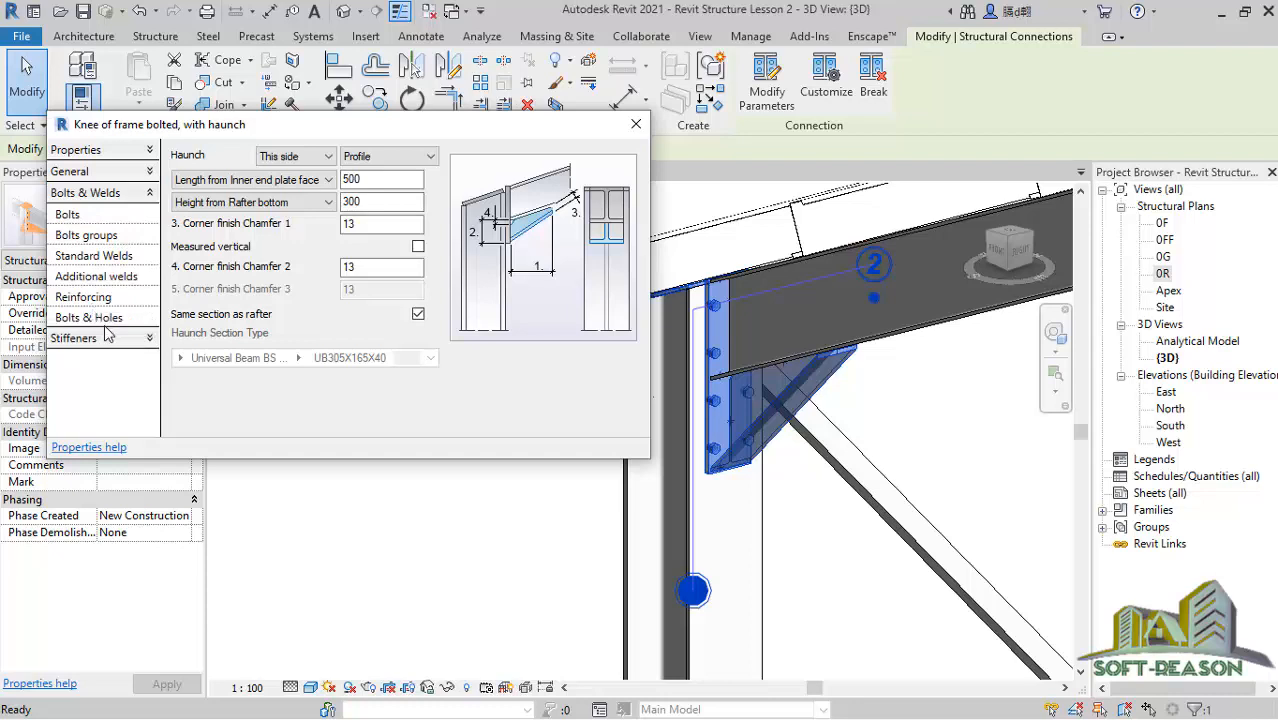
{"action": "left_click", "coordinate": [84, 238]}
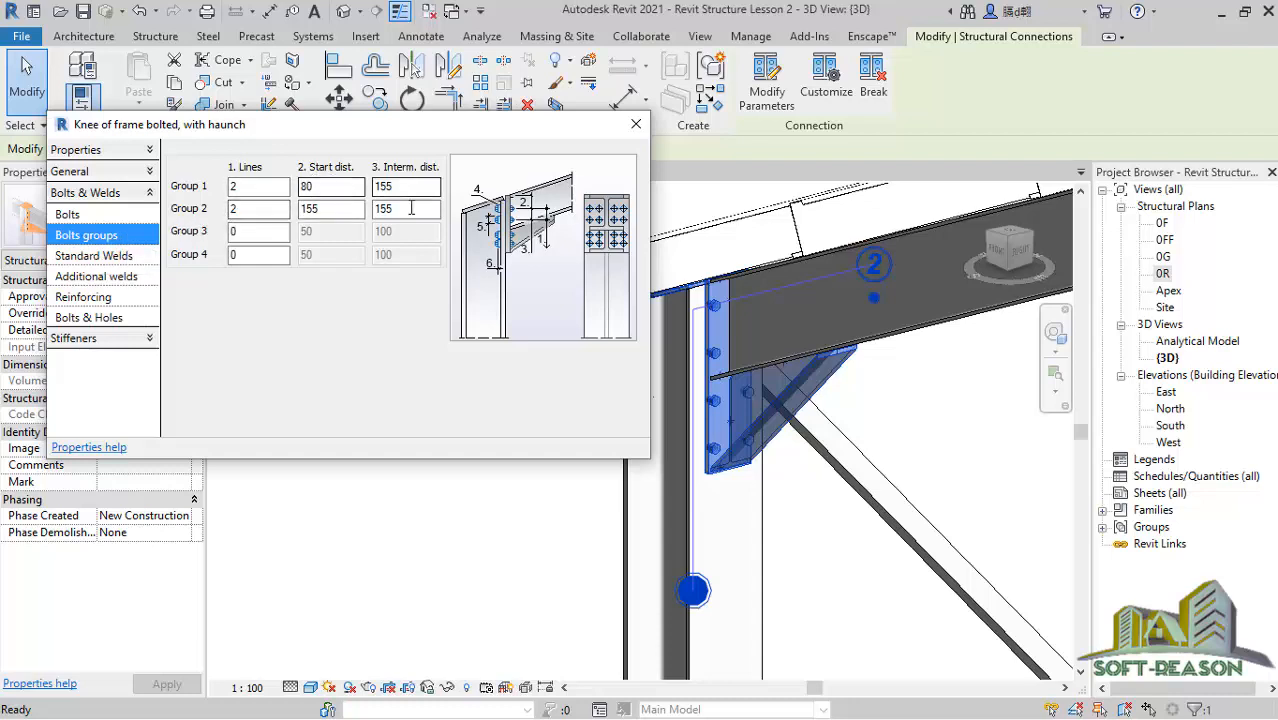
{"action": "left_click", "coordinate": [67, 216]}
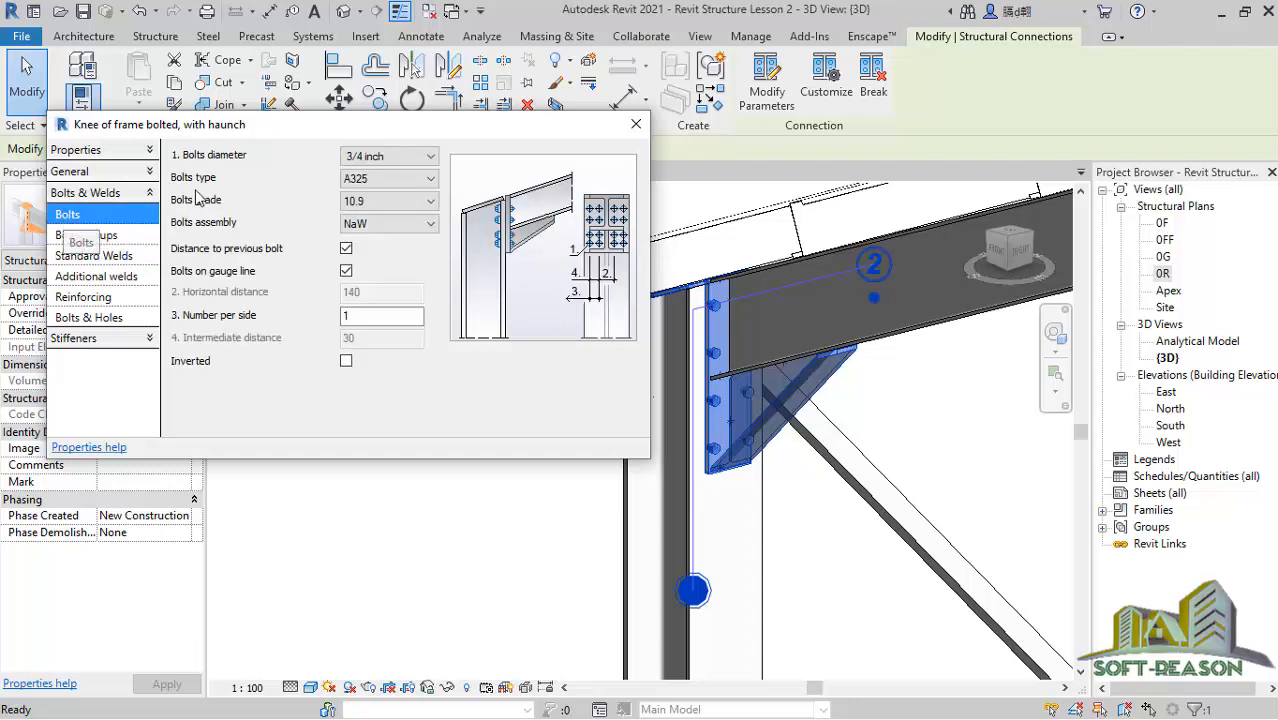
{"action": "scroll", "coordinate": [743, 345], "scroll_direction": "up", "scroll_amount": 3}
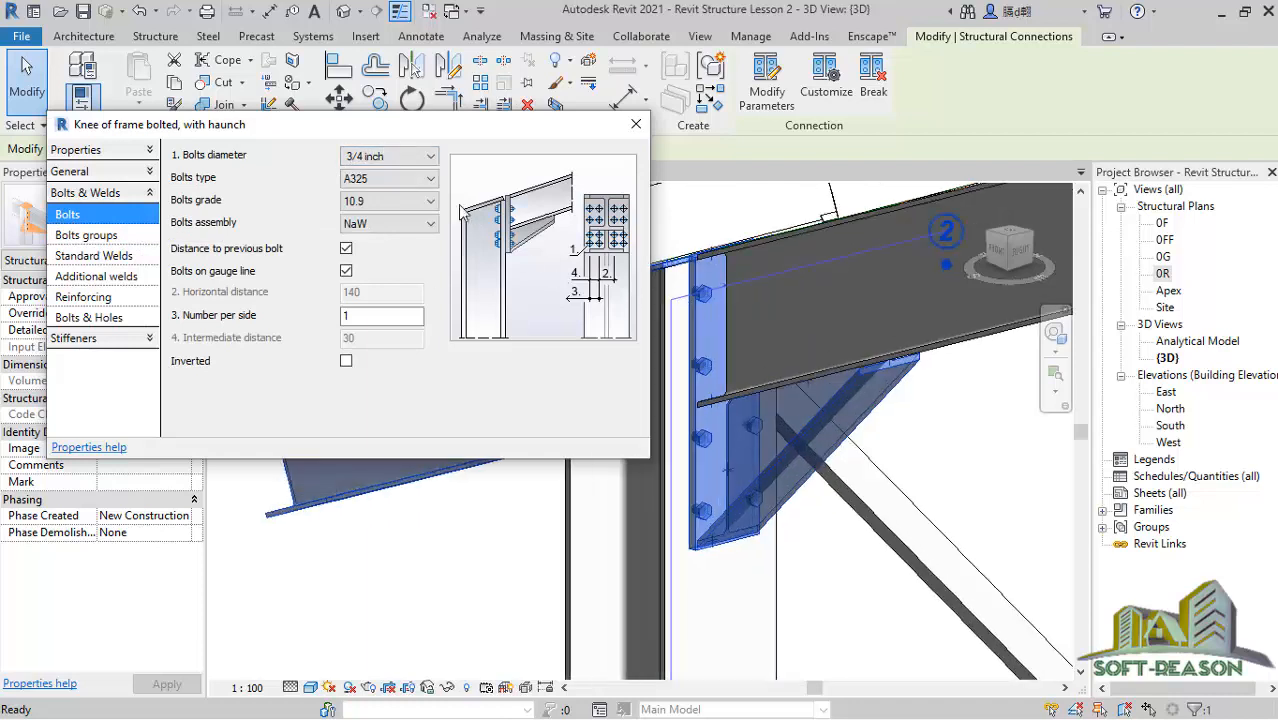
{"action": "left_click", "coordinate": [390, 156]}
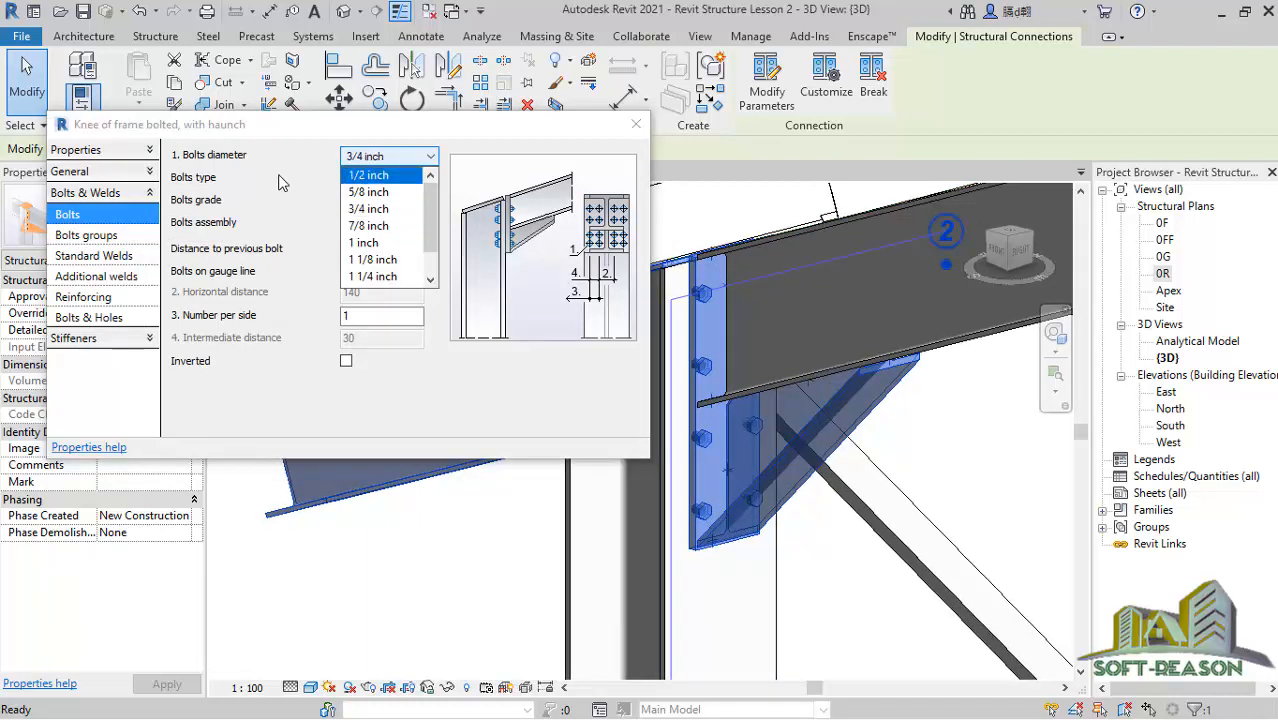
{"action": "left_click", "coordinate": [368, 175]}
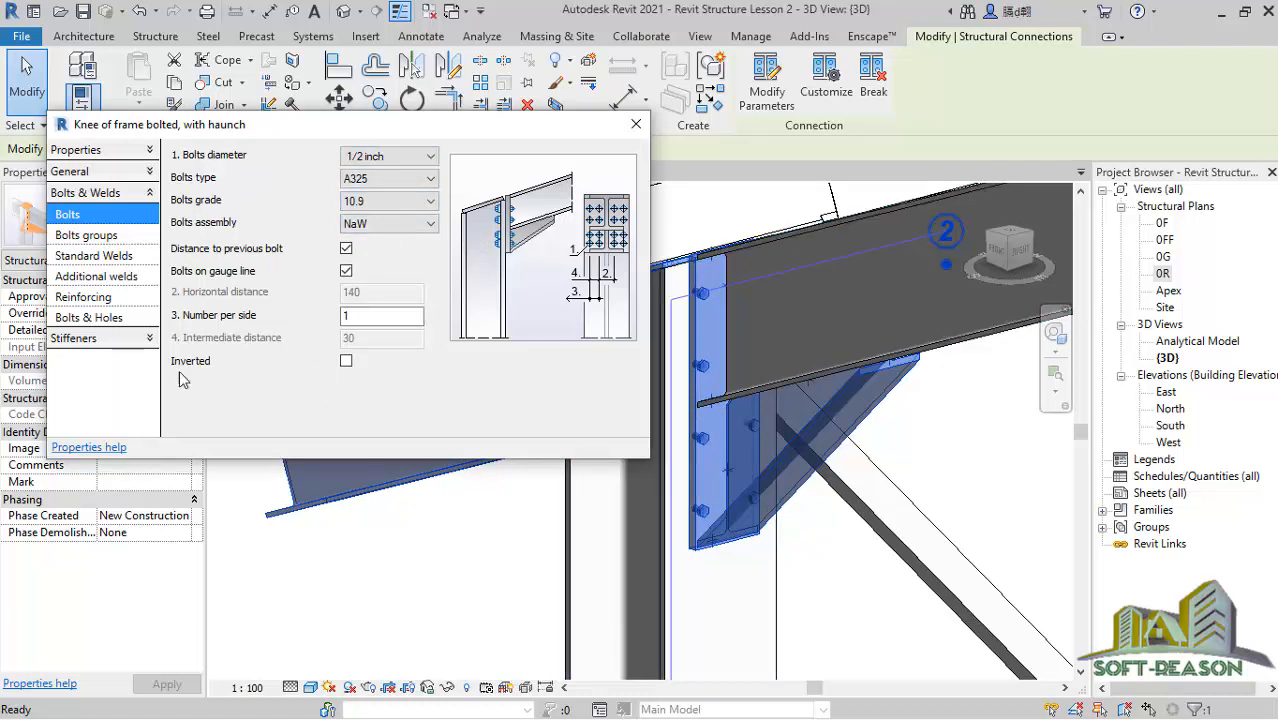
Invert the connection's bolts and inspect their direction on the end plate up close.
{"action": "left_click", "coordinate": [346, 362]}
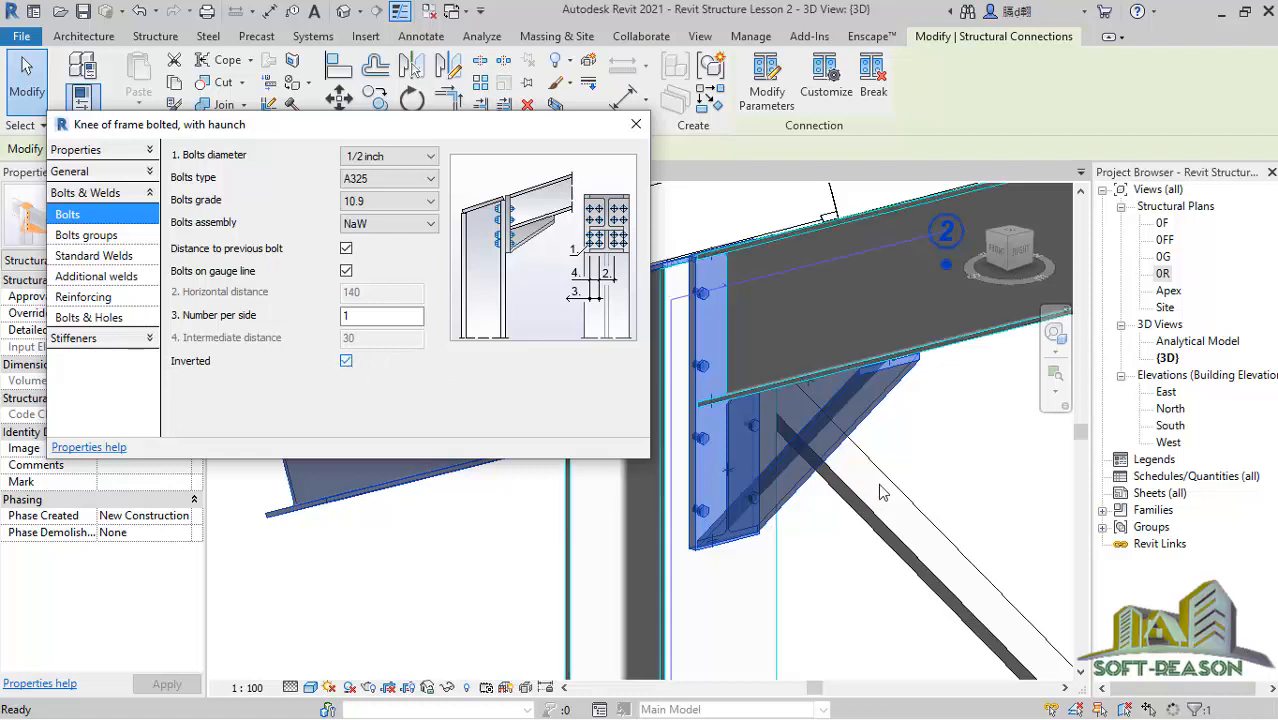
{"action": "left_click", "coordinate": [412, 317]}
{"action": "scroll", "coordinate": [717, 383], "scroll_direction": "up", "scroll_amount": 5}
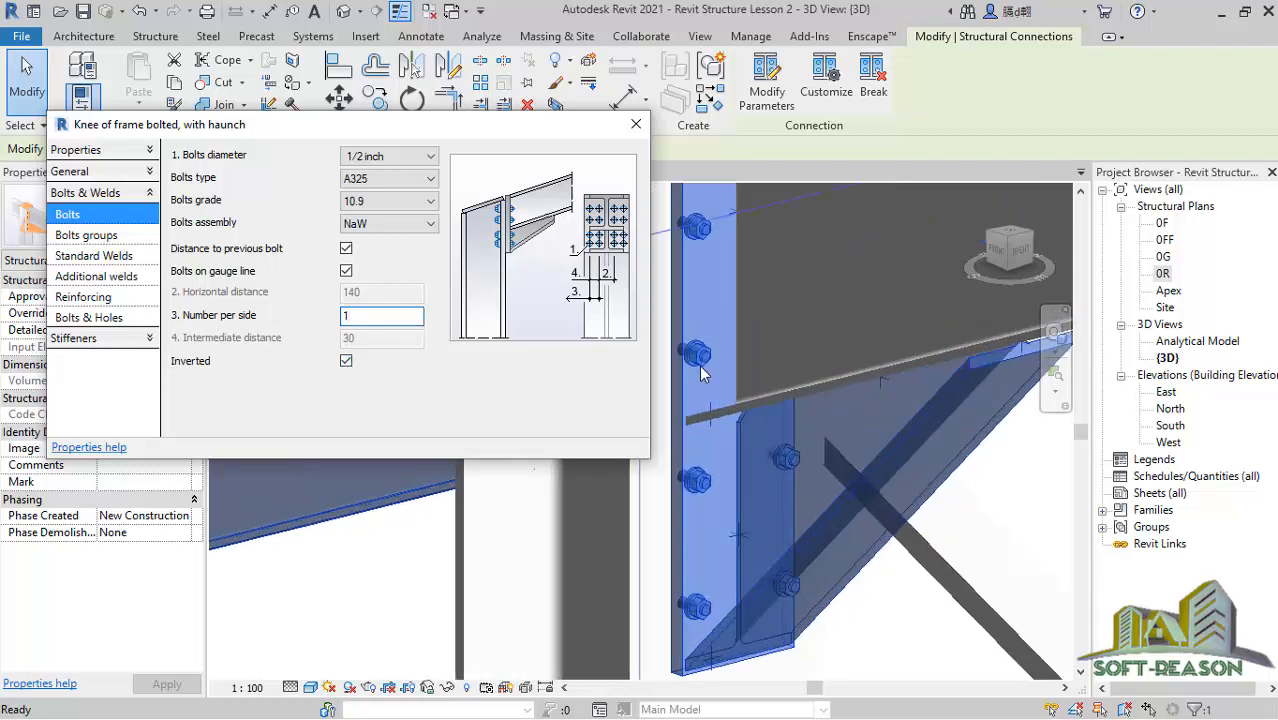
{"action": "scroll", "coordinate": [708, 381], "scroll_direction": "down", "scroll_amount": 4}
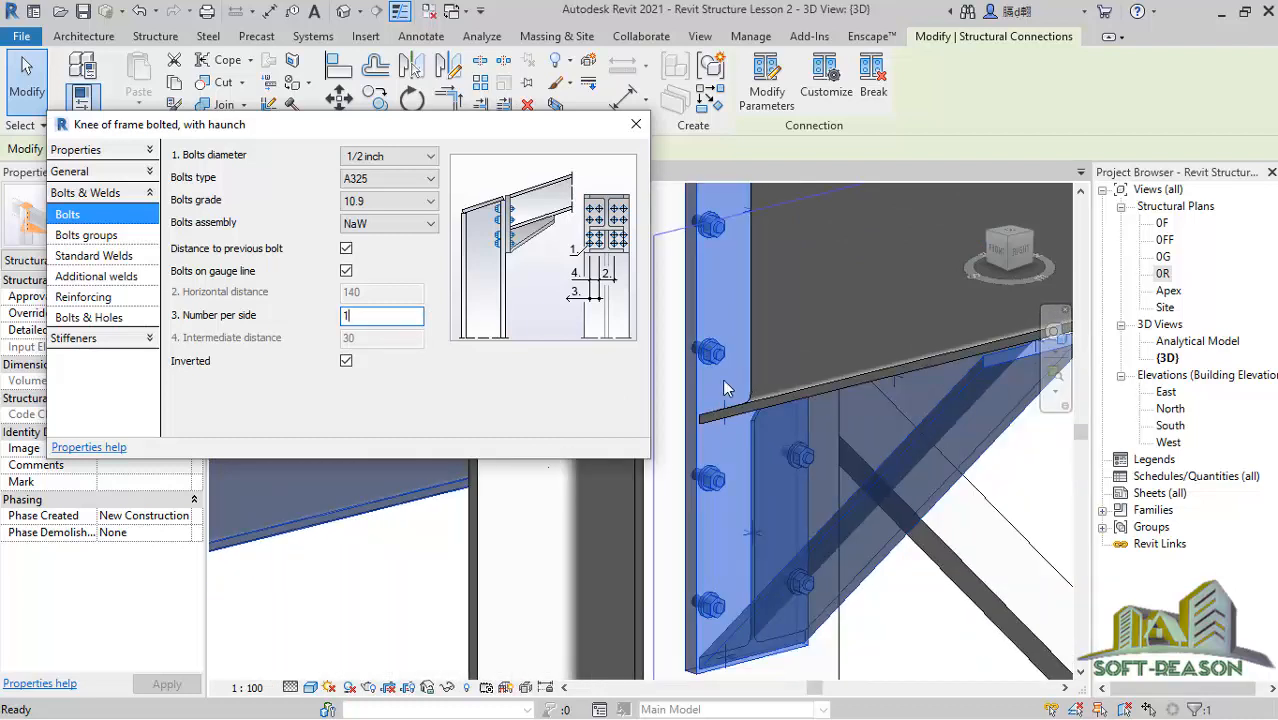
Set the bolt start distances to 100 for Group 1 and 200 for Group 2.
{"action": "left_click", "coordinate": [79, 236]}
{"action": "left_click", "coordinate": [321, 189]}
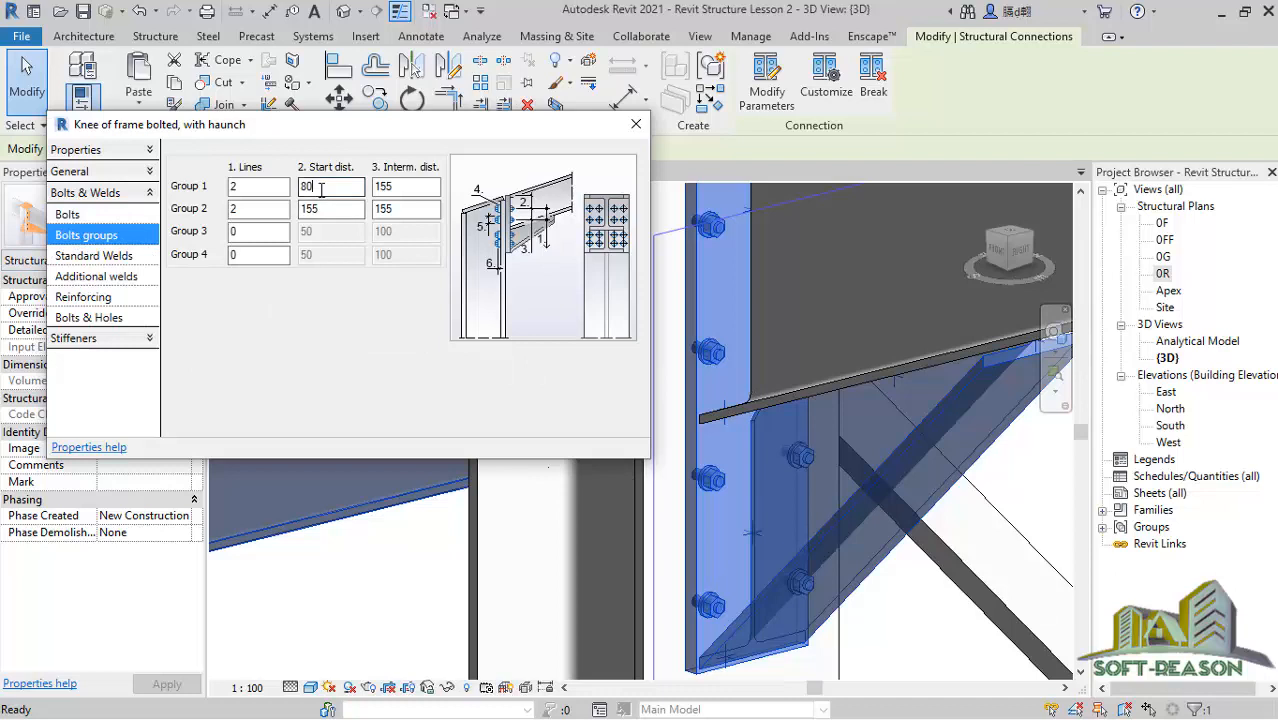
{"action": "double_click", "coordinate": [321, 189]}
{"action": "type", "text": "100"}
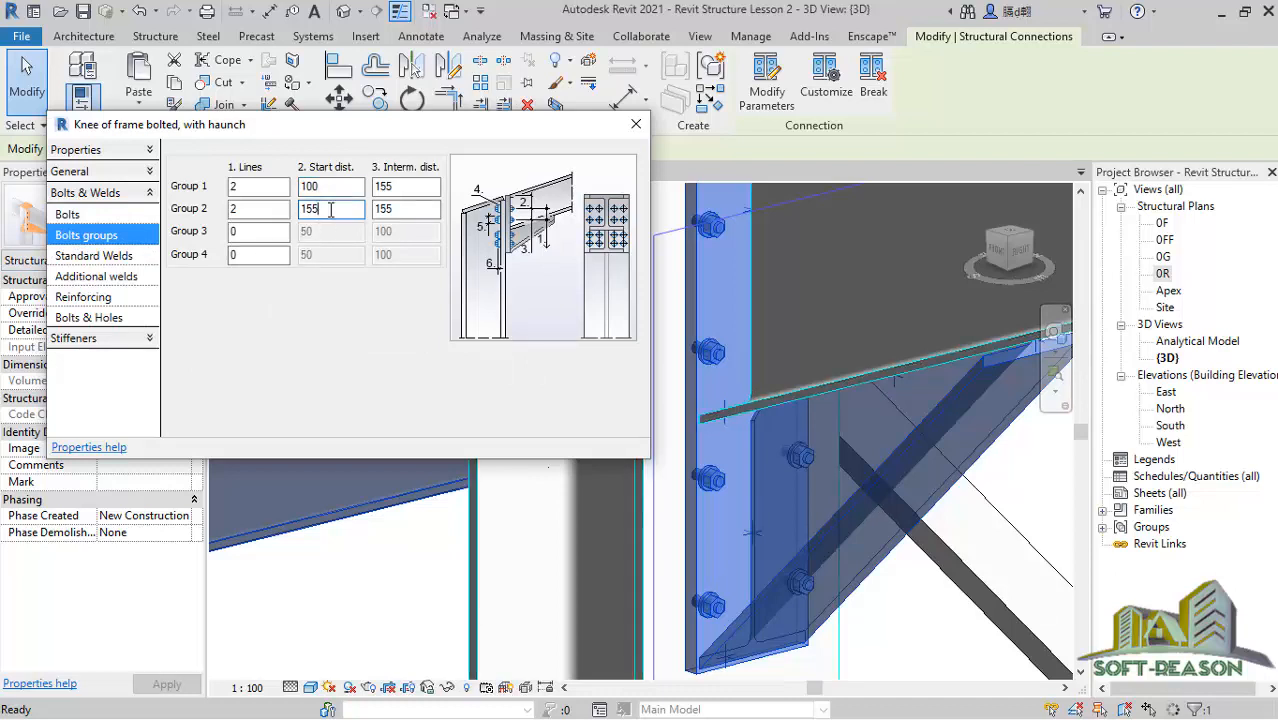
{"action": "double_click", "coordinate": [330, 207]}
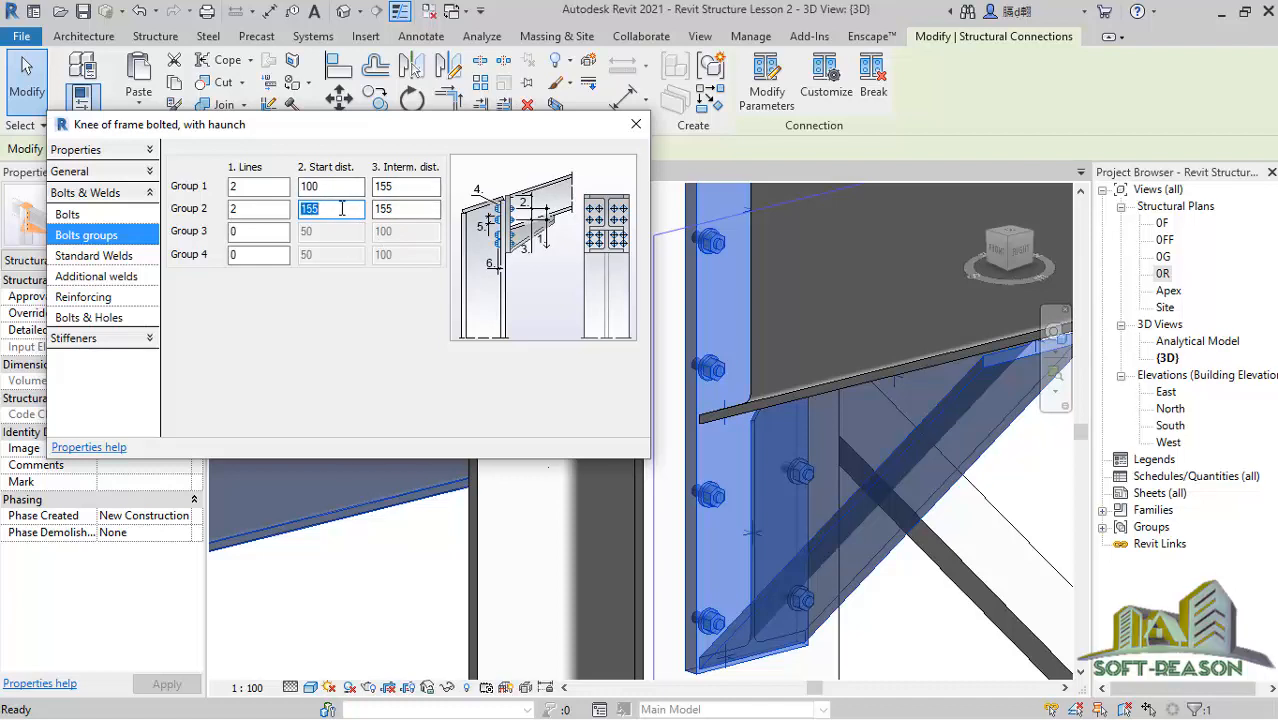
{"action": "type", "text": "00"}
Try a start distance of 150 for bolt Group 1, check the bolts at the haunch's lower end, and return it to 100.
{"action": "left_click", "coordinate": [332, 186]}
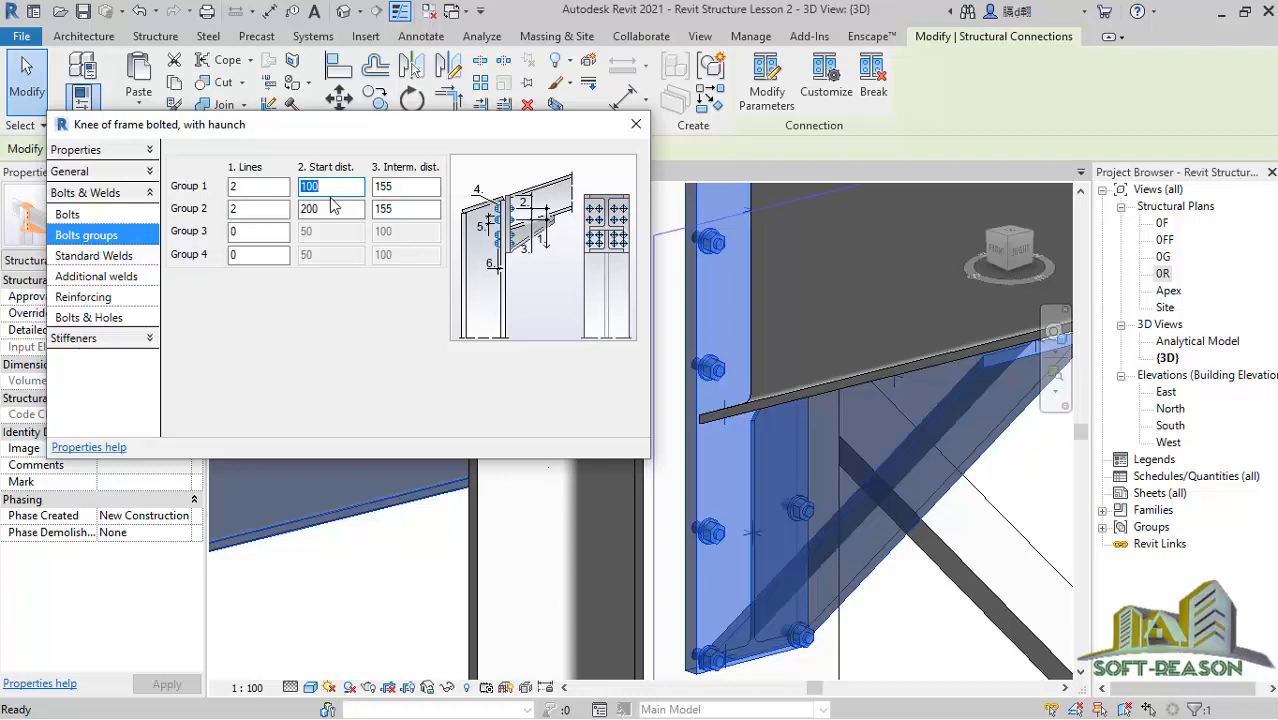
{"action": "type", "text": "1"}
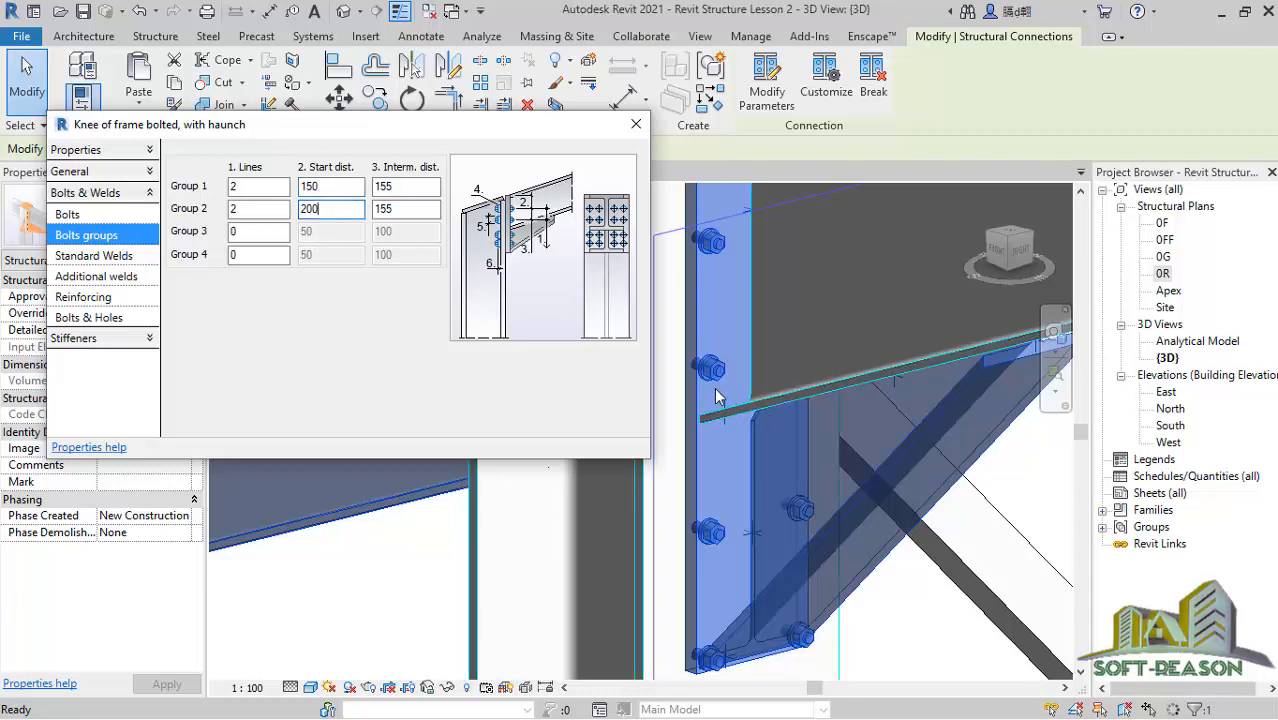
{"action": "scroll", "coordinate": [714, 387], "scroll_direction": "down", "scroll_amount": 3}
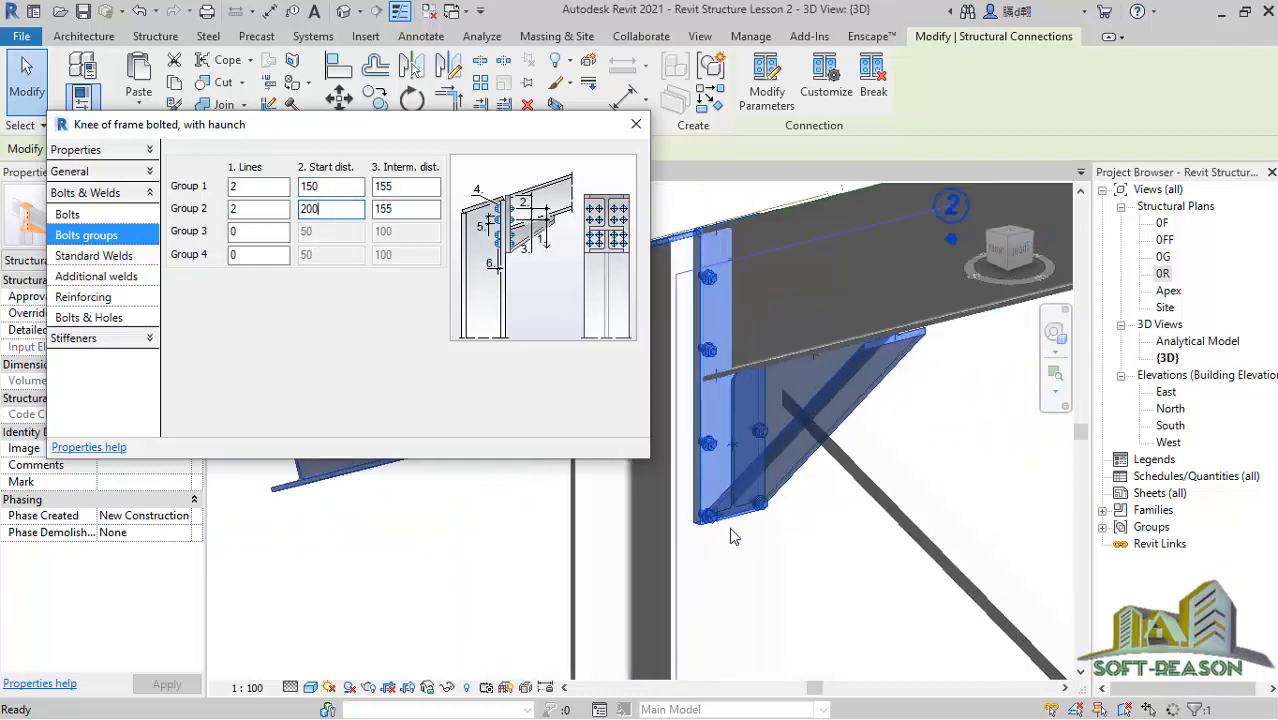
{"action": "scroll", "coordinate": [725, 540], "scroll_direction": "up", "scroll_amount": 3}
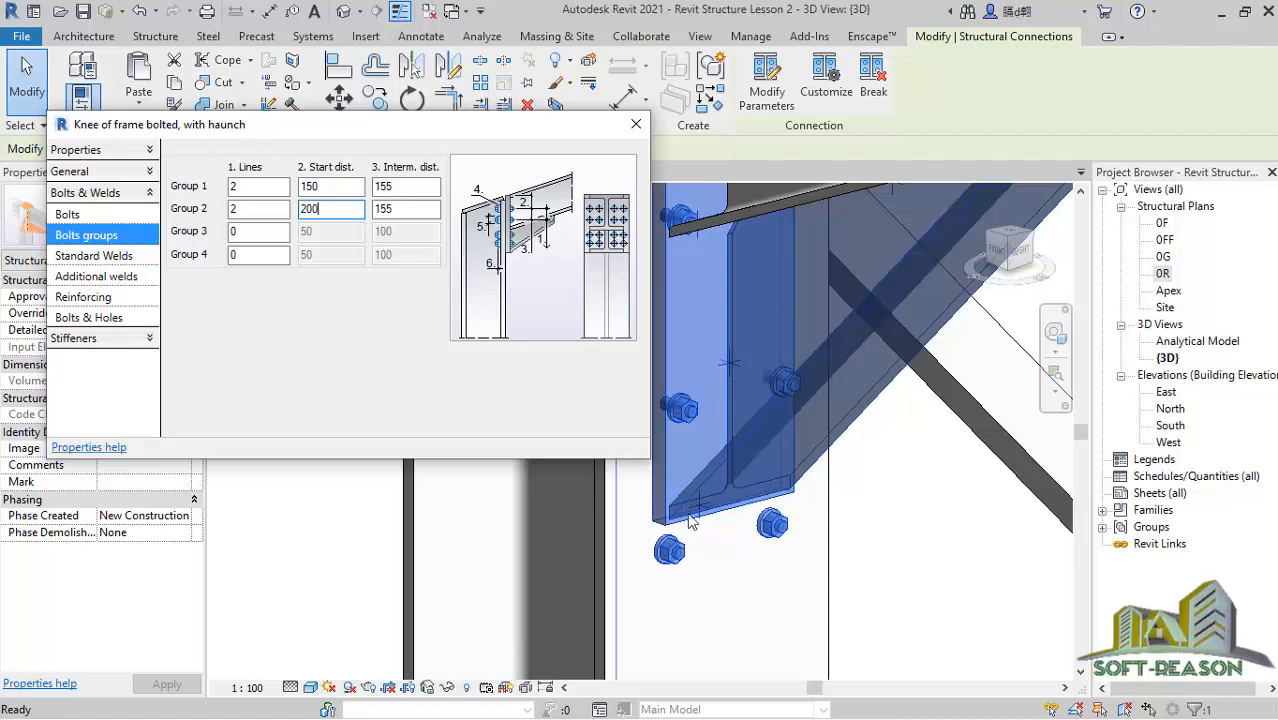
{"action": "scroll", "coordinate": [707, 489], "scroll_direction": "down", "scroll_amount": 2}
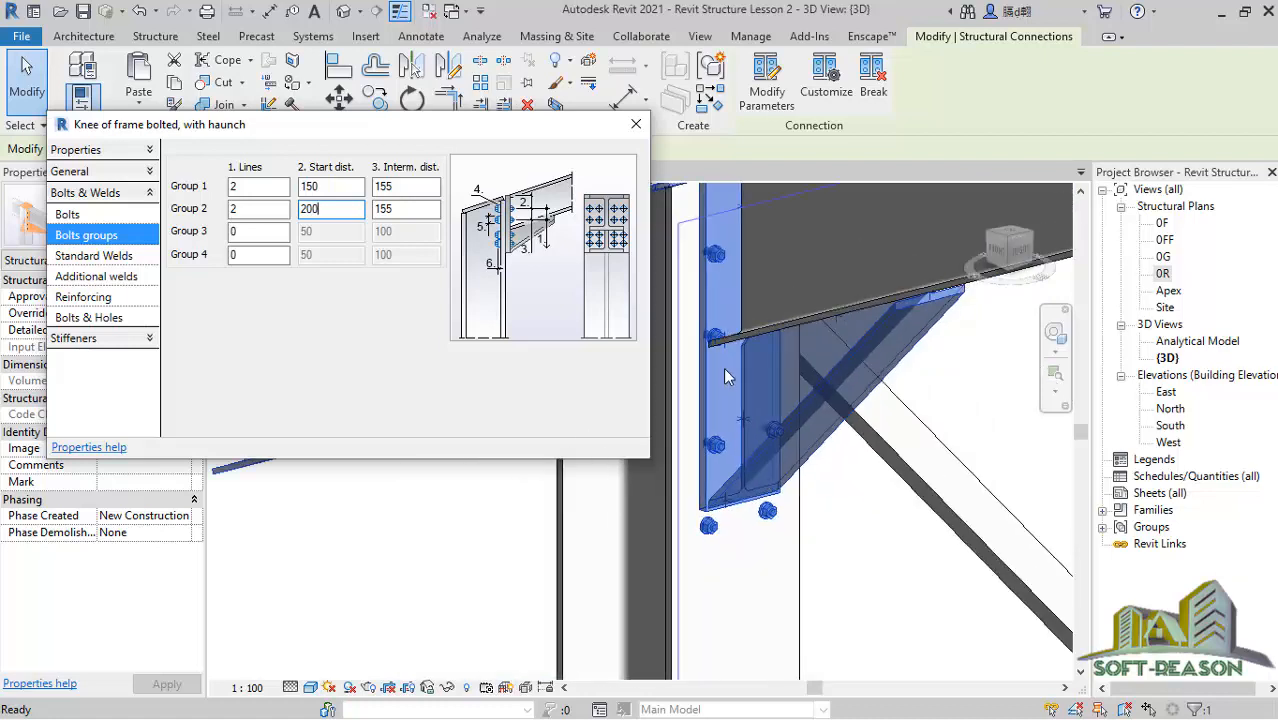
{"action": "left_click", "coordinate": [332, 186]}
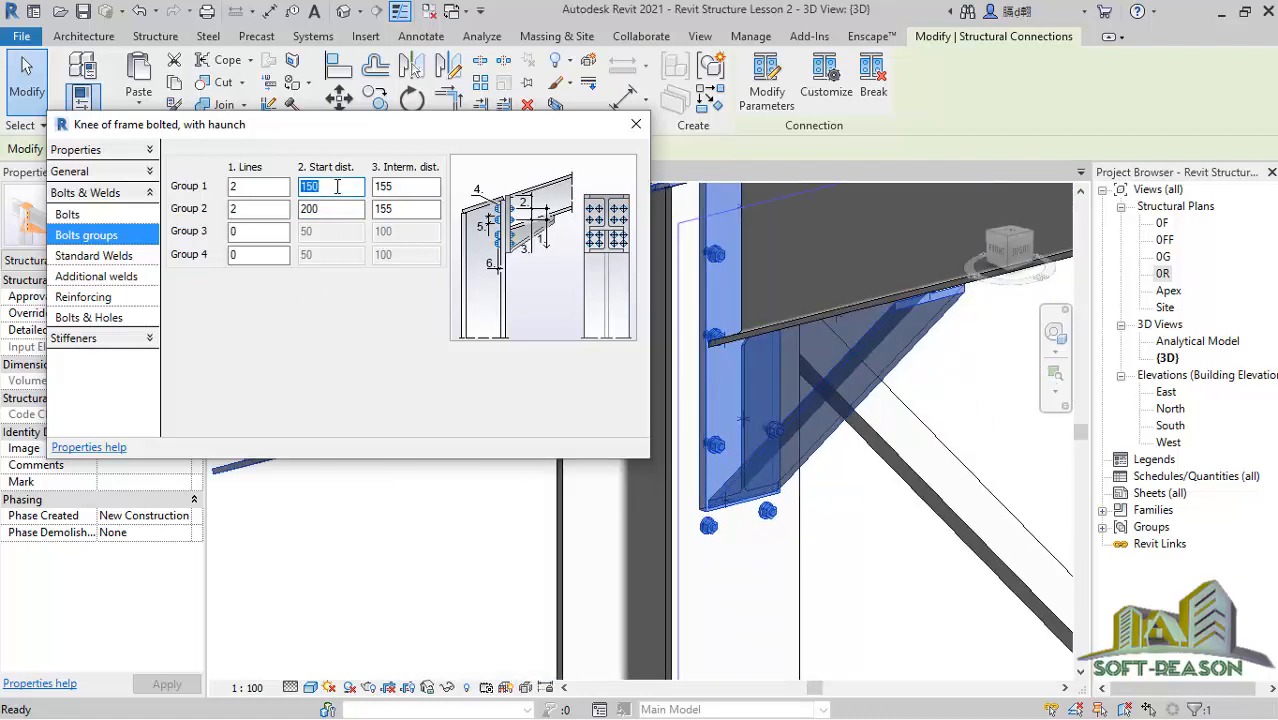
{"action": "type", "text": "100"}
Set the bolt start distances to 80 for Group 1 and 150 for Group 2.
{"action": "left_click", "coordinate": [330, 209]}
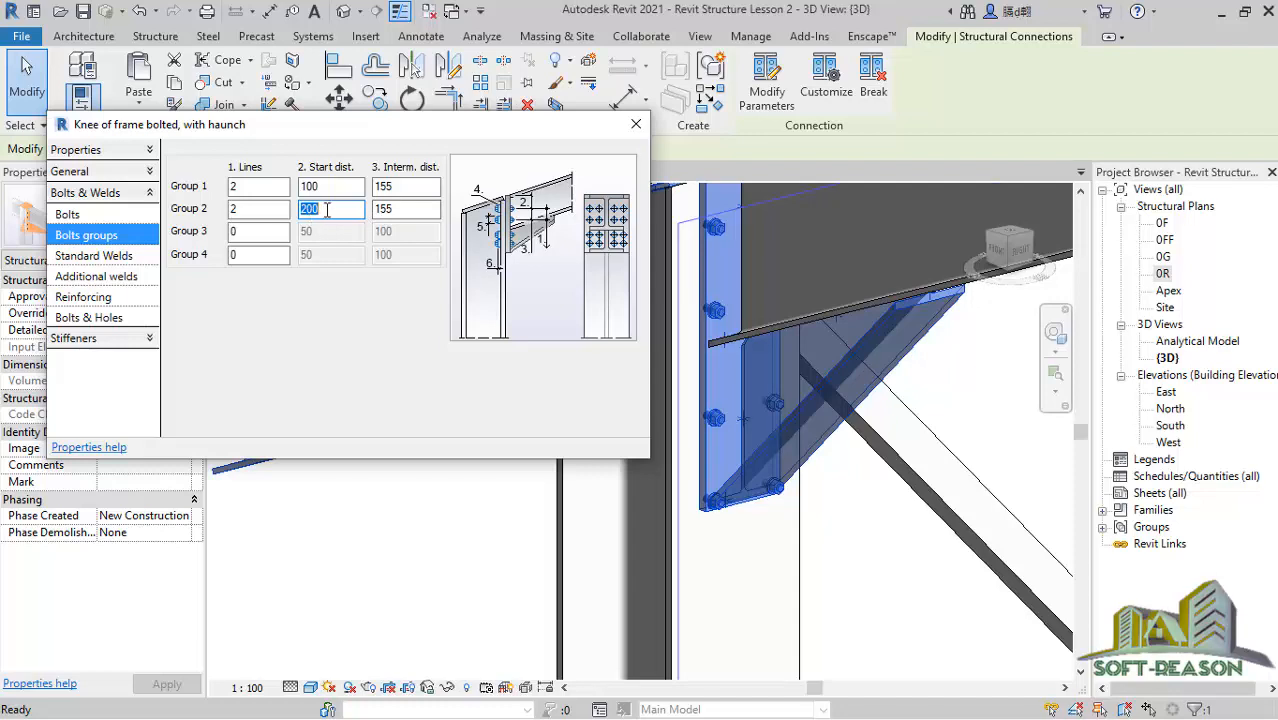
{"action": "left_click", "coordinate": [327, 189]}
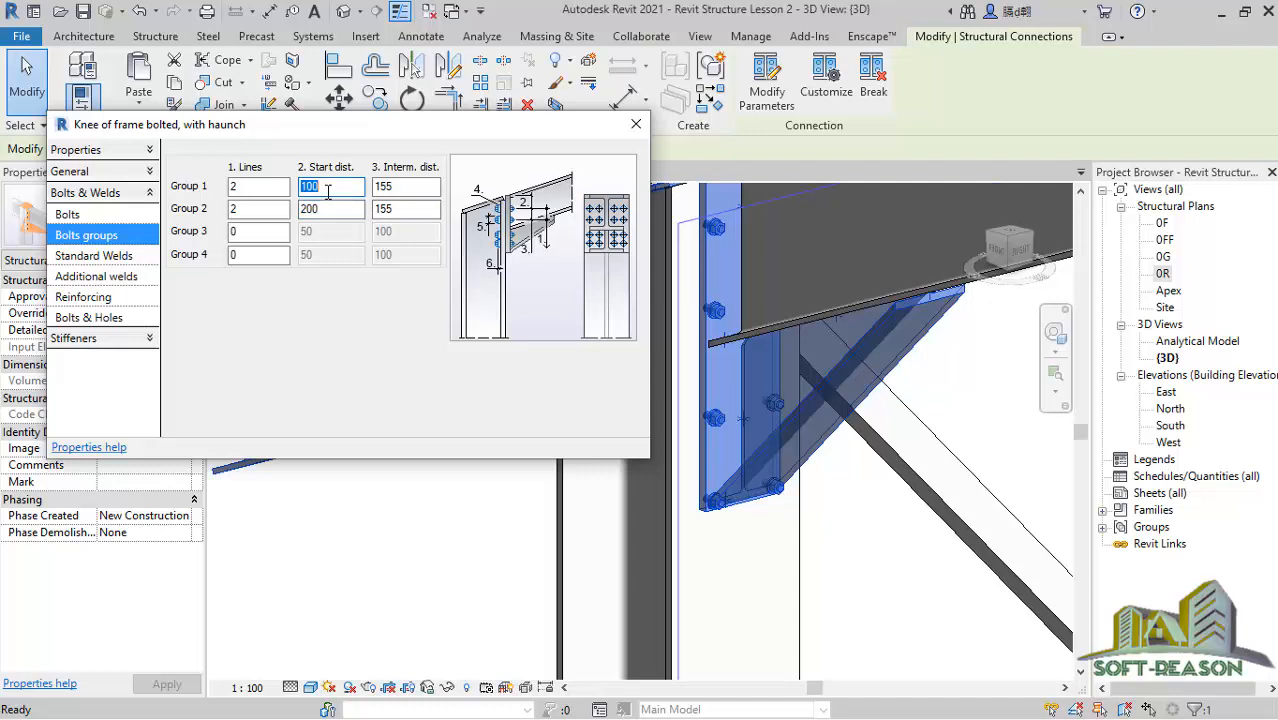
{"action": "type", "text": "80"}
{"action": "double_click", "coordinate": [327, 210]}
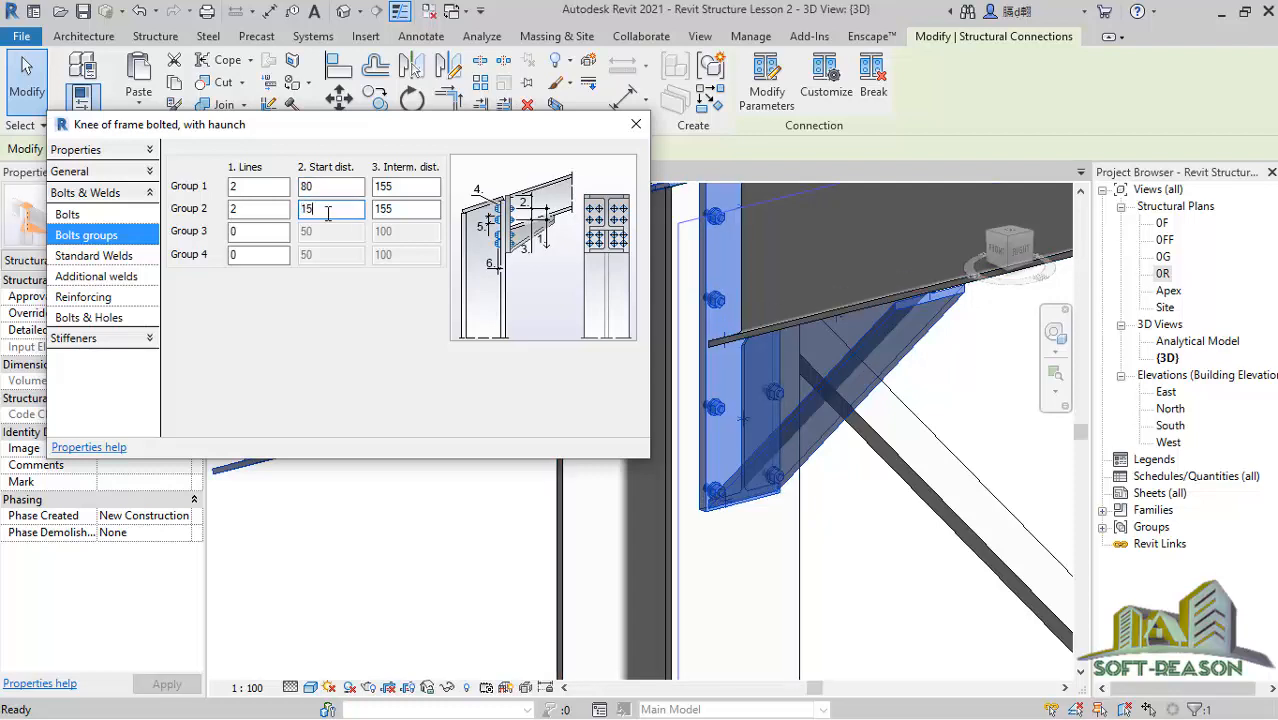
{"action": "left_click", "coordinate": [330, 187]}
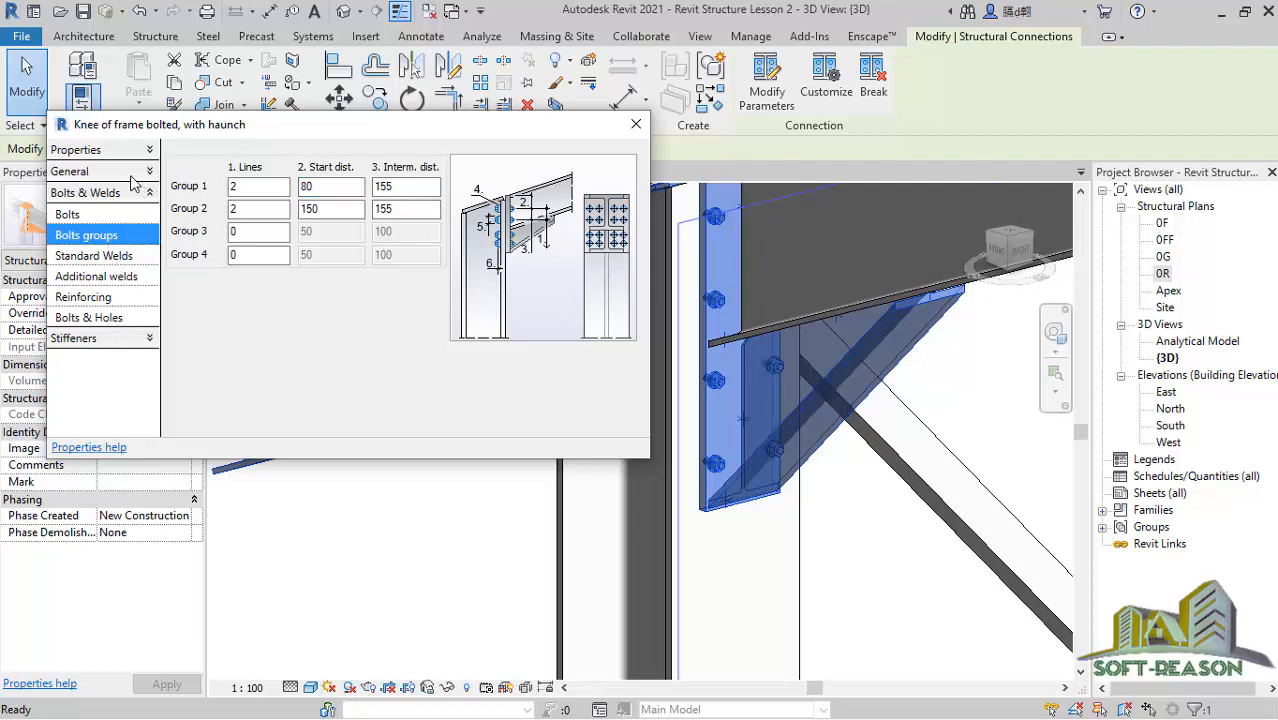
Set the end plate's exact width to 200 and inspect the plate on the column and rafter joint.
{"action": "left_click", "coordinate": [126, 174]}
{"action": "left_click", "coordinate": [98, 256]}
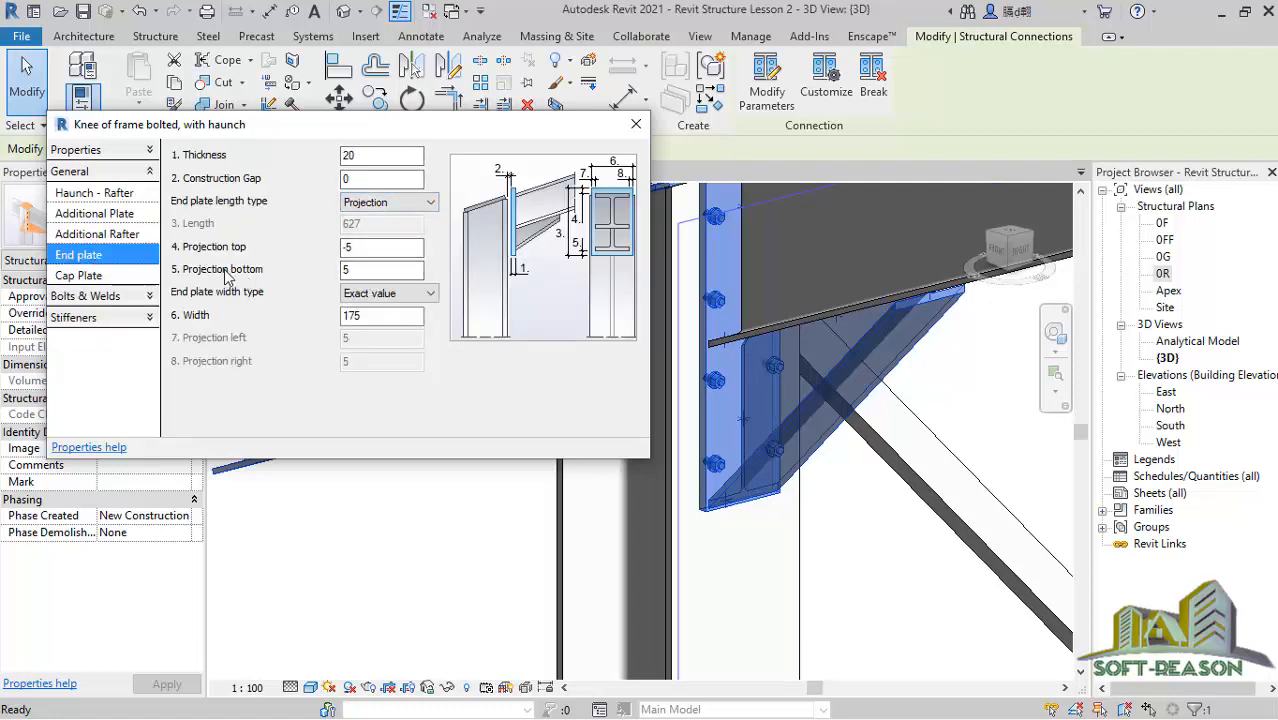
{"action": "double_click", "coordinate": [396, 316]}
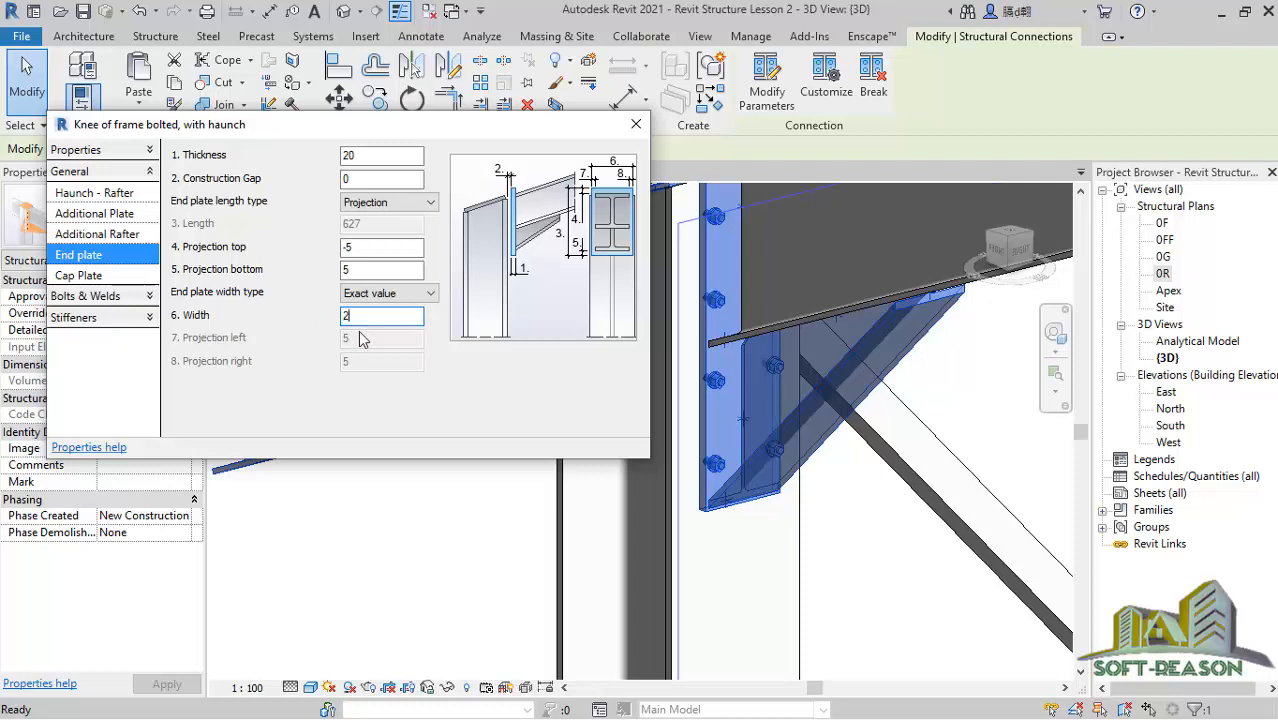
{"action": "left_click", "coordinate": [348, 270]}
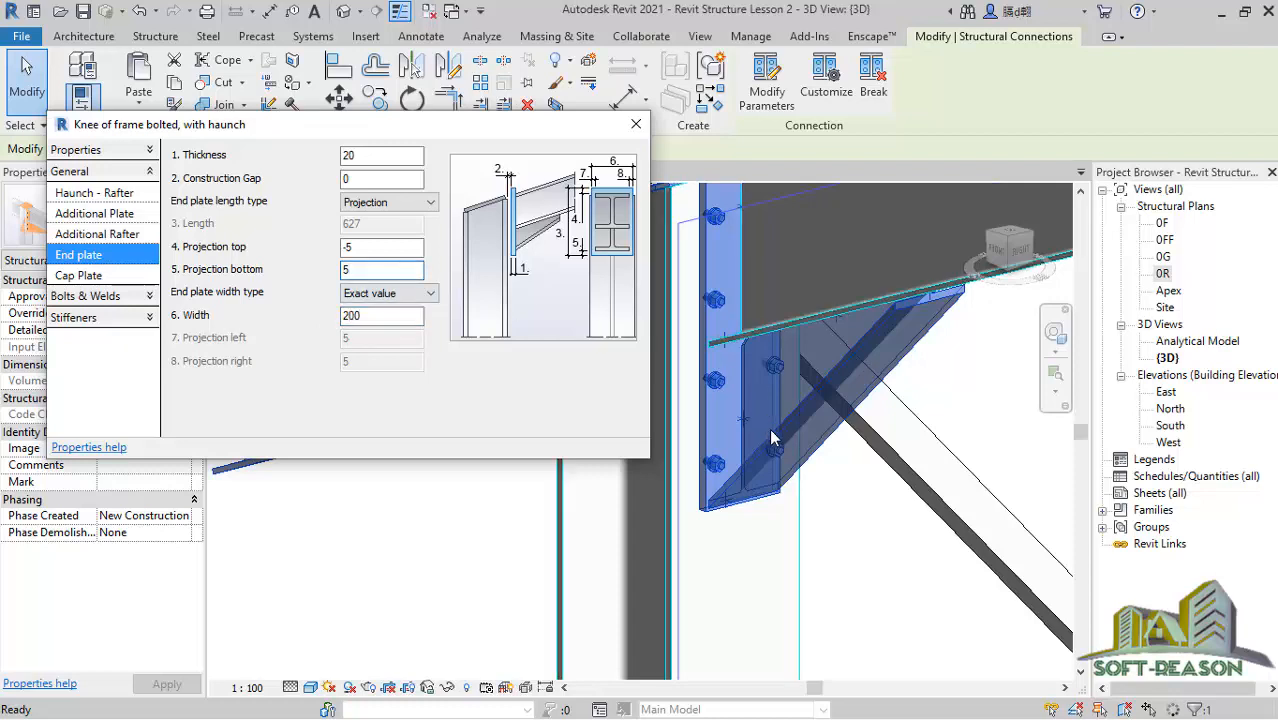
{"action": "left_click", "coordinate": [352, 252]}
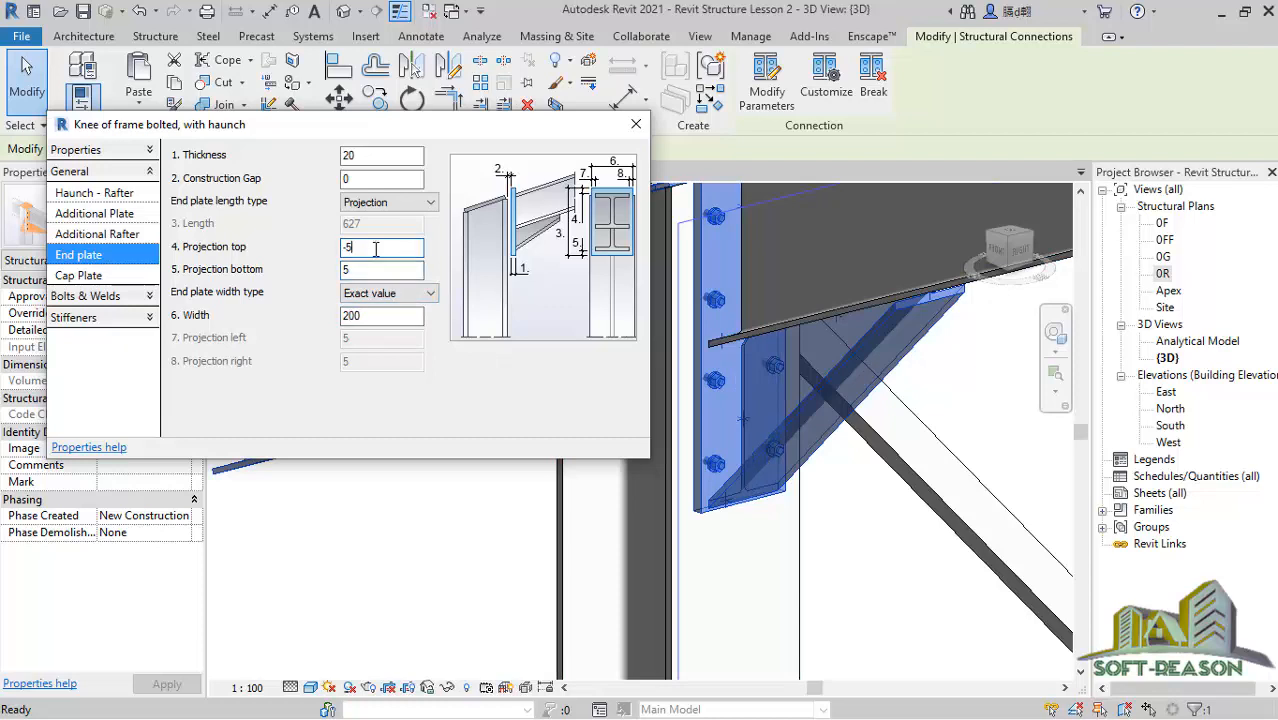
{"action": "scroll", "coordinate": [720, 312], "scroll_direction": "up", "scroll_amount": 4}
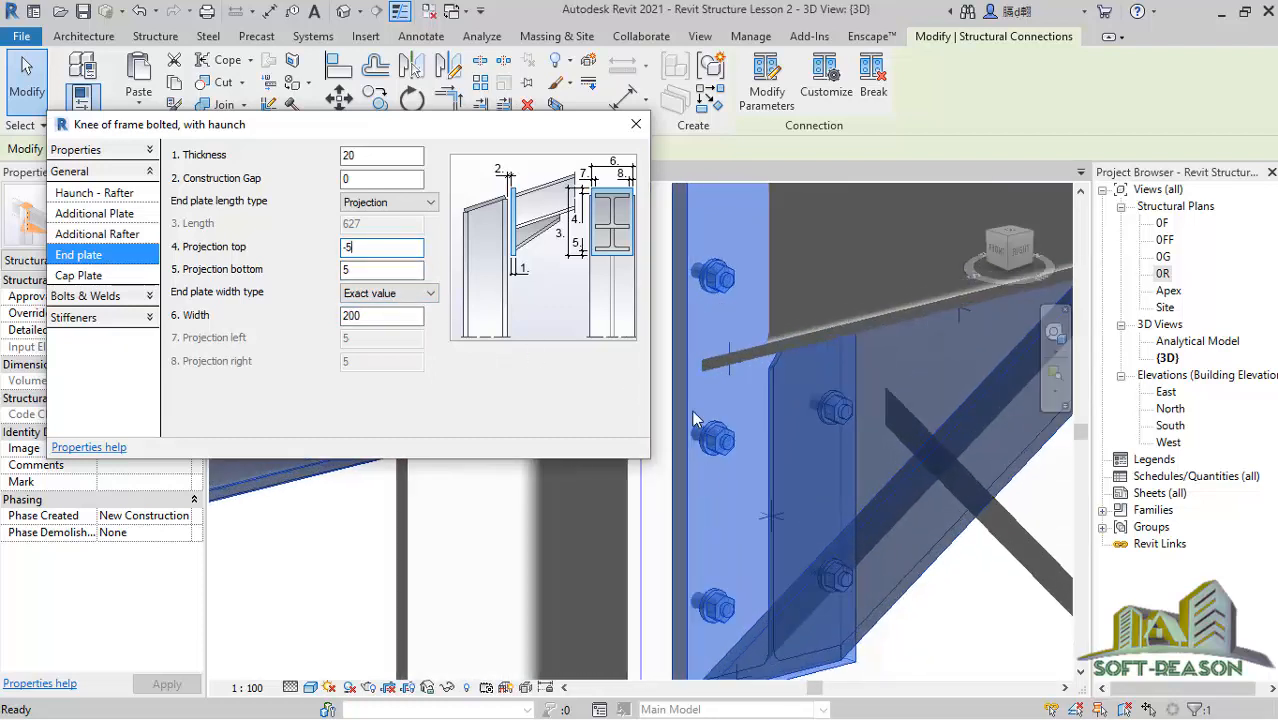
{"action": "scroll", "coordinate": [717, 517], "scroll_direction": "down", "scroll_amount": 5}
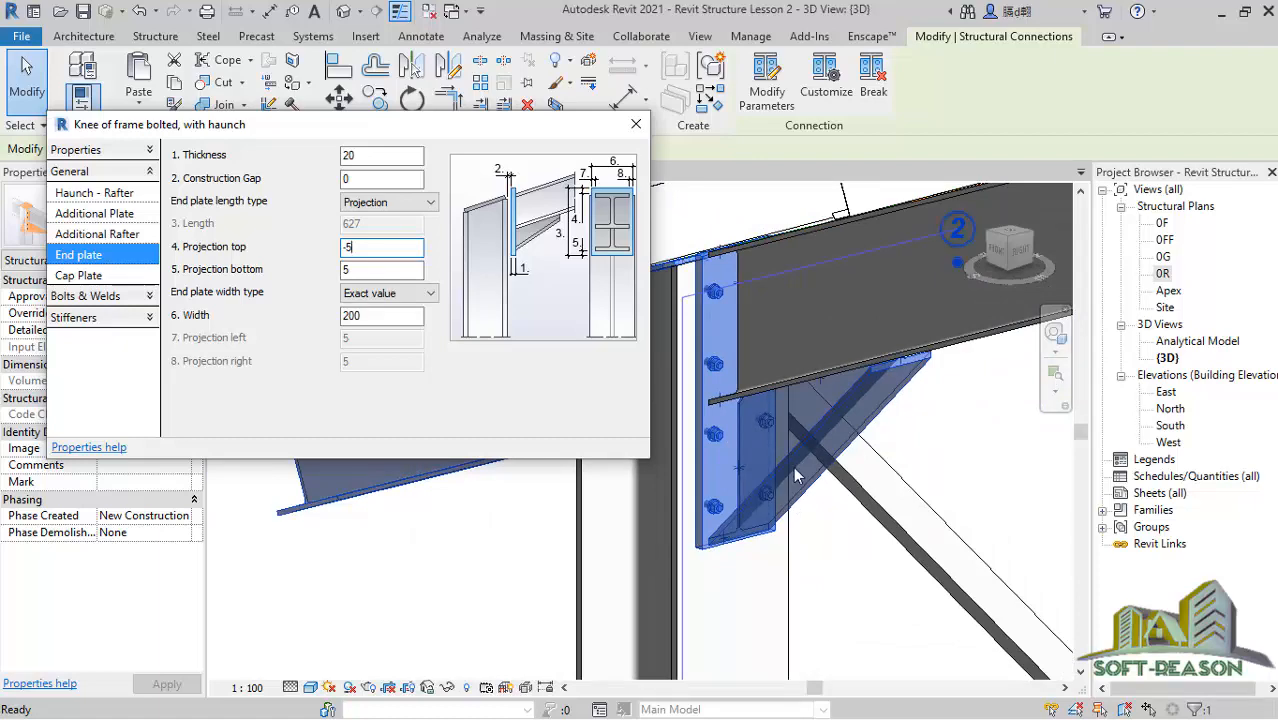
{"action": "middle_click_drag", "start_coordinate": [797, 476], "coordinate": [840, 445], "text": "shift"}
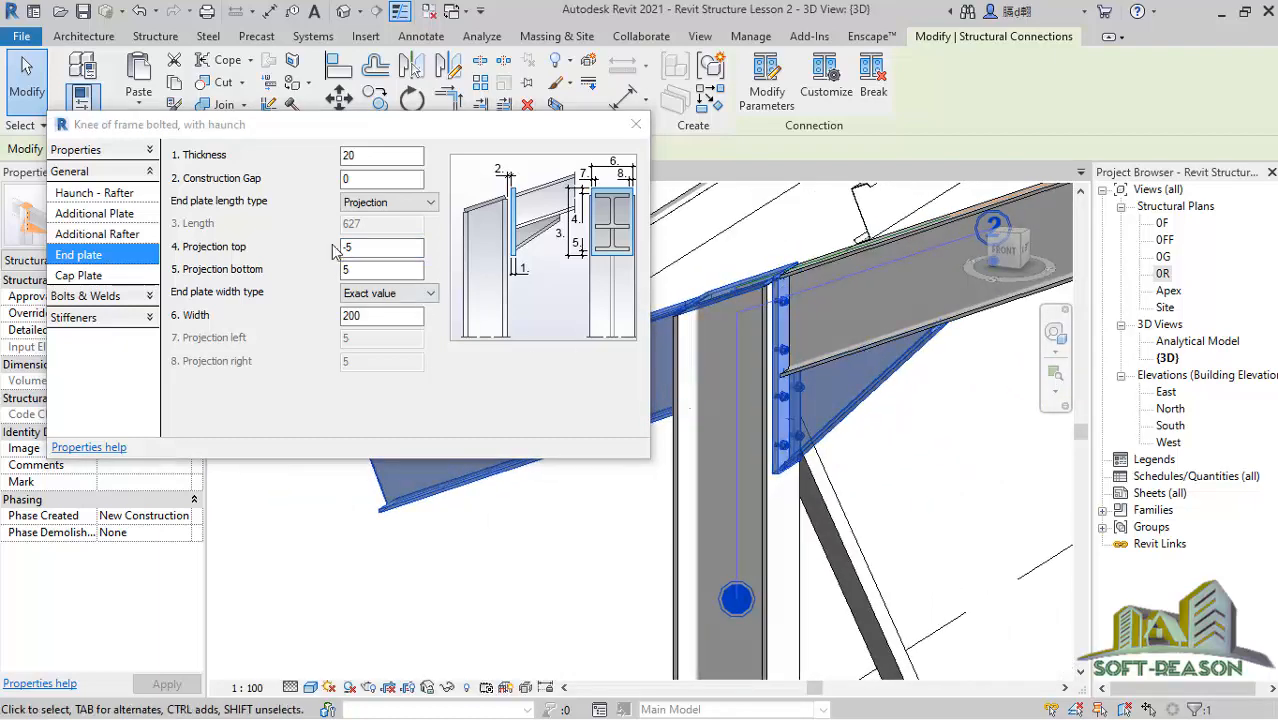
Review the rafter haunch settings against the model and close the connection parameters.
{"action": "left_click", "coordinate": [114, 193]}
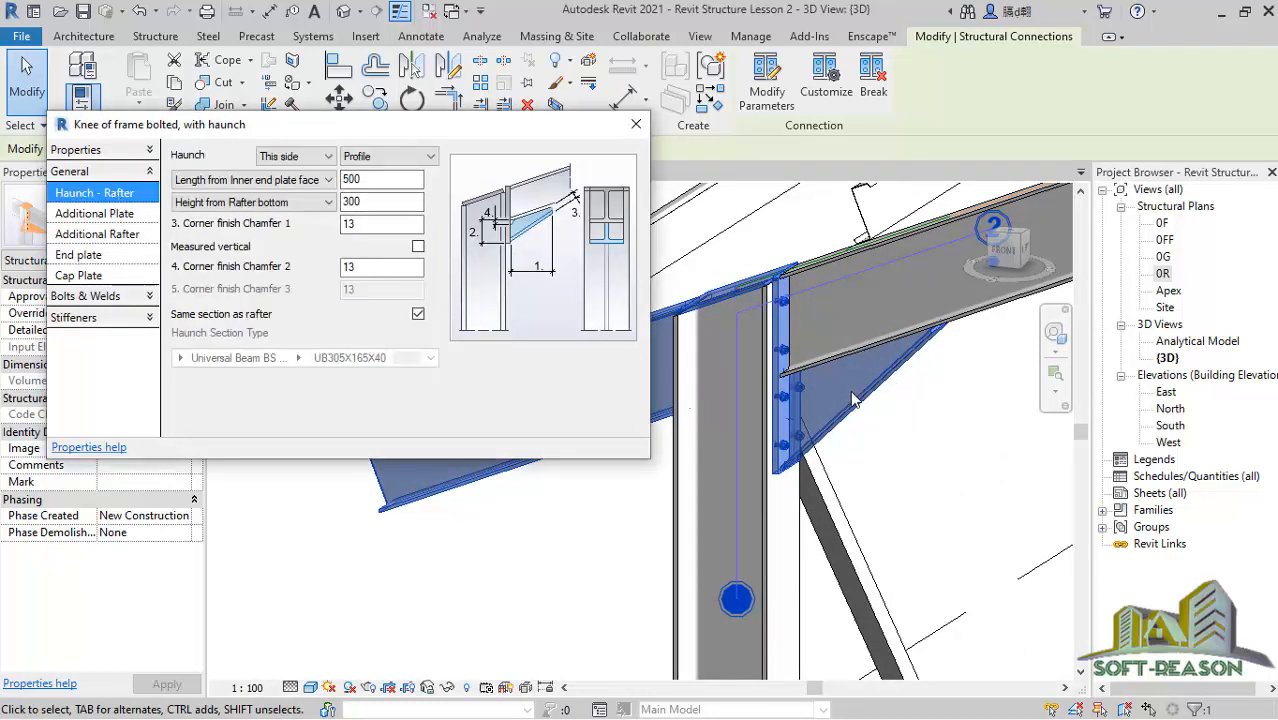
{"action": "scroll", "coordinate": [840, 400], "scroll_direction": "down", "scroll_amount": 5}
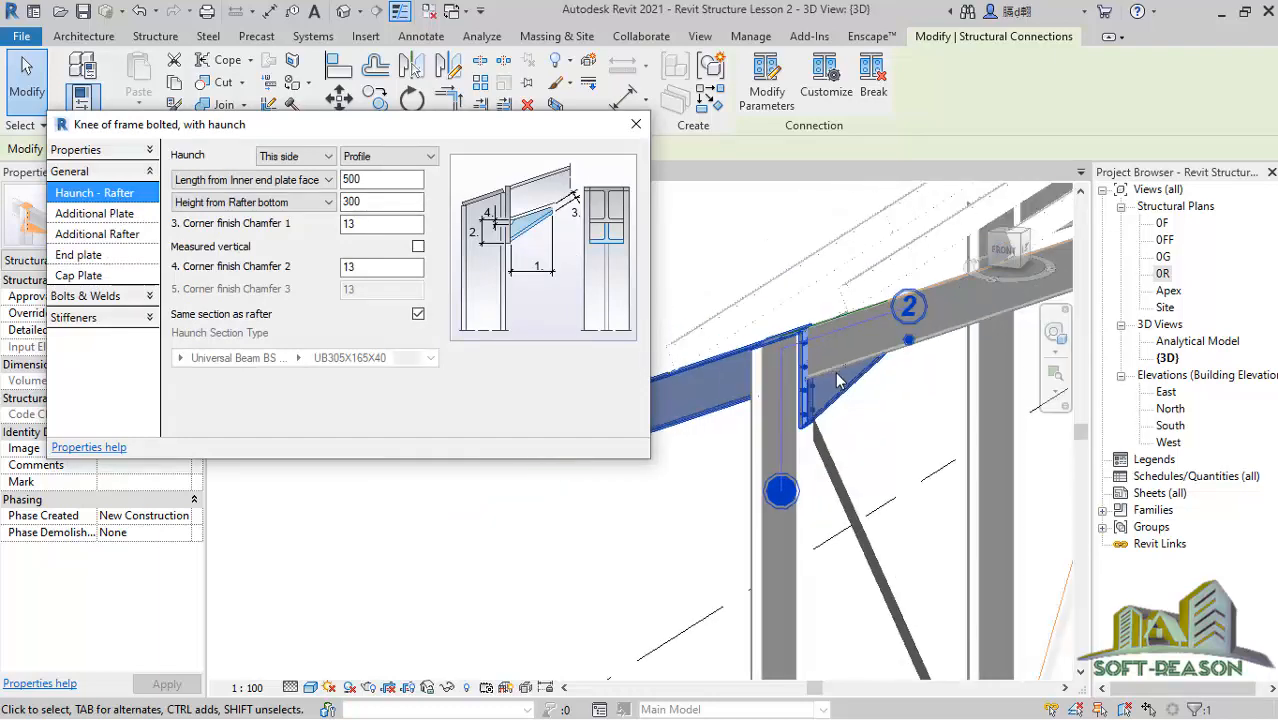
{"action": "scroll", "coordinate": [800, 390], "scroll_direction": "up", "scroll_amount": 5}
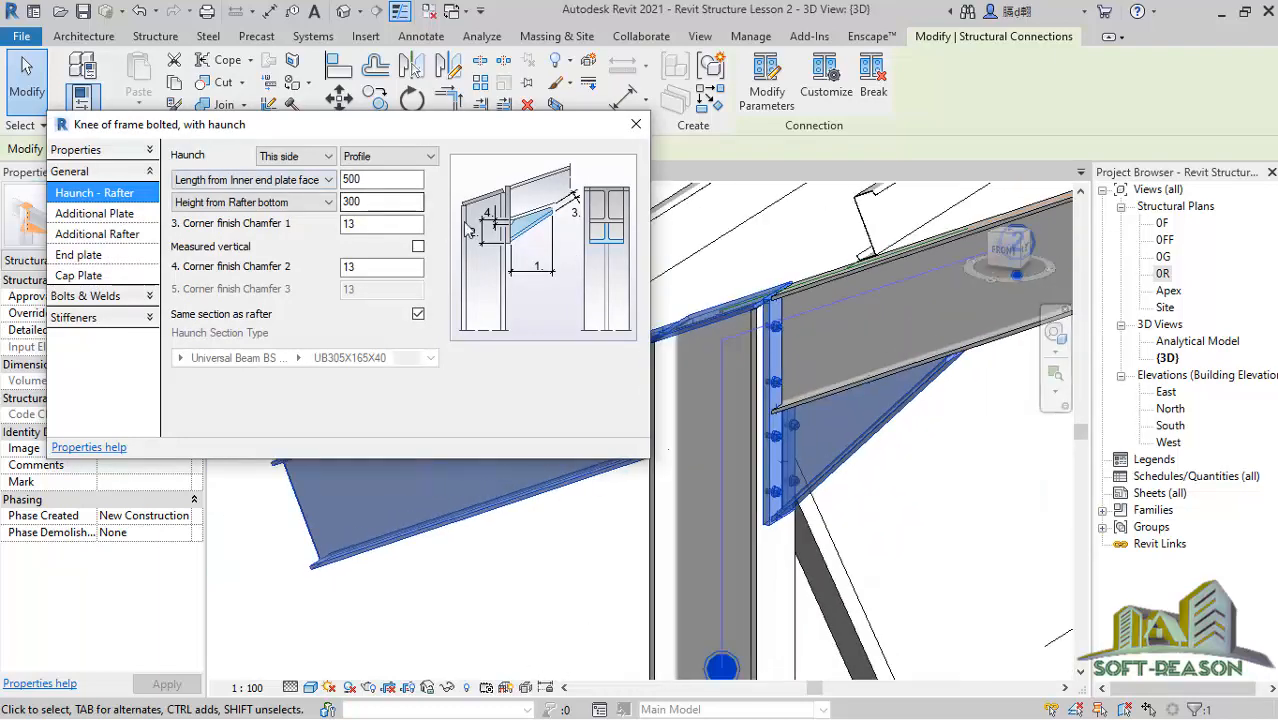
{"action": "left_click", "coordinate": [636, 124]}
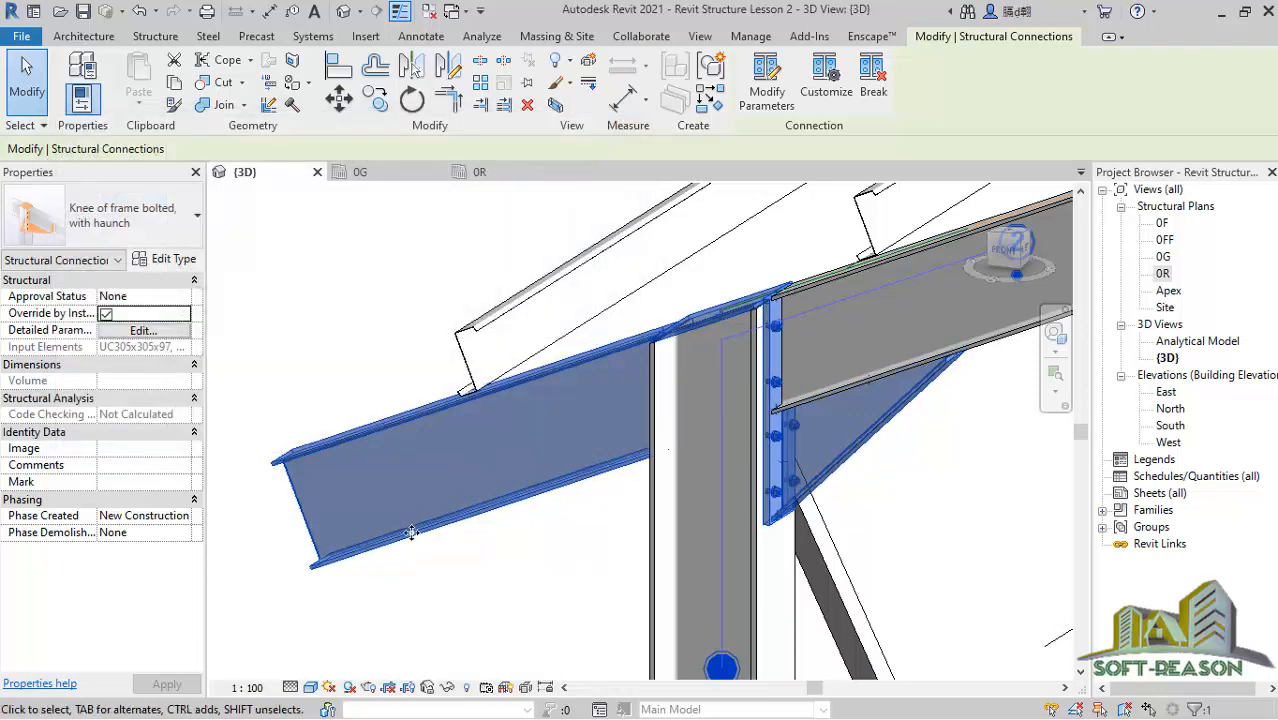
Propagate the bolted knee-of-frame connection with haunch from the front corner column to the matching column and rafter joints.
{"action": "scroll", "coordinate": [392, 380], "scroll_direction": "down", "scroll_amount": 2}
{"action": "left_click", "coordinate": [308, 372]}
{"action": "scroll", "coordinate": [322, 403], "scroll_direction": "down", "scroll_amount": 1}
{"action": "scroll", "coordinate": [578, 450], "scroll_direction": "up", "scroll_amount": 1}
{"action": "scroll", "coordinate": [580, 415], "scroll_direction": "down", "scroll_amount": 1}
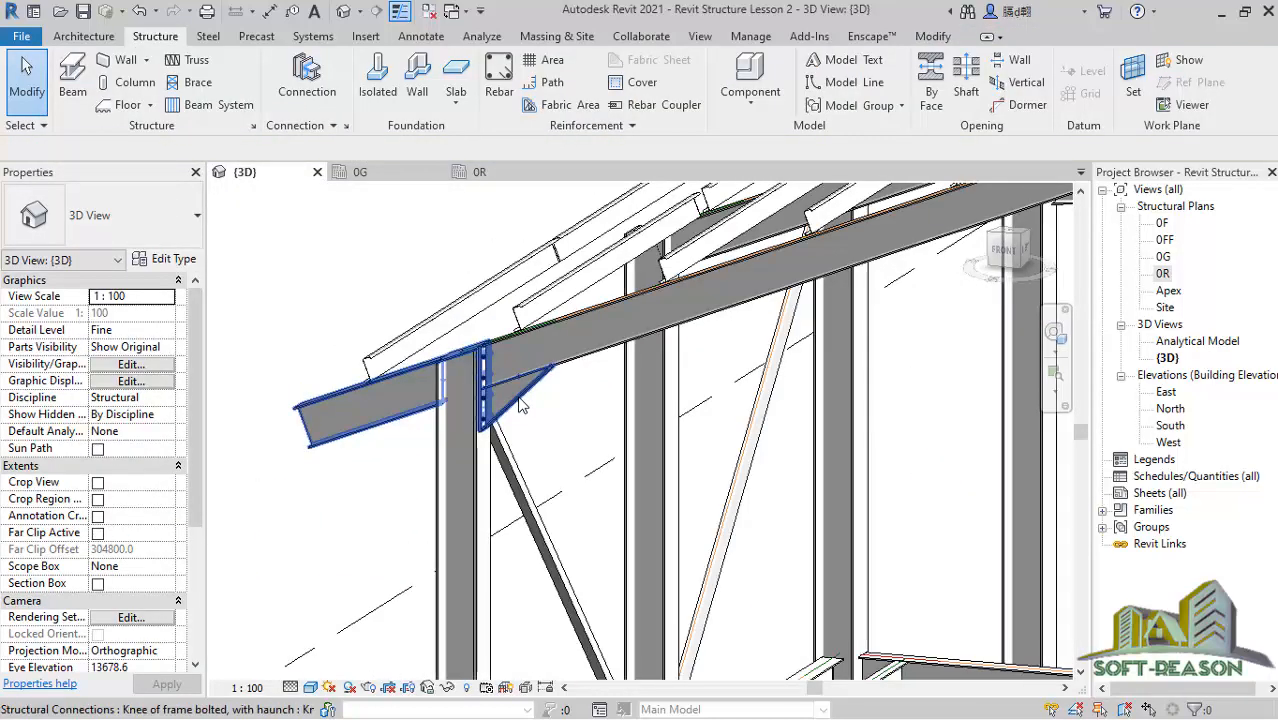
{"action": "left_click", "coordinate": [470, 410]}
{"action": "right_click", "coordinate": [368, 425]}
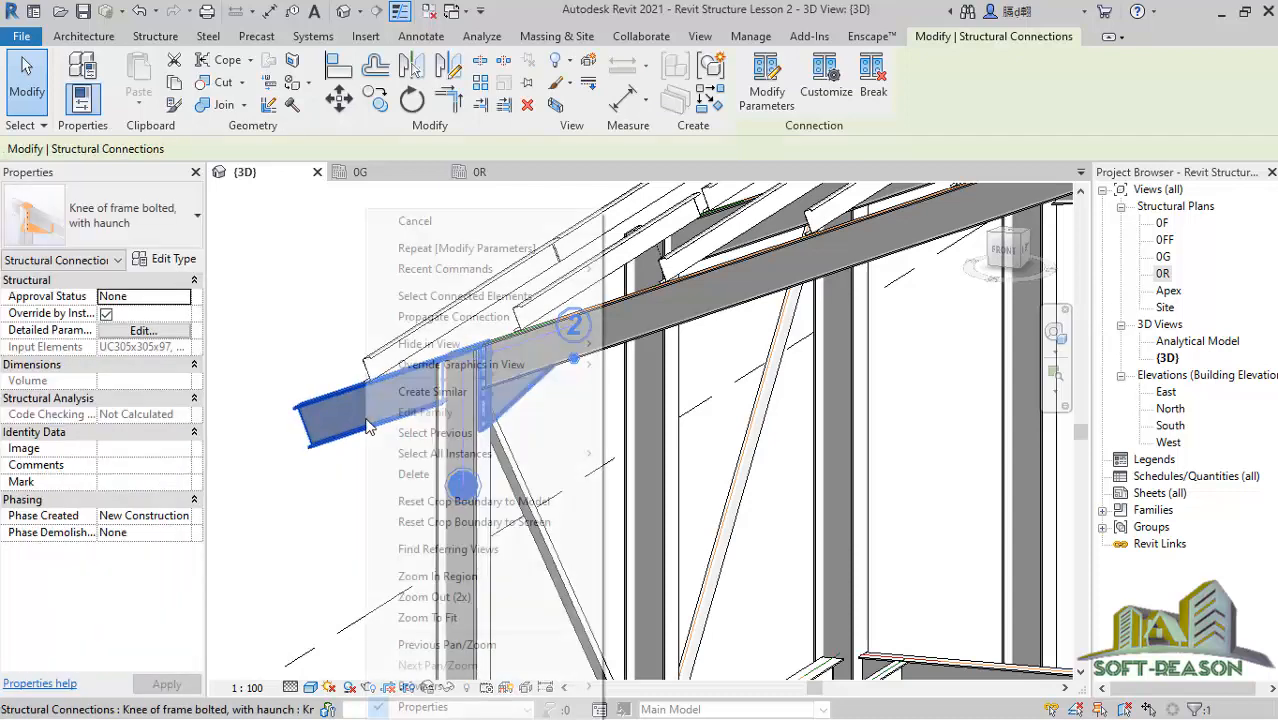
{"action": "left_click", "coordinate": [449, 323]}
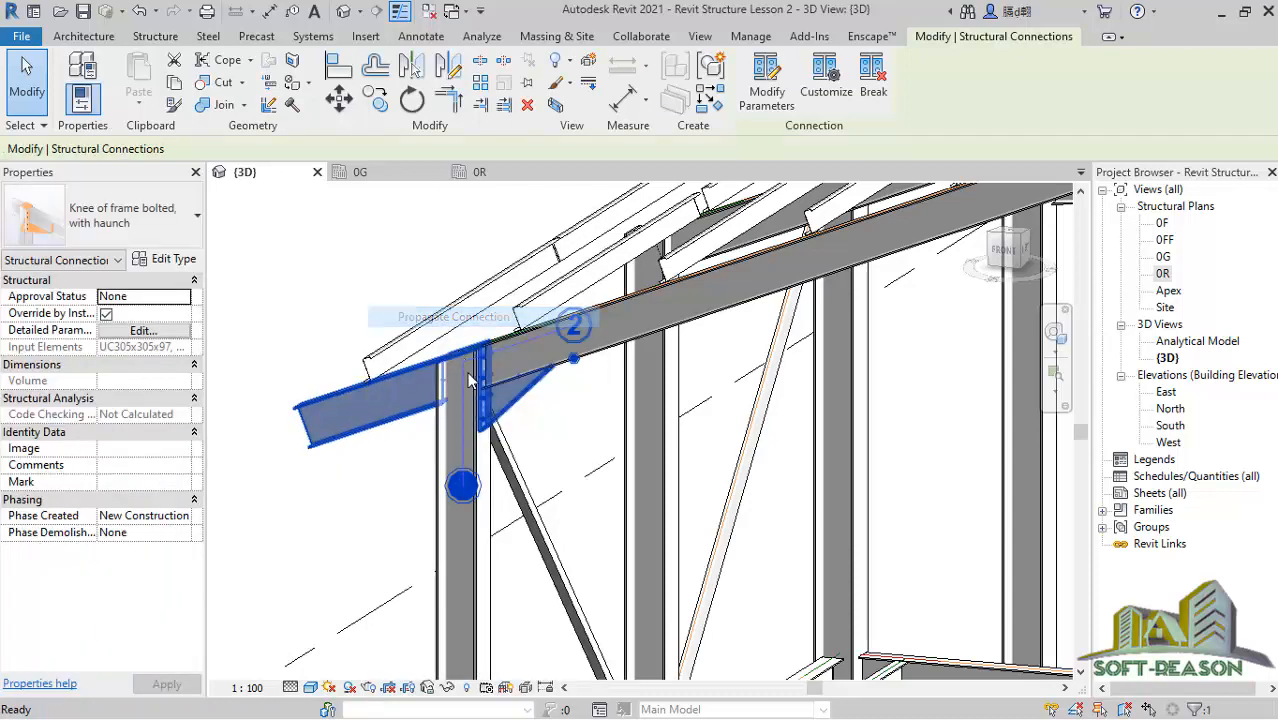
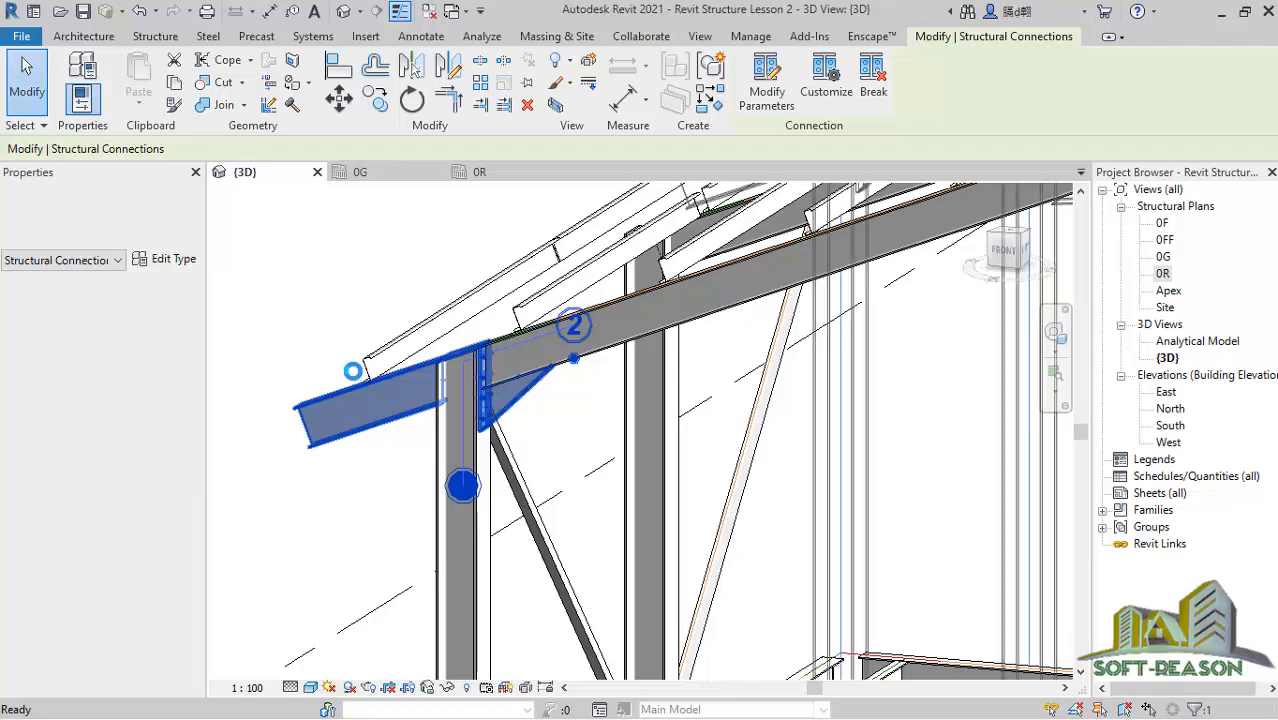
Examine the haunch connections at the column and rafter joints along both sides of the building frame.
{"action": "scroll", "coordinate": [360, 380], "scroll_direction": "down", "scroll_amount": 3}
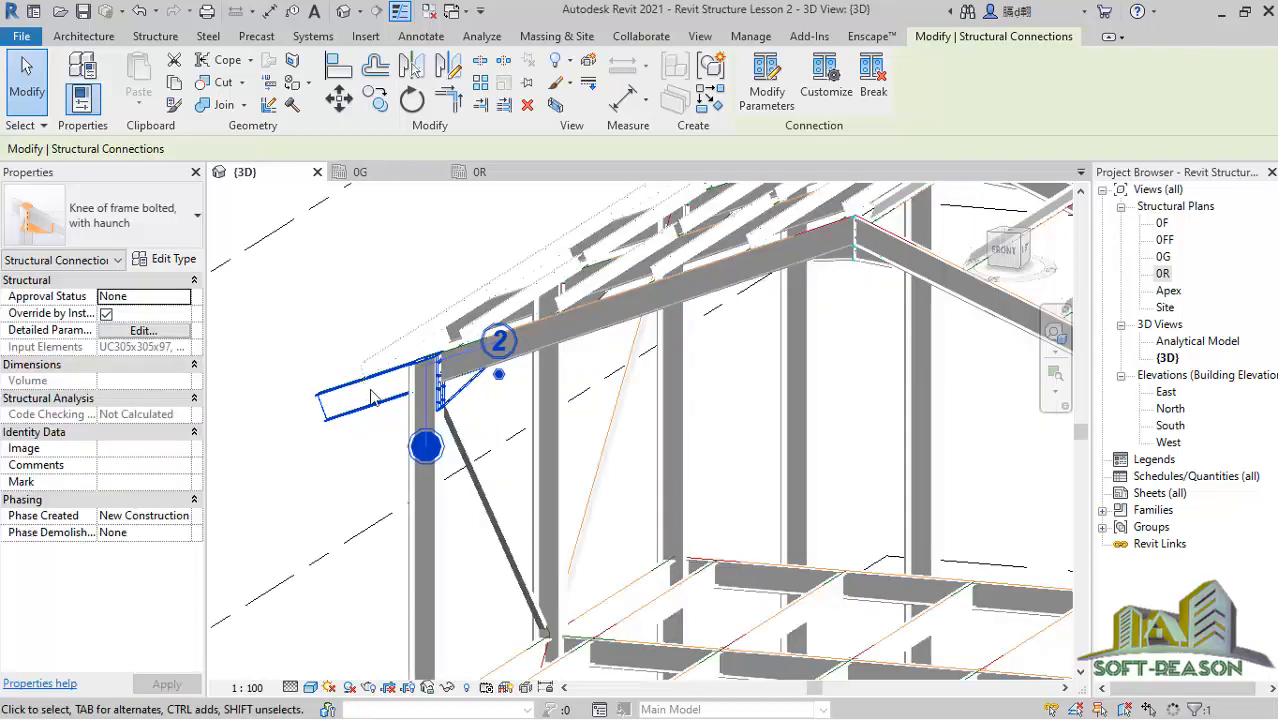
{"action": "scroll", "coordinate": [370, 391], "scroll_direction": "down", "scroll_amount": 5}
{"action": "scroll", "coordinate": [370, 391], "scroll_direction": "down", "scroll_amount": 2}
{"action": "scroll", "coordinate": [557, 372], "scroll_direction": "up", "scroll_amount": 6}
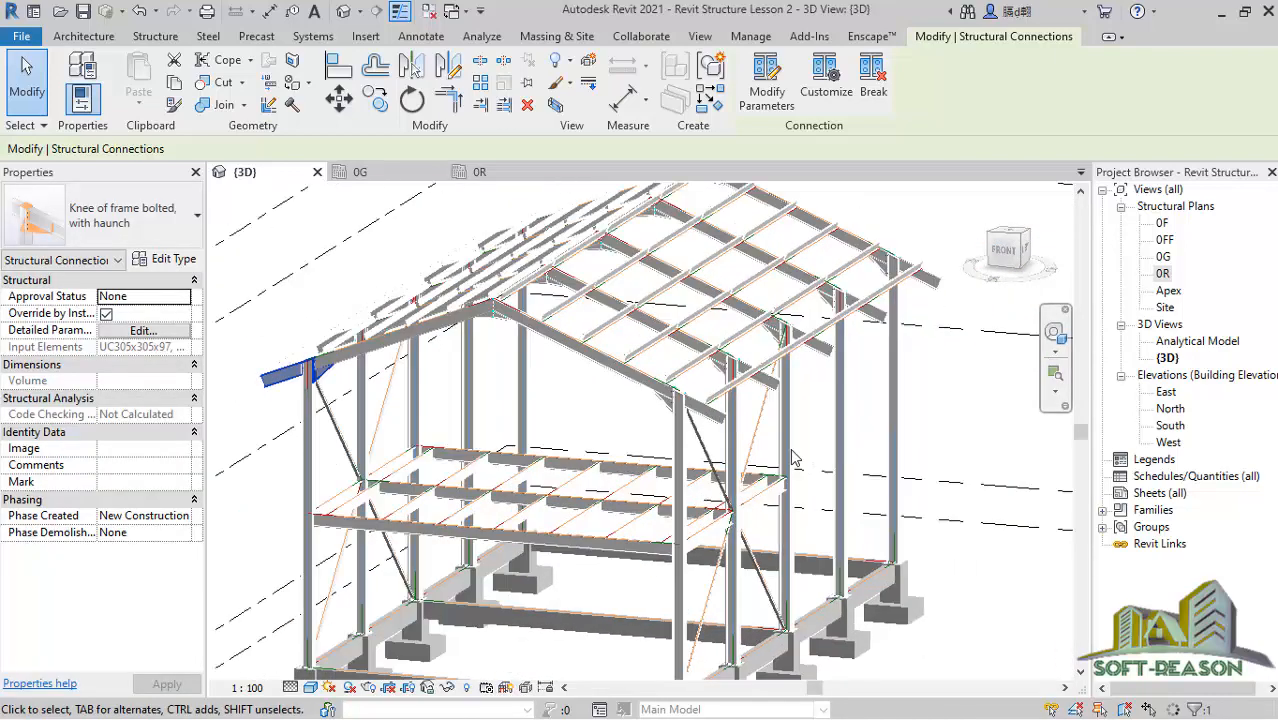
{"action": "scroll", "coordinate": [557, 372], "scroll_direction": "up", "scroll_amount": 1}
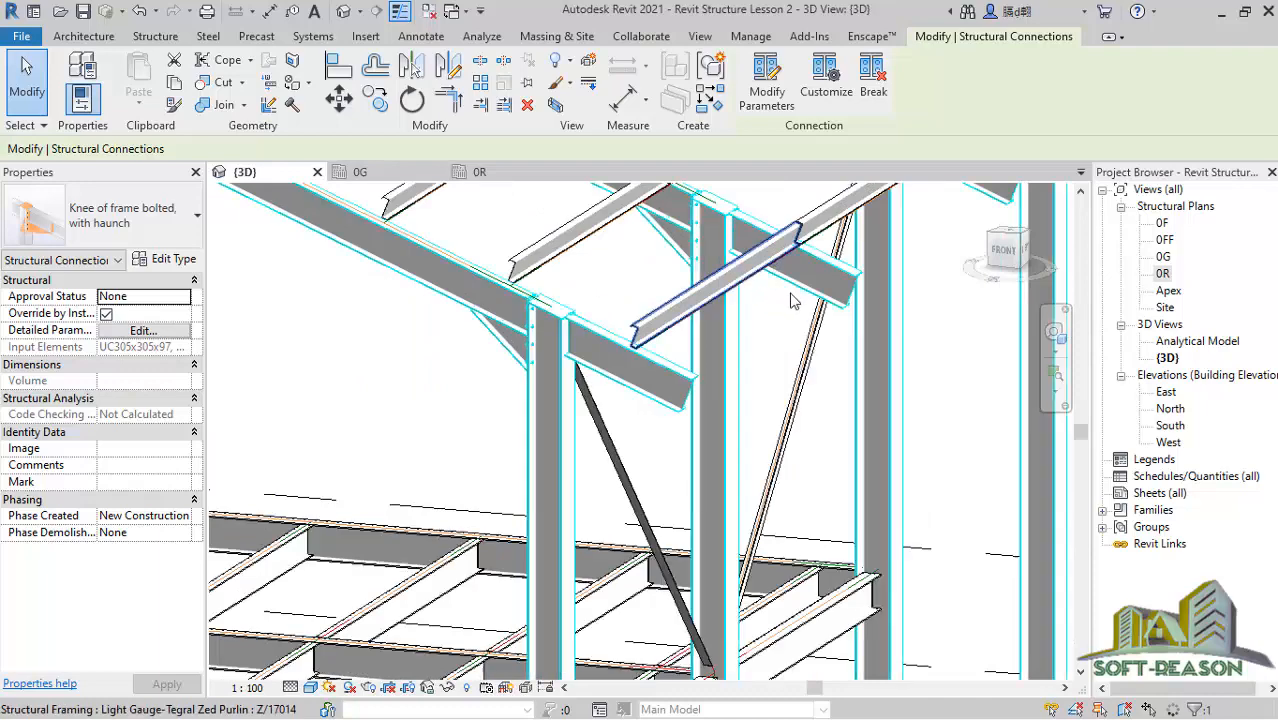
{"action": "scroll", "coordinate": [812, 300], "scroll_direction": "down", "scroll_amount": 4}
{"action": "scroll", "coordinate": [760, 396], "scroll_direction": "down", "scroll_amount": 4}
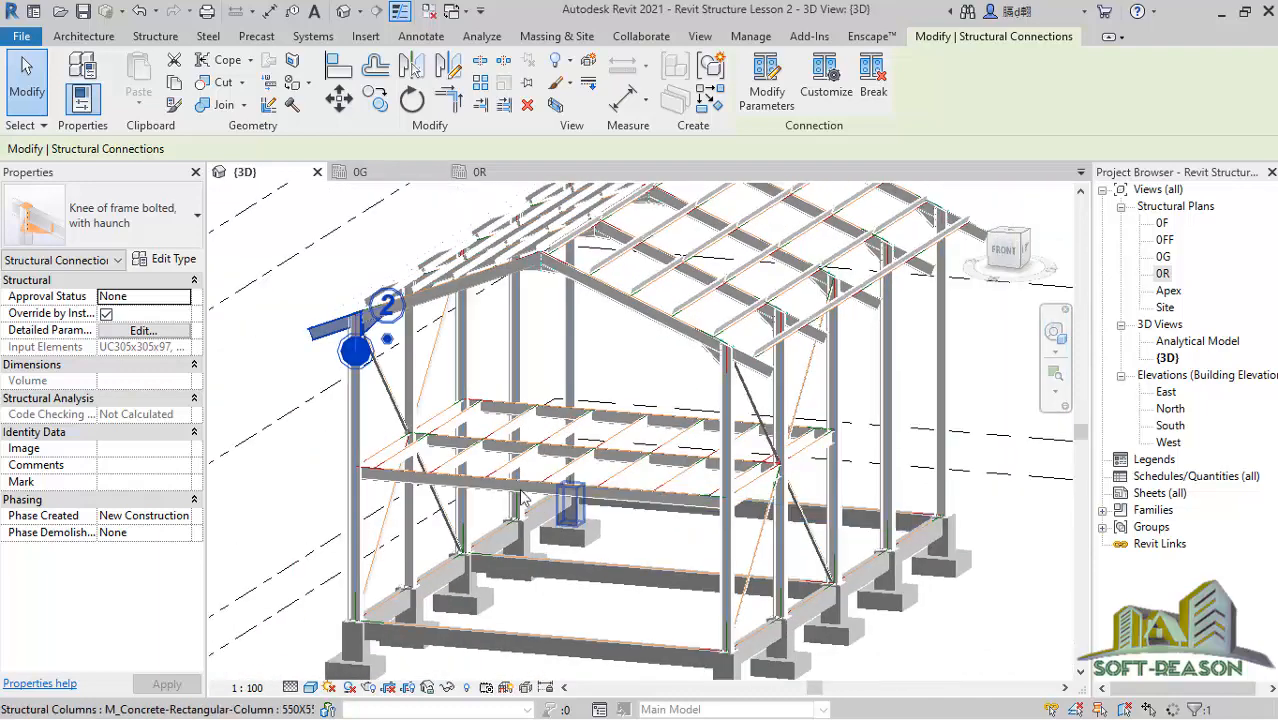
Place a generic structural connection between the UC305x305x97 column and the end of the UB305x165x40 edge beam at first-floor level.
{"action": "scroll", "coordinate": [826, 490], "scroll_direction": "up", "scroll_amount": 4}
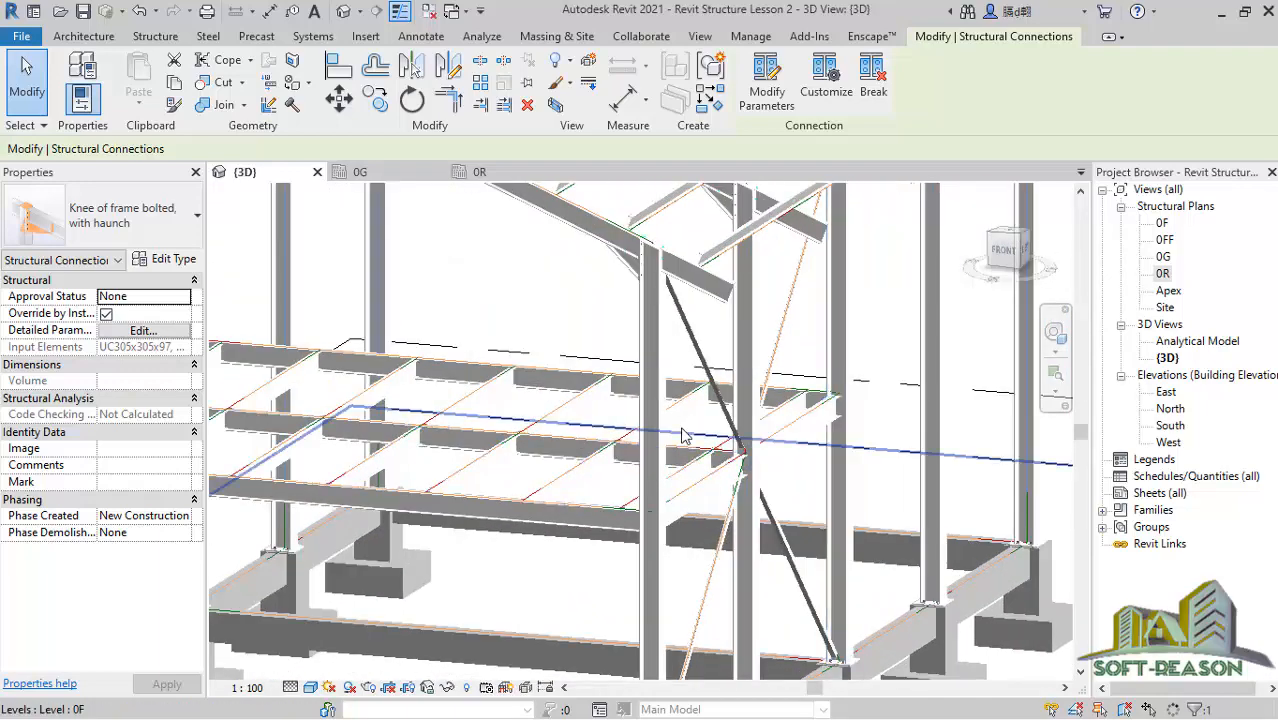
{"action": "scroll", "coordinate": [805, 440], "scroll_direction": "down", "scroll_amount": 2}
{"action": "scroll", "coordinate": [802, 432], "scroll_direction": "up", "scroll_amount": 2}
{"action": "scroll", "coordinate": [800, 432], "scroll_direction": "up", "scroll_amount": 3}
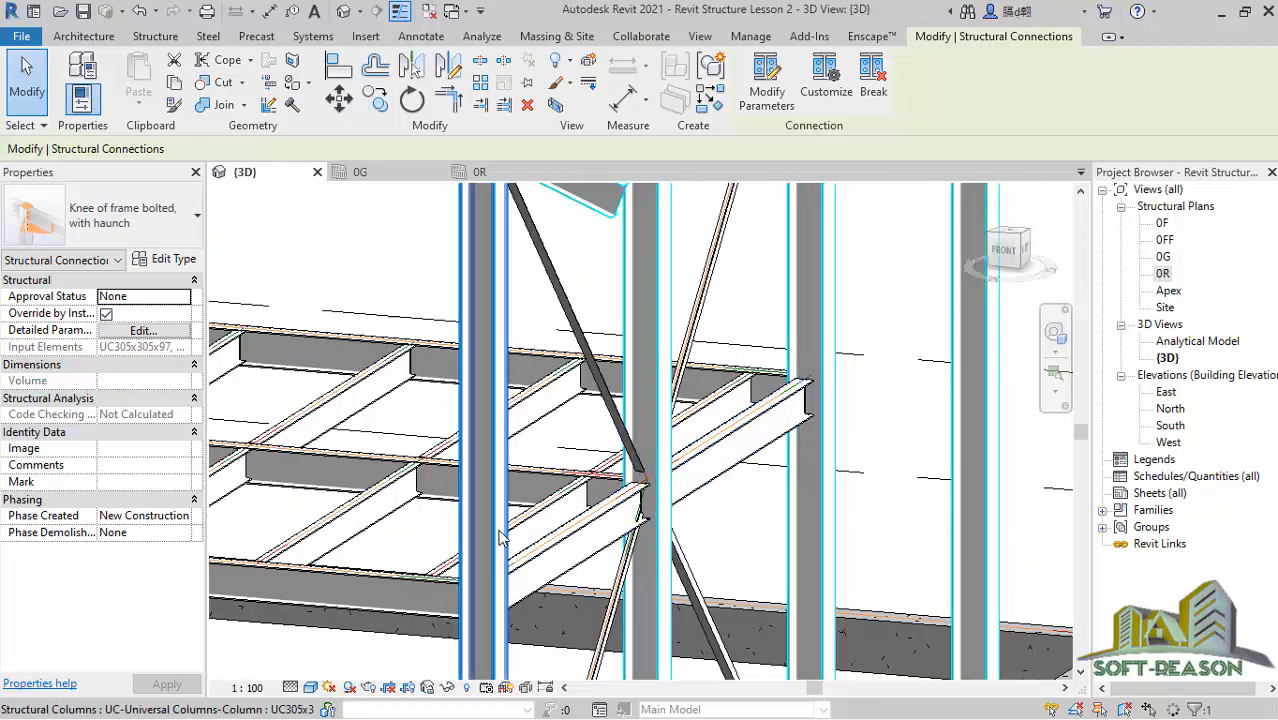
{"action": "scroll", "coordinate": [806, 440], "scroll_direction": "up", "scroll_amount": 2}
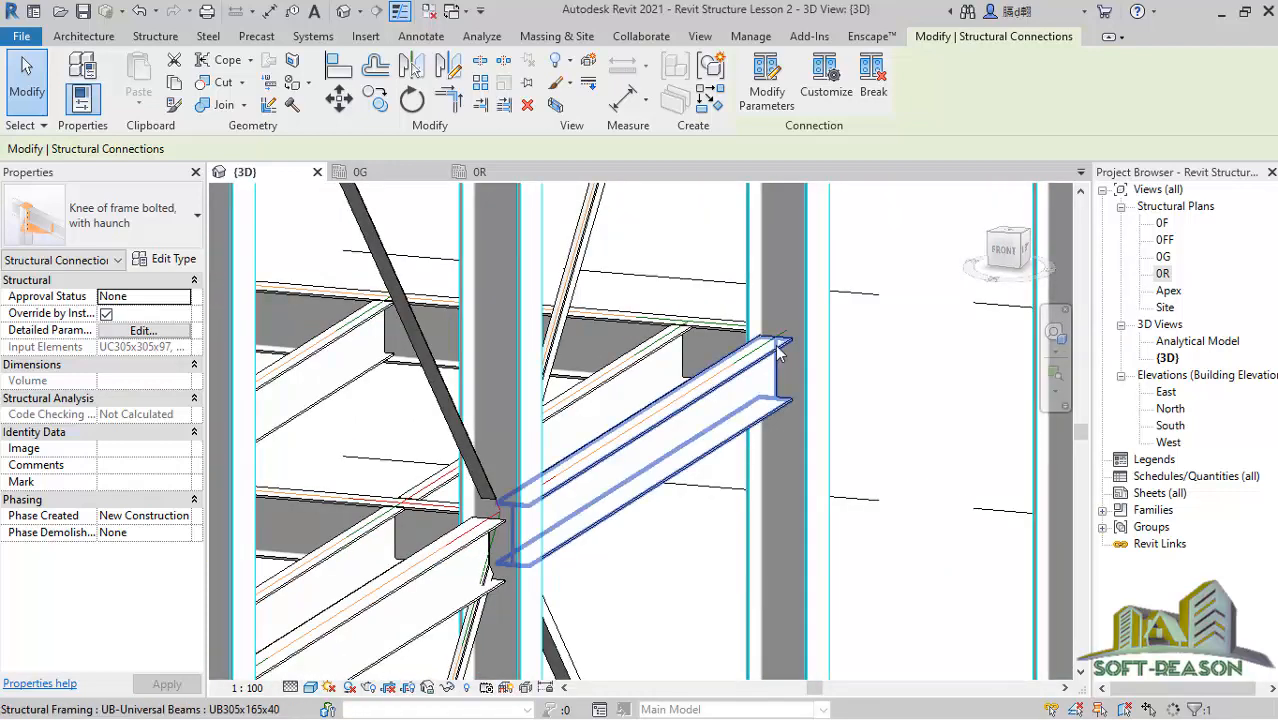
{"action": "scroll", "coordinate": [784, 365], "scroll_direction": "up", "scroll_amount": 3}
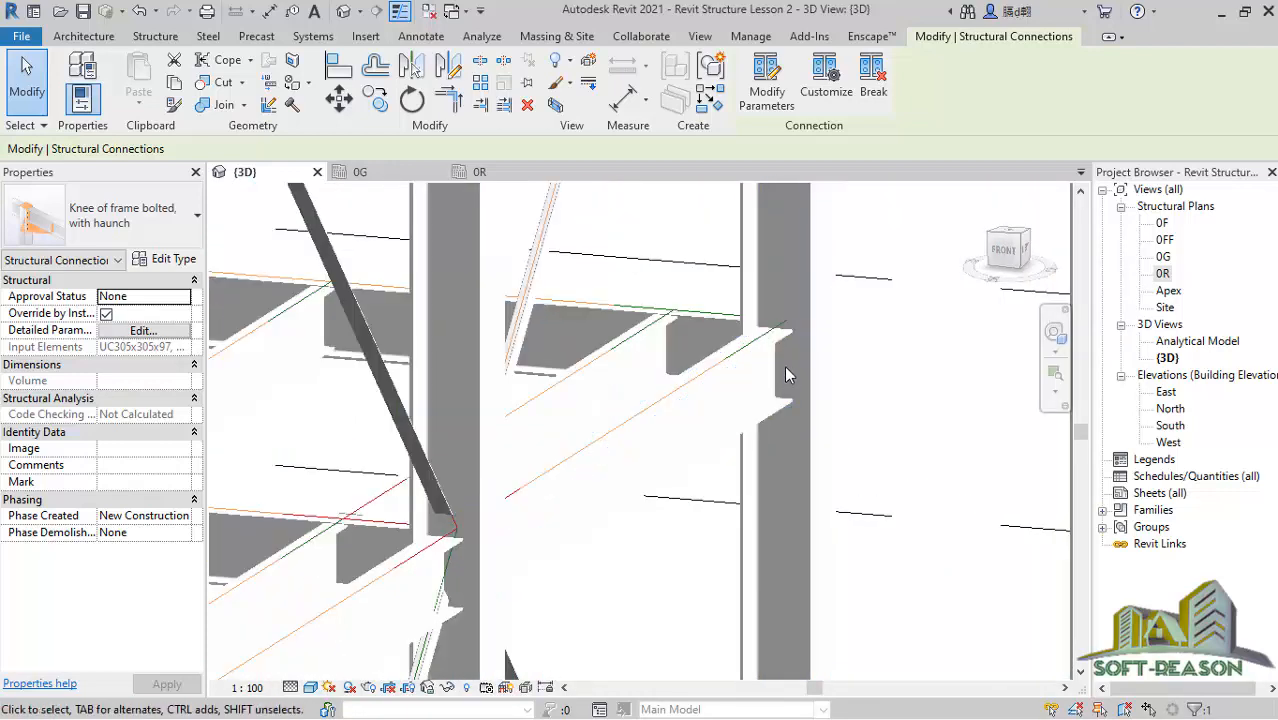
{"action": "left_click", "coordinate": [929, 389]}
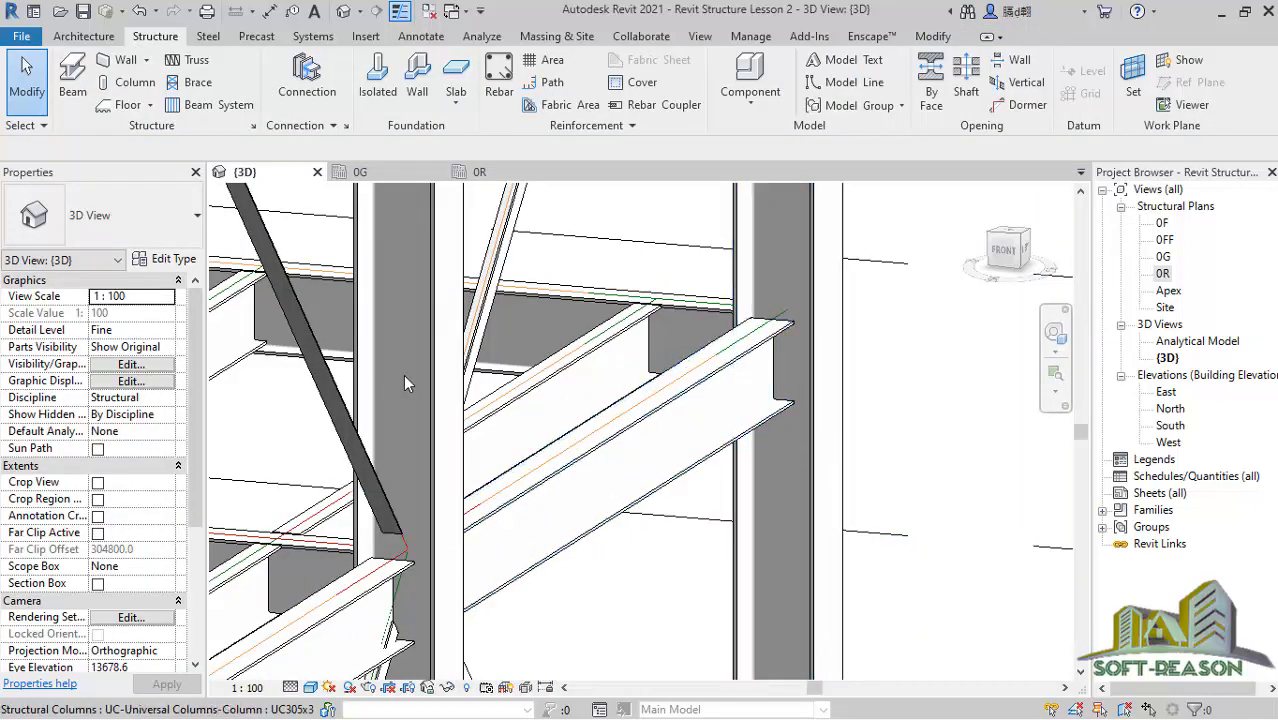
{"action": "left_click", "coordinate": [307, 80]}
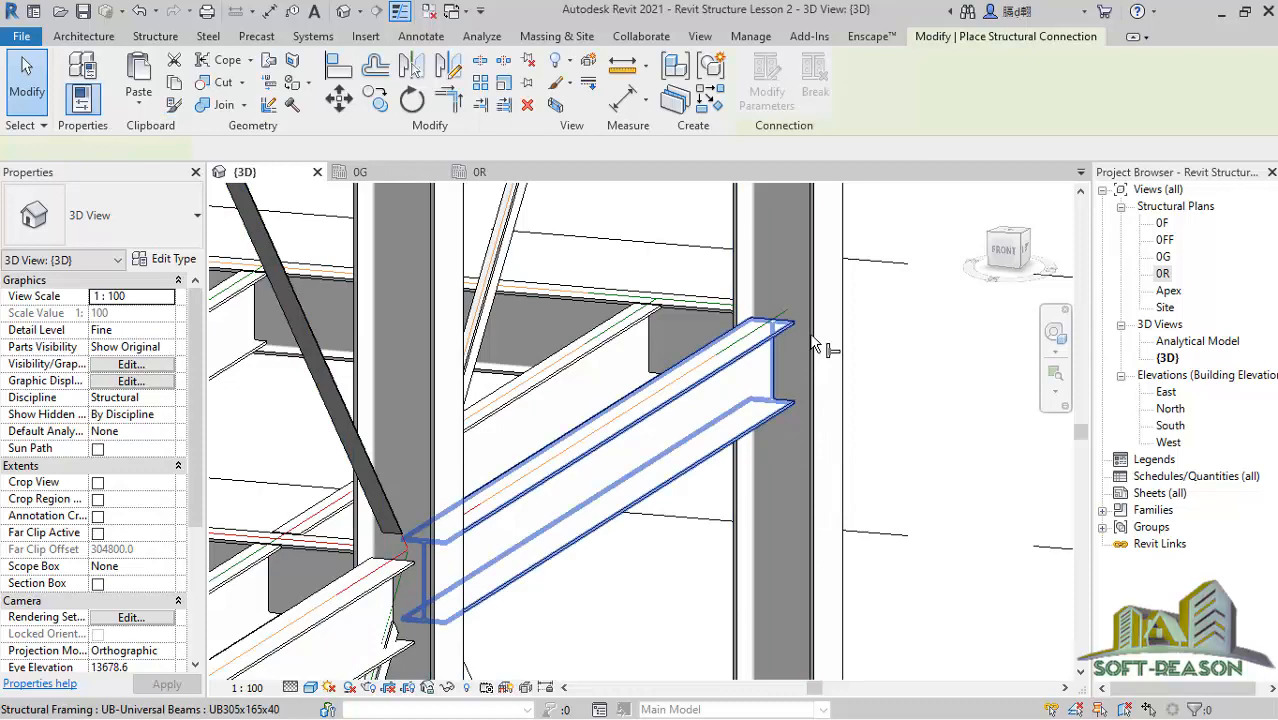
{"action": "left_click", "coordinate": [811, 268]}
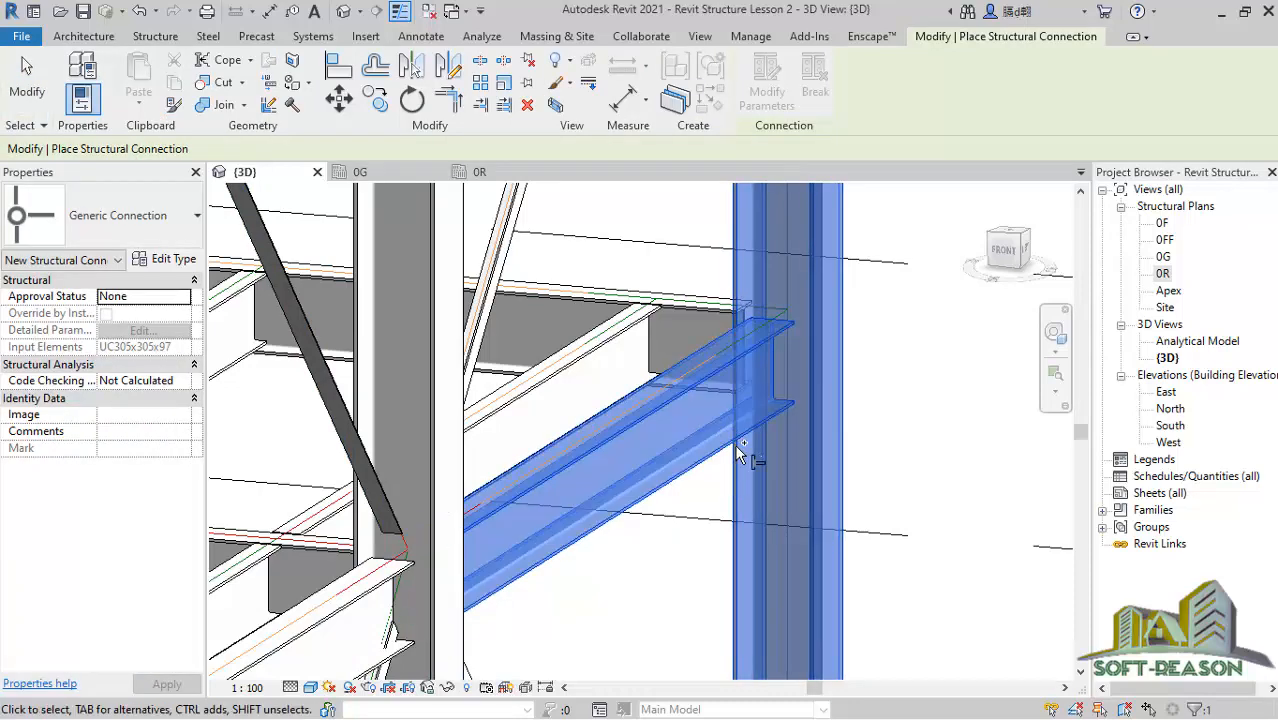
{"action": "left_click", "coordinate": [740, 453]}
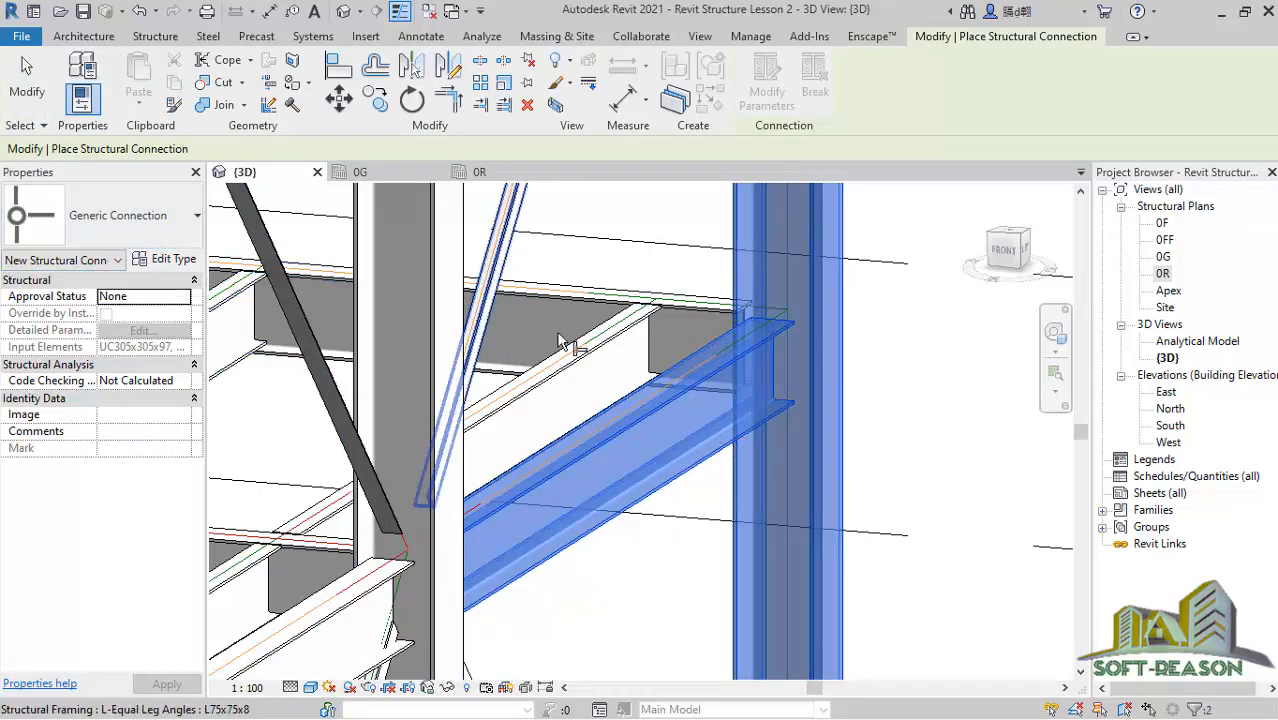
{"action": "right_click", "coordinate": [660, 350]}
{"action": "left_click", "coordinate": [709, 366]}
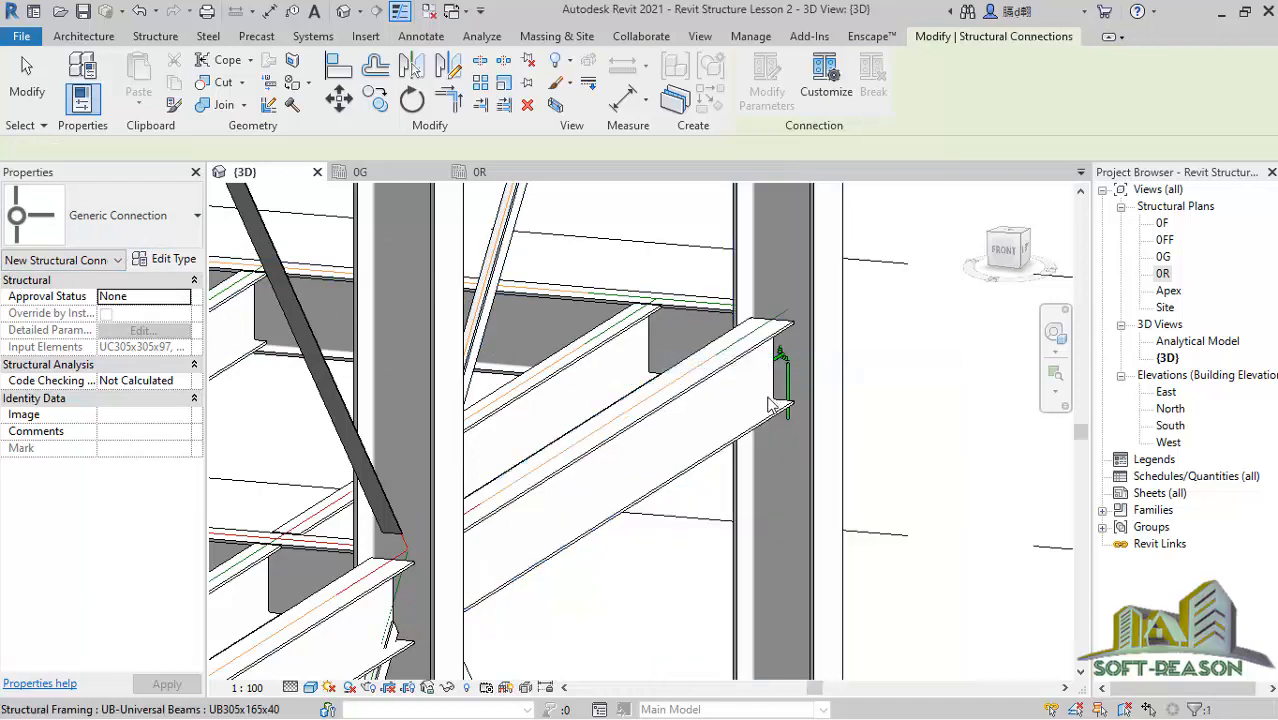
Change the edge beam's generic connection to the Clip angle type and inspect its angles and bolts at the column.
{"action": "left_click", "coordinate": [118, 238]}
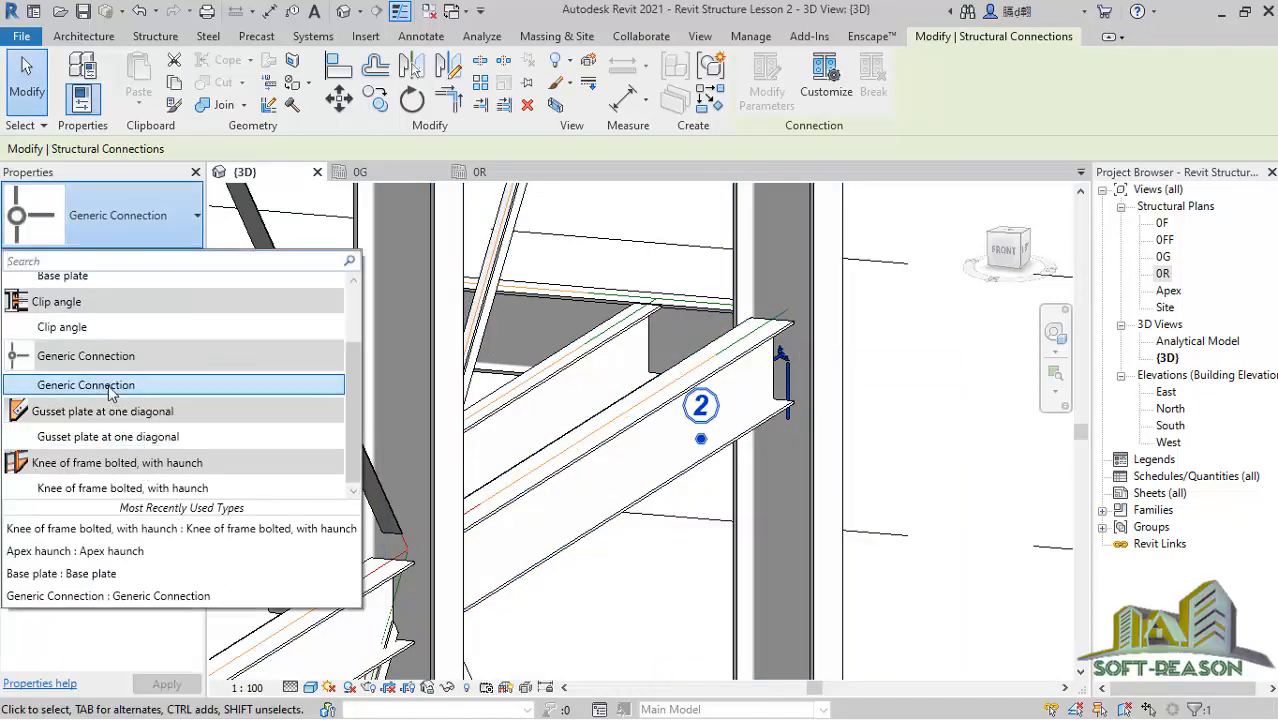
{"action": "left_click", "coordinate": [69, 333]}
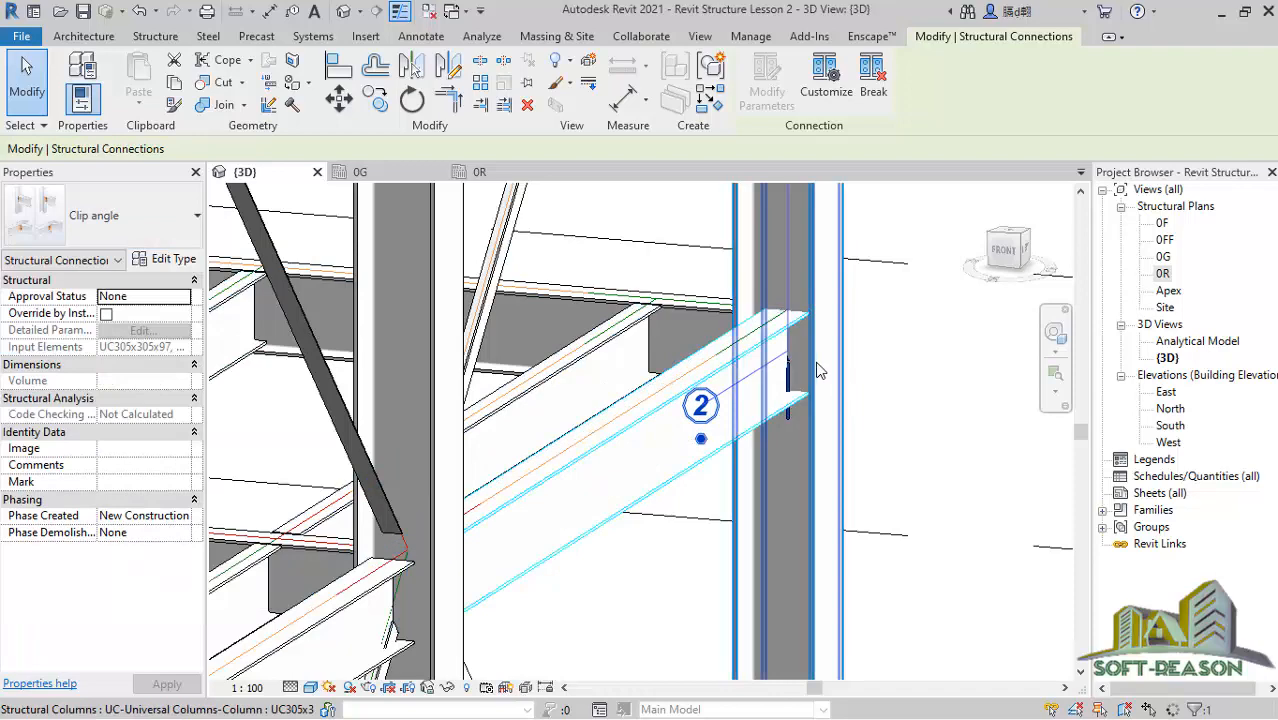
{"action": "scroll", "coordinate": [818, 367], "scroll_direction": "up", "scroll_amount": 1}
{"action": "scroll", "coordinate": [848, 367], "scroll_direction": "up", "scroll_amount": 4}
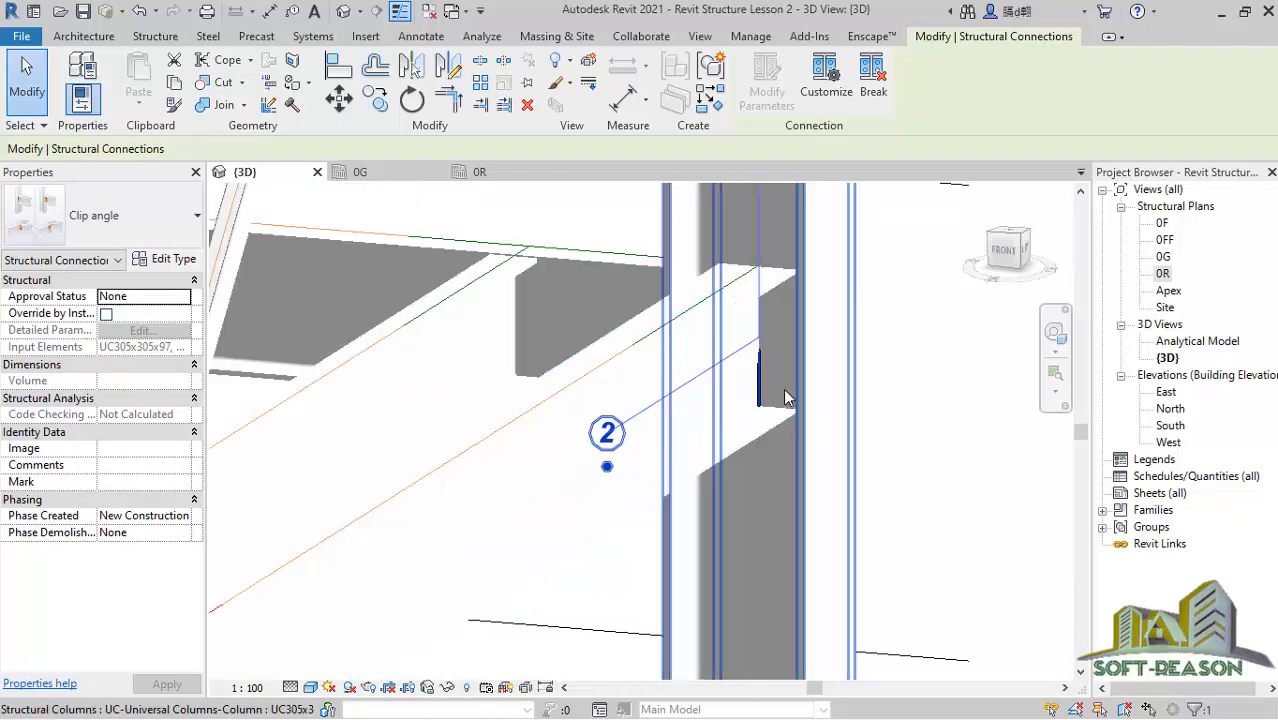
{"action": "left_click", "coordinate": [750, 330]}
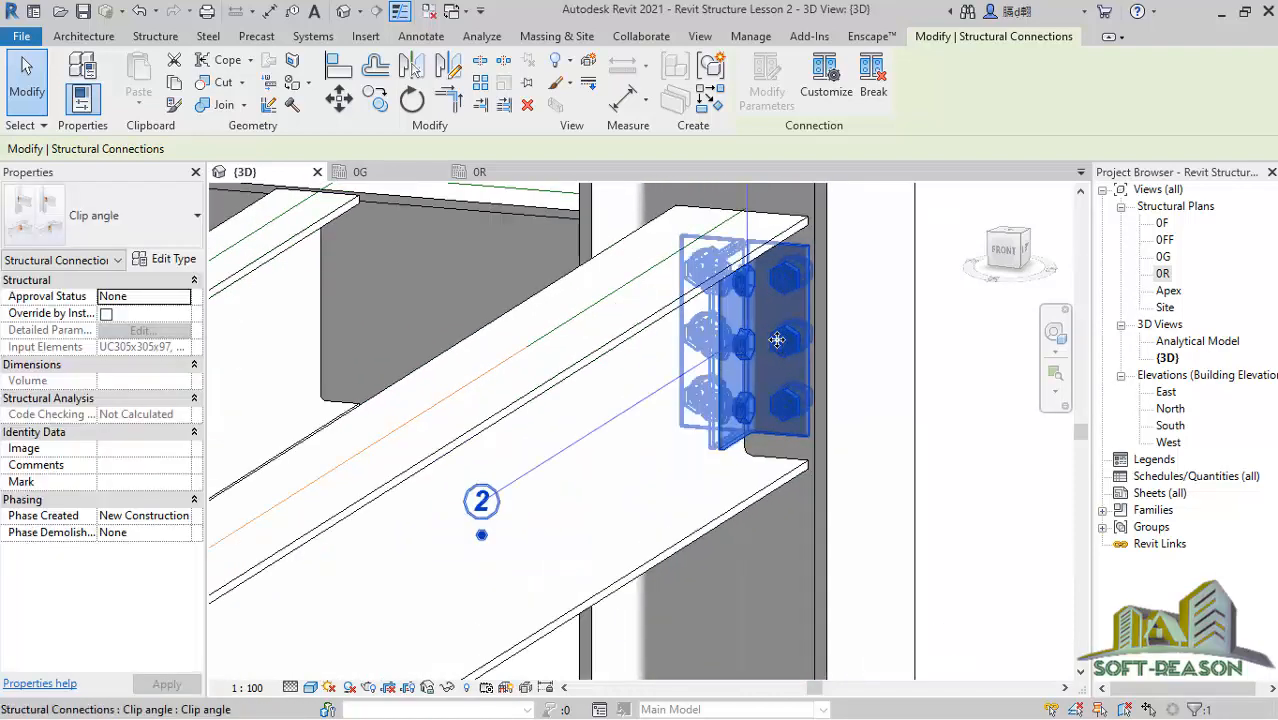
{"action": "left_click", "coordinate": [944, 356]}
{"action": "scroll", "coordinate": [850, 452], "scroll_direction": "up", "scroll_amount": 1}
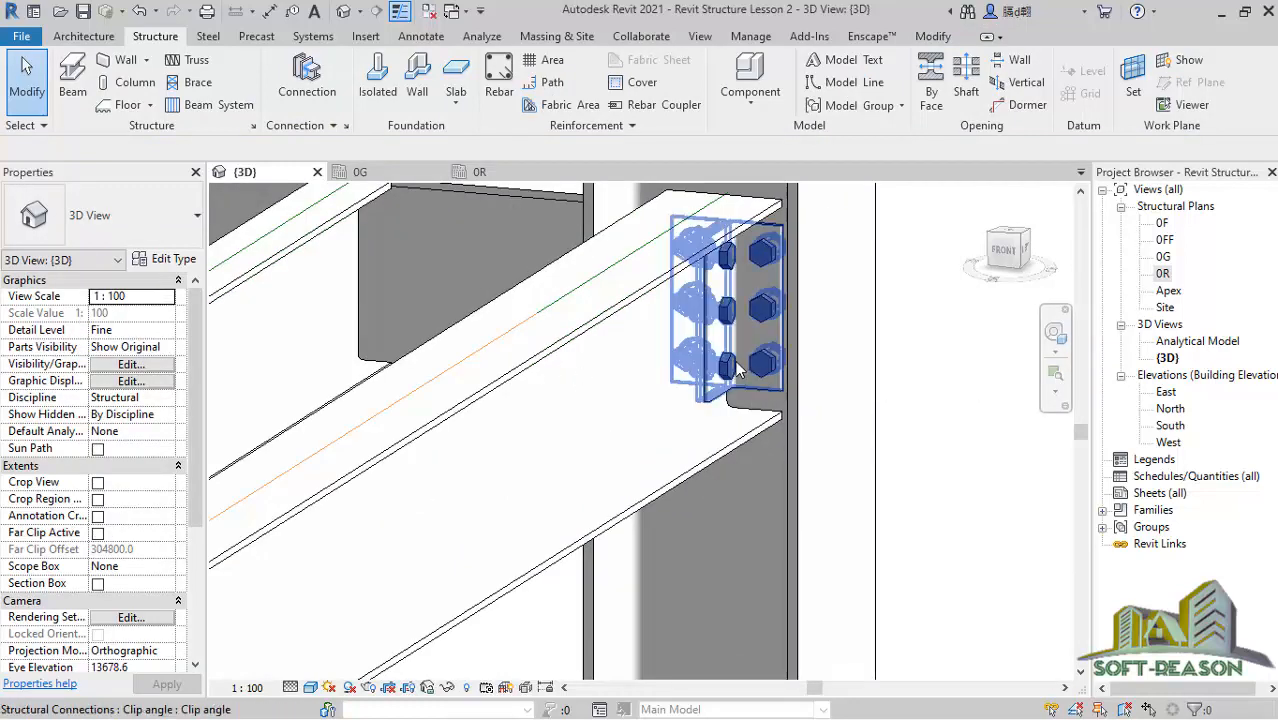
{"action": "scroll", "coordinate": [750, 380], "scroll_direction": "up", "scroll_amount": 2}
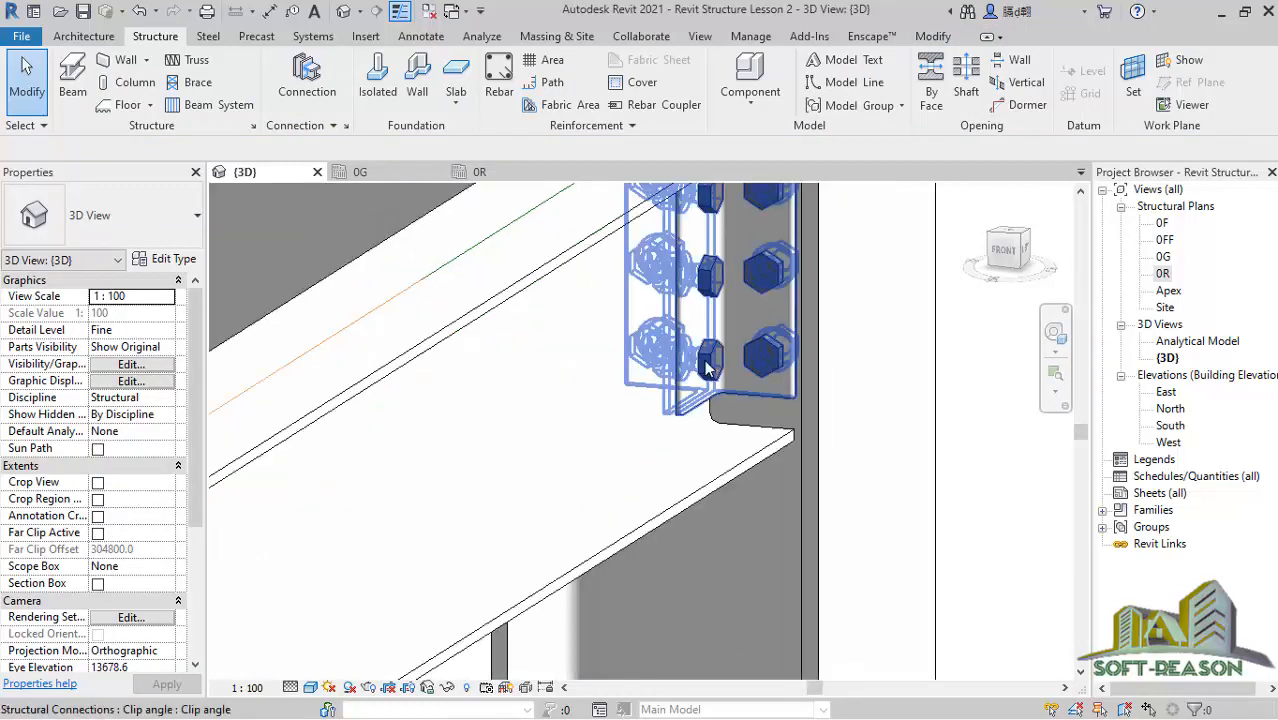
{"action": "scroll", "coordinate": [736, 443], "scroll_direction": "down", "scroll_amount": 2}
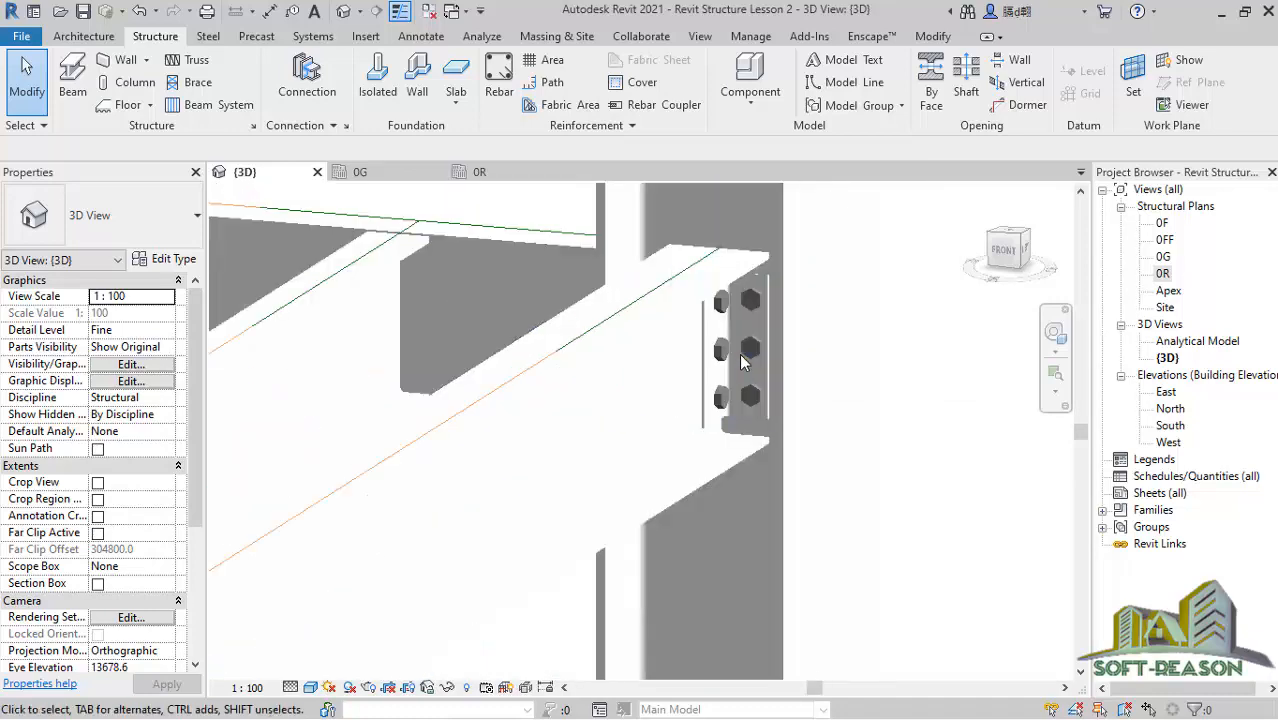
Propagate the clip angle connection to the matching beam and column joints and check the neighbouring joints along the edge.
{"action": "left_click", "coordinate": [746, 372]}
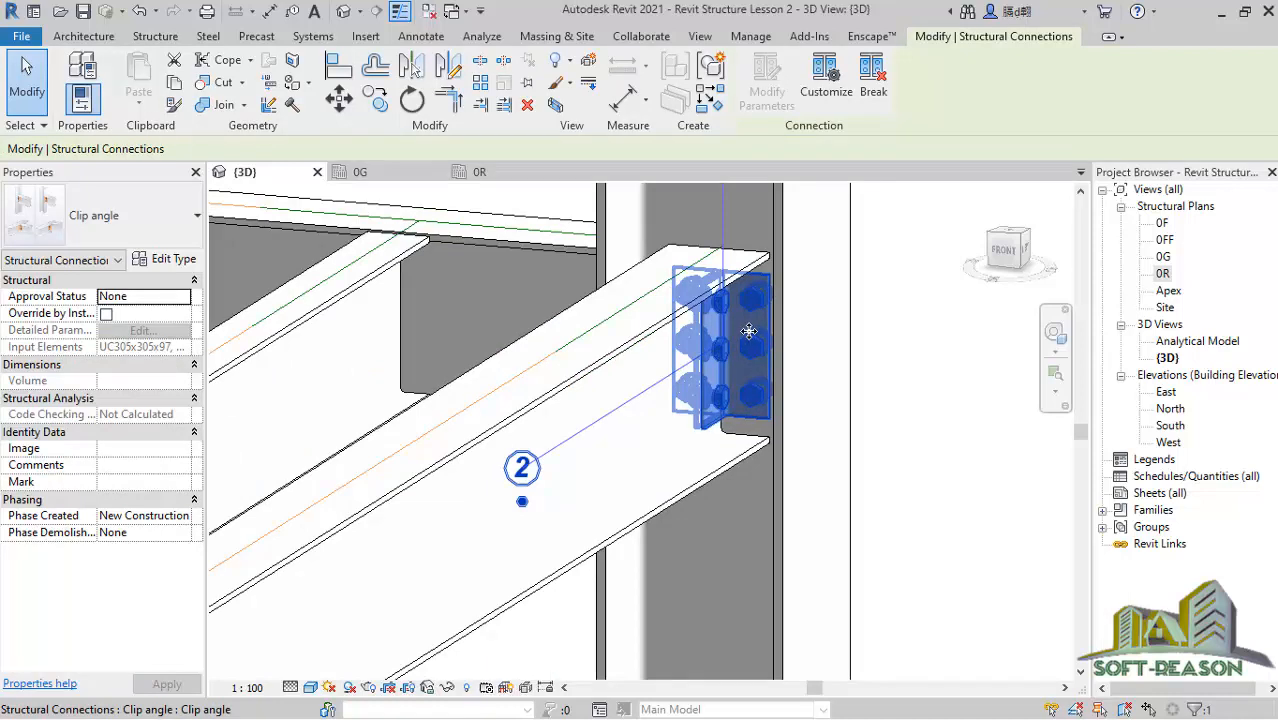
{"action": "right_click", "coordinate": [755, 317]}
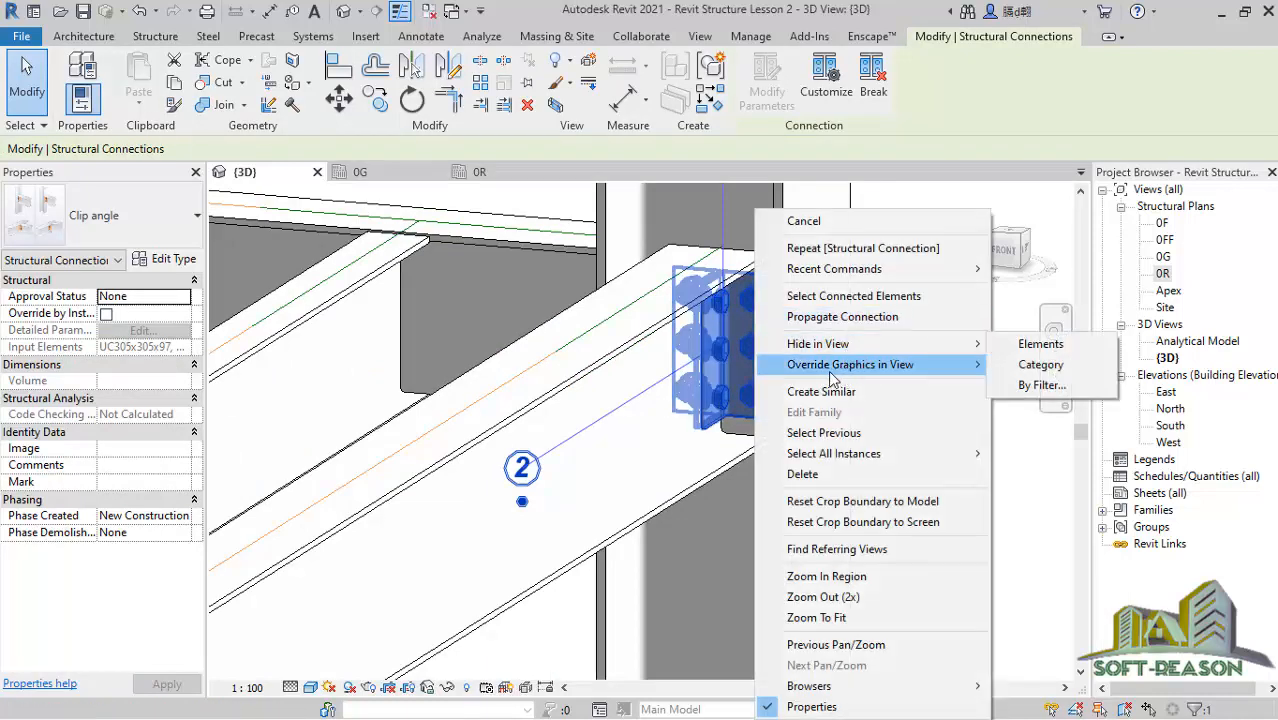
{"action": "left_click", "coordinate": [828, 324]}
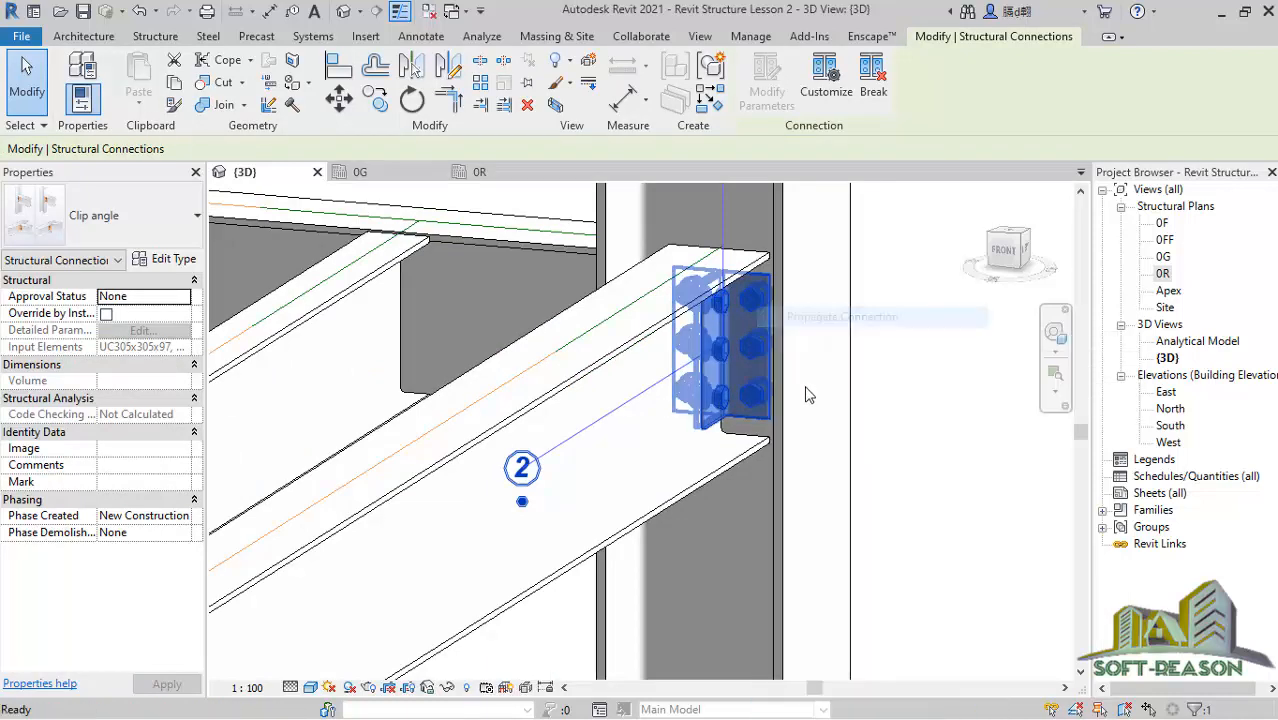
{"action": "scroll", "coordinate": [882, 400], "scroll_direction": "down", "scroll_amount": 2}
{"action": "scroll", "coordinate": [885, 409], "scroll_direction": "down", "scroll_amount": 5}
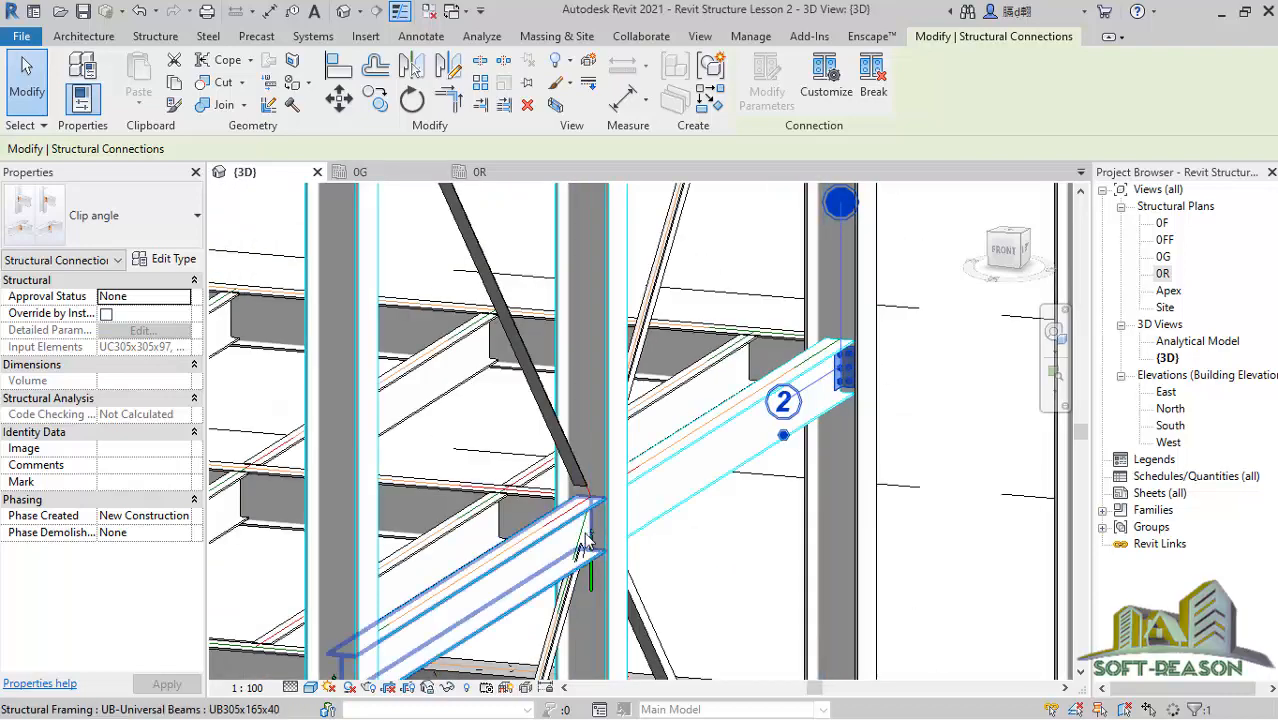
{"action": "scroll", "coordinate": [540, 570], "scroll_direction": "down", "scroll_amount": 3}
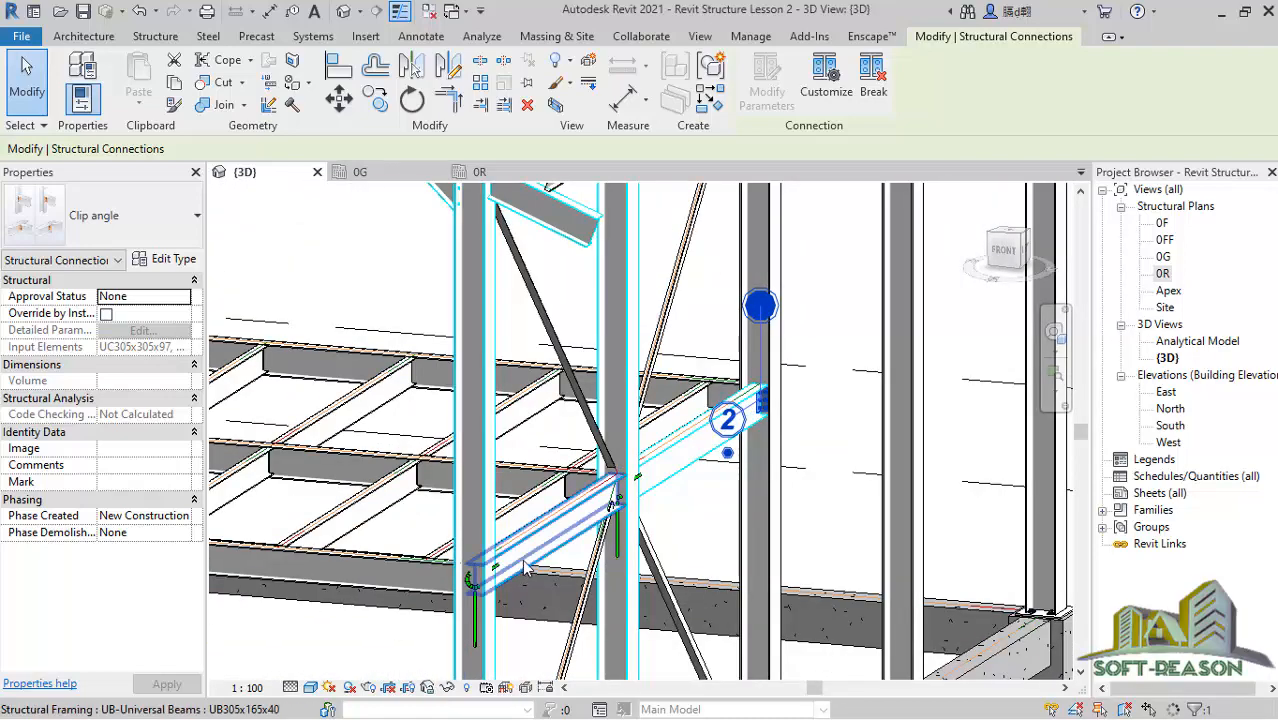
{"action": "scroll", "coordinate": [541, 550], "scroll_direction": "up", "scroll_amount": 1}
{"action": "scroll", "coordinate": [571, 467], "scroll_direction": "down", "scroll_amount": 2}
{"action": "scroll", "coordinate": [608, 487], "scroll_direction": "down", "scroll_amount": 1}
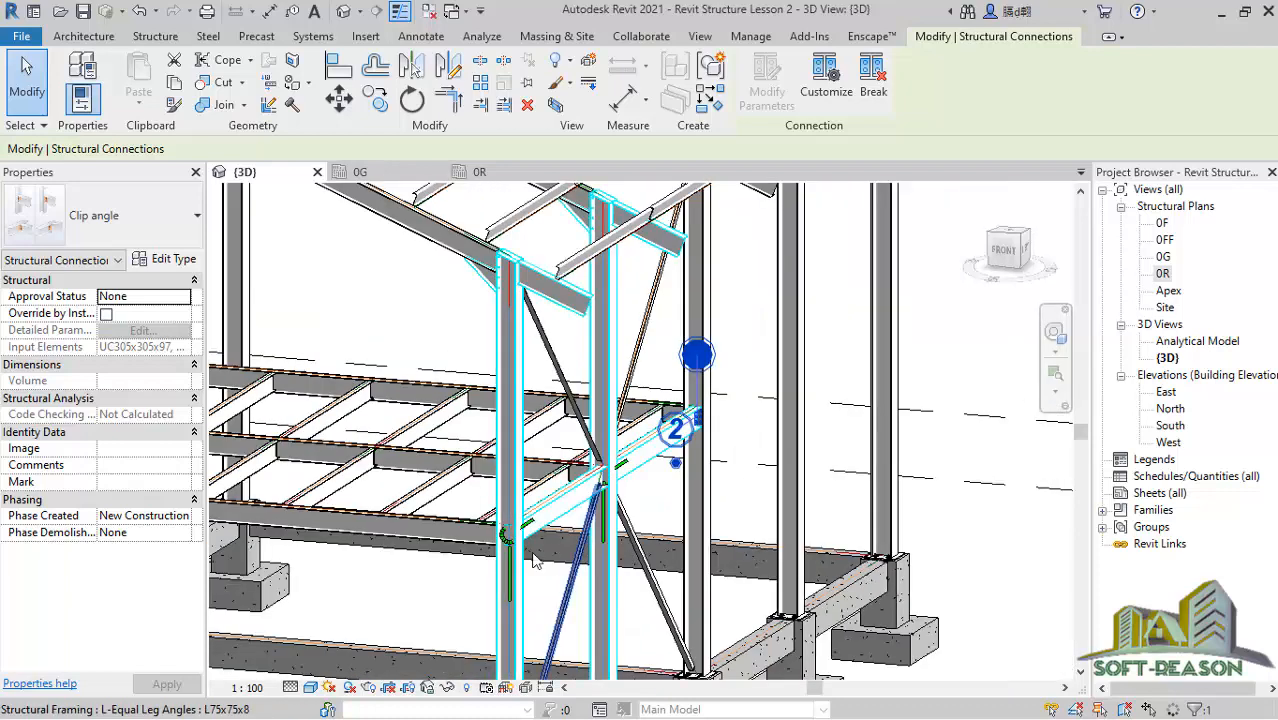
Place a generic structural connection between the UB305x165x40 main floor beam and the UB254x102x28 secondary beam nearest the edge beam.
{"action": "scroll", "coordinate": [580, 432], "scroll_direction": "up", "scroll_amount": 3}
{"action": "scroll", "coordinate": [700, 400], "scroll_direction": "up", "scroll_amount": 2}
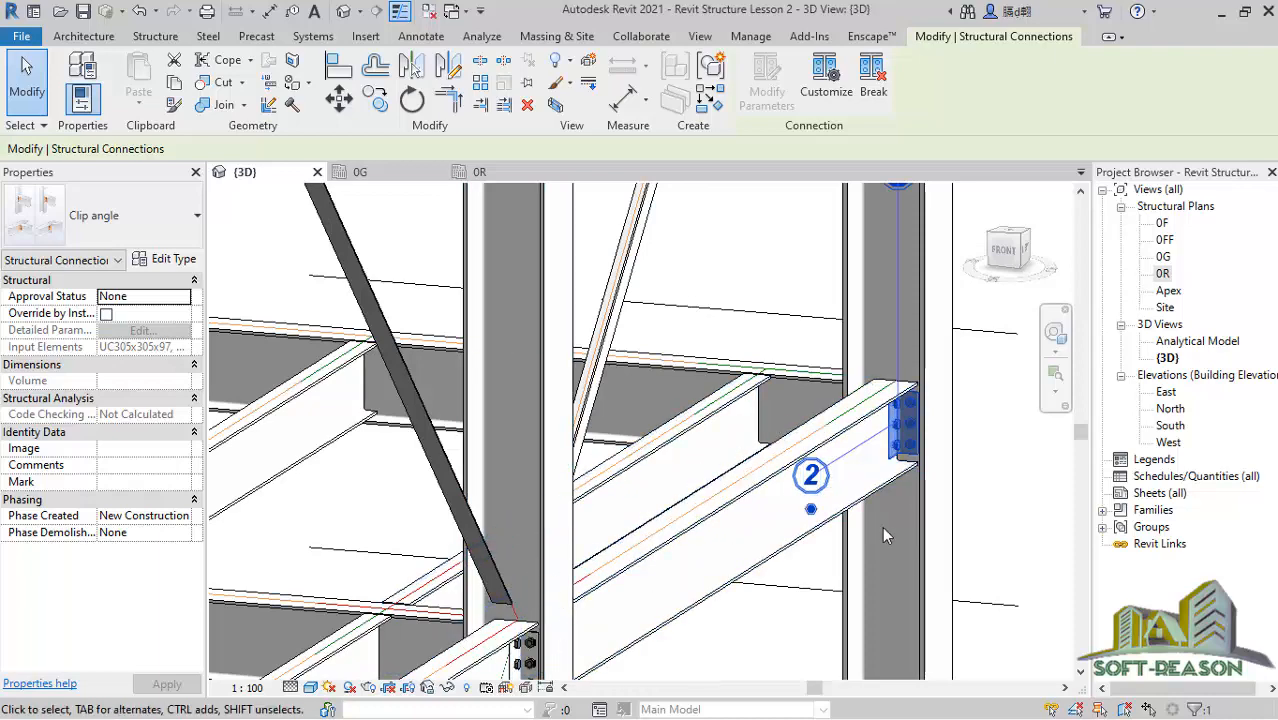
{"action": "scroll", "coordinate": [884, 535], "scroll_direction": "up", "scroll_amount": 1}
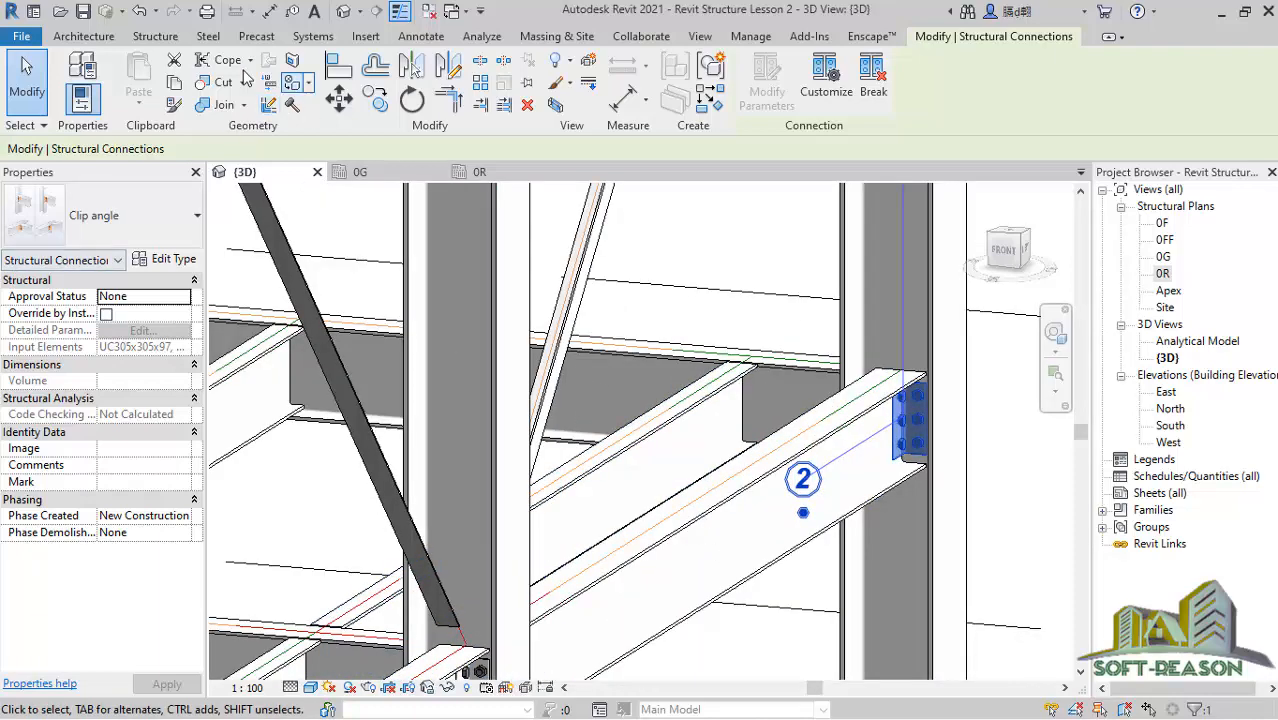
{"action": "left_click", "coordinate": [155, 36]}
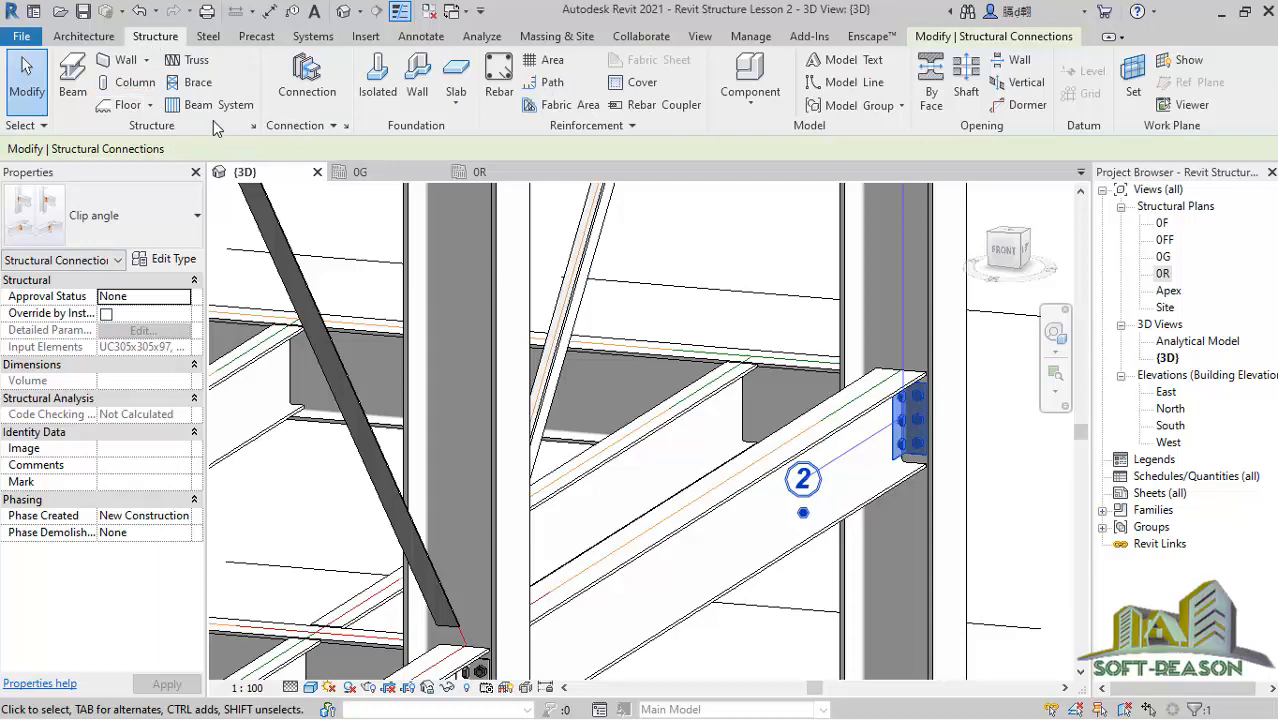
{"action": "left_click", "coordinate": [320, 84]}
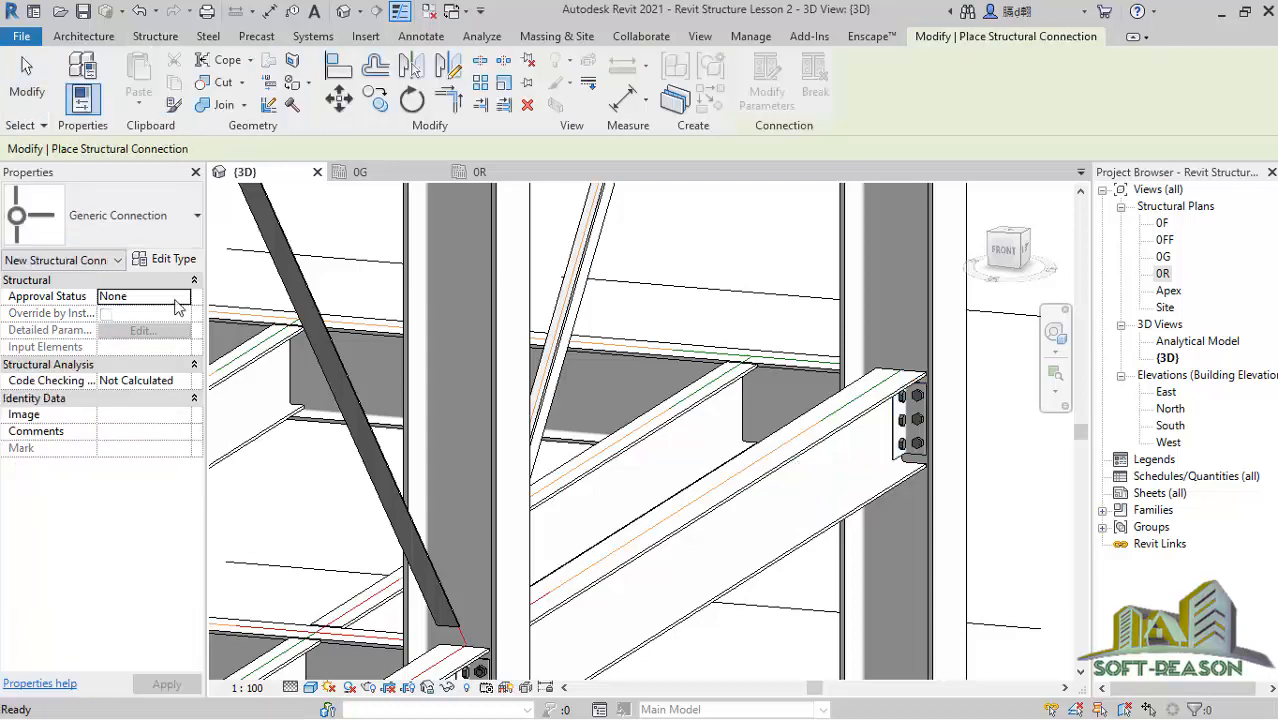
{"action": "left_click", "coordinate": [727, 411]}
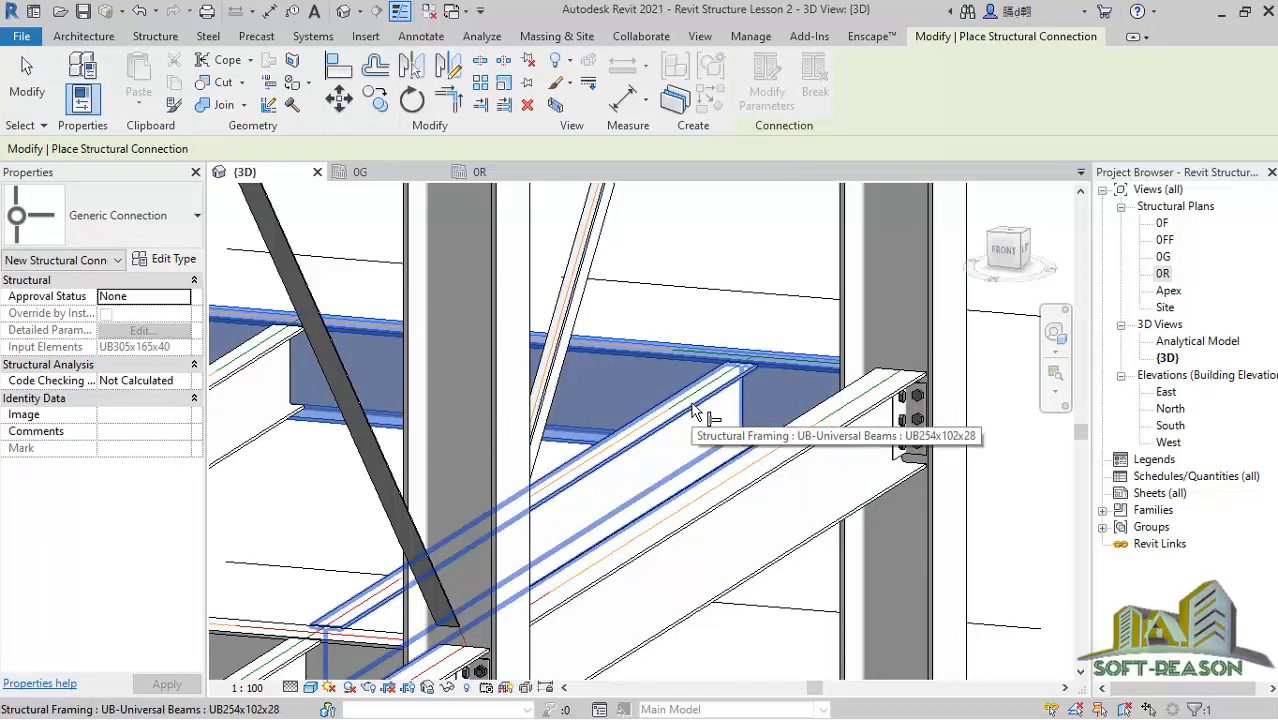
{"action": "left_click", "coordinate": [697, 414]}
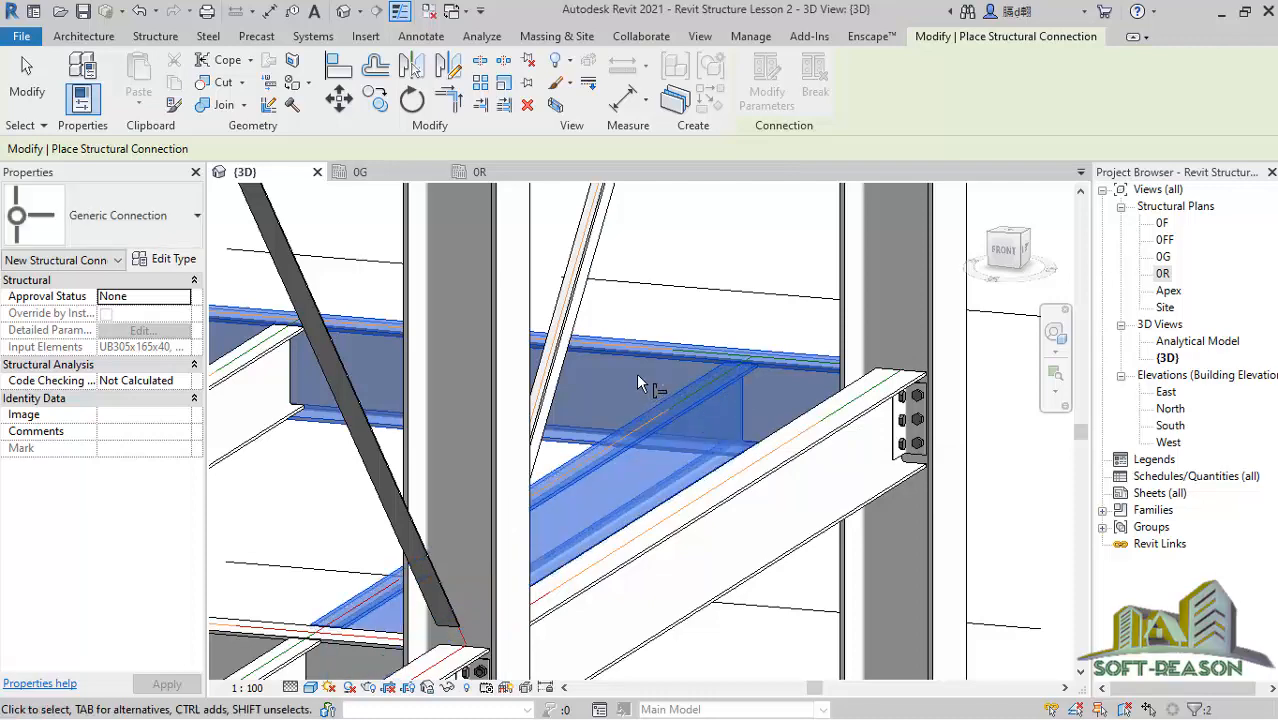
{"action": "right_click", "coordinate": [636, 370]}
{"action": "left_click", "coordinate": [712, 378]}
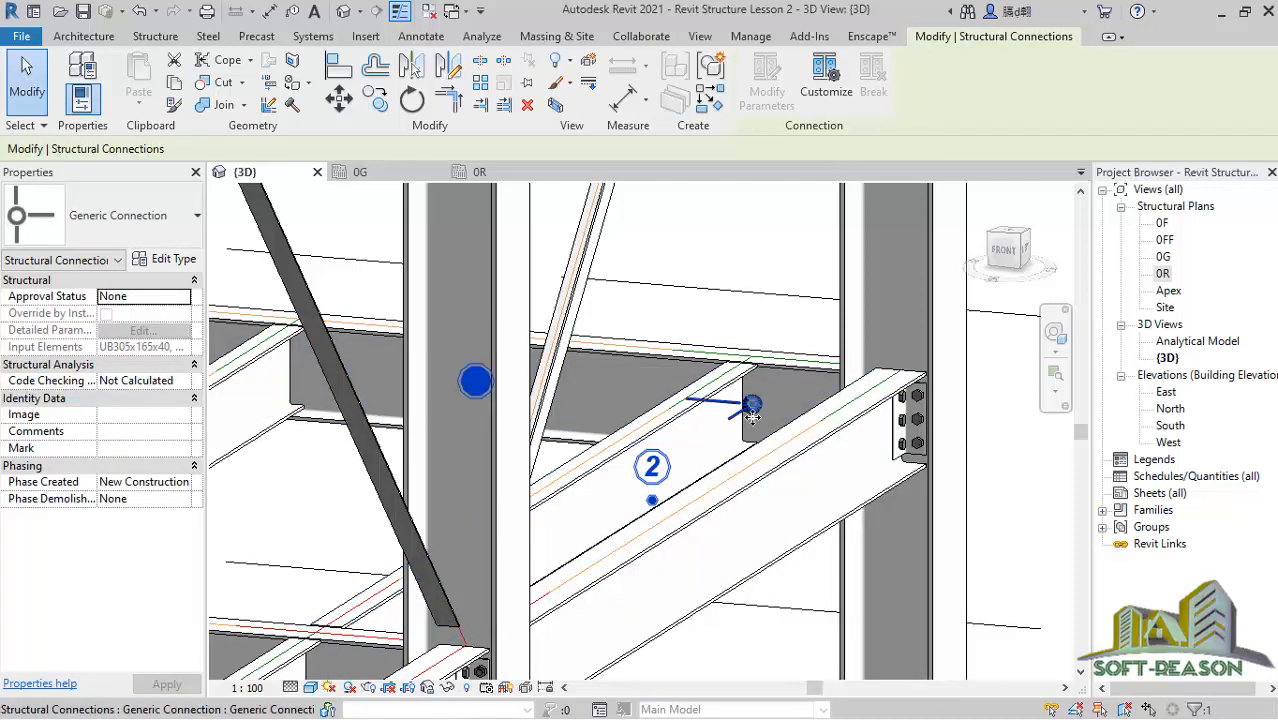
Change the generic connection between the main and secondary floor beams to the Clip angle type.
{"action": "scroll", "coordinate": [742, 402], "scroll_direction": "up", "scroll_amount": 3}
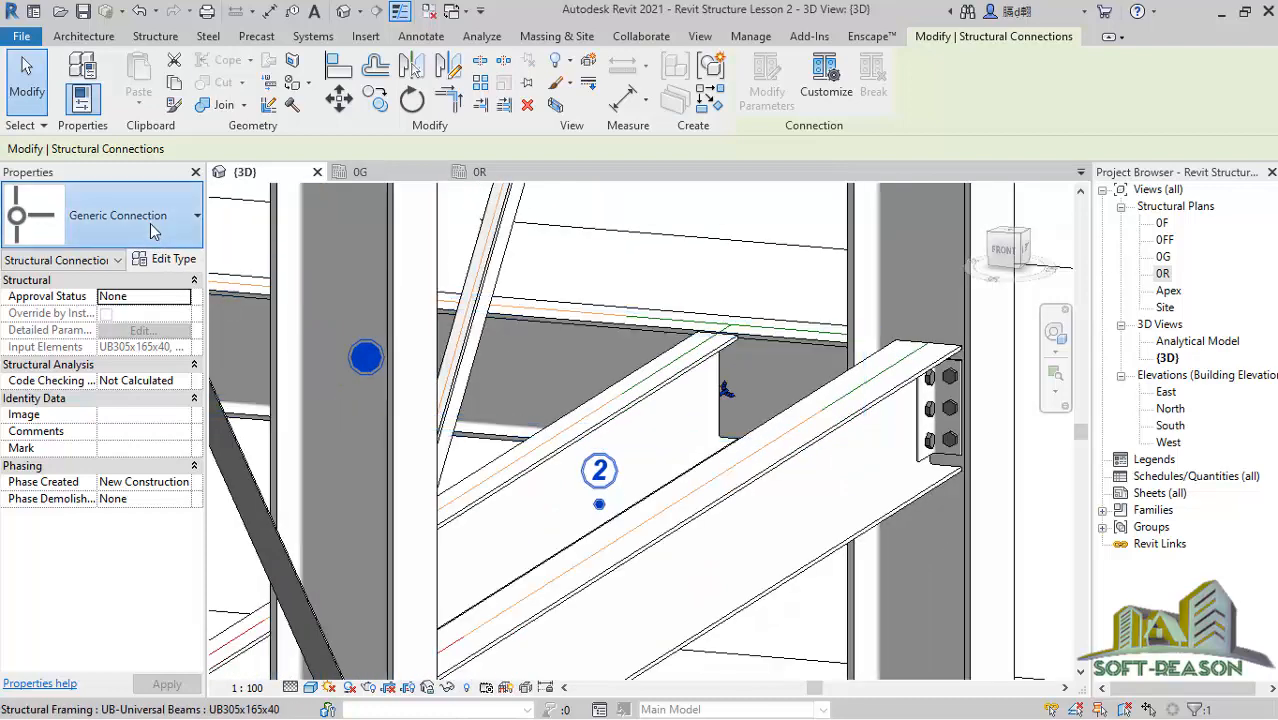
{"action": "left_click", "coordinate": [150, 223]}
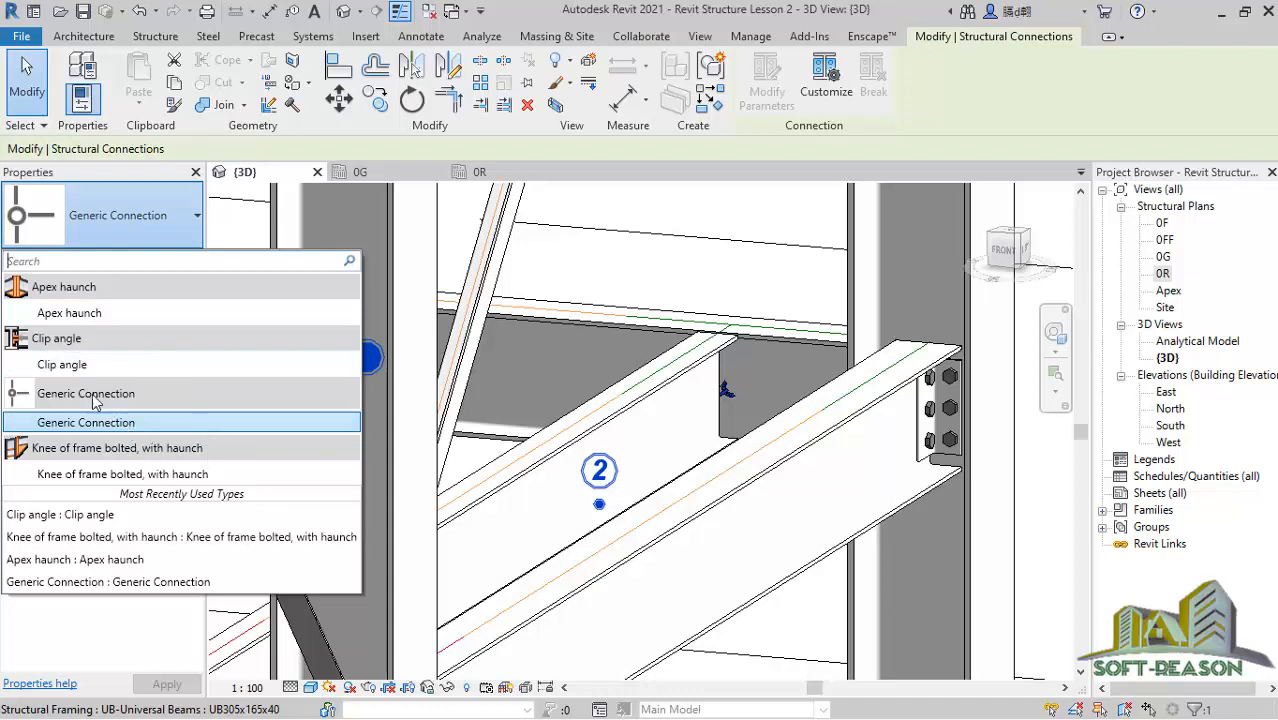
{"action": "mouse_move", "coordinate": [75, 368]}
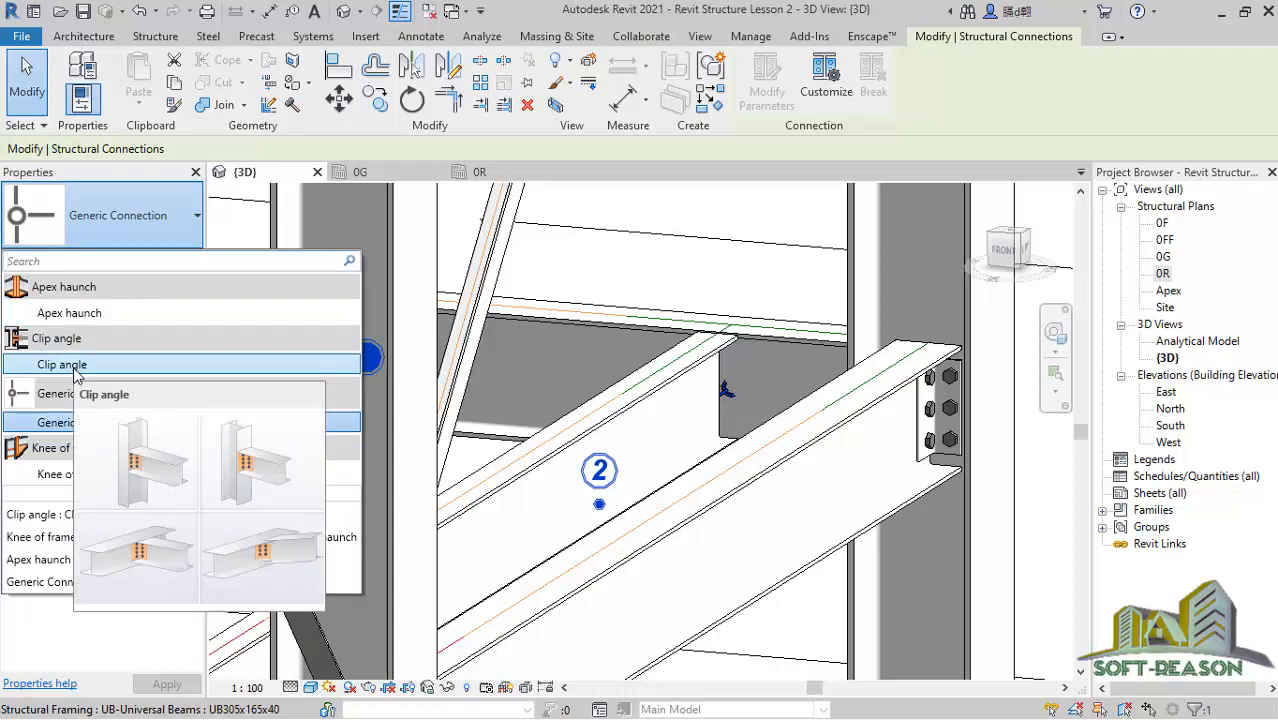
{"action": "left_click", "coordinate": [74, 369]}
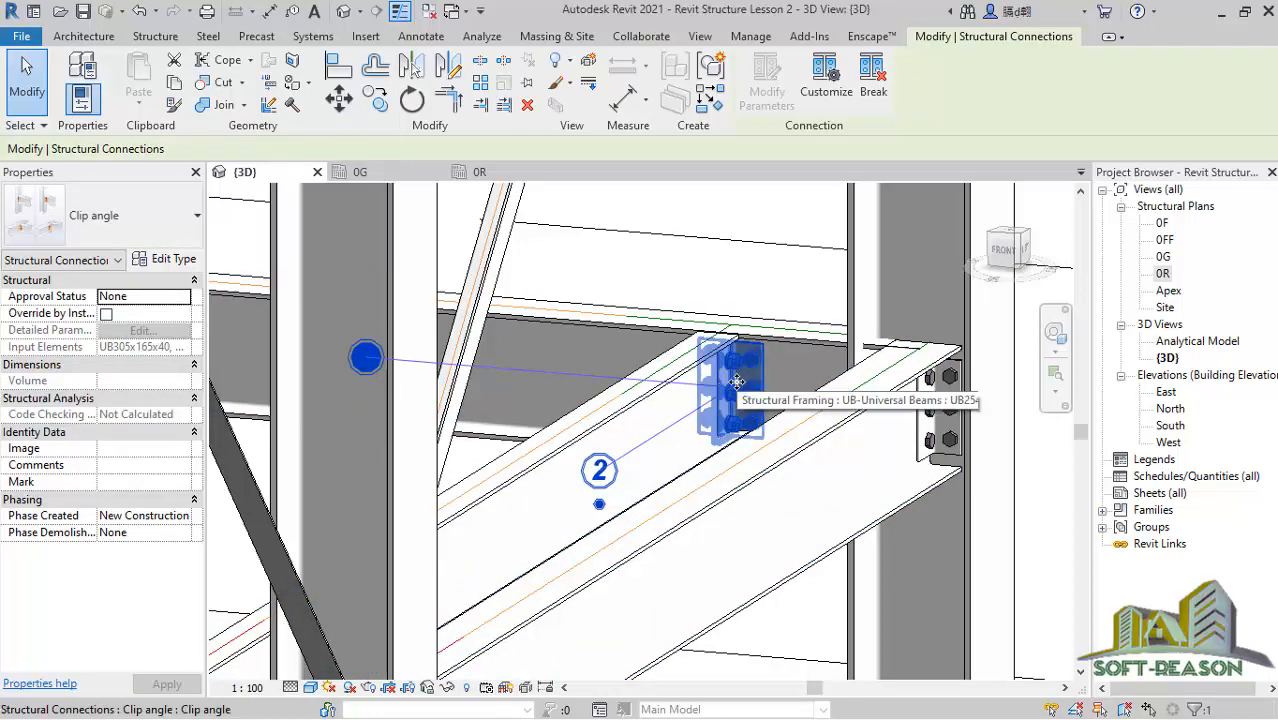
Propagate the clip angle connection to all matching joints between the main and secondary floor beams.
{"action": "right_click", "coordinate": [747, 373]}
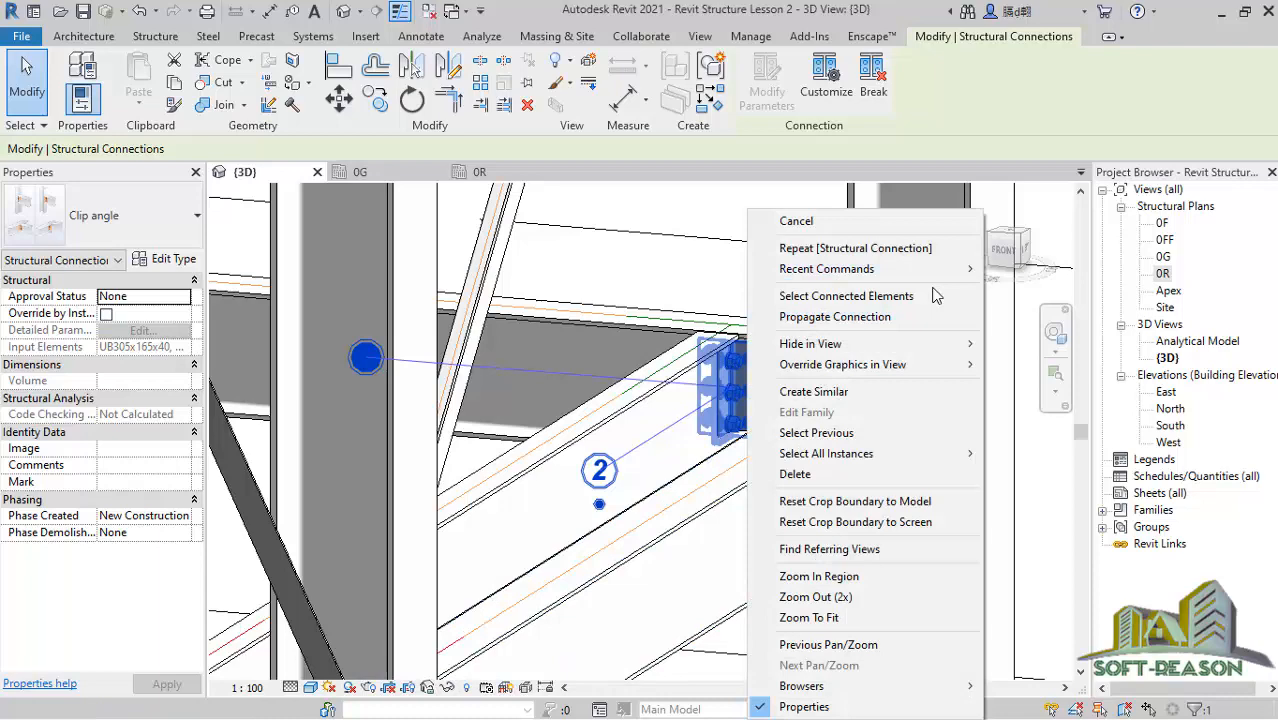
{"action": "left_click", "coordinate": [819, 323]}
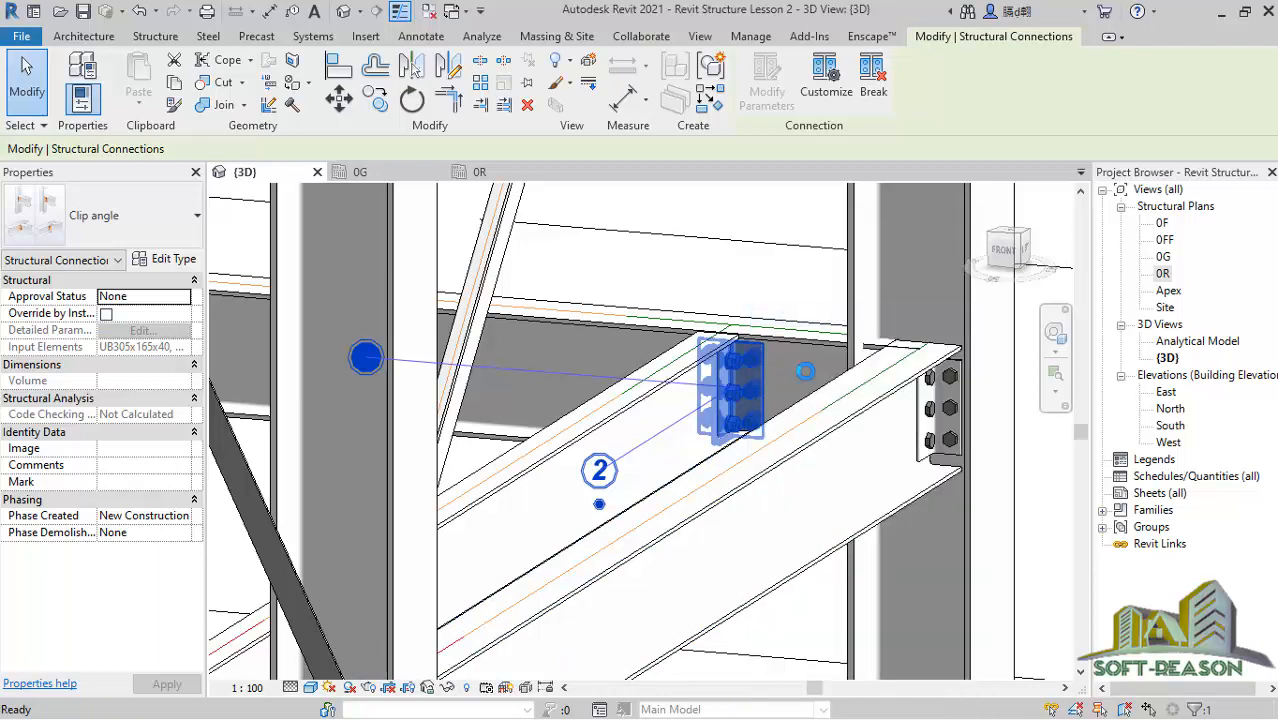
{"action": "scroll", "coordinate": [814, 378], "scroll_direction": "down", "scroll_amount": 3}
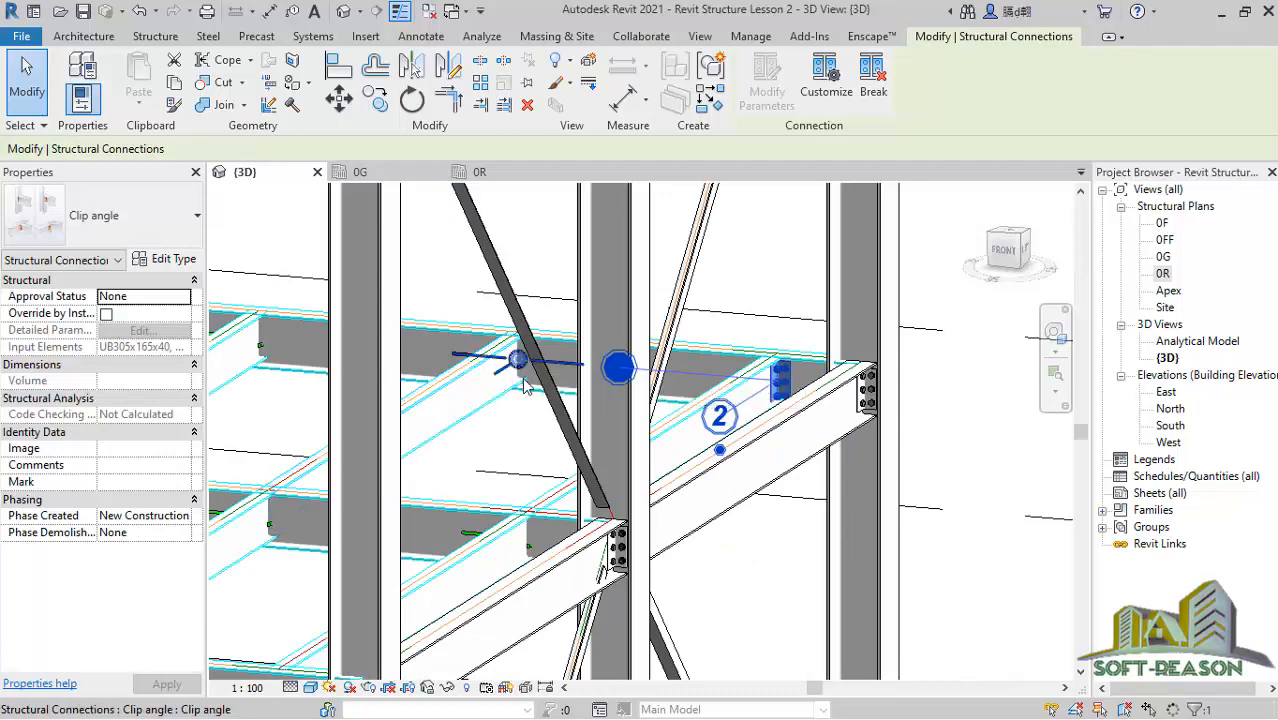
Check the propagated clip angles along the floor beams, then clear the selection and inspect their bolts at the secondary beam ends.
{"action": "scroll", "coordinate": [522, 377], "scroll_direction": "up", "scroll_amount": 2}
{"action": "scroll", "coordinate": [794, 437], "scroll_direction": "down", "scroll_amount": 3}
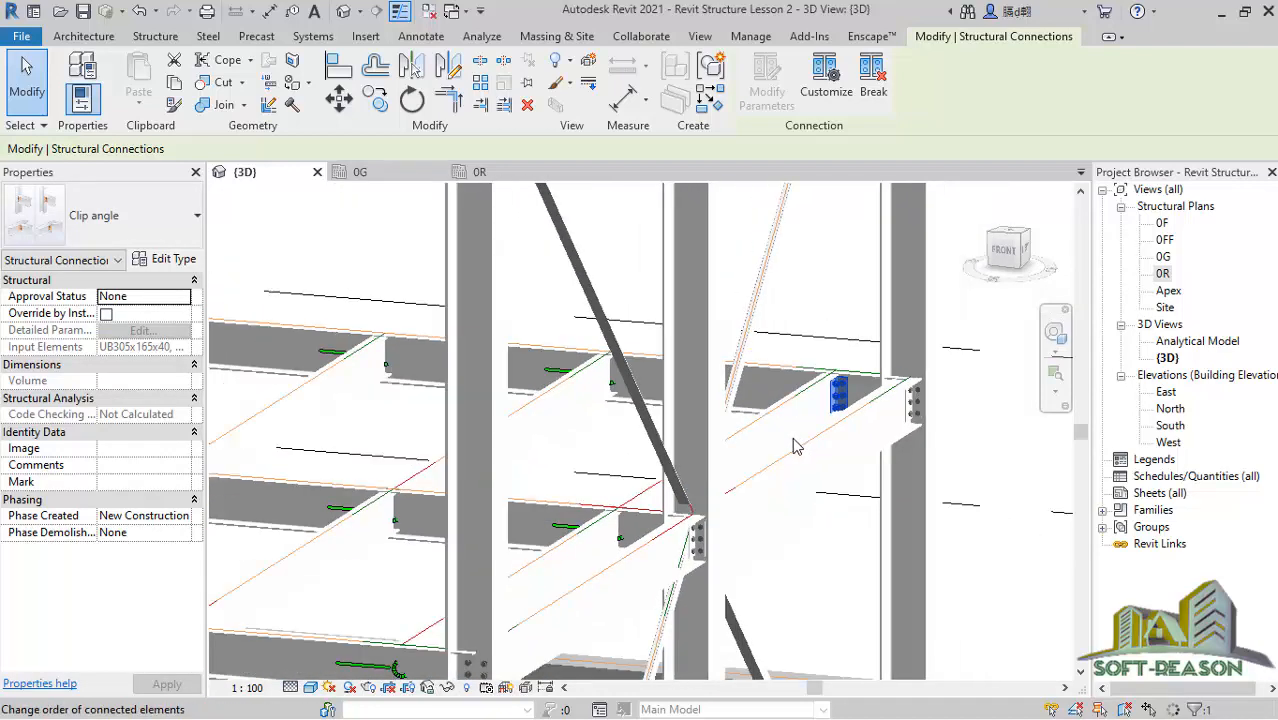
{"action": "scroll", "coordinate": [794, 446], "scroll_direction": "down", "scroll_amount": 1}
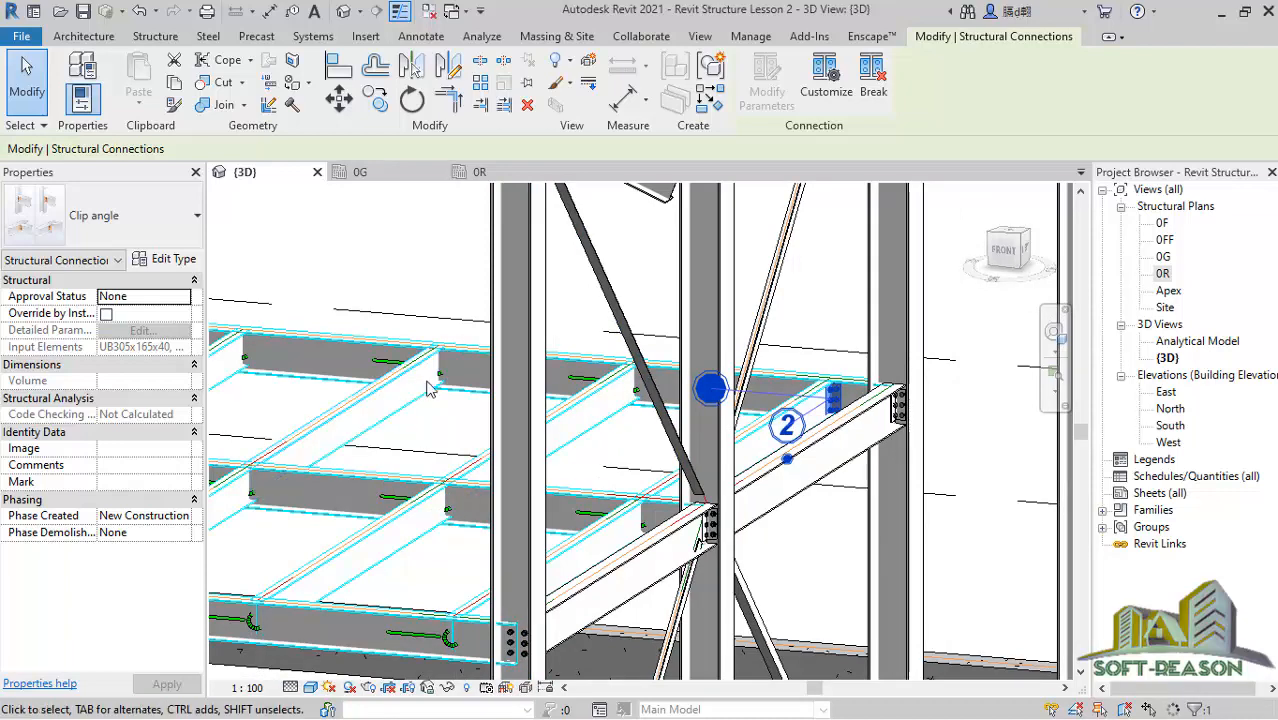
{"action": "scroll", "coordinate": [800, 485], "scroll_direction": "down", "scroll_amount": 3}
{"action": "scroll", "coordinate": [334, 422], "scroll_direction": "up", "scroll_amount": 1}
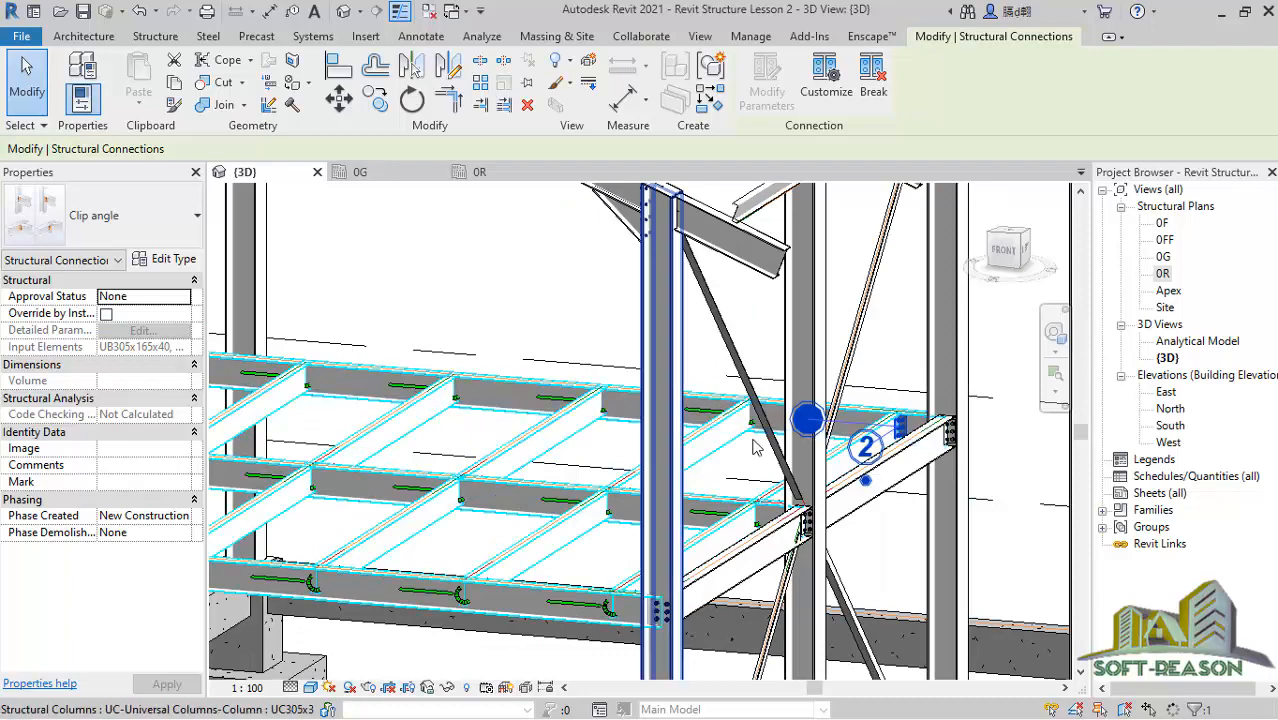
{"action": "scroll", "coordinate": [808, 418], "scroll_direction": "down", "scroll_amount": 2}
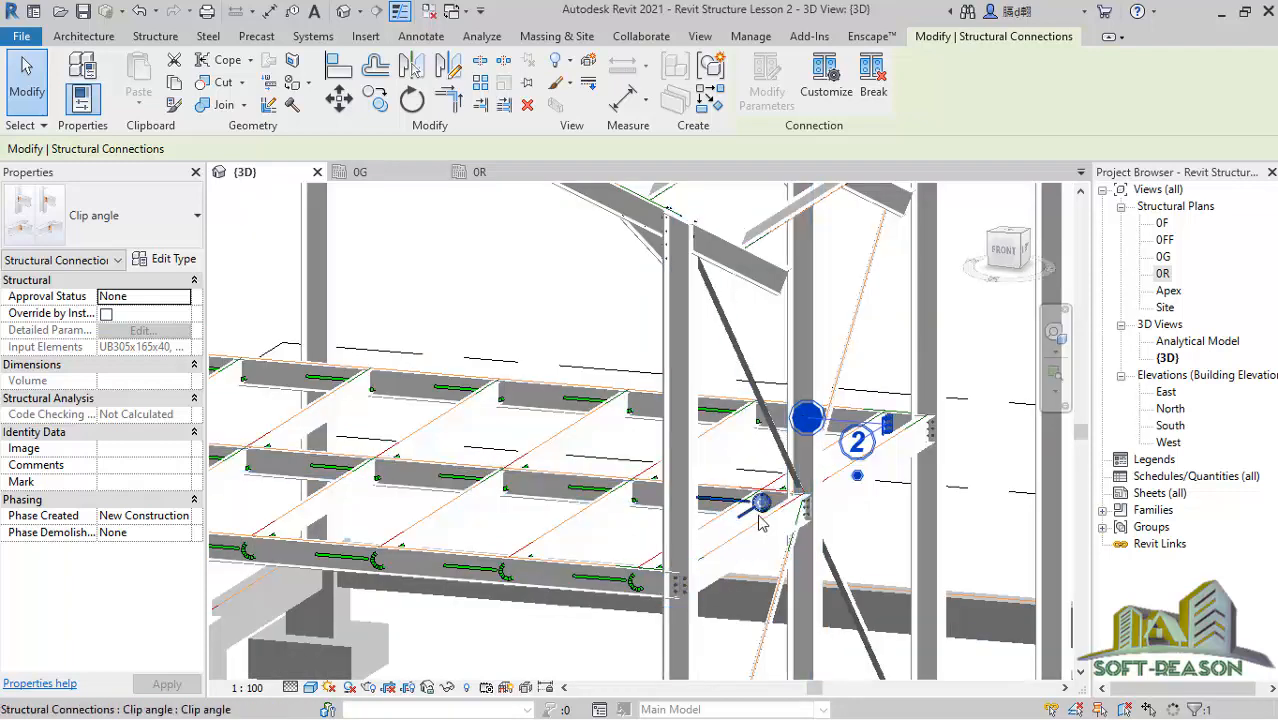
{"action": "scroll", "coordinate": [745, 518], "scroll_direction": "down", "scroll_amount": 1}
{"action": "scroll", "coordinate": [745, 518], "scroll_direction": "down", "scroll_amount": 3}
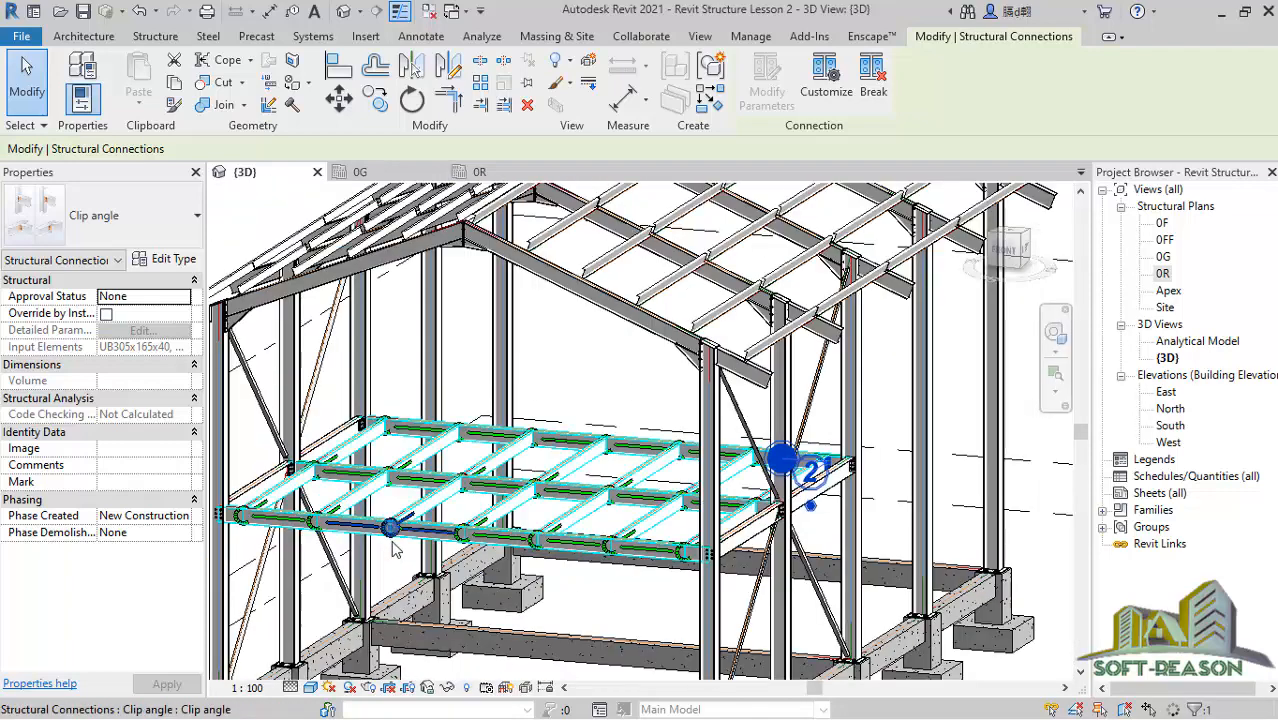
{"action": "scroll", "coordinate": [345, 520], "scroll_direction": "up", "scroll_amount": 3}
{"action": "scroll", "coordinate": [345, 518], "scroll_direction": "up", "scroll_amount": 3}
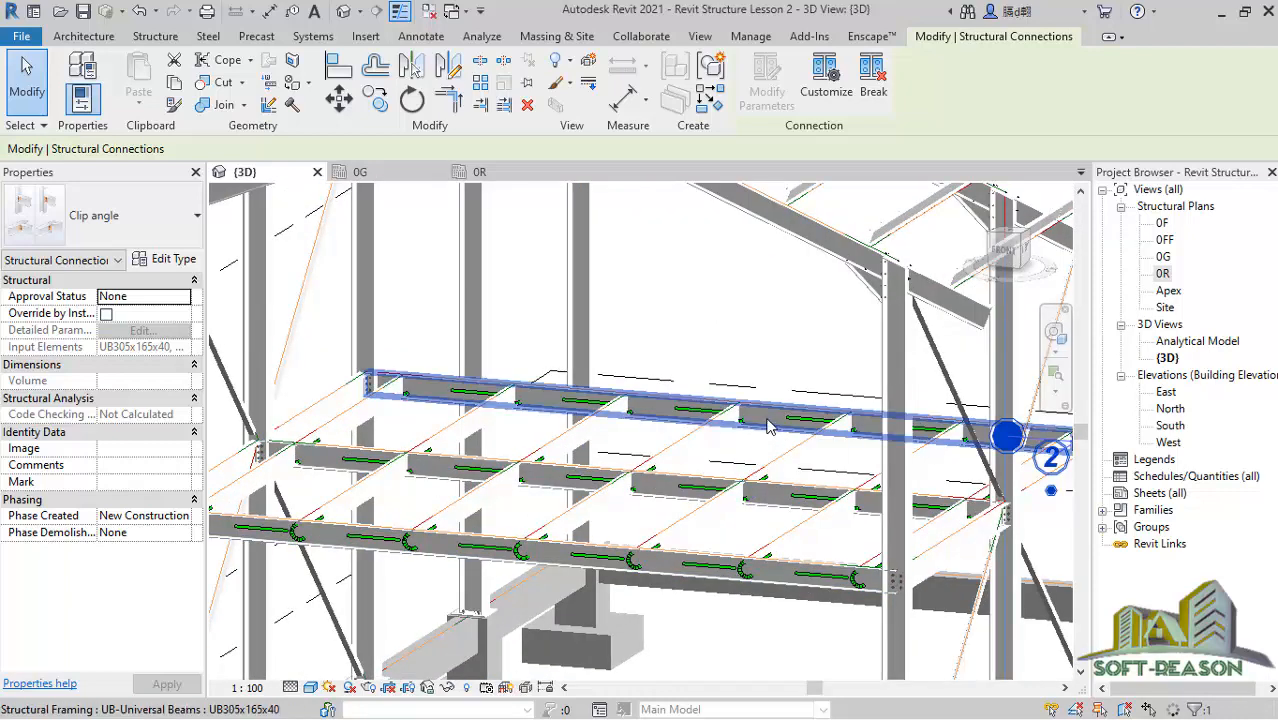
{"action": "scroll", "coordinate": [770, 425], "scroll_direction": "up", "scroll_amount": 2}
{"action": "scroll", "coordinate": [770, 425], "scroll_direction": "up", "scroll_amount": 3}
{"action": "key", "text": "Escape"}
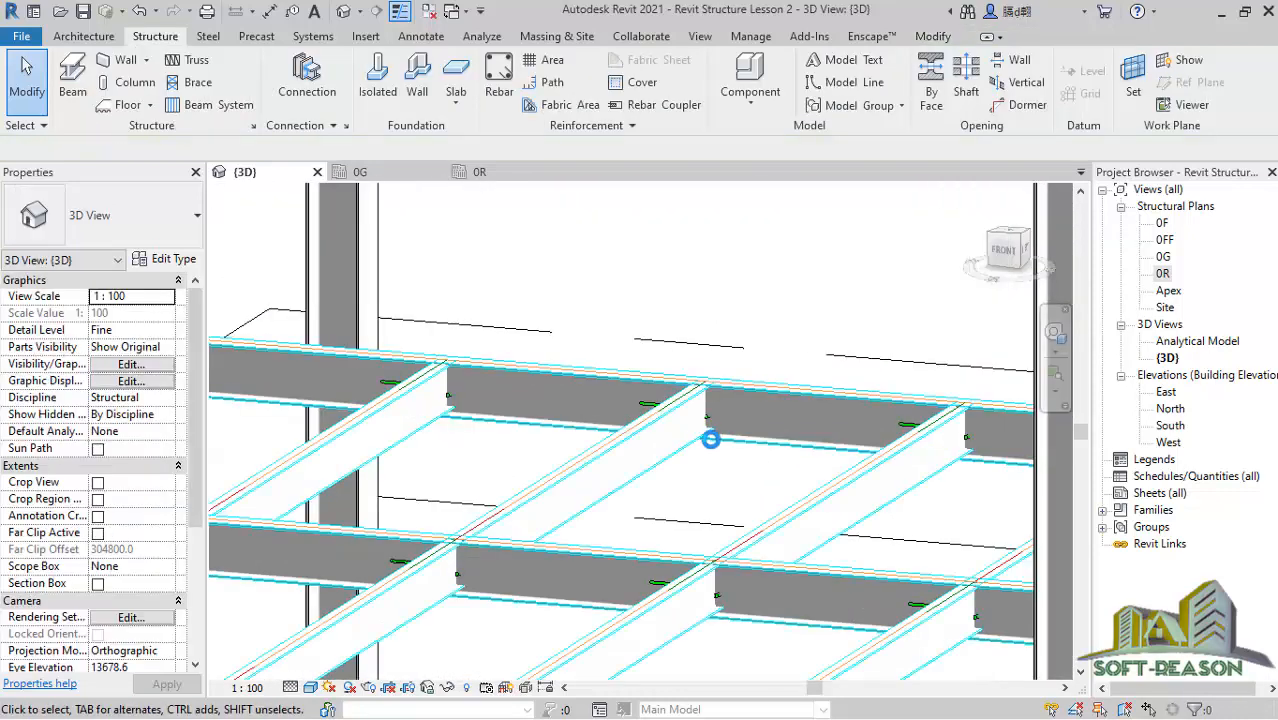
{"action": "scroll", "coordinate": [710, 440], "scroll_direction": "up", "scroll_amount": 1}
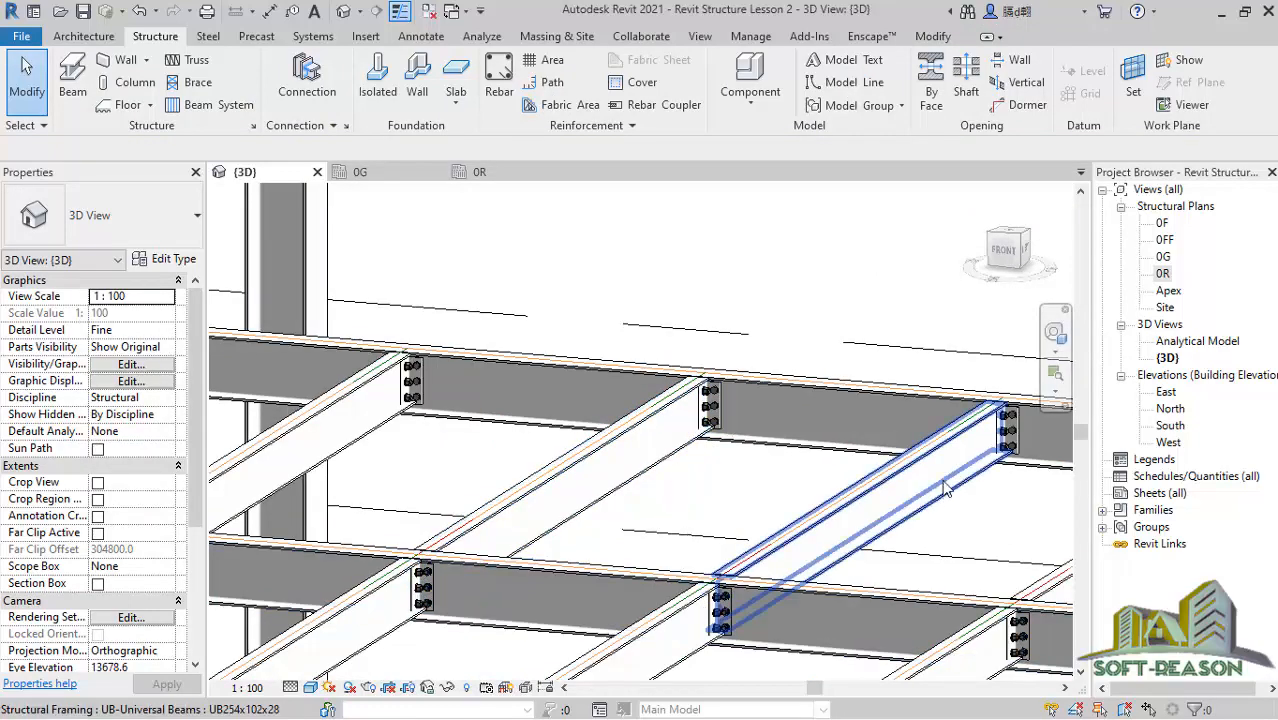
{"action": "scroll", "coordinate": [580, 470], "scroll_direction": "down", "scroll_amount": 3}
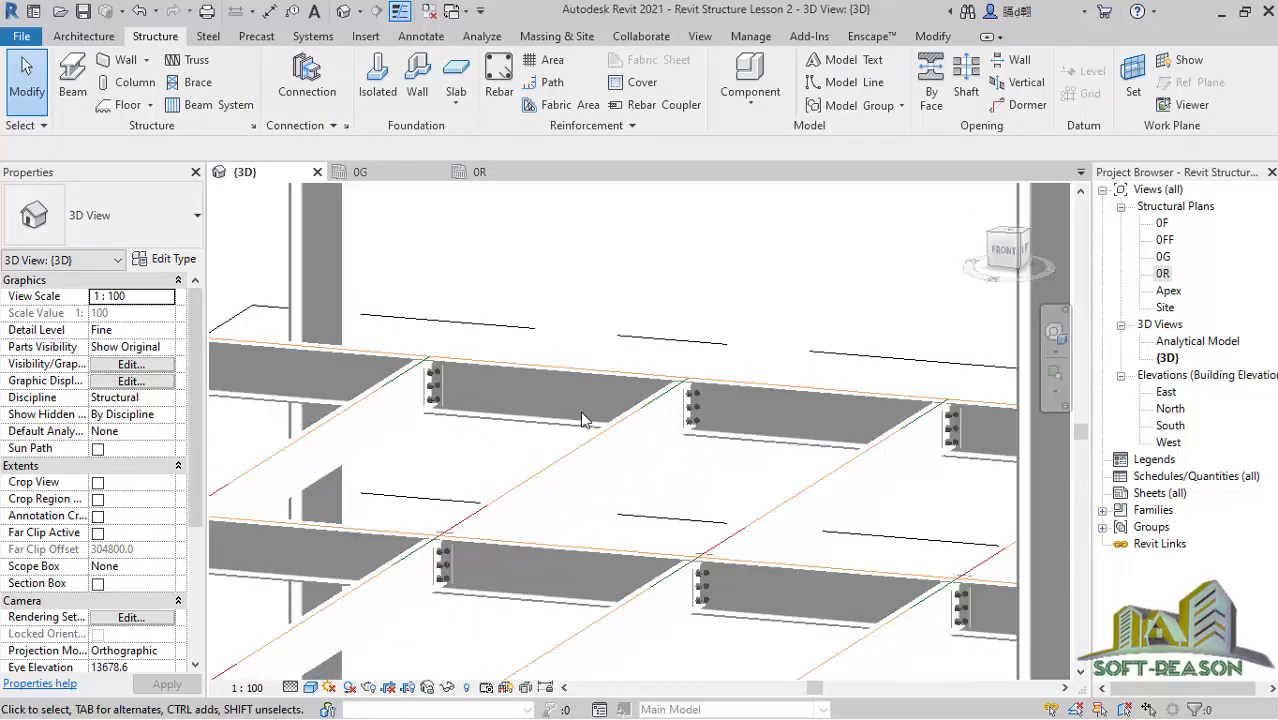
{"action": "scroll", "coordinate": [657, 541], "scroll_direction": "down", "scroll_amount": 2}
Examine the clip angle joints from the building's right side, including the beams around the braced middle column.
{"action": "middle_click_drag", "start_coordinate": [657, 541], "coordinate": [826, 399], "text": "shift"}
{"action": "scroll", "coordinate": [866, 383], "scroll_direction": "down", "scroll_amount": 4}
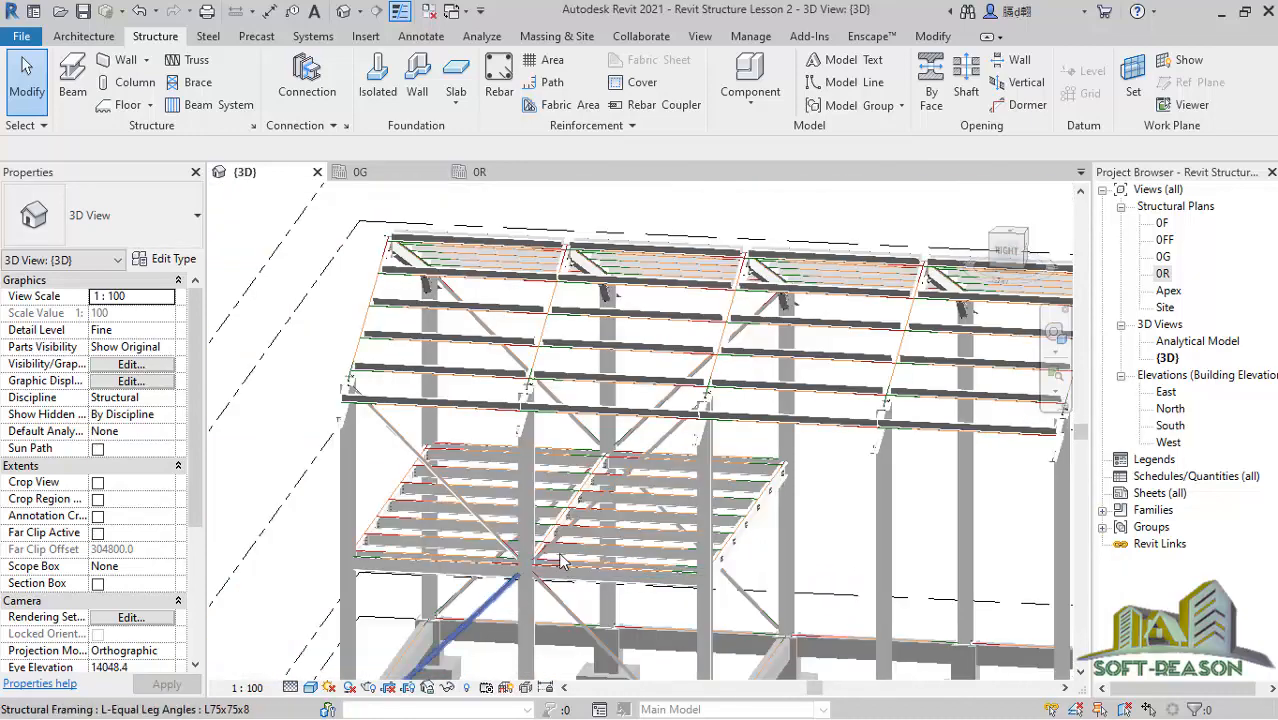
{"action": "scroll", "coordinate": [548, 557], "scroll_direction": "up", "scroll_amount": 4}
{"action": "scroll", "coordinate": [549, 550], "scroll_direction": "up", "scroll_amount": 2}
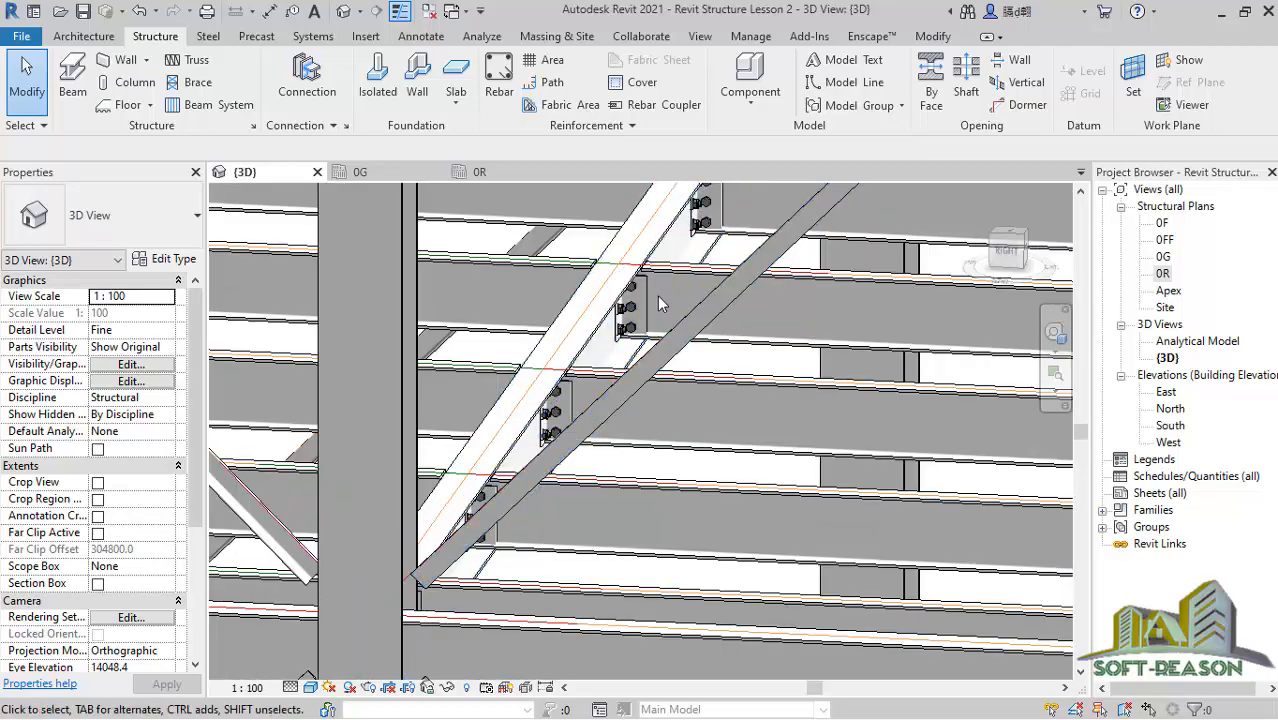
{"action": "scroll", "coordinate": [657, 295], "scroll_direction": "down", "scroll_amount": 2}
{"action": "scroll", "coordinate": [660, 308], "scroll_direction": "down", "scroll_amount": 3}
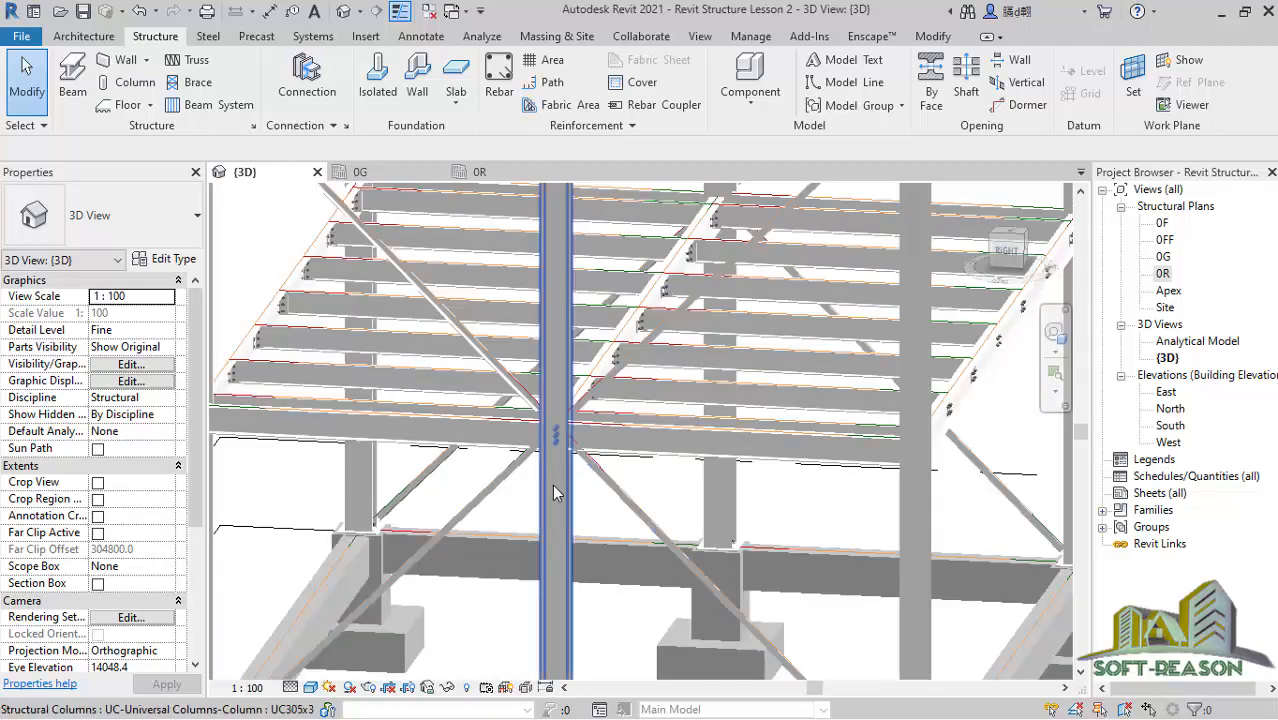
{"action": "scroll", "coordinate": [240, 438], "scroll_direction": "up", "scroll_amount": 3}
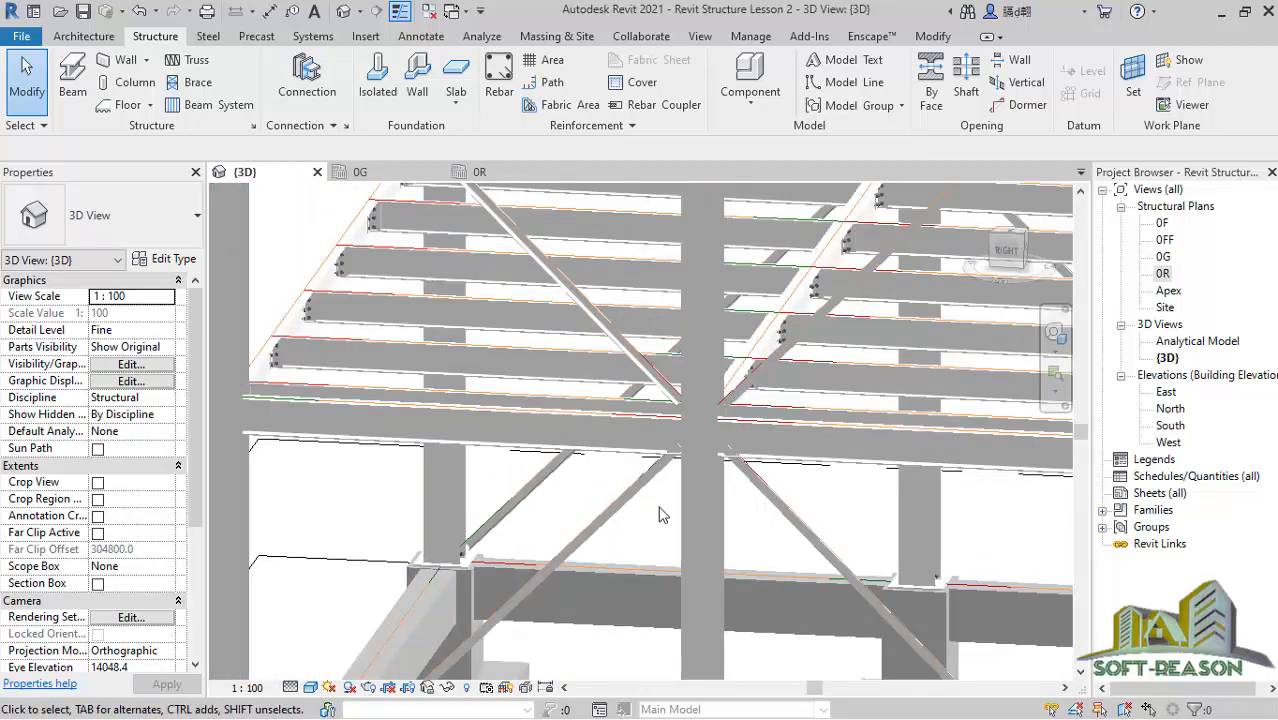
{"action": "scroll", "coordinate": [515, 503], "scroll_direction": "down", "scroll_amount": 3}
{"action": "scroll", "coordinate": [565, 503], "scroll_direction": "up", "scroll_amount": 2}
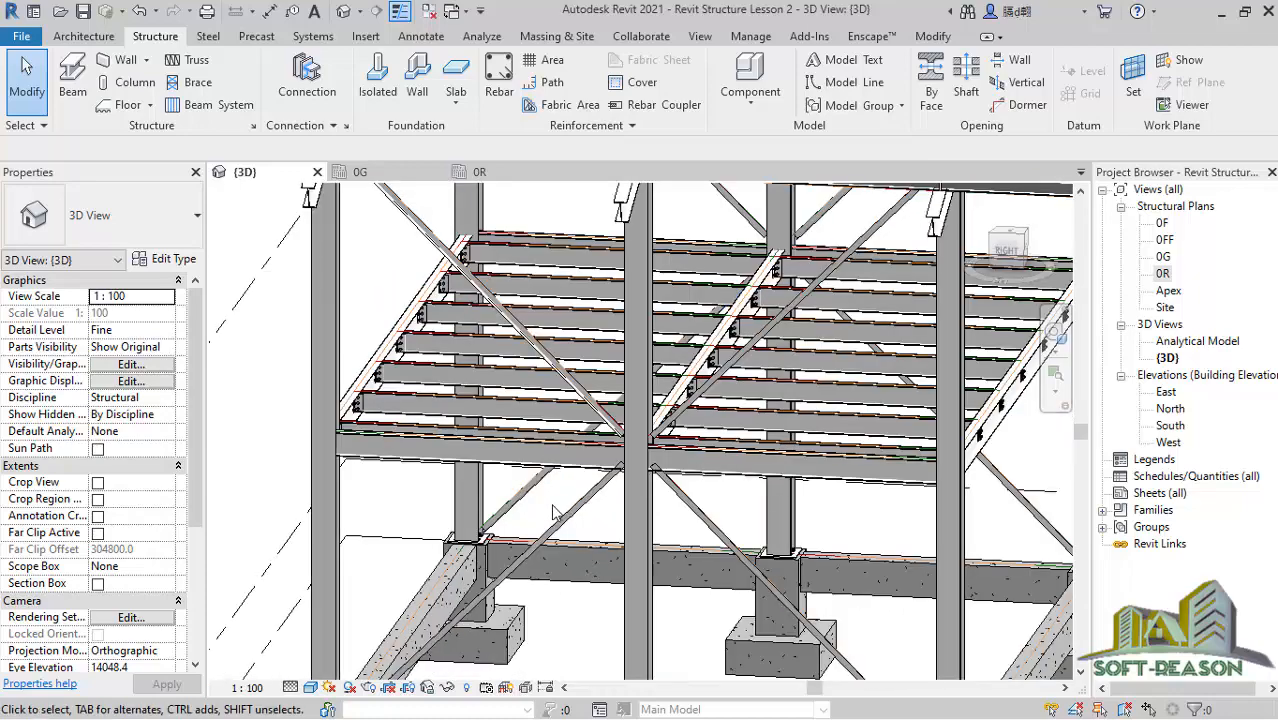
Place a generic structural connection between the steel column and the diagonal L75x75x8 brace at the column's base plate.
{"action": "middle_click_drag", "start_coordinate": [555, 512], "coordinate": [622, 400], "text": "shift"}
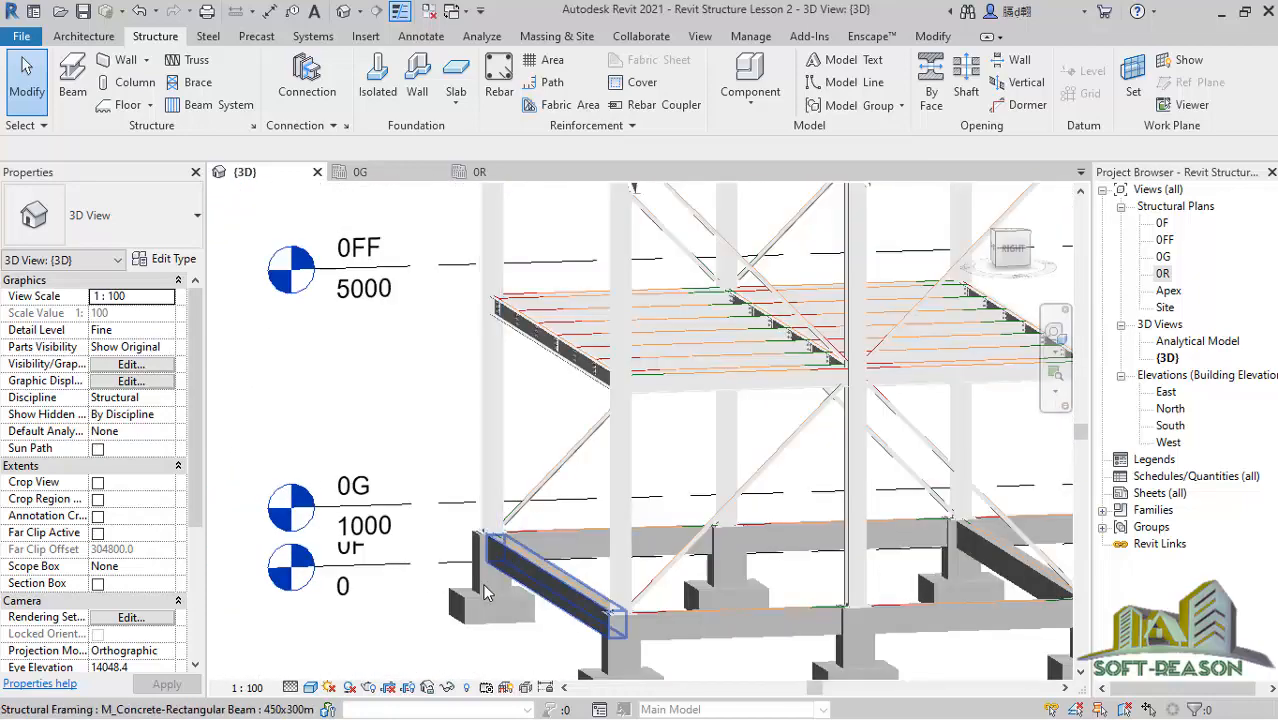
{"action": "scroll", "coordinate": [484, 592], "scroll_direction": "down", "scroll_amount": 2}
{"action": "scroll", "coordinate": [938, 609], "scroll_direction": "up", "scroll_amount": 5}
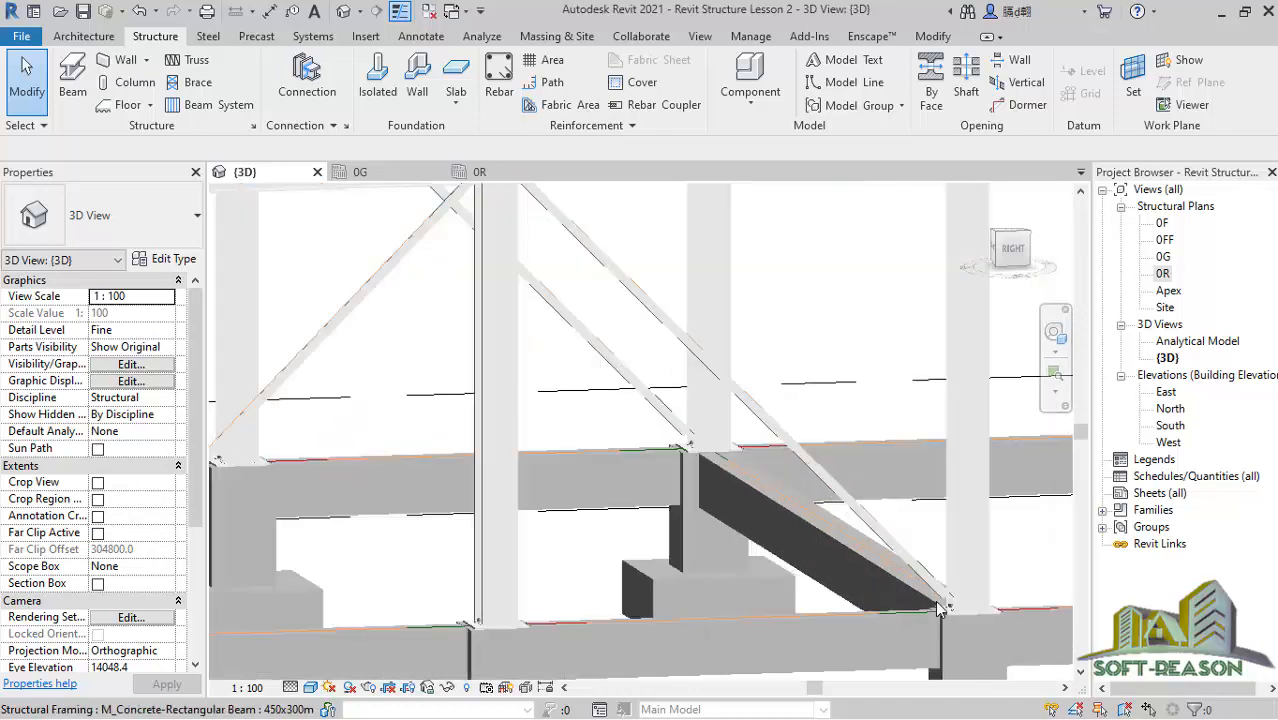
{"action": "scroll", "coordinate": [938, 609], "scroll_direction": "up", "scroll_amount": 3}
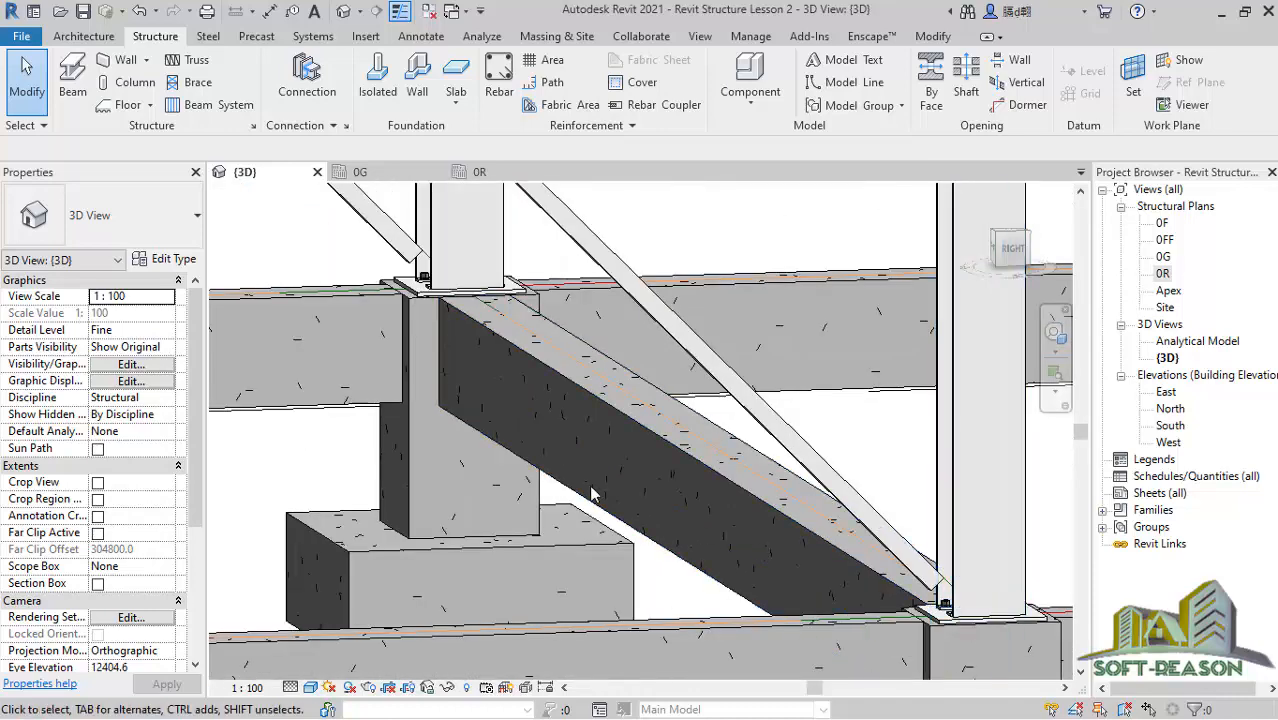
{"action": "scroll", "coordinate": [394, 362], "scroll_direction": "down", "scroll_amount": 1}
{"action": "scroll", "coordinate": [905, 563], "scroll_direction": "up", "scroll_amount": 2}
{"action": "middle_click_drag", "start_coordinate": [792, 557], "coordinate": [836, 592], "text": "shift"}
{"action": "scroll", "coordinate": [390, 543], "scroll_direction": "down", "scroll_amount": 3}
{"action": "scroll", "coordinate": [807, 548], "scroll_direction": "up", "scroll_amount": 2}
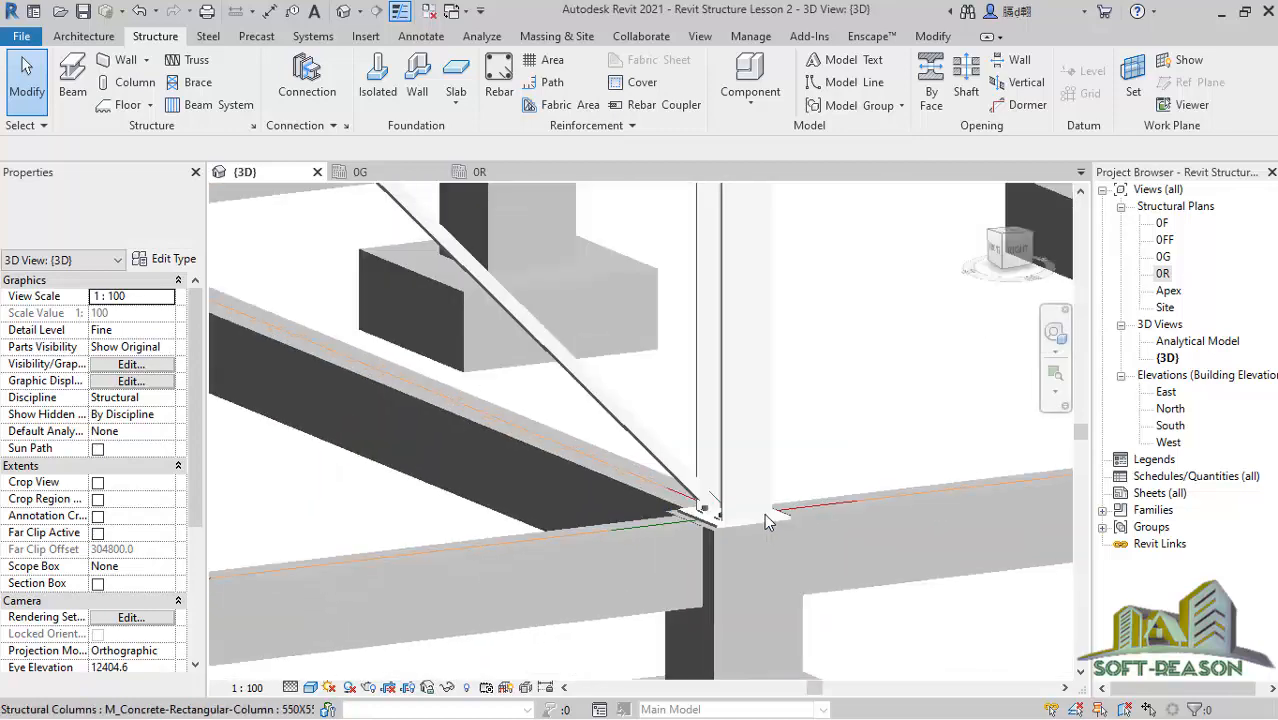
{"action": "scroll", "coordinate": [764, 513], "scroll_direction": "up", "scroll_amount": 3}
{"action": "middle_click_drag", "start_coordinate": [662, 514], "coordinate": [699, 547], "text": "shift"}
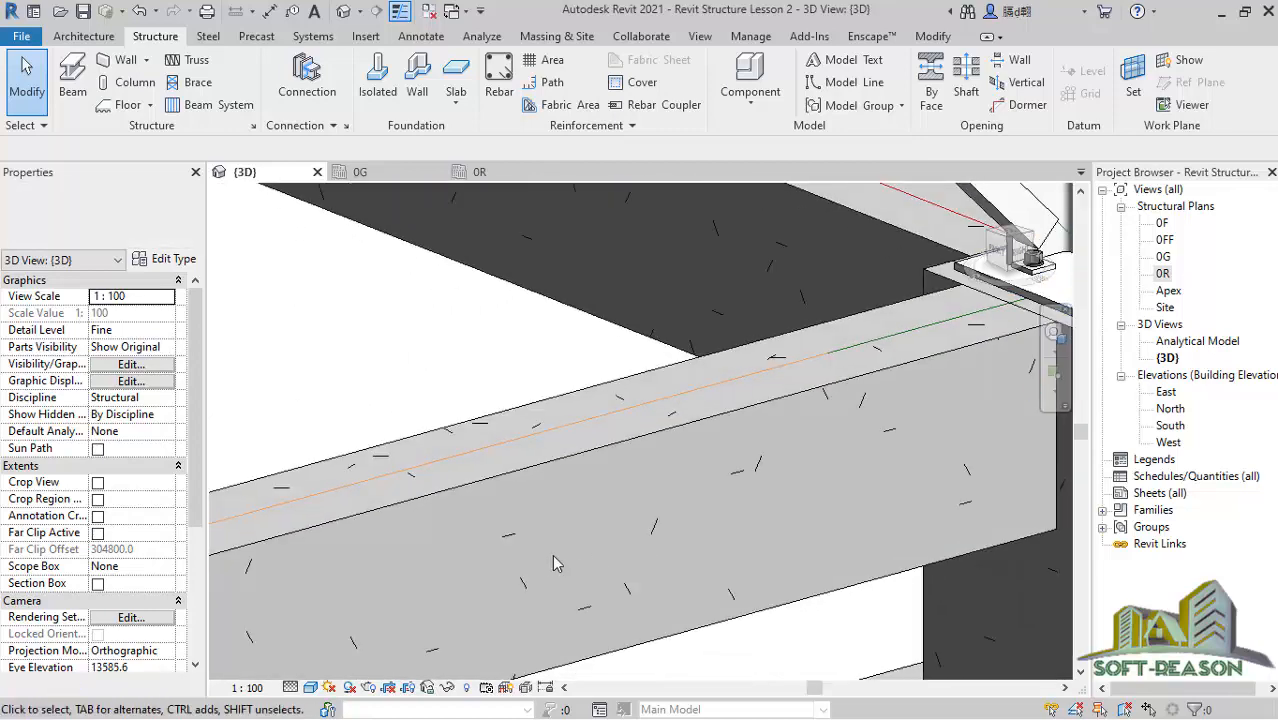
{"action": "scroll", "coordinate": [553, 556], "scroll_direction": "down", "scroll_amount": 2}
{"action": "scroll", "coordinate": [760, 510], "scroll_direction": "up", "scroll_amount": 5}
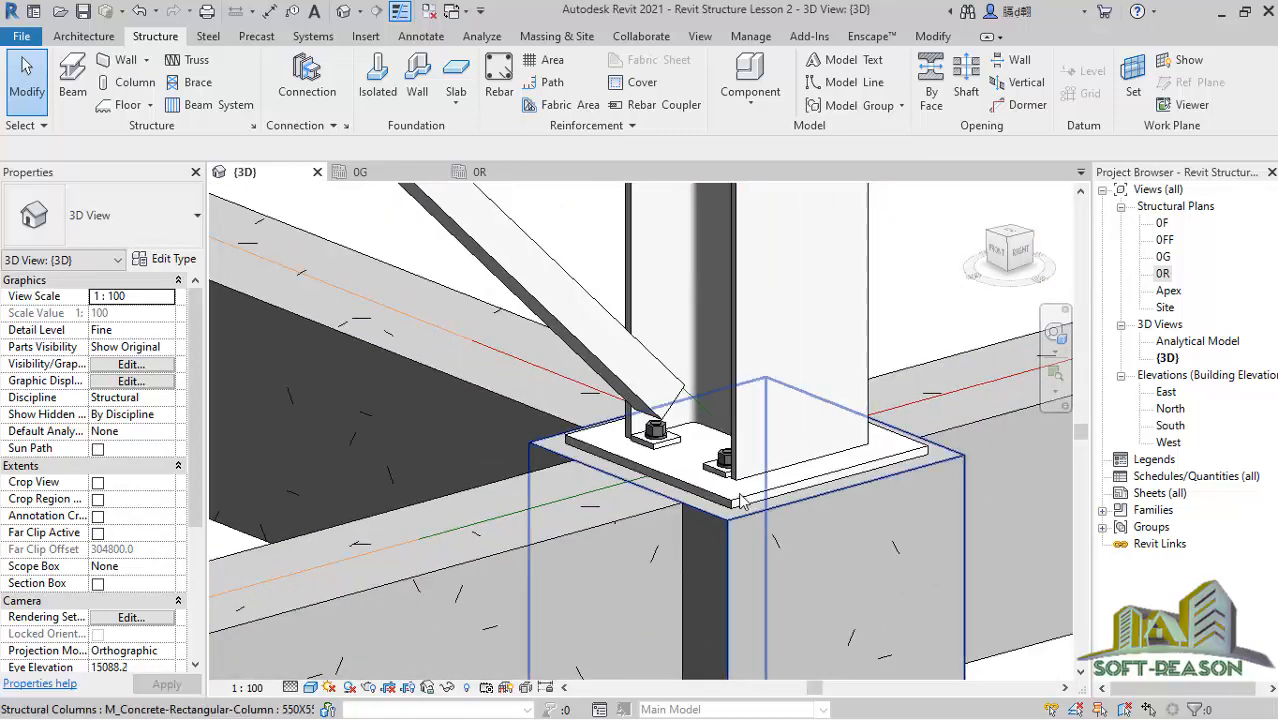
{"action": "left_click", "coordinate": [329, 95]}
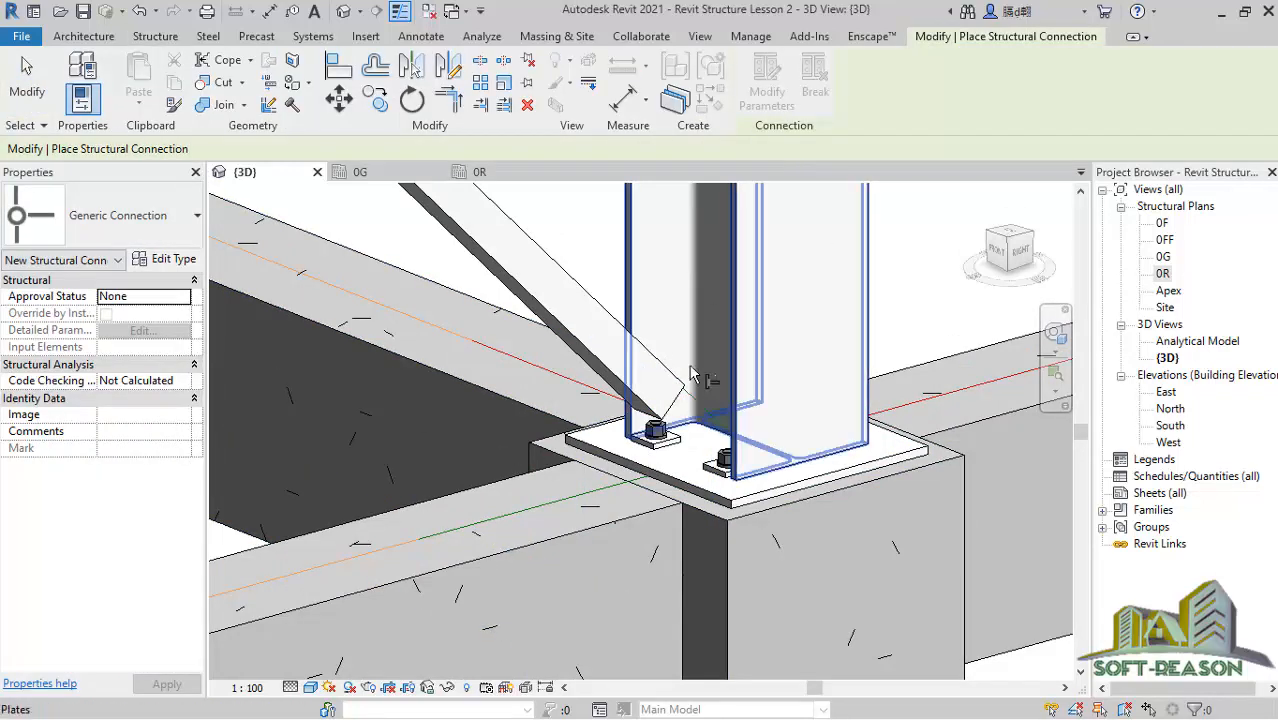
{"action": "left_click", "coordinate": [736, 285]}
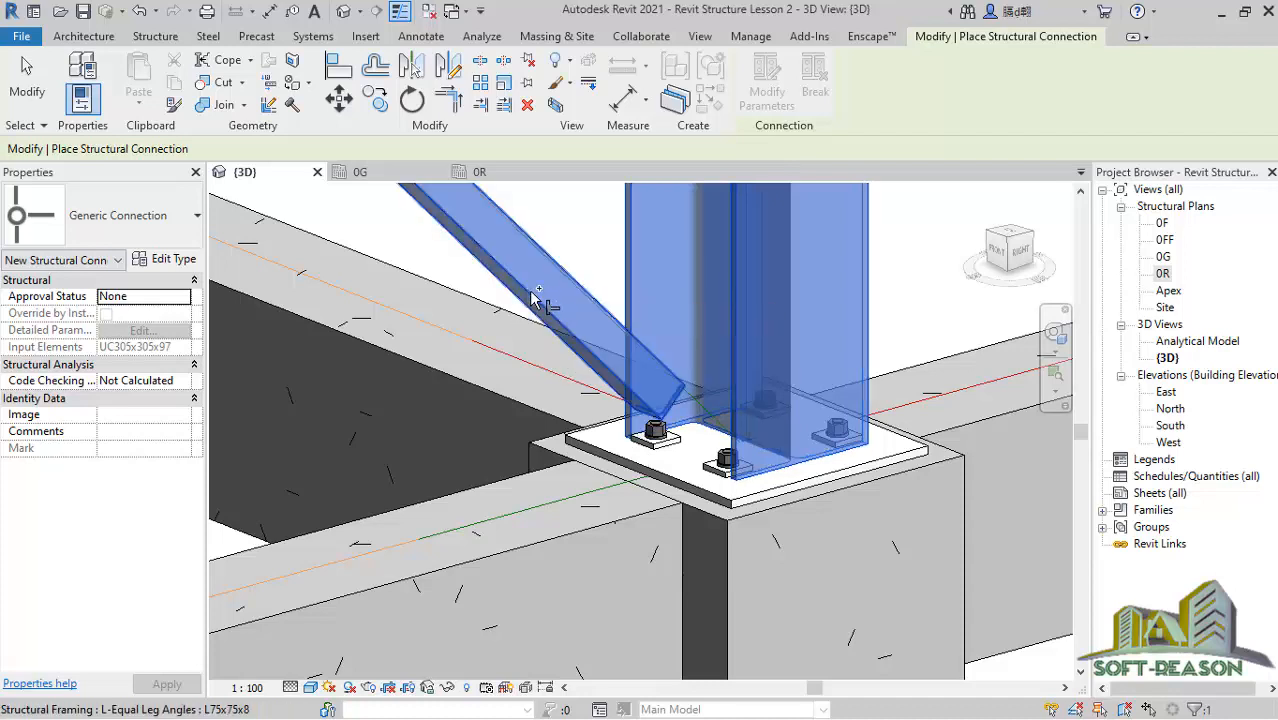
{"action": "left_click", "coordinate": [555, 312]}
{"action": "right_click", "coordinate": [601, 315]}
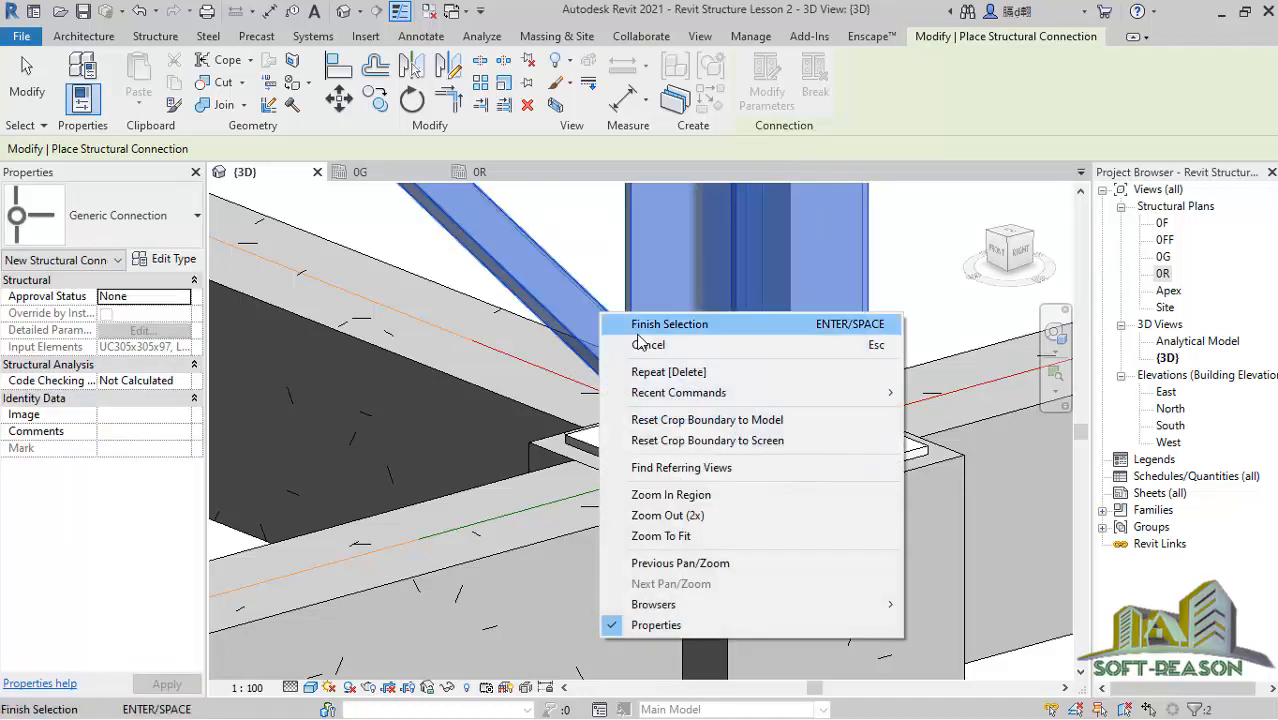
{"action": "left_click", "coordinate": [645, 324]}
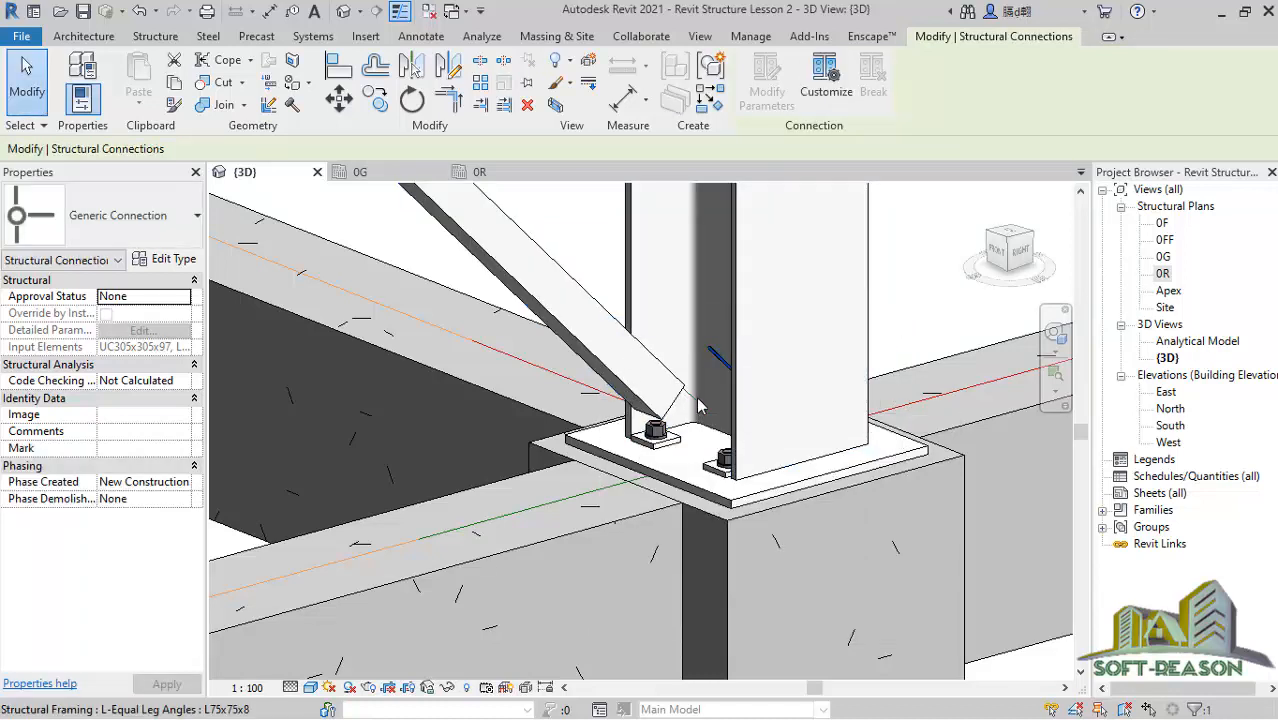
Change the column-to-brace connection to the Gusset plate at one diagonal type and check the plate at the brace end.
{"action": "left_click", "coordinate": [118, 229]}
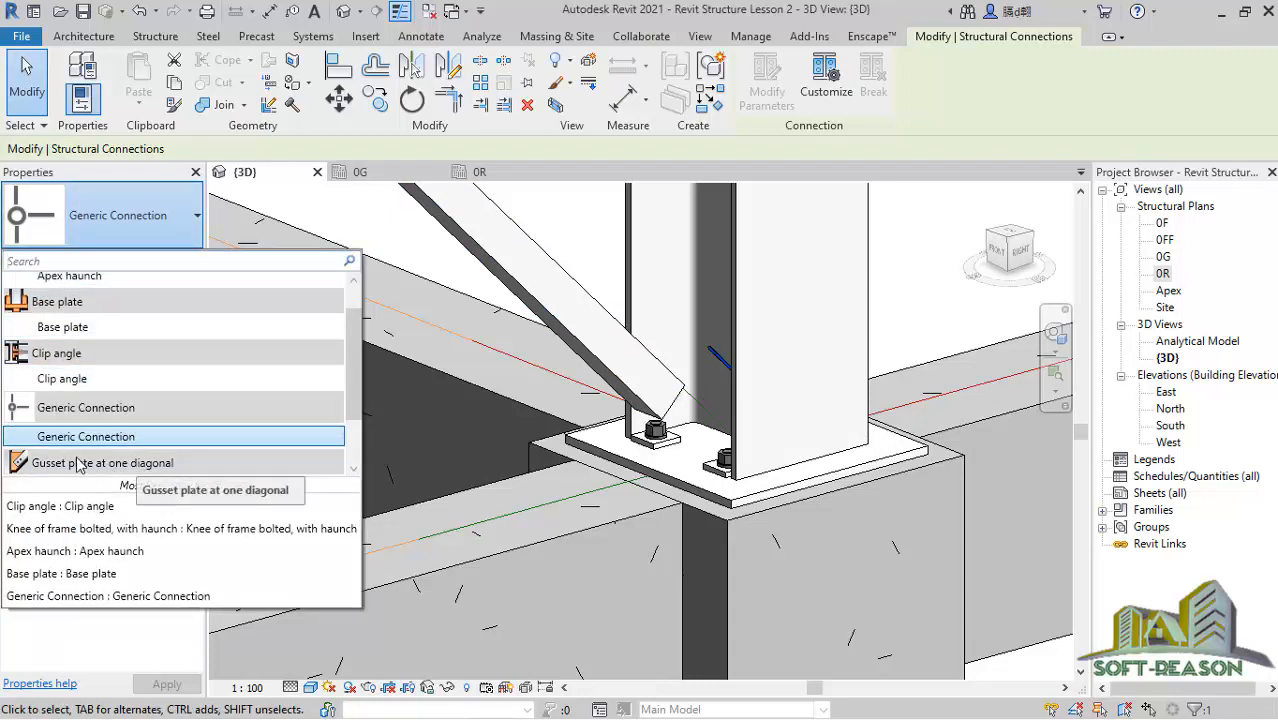
{"action": "scroll", "coordinate": [82, 462], "scroll_direction": "down", "scroll_amount": 1}
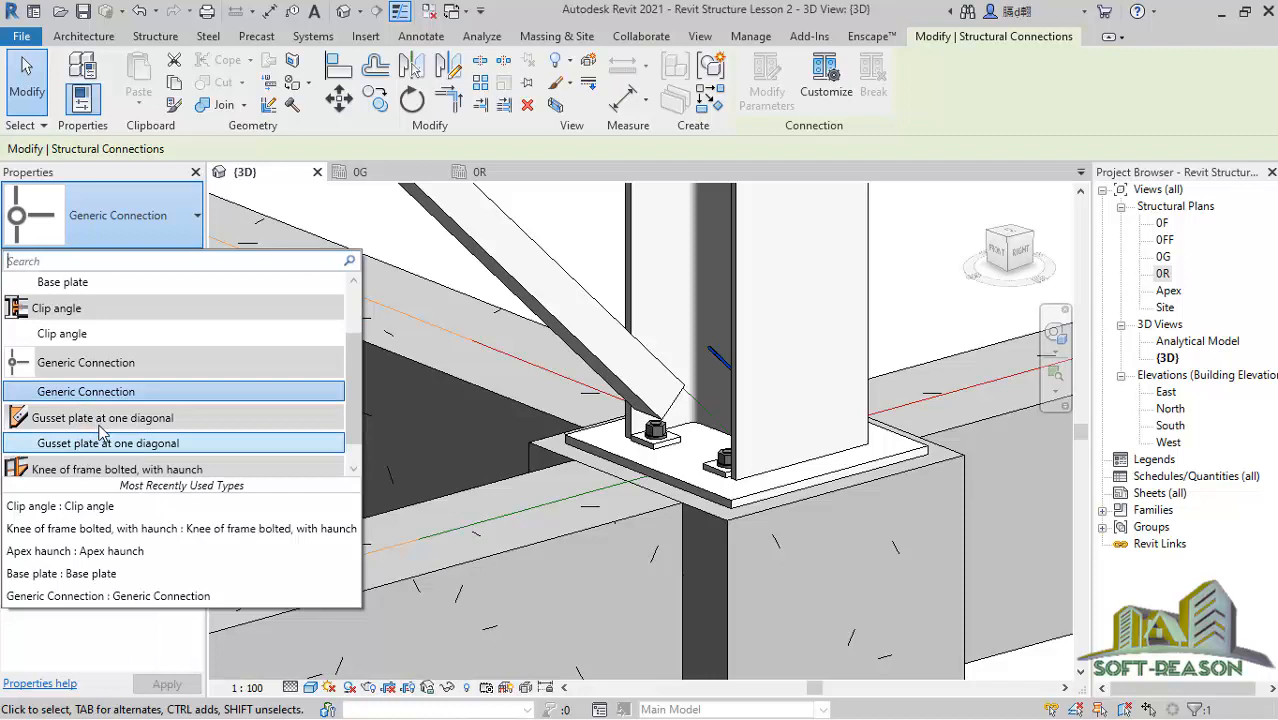
{"action": "scroll", "coordinate": [100, 428], "scroll_direction": "down", "scroll_amount": 1}
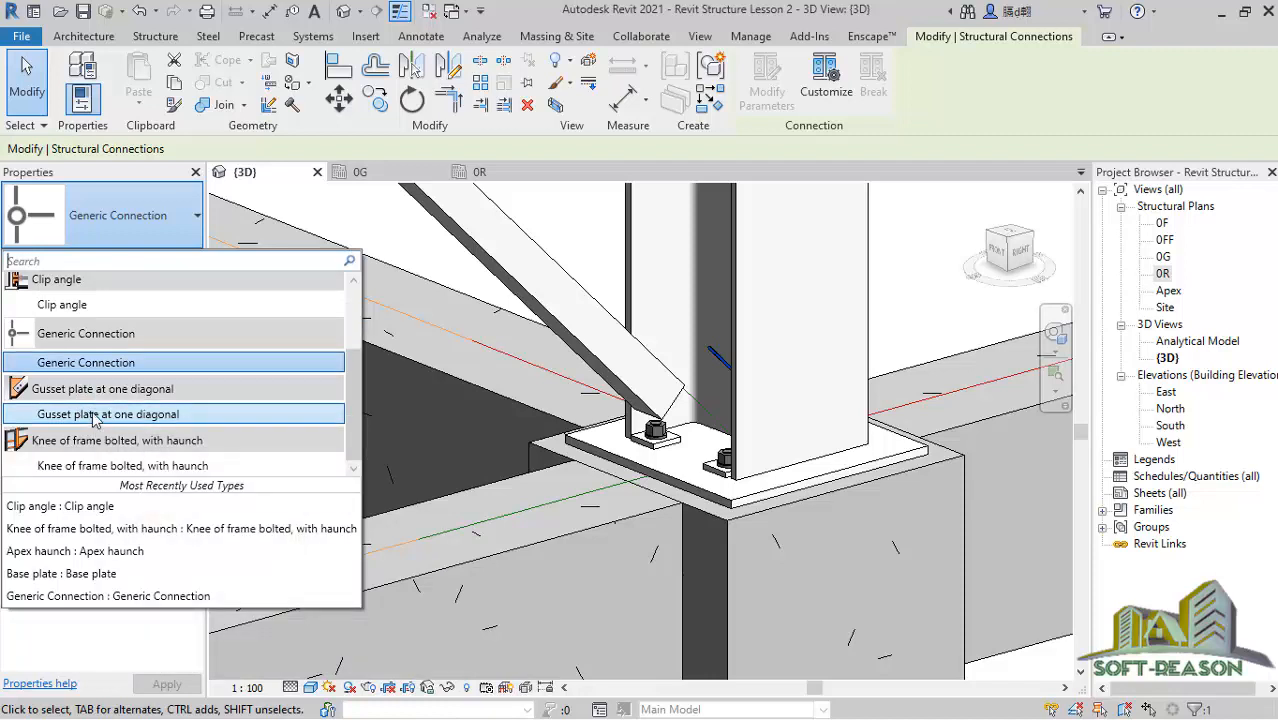
{"action": "left_click", "coordinate": [93, 414]}
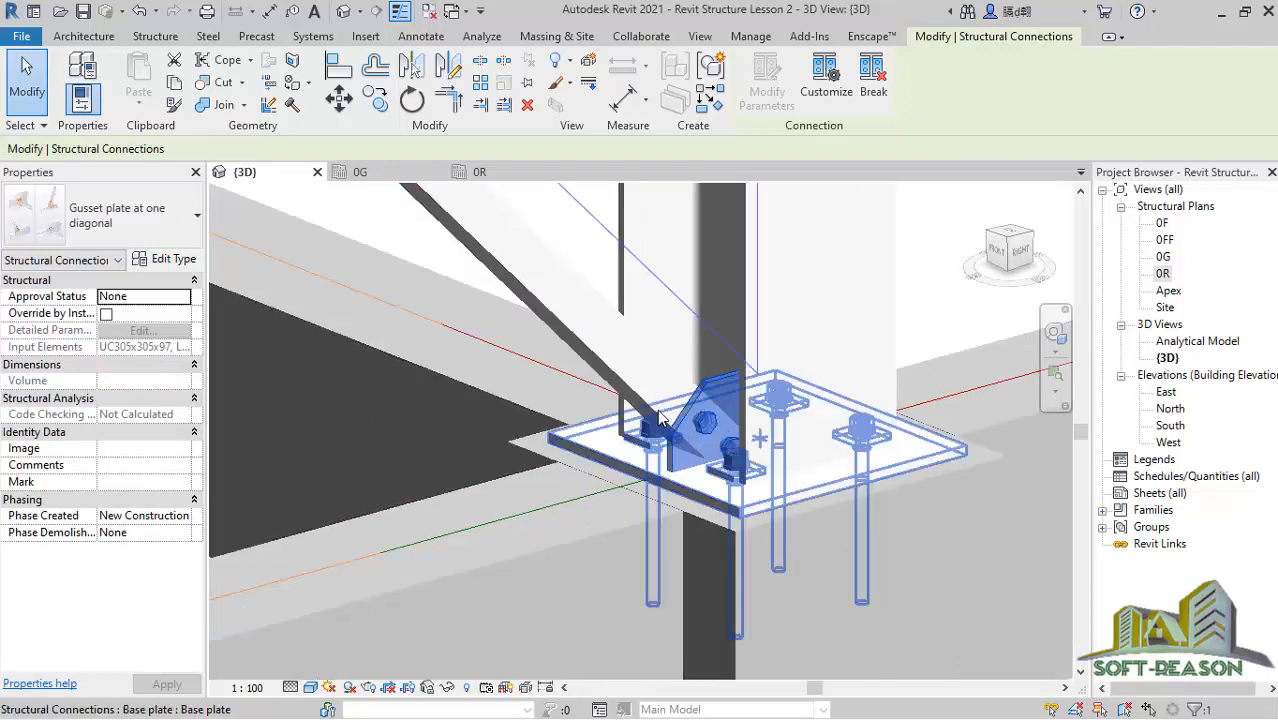
{"action": "scroll", "coordinate": [659, 418], "scroll_direction": "up", "scroll_amount": 4}
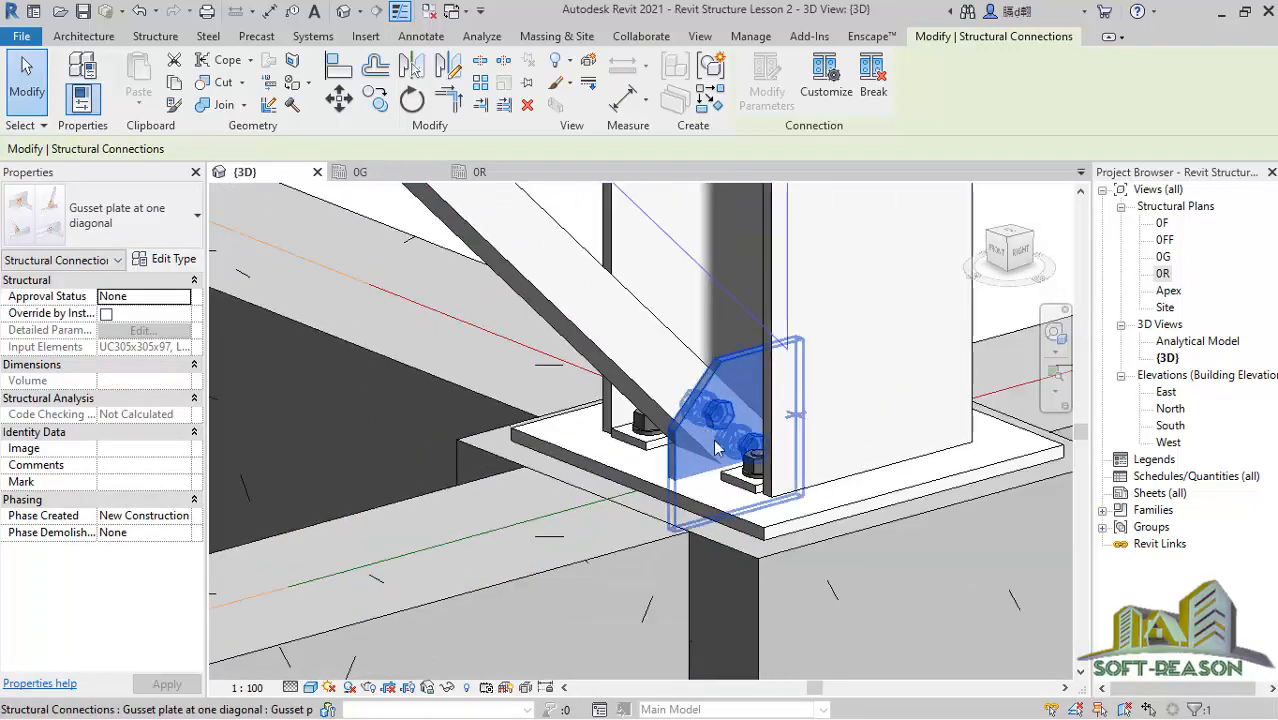
{"action": "middle_click_drag", "start_coordinate": [704, 445], "coordinate": [850, 535], "text": "shift"}
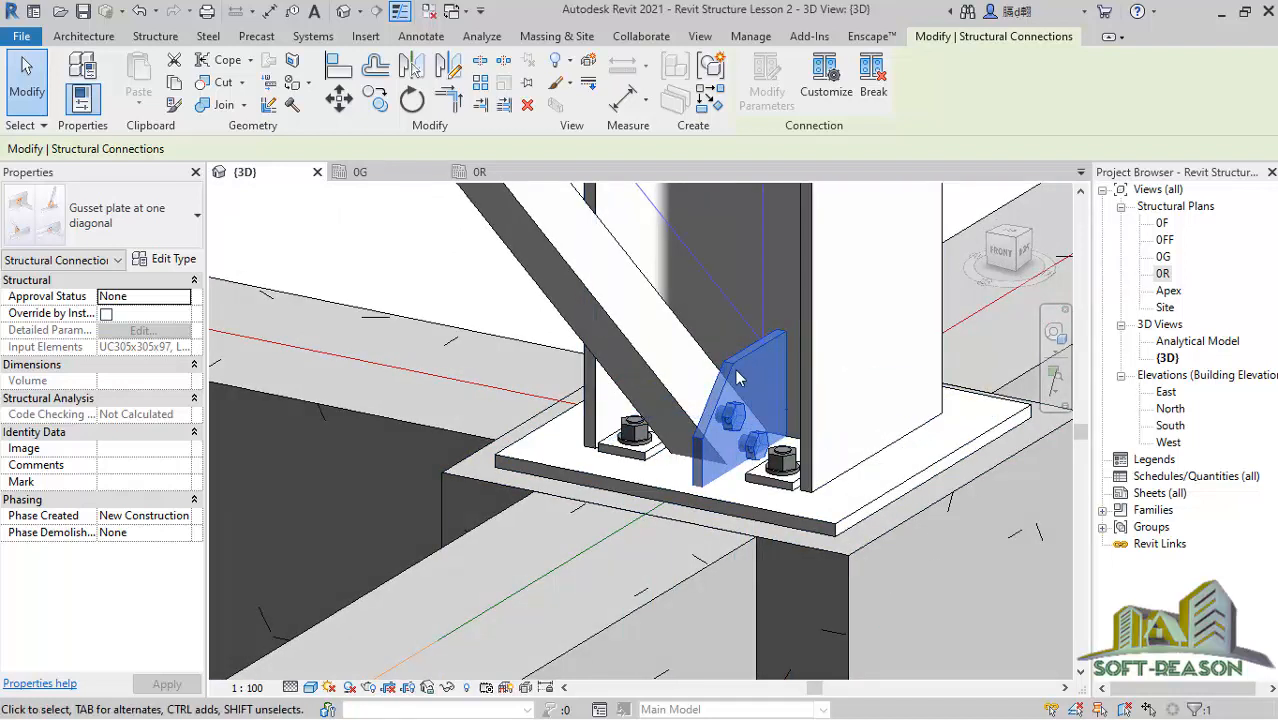
Override the gusset connection's parameters by instance and set its plate thickness to 10.
{"action": "left_click", "coordinate": [105, 316]}
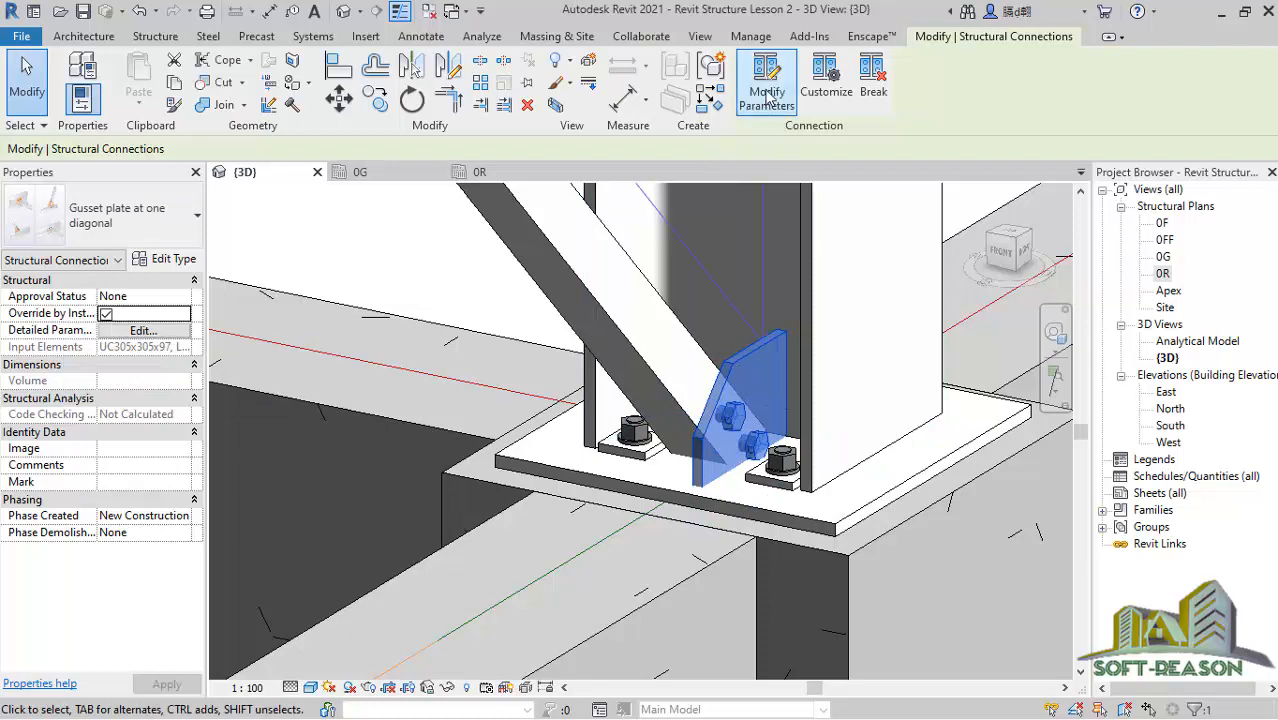
{"action": "left_click", "coordinate": [766, 86]}
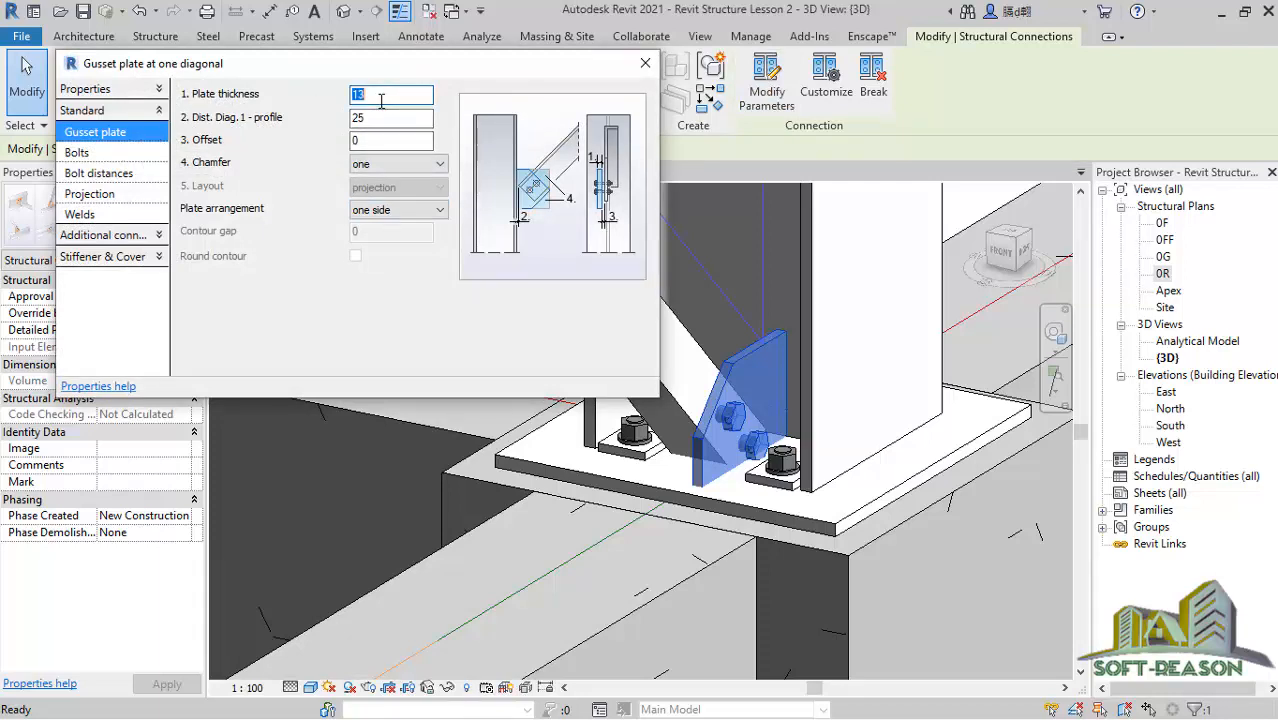
{"action": "type", "text": "0"}
{"action": "key", "text": "Tab"}
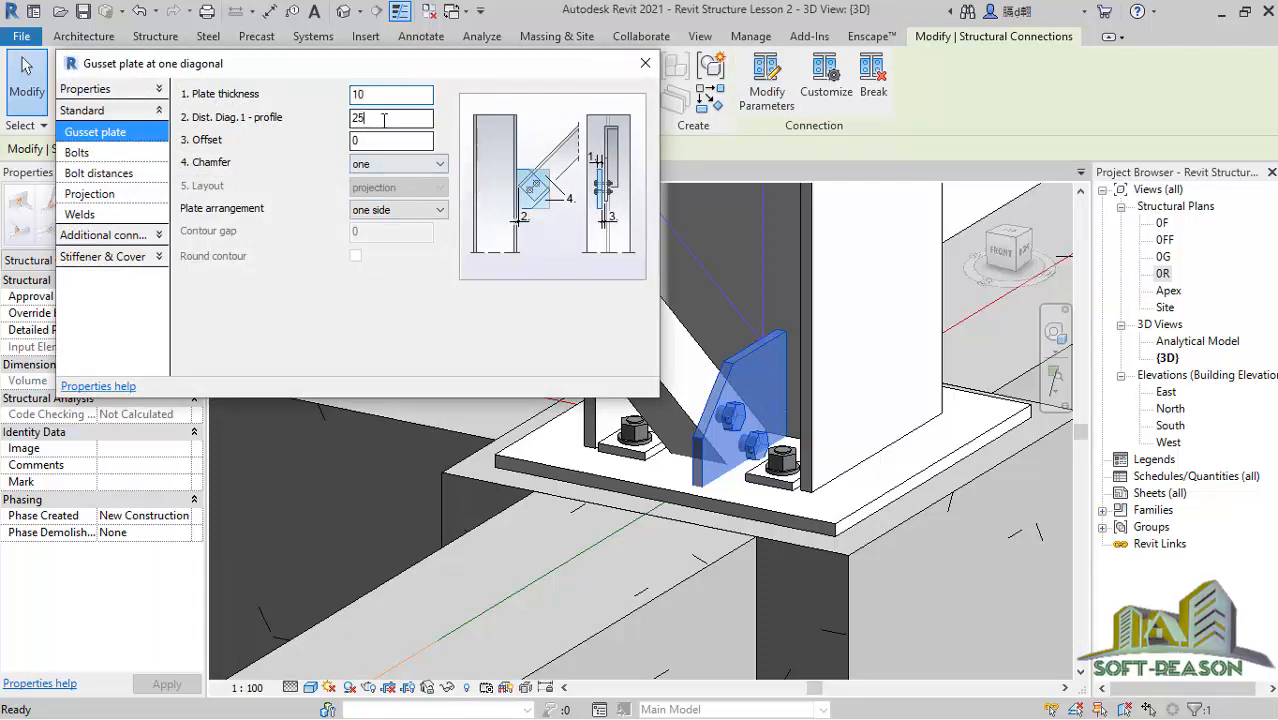
Set the gusset connection's bolt diameter to 1/2 inch.
{"action": "left_click", "coordinate": [78, 152]}
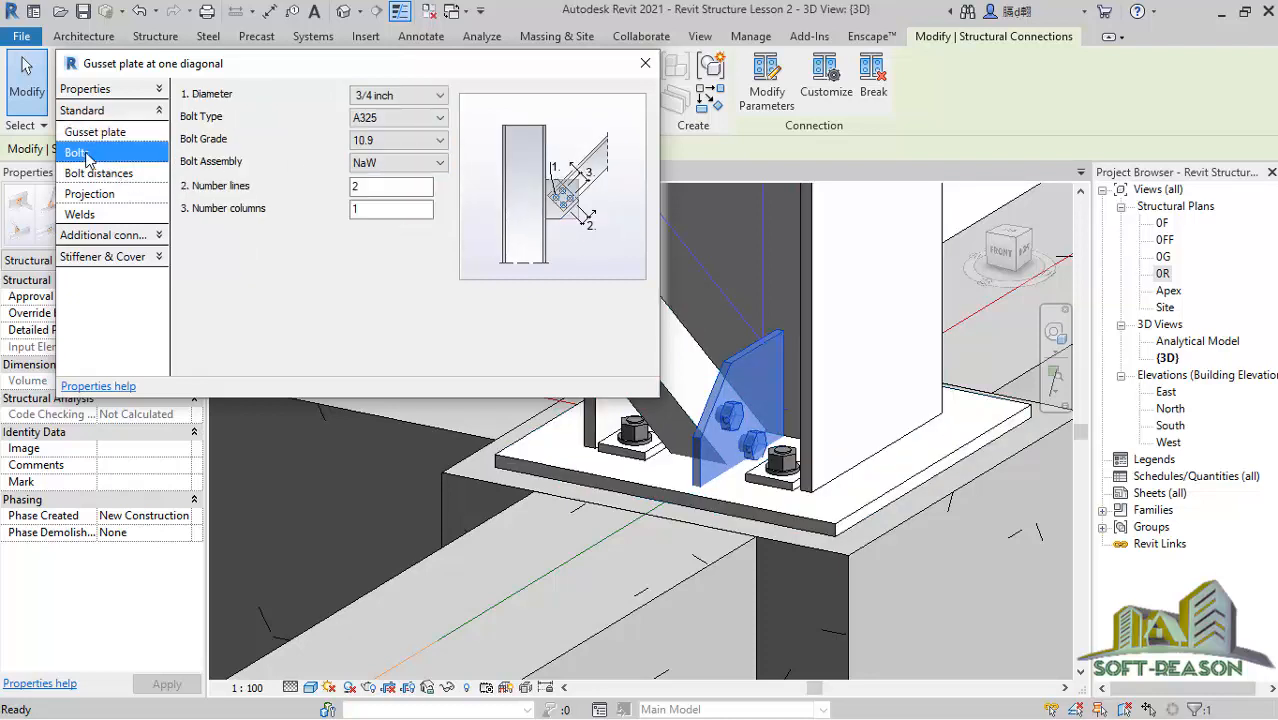
{"action": "left_click", "coordinate": [430, 96]}
{"action": "left_click", "coordinate": [390, 115]}
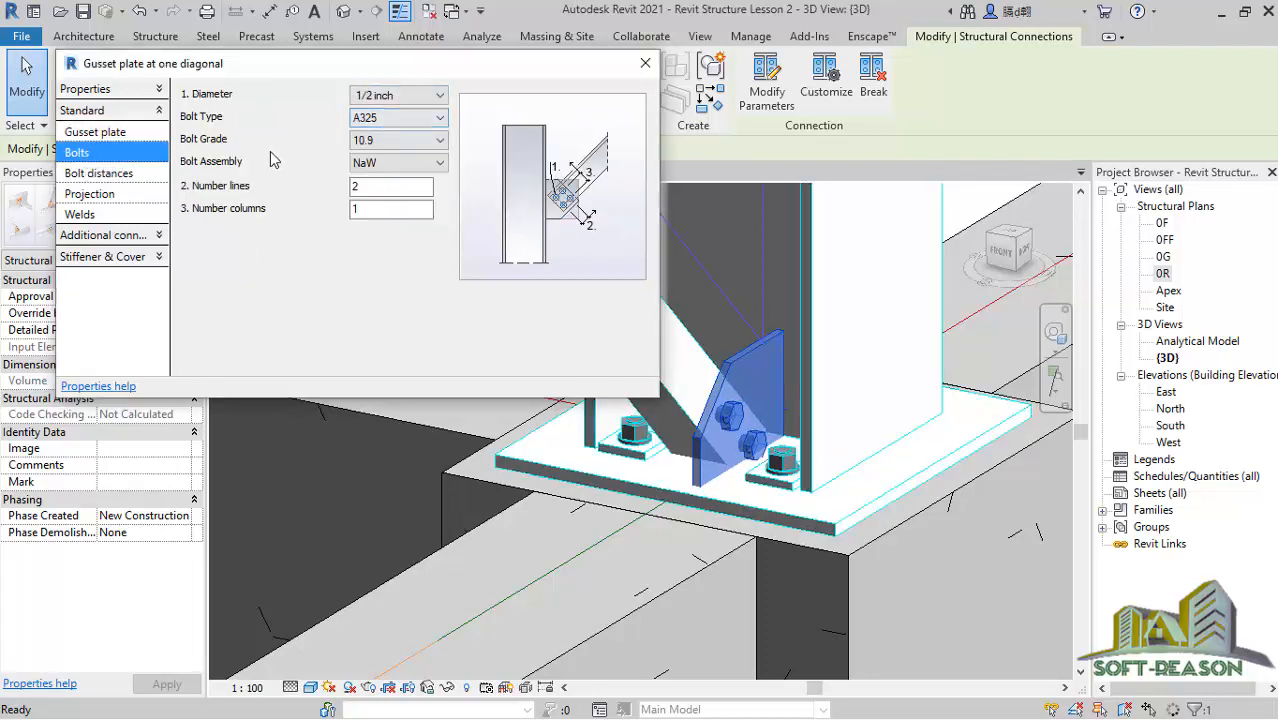
Try bolt-to-gusset distances of 50 and 100 on the gusset plate, then set the distance back to 38.
{"action": "left_click", "coordinate": [105, 175]}
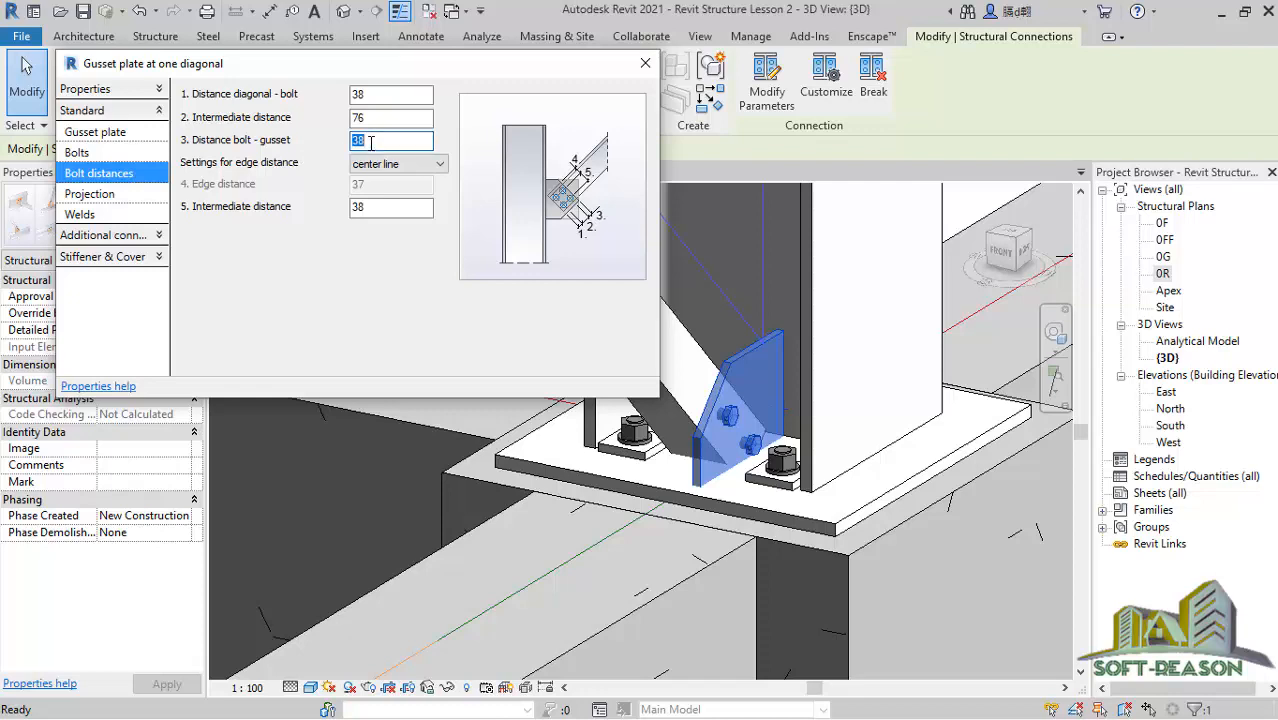
{"action": "type", "text": "0"}
{"action": "left_click", "coordinate": [372, 120]}
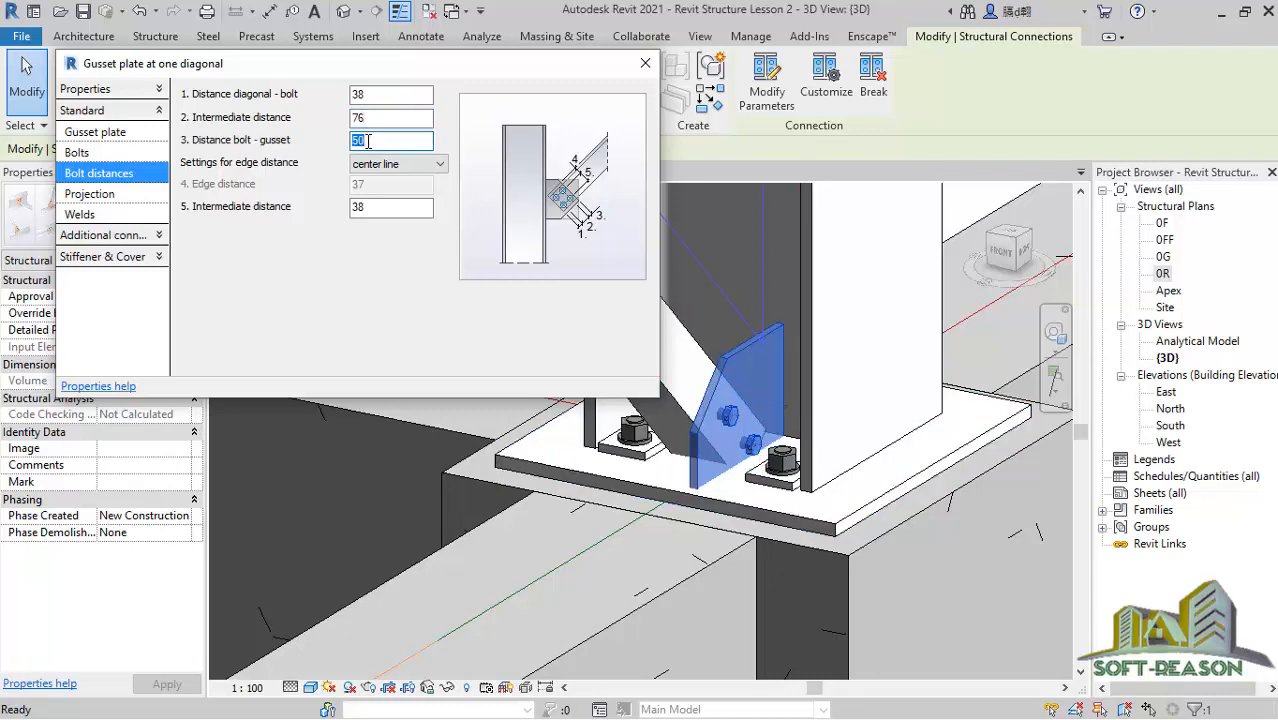
{"action": "type", "text": "100"}
{"action": "left_click", "coordinate": [393, 119]}
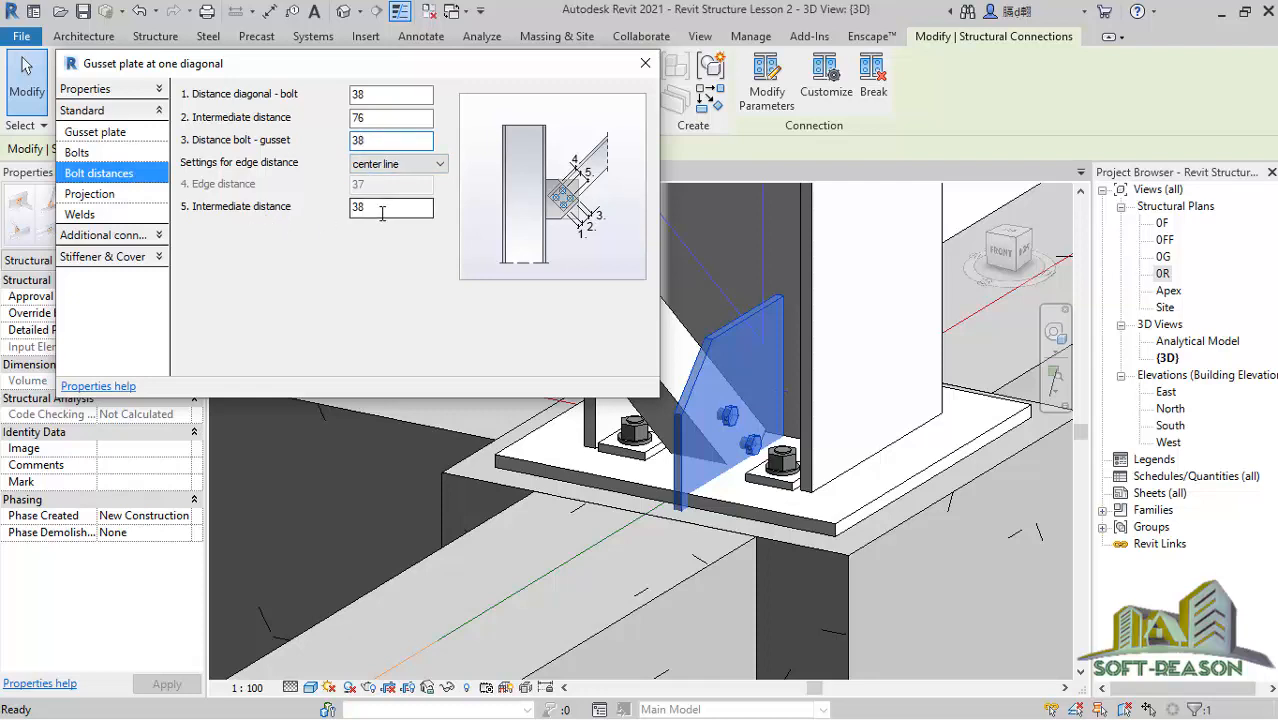
Set Intermediate distance no. 5 of the gusset bolts to 50 and enable Contour parallel for the plate's projection.
{"action": "left_click", "coordinate": [391, 96]}
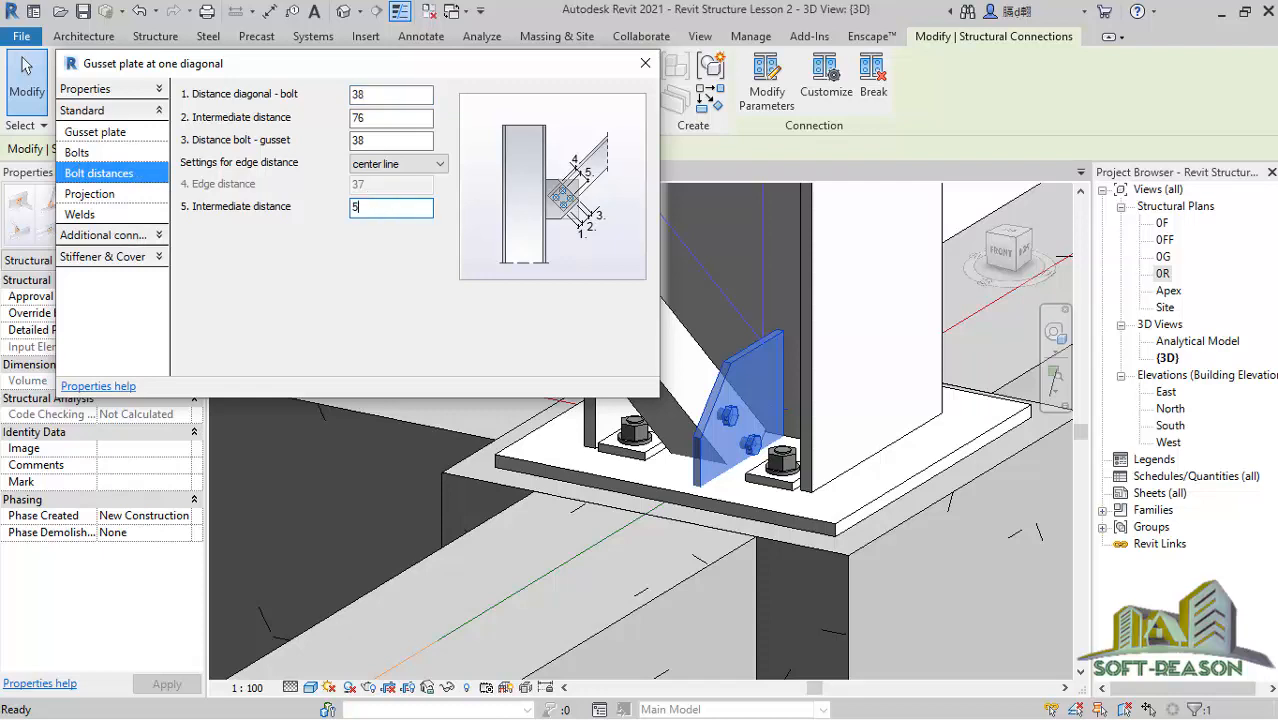
{"action": "left_click", "coordinate": [398, 139]}
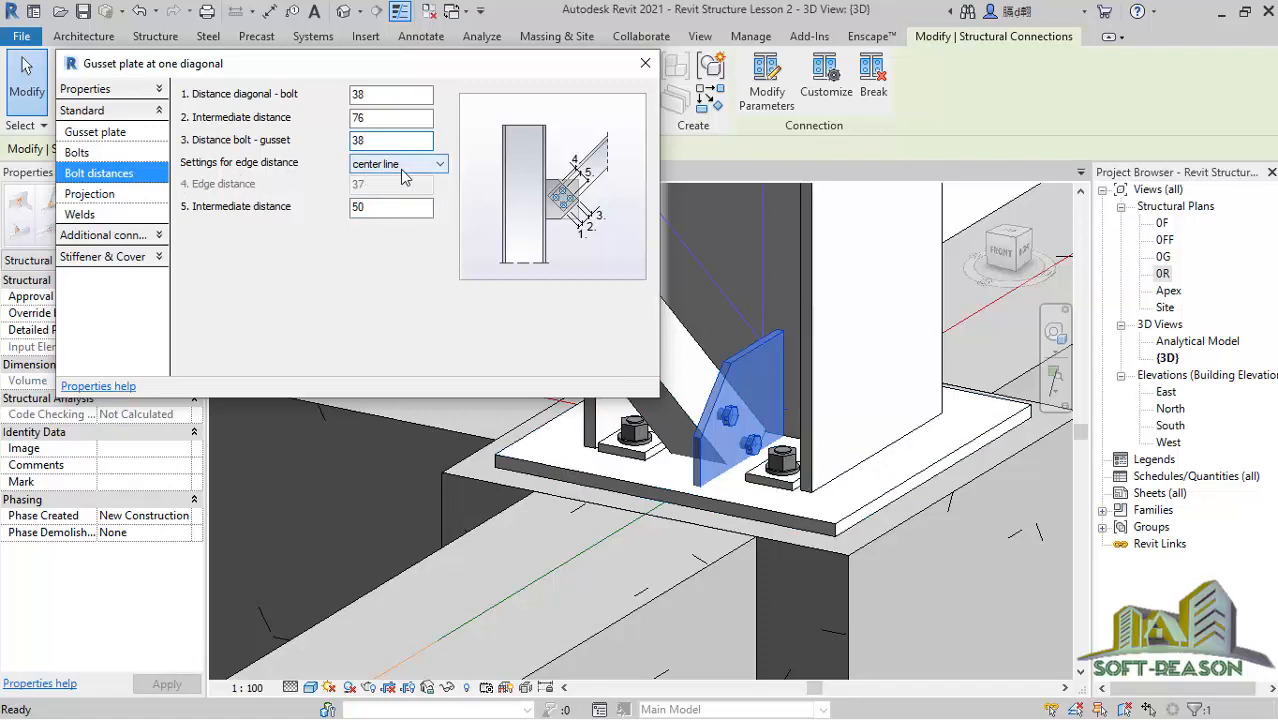
{"action": "left_click", "coordinate": [439, 166]}
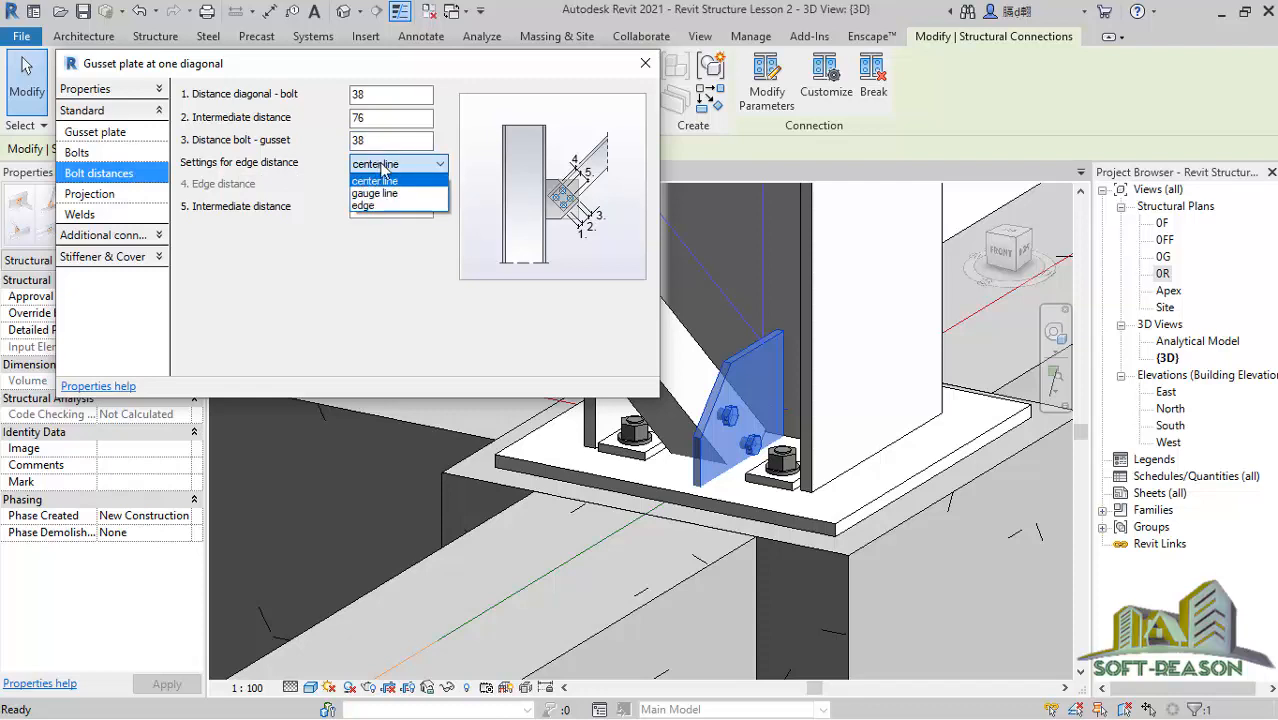
{"action": "left_click", "coordinate": [395, 167]}
{"action": "left_click", "coordinate": [108, 200]}
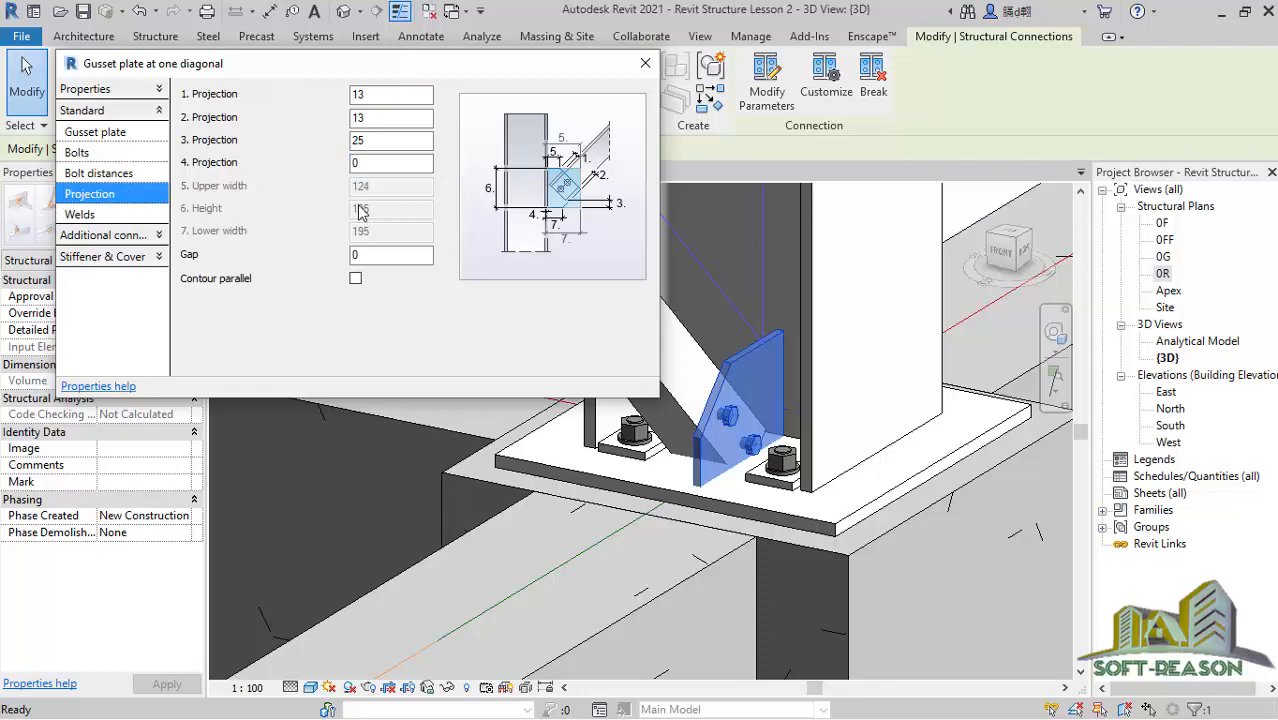
{"action": "left_click", "coordinate": [355, 280]}
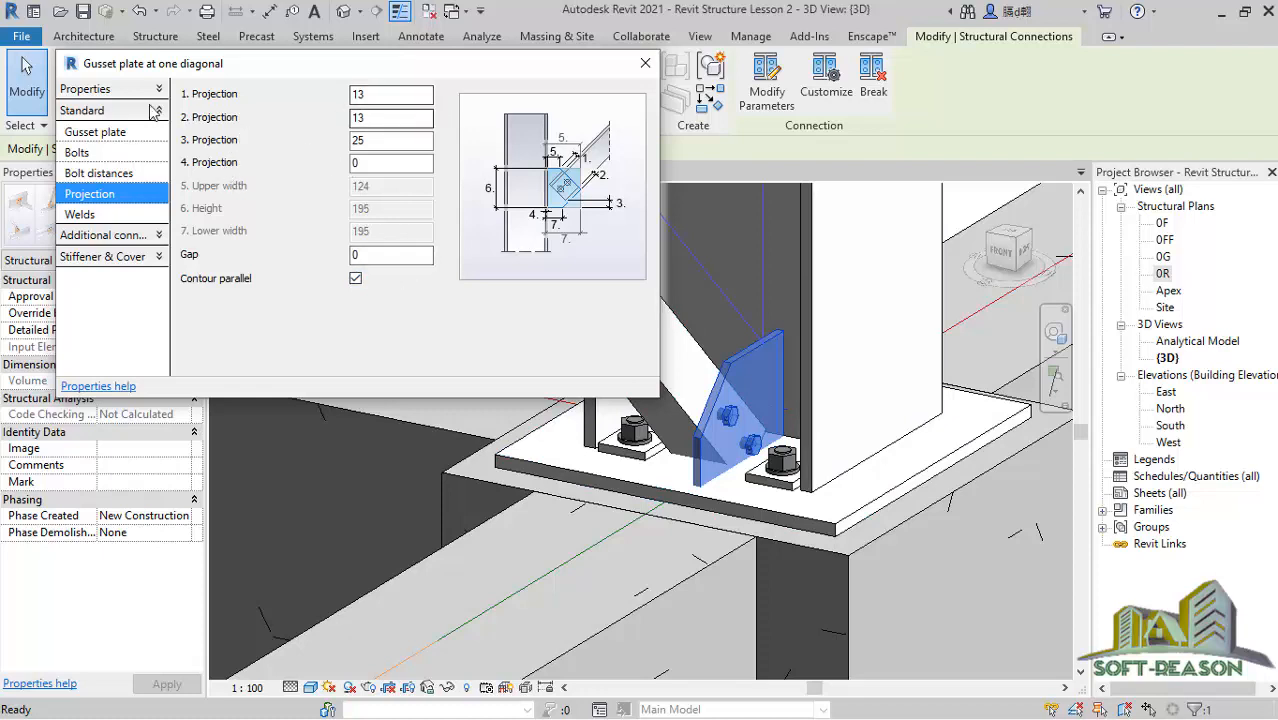
Set the gusset plate's chamfer to both parallel.
{"action": "left_click", "coordinate": [109, 140]}
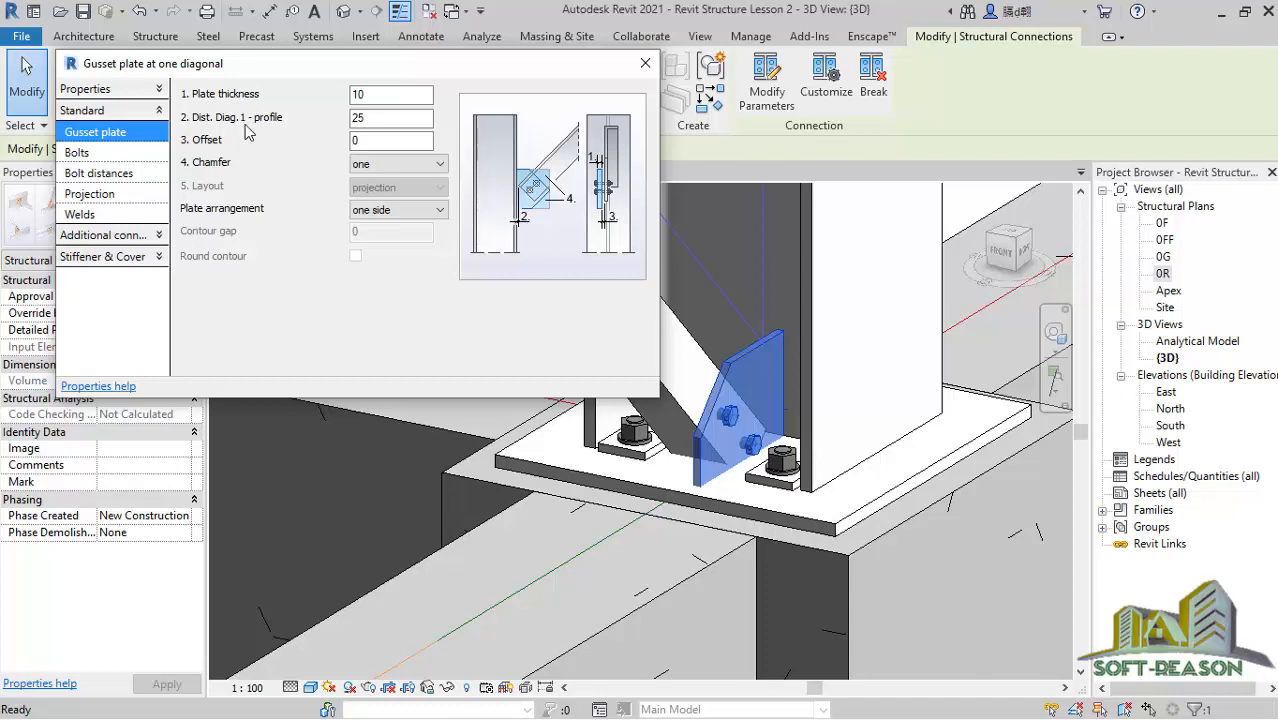
{"action": "left_click", "coordinate": [385, 117]}
{"action": "left_click", "coordinate": [392, 166]}
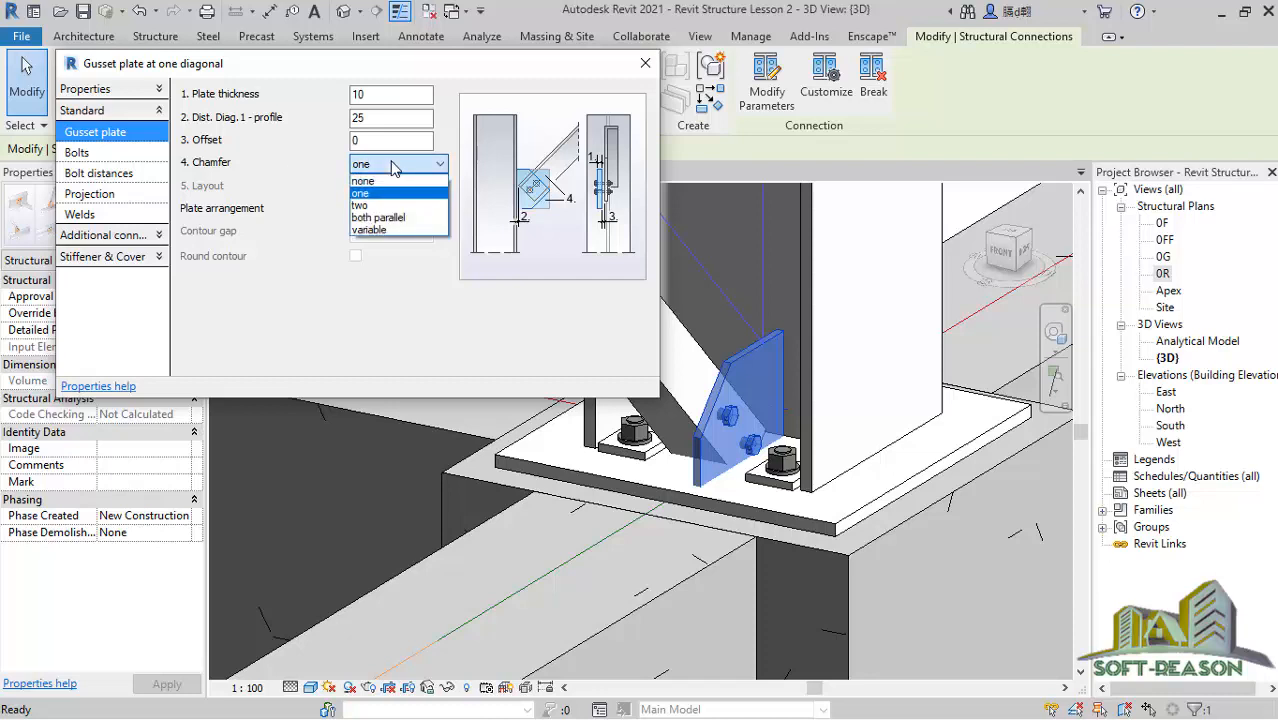
{"action": "left_click", "coordinate": [385, 217]}
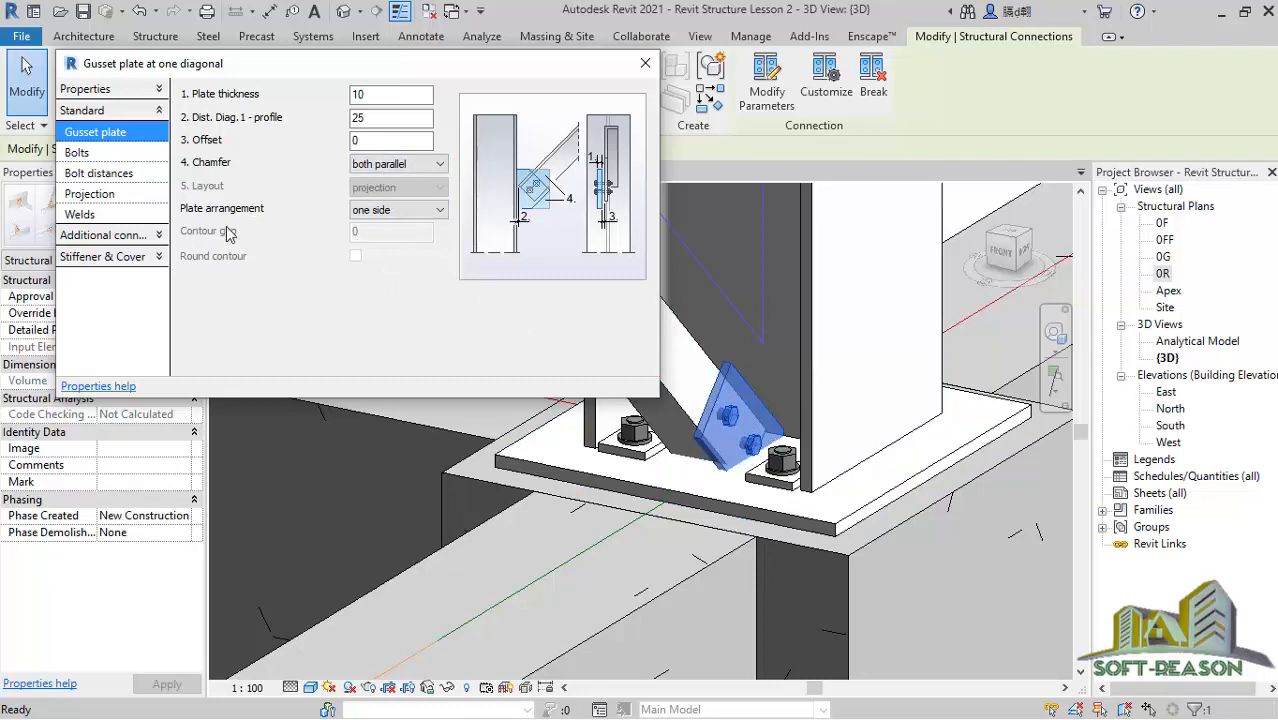
Keep the plate arrangement on one side and set the Dist. Diag. 1 - profile distance to 50.
{"action": "left_click", "coordinate": [407, 212]}
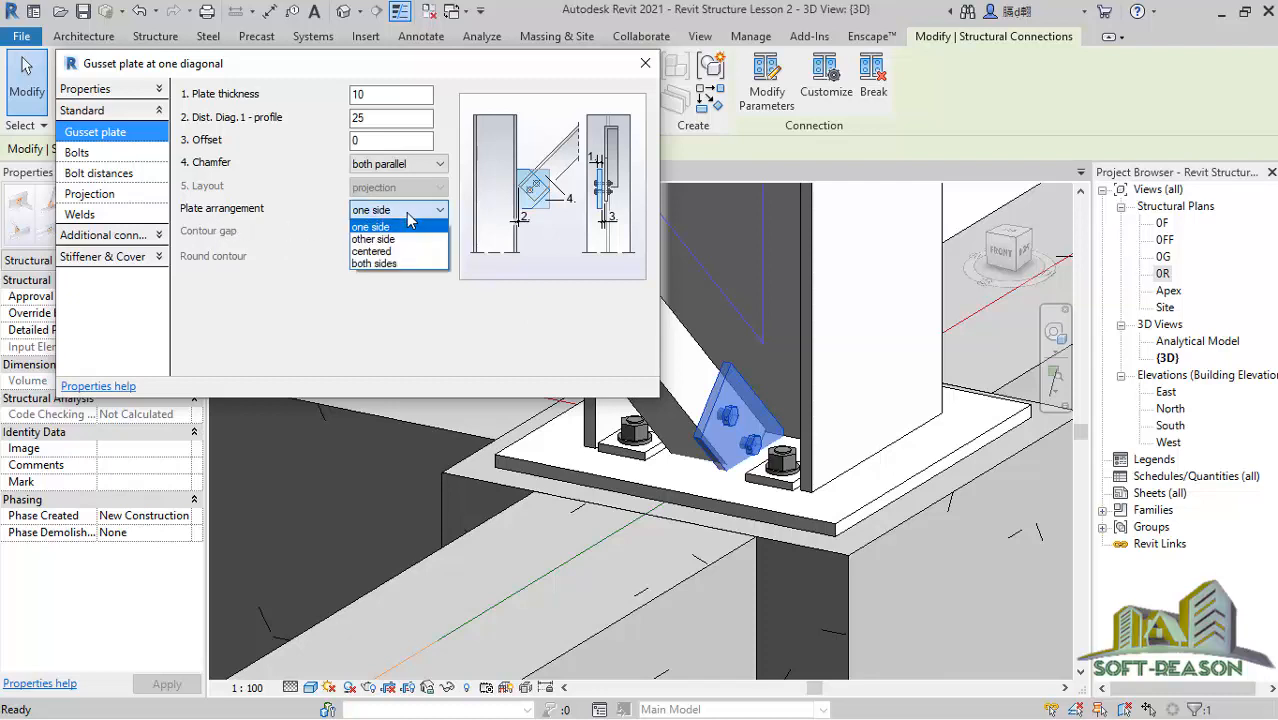
{"action": "left_click", "coordinate": [400, 213]}
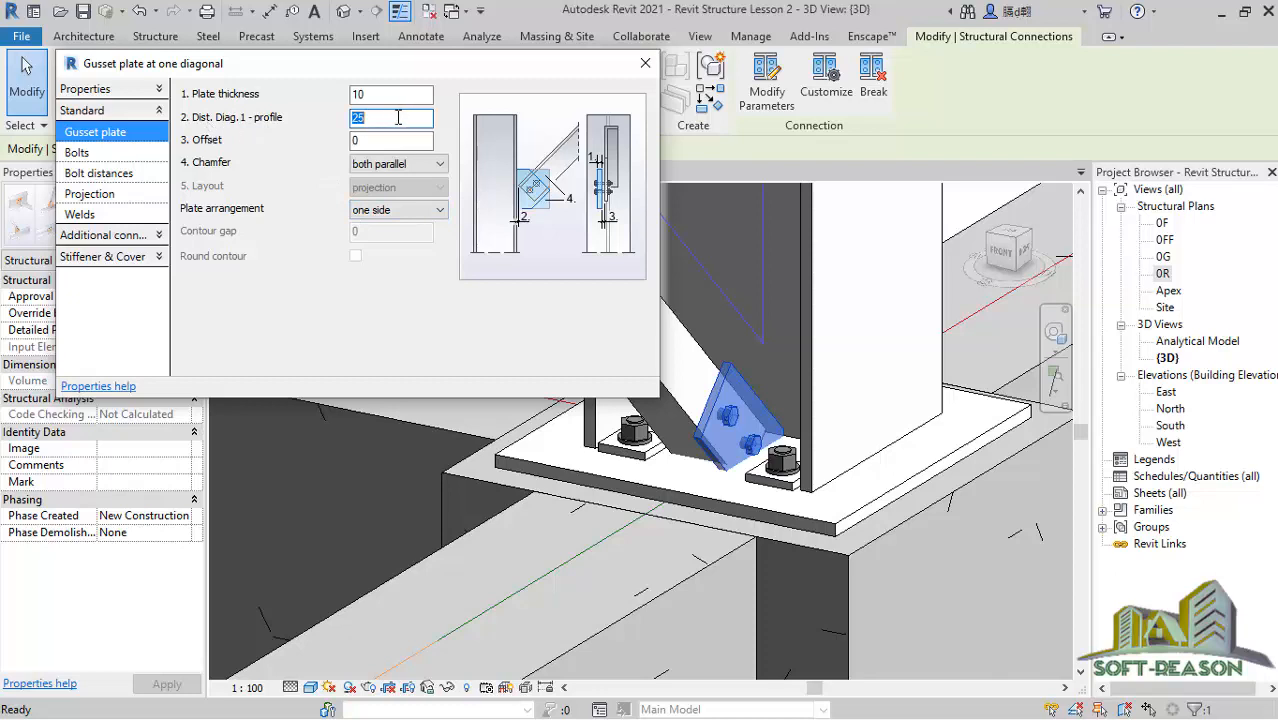
{"action": "left_click", "coordinate": [383, 93]}
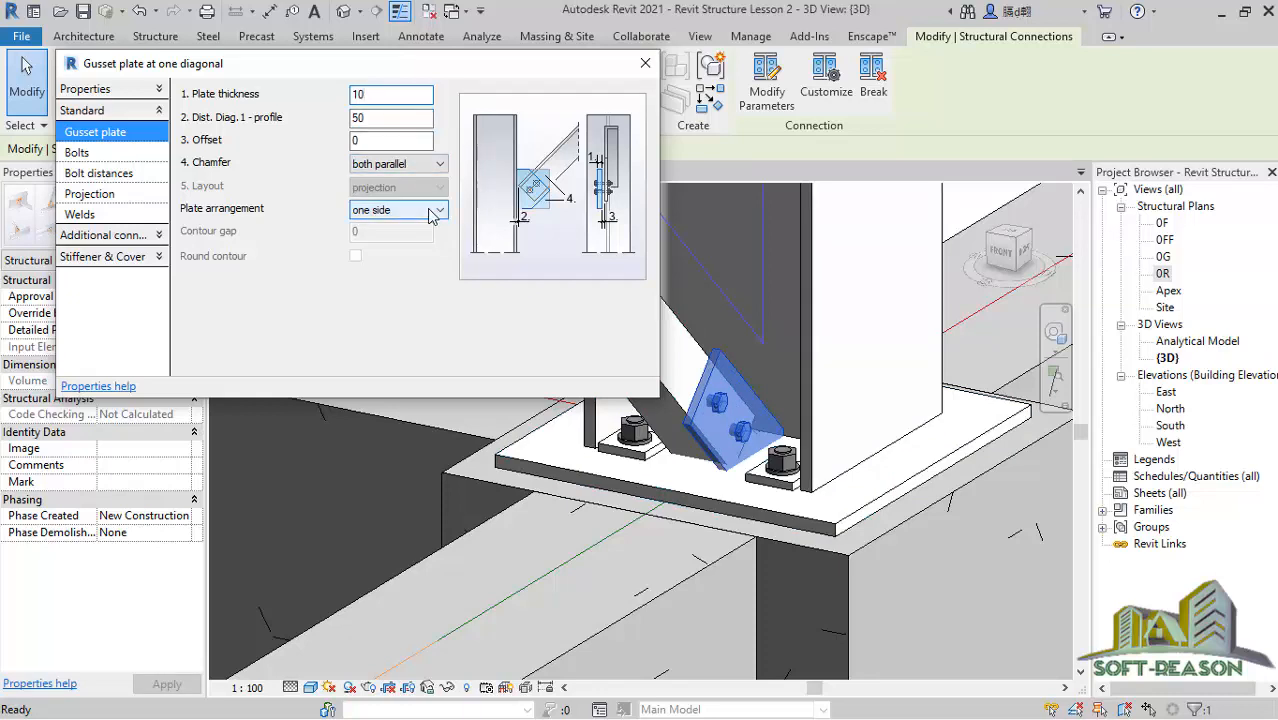
Try a Dist. Diag. 1 - profile distance of 100 on the gusset plate, then set it back to 50.
{"action": "double_click", "coordinate": [379, 118]}
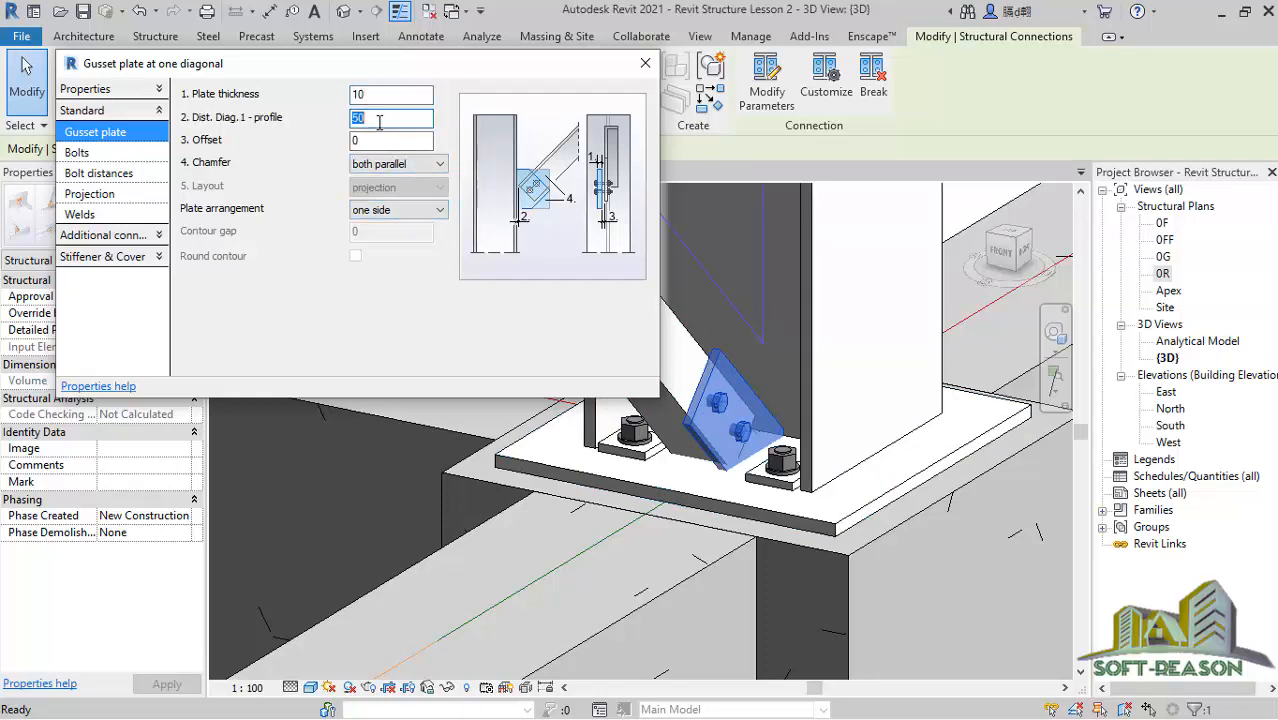
{"action": "type", "text": "100"}
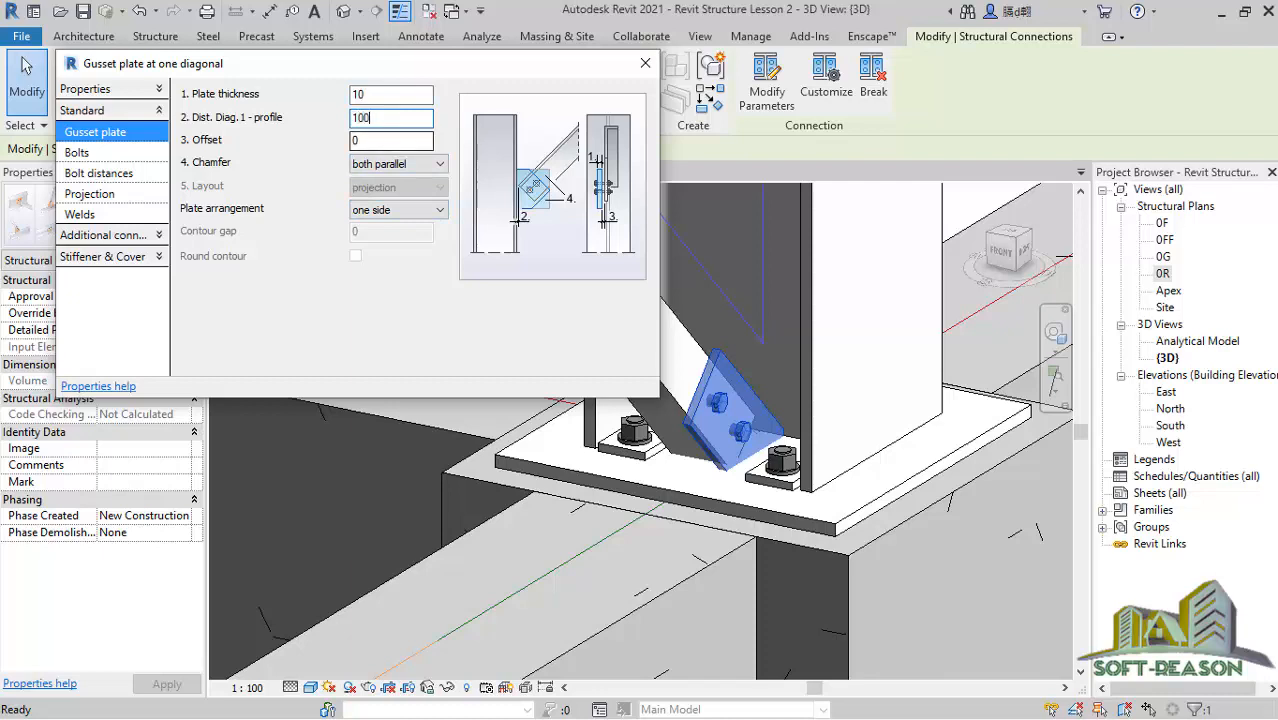
{"action": "left_click", "coordinate": [390, 96]}
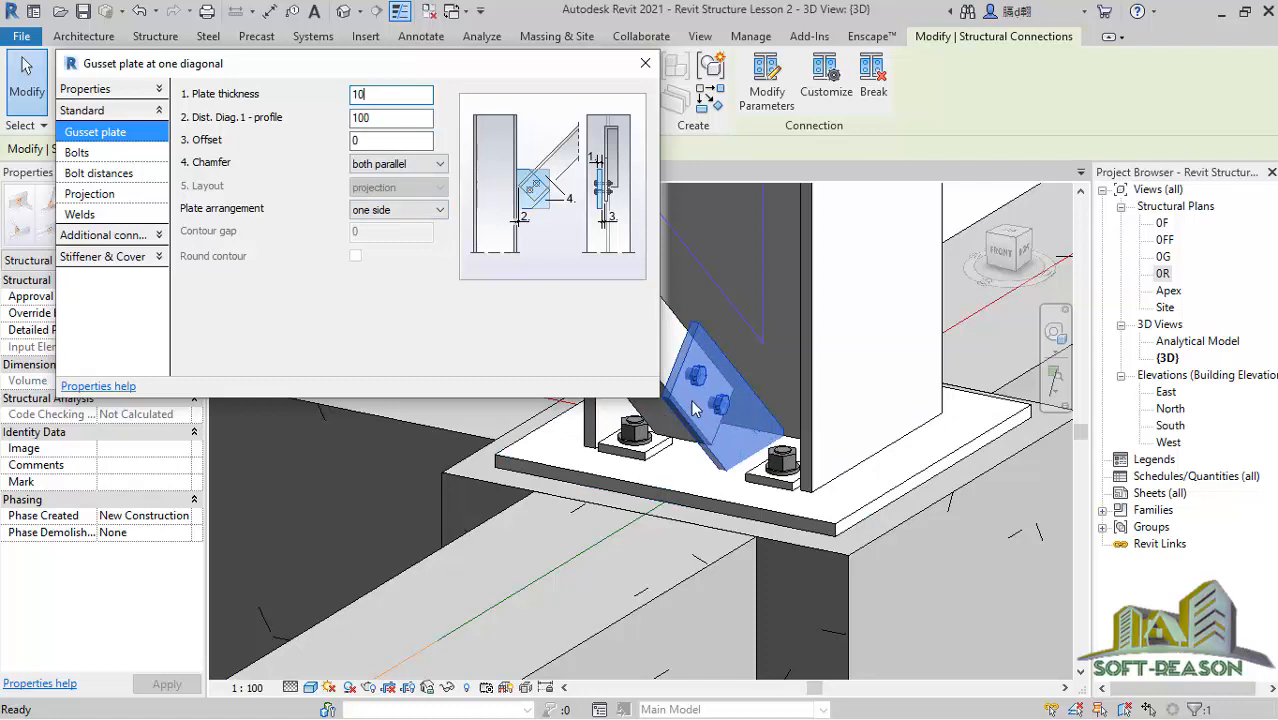
{"action": "double_click", "coordinate": [374, 118]}
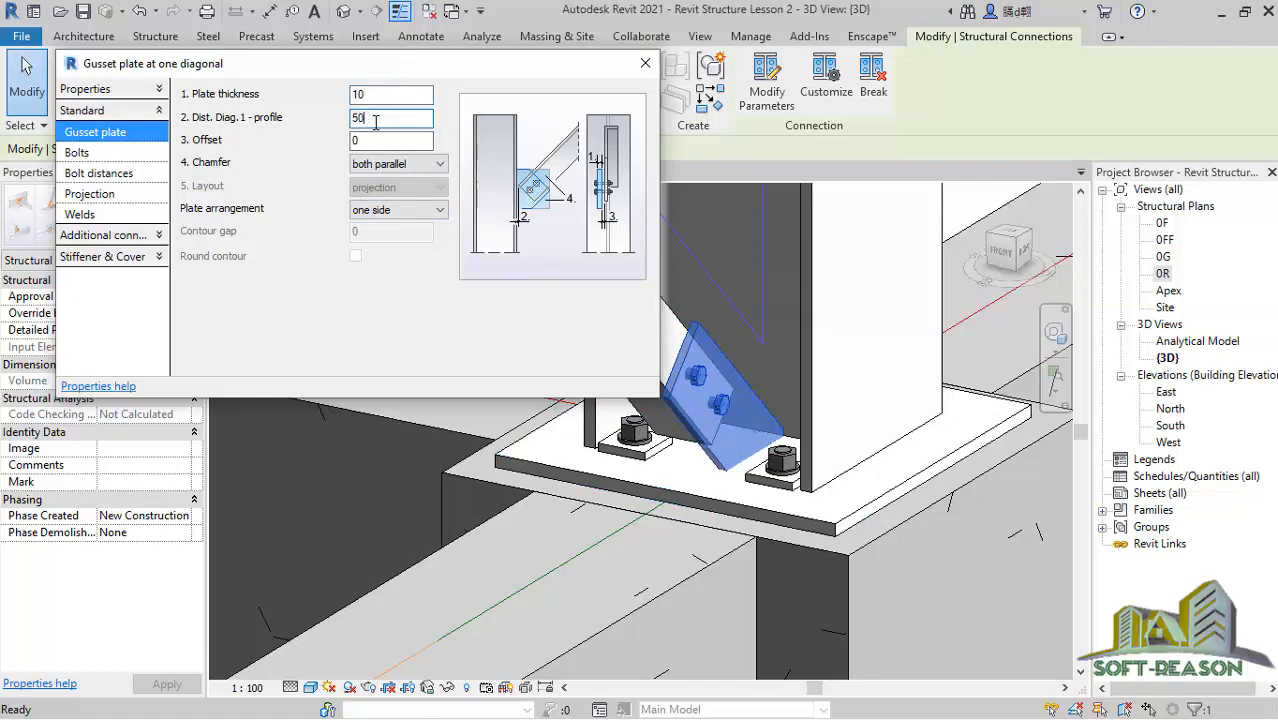
Set the gusset's Intermediate distance no. 2 to 100 and its Distance diagonal - bolt to 50.
{"action": "left_click", "coordinate": [98, 175]}
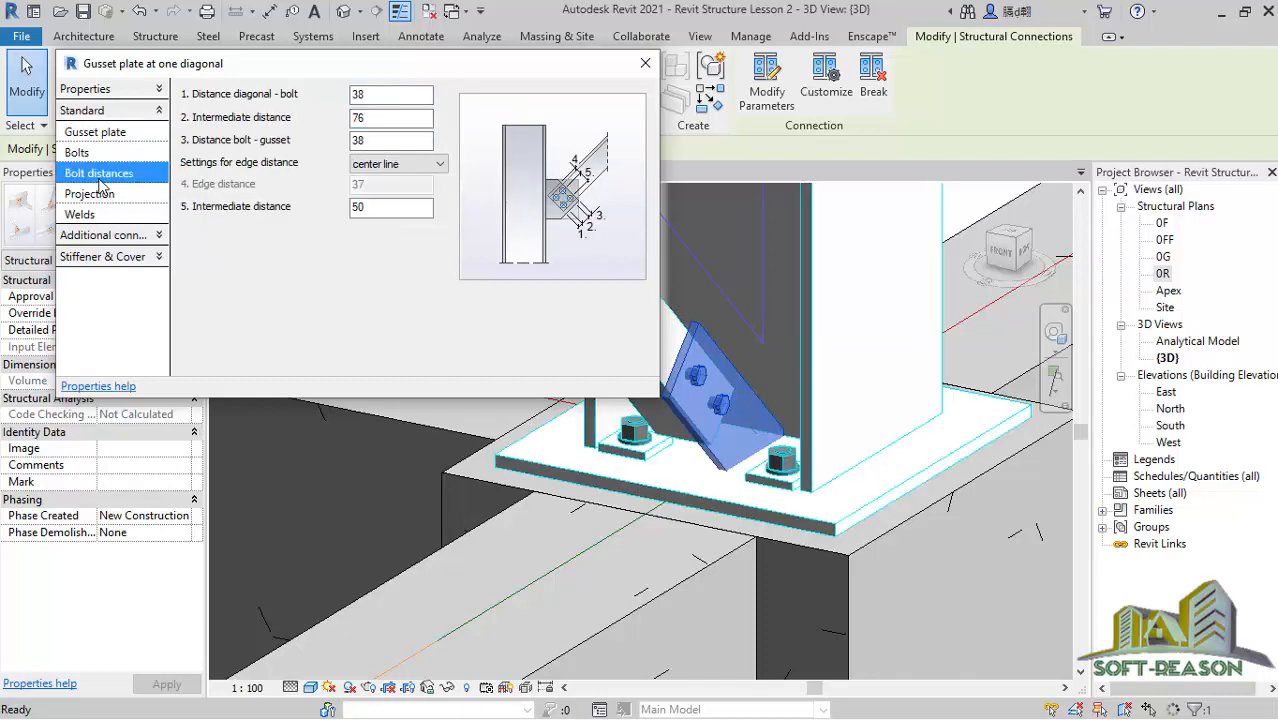
{"action": "left_click", "coordinate": [380, 120]}
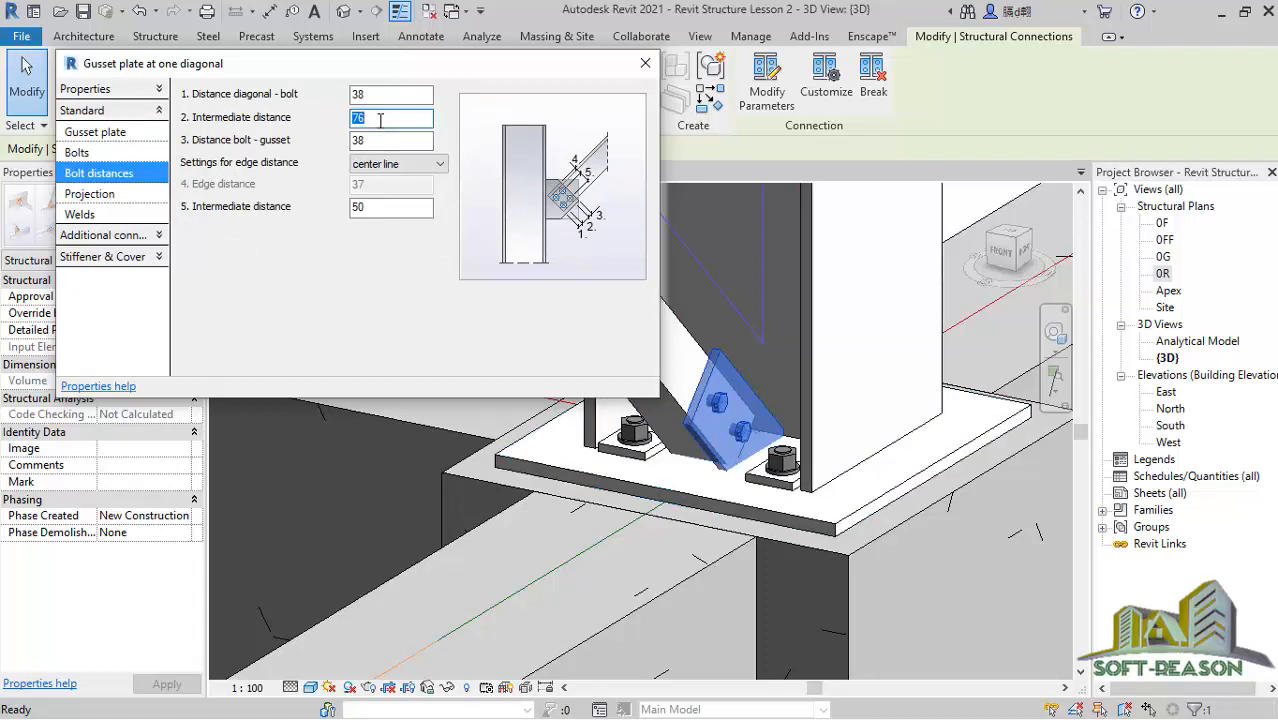
{"action": "type", "text": "100"}
{"action": "left_click", "coordinate": [378, 94]}
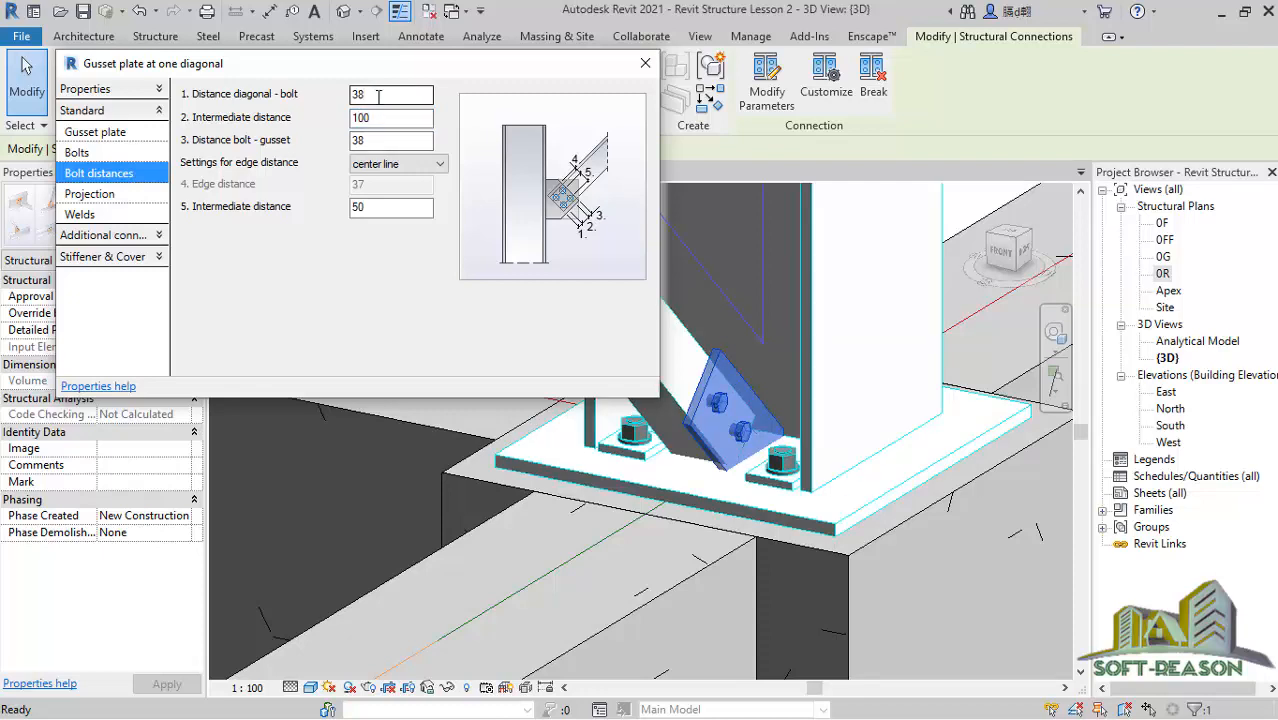
{"action": "left_click", "coordinate": [376, 119]}
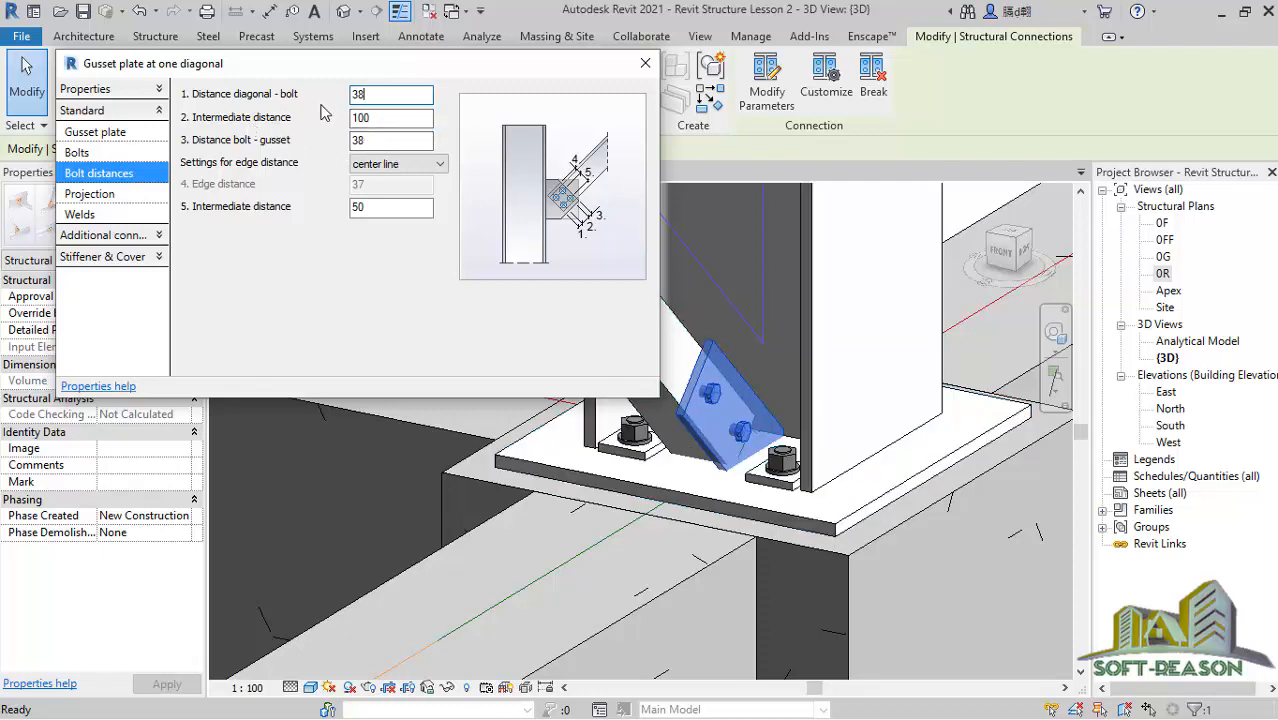
{"action": "type", "text": "50"}
{"action": "left_click", "coordinate": [380, 122]}
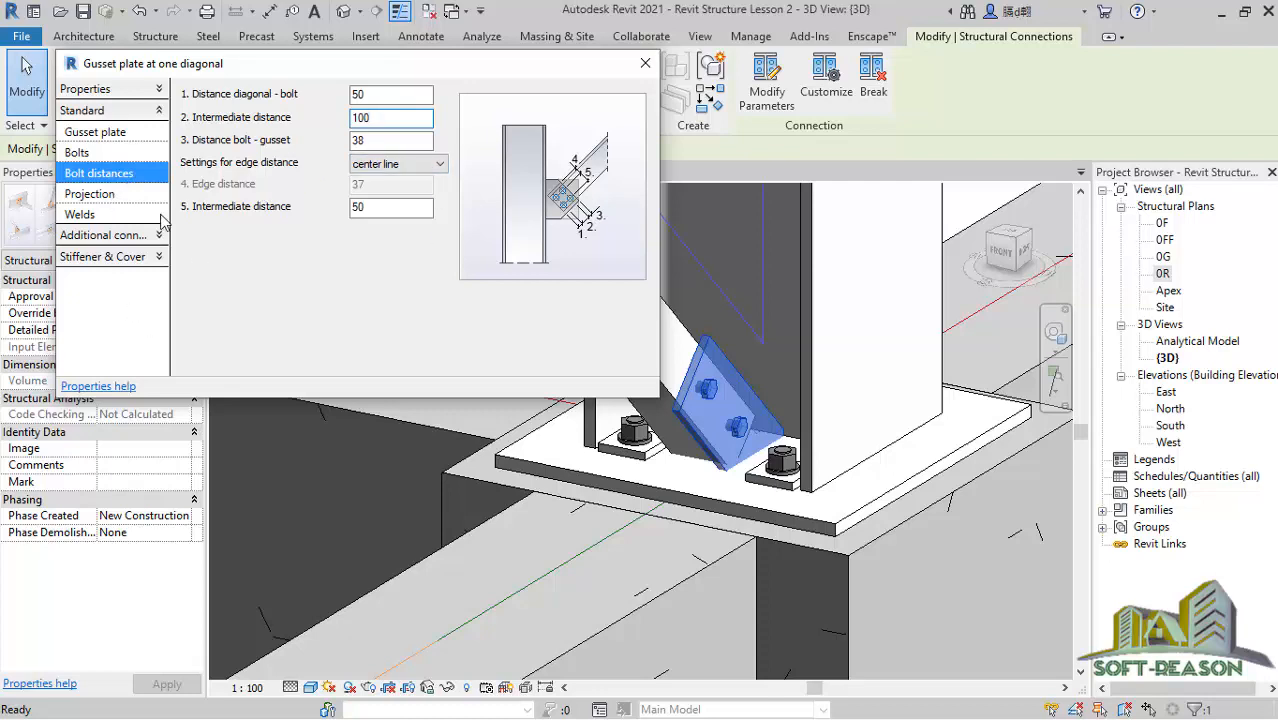
Check the Stiffener settings of the gusset plate and close the connection parameters.
{"action": "left_click", "coordinate": [122, 261]}
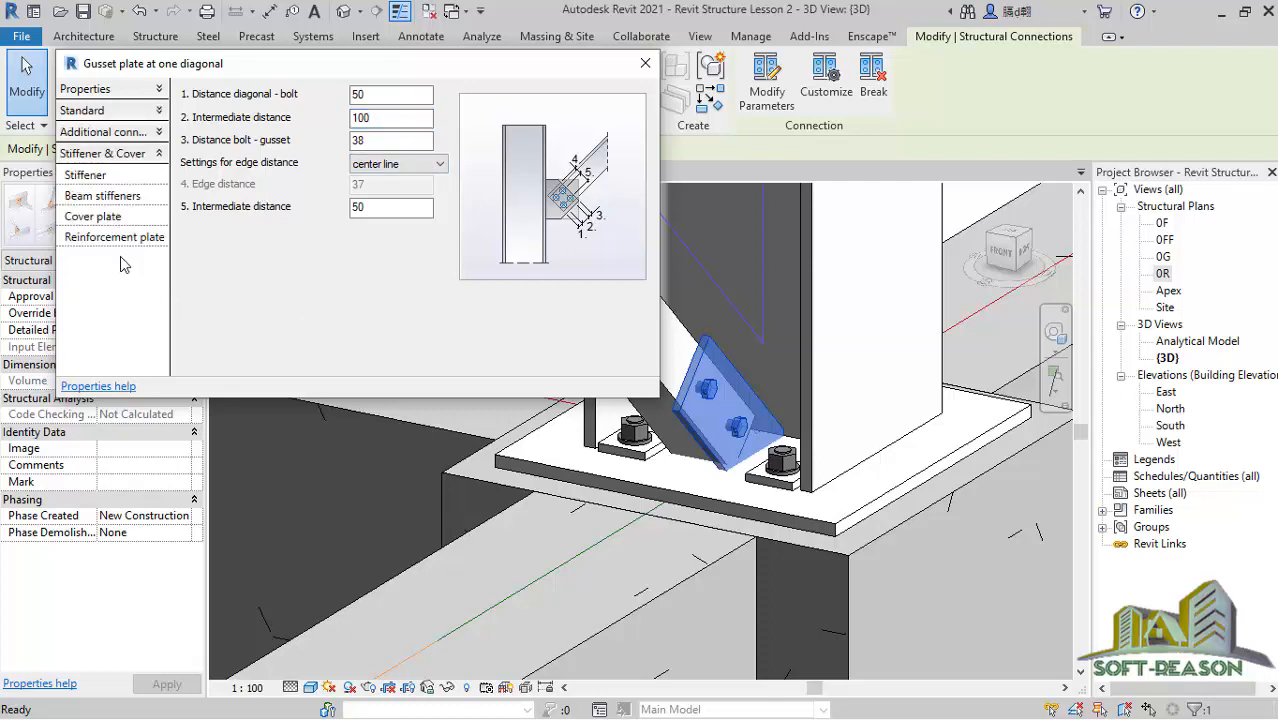
{"action": "left_click", "coordinate": [98, 182]}
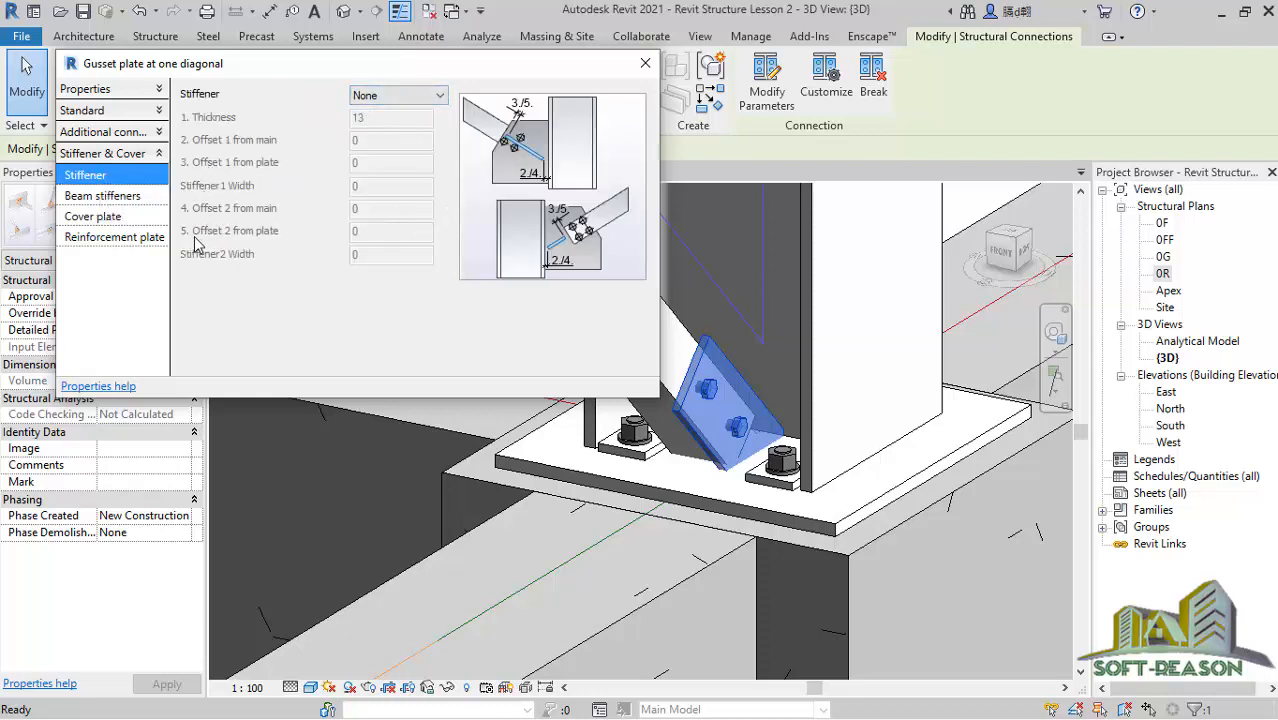
{"action": "left_click", "coordinate": [645, 63]}
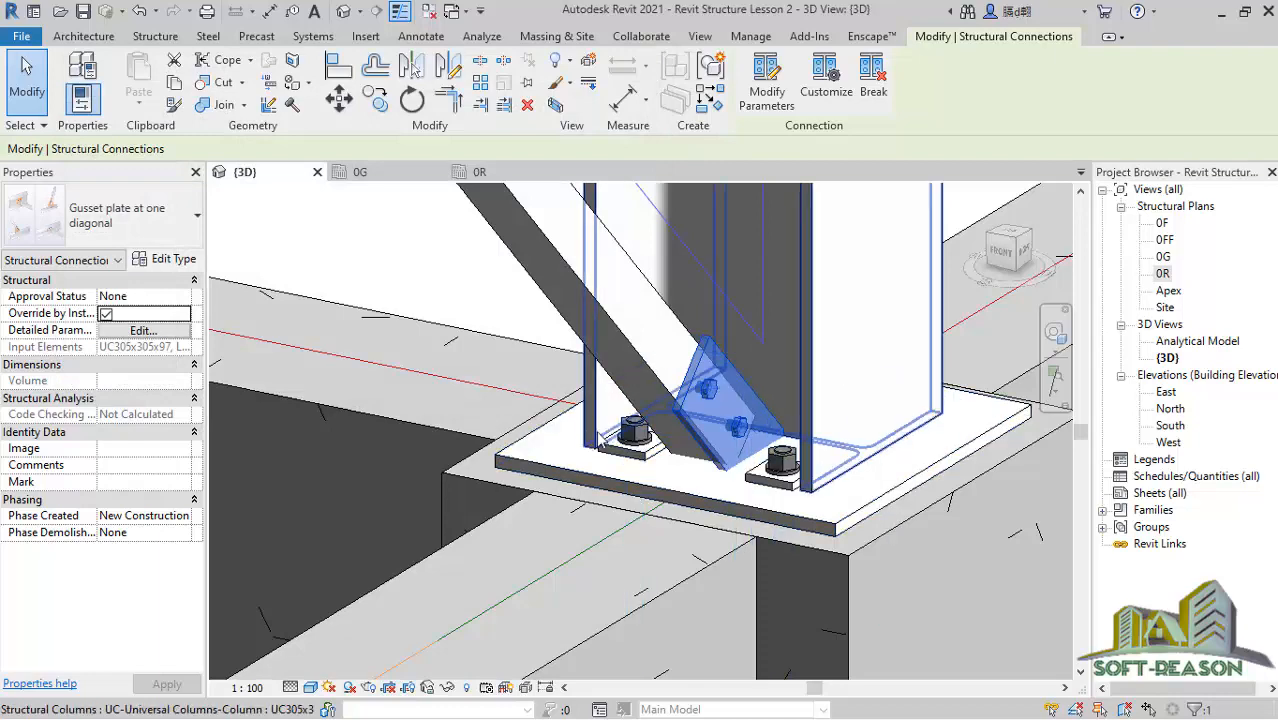
Propagate the configured gusset plate connection to the matching brace and column joints.
{"action": "right_click", "coordinate": [690, 423]}
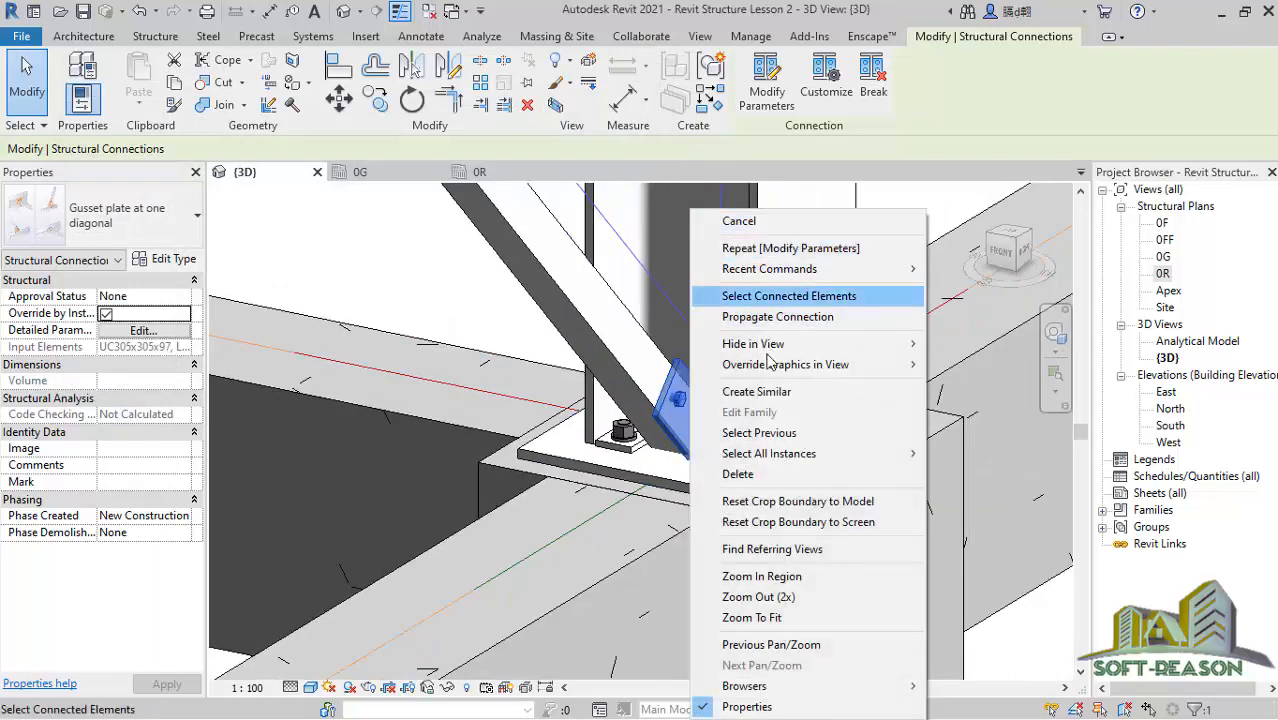
{"action": "left_click", "coordinate": [760, 317]}
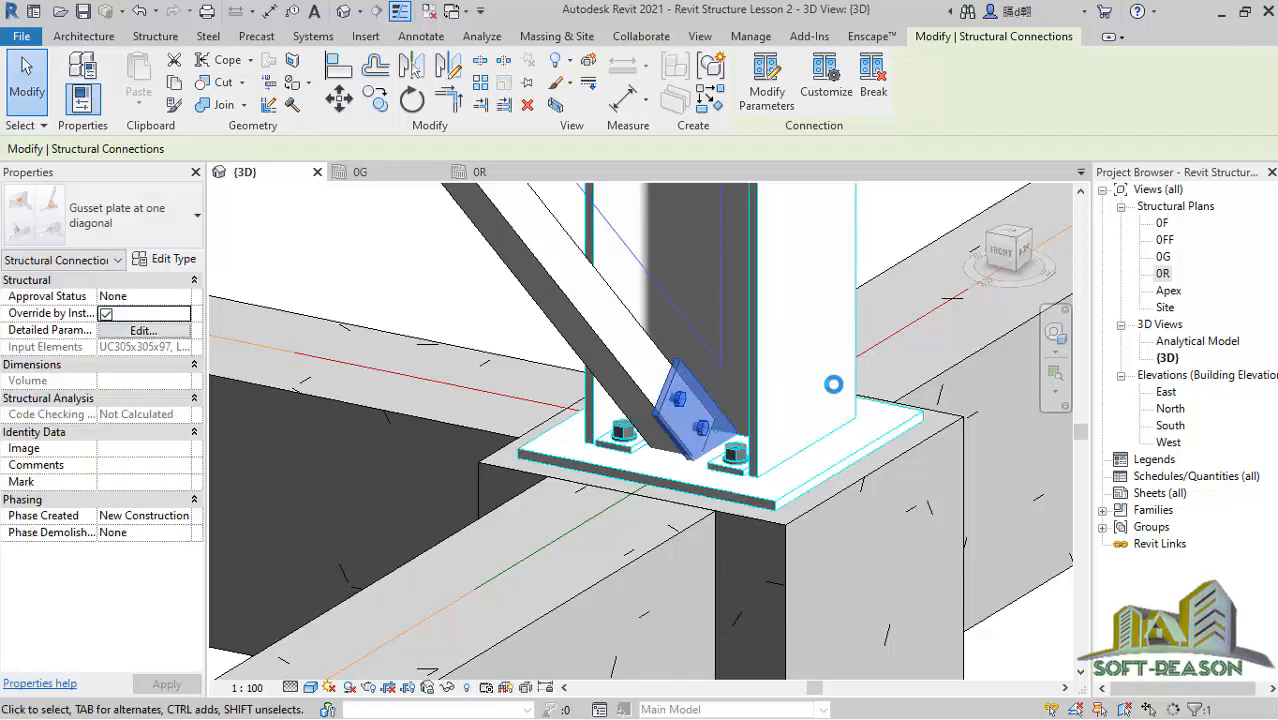
{"action": "scroll", "coordinate": [926, 366], "scroll_direction": "down", "scroll_amount": 3}
{"action": "scroll", "coordinate": [930, 378], "scroll_direction": "down", "scroll_amount": 4}
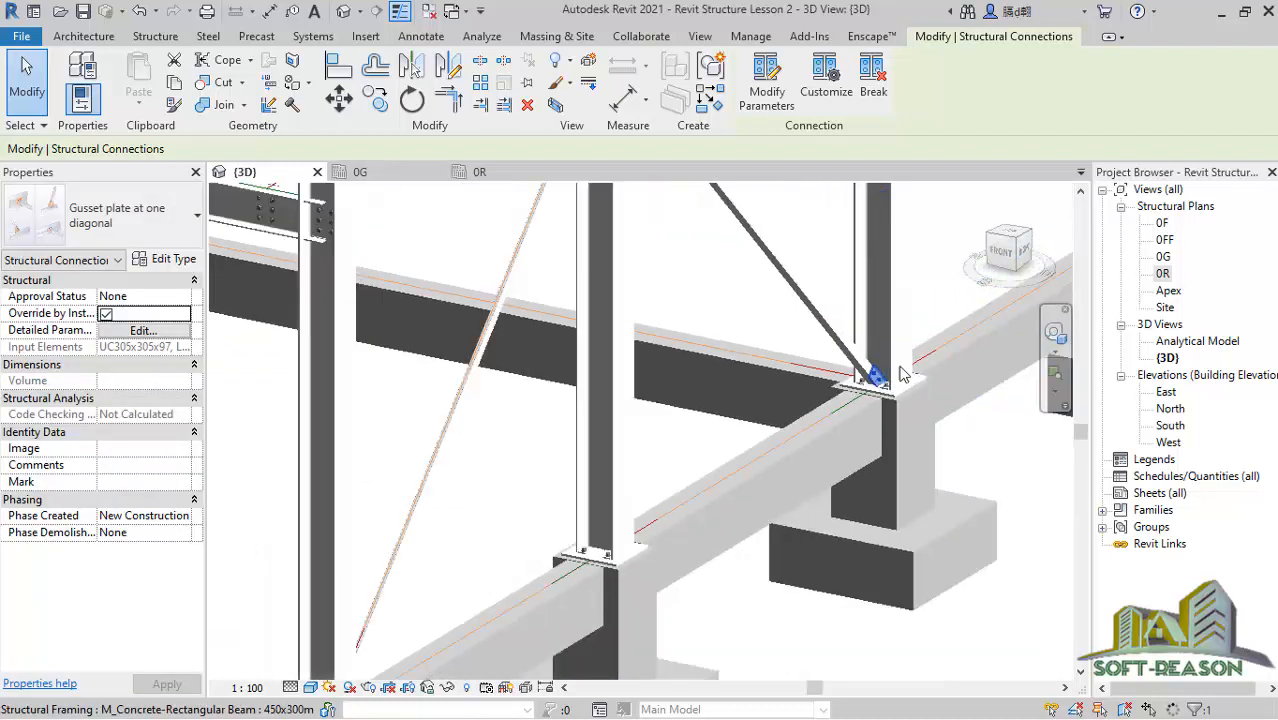
Examine the brace ends at the other column bases for propagated gusset plates.
{"action": "scroll", "coordinate": [663, 541], "scroll_direction": "up", "scroll_amount": 4}
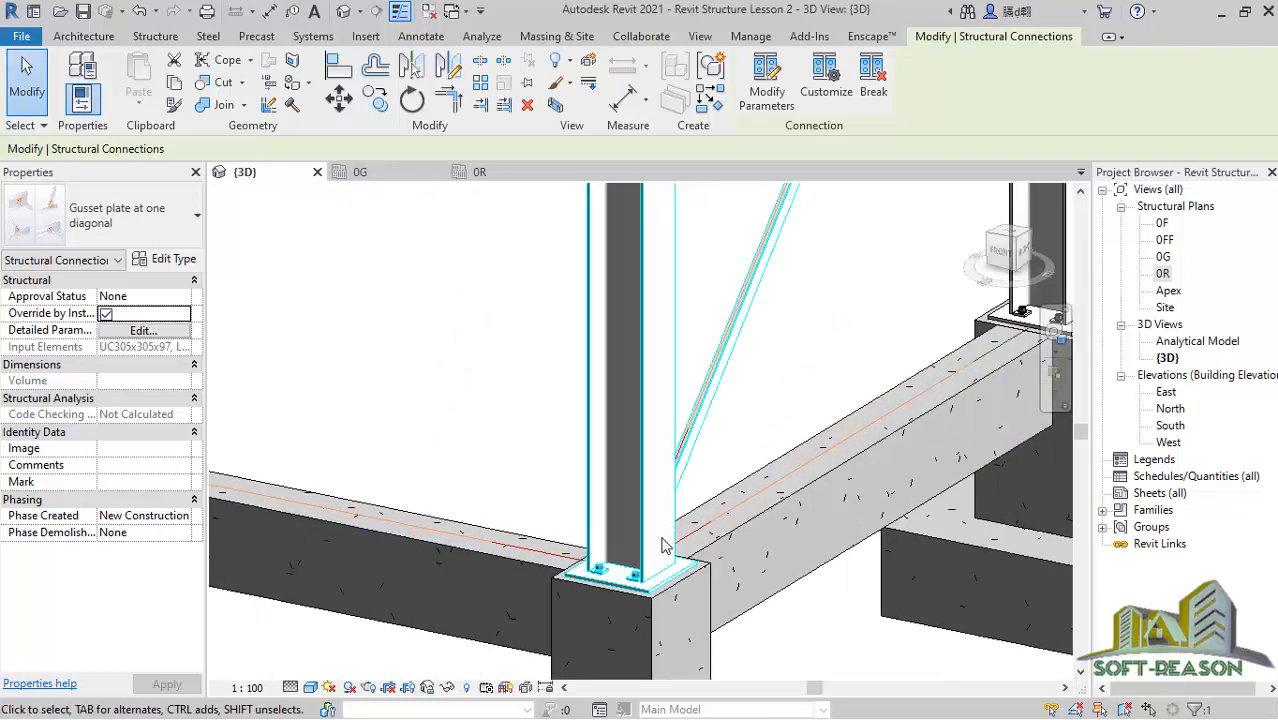
{"action": "middle_click_drag", "start_coordinate": [660, 541], "coordinate": [884, 596], "text": "shift"}
{"action": "scroll", "coordinate": [885, 595], "scroll_direction": "down", "scroll_amount": 4}
{"action": "scroll", "coordinate": [565, 505], "scroll_direction": "up", "scroll_amount": 3}
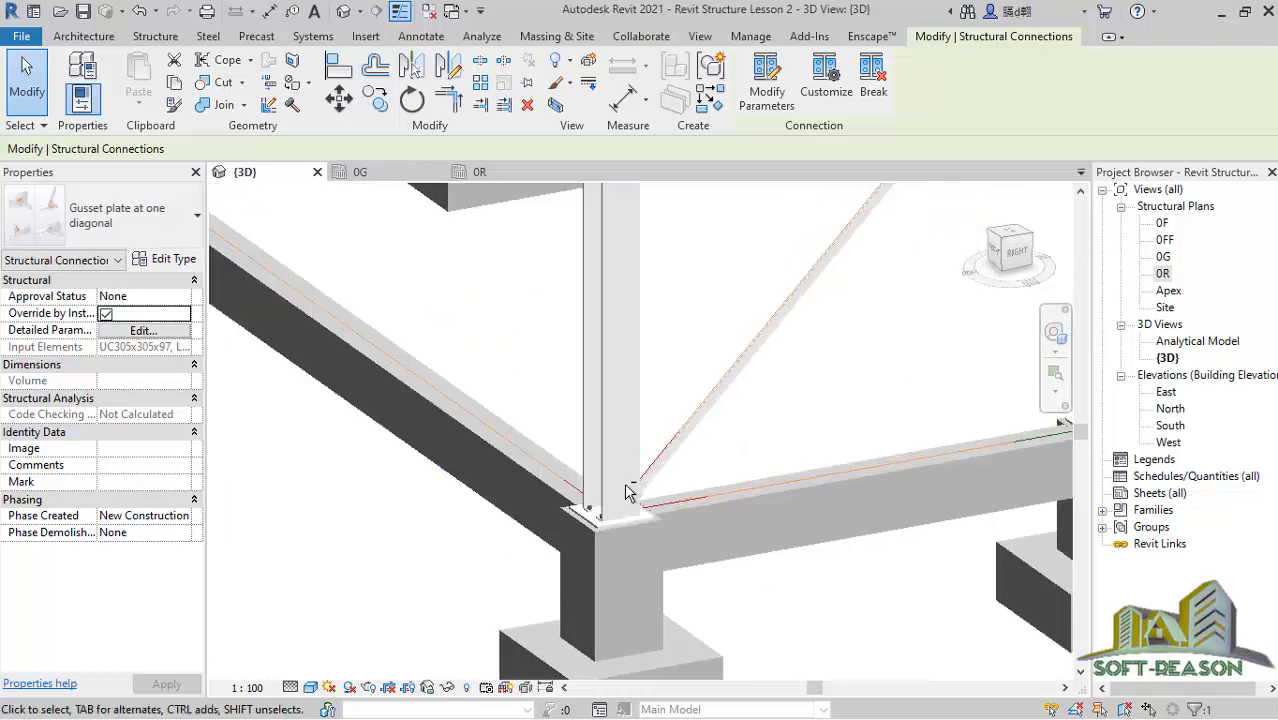
{"action": "middle_click_drag", "start_coordinate": [627, 488], "coordinate": [522, 540], "text": "shift"}
{"action": "scroll", "coordinate": [556, 280], "scroll_direction": "up", "scroll_amount": 4}
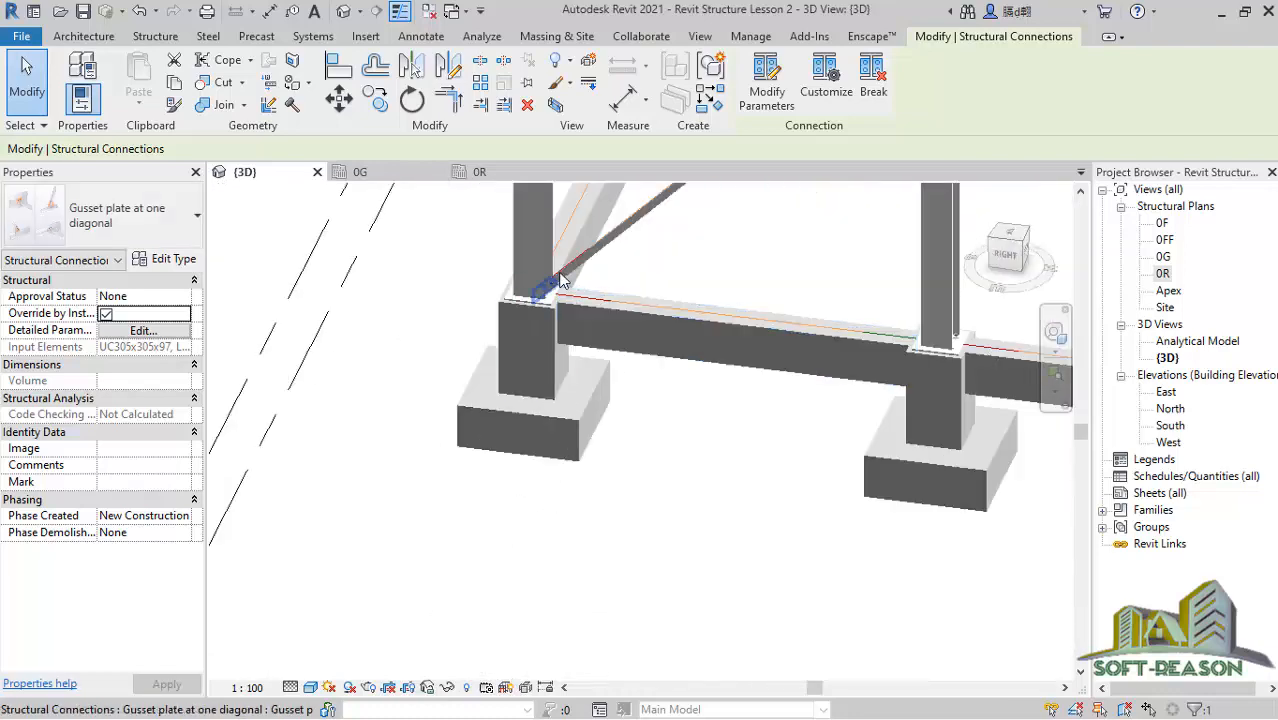
{"action": "scroll", "coordinate": [607, 384], "scroll_direction": "down", "scroll_amount": 5}
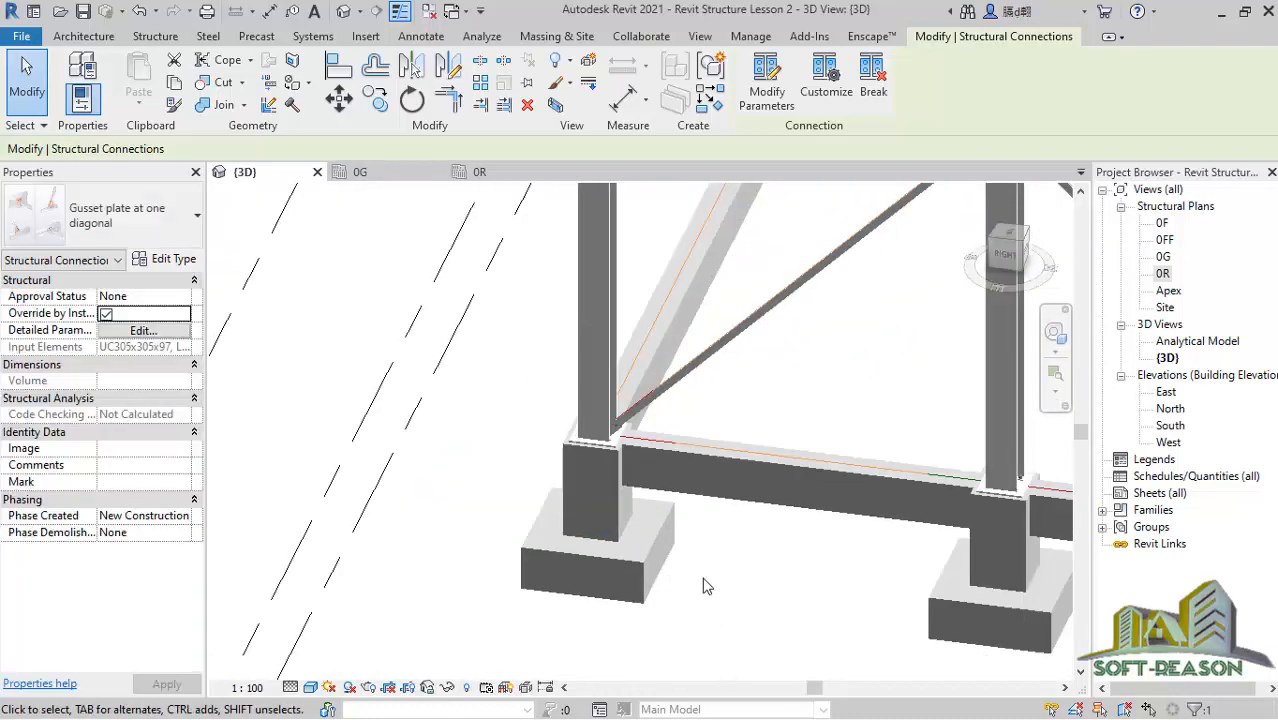
Examine where the diagonal braces meet the middle column and the floor beams at mid-height.
{"action": "middle_click_drag", "start_coordinate": [605, 384], "coordinate": [676, 434], "text": "shift"}
{"action": "scroll", "coordinate": [950, 430], "scroll_direction": "up", "scroll_amount": 5}
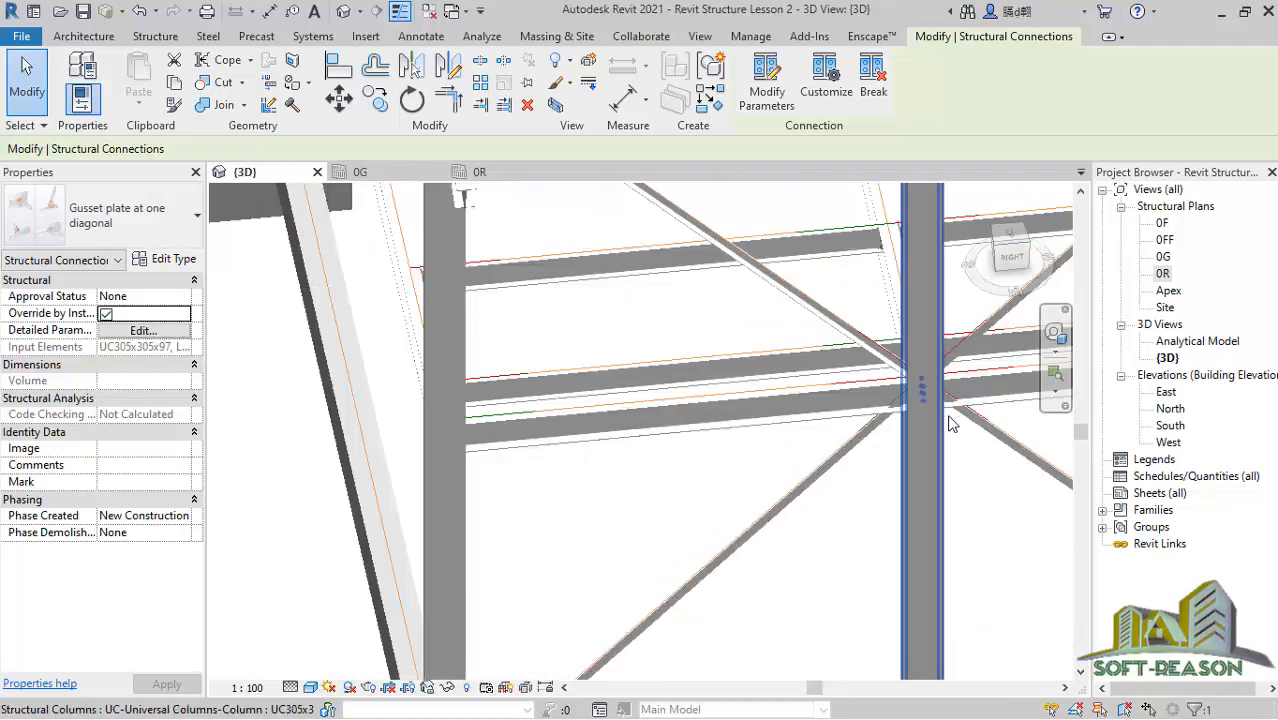
{"action": "scroll", "coordinate": [948, 472], "scroll_direction": "up", "scroll_amount": 2}
{"action": "scroll", "coordinate": [652, 243], "scroll_direction": "down", "scroll_amount": 3}
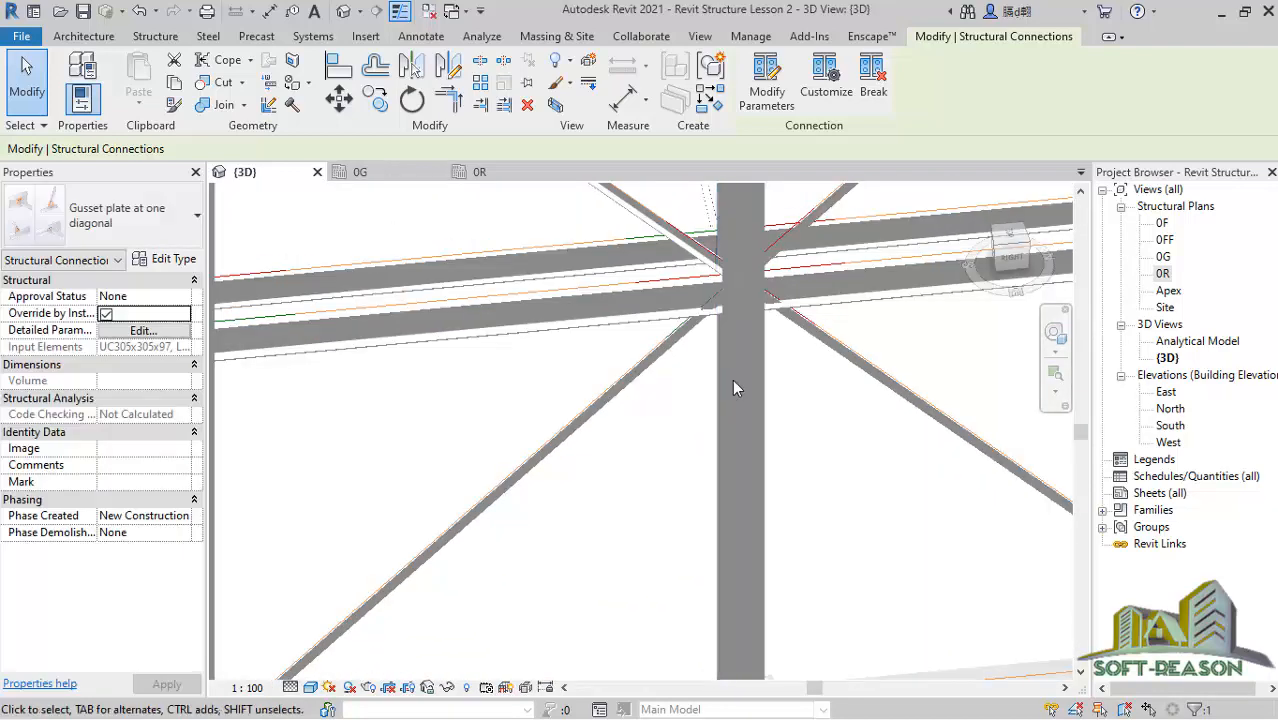
{"action": "middle_click_drag", "start_coordinate": [731, 386], "coordinate": [617, 577], "text": "shift"}
{"action": "scroll", "coordinate": [617, 577], "scroll_direction": "down", "scroll_amount": 3}
{"action": "scroll", "coordinate": [682, 320], "scroll_direction": "up", "scroll_amount": 4}
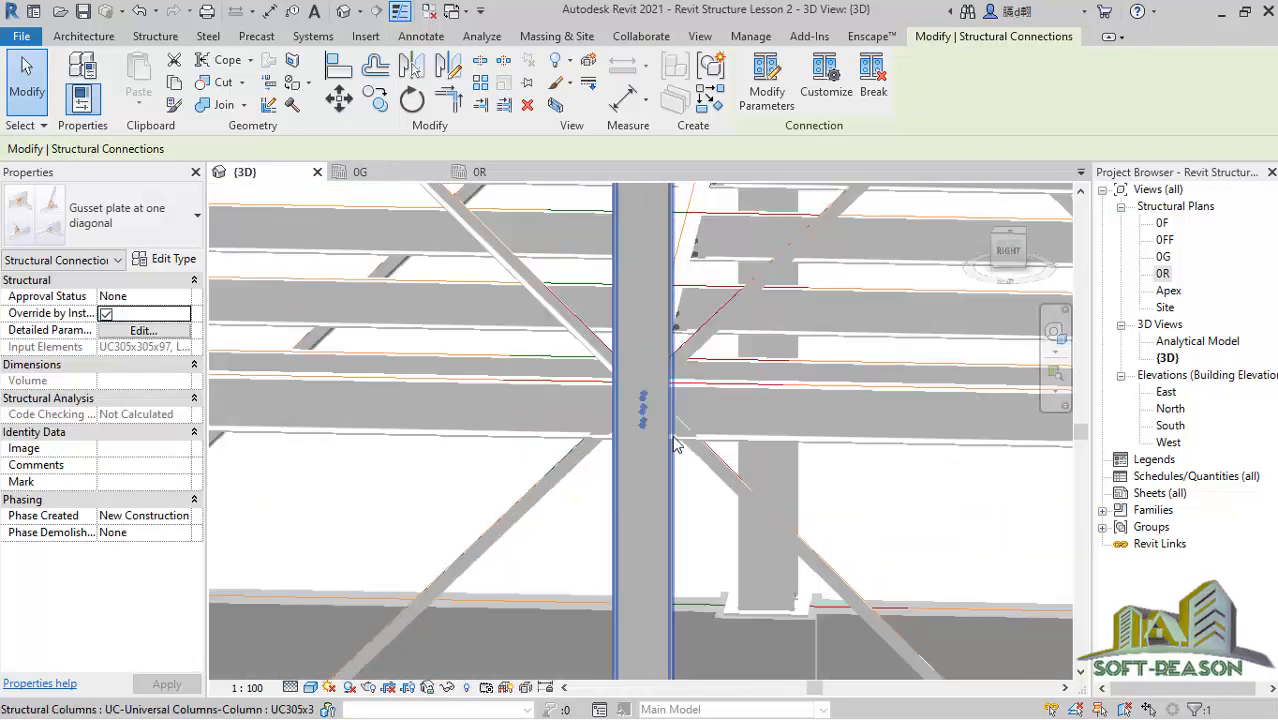
{"action": "middle_click_drag", "start_coordinate": [673, 434], "coordinate": [640, 385], "text": "shift"}
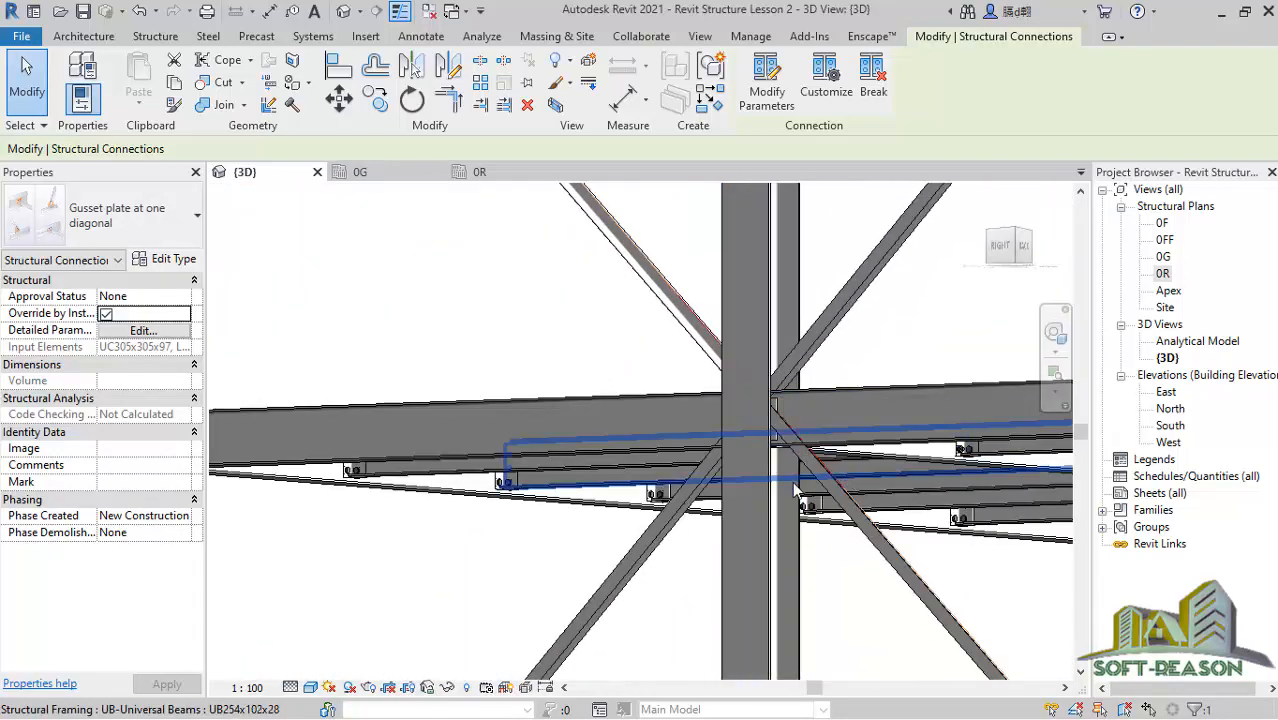
{"action": "middle_click_drag", "start_coordinate": [750, 410], "coordinate": [699, 362], "text": "shift"}
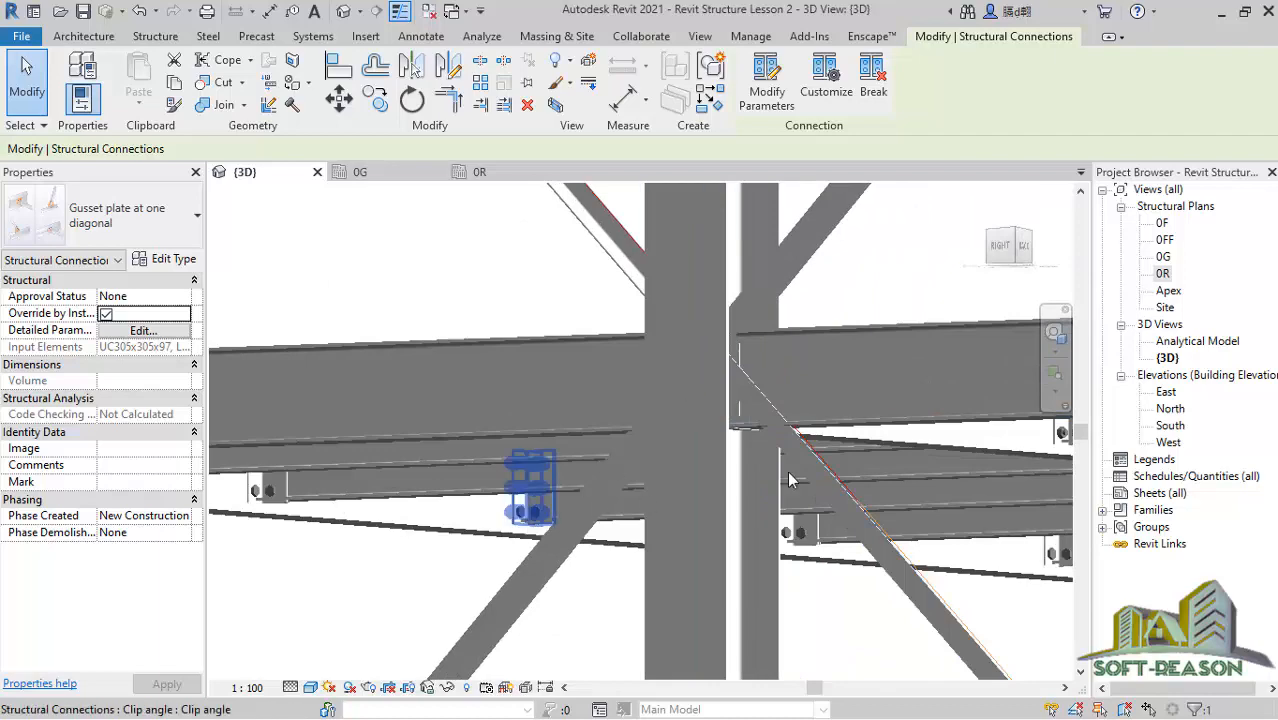
{"action": "scroll", "coordinate": [674, 366], "scroll_direction": "down", "scroll_amount": 5}
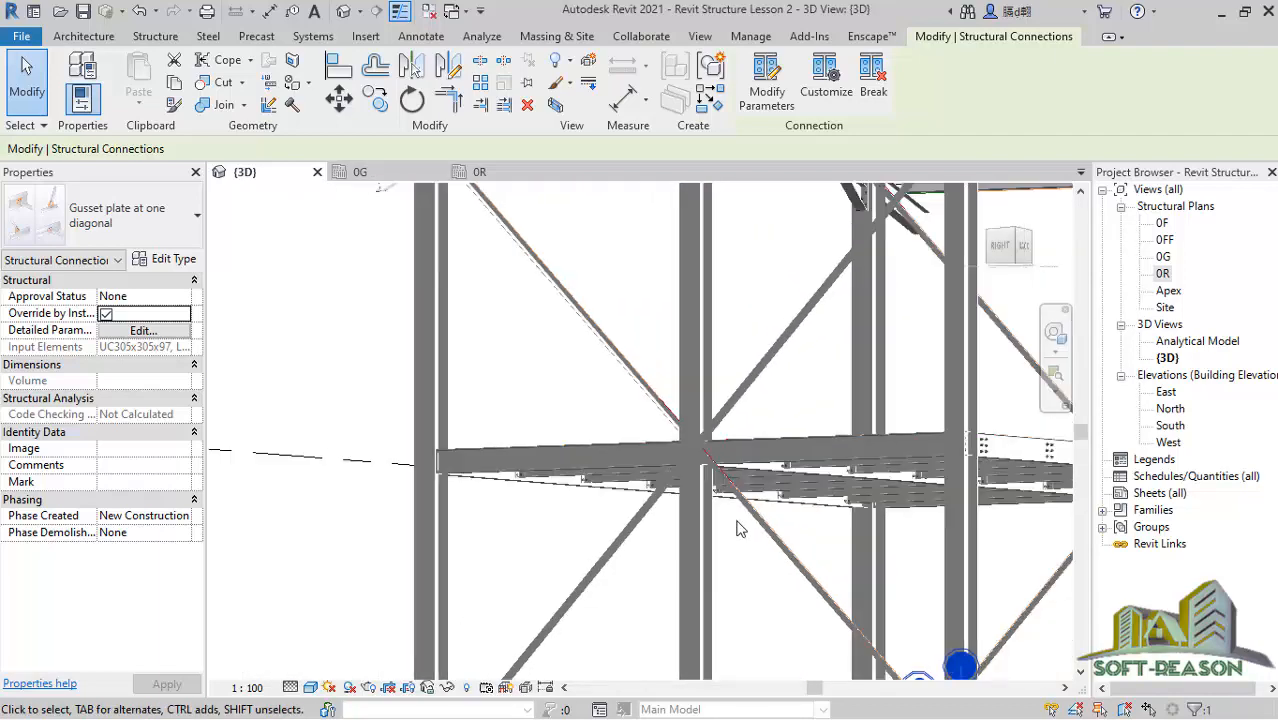
{"action": "middle_click_drag", "start_coordinate": [668, 488], "coordinate": [698, 498], "text": "shift"}
{"action": "scroll", "coordinate": [680, 498], "scroll_direction": "up", "scroll_amount": 3}
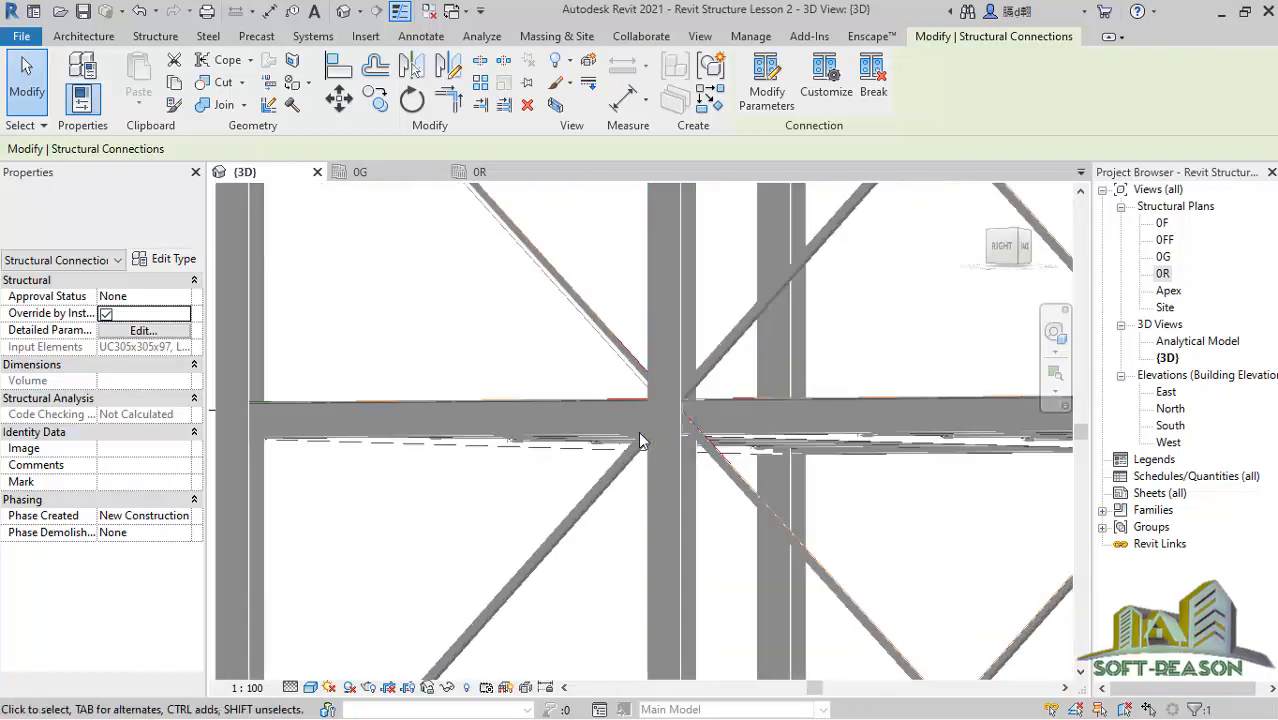
{"action": "scroll", "coordinate": [632, 426], "scroll_direction": "down", "scroll_amount": 4}
{"action": "scroll", "coordinate": [665, 440], "scroll_direction": "up", "scroll_amount": 3}
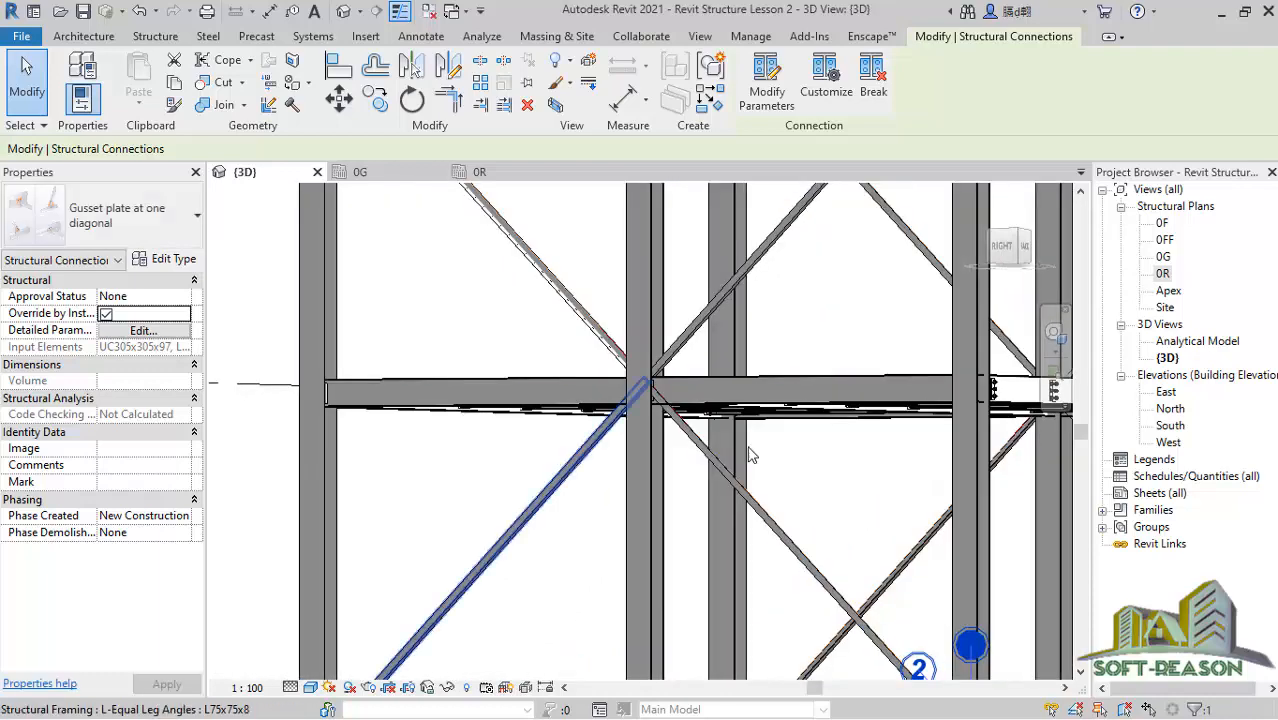
{"action": "scroll", "coordinate": [535, 370], "scroll_direction": "down", "scroll_amount": 4}
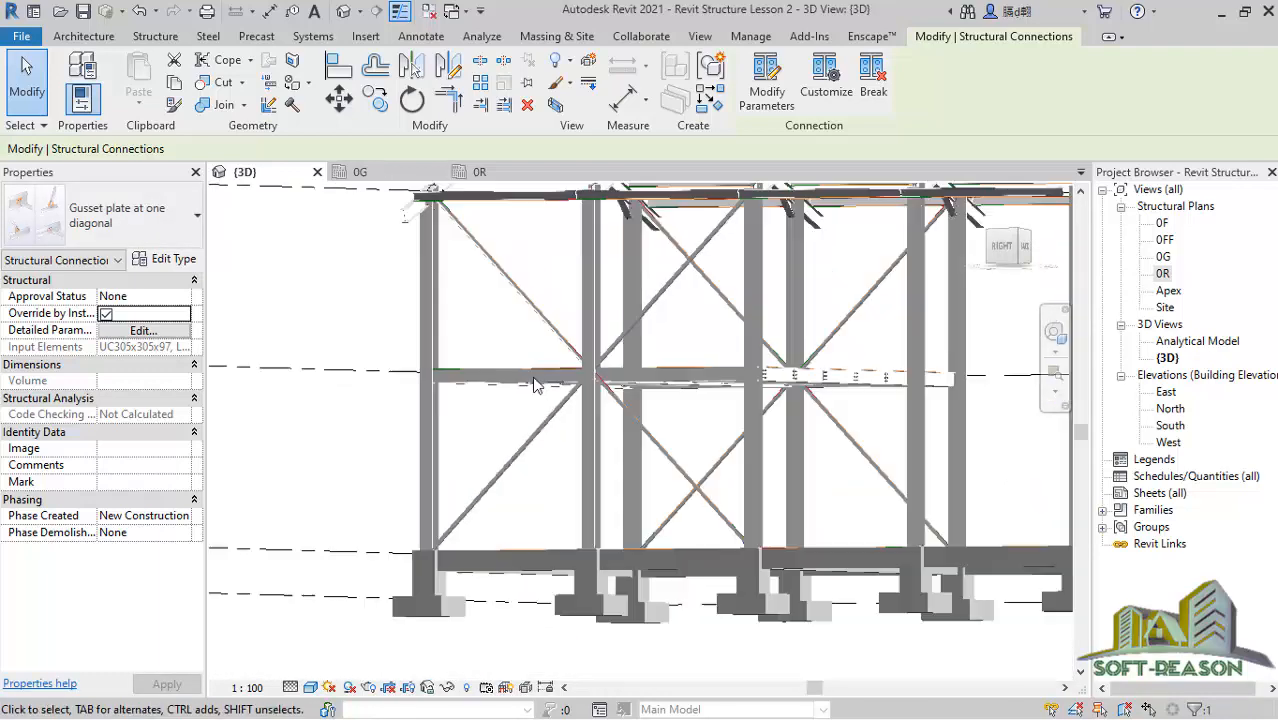
In the East elevation, lower the upper end of the lower brace between grids E and D to the beam's underside, at a start level offset of about 3696.
{"action": "double_click", "coordinate": [1166, 392]}
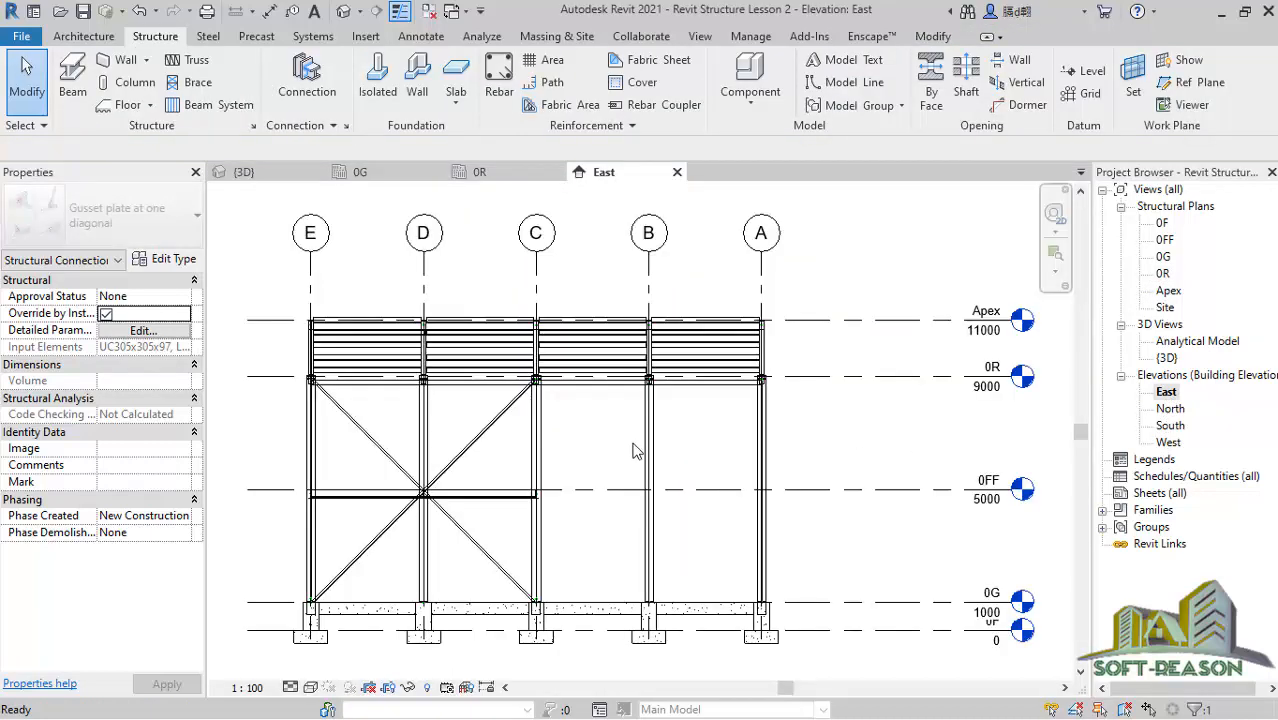
{"action": "scroll", "coordinate": [371, 542], "scroll_direction": "up", "scroll_amount": 4}
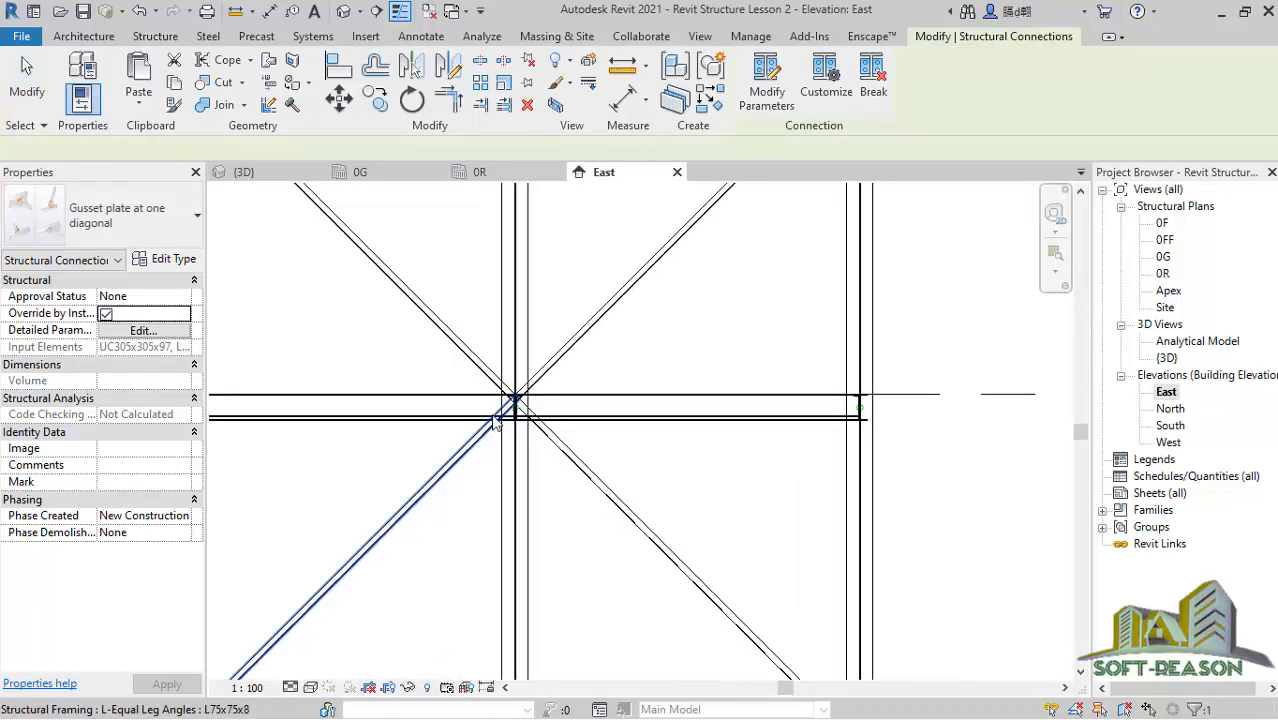
{"action": "left_click", "coordinate": [495, 422]}
{"action": "scroll", "coordinate": [485, 422], "scroll_direction": "up", "scroll_amount": 4}
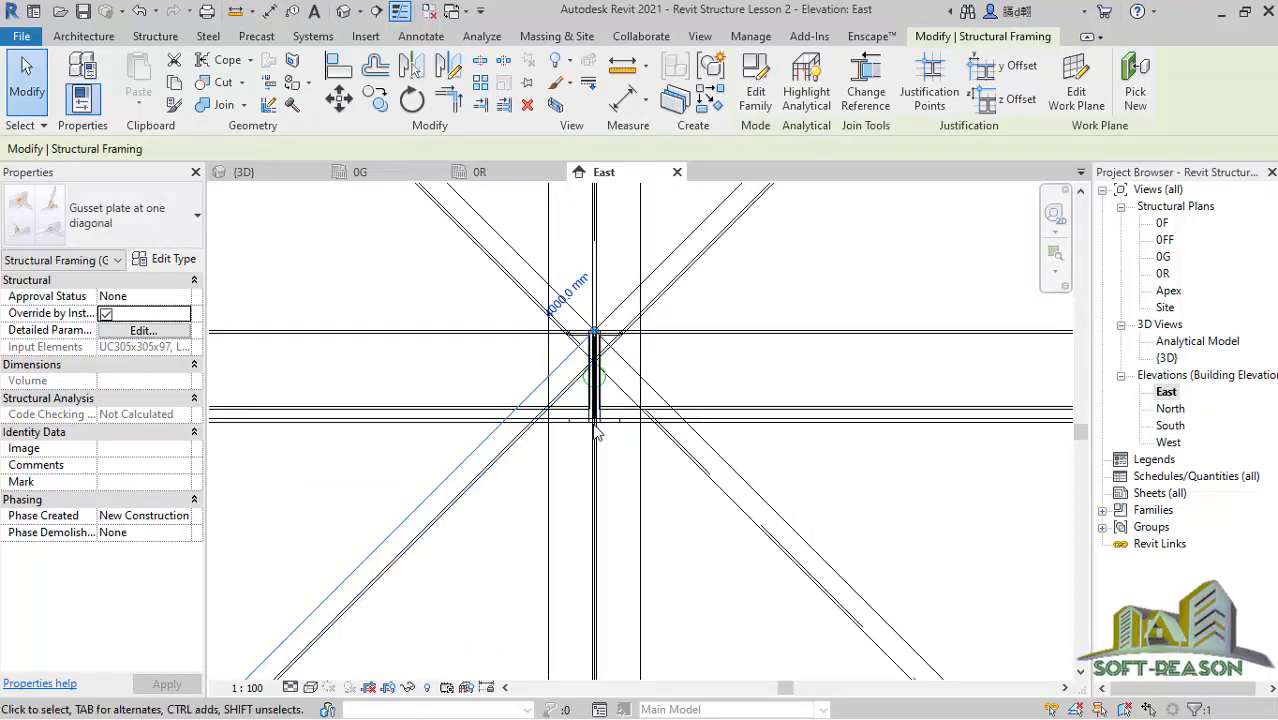
{"action": "scroll", "coordinate": [596, 430], "scroll_direction": "up", "scroll_amount": 1}
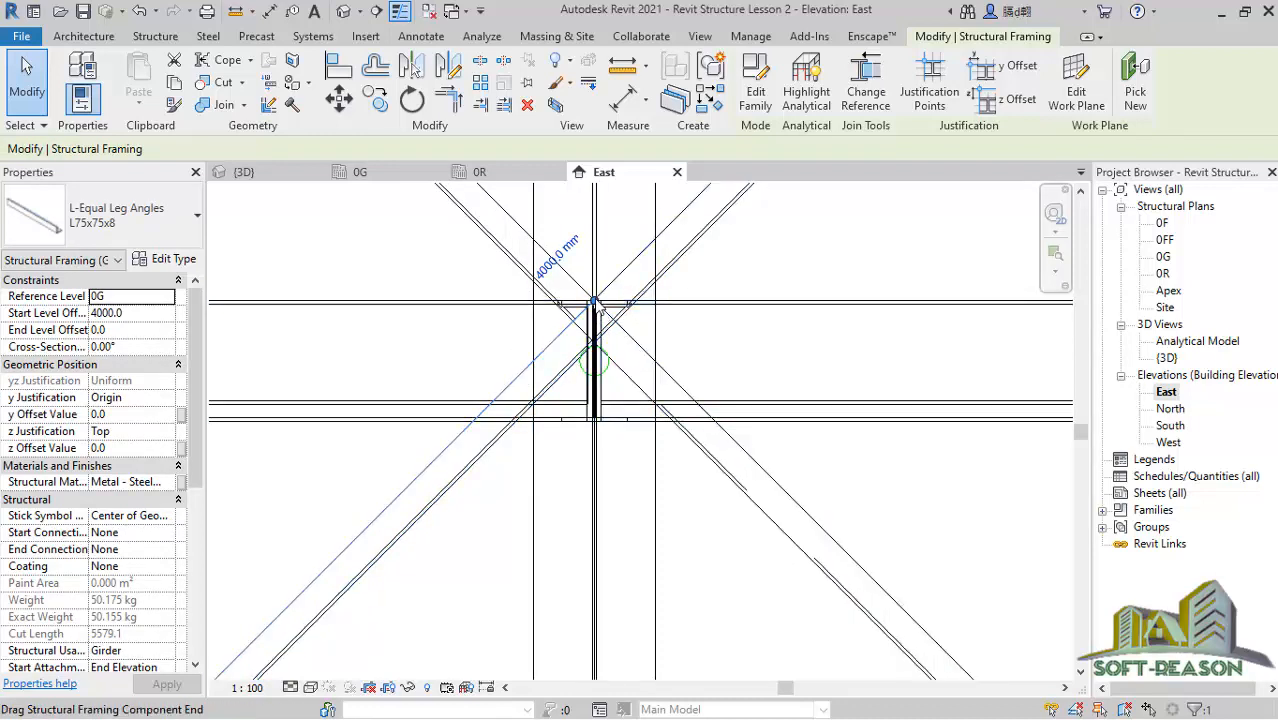
{"action": "left_click_drag", "start_coordinate": [598, 383], "coordinate": [612, 452]}
{"action": "scroll", "coordinate": [612, 452], "scroll_direction": "up", "scroll_amount": 3}
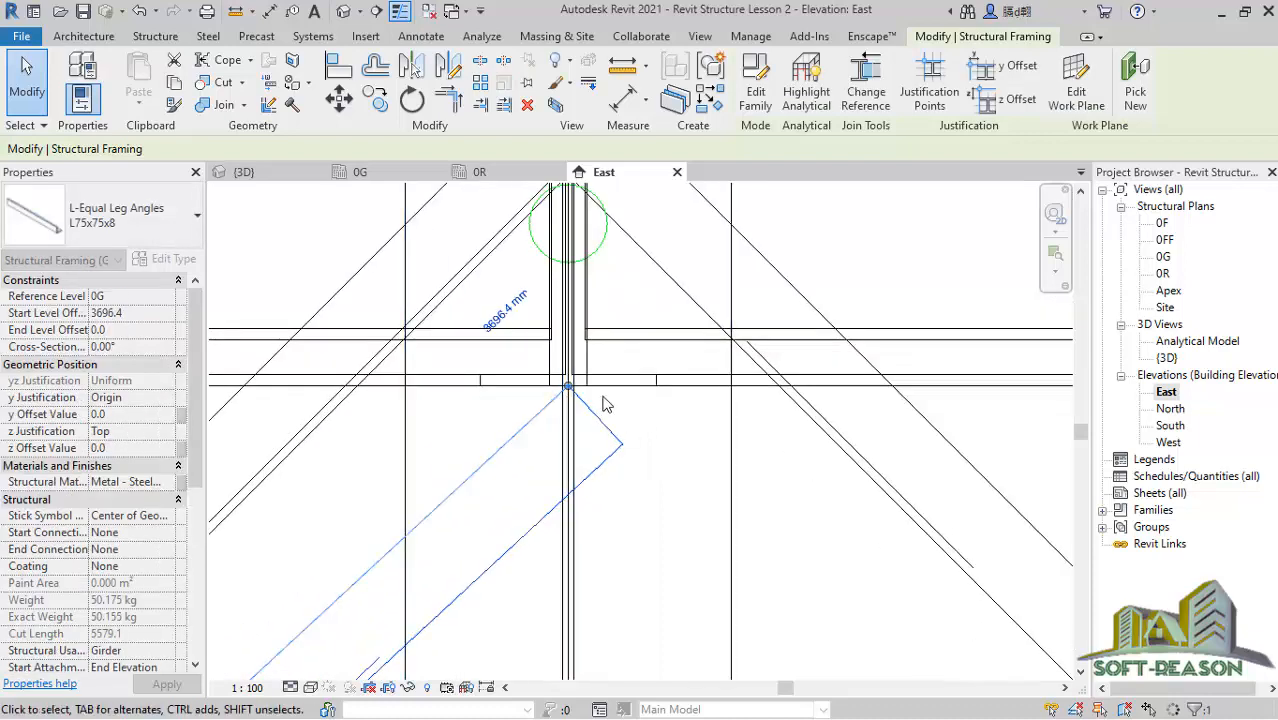
{"action": "scroll", "coordinate": [604, 403], "scroll_direction": "up", "scroll_amount": 3}
In the East elevation, lower the upper end of the lower brace between grids D and C to the beam's underside, at end level offset 3696.4.
{"action": "left_click", "coordinate": [898, 454]}
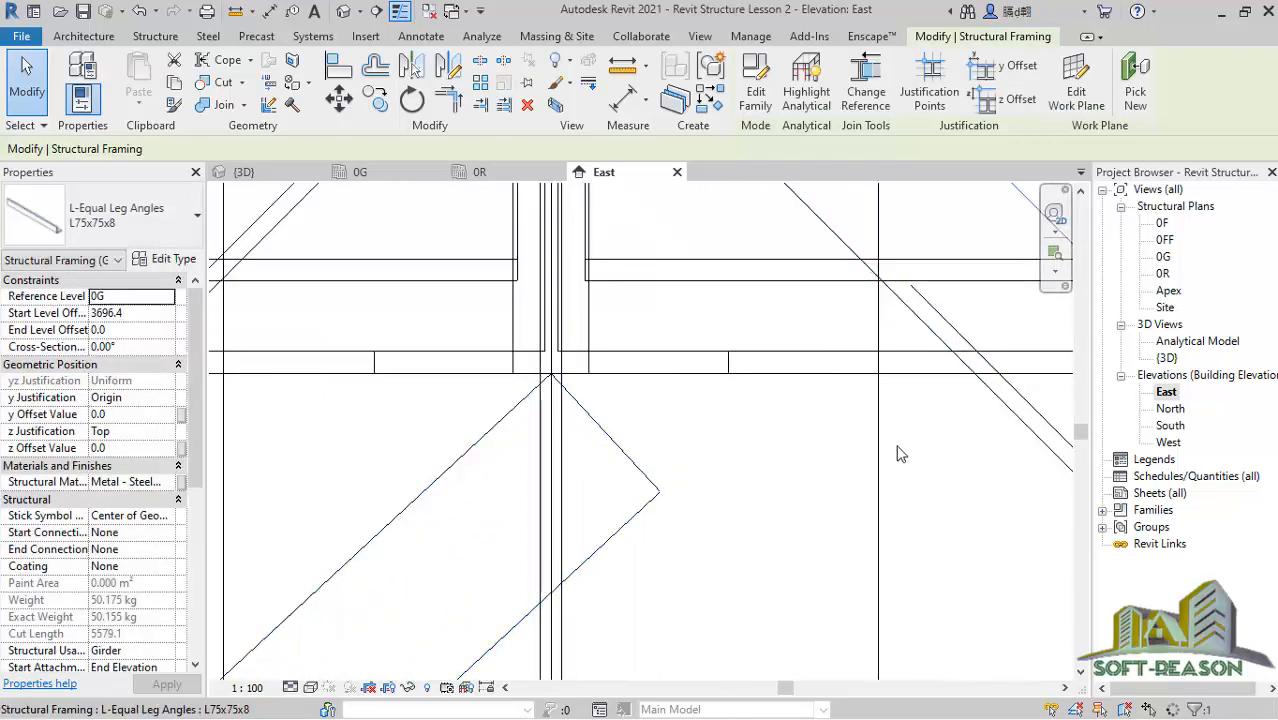
{"action": "scroll", "coordinate": [775, 485], "scroll_direction": "down", "scroll_amount": 2}
{"action": "scroll", "coordinate": [745, 462], "scroll_direction": "down", "scroll_amount": 2}
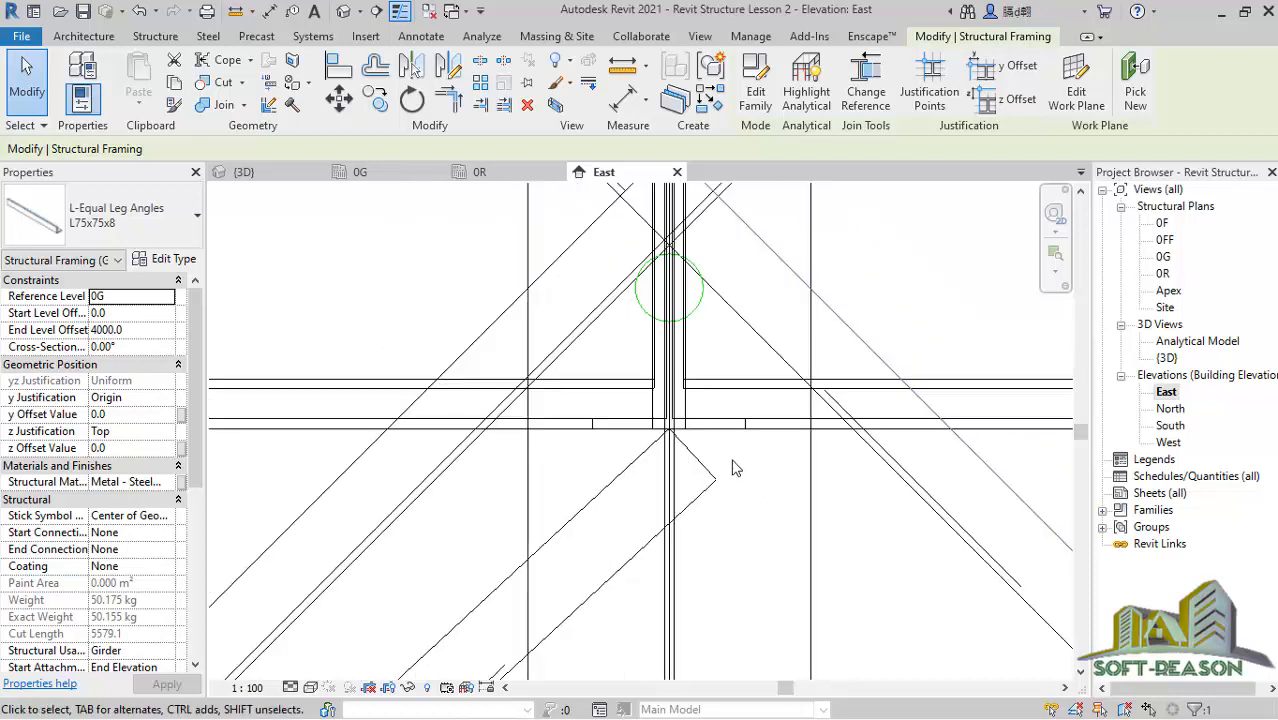
{"action": "scroll", "coordinate": [734, 461], "scroll_direction": "down", "scroll_amount": 2}
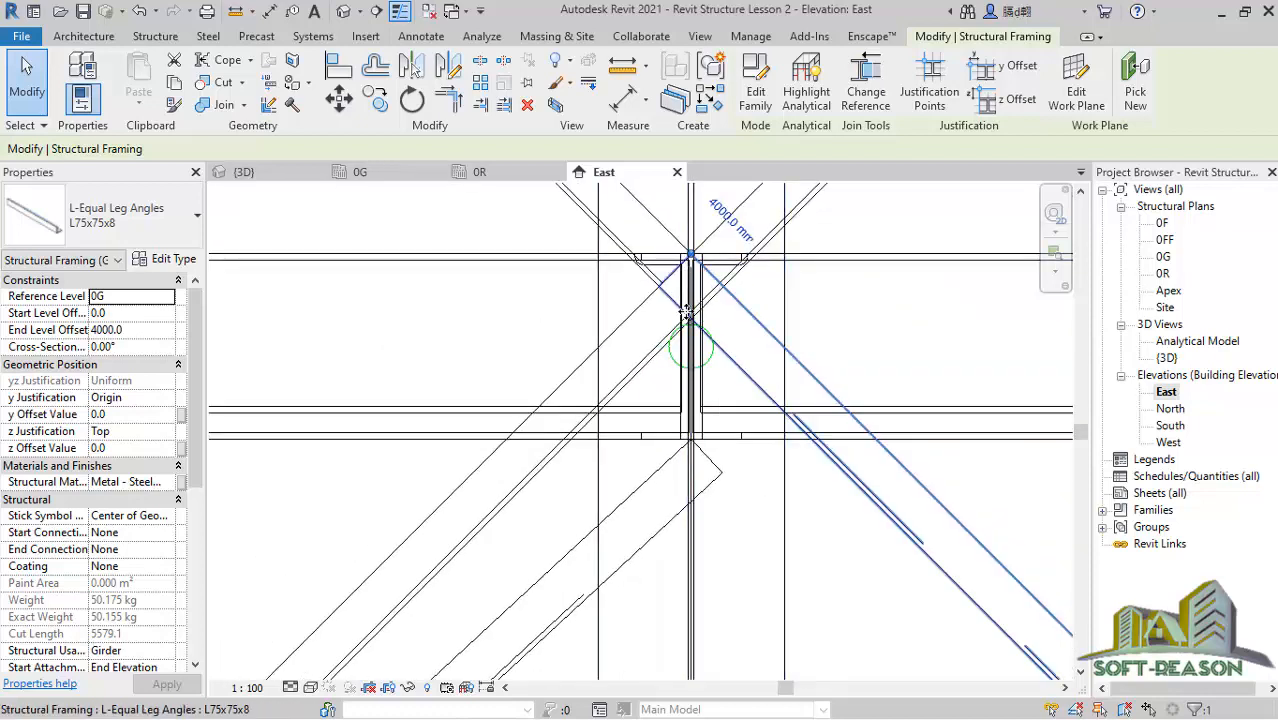
{"action": "scroll", "coordinate": [688, 313], "scroll_direction": "up", "scroll_amount": 2}
{"action": "left_click_drag", "start_coordinate": [691, 240], "coordinate": [692, 480]}
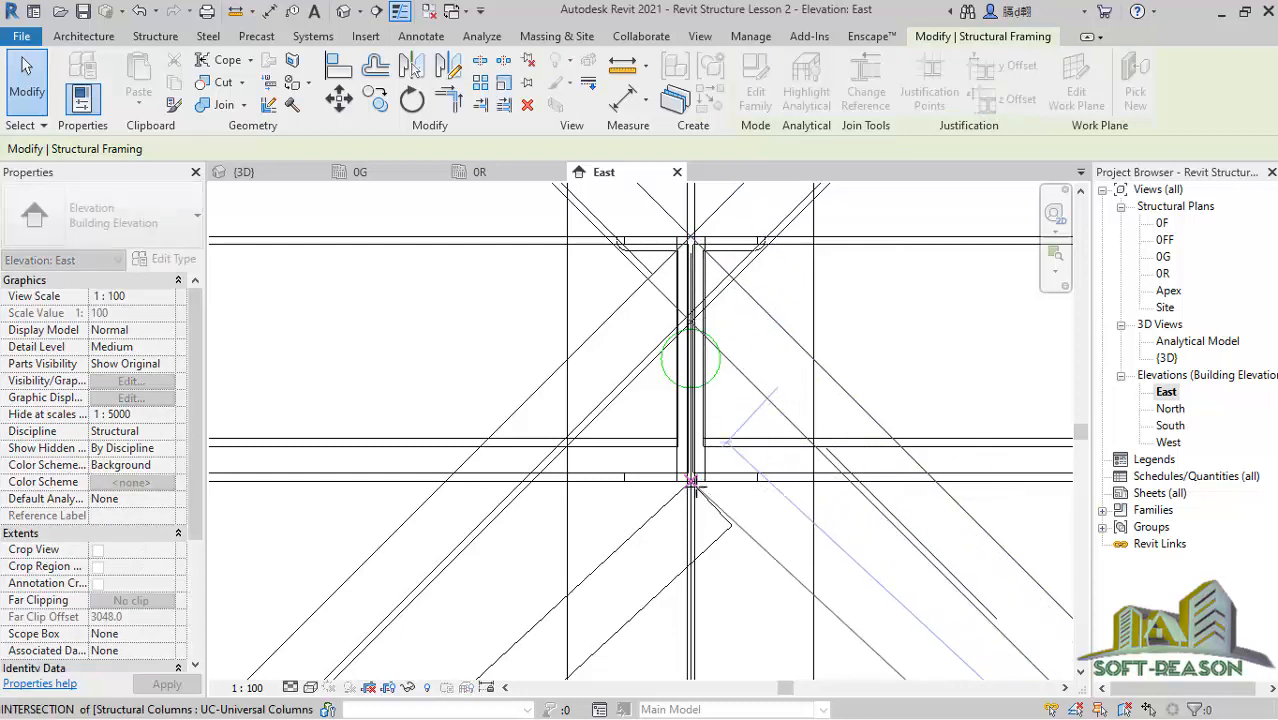
{"action": "left_click_drag", "start_coordinate": [720, 528], "coordinate": [720, 528]}
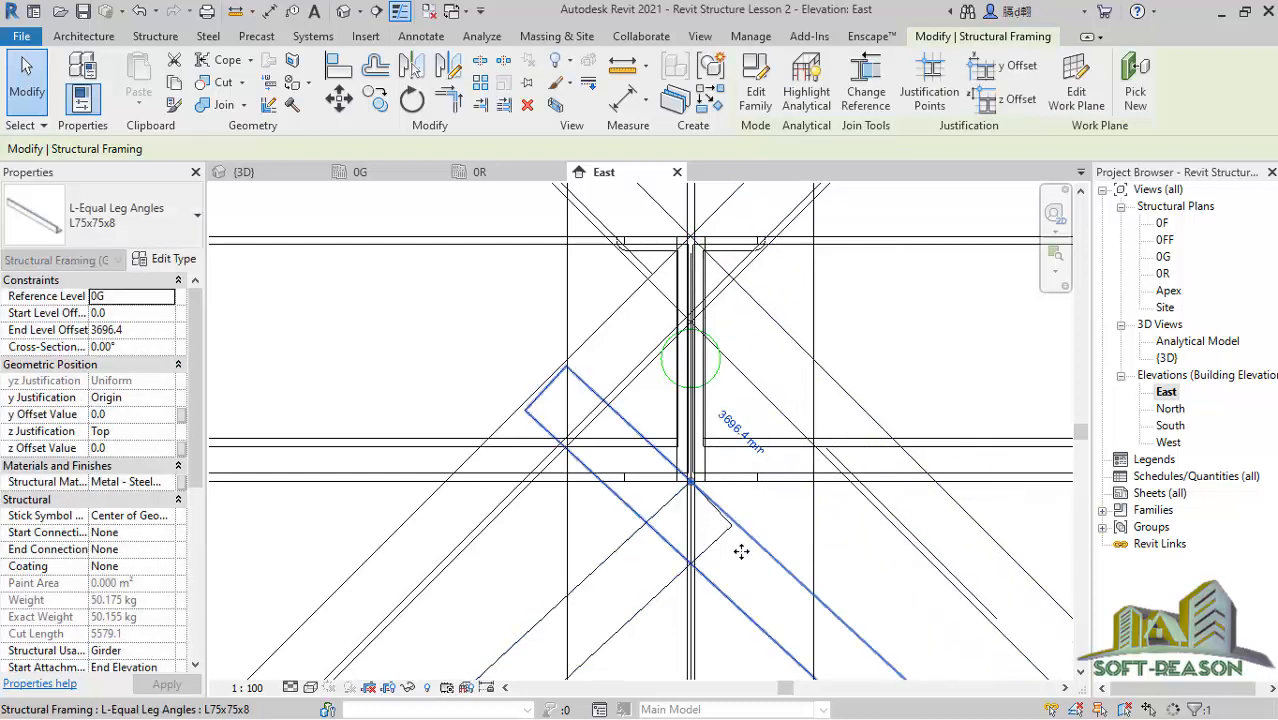
{"action": "left_click", "coordinate": [840, 546]}
{"action": "scroll", "coordinate": [790, 570], "scroll_direction": "down", "scroll_amount": 2}
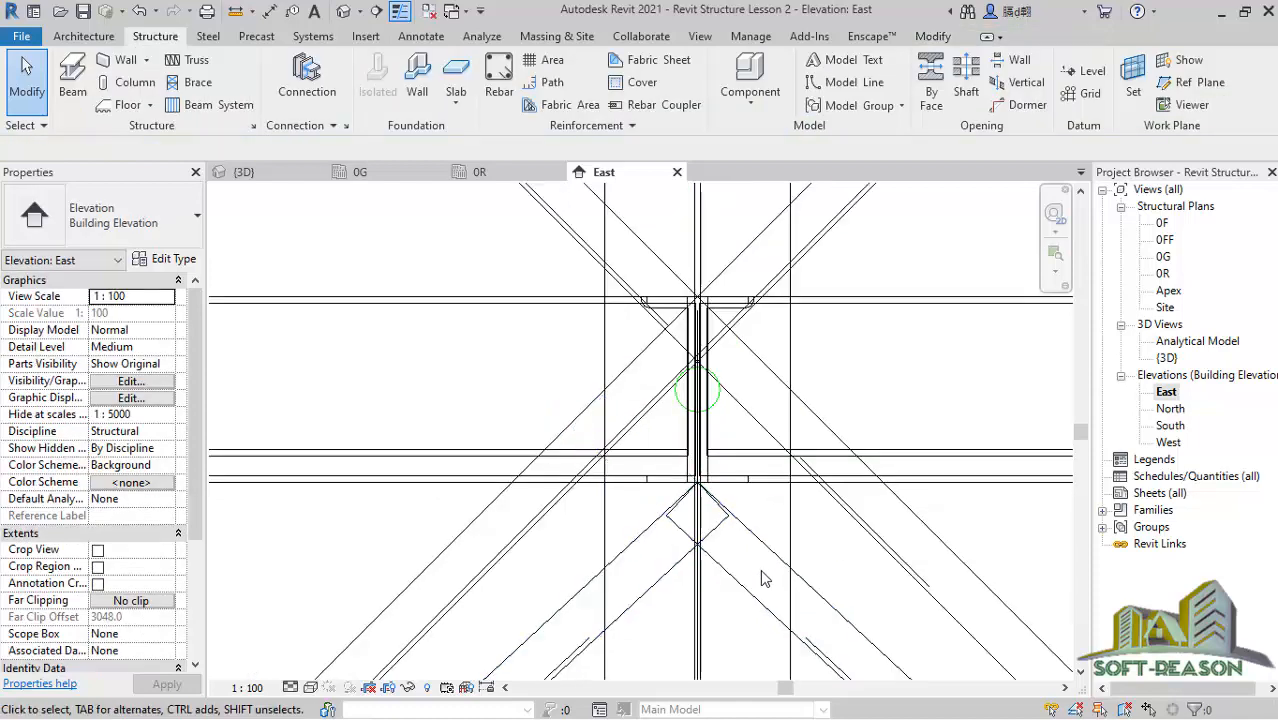
{"action": "scroll", "coordinate": [690, 430], "scroll_direction": "down", "scroll_amount": 3}
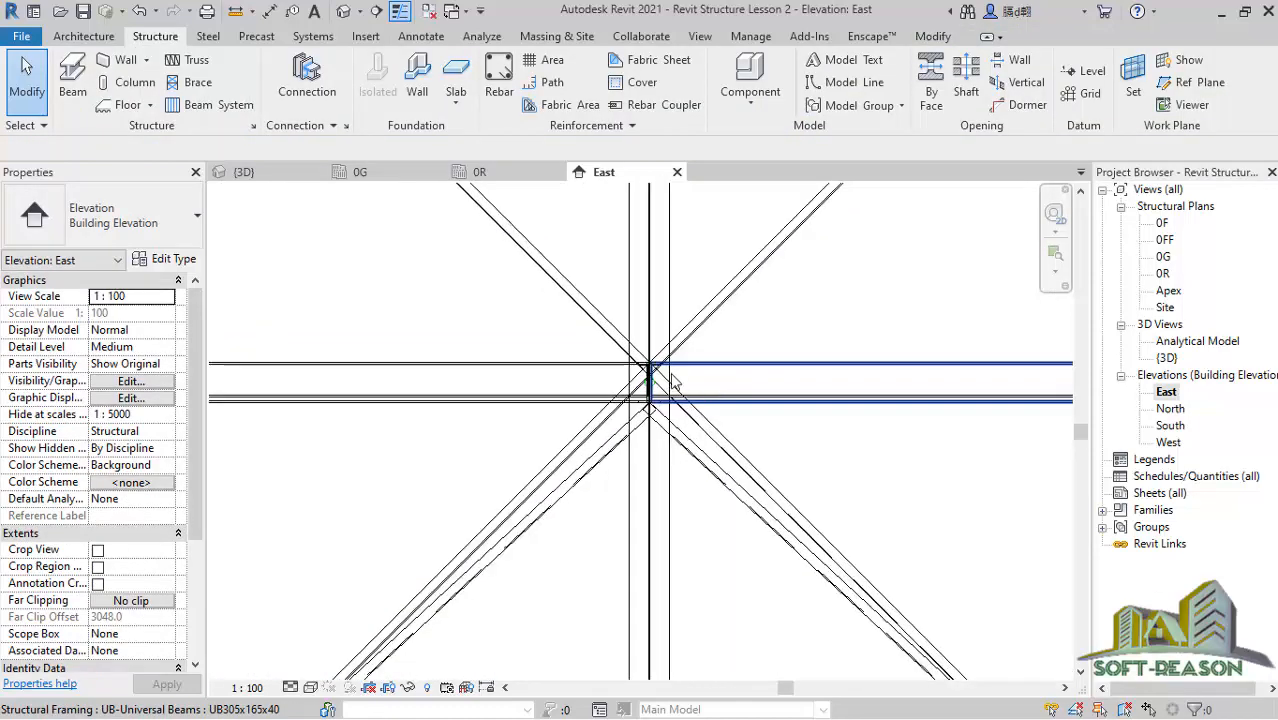
In the West elevation, examine where the lower braces between grids C and E meet column D below level 0FF.
{"action": "double_click", "coordinate": [1167, 442]}
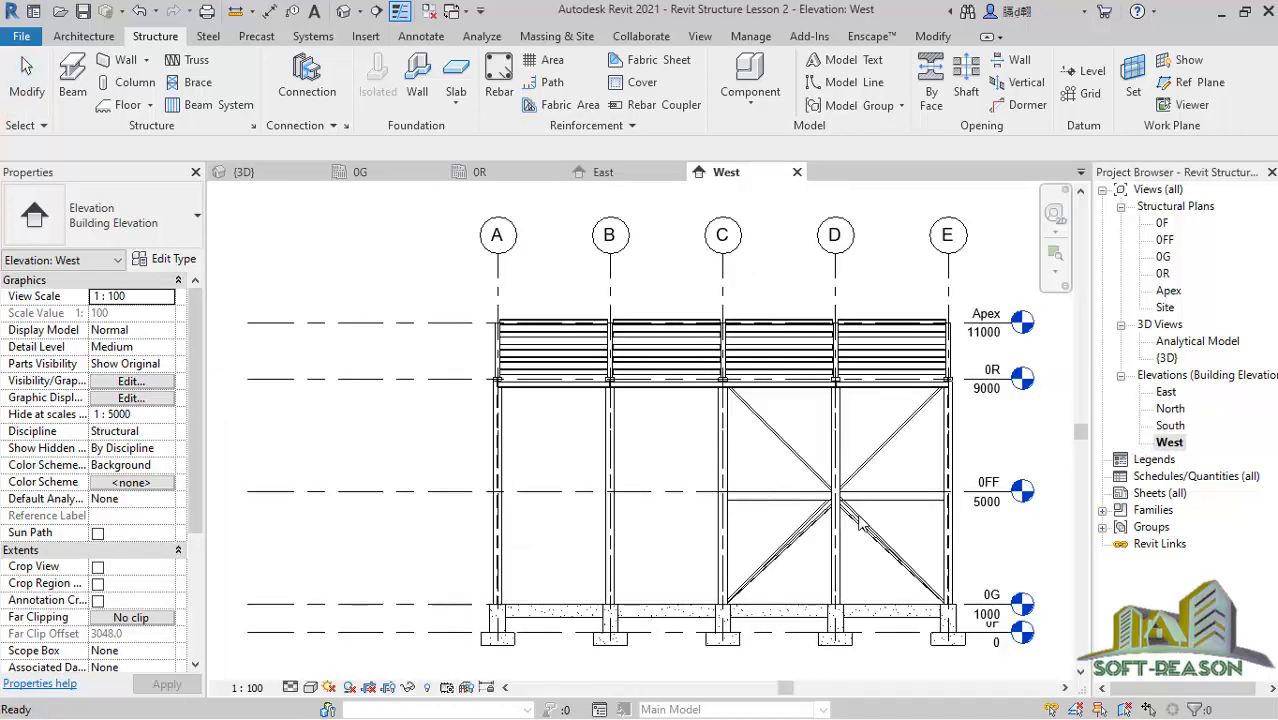
{"action": "scroll", "coordinate": [858, 522], "scroll_direction": "up", "scroll_amount": 6}
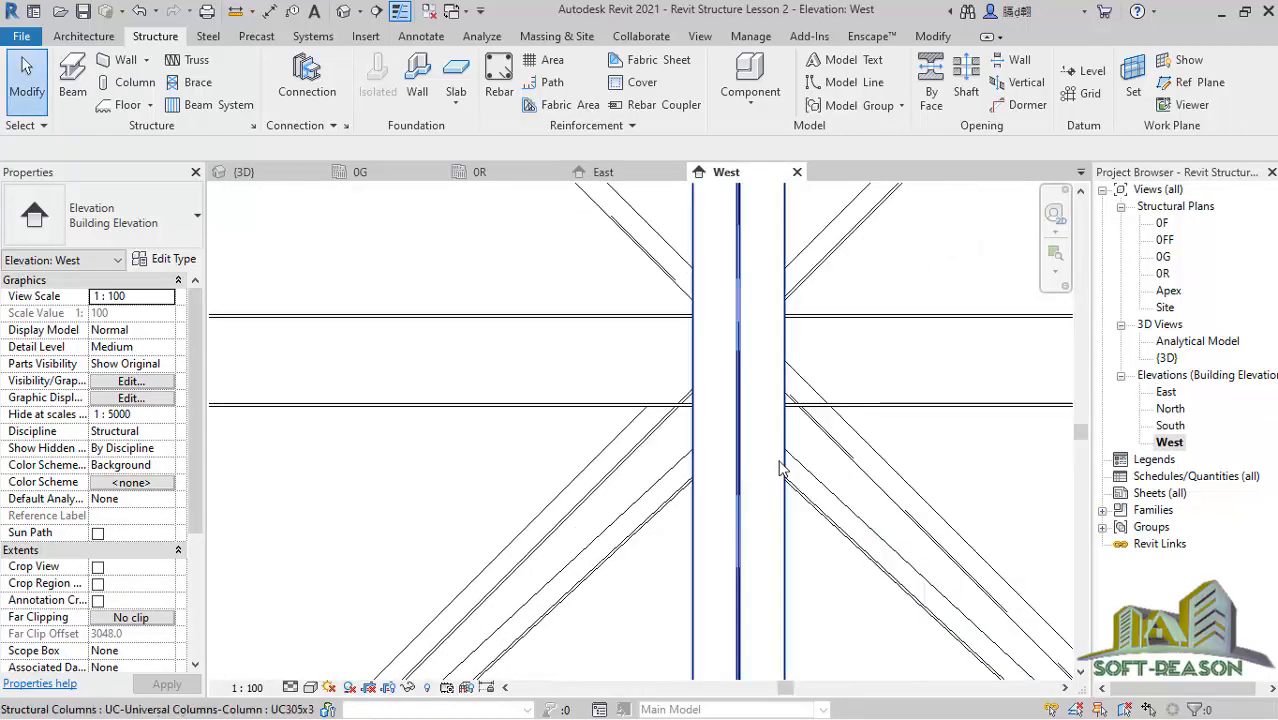
{"action": "scroll", "coordinate": [704, 400], "scroll_direction": "down", "scroll_amount": 5}
{"action": "scroll", "coordinate": [752, 410], "scroll_direction": "up", "scroll_amount": 2}
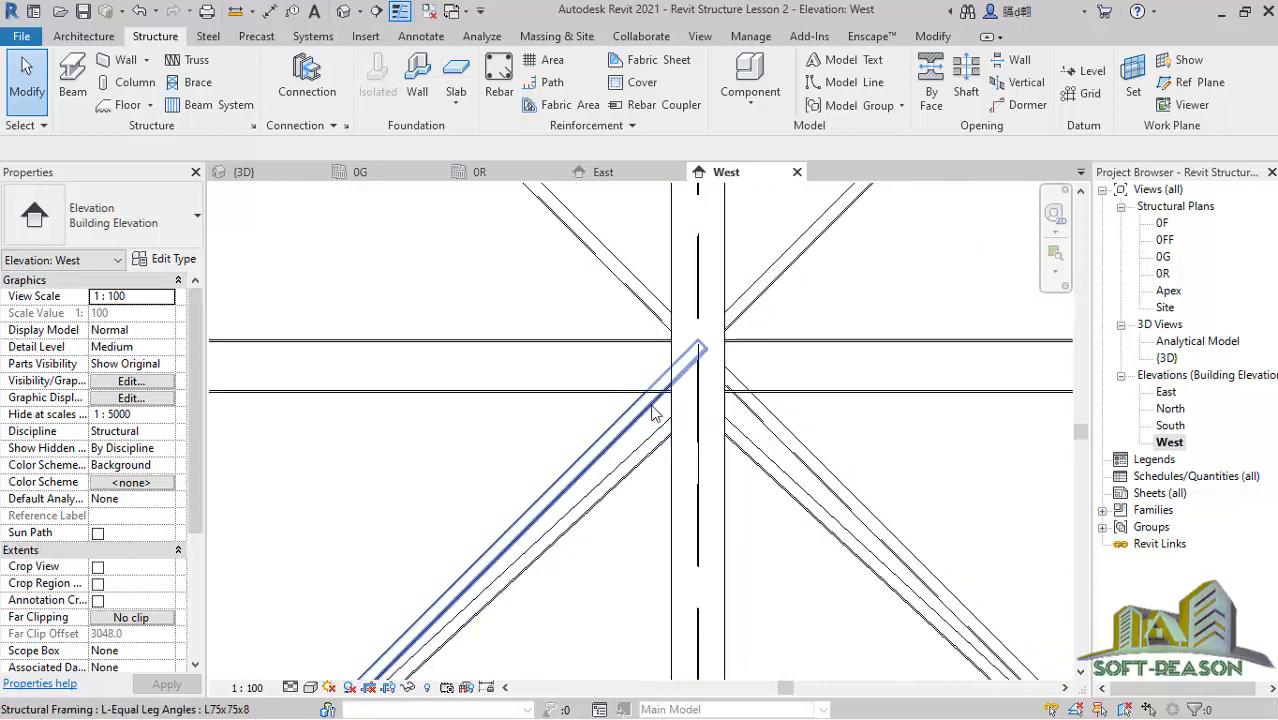
{"action": "scroll", "coordinate": [652, 412], "scroll_direction": "up", "scroll_amount": 2}
{"action": "left_click", "coordinate": [851, 428]}
{"action": "scroll", "coordinate": [739, 379], "scroll_direction": "up", "scroll_amount": 2}
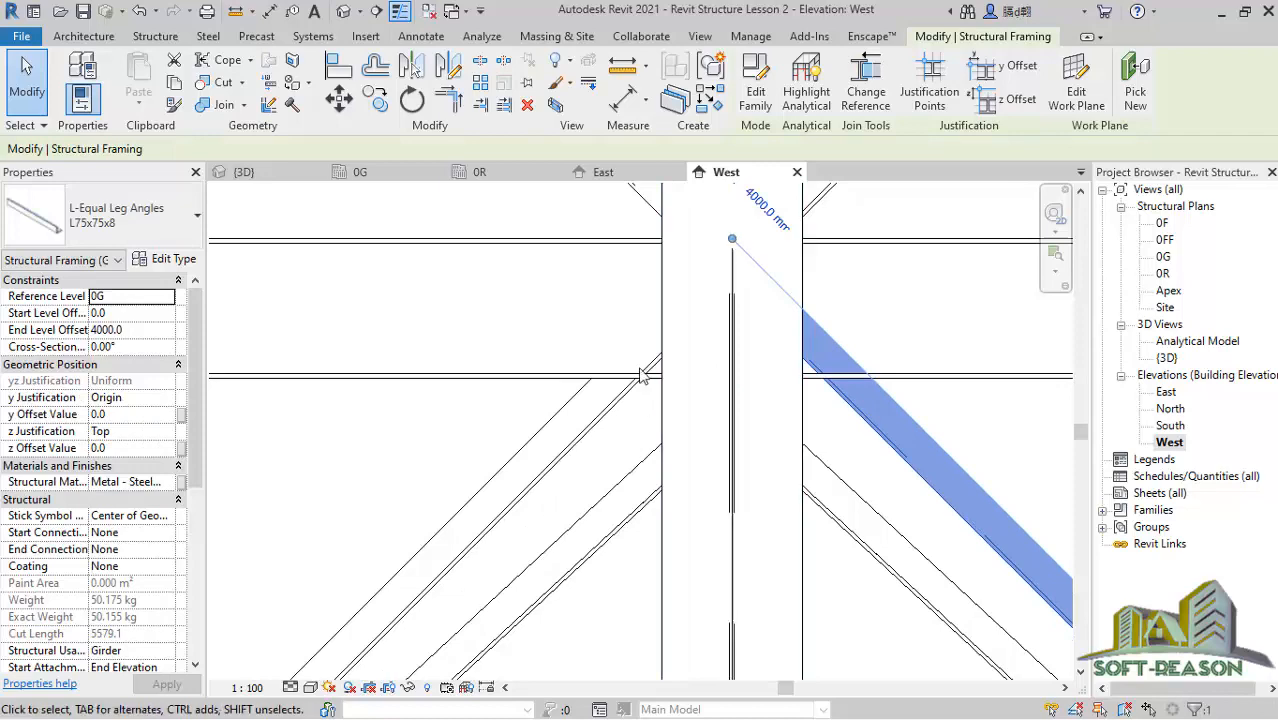
{"action": "scroll", "coordinate": [640, 375], "scroll_direction": "down", "scroll_amount": 5}
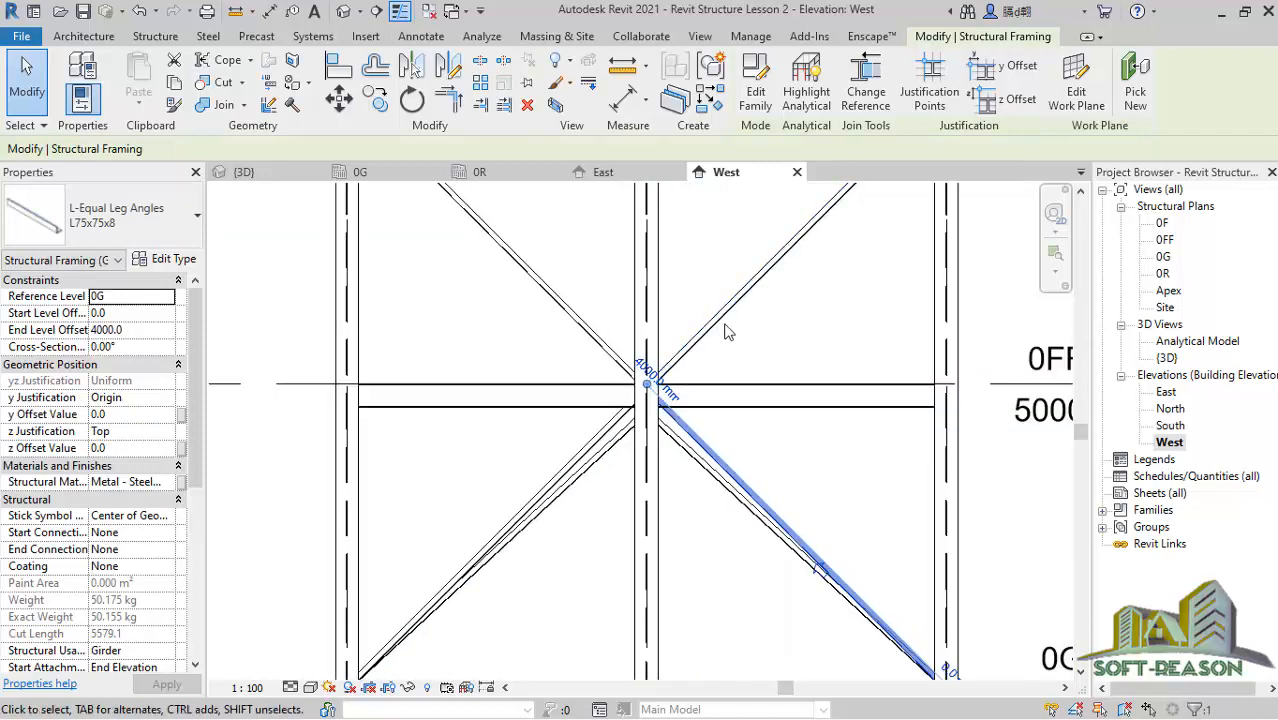
{"action": "scroll", "coordinate": [718, 336], "scroll_direction": "down", "scroll_amount": 1}
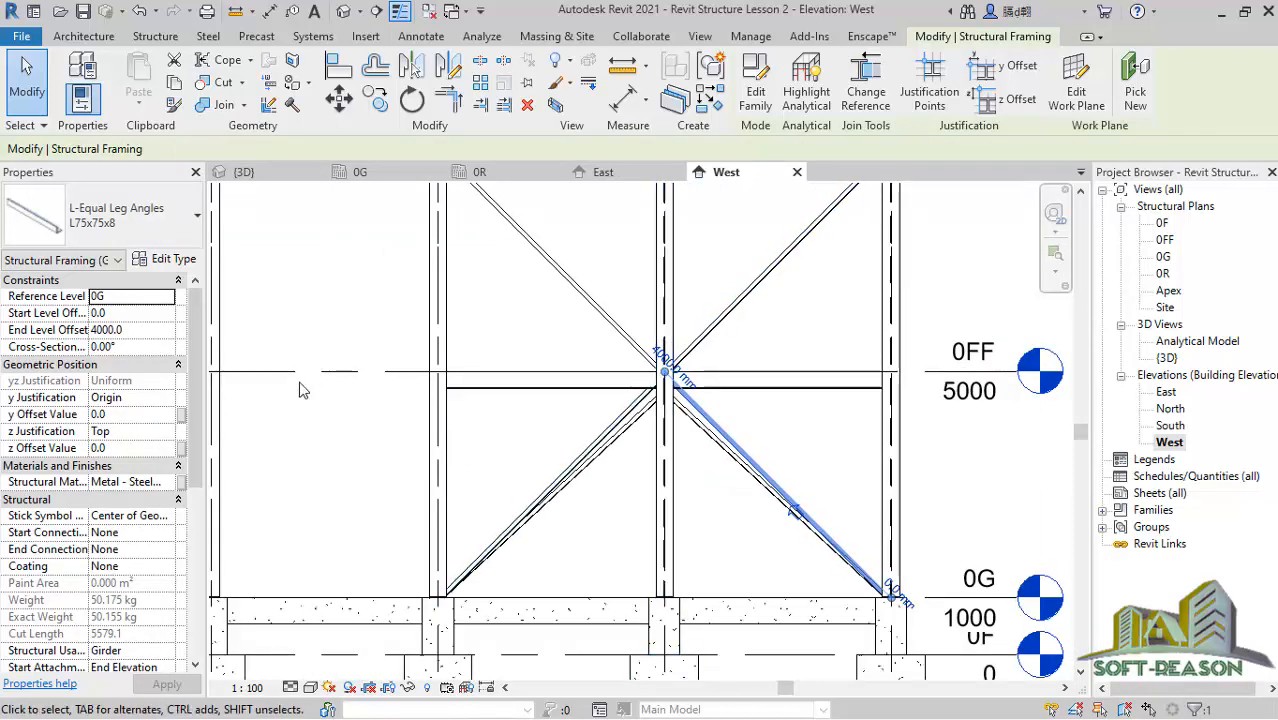
{"action": "scroll", "coordinate": [679, 428], "scroll_direction": "down", "scroll_amount": 2}
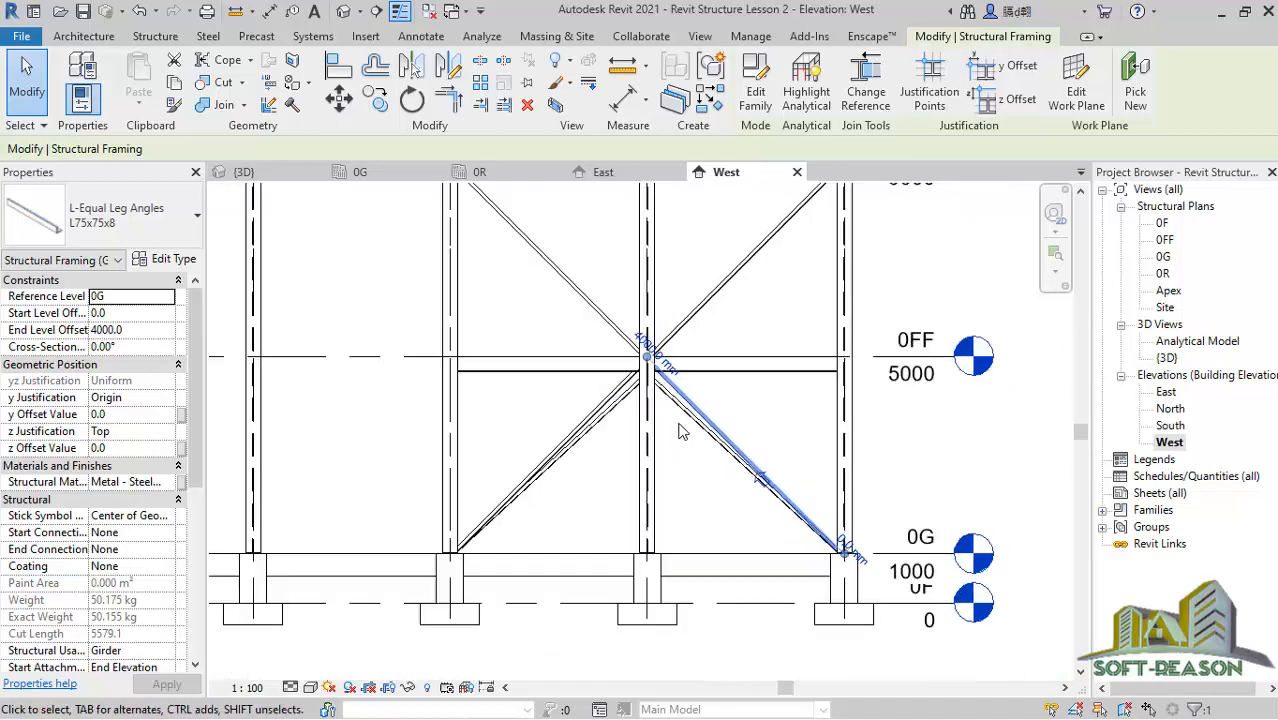
{"action": "scroll", "coordinate": [440, 272], "scroll_direction": "up", "scroll_amount": 3}
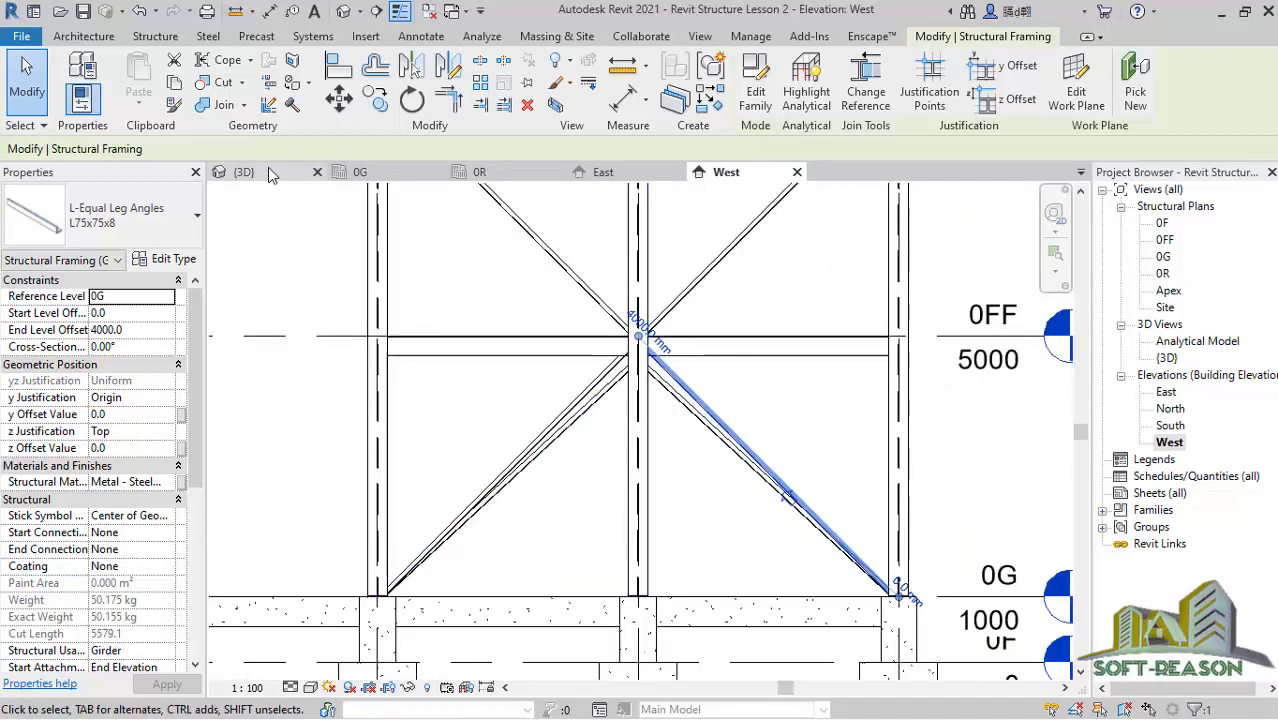
In the 3D view, connect a lowered brace's upper end to the middle column using a Gusset plate at one diagonal connection.
{"action": "scroll", "coordinate": [699, 497], "scroll_direction": "up", "scroll_amount": 4}
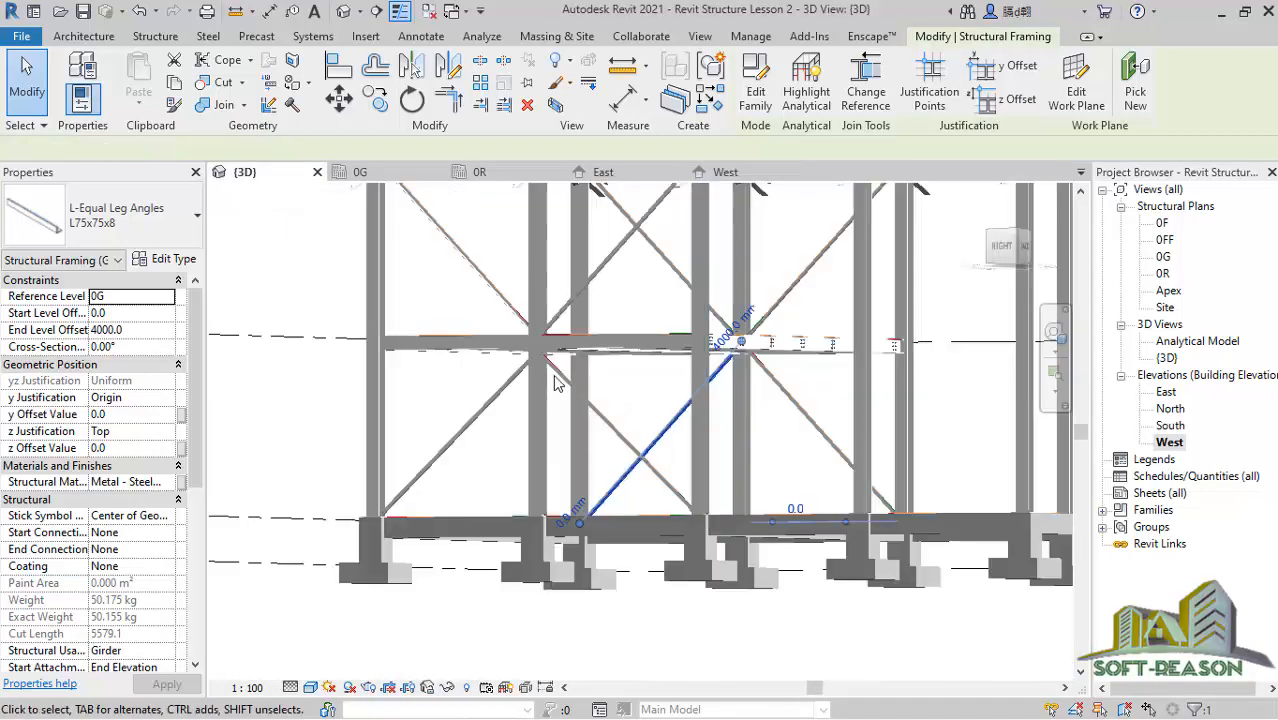
{"action": "scroll", "coordinate": [540, 360], "scroll_direction": "up", "scroll_amount": 5}
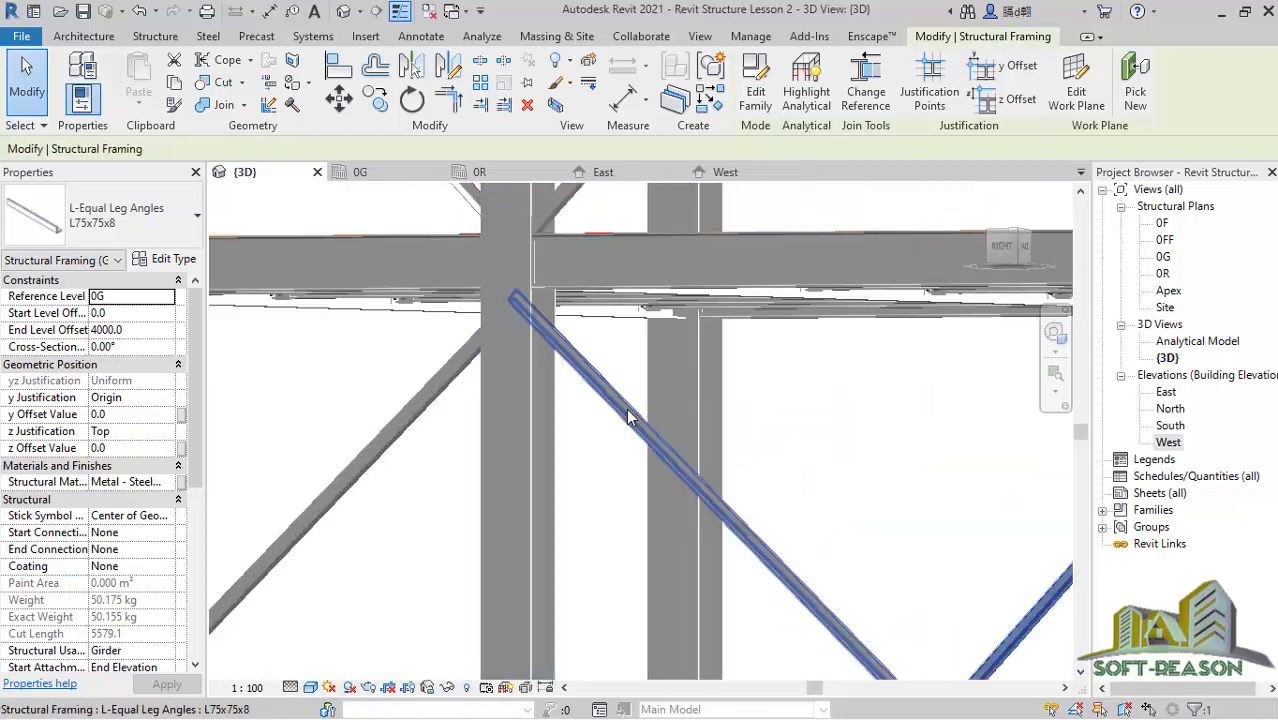
{"action": "left_click", "coordinate": [539, 470]}
{"action": "key", "text": "Escape"}
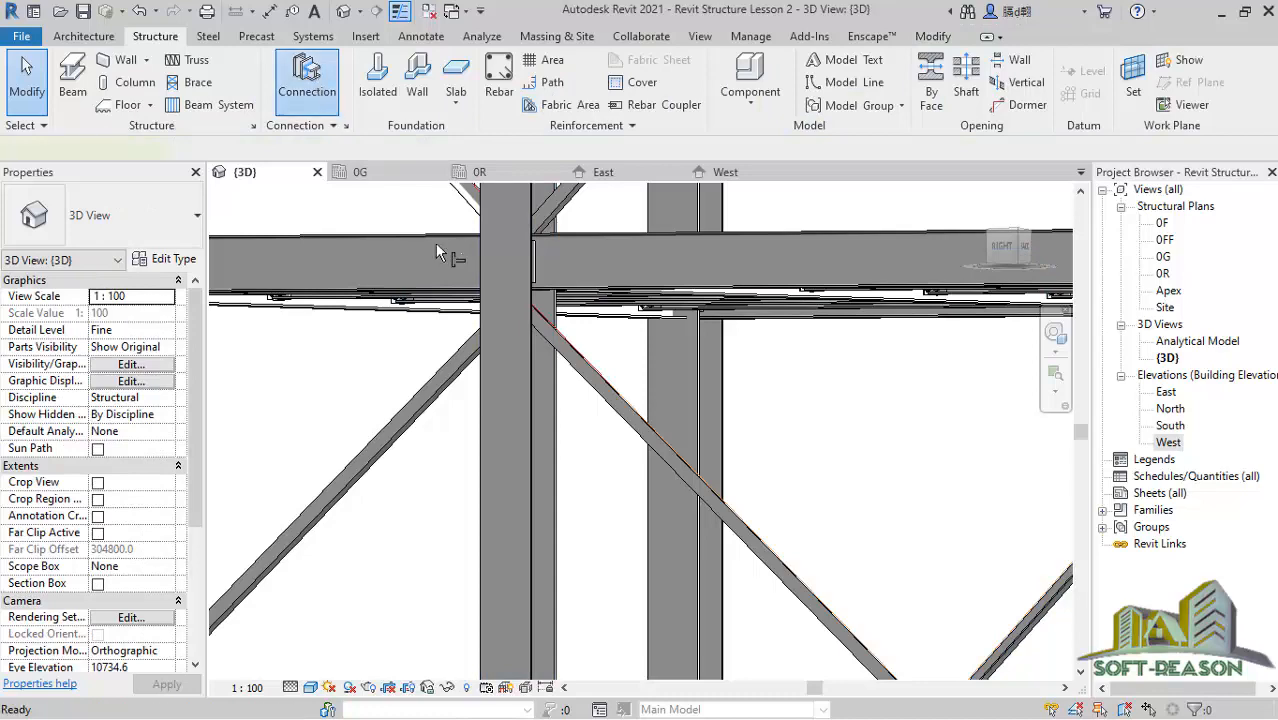
{"action": "left_click", "coordinate": [580, 375]}
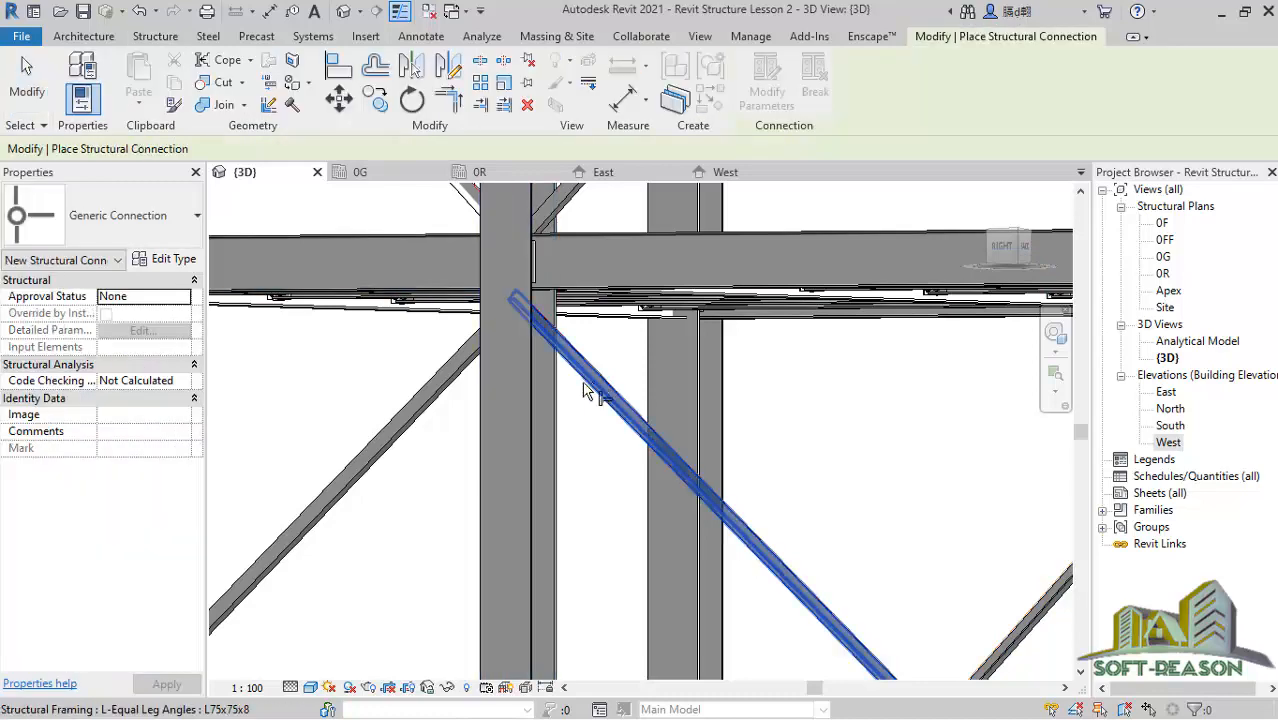
{"action": "left_click", "coordinate": [528, 422]}
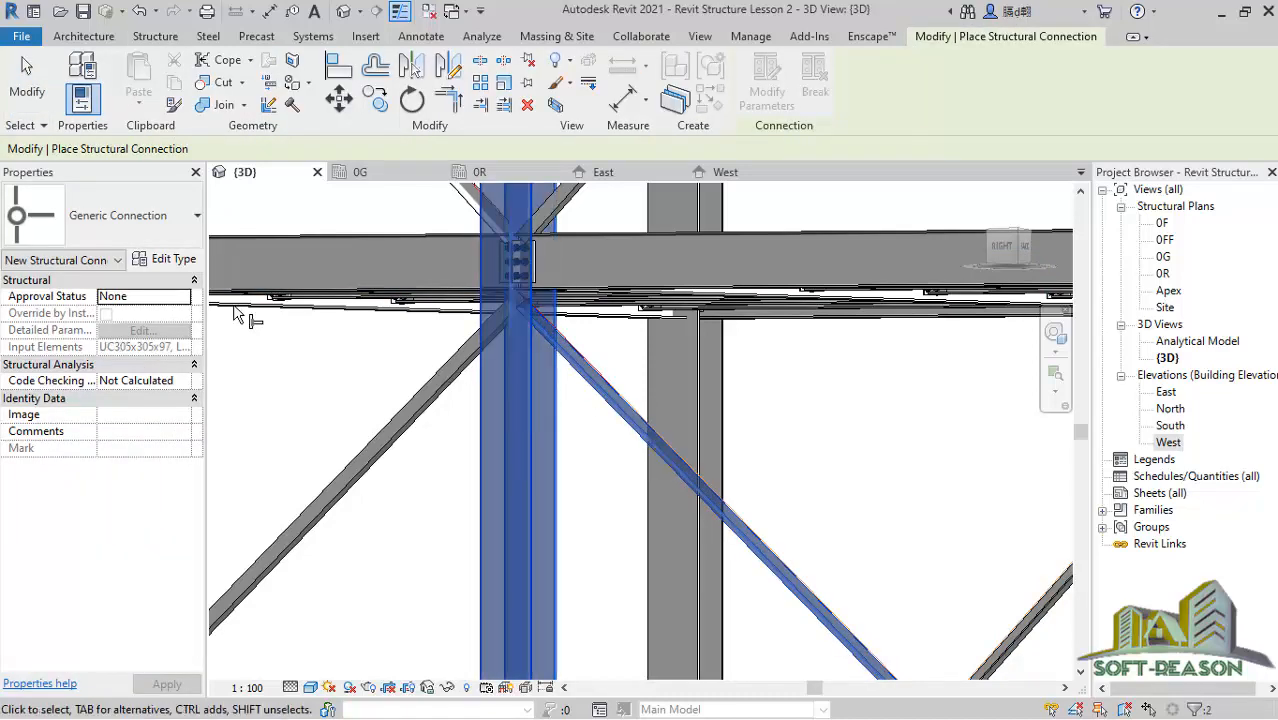
{"action": "left_click", "coordinate": [137, 219]}
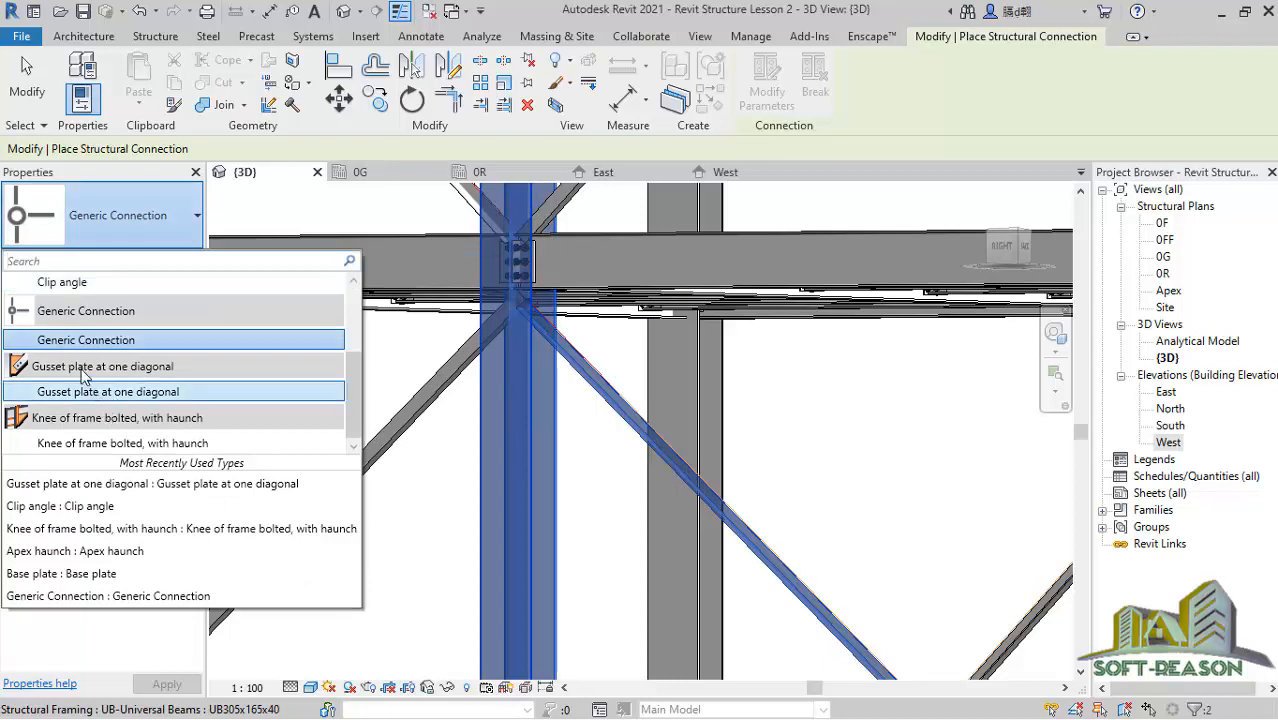
{"action": "left_click", "coordinate": [90, 392]}
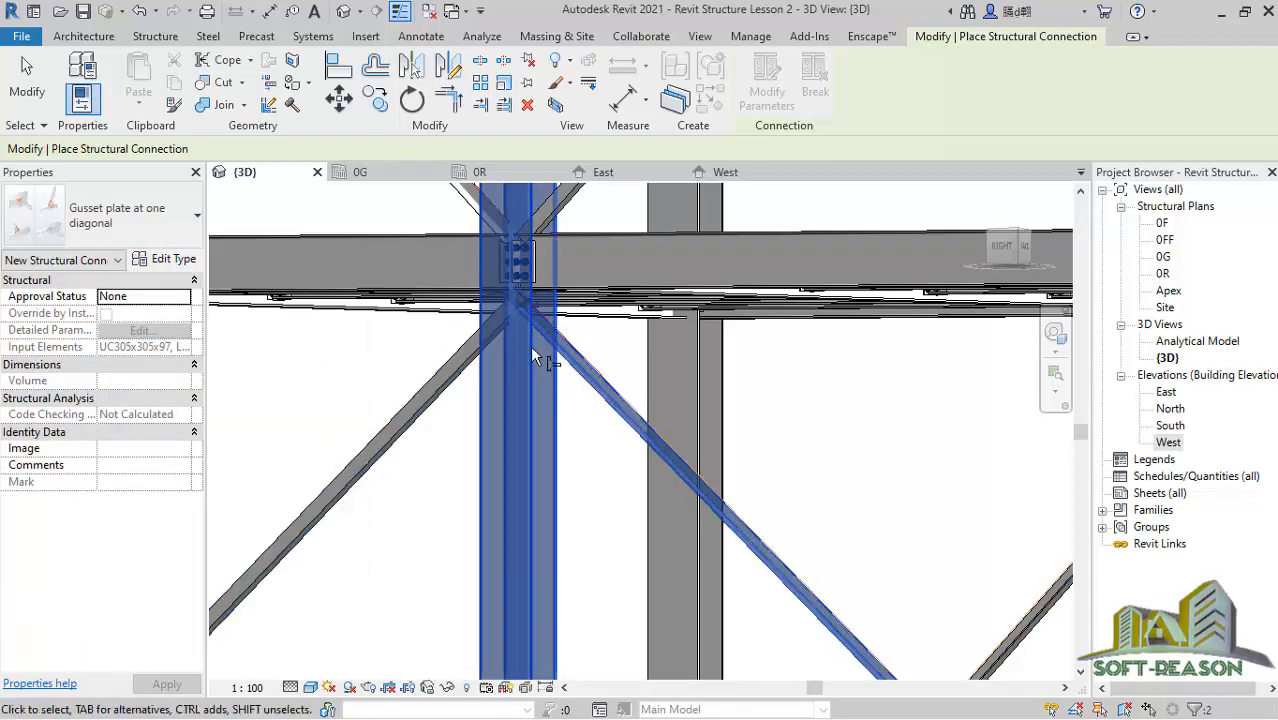
{"action": "scroll", "coordinate": [567, 343], "scroll_direction": "up", "scroll_amount": 2}
{"action": "scroll", "coordinate": [566, 343], "scroll_direction": "up", "scroll_amount": 1}
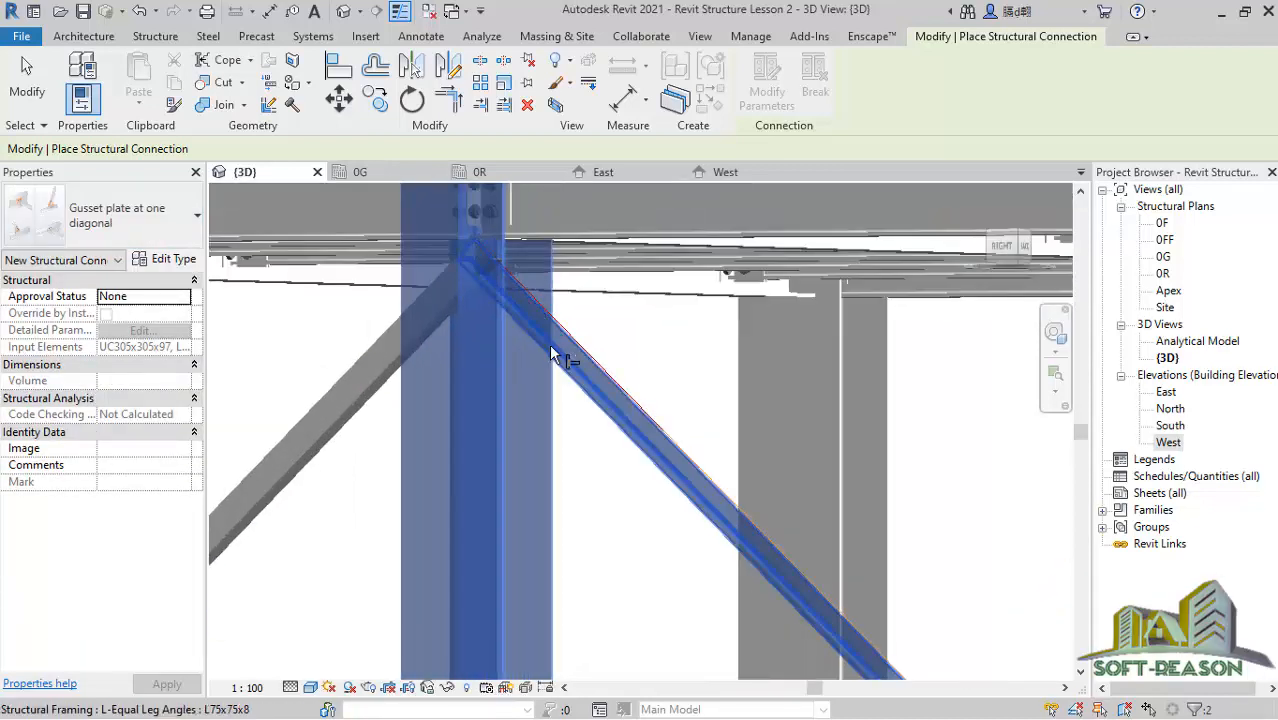
{"action": "scroll", "coordinate": [532, 330], "scroll_direction": "down", "scroll_amount": 1}
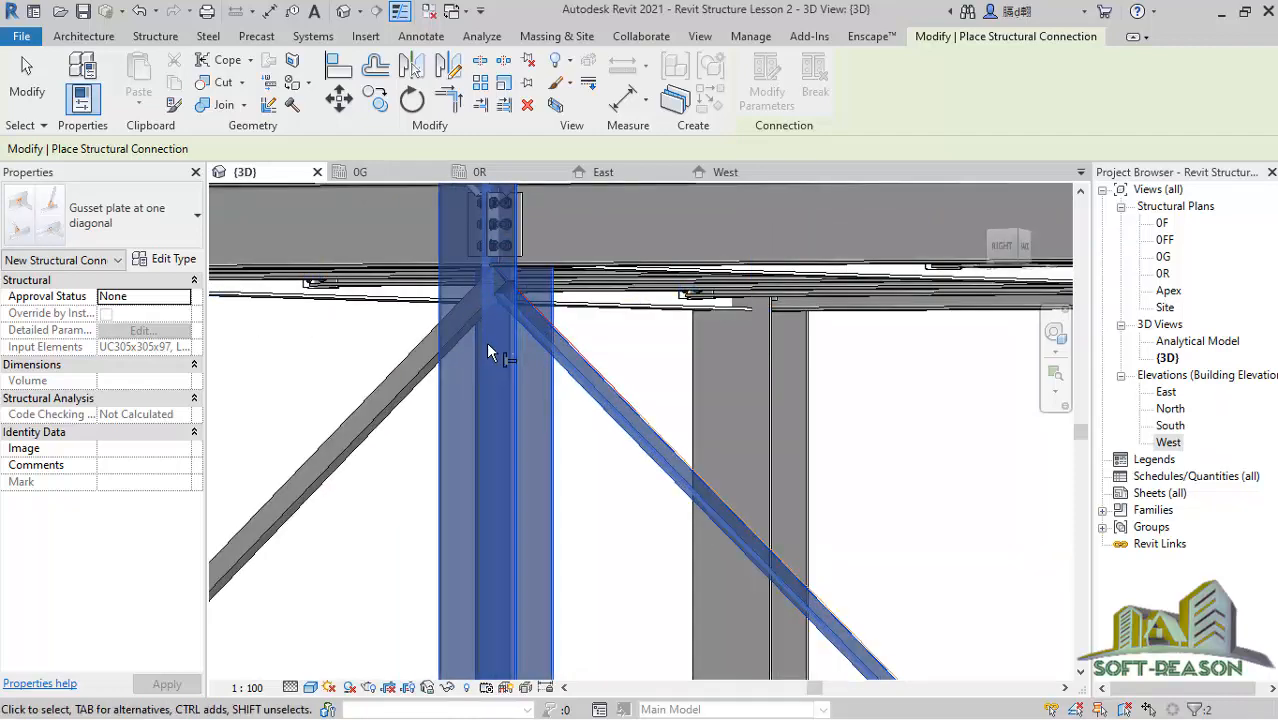
{"action": "right_click", "coordinate": [497, 350]}
{"action": "left_click", "coordinate": [530, 356]}
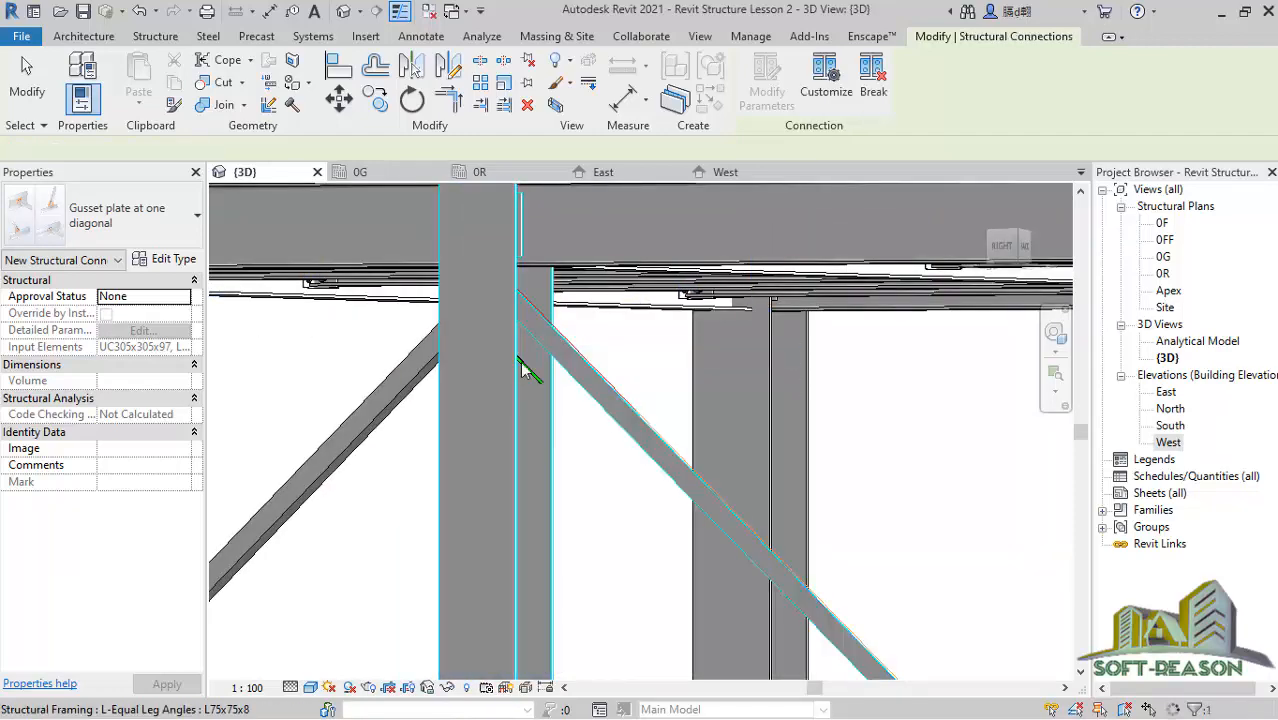
Propagate the new gusset plate connection below the floor beam to the matching brace and column joints.
{"action": "scroll", "coordinate": [528, 355], "scroll_direction": "up", "scroll_amount": 2}
{"action": "scroll", "coordinate": [528, 356], "scroll_direction": "up", "scroll_amount": 2}
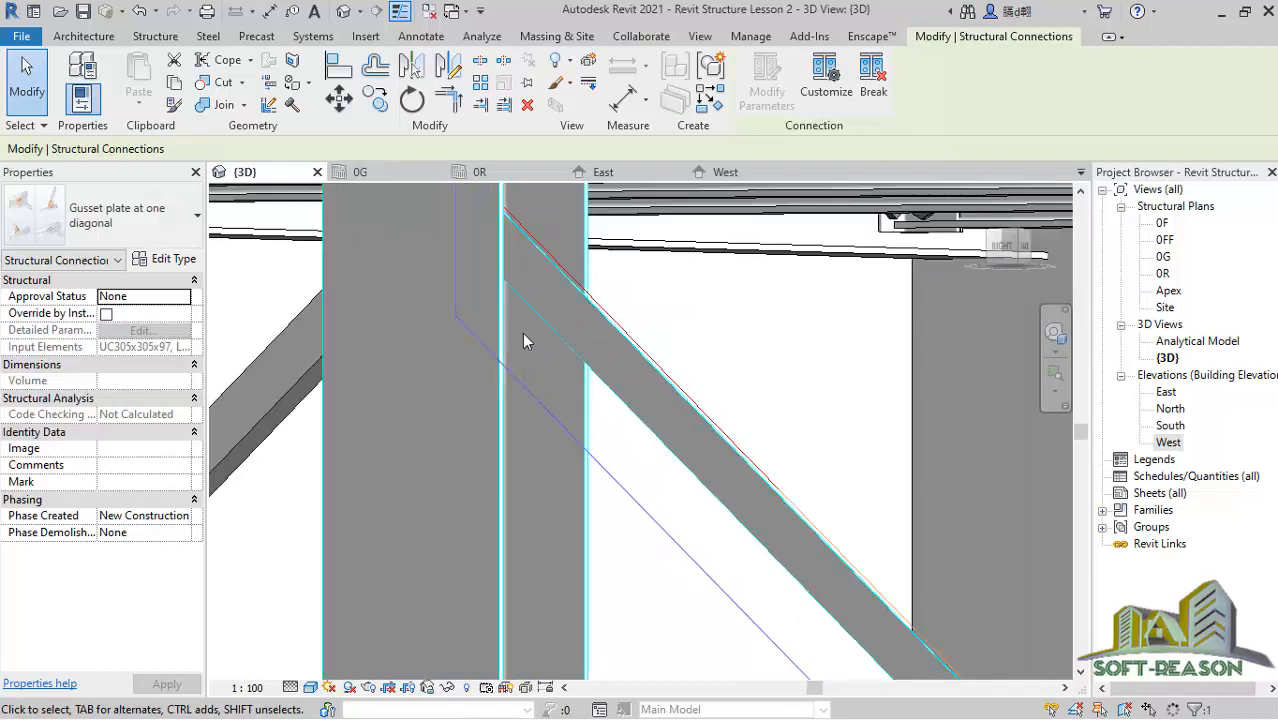
{"action": "scroll", "coordinate": [550, 310], "scroll_direction": "down", "scroll_amount": 2}
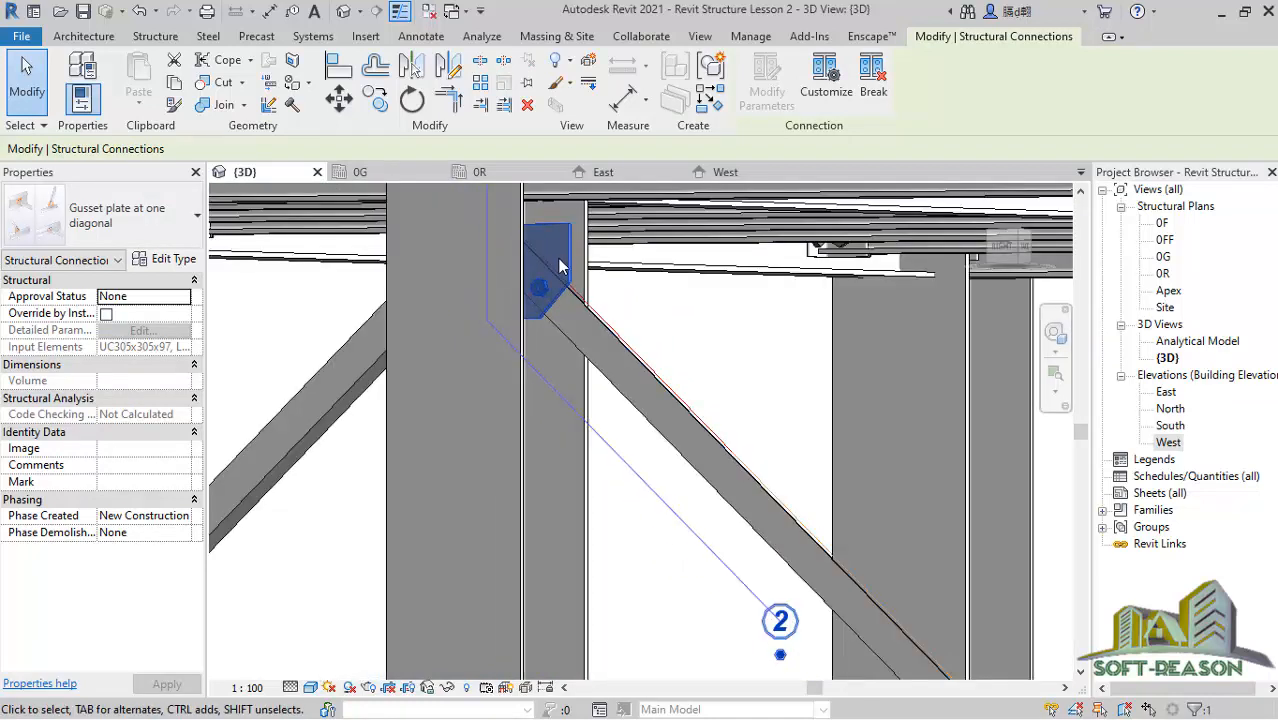
{"action": "scroll", "coordinate": [565, 256], "scroll_direction": "up", "scroll_amount": 3}
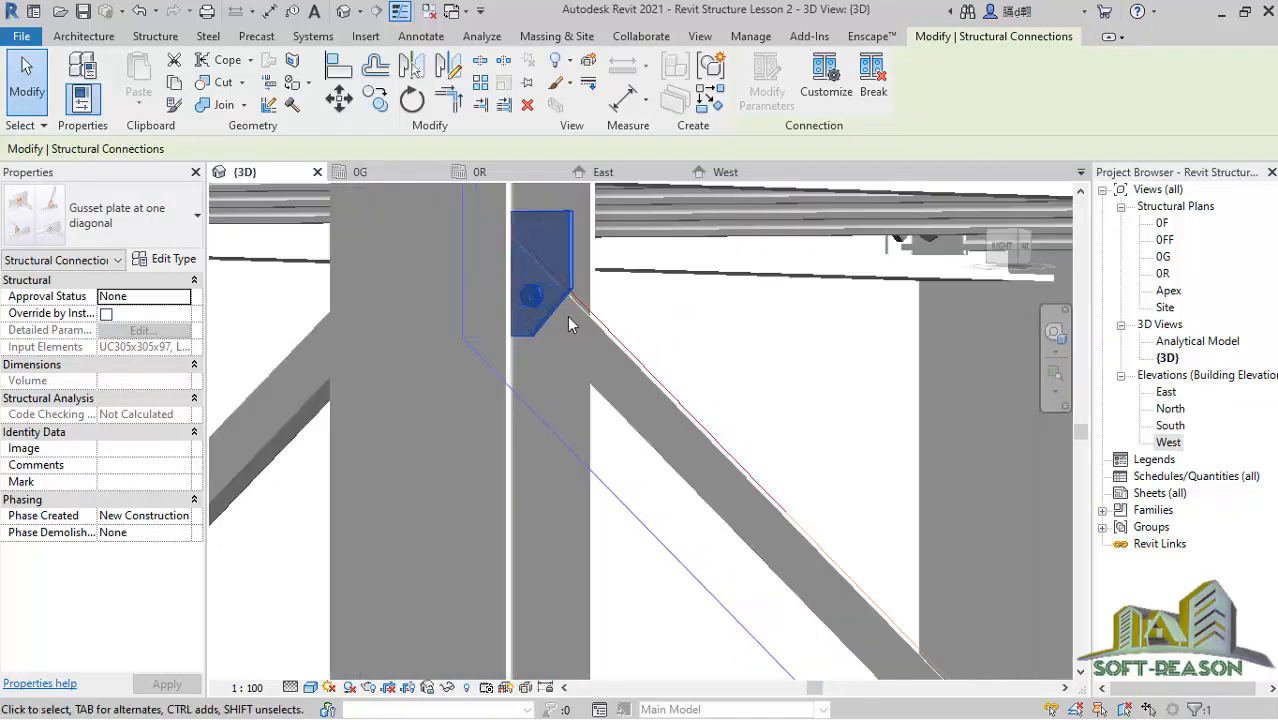
{"action": "middle_click_drag", "start_coordinate": [567, 328], "coordinate": [478, 360], "text": "shift"}
{"action": "middle_click_drag", "start_coordinate": [545, 266], "coordinate": [575, 268], "text": "shift"}
{"action": "right_click", "coordinate": [580, 246]}
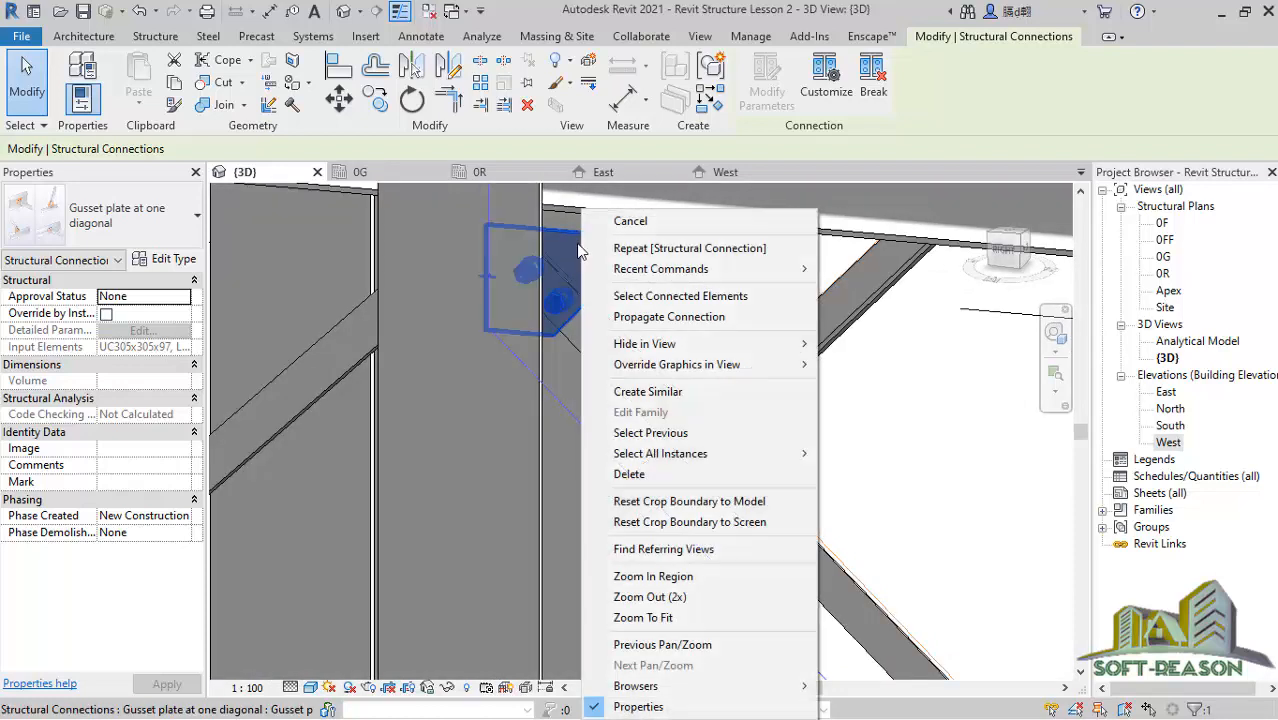
{"action": "left_click", "coordinate": [702, 318]}
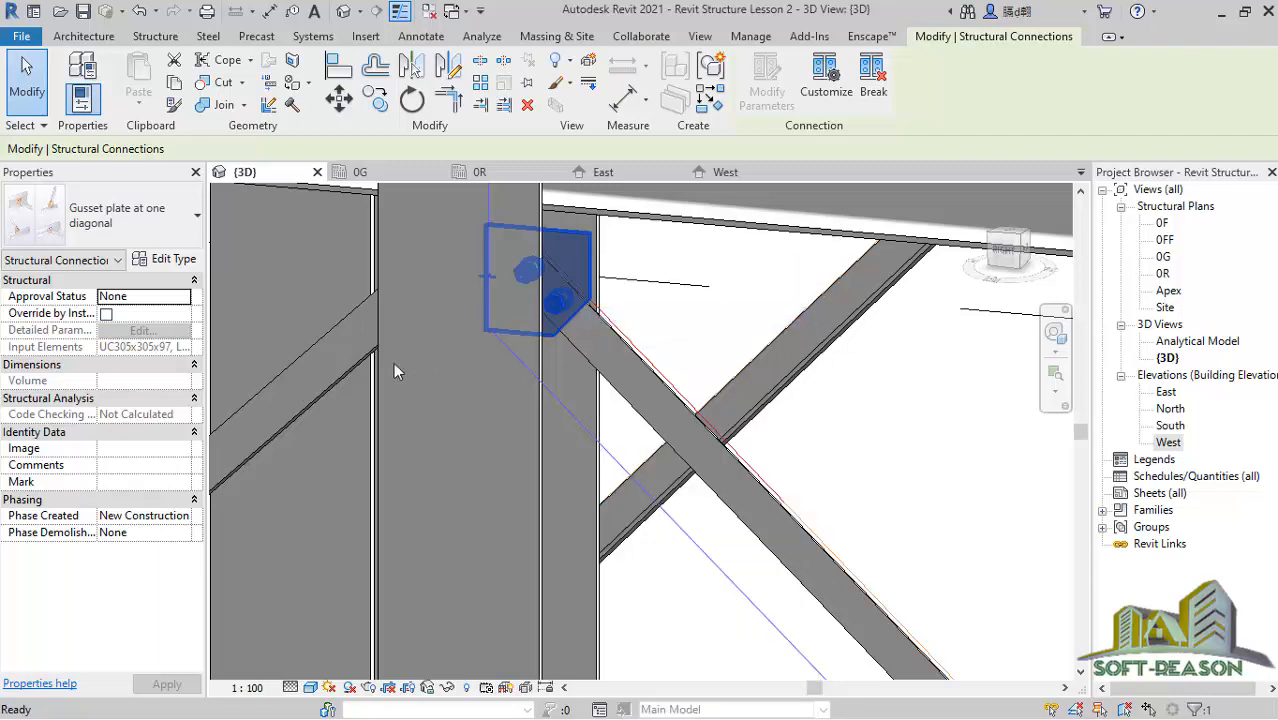
Examine the brace joints on both sides of the middle column for propagated gusset plates.
{"action": "scroll", "coordinate": [666, 333], "scroll_direction": "down", "scroll_amount": 5}
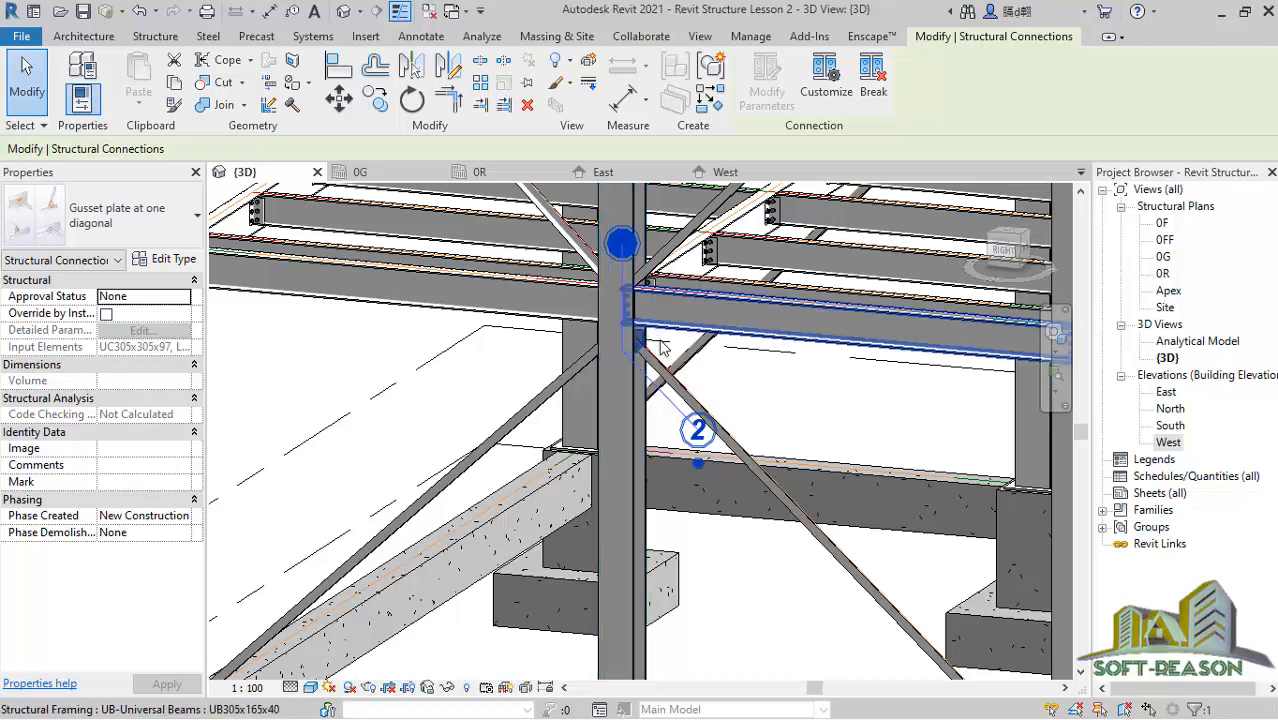
{"action": "scroll", "coordinate": [594, 356], "scroll_direction": "up", "scroll_amount": 1}
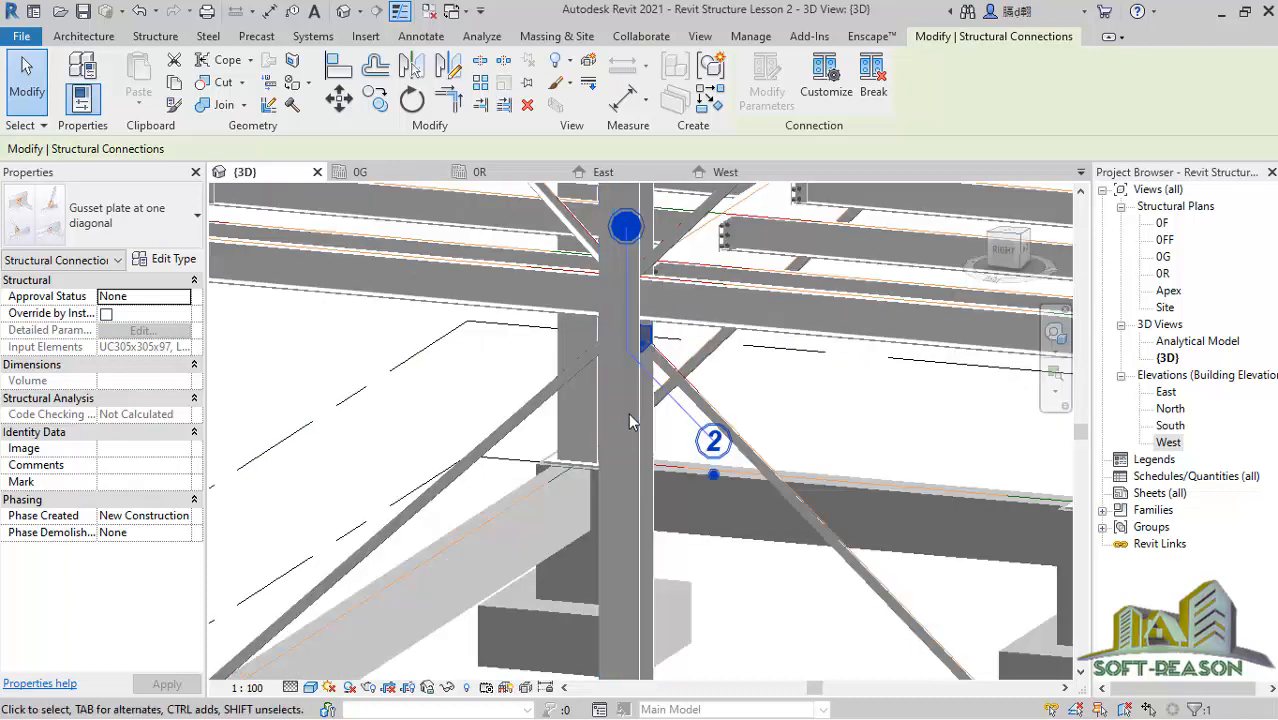
{"action": "left_click", "coordinate": [490, 385]}
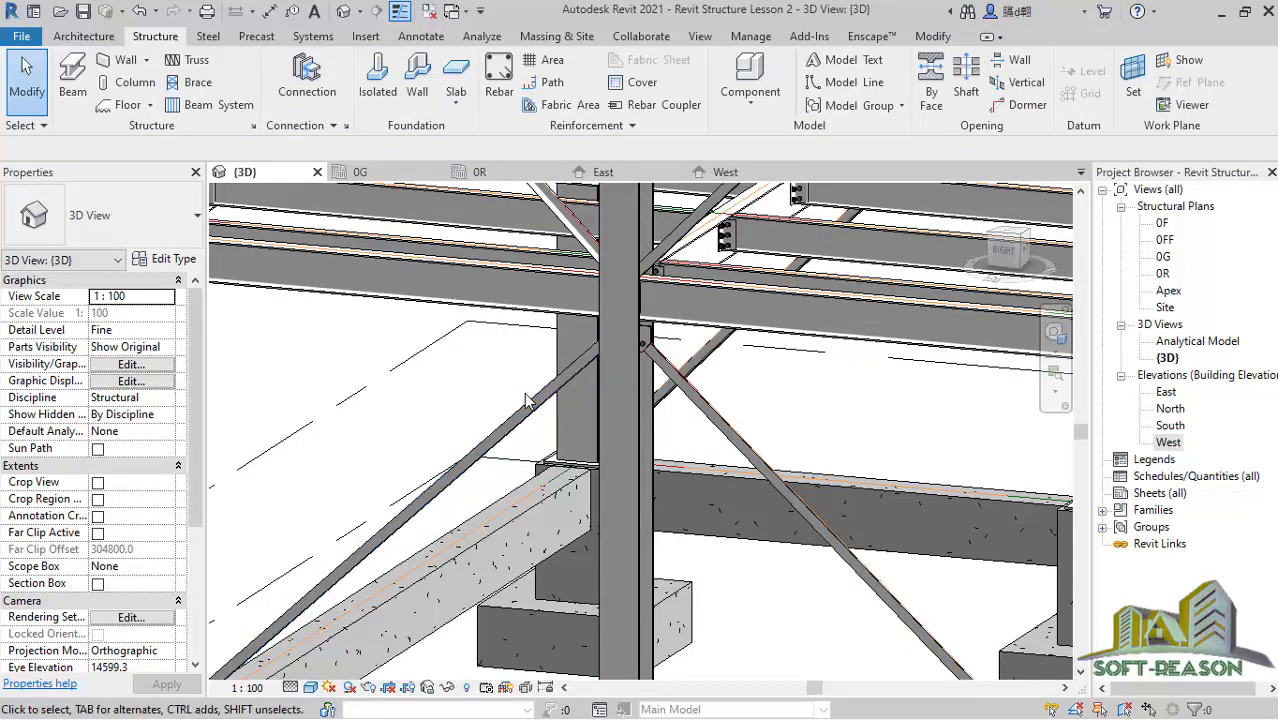
{"action": "middle_click_drag", "start_coordinate": [512, 382], "coordinate": [606, 340], "text": "shift"}
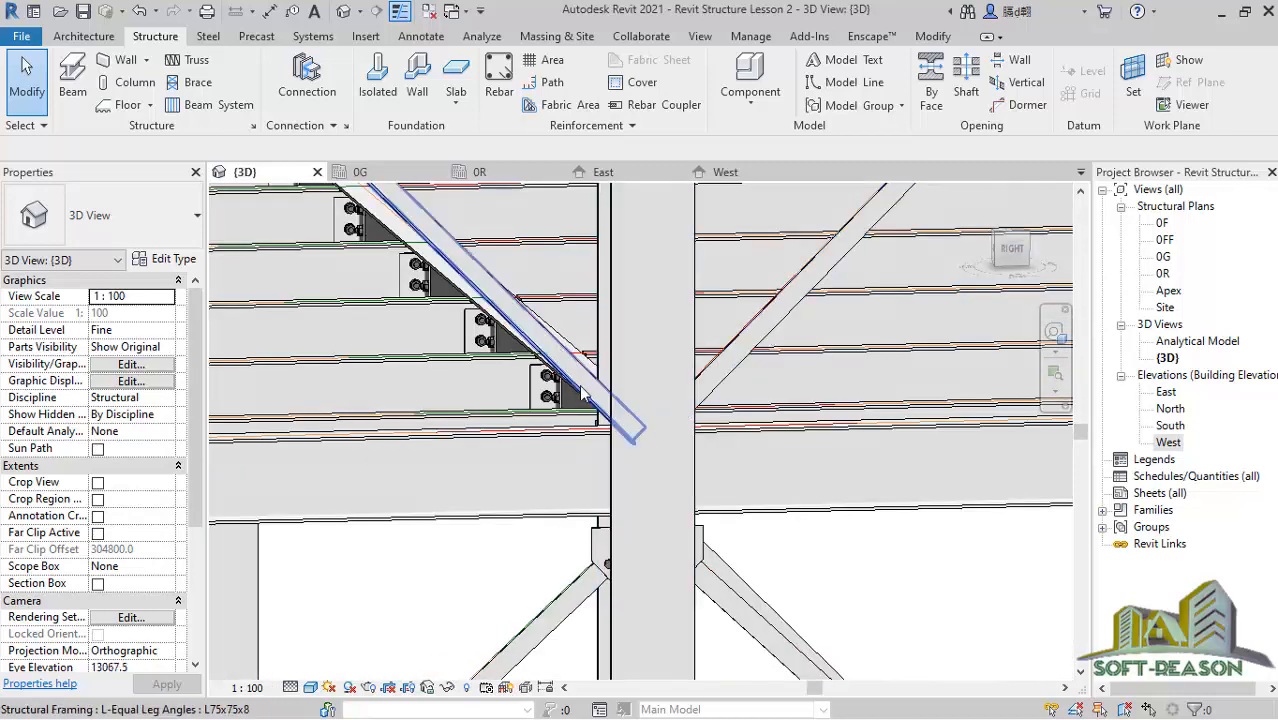
{"action": "scroll", "coordinate": [604, 335], "scroll_direction": "down", "scroll_amount": 6}
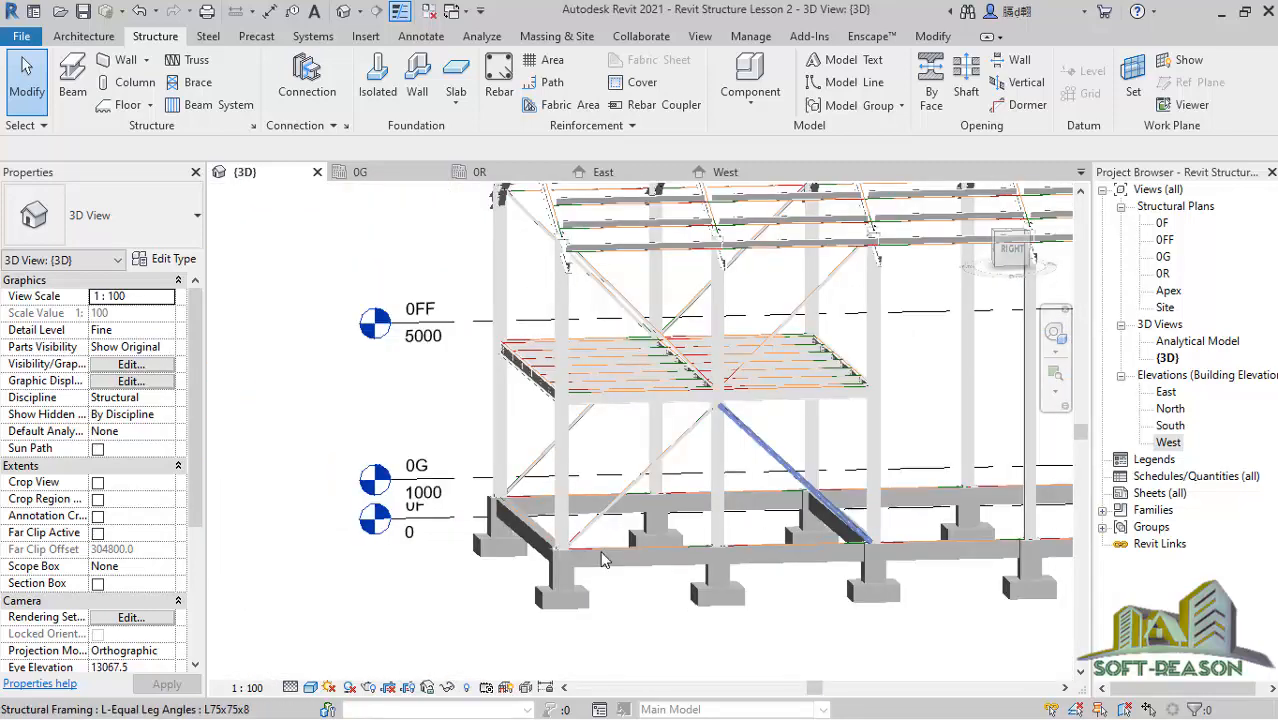
Delete the two original lower L75x75x8 braces below the floor on the far side of the frame, opposite the adjusted pair.
{"action": "middle_click_drag", "start_coordinate": [605, 560], "coordinate": [652, 540], "text": "shift"}
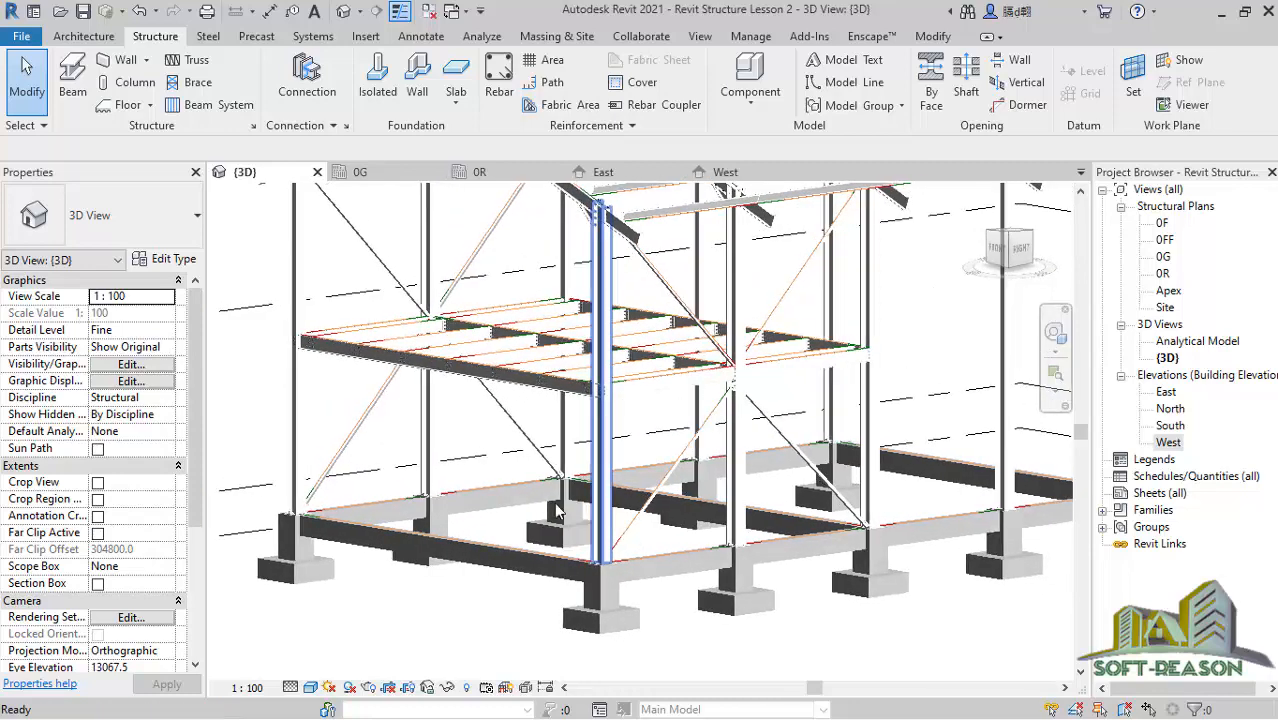
{"action": "scroll", "coordinate": [559, 470], "scroll_direction": "up", "scroll_amount": 1}
{"action": "middle_click_drag", "start_coordinate": [755, 413], "coordinate": [773, 482], "text": "shift"}
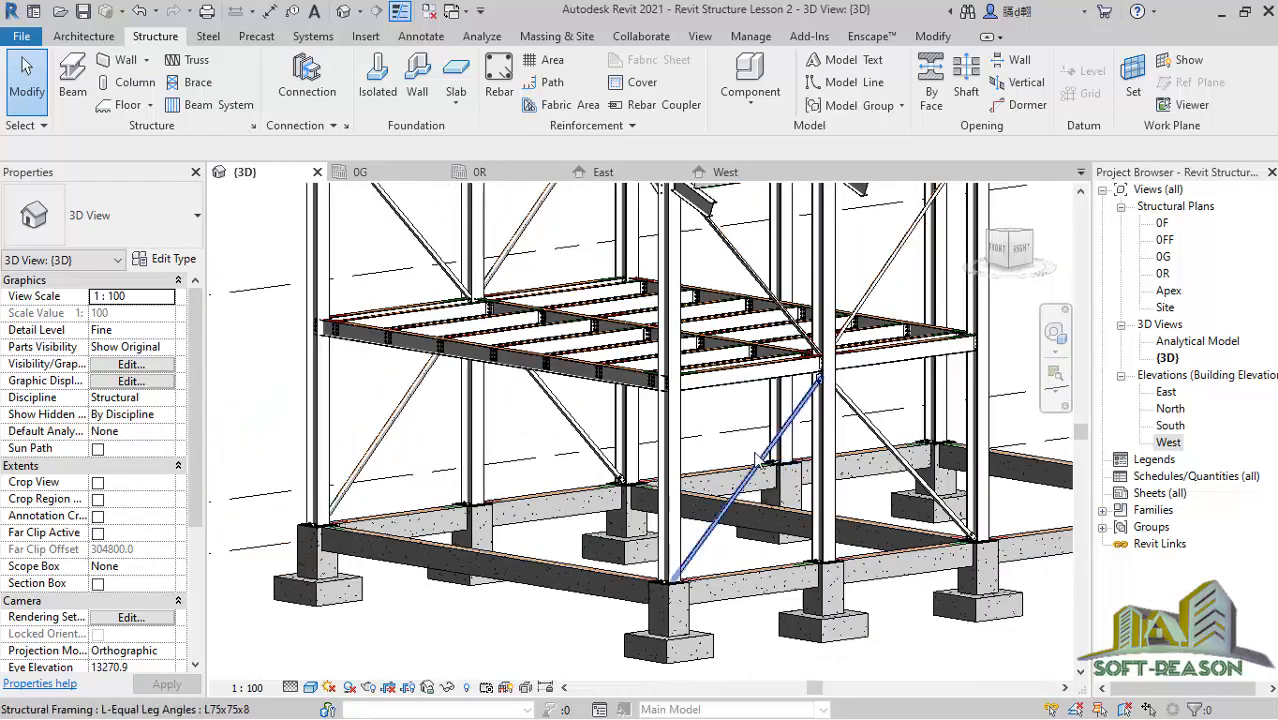
{"action": "left_click", "coordinate": [773, 487]}
{"action": "left_click", "coordinate": [564, 536]}
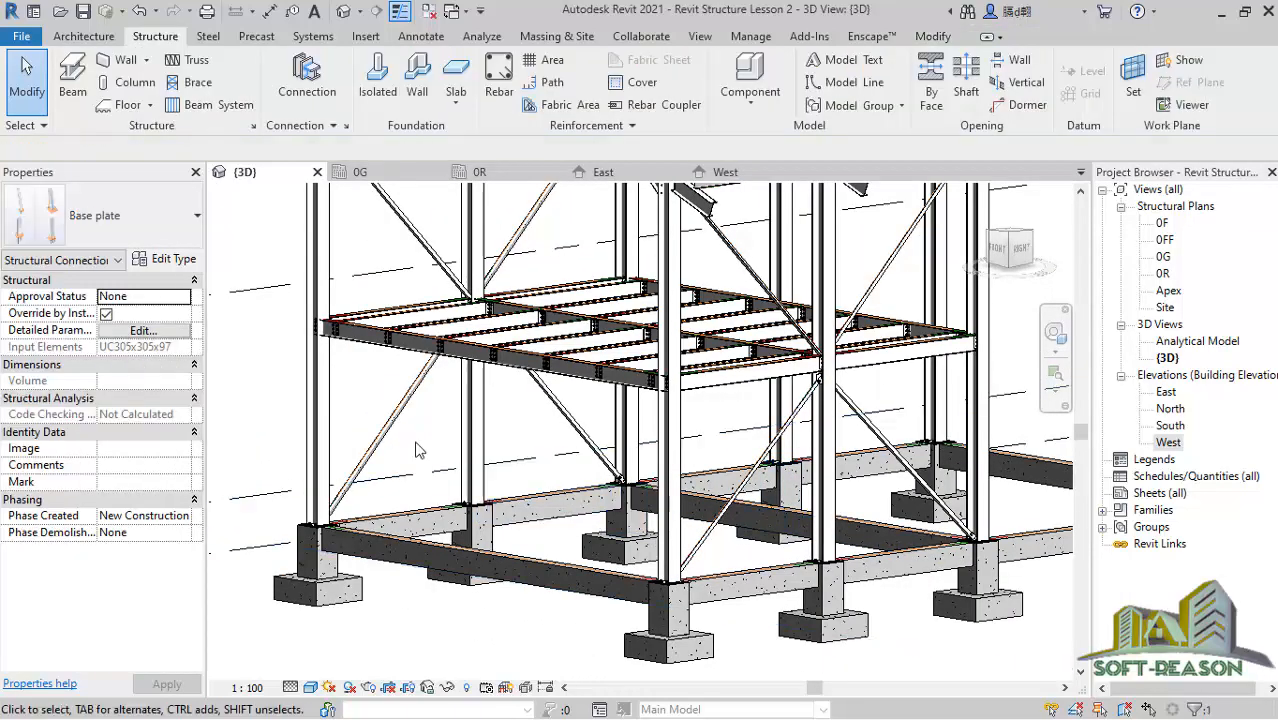
{"action": "left_click", "coordinate": [583, 424]}
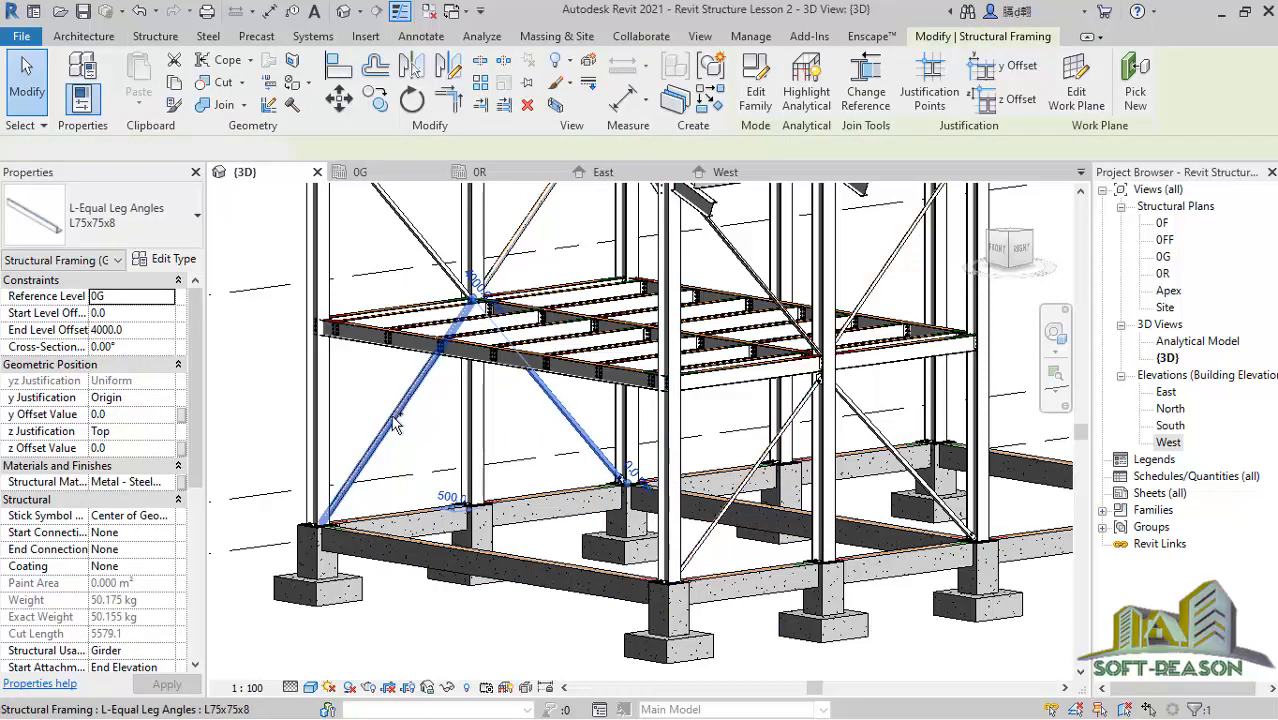
{"action": "left_click", "coordinate": [393, 422], "text": "ctrl"}
{"action": "right_click", "coordinate": [374, 398]}
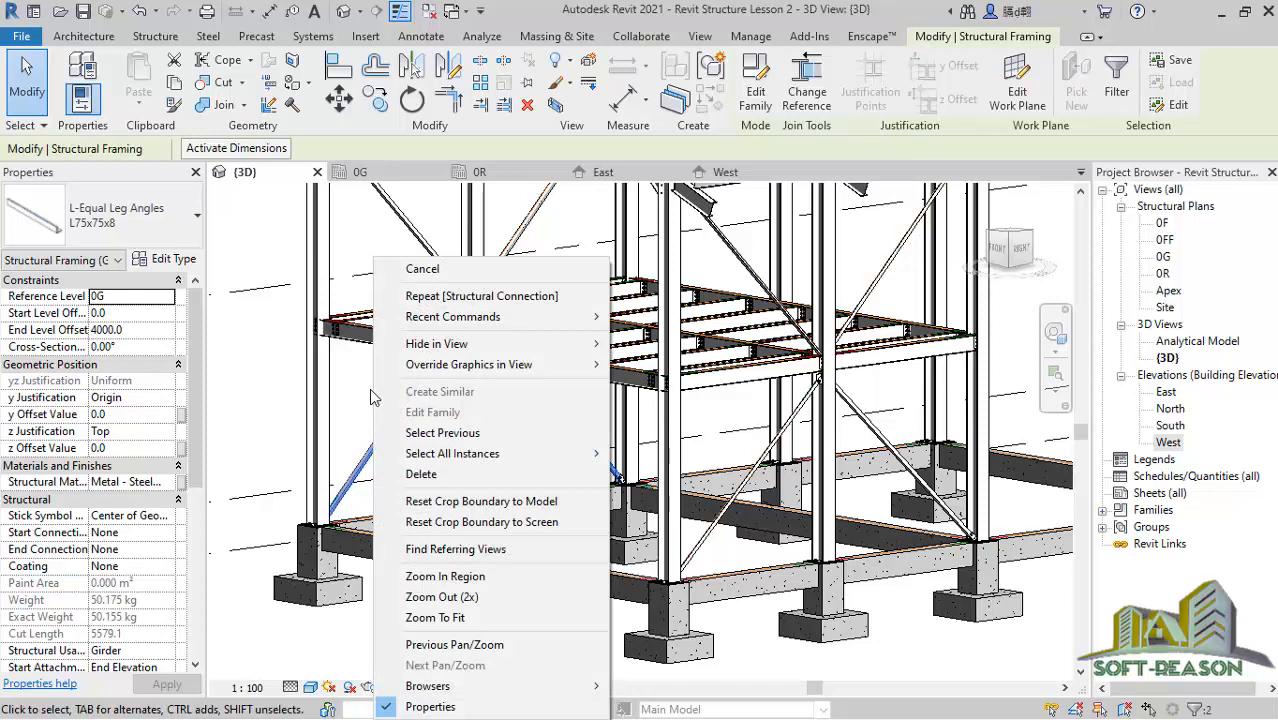
{"action": "left_click", "coordinate": [422, 475]}
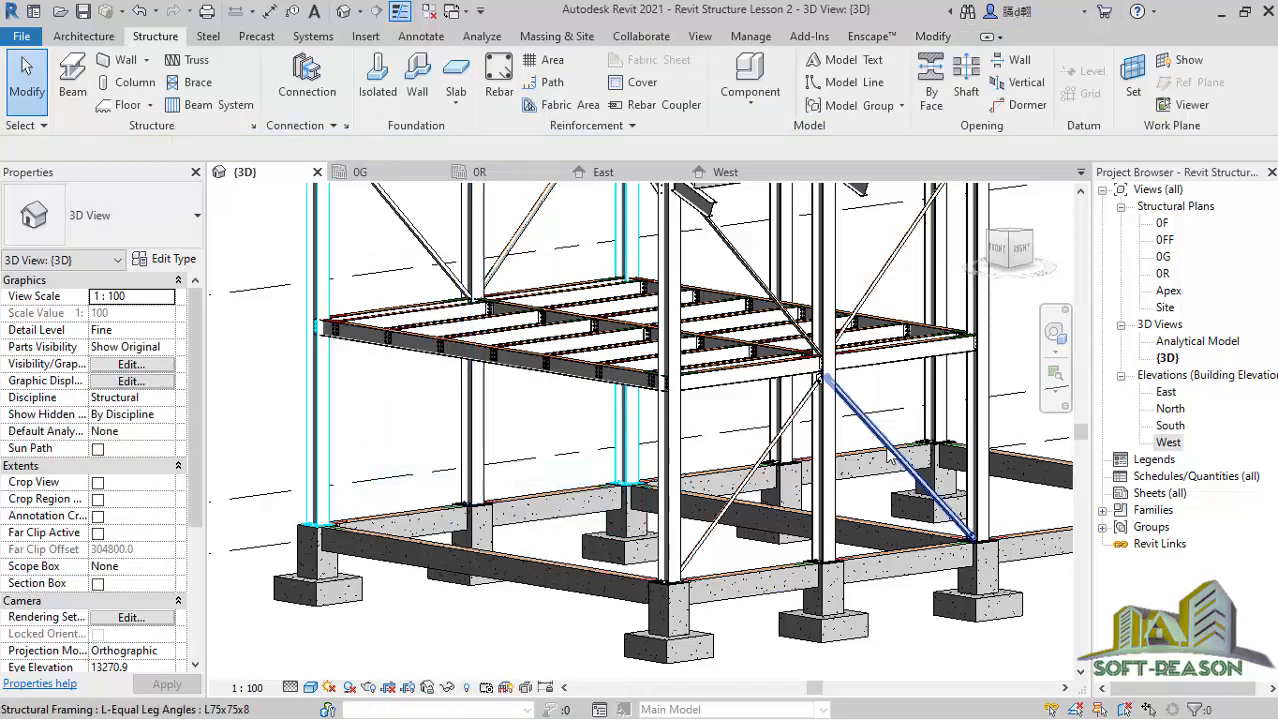
In the 0G structural plan, duplicate the two adjusted lower braces from grid 3 onto grid 1, between grids C and E.
{"action": "left_click", "coordinate": [870, 480]}
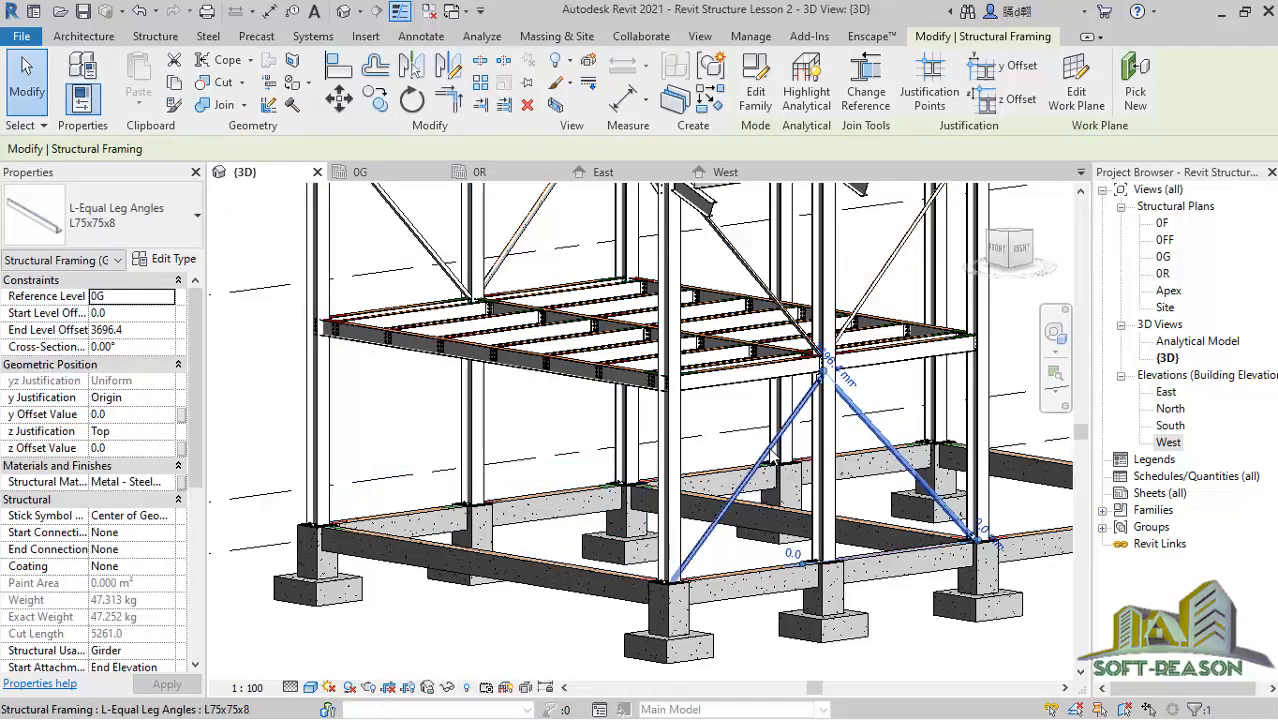
{"action": "left_click", "coordinate": [733, 537], "text": "ctrl"}
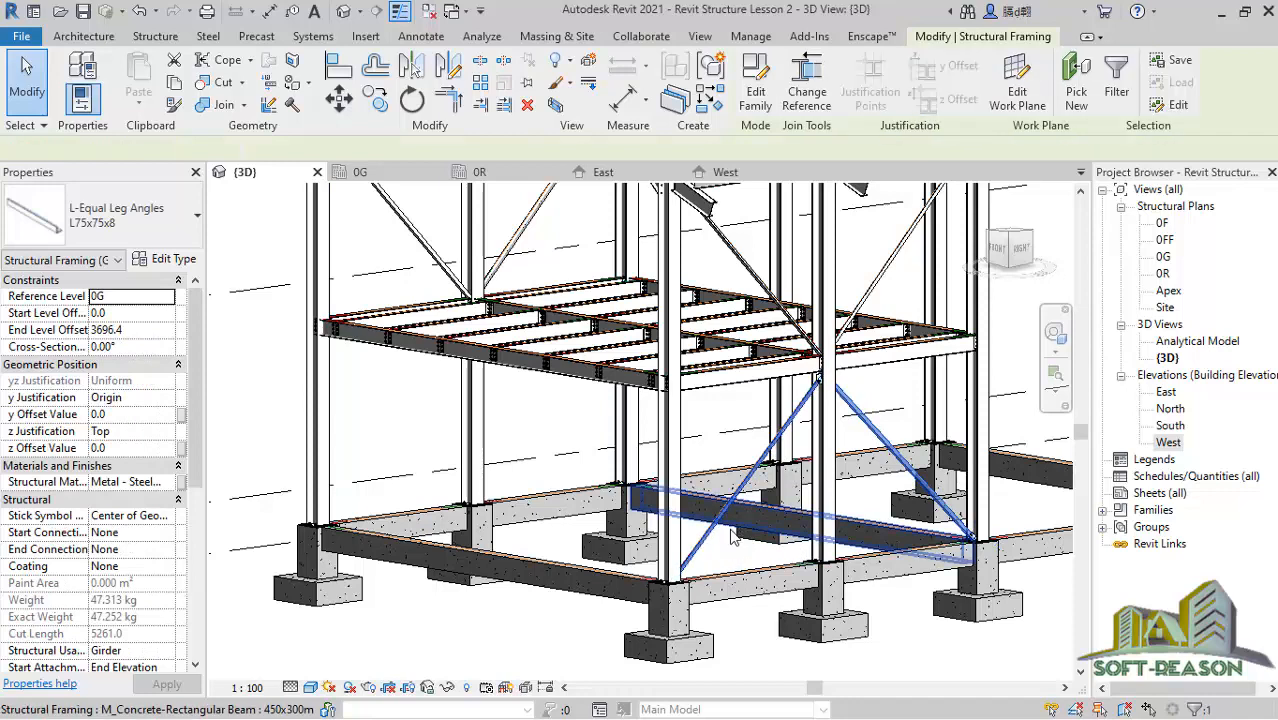
{"action": "double_click", "coordinate": [1163, 258]}
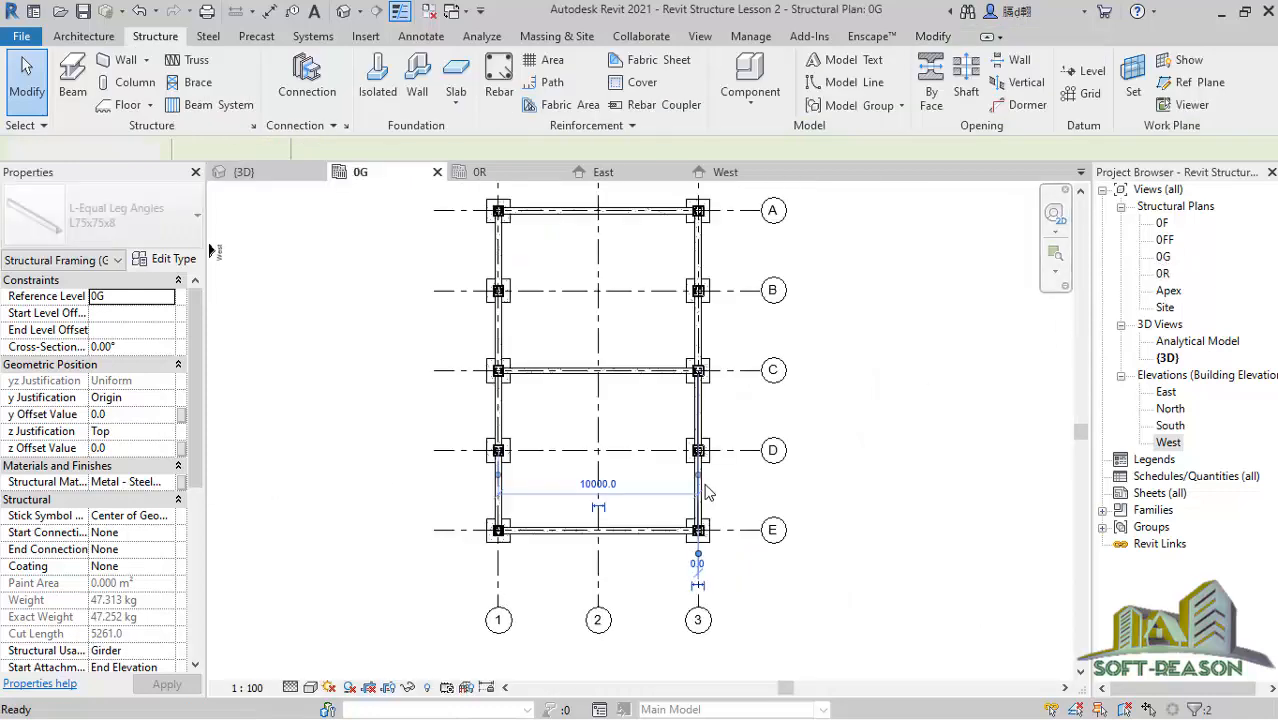
{"action": "scroll", "coordinate": [706, 491], "scroll_direction": "up", "scroll_amount": 4}
{"action": "scroll", "coordinate": [680, 462], "scroll_direction": "up", "scroll_amount": 1}
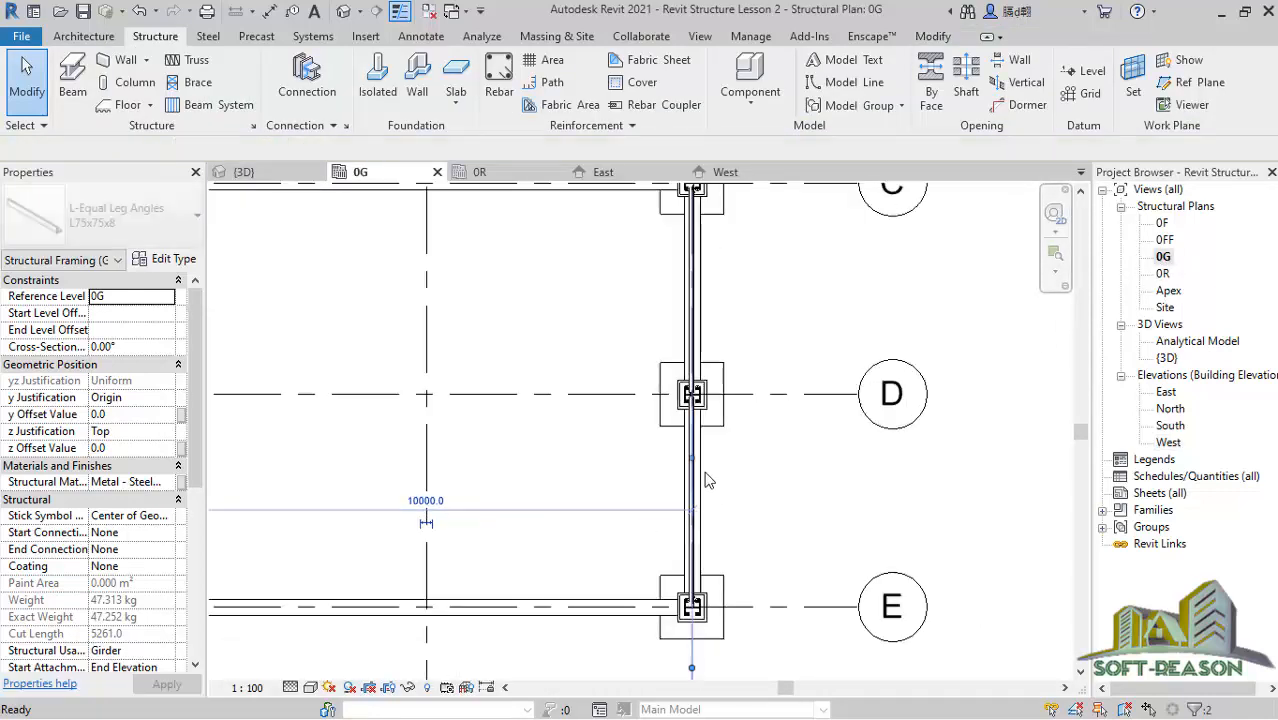
{"action": "scroll", "coordinate": [731, 483], "scroll_direction": "down", "scroll_amount": 1}
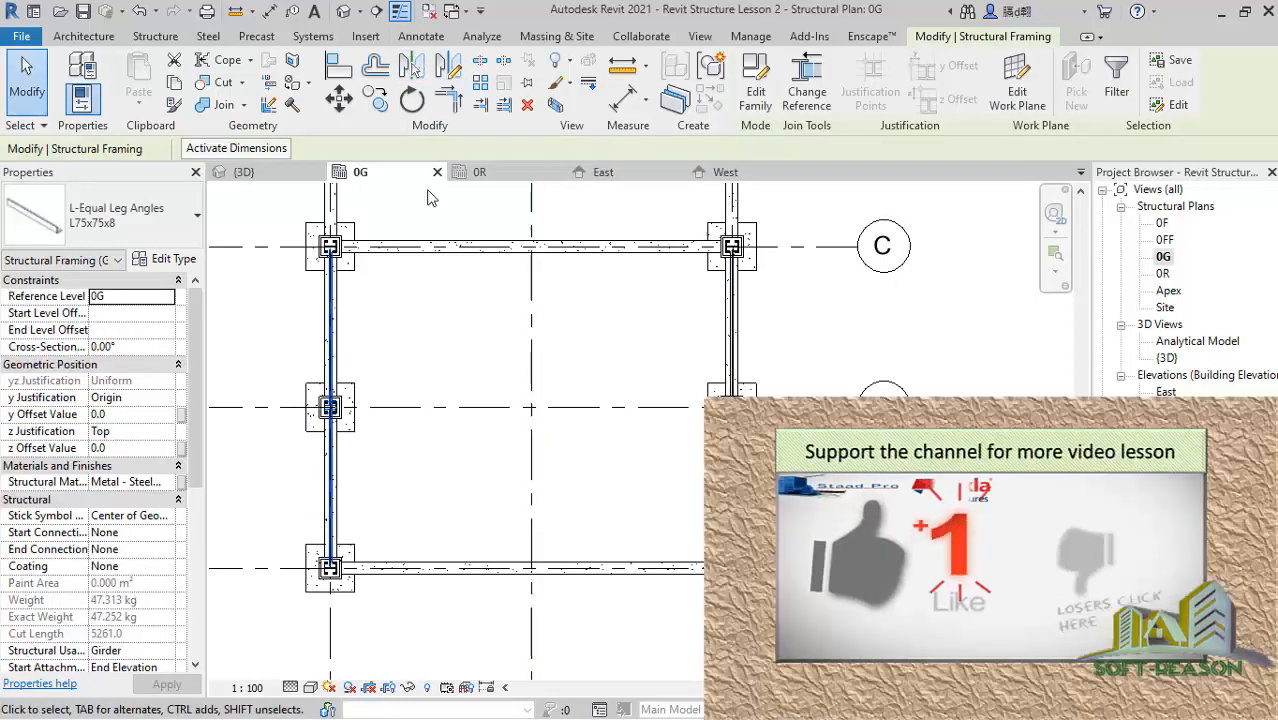
In the 3D view, examine the duplicated braces' base ends and their upper joint at the middle column on grid 1.
{"action": "left_click", "coordinate": [258, 178]}
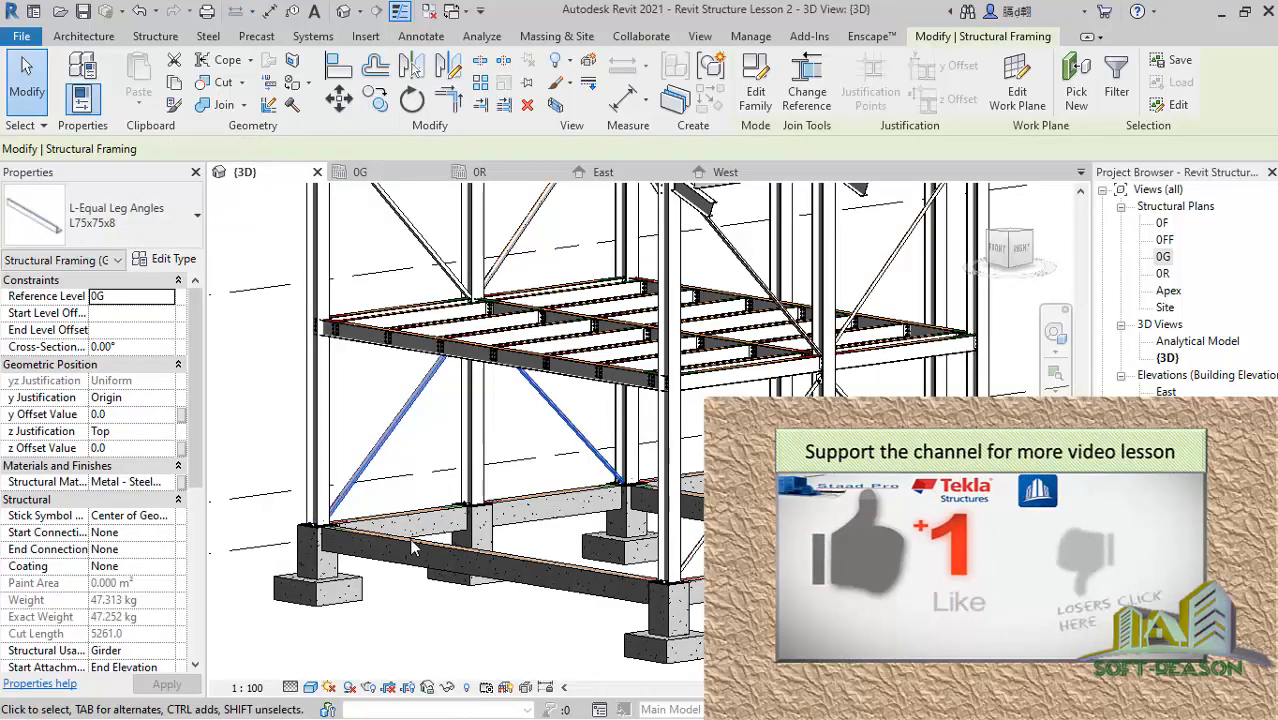
{"action": "scroll", "coordinate": [640, 487], "scroll_direction": "up", "scroll_amount": 6}
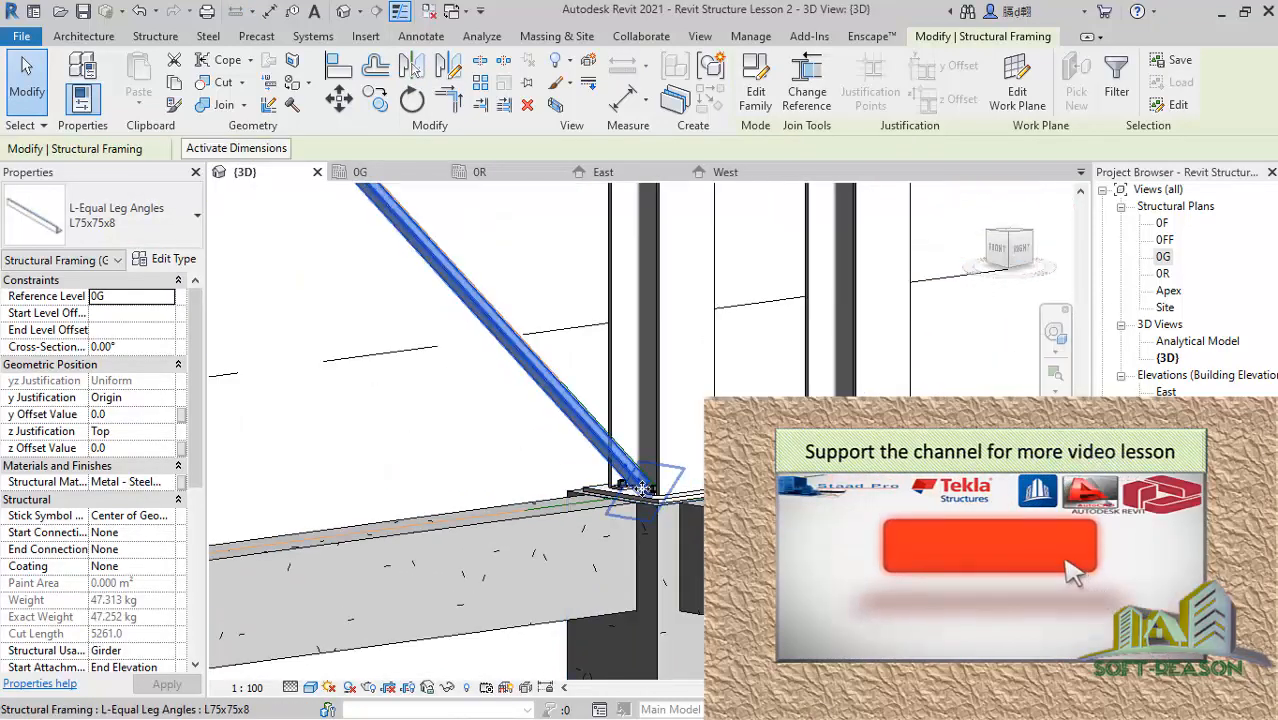
{"action": "scroll", "coordinate": [642, 488], "scroll_direction": "down", "scroll_amount": 5}
{"action": "scroll", "coordinate": [456, 398], "scroll_direction": "up", "scroll_amount": 2}
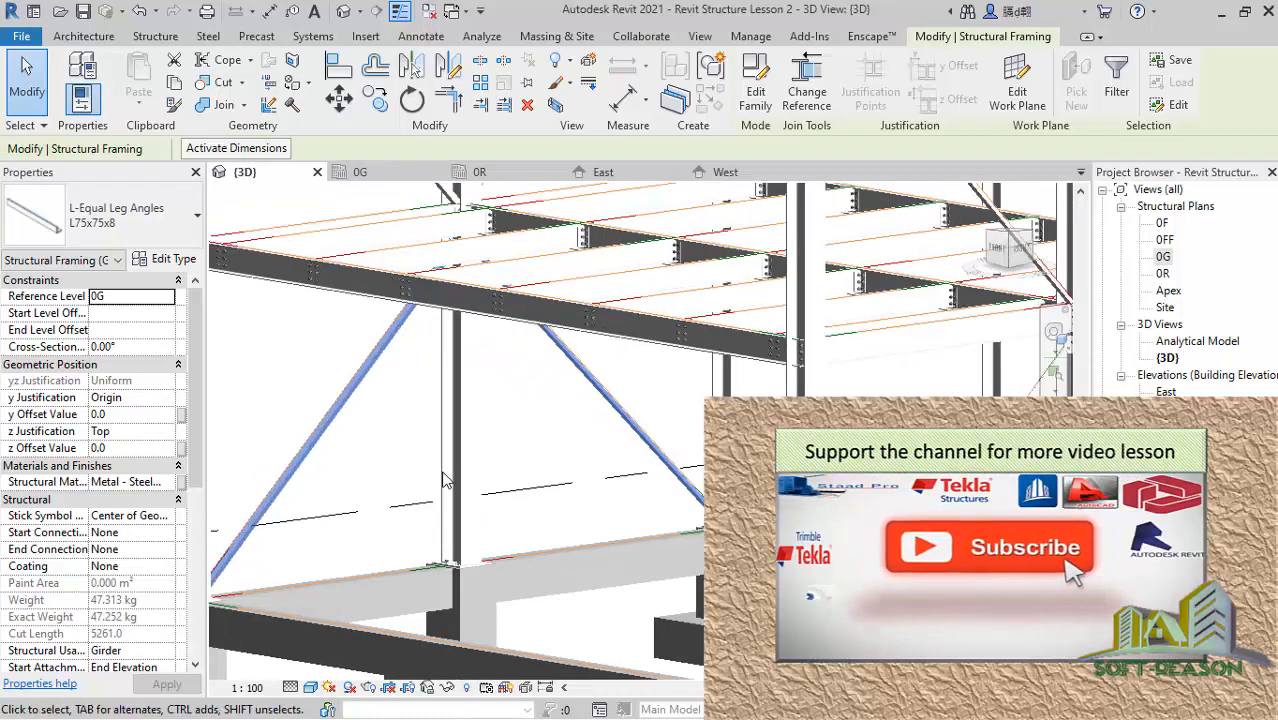
{"action": "scroll", "coordinate": [446, 480], "scroll_direction": "down", "scroll_amount": 3}
{"action": "scroll", "coordinate": [370, 520], "scroll_direction": "up", "scroll_amount": 2}
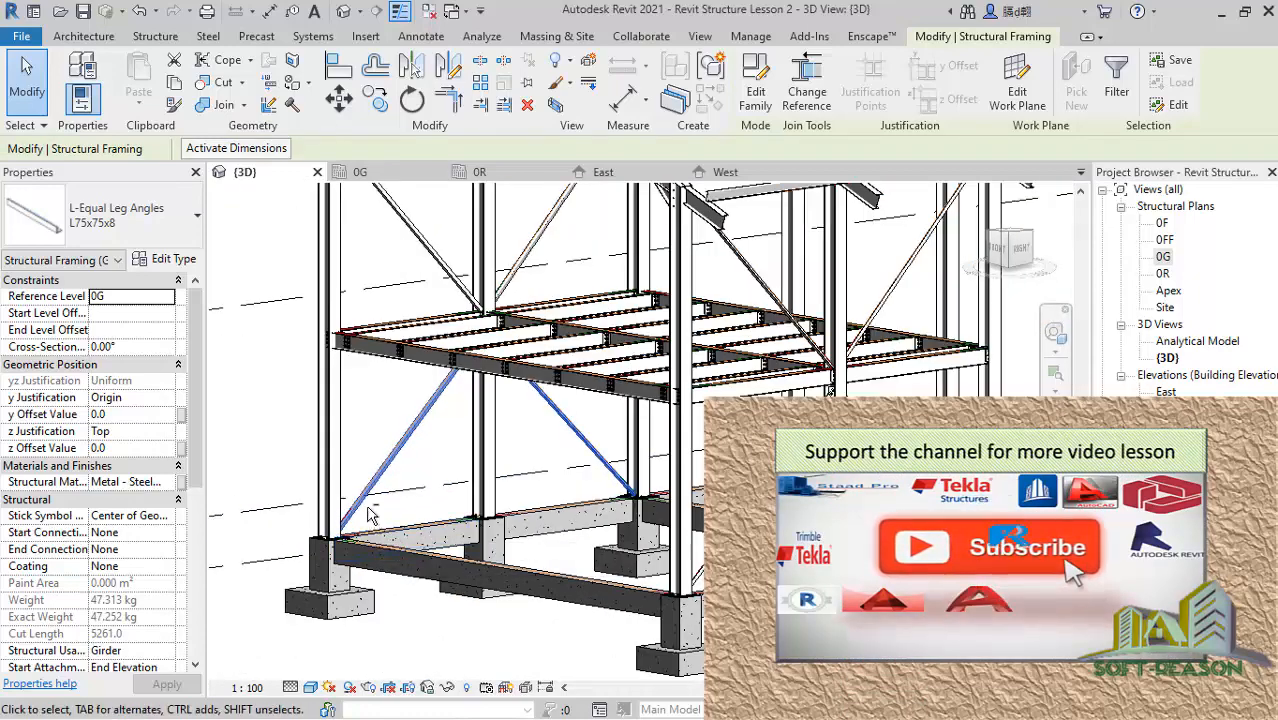
{"action": "middle_click_drag", "start_coordinate": [369, 514], "coordinate": [557, 525], "text": "shift"}
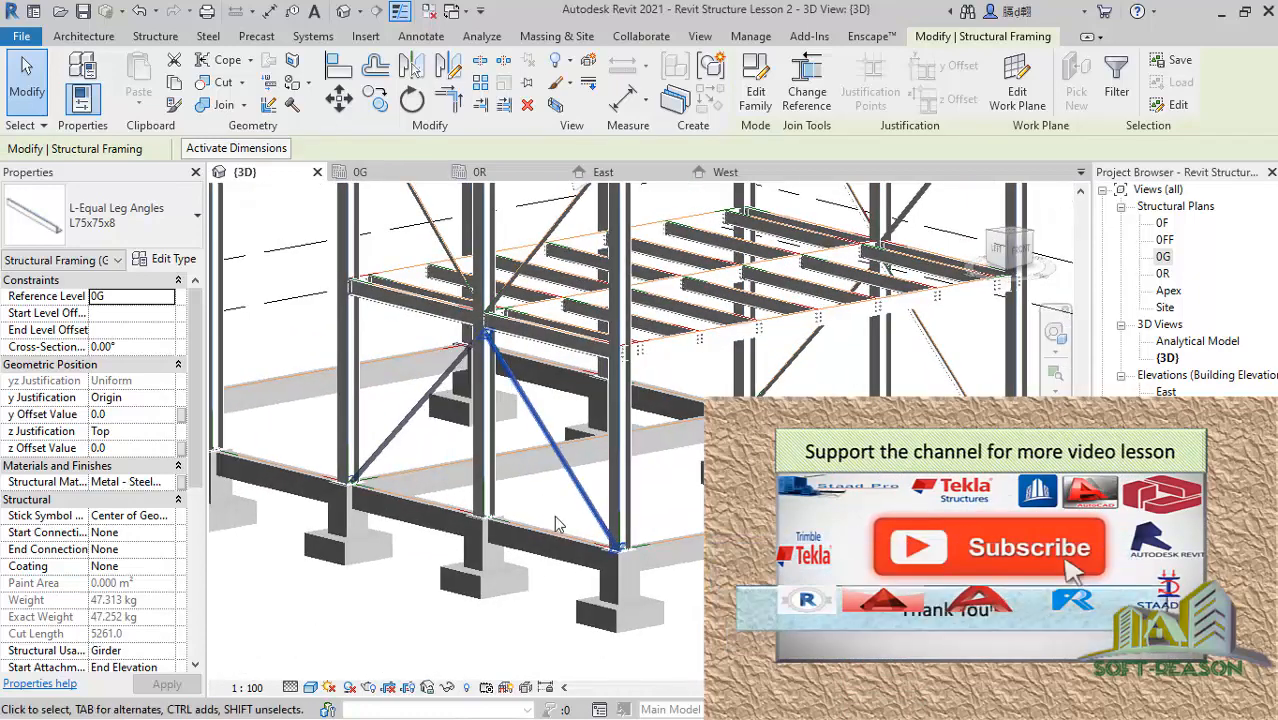
{"action": "scroll", "coordinate": [600, 537], "scroll_direction": "up", "scroll_amount": 3}
{"action": "scroll", "coordinate": [605, 525], "scroll_direction": "down", "scroll_amount": 2}
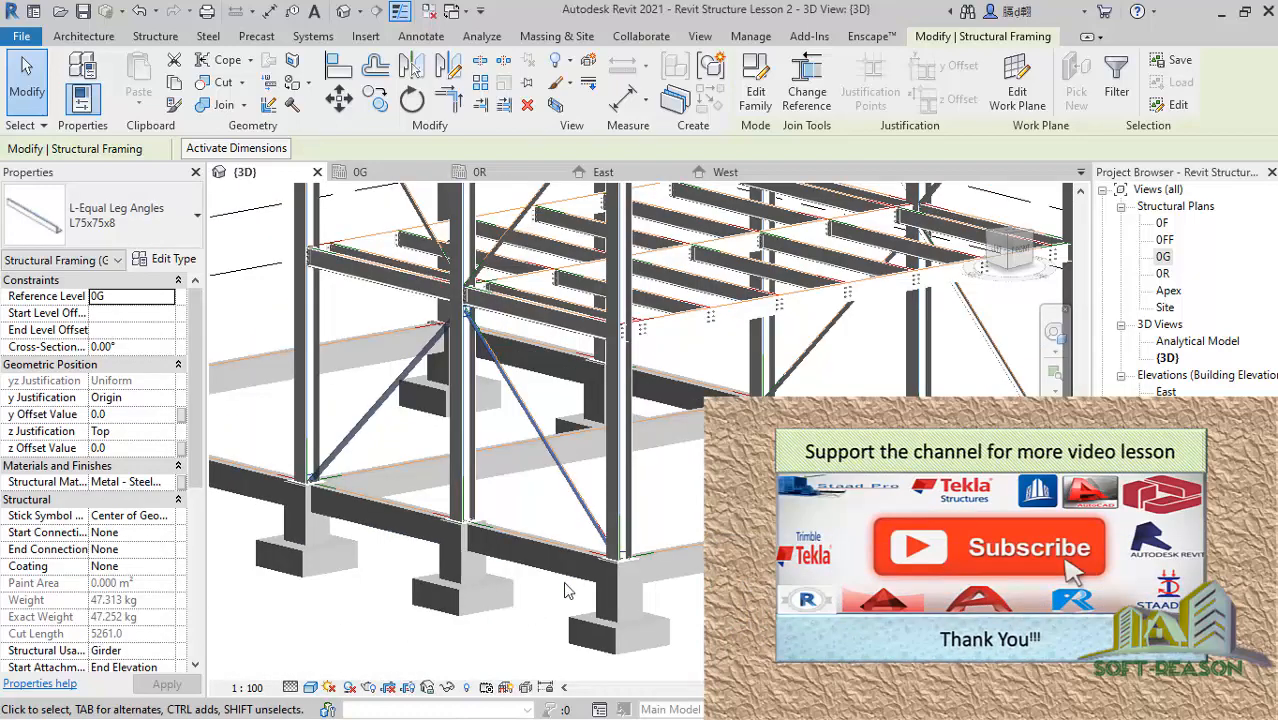
{"action": "scroll", "coordinate": [565, 583], "scroll_direction": "down", "scroll_amount": 2}
{"action": "scroll", "coordinate": [833, 540], "scroll_direction": "down", "scroll_amount": 1}
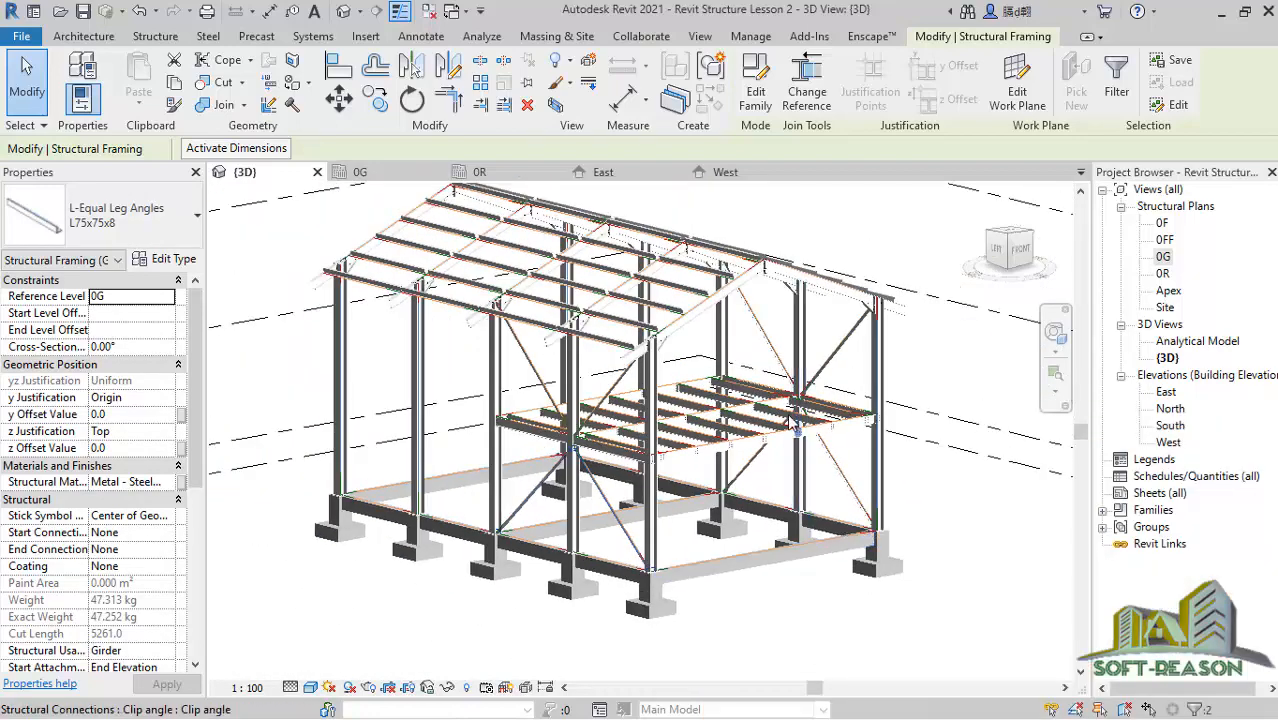
Examine the whole frame from the front, comparing the lower braces on both sides beneath the floor.
{"action": "scroll", "coordinate": [796, 420], "scroll_direction": "up", "scroll_amount": 2}
{"action": "middle_click_drag", "start_coordinate": [810, 473], "coordinate": [527, 412], "text": "shift"}
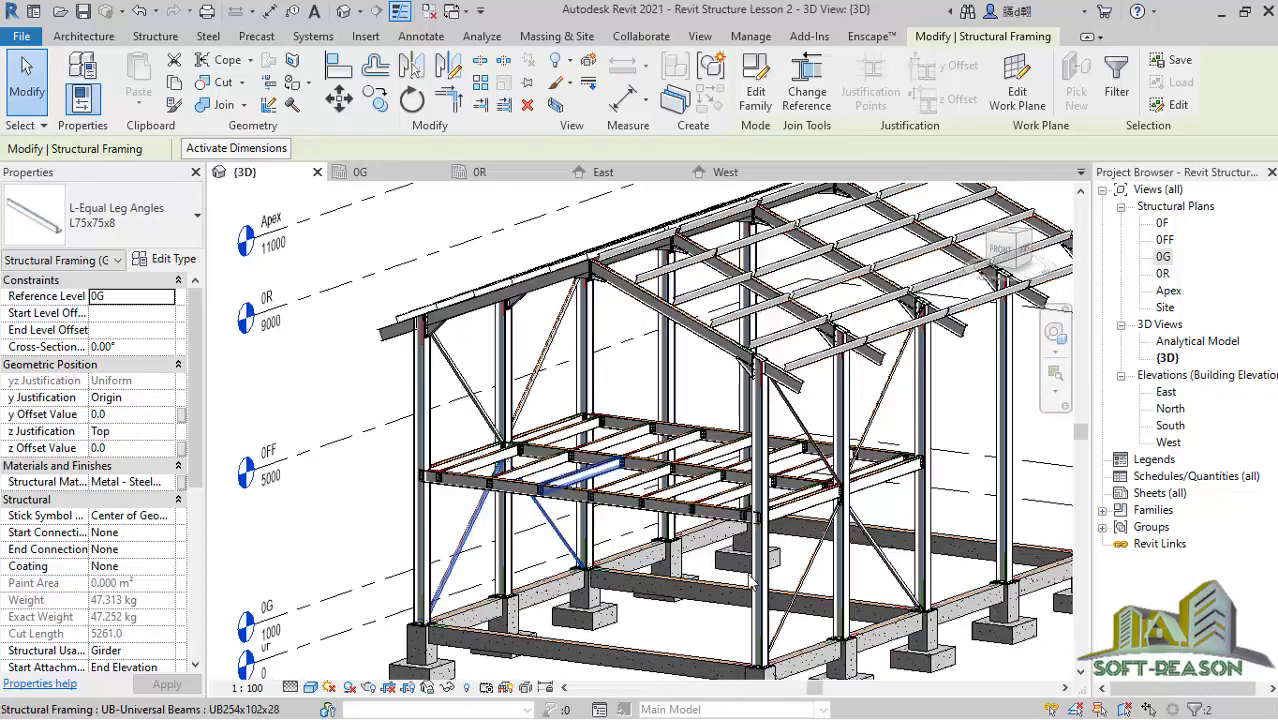
{"action": "scroll", "coordinate": [530, 420], "scroll_direction": "down", "scroll_amount": 2}
{"action": "scroll", "coordinate": [640, 447], "scroll_direction": "up", "scroll_amount": 5}
{"action": "scroll", "coordinate": [640, 447], "scroll_direction": "down", "scroll_amount": 4}
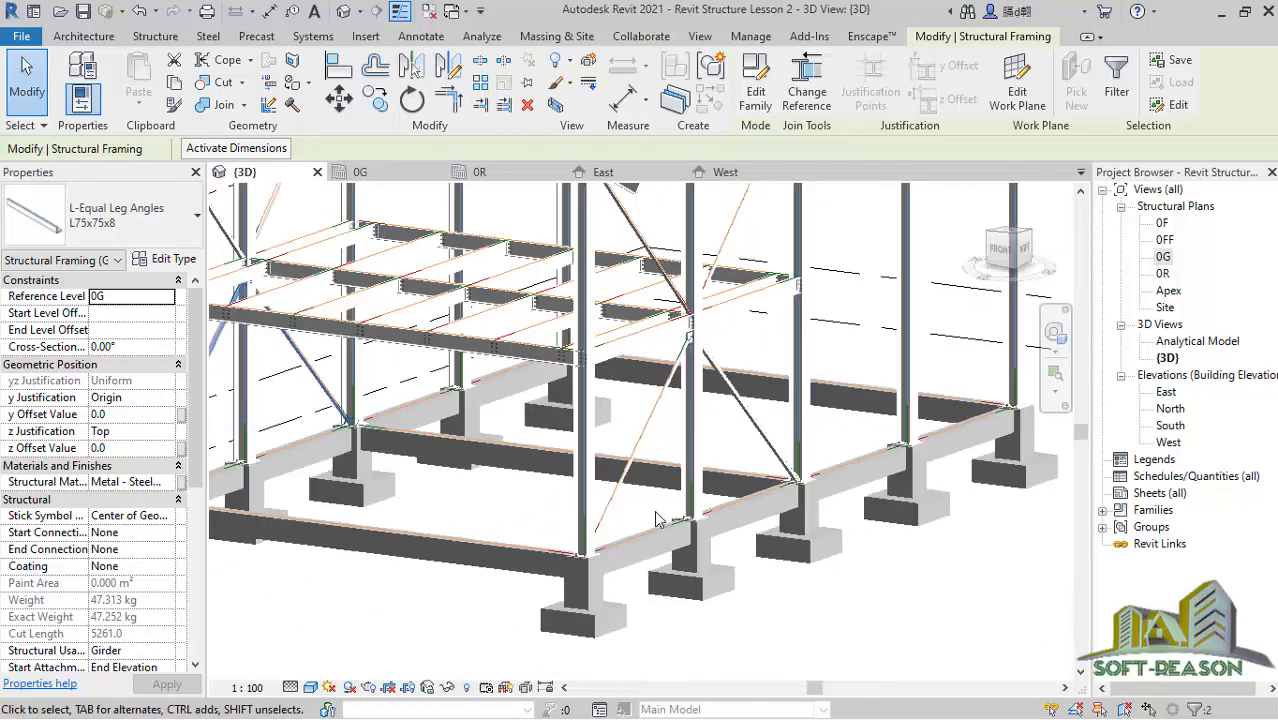
{"action": "scroll", "coordinate": [650, 527], "scroll_direction": "up", "scroll_amount": 3}
{"action": "middle_click_drag", "start_coordinate": [641, 385], "coordinate": [641, 368], "text": "shift"}
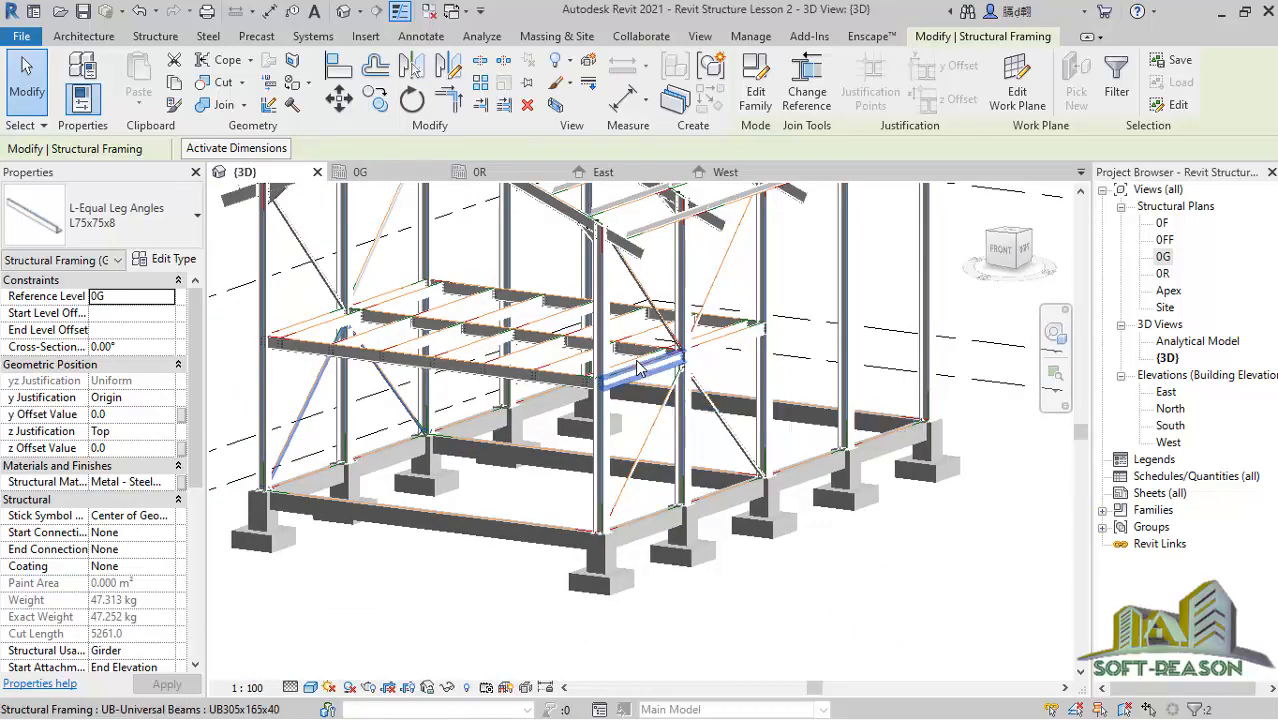
{"action": "scroll", "coordinate": [575, 560], "scroll_direction": "down", "scroll_amount": 2}
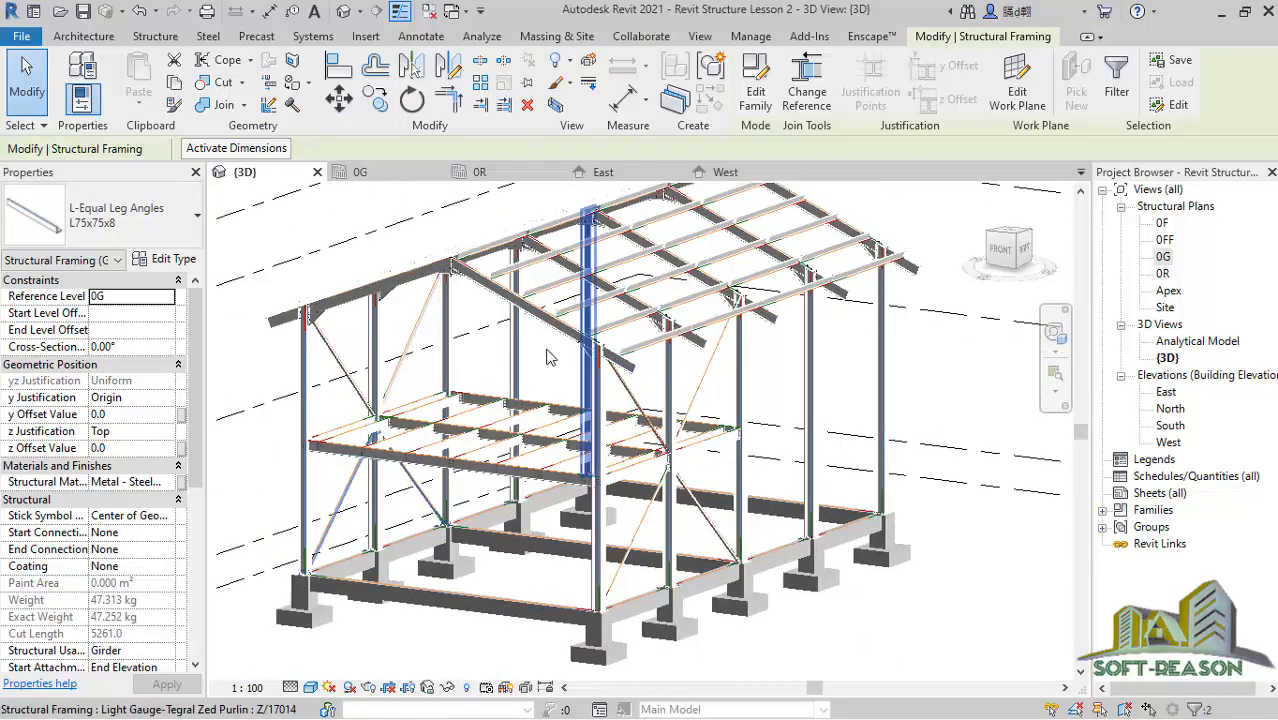
{"action": "scroll", "coordinate": [597, 578], "scroll_direction": "up", "scroll_amount": 5}
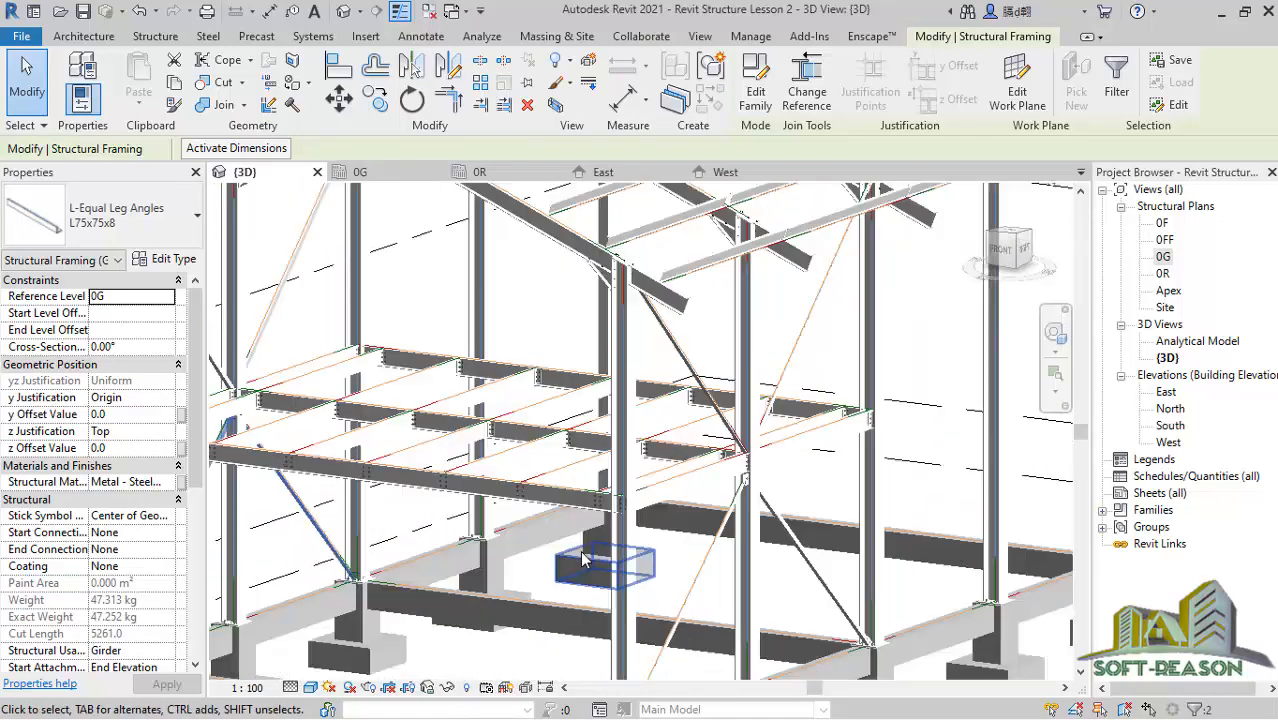
{"action": "scroll", "coordinate": [600, 540], "scroll_direction": "up", "scroll_amount": 3}
{"action": "scroll", "coordinate": [650, 600], "scroll_direction": "down", "scroll_amount": 4}
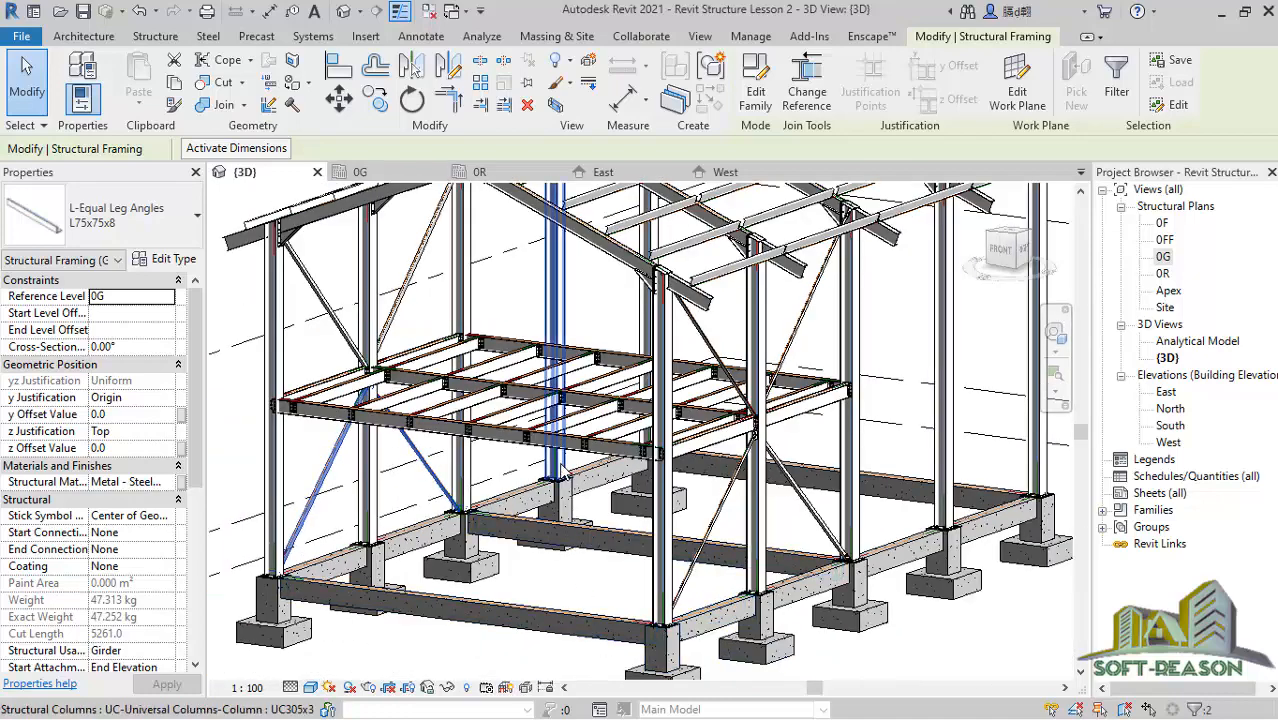
{"action": "scroll", "coordinate": [555, 455], "scroll_direction": "up", "scroll_amount": 3}
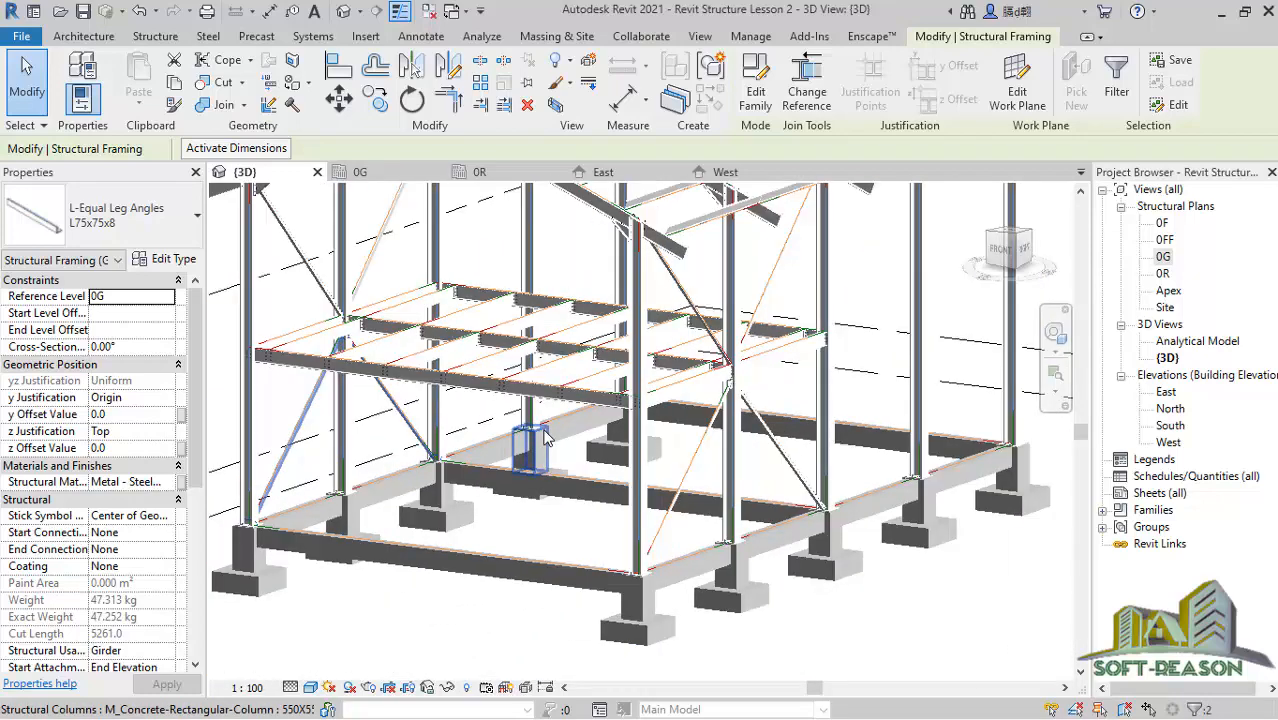